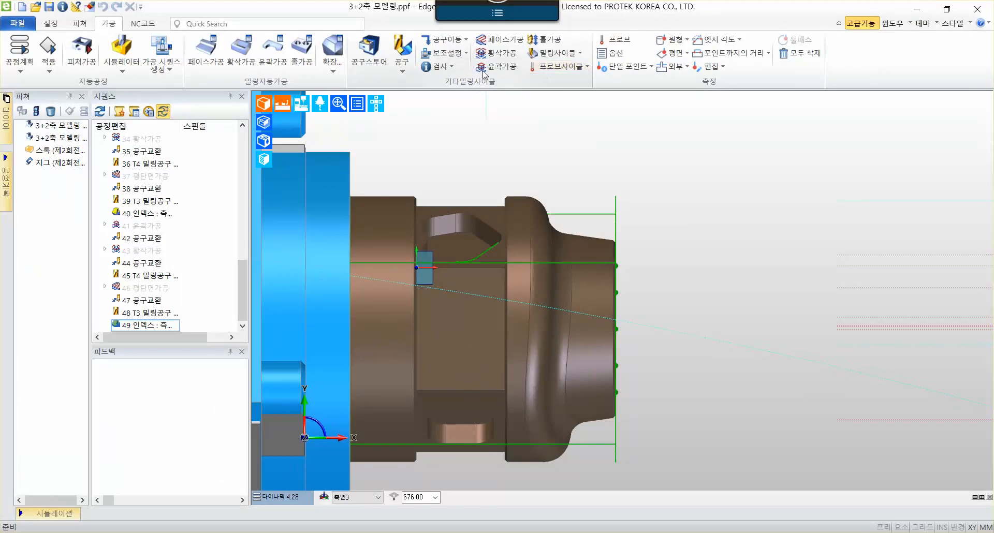
Start a profile milling (윤곽가공) cycle and set its general machining allowance (여유량) to 0.2
click(495, 66)
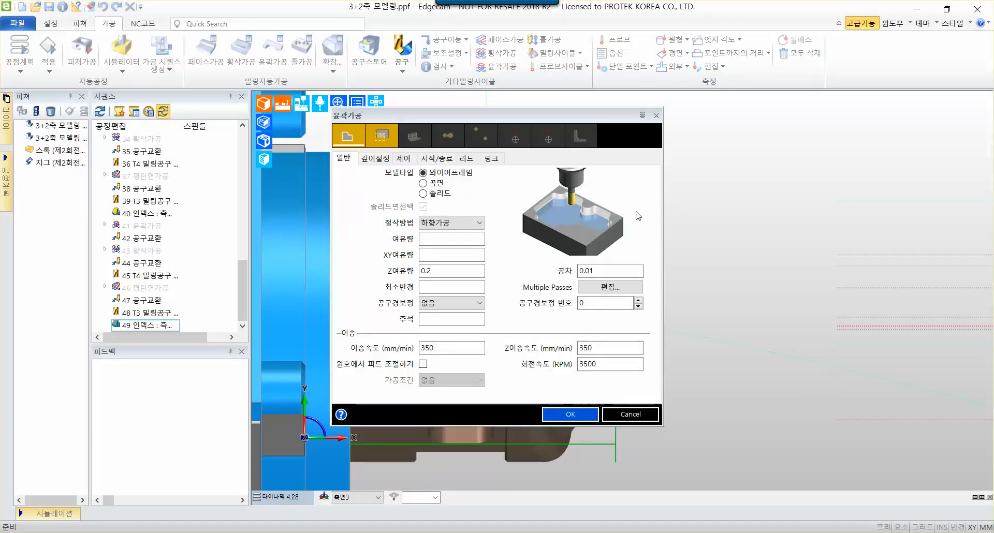
click(447, 240)
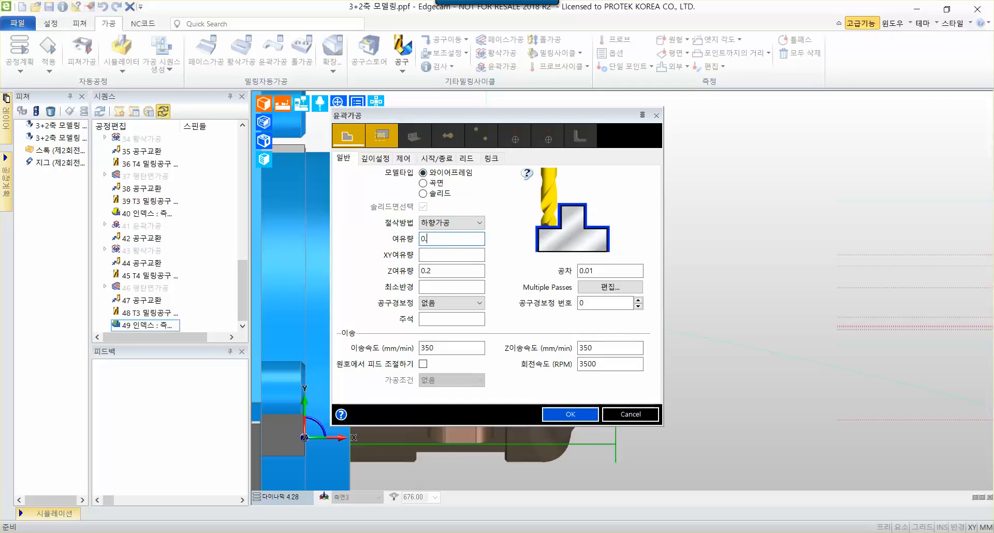
key(Tab)
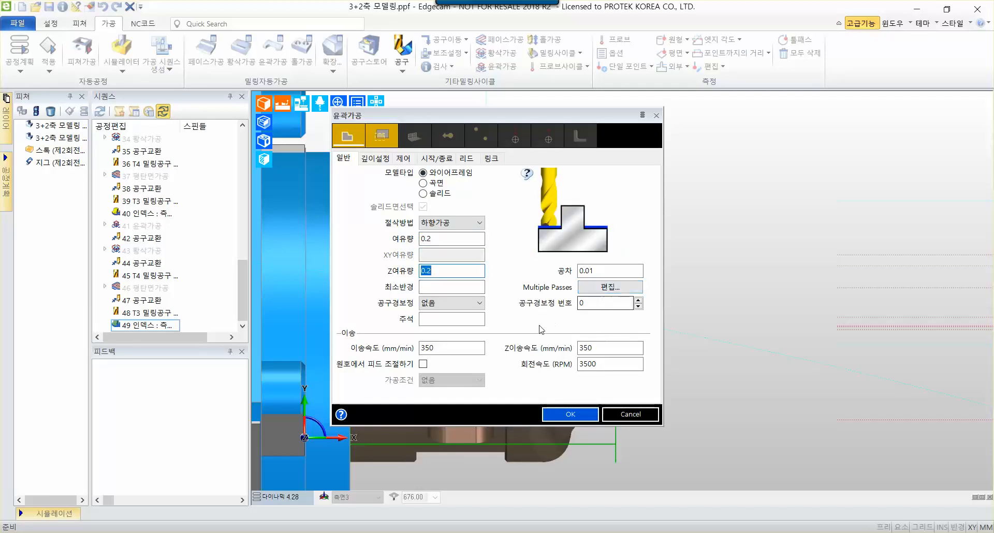
Set the feed rate and the Z feed rate to 450 mm/min and the spindle speed to 2200 RPM
double_click(449, 349)
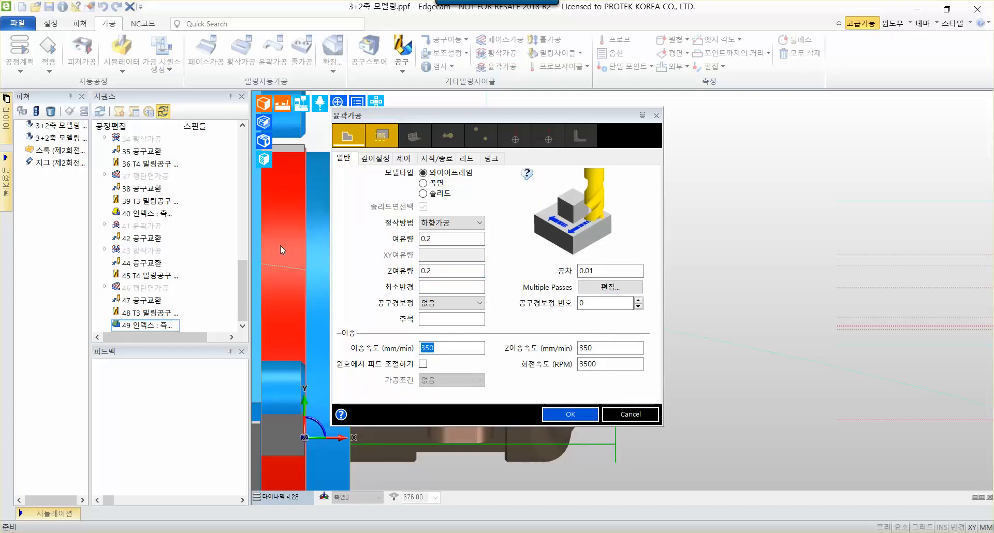
text(450)
key(Tab)
text(450)
key(Tab)
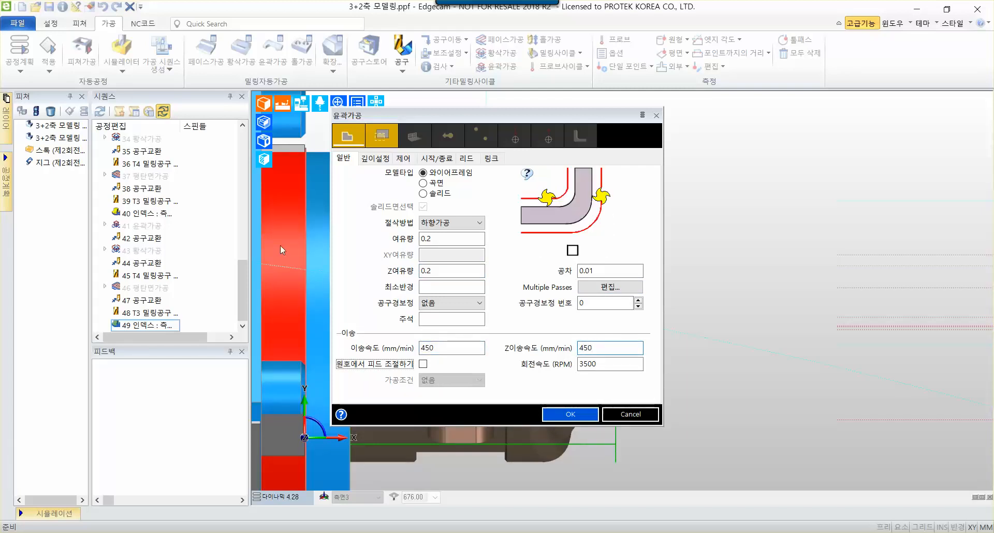
key(Tab)
text(2)
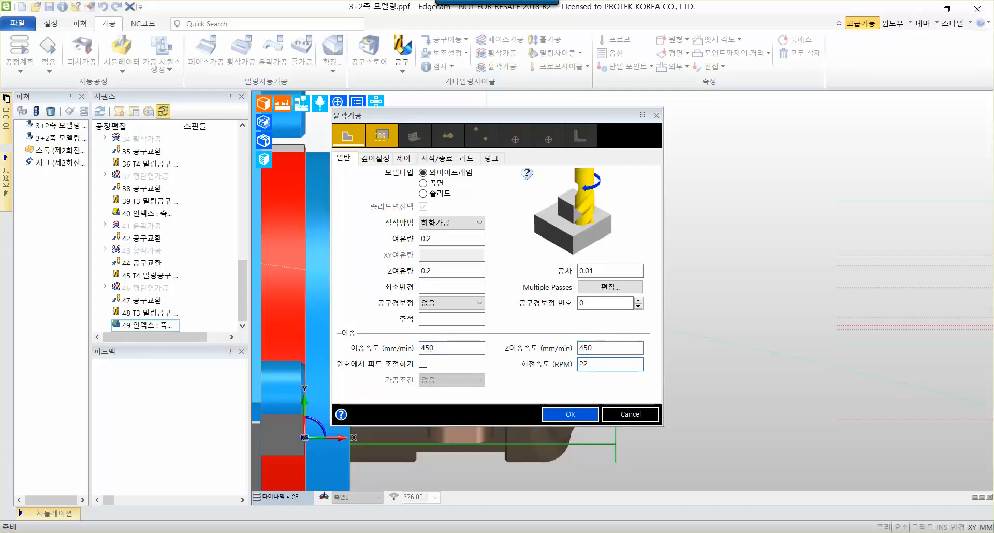
Configure multiple passes for the profile milling cycle with a start offset of 8 and an offset increment of 4
click(610, 287)
drag(505, 205, 814, 181)
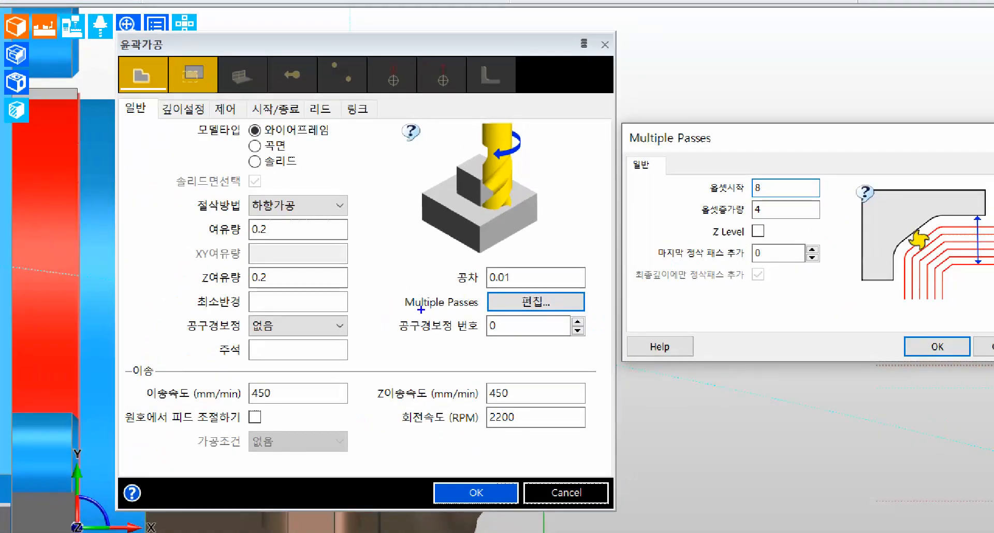
drag(390, 314, 475, 314)
drag(470, 281, 590, 317)
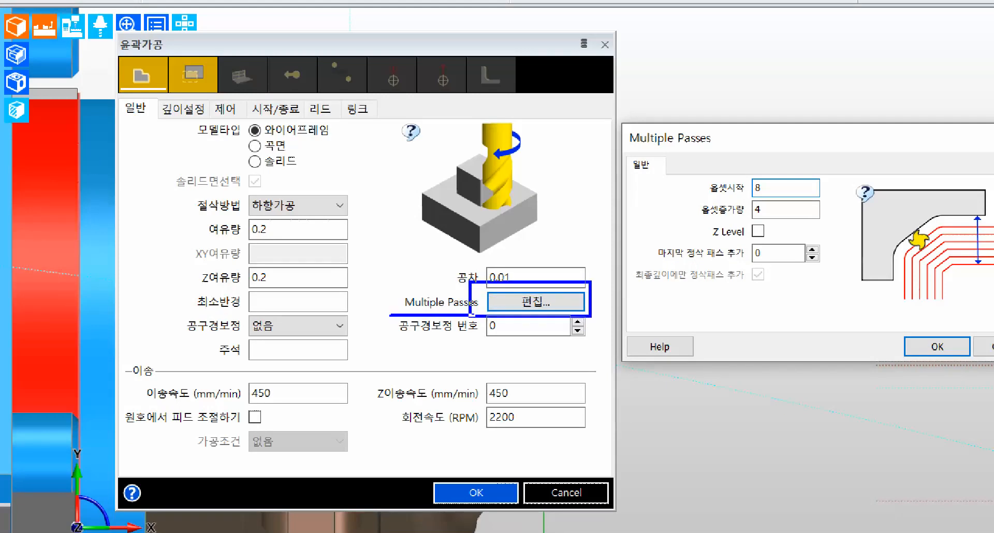
mouse_move(704, 175)
mouse_down()
mouse_move(799, 176)
mouse_move(828, 200)
mouse_up()
drag(694, 198, 810, 219)
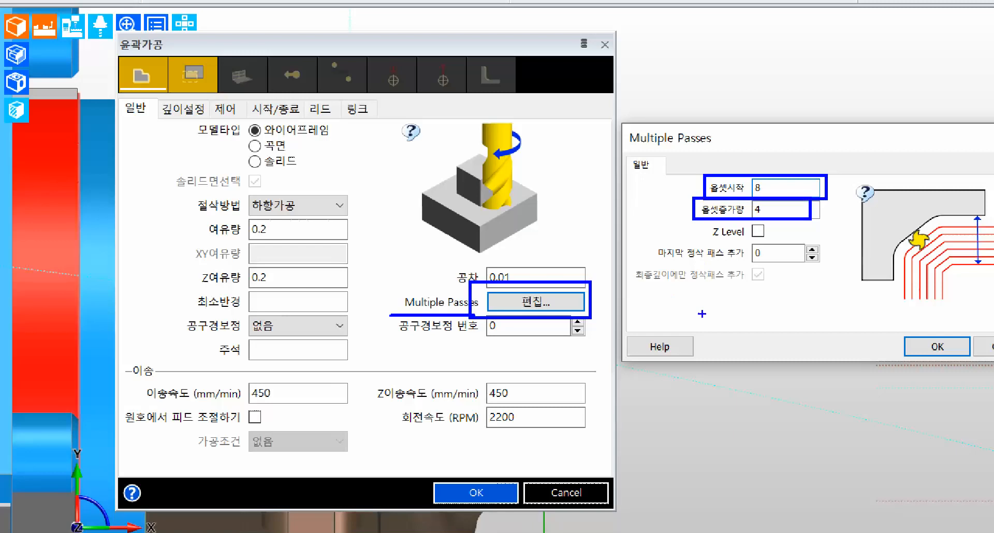
mouse_move(889, 335)
mouse_down()
mouse_move(976, 360)
mouse_move(735, 298)
mouse_up()
drag(136, 371, 604, 439)
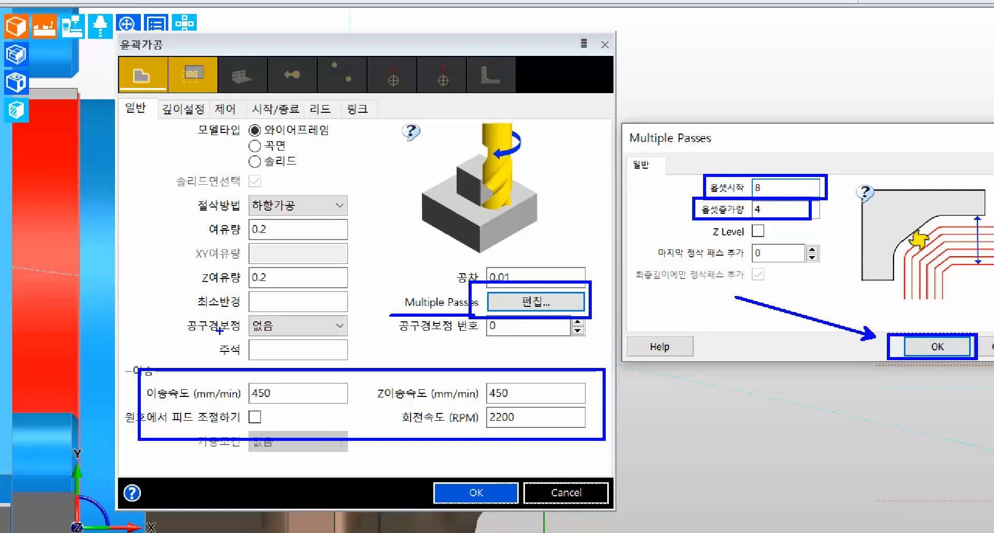
drag(201, 229, 144, 230)
drag(193, 278, 127, 280)
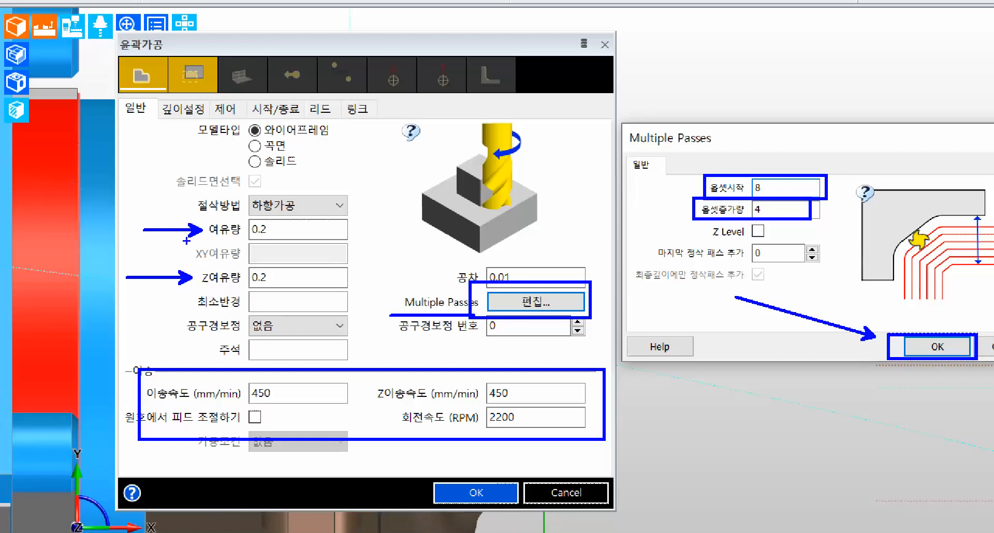
mouse_move(157, 97)
mouse_down()
mouse_move(218, 120)
mouse_move(223, 179)
mouse_up()
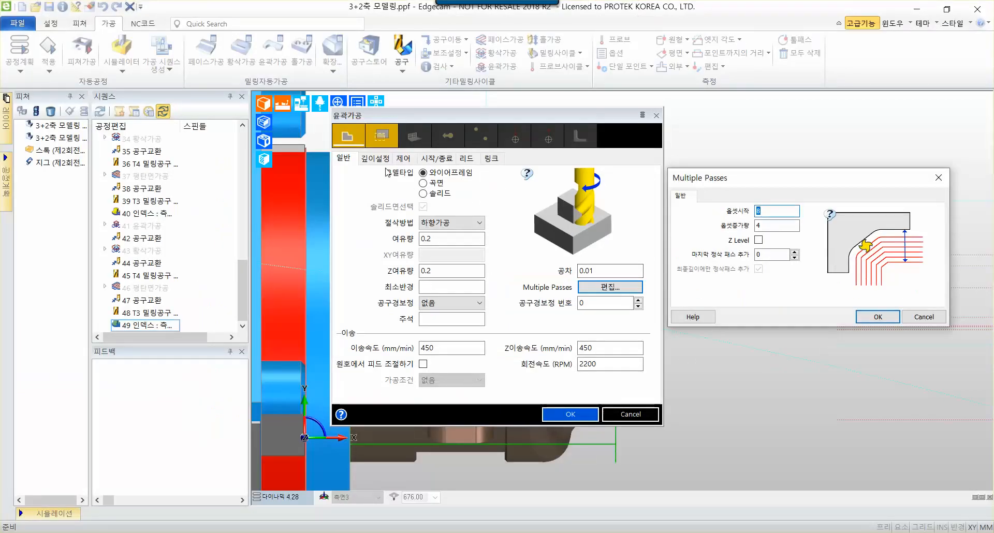
click(198, 113)
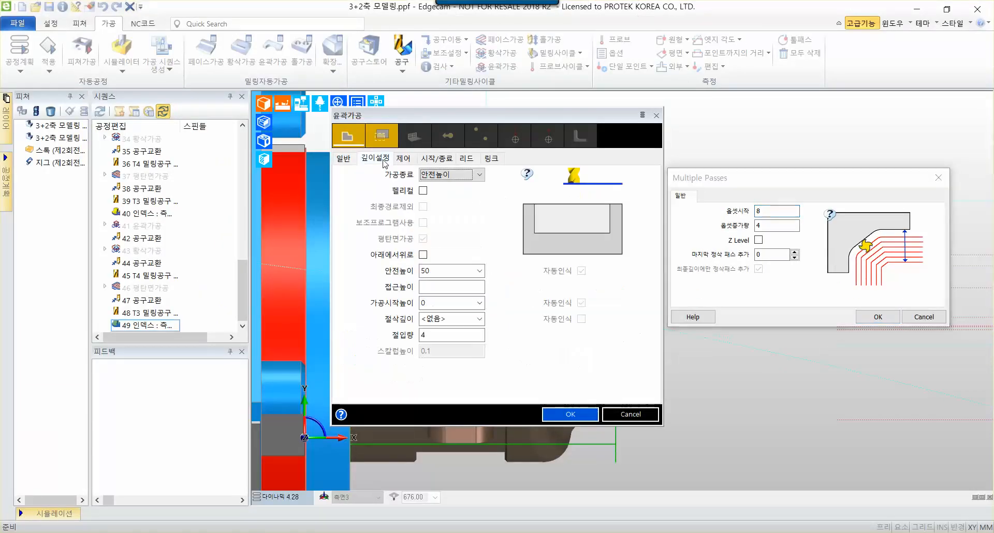
click(343, 158)
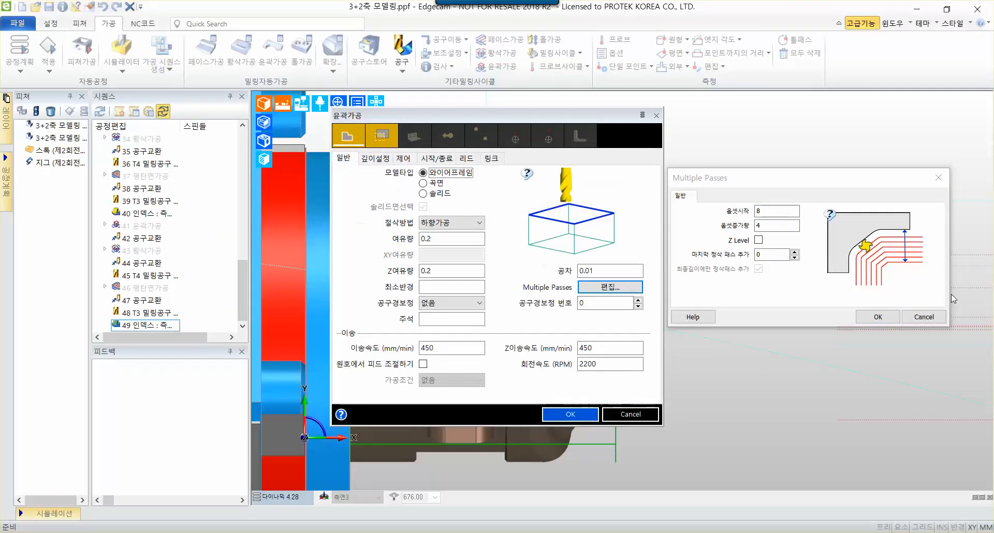
In the cycle's depth settings, set the approach height to 16, the machining start height to 6 and the cutting depth to <지정>
click(380, 158)
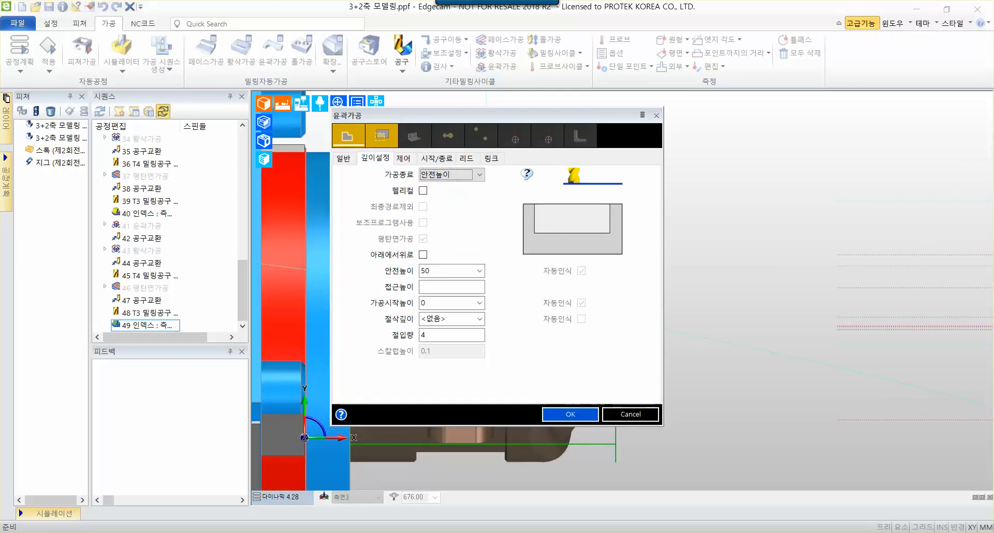
click(437, 286)
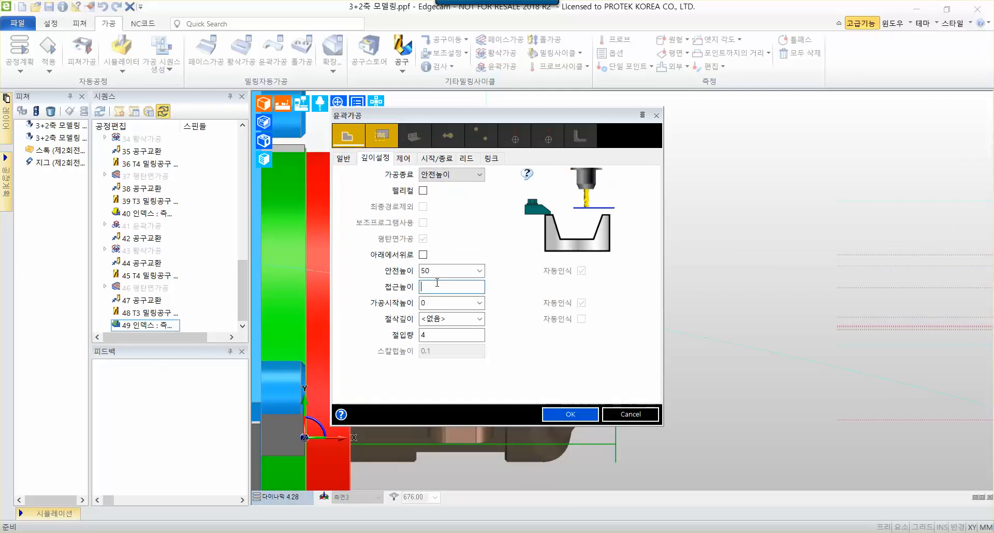
key(Tab)
text(6)
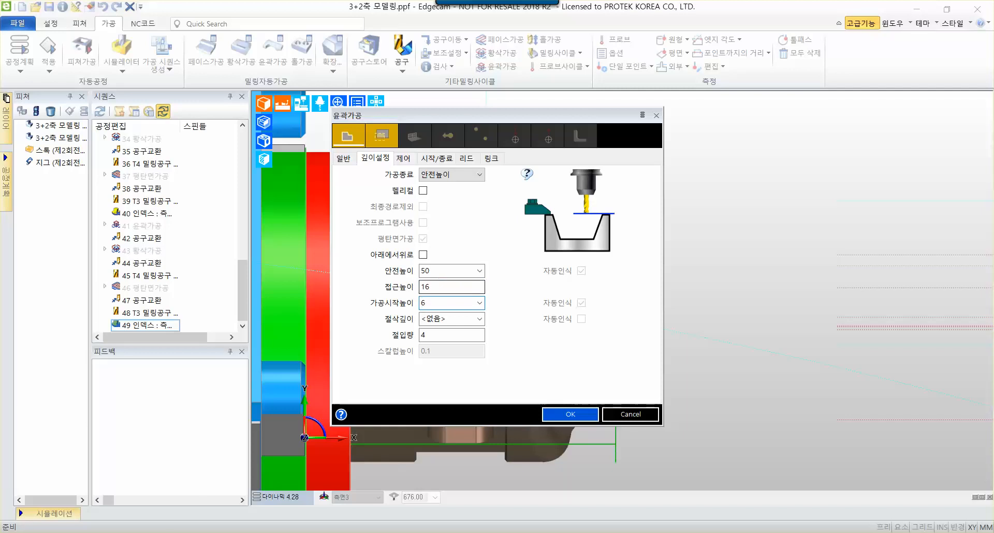
click(479, 319)
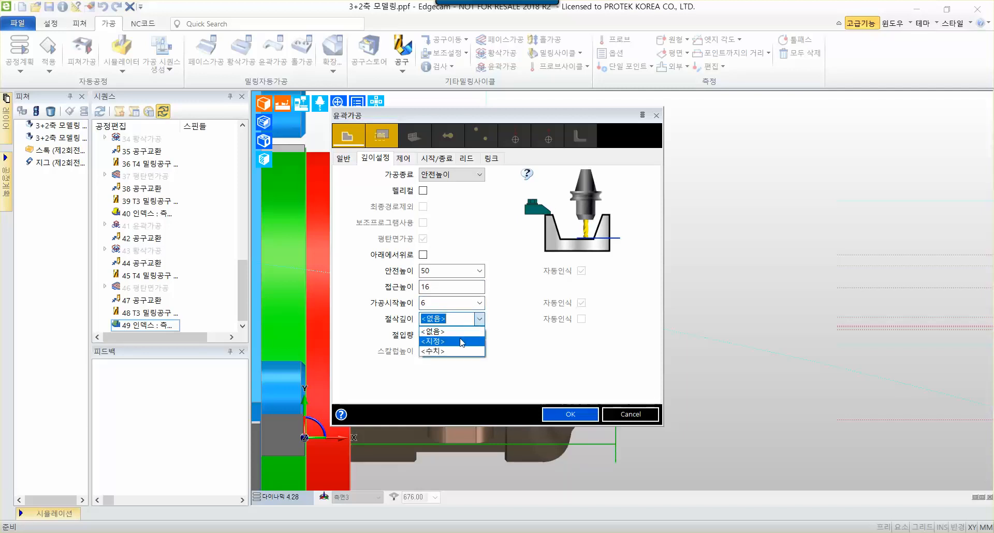
click(461, 342)
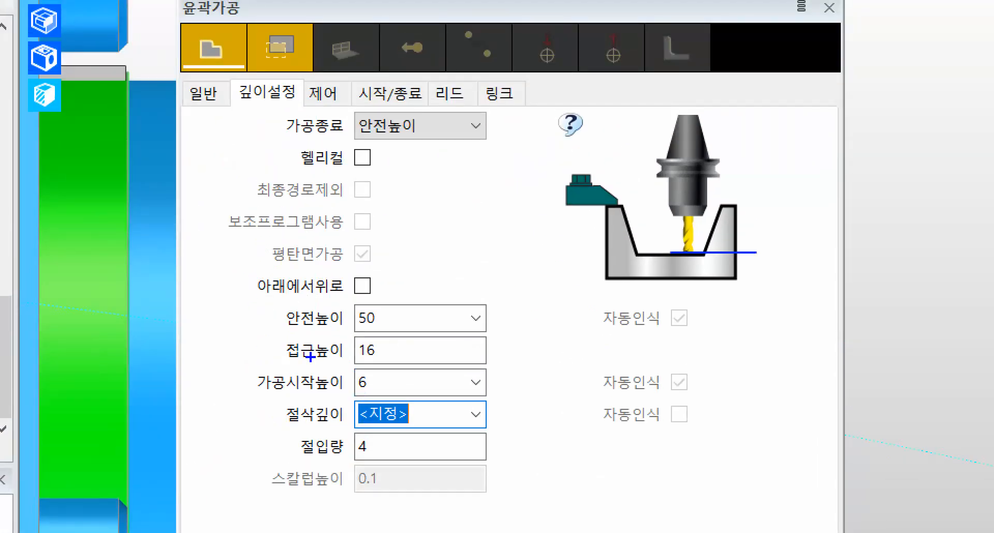
mouse_move(224, 297)
mouse_down()
mouse_move(492, 444)
mouse_move(502, 465)
mouse_up()
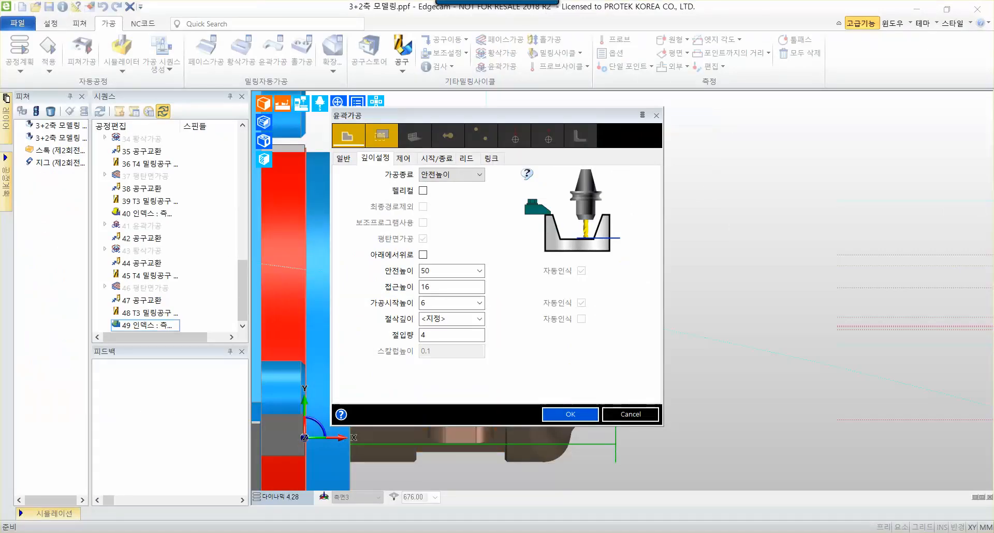
Review the cycle's start and end extension lengths and its lead-in radius and distance settings
click(448, 160)
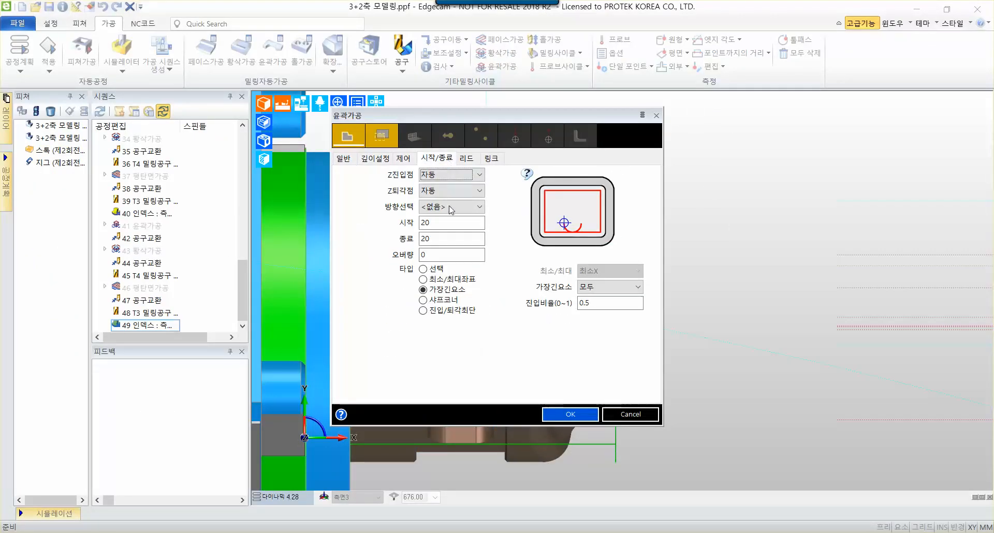
double_click(449, 223)
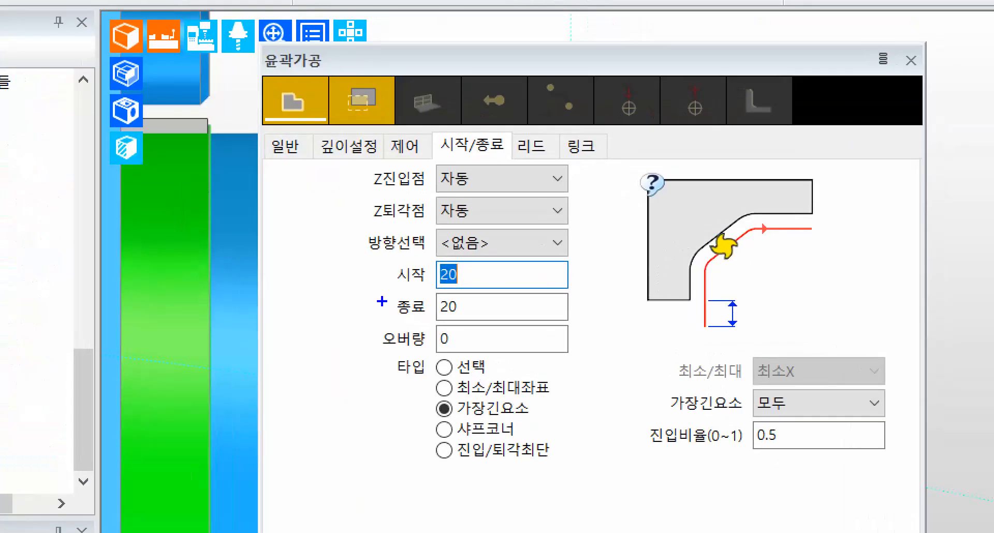
drag(380, 295, 534, 294)
drag(373, 331, 612, 329)
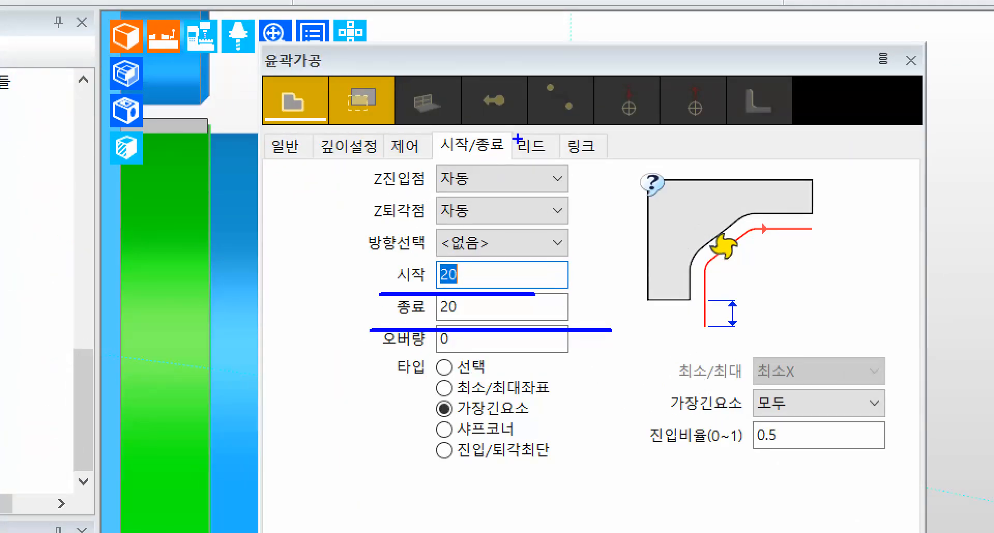
drag(513, 127, 565, 166)
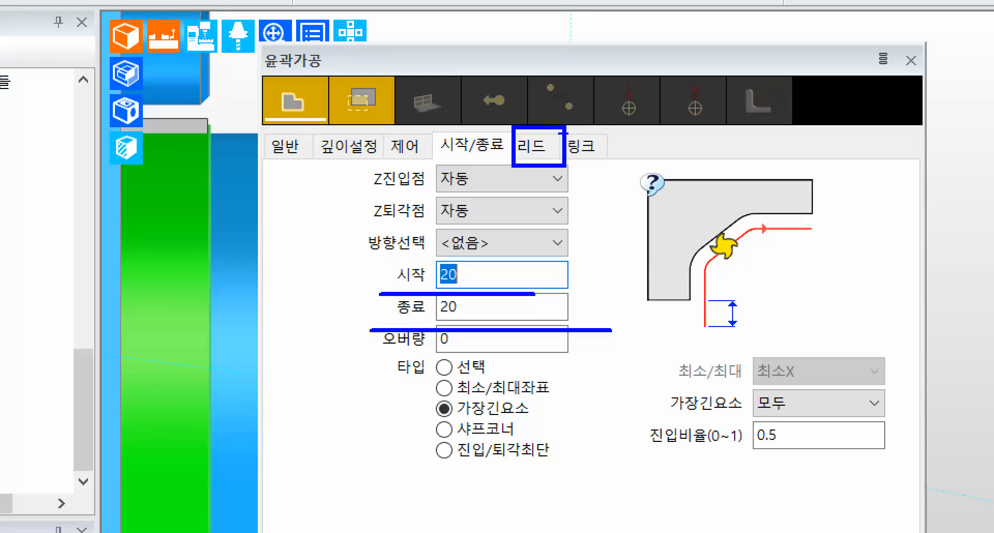
drag(563, 128, 679, 25)
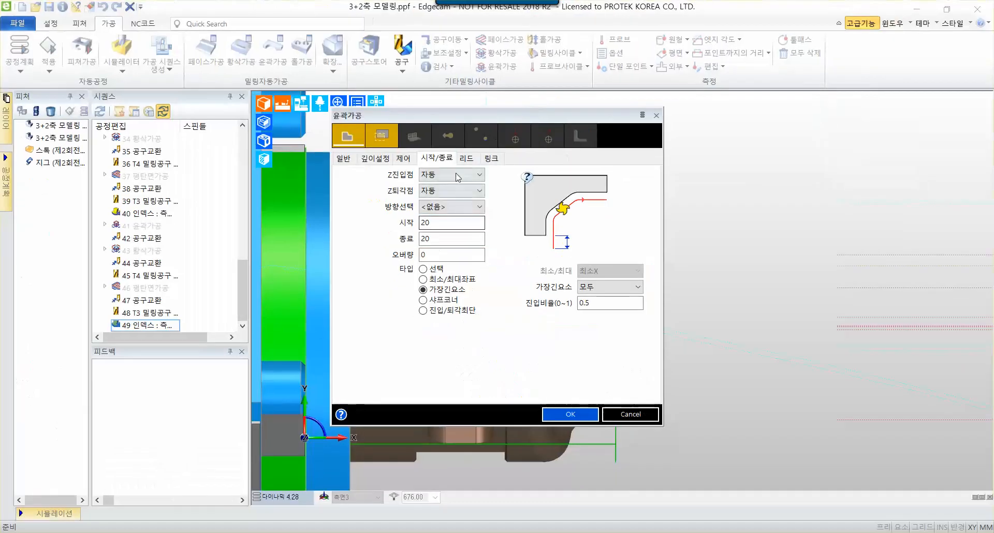
click(536, 146)
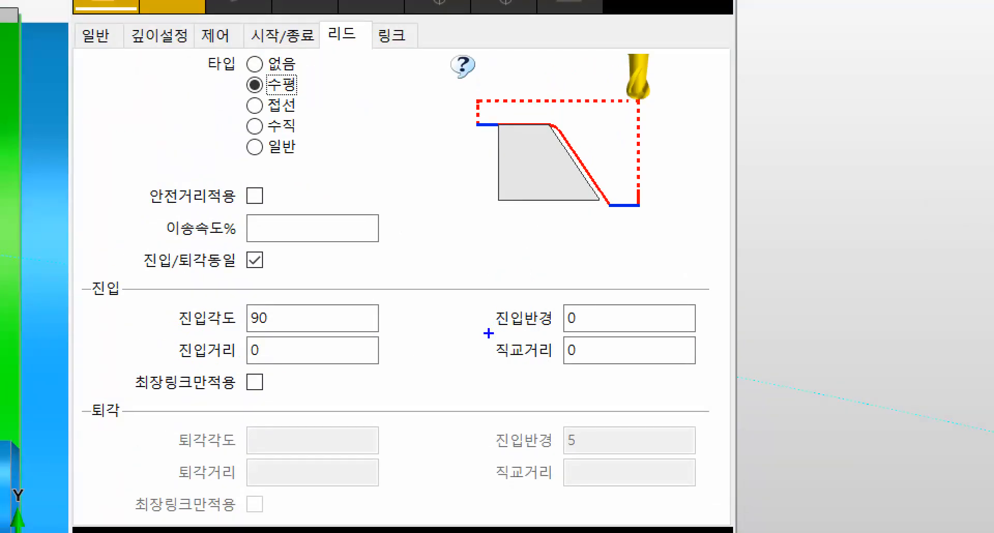
drag(488, 333, 683, 334)
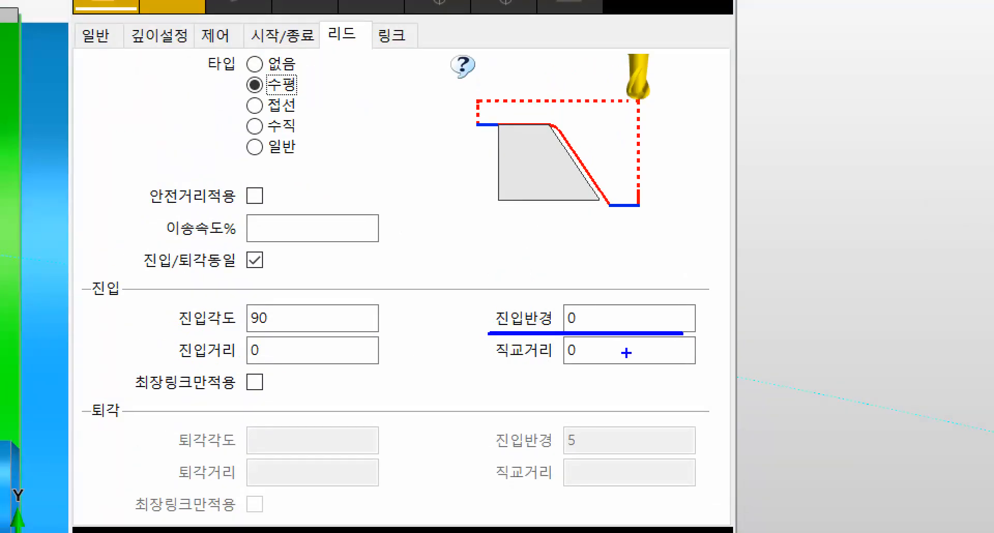
drag(161, 370, 443, 371)
drag(264, 345, 276, 361)
mouse_move(284, 337)
mouse_down()
mouse_move(288, 352)
mouse_move(265, 335)
mouse_up()
mouse_move(593, 321)
mouse_down()
mouse_move(577, 323)
mouse_move(595, 317)
mouse_up()
drag(529, 528, 615, 365)
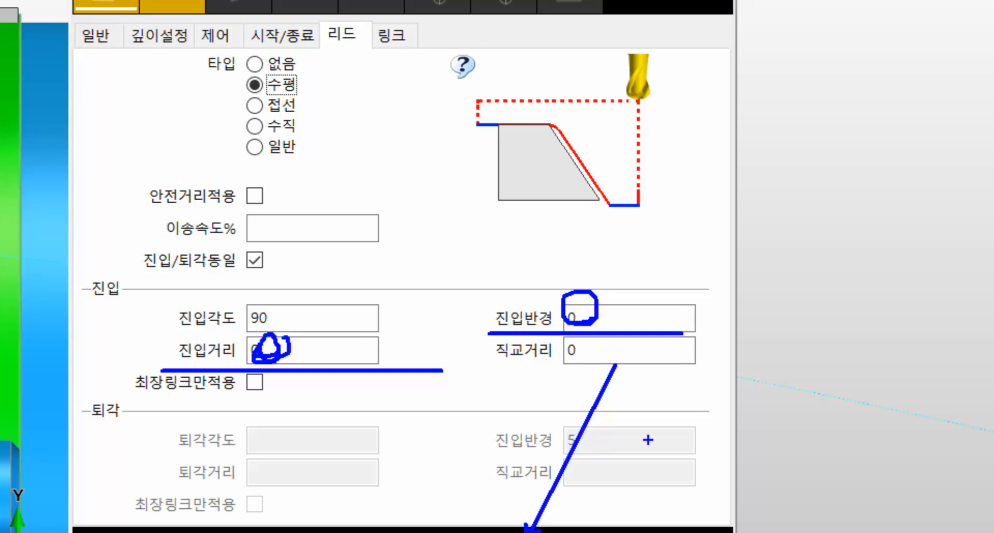
key(Escape)
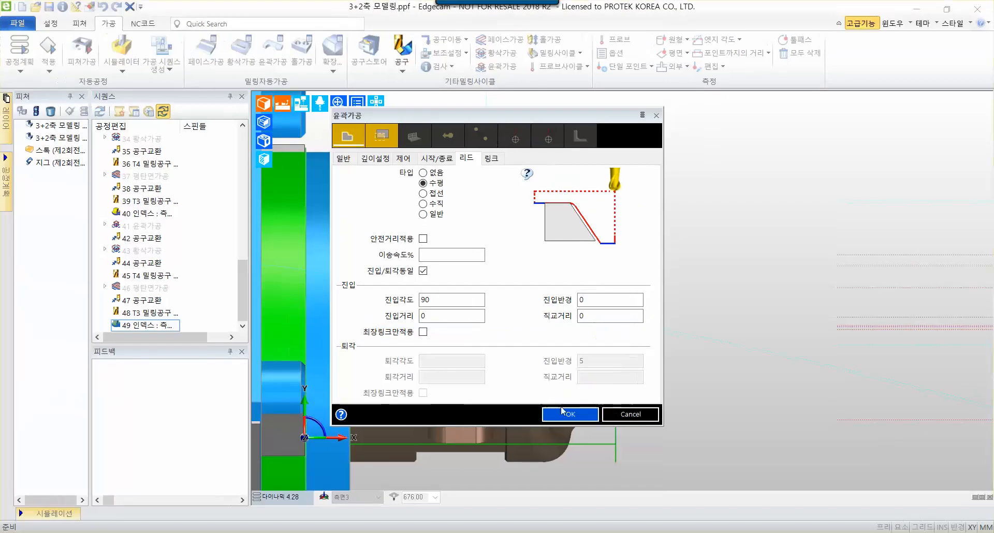
Accept the profile milling parameters and select the edges along the flat recessed face as the contour to machine
click(562, 410)
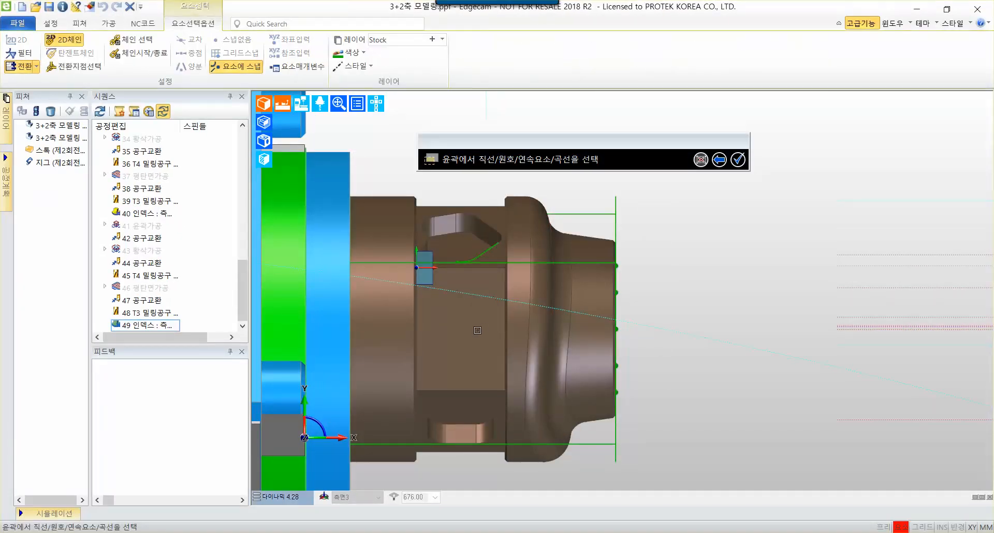
scroll(487, 334, up, 4)
middle_drag(661, 307, 608, 305)
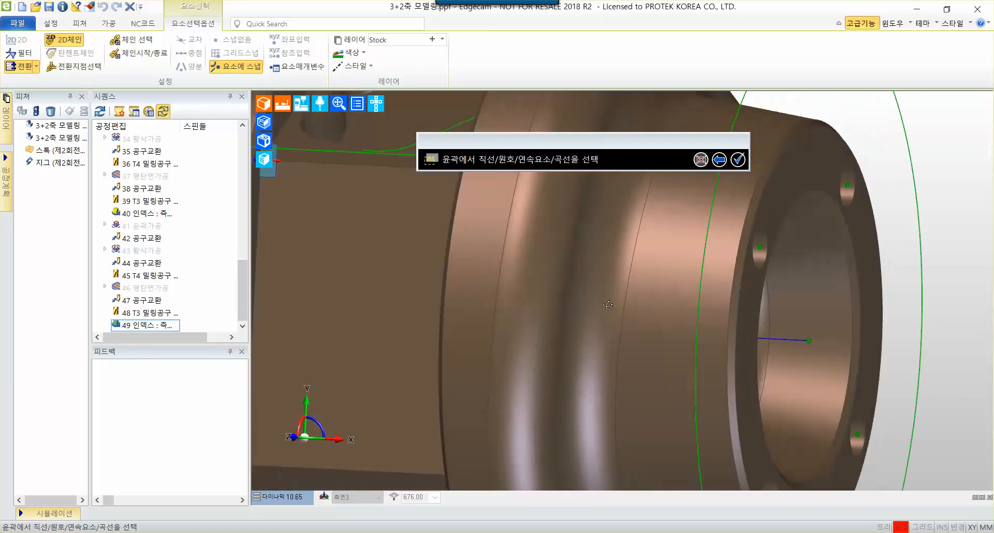
middle_drag(421, 290, 835, 273)
click(736, 163)
Move the contour's start point to the flat face's upper corner at the index plane origin
scroll(834, 317, down, 3)
scroll(681, 368, up, 4)
scroll(684, 442, down, 2)
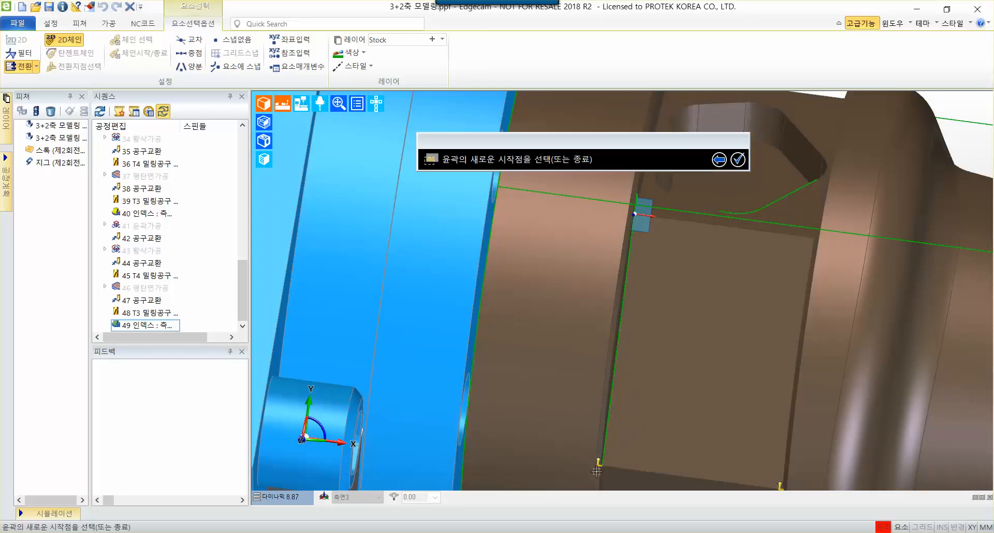
scroll(607, 466, up, 3)
scroll(651, 359, down, 4)
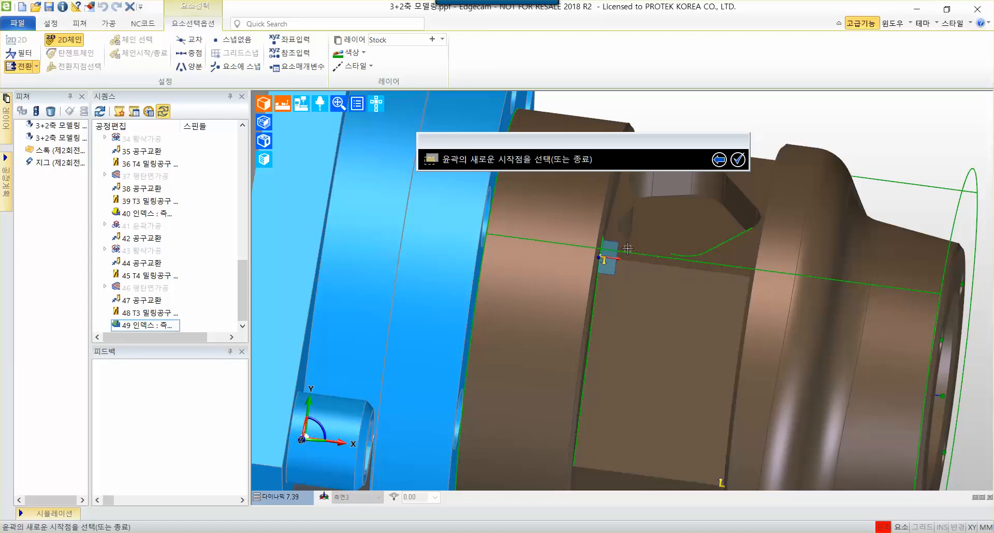
middle_drag(668, 346, 653, 293)
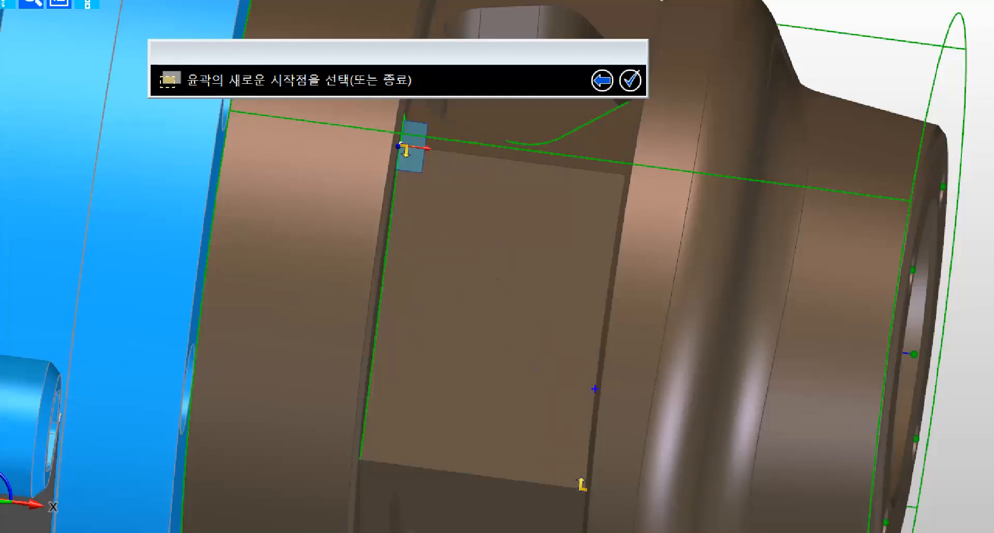
mouse_move(619, 451)
mouse_down()
mouse_move(568, 471)
mouse_move(563, 445)
mouse_up()
mouse_move(539, 456)
mouse_down()
mouse_move(545, 429)
mouse_move(568, 452)
mouse_up()
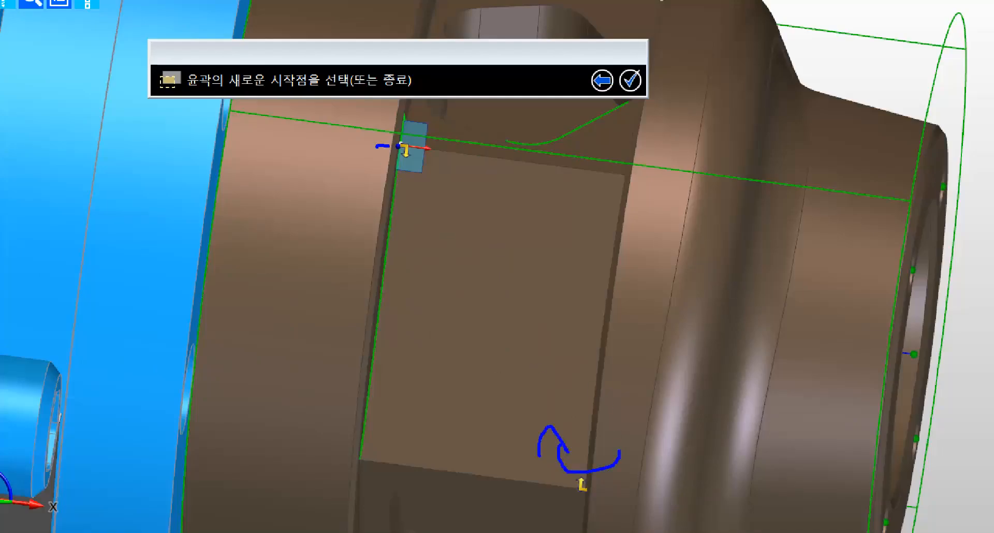
drag(397, 147, 423, 219)
drag(407, 182, 460, 185)
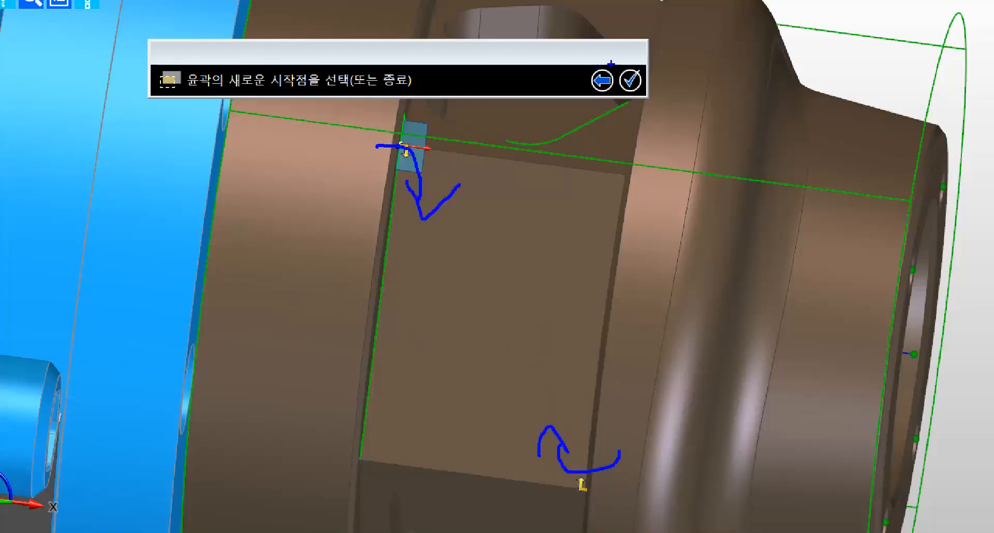
drag(612, 63, 647, 107)
drag(795, 85, 659, 84)
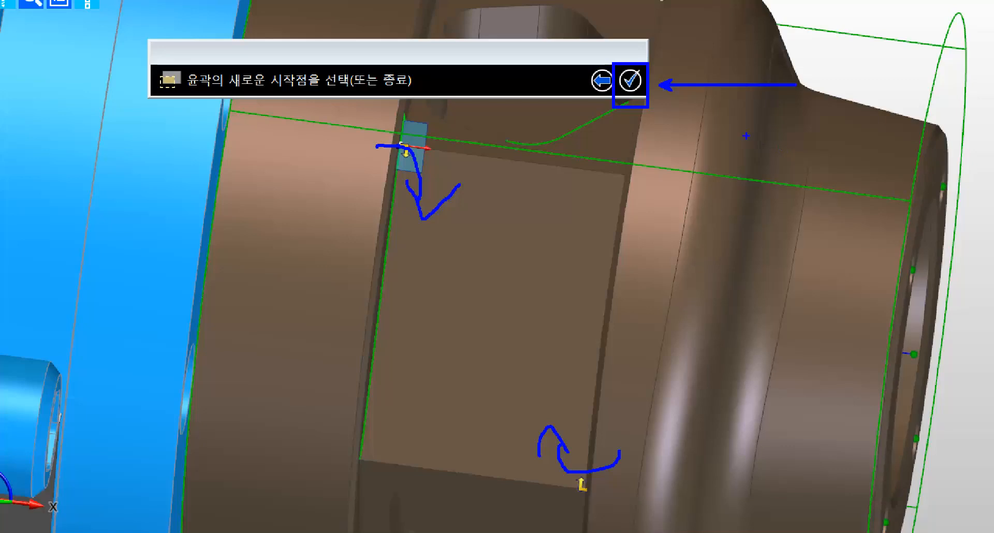
key(Escape)
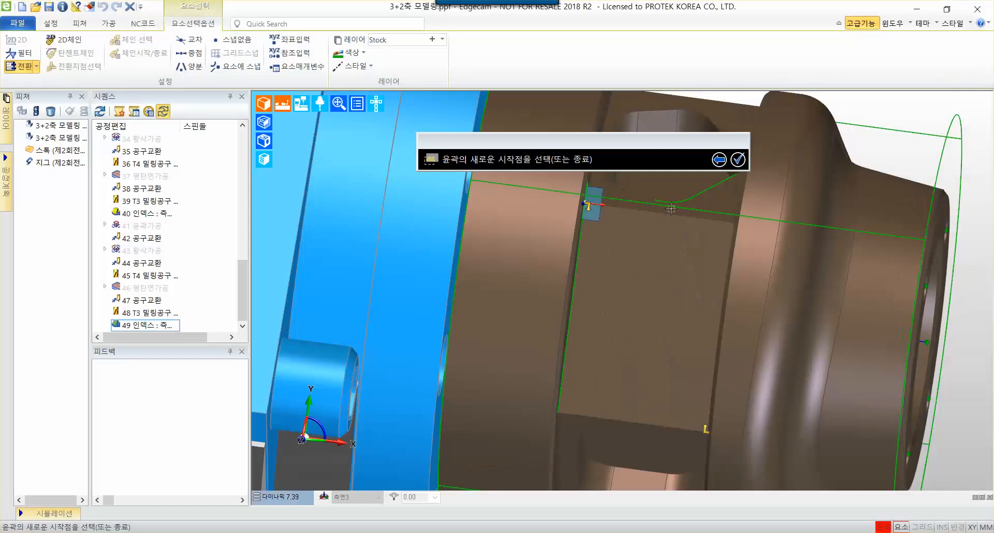
Accept the contour start point, specify the cutting depth at the flat face's corner on the index plane origin, and finish without boundary elements
click(743, 165)
scroll(642, 252, up, 4)
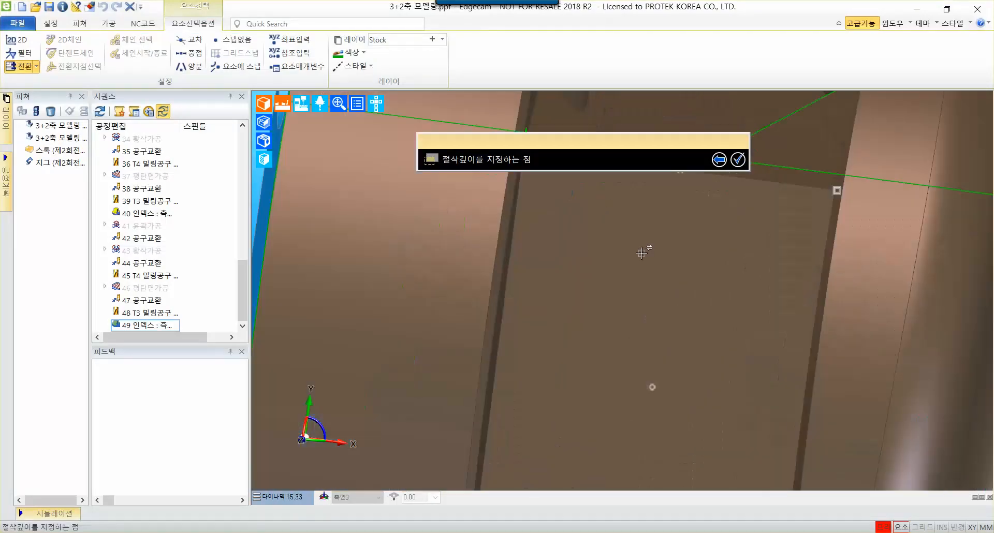
middle_drag(642, 252, 748, 229)
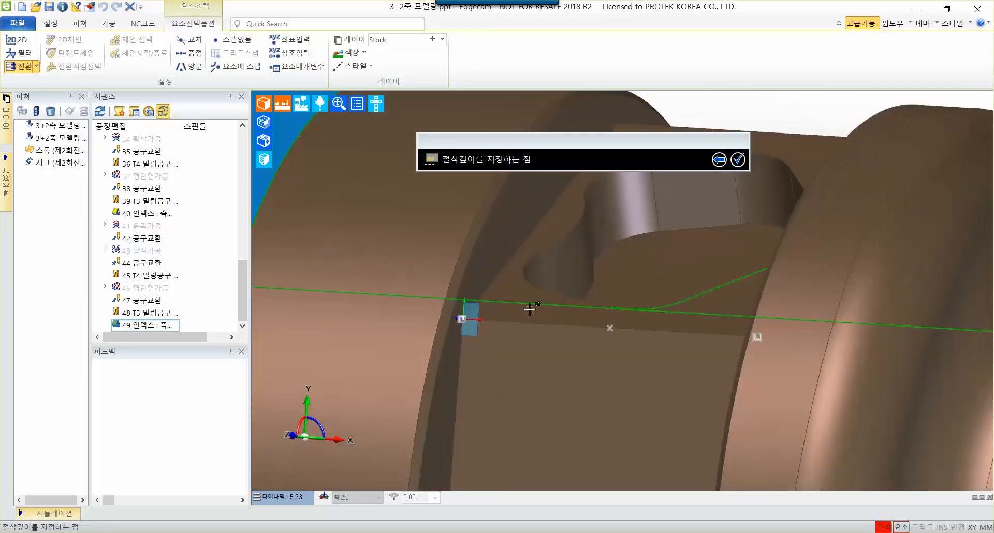
scroll(495, 322, up, 4)
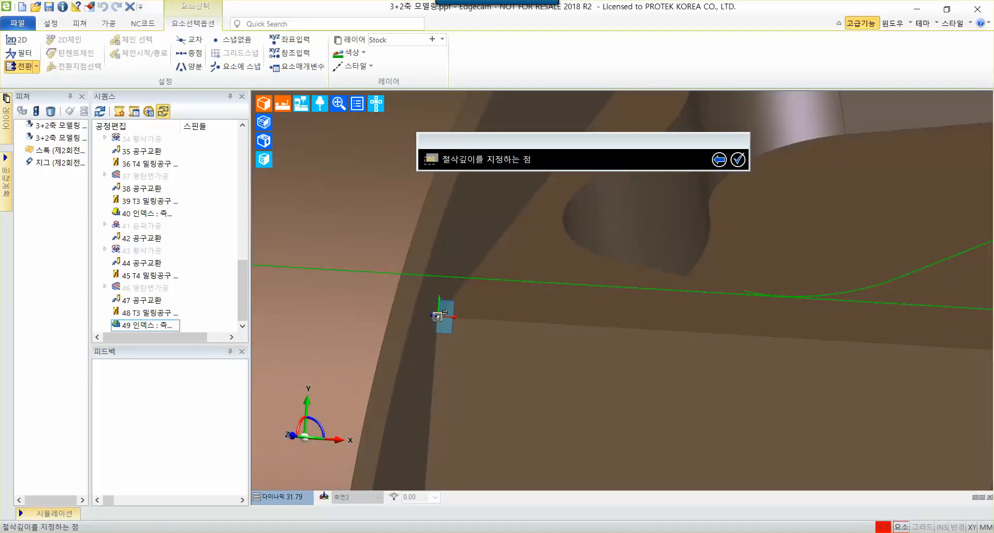
click(437, 317)
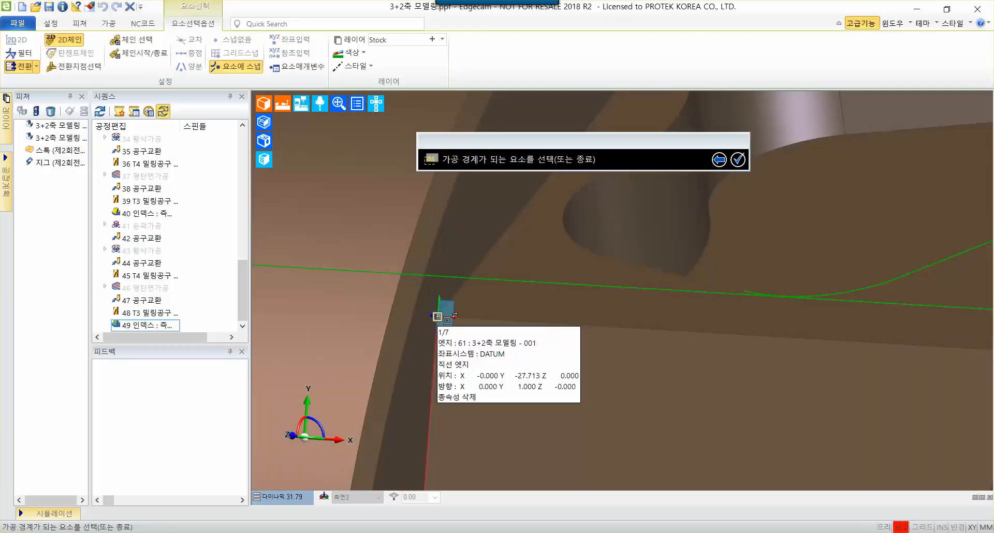
scroll(624, 384, down, 5)
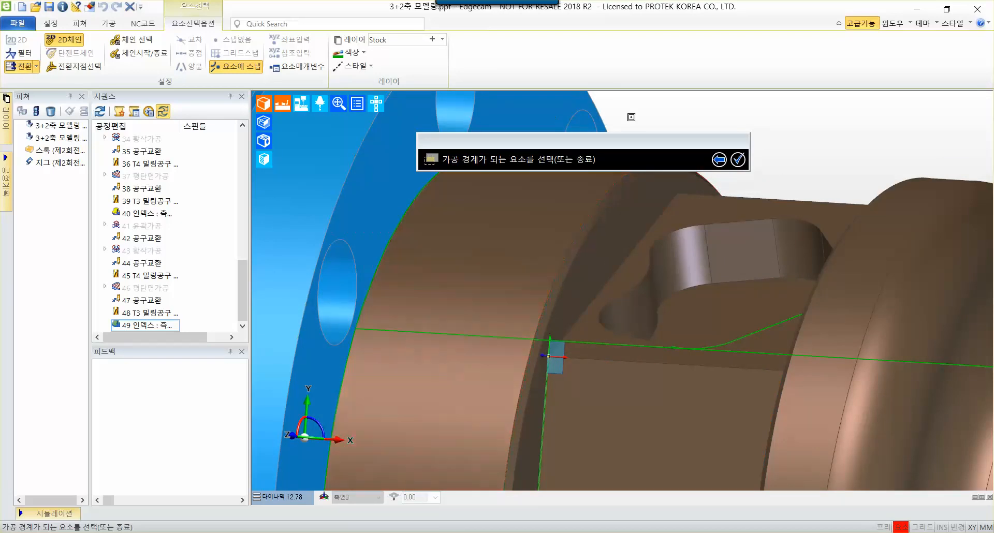
click(738, 160)
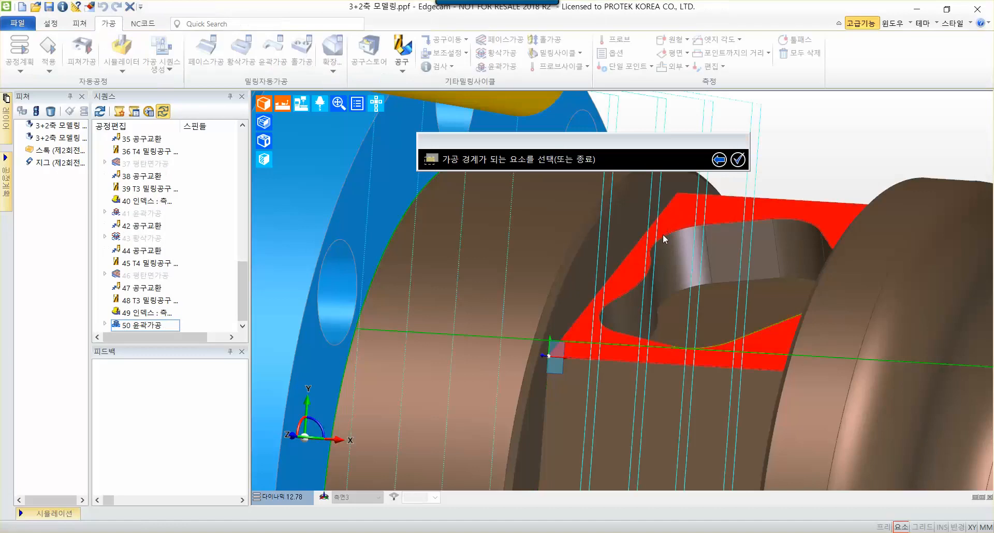
Add a tool change move (공구교환) after the profile milling cycle, keeping Z as the priority axis
scroll(641, 248, down, 9)
middle_drag(642, 248, 556, 265)
scroll(661, 240, up, 7)
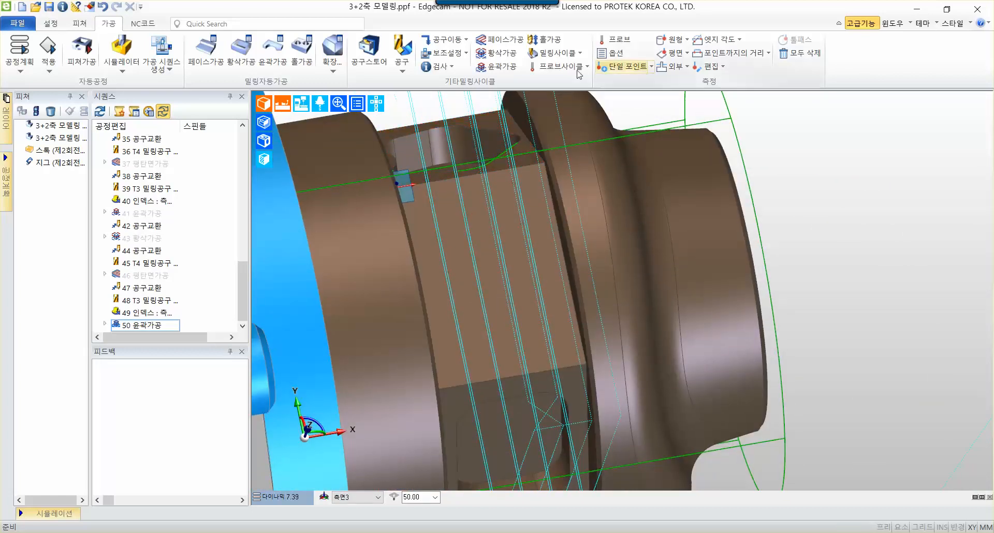
click(452, 41)
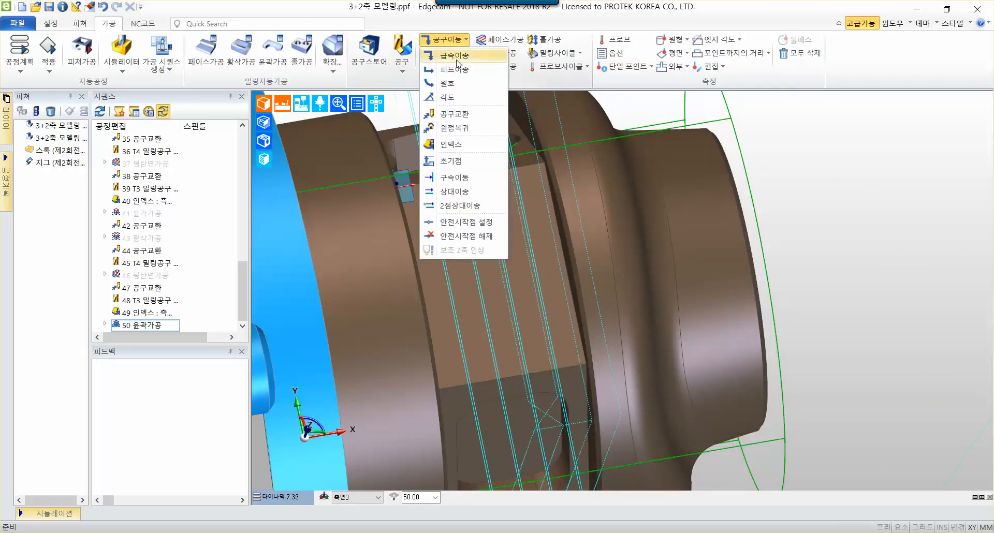
click(455, 120)
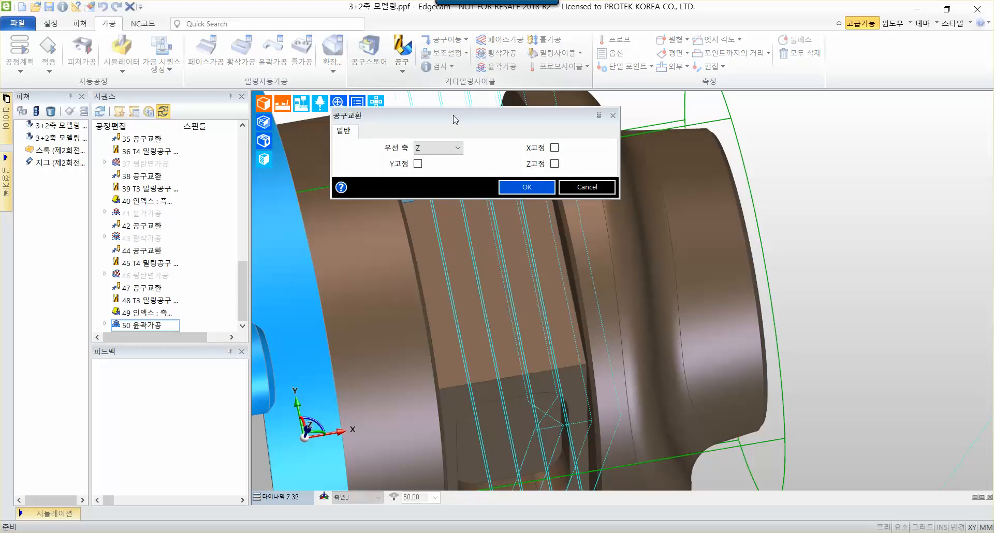
key(Return)
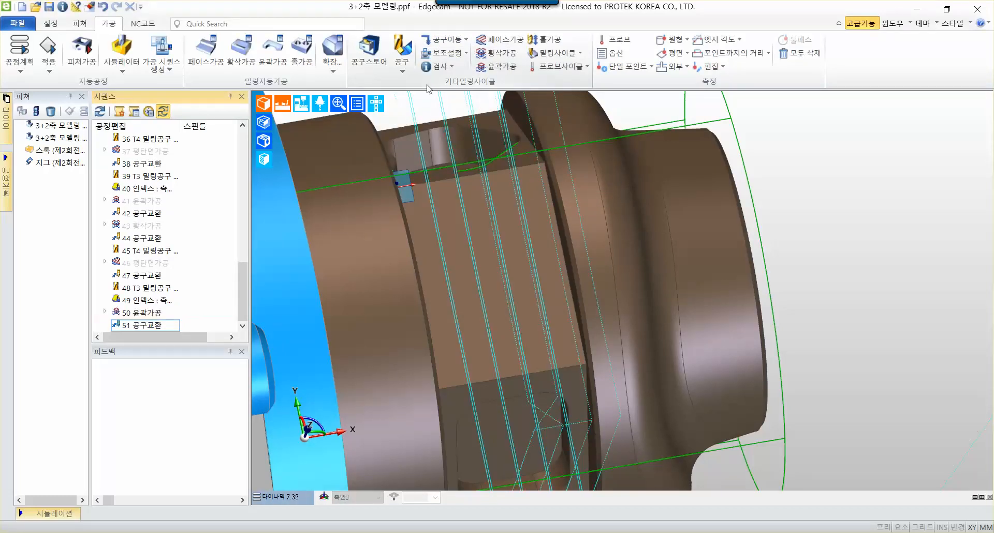
Define a new end mill with tool number 4 and a diameter of 8 mm
click(404, 71)
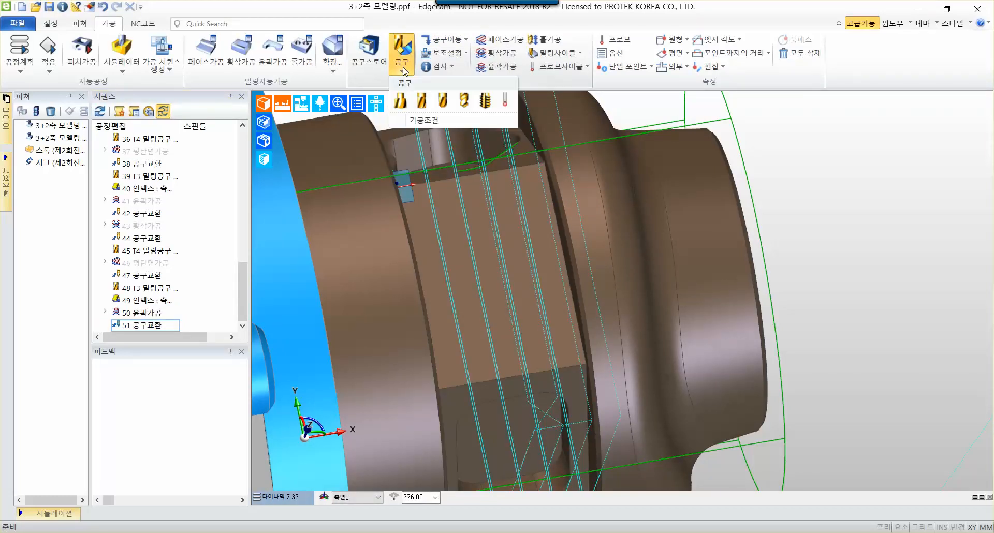
click(421, 101)
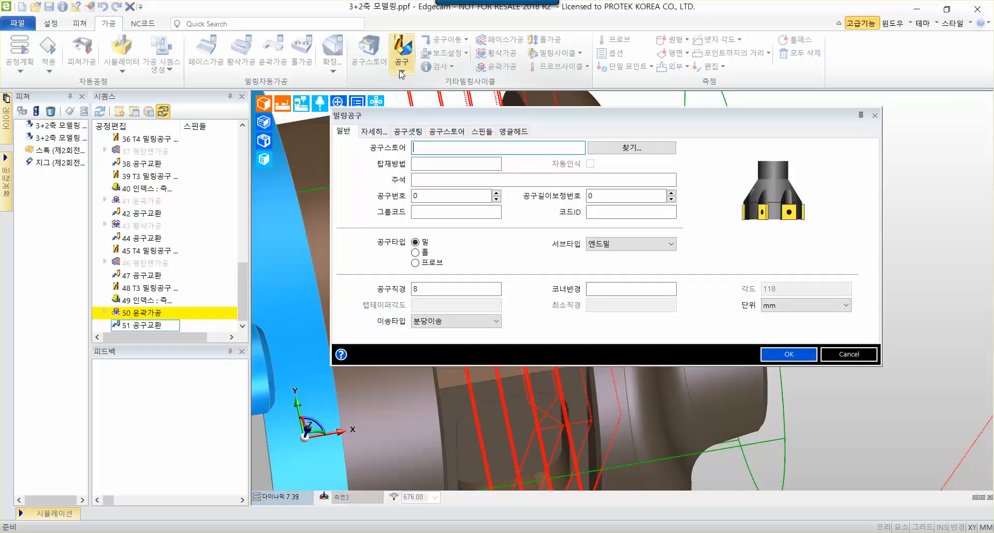
key(Tab)
key(Tab)
key(Tab)
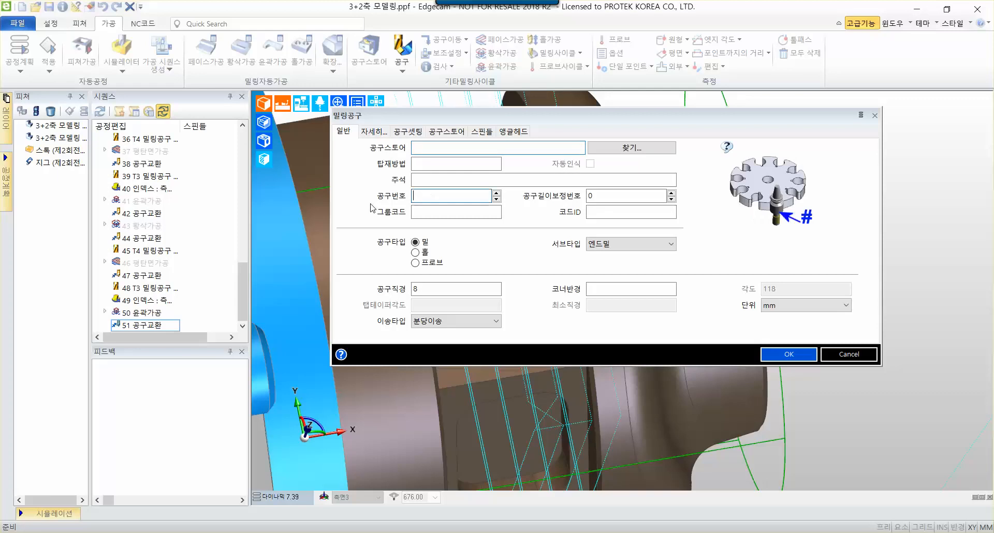
text(4)
double_click(442, 288)
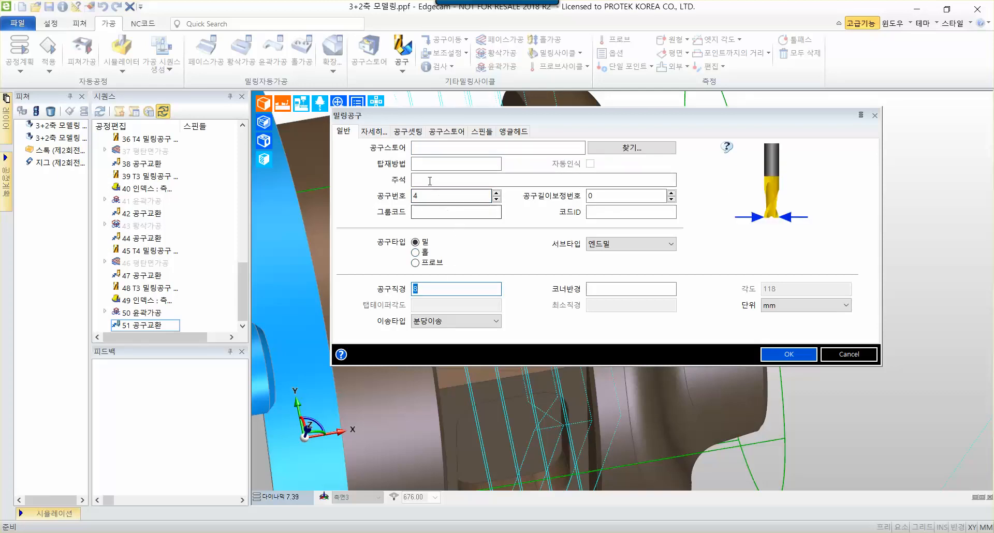
Set the end mill's flute length (날장) to 50 and its display colour to magenta
click(374, 131)
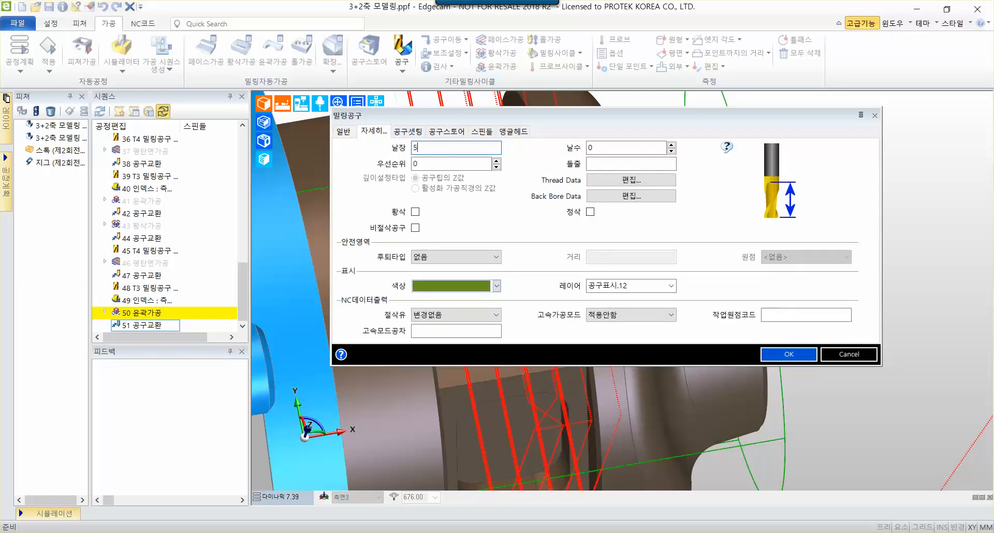
click(343, 131)
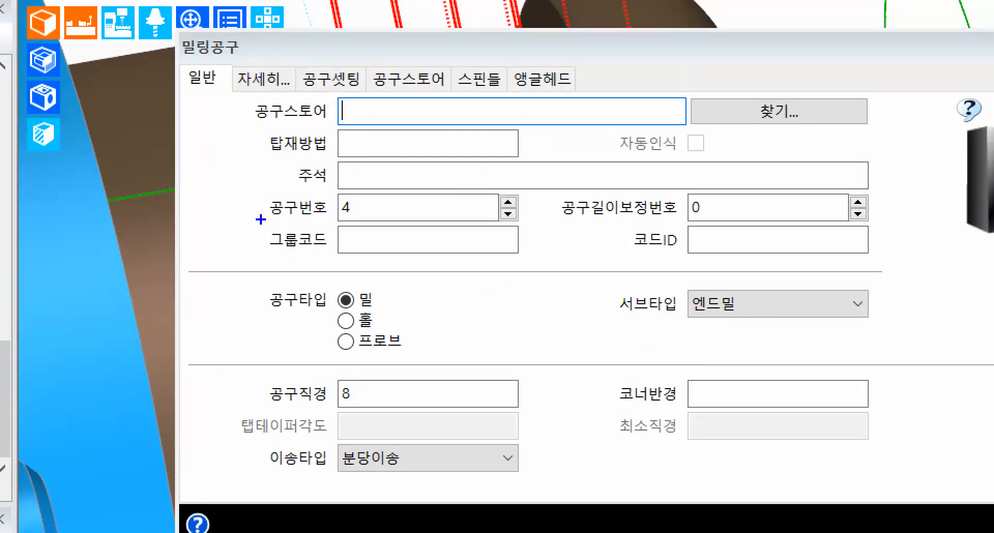
drag(260, 219, 501, 220)
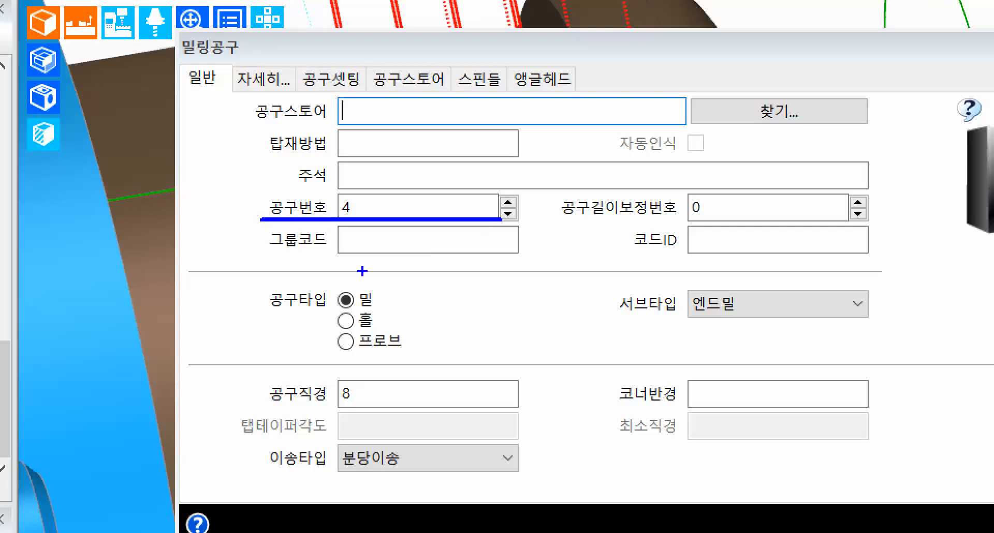
drag(250, 412, 465, 416)
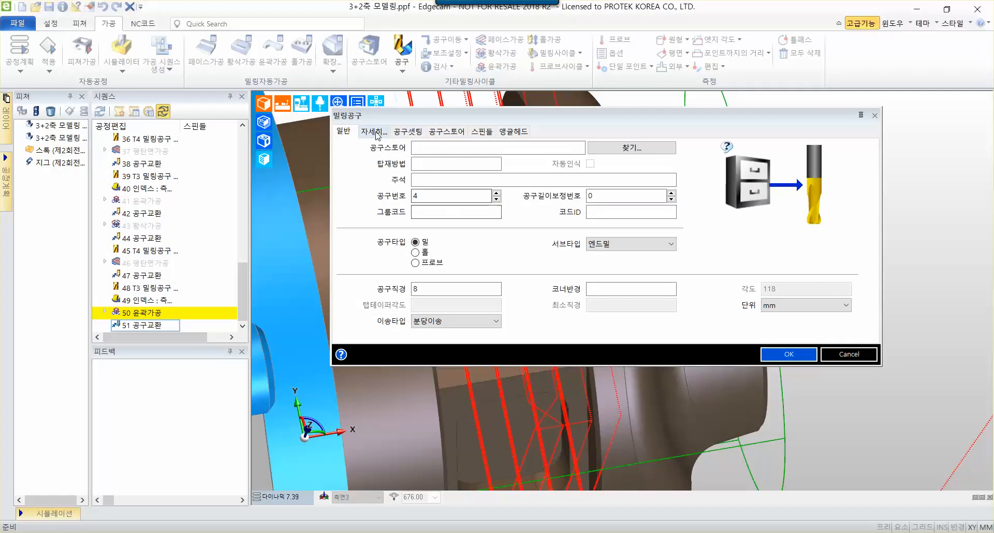
click(262, 79)
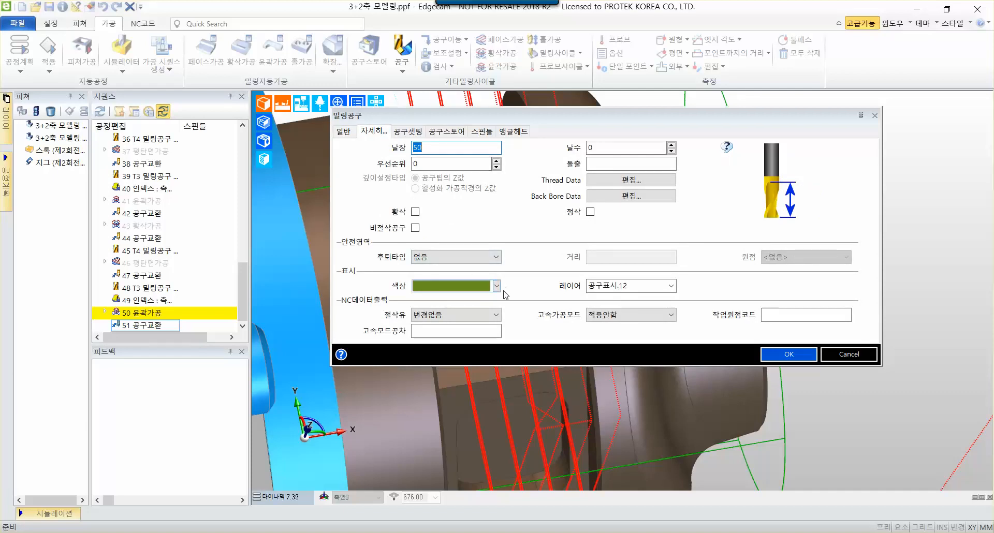
click(497, 287)
click(472, 322)
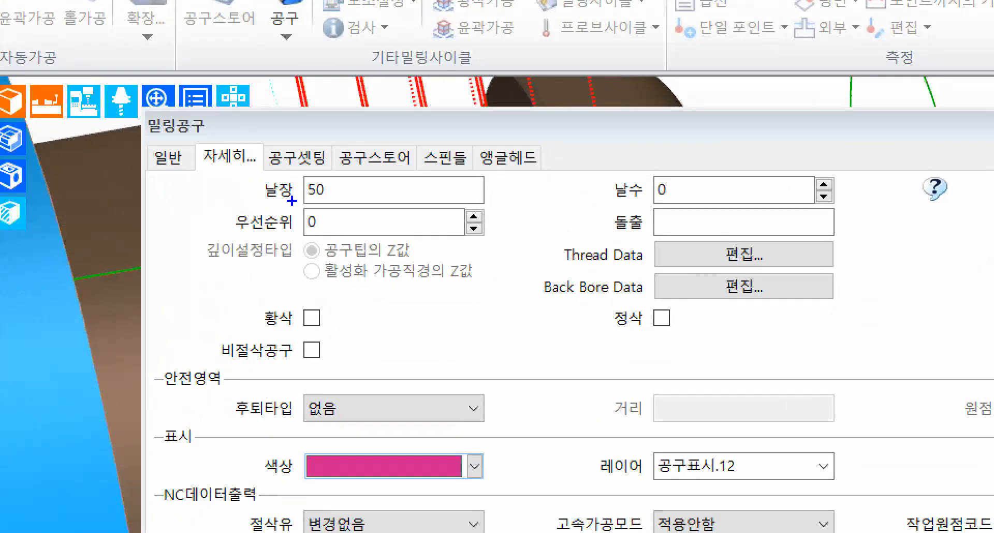
drag(382, 155, 494, 161)
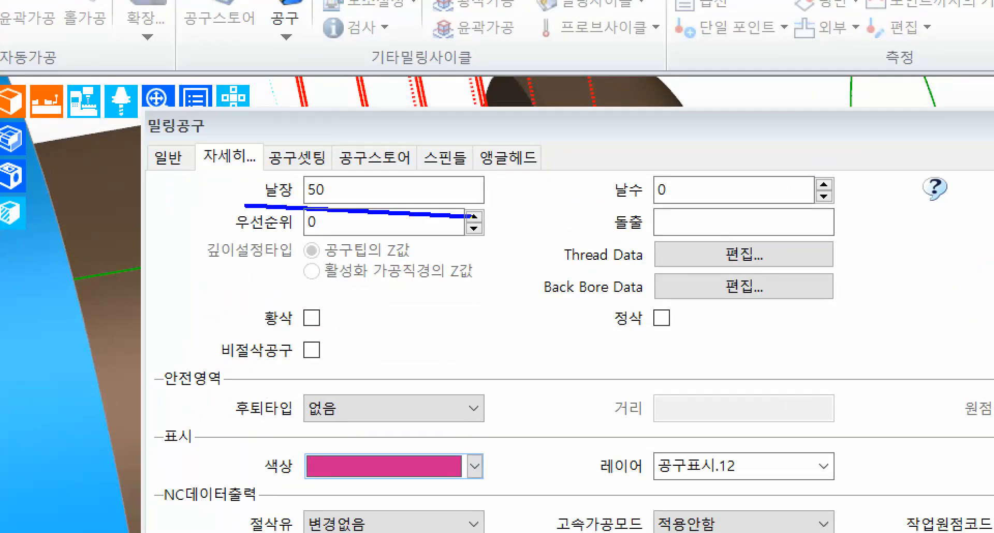
shift+drag(472, 217, 471, 205)
shift+drag(250, 489, 481, 488)
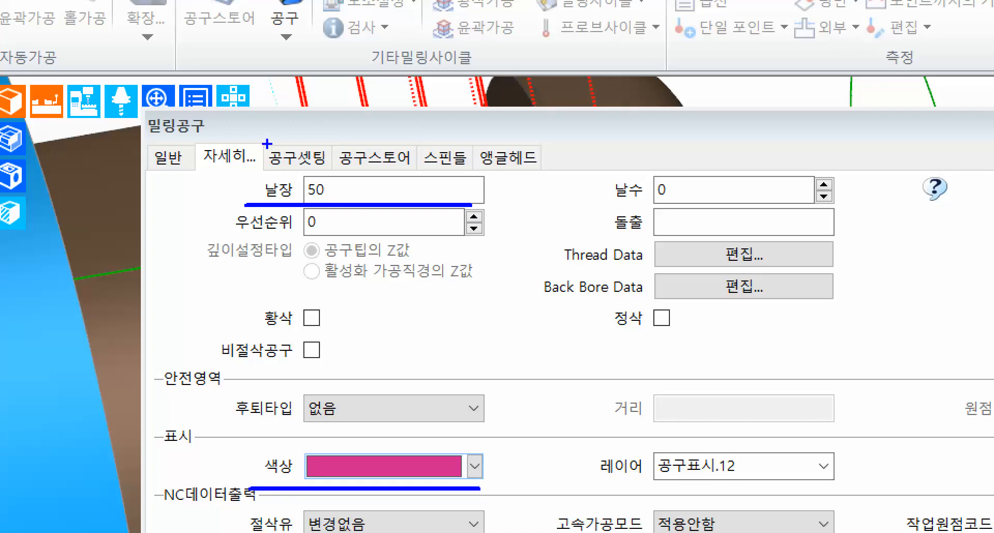
mouse_move(253, 146)
mouse_down()
mouse_move(290, 171)
mouse_move(340, 174)
mouse_move(393, 71)
mouse_up()
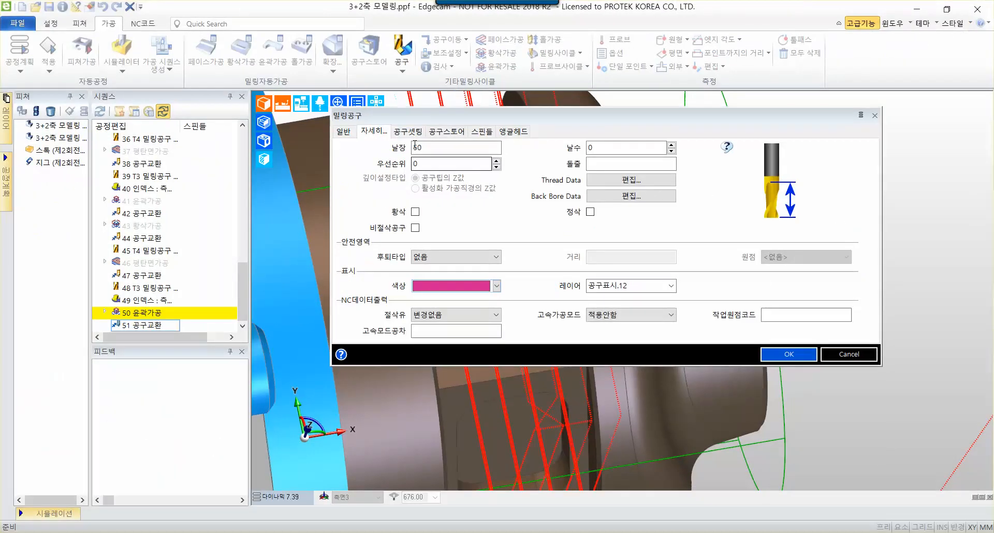
Set the end mill's Z gauge (Z축정) to 50 and its shank length to 50, and accept the tool
click(294, 164)
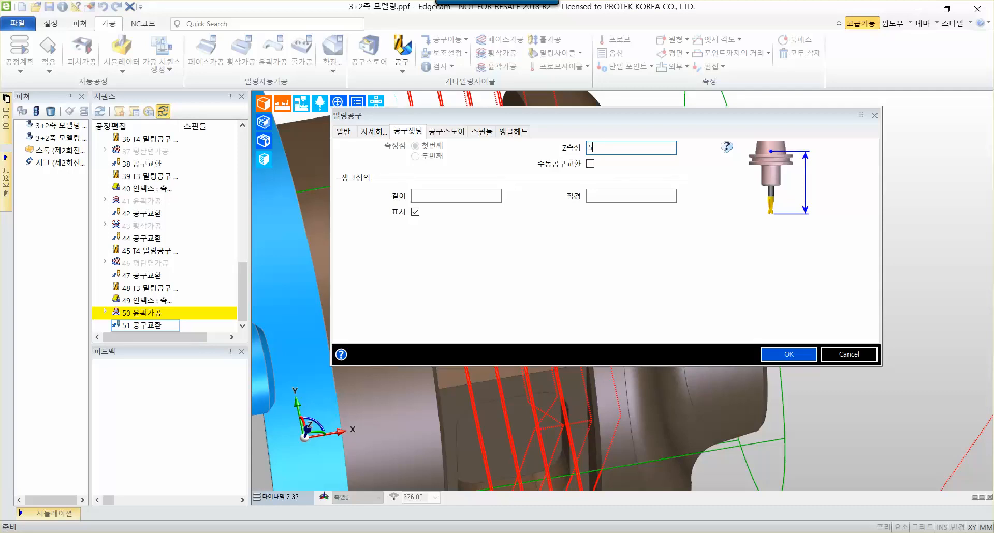
click(472, 195)
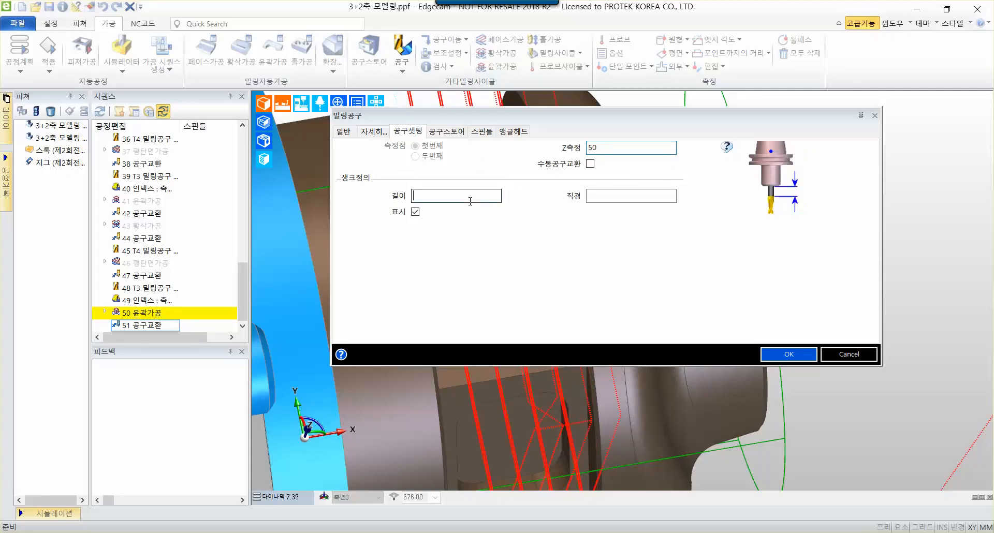
text(50)
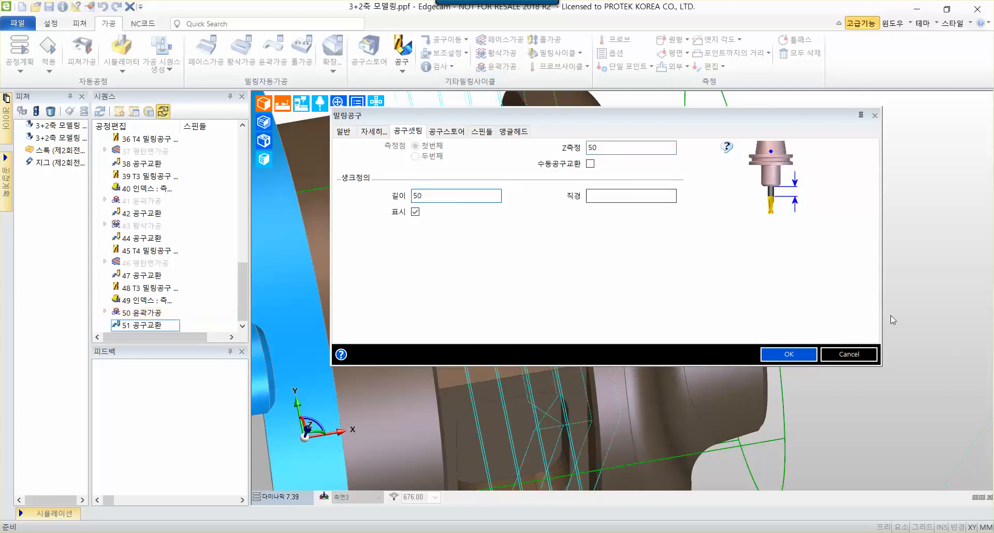
click(790, 354)
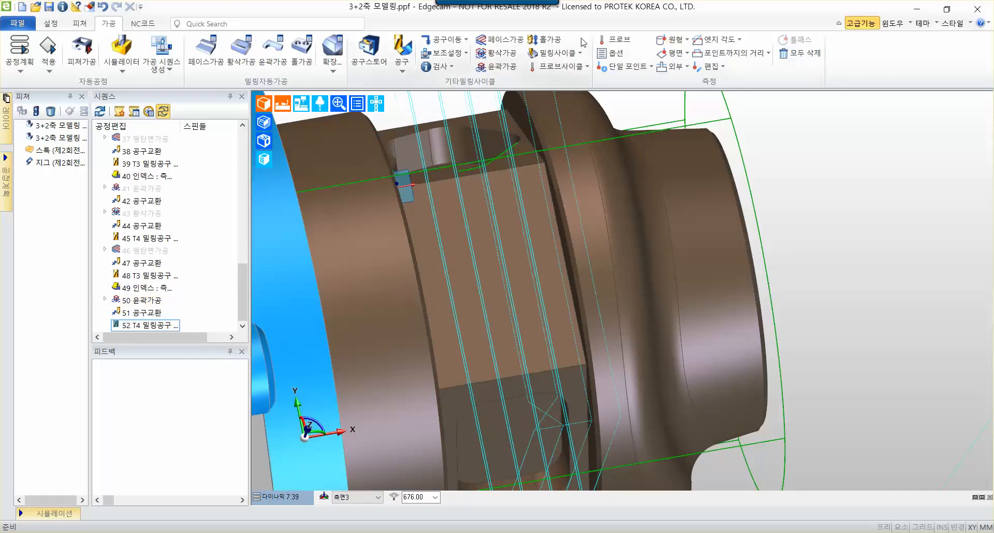
click(559, 54)
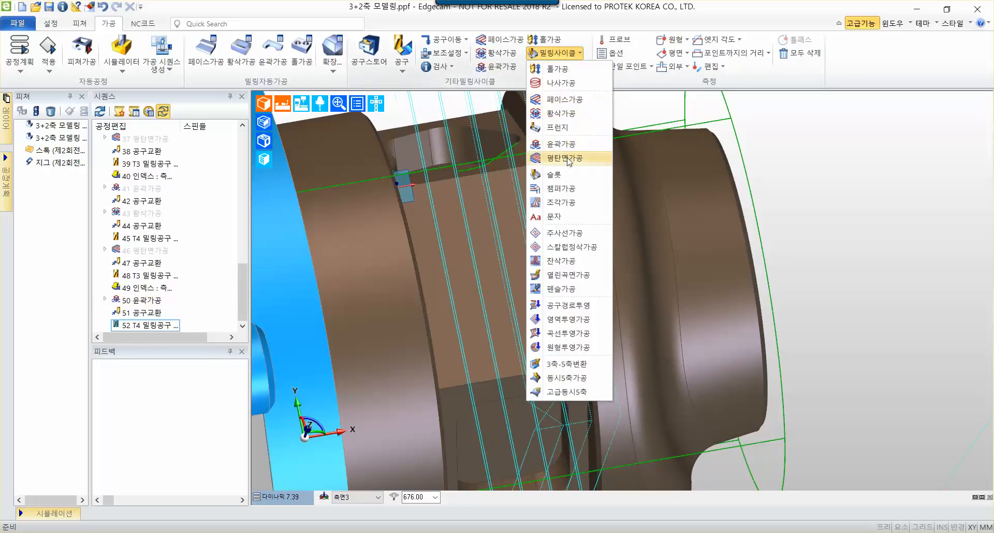
mouse_move(567, 164)
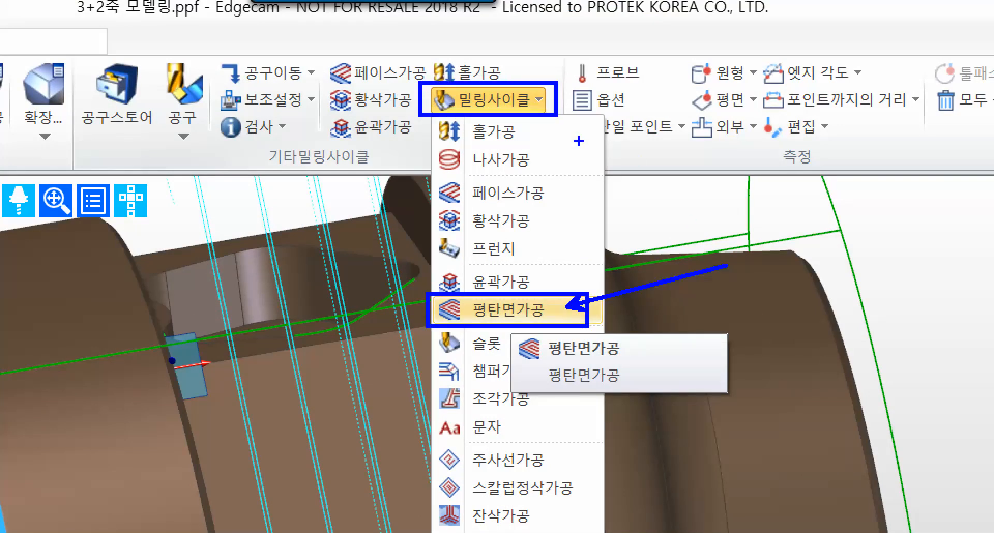
ctrl+shift+drag(572, 120, 754, 122)
key(Escape)
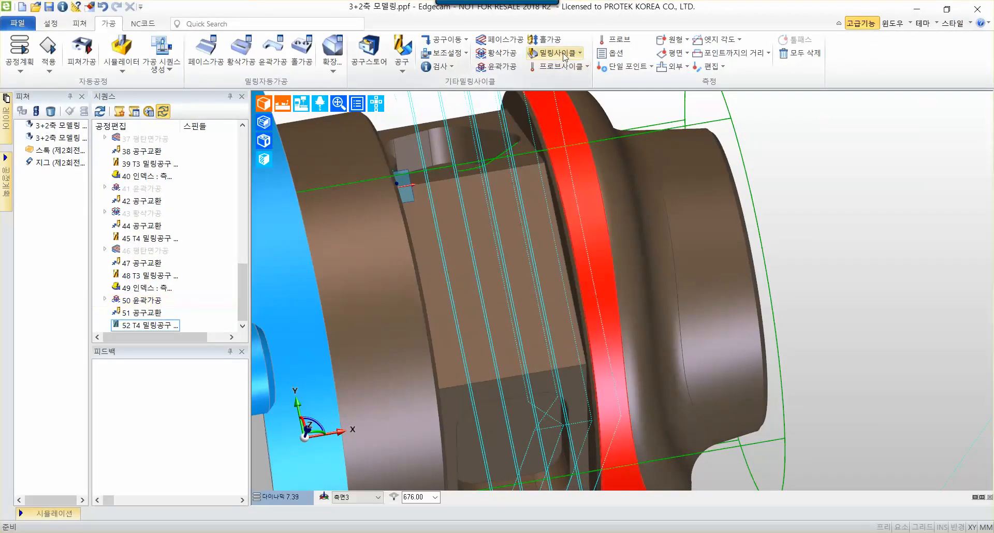
Start a flat land milling cycle (평탄면가공) and clear its stock allowance (여유량)
click(564, 54)
click(582, 160)
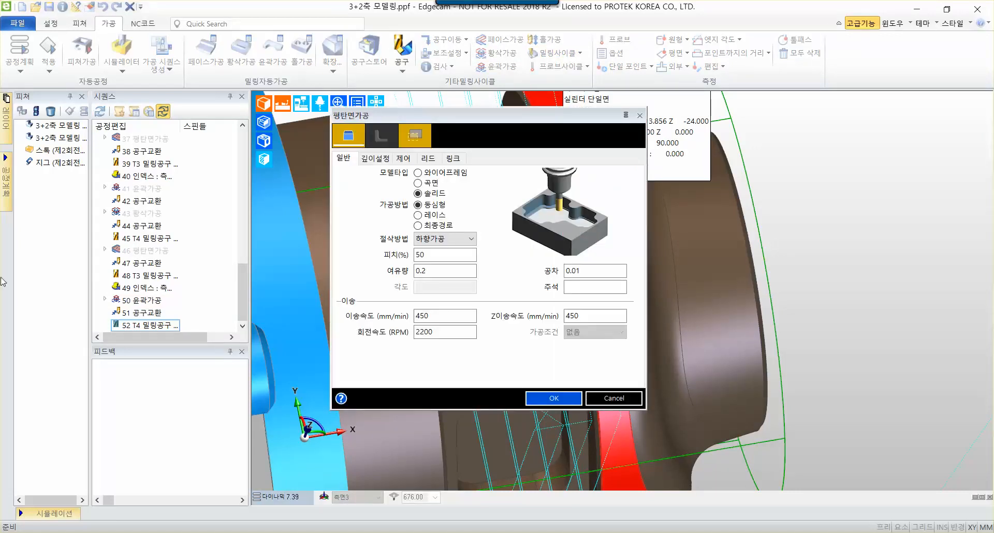
click(439, 270)
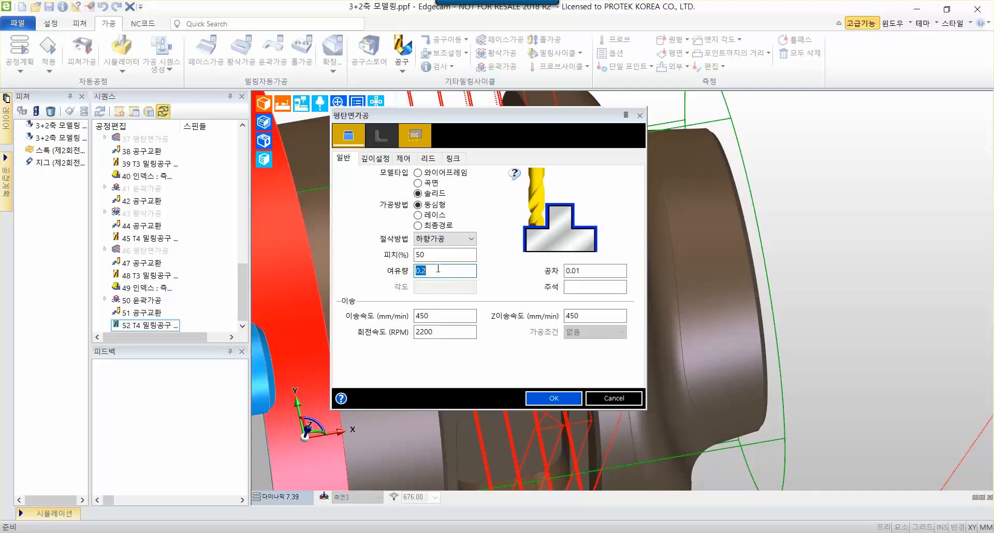
key(BackSpace)
key(Tab)
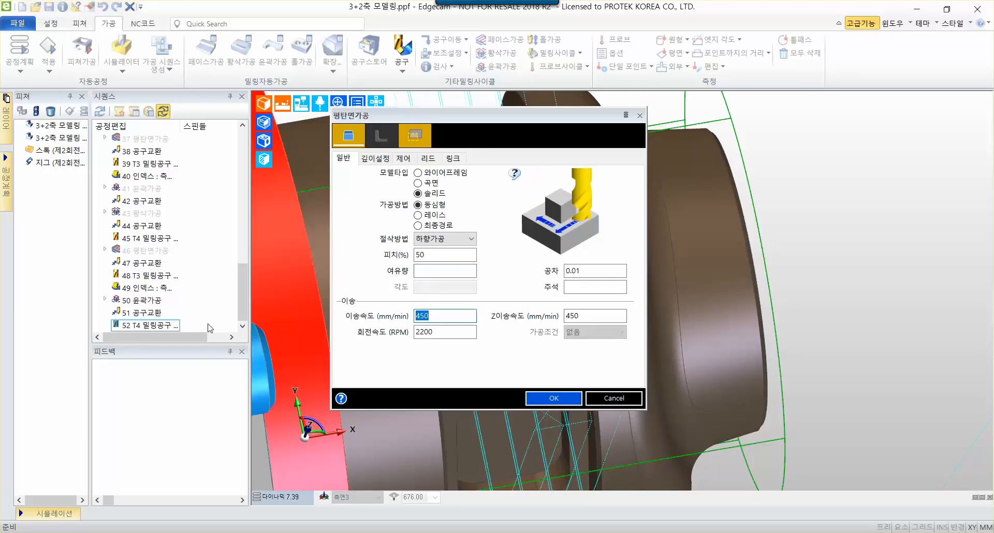
Set the cycle's feed rate and Z feed rate to 350 mm/min and the spindle speed to 3500 RPM
text(350)
key(Tab)
text(350)
key(Tab)
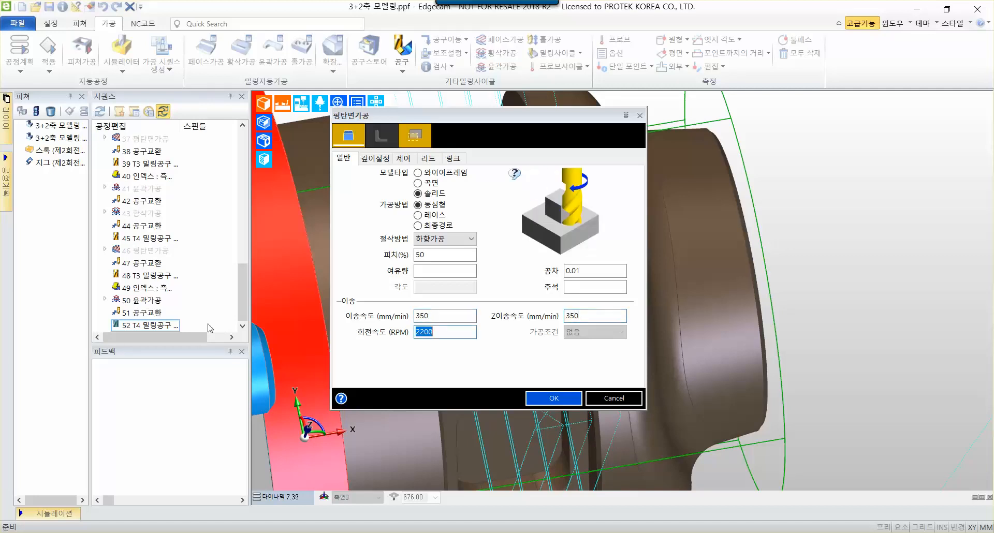
text(35)
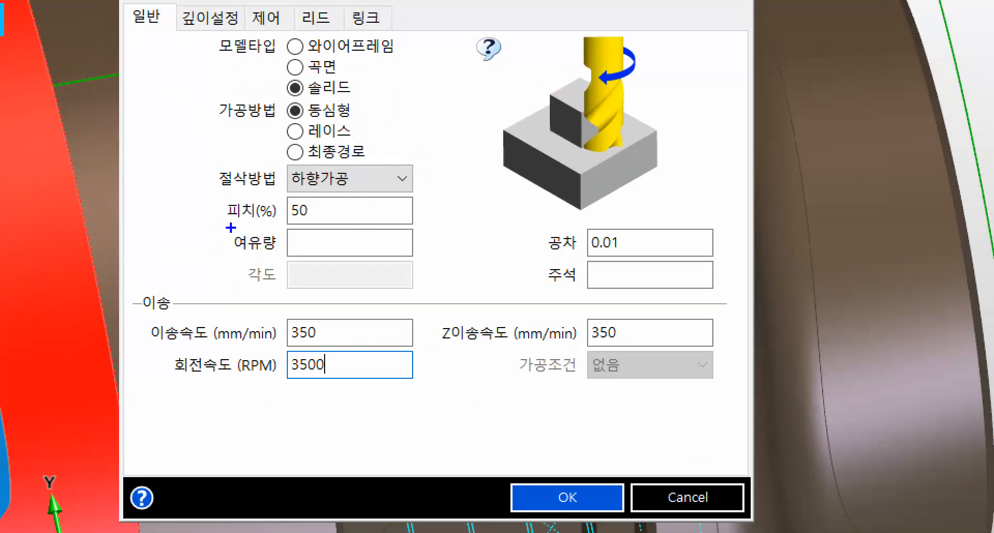
drag(208, 228, 439, 228)
drag(359, 238, 300, 262)
drag(319, 230, 348, 269)
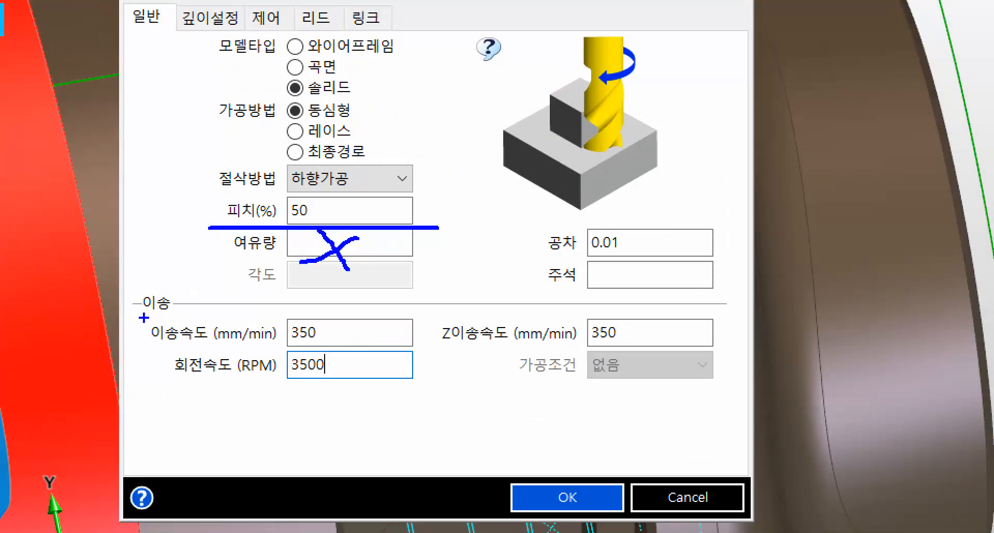
mouse_move(126, 322)
mouse_down()
mouse_move(610, 389)
mouse_move(761, 392)
mouse_up()
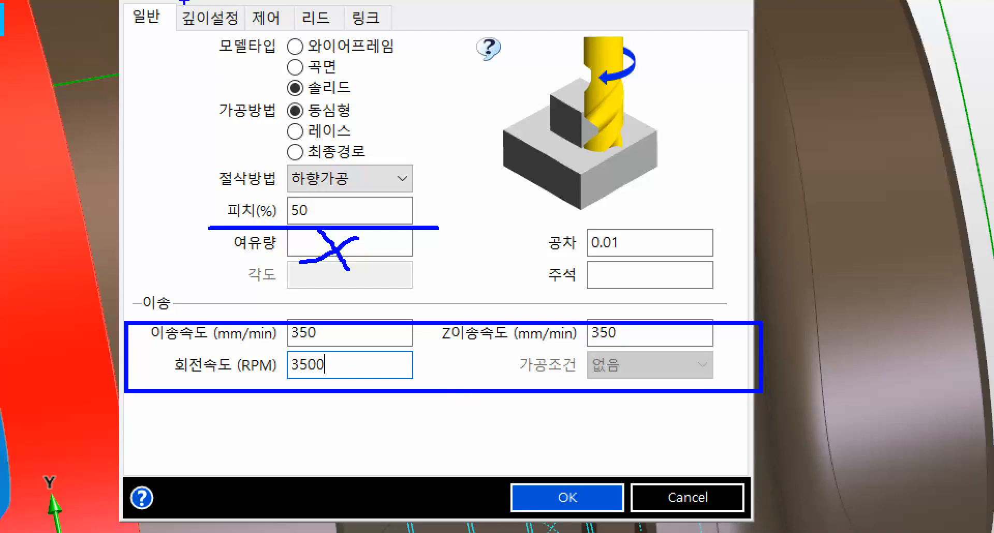
mouse_move(174, 1)
mouse_down()
mouse_move(252, 36)
mouse_move(50, 128)
mouse_up()
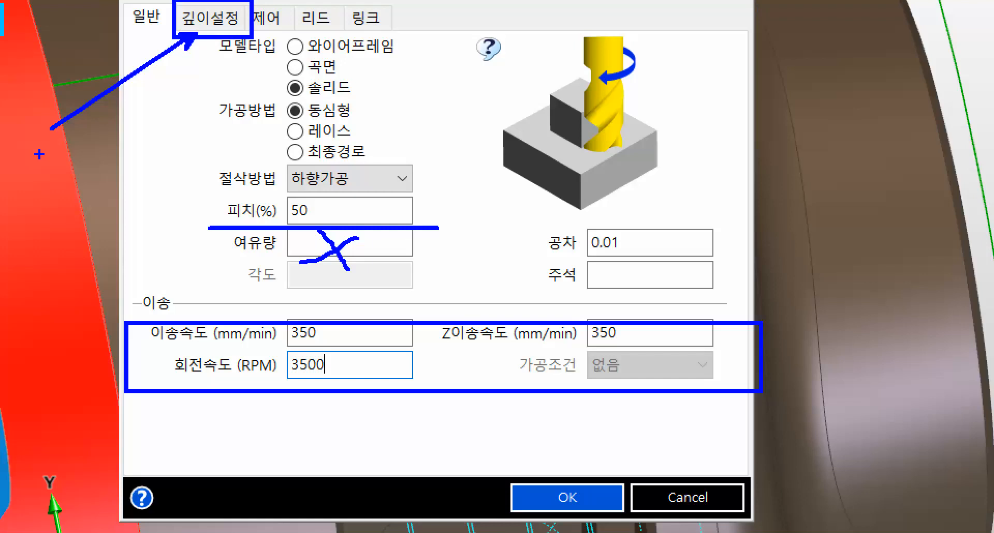
key(Escape)
Set the machining start height (가공시작높이) to 0 and the cutting depth (절삭깊이) to <지정>, keeping the clearance height at 50
click(375, 158)
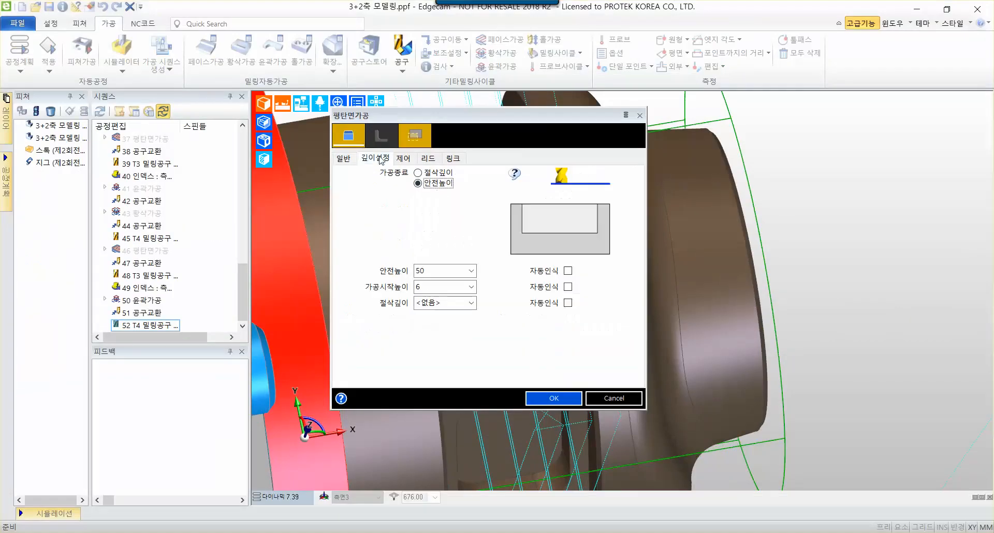
click(440, 271)
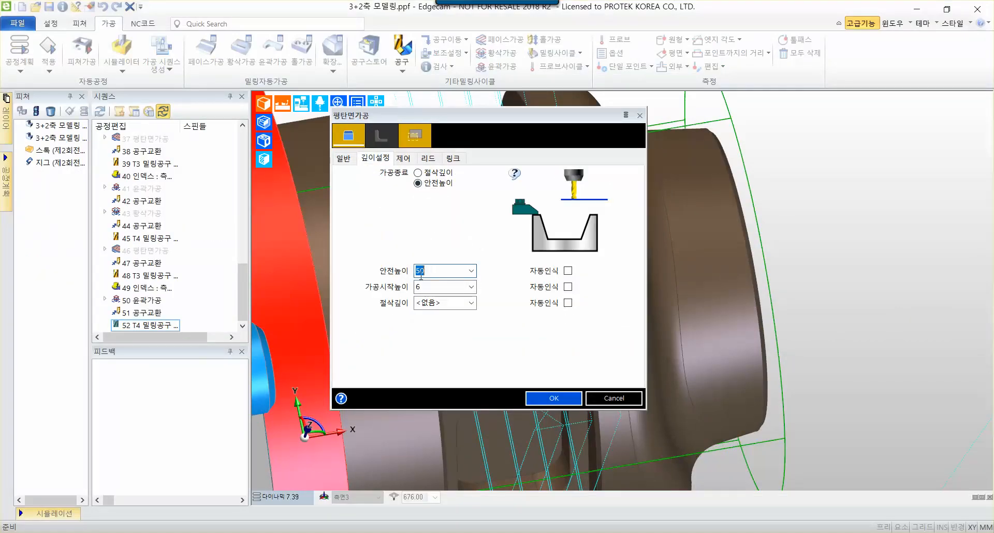
click(430, 286)
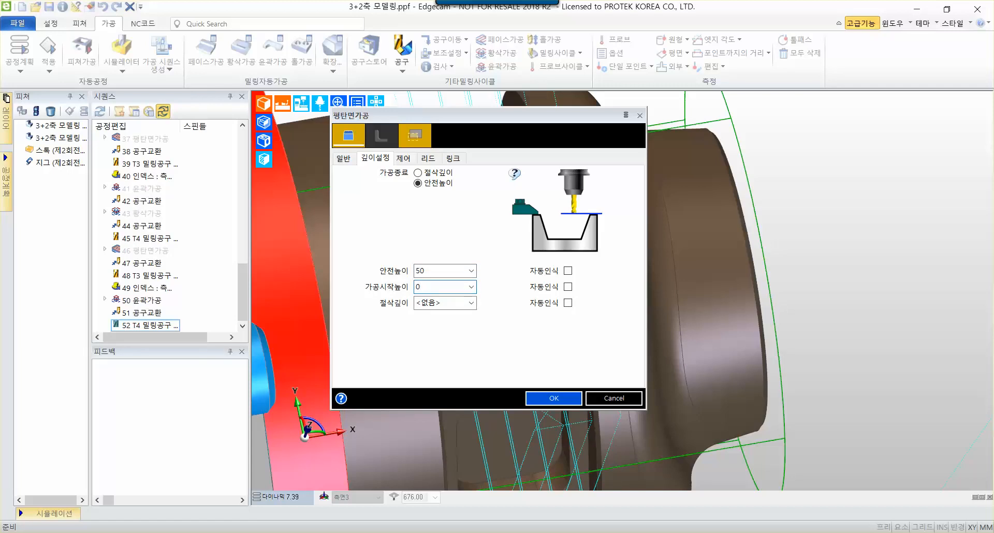
click(454, 301)
click(454, 301)
click(448, 333)
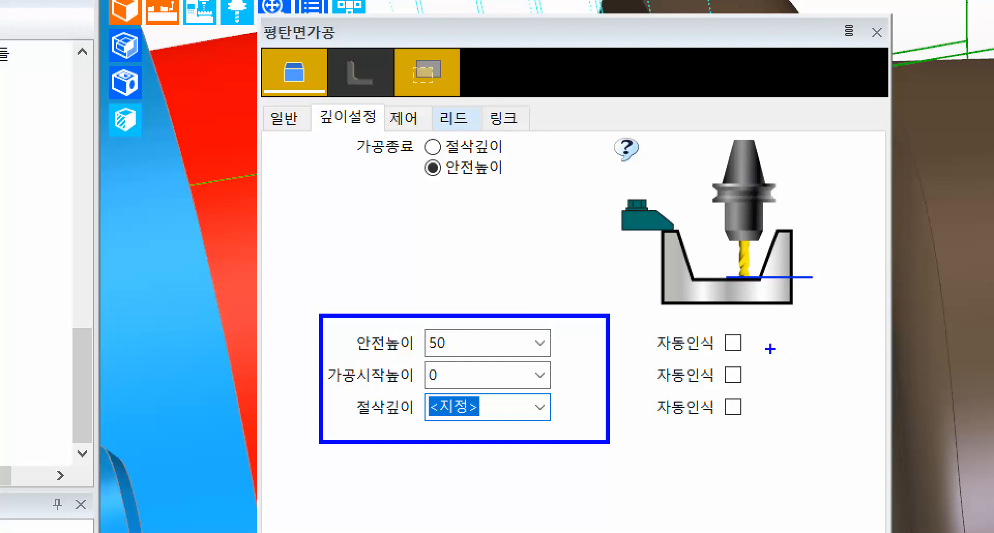
drag(751, 320, 683, 430)
drag(680, 307, 778, 451)
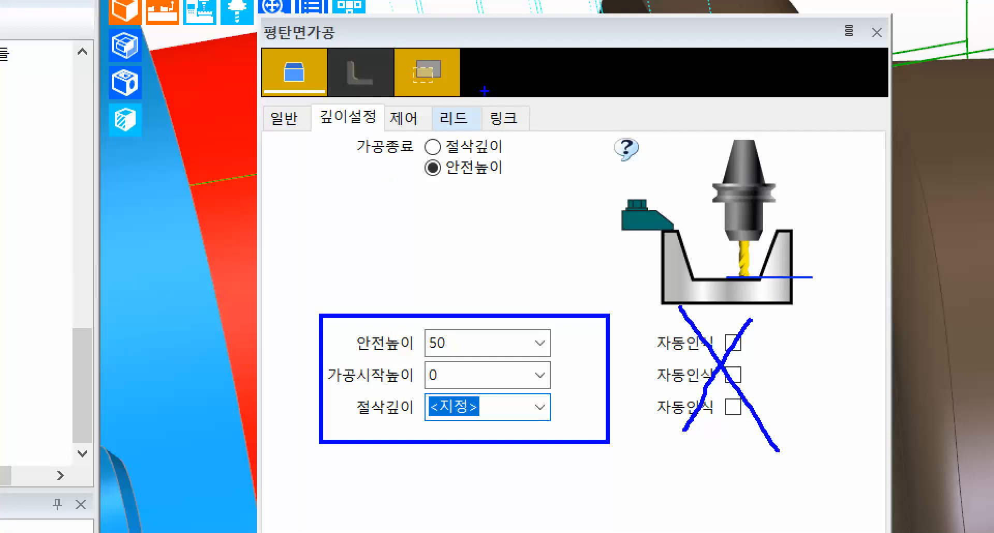
mouse_move(428, 95)
ctrl+mouse_down()
mouse_move(489, 152)
mouse_move(536, 230)
ctrl+mouse_up()
key(Escape)
Check the horizontal lead's start and end lengths, lead-in radius (진입반경) and lead-in distance (진입거리)
click(428, 158)
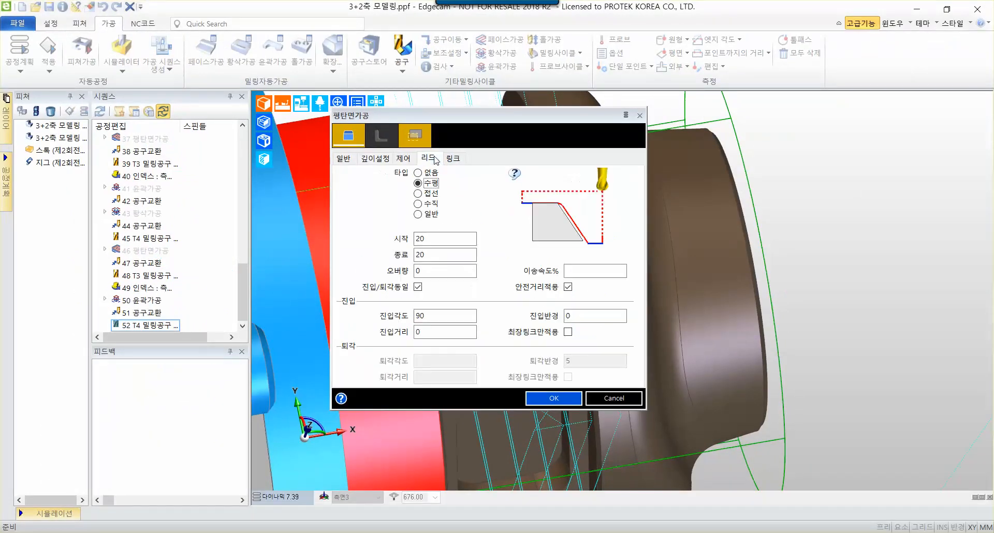
click(440, 239)
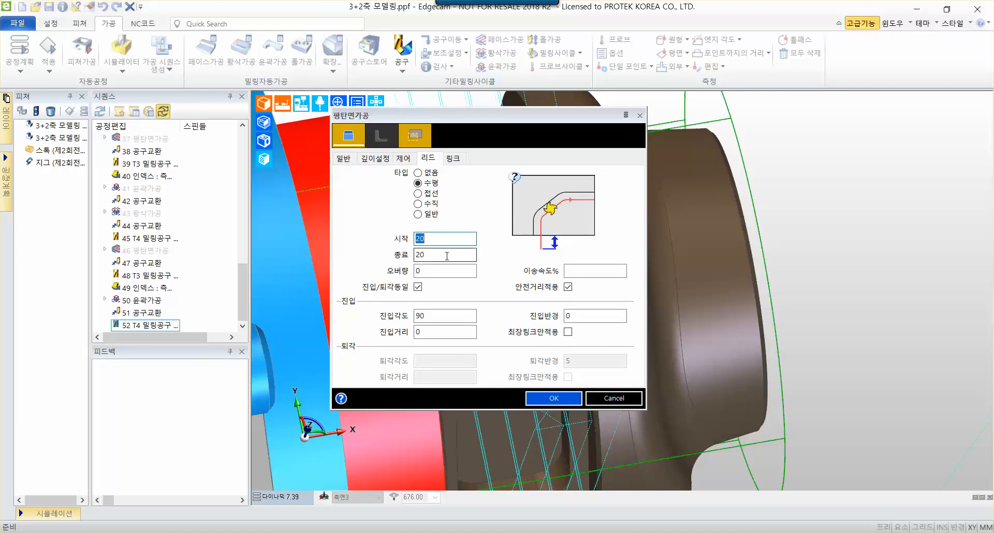
click(443, 255)
click(589, 315)
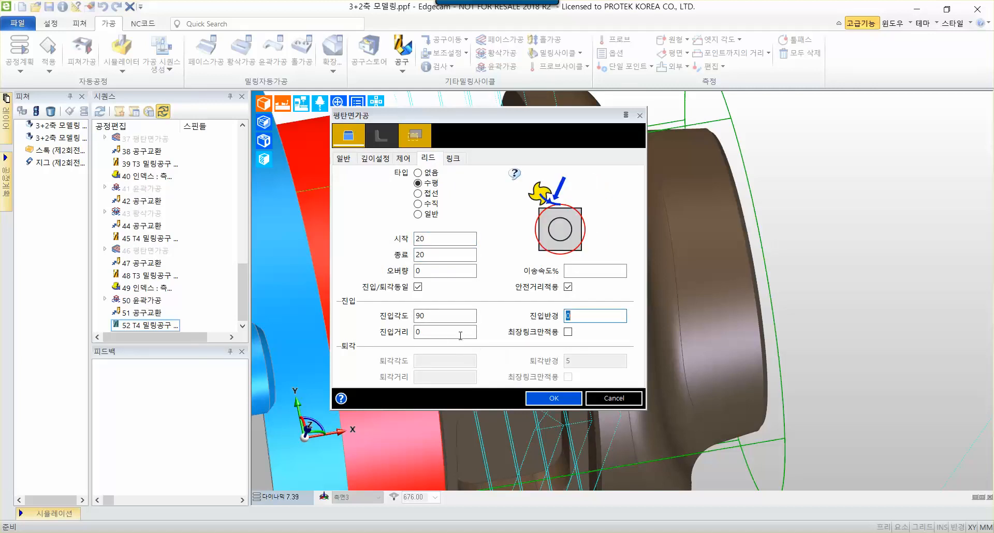
click(435, 332)
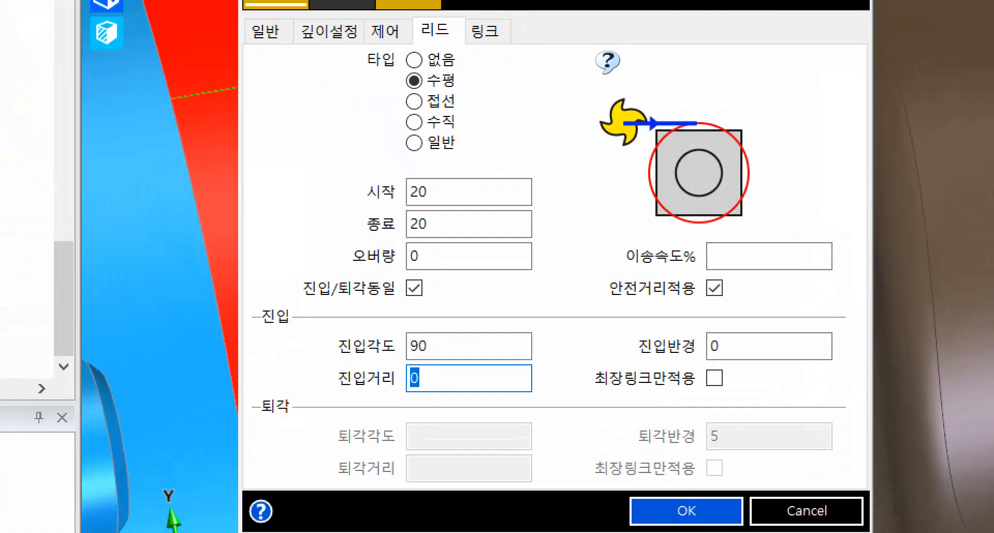
drag(343, 165, 559, 240)
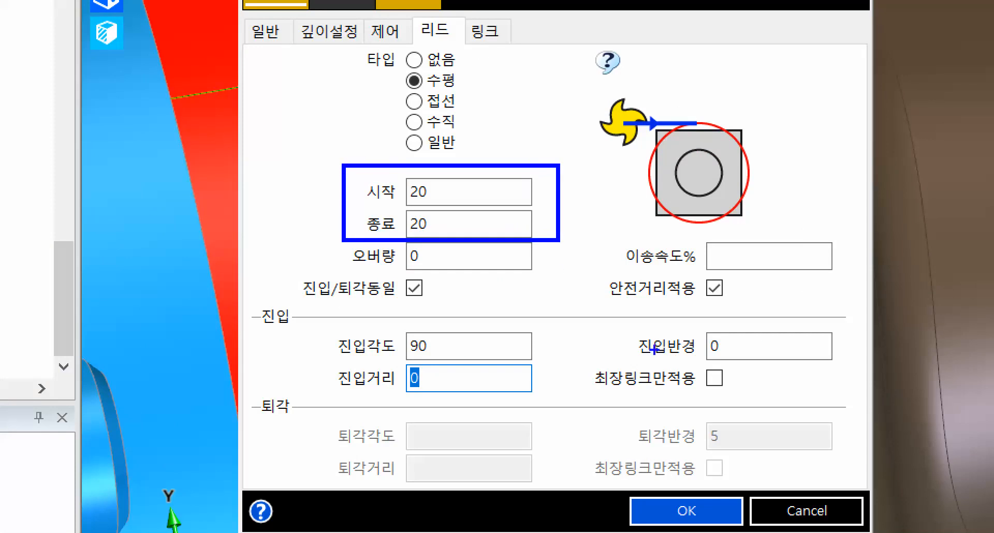
mouse_move(756, 338)
mouse_down()
mouse_move(731, 356)
mouse_move(761, 360)
mouse_up()
drag(449, 382, 409, 368)
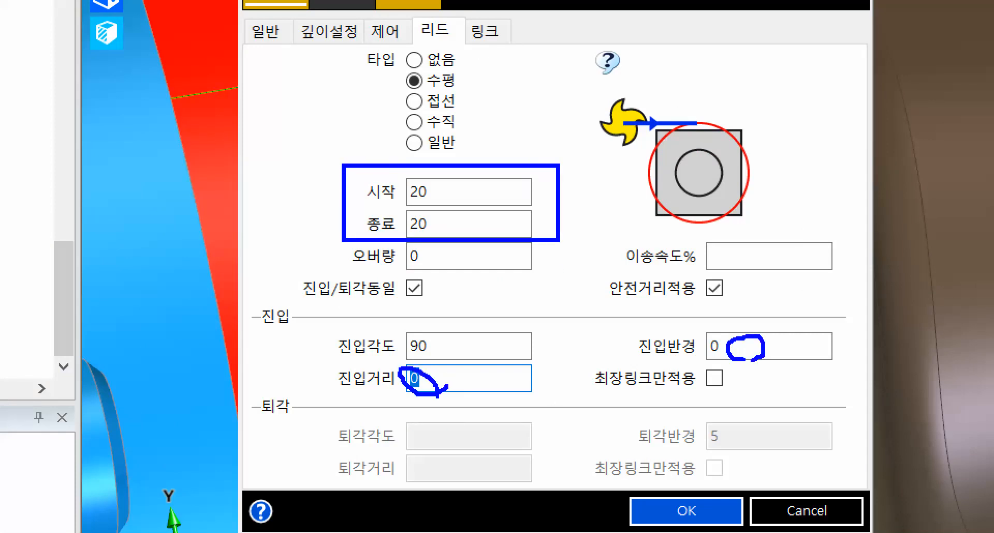
drag(667, 478, 572, 341)
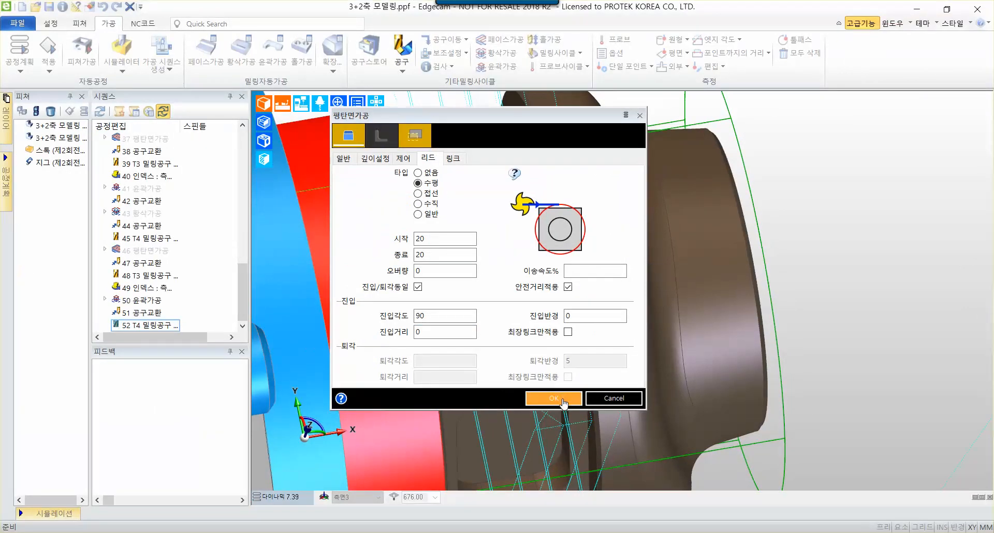
Accept the flat land cycle settings and select the solid part as the feature to machine
click(554, 398)
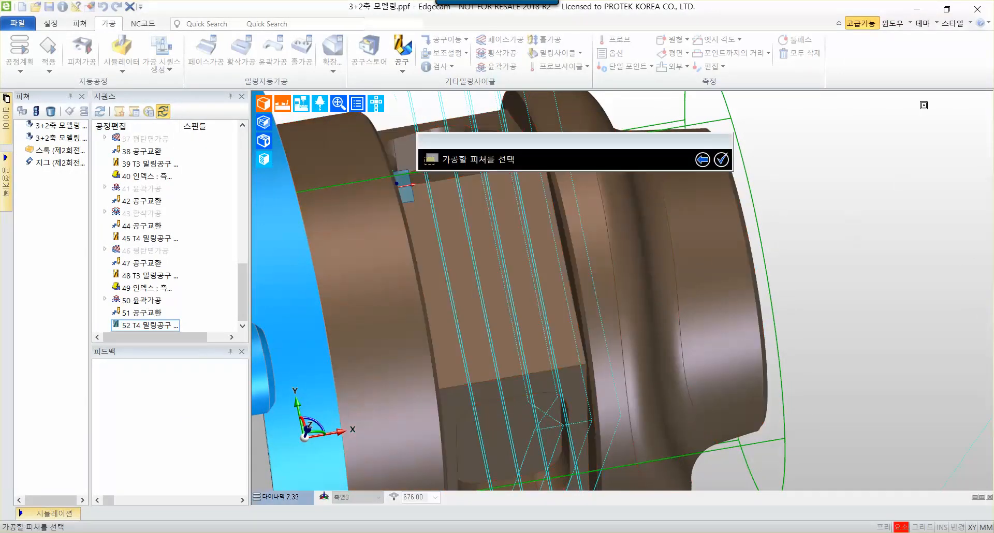
scroll(803, 240, down, 2)
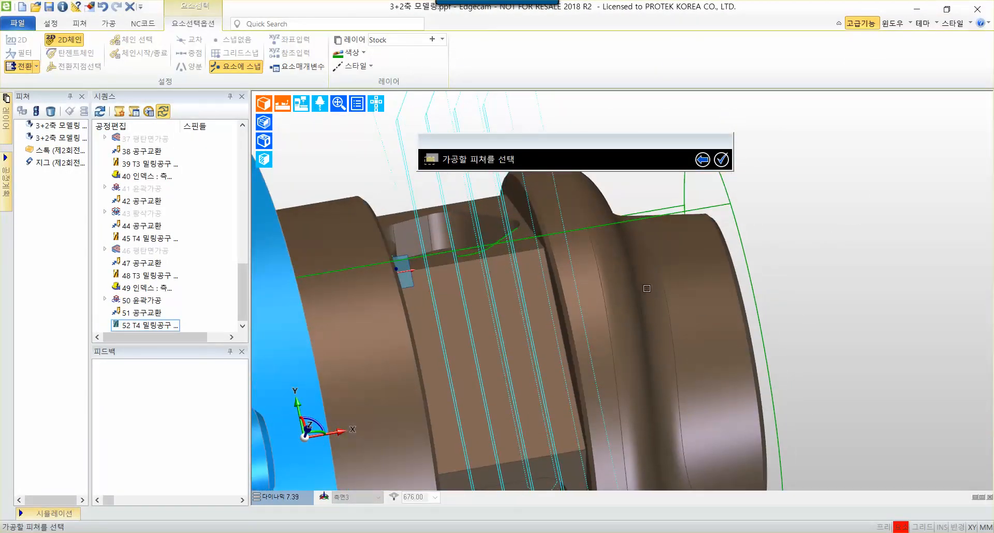
click(618, 288)
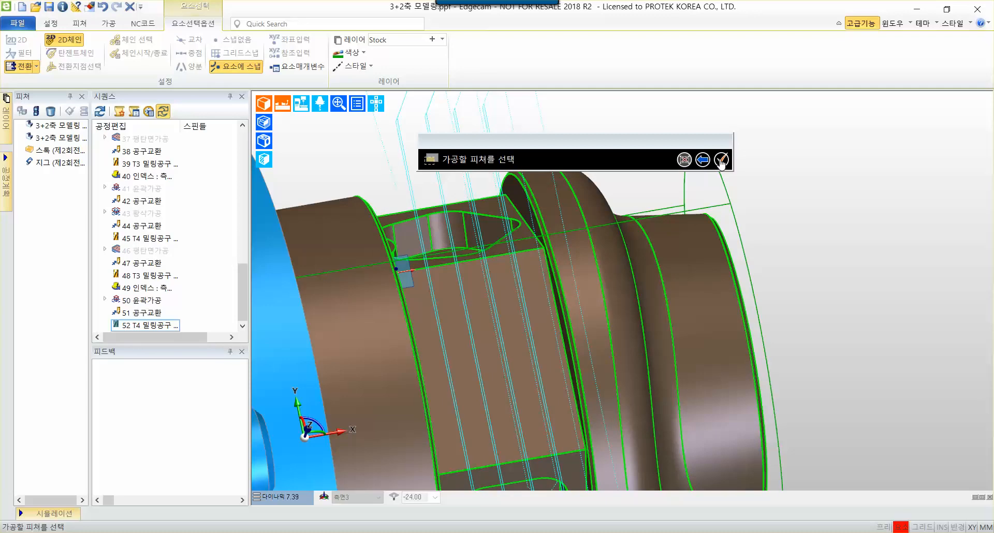
click(722, 161)
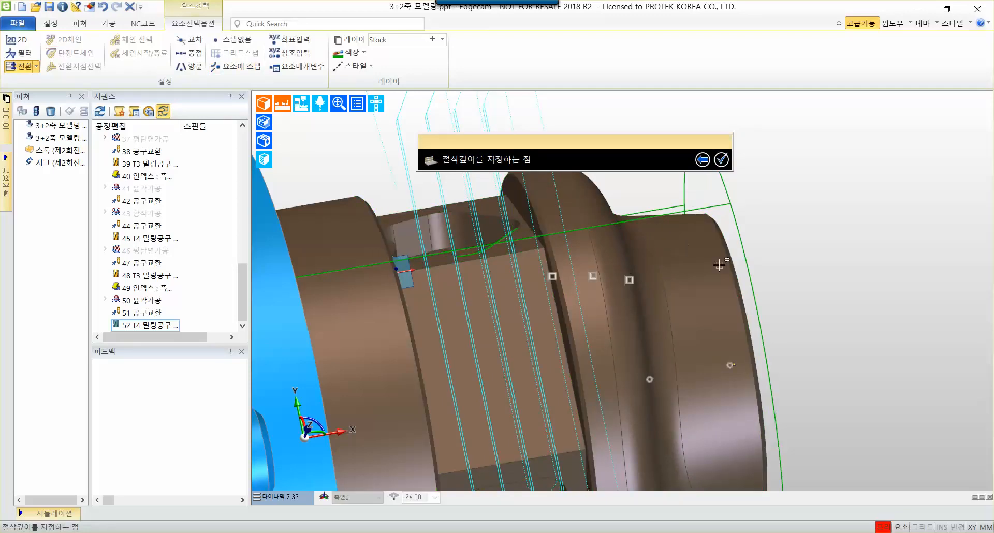
Try to specify the cutting depth at the flat face's corner point on the datum origin, and close the message boxes
middle_drag(725, 261, 638, 272)
scroll(418, 249, up, 5)
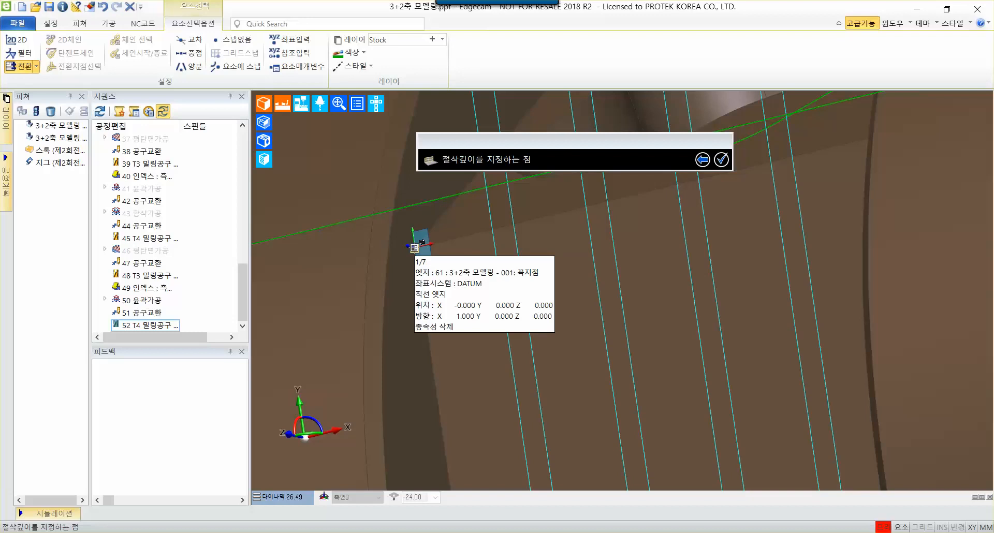
click(415, 248)
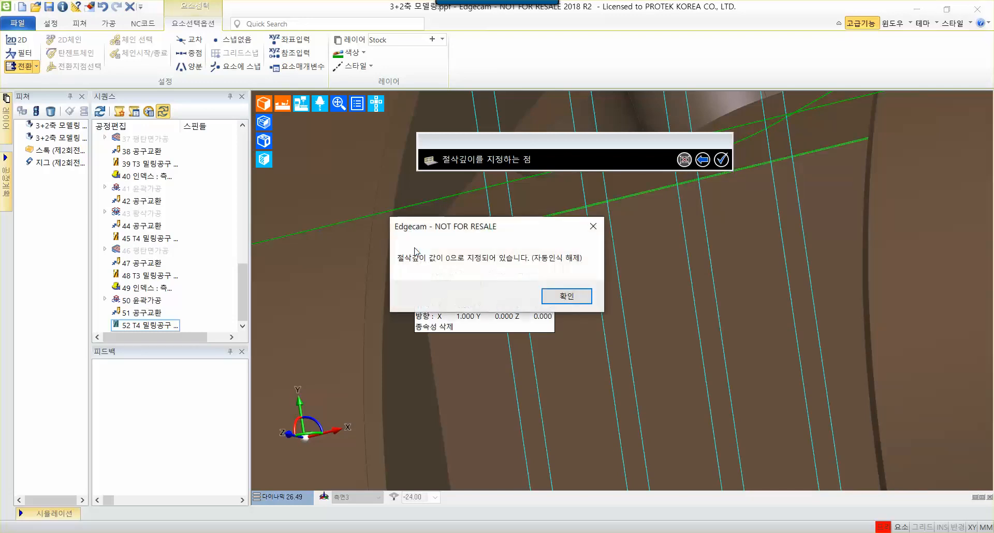
click(580, 303)
click(580, 305)
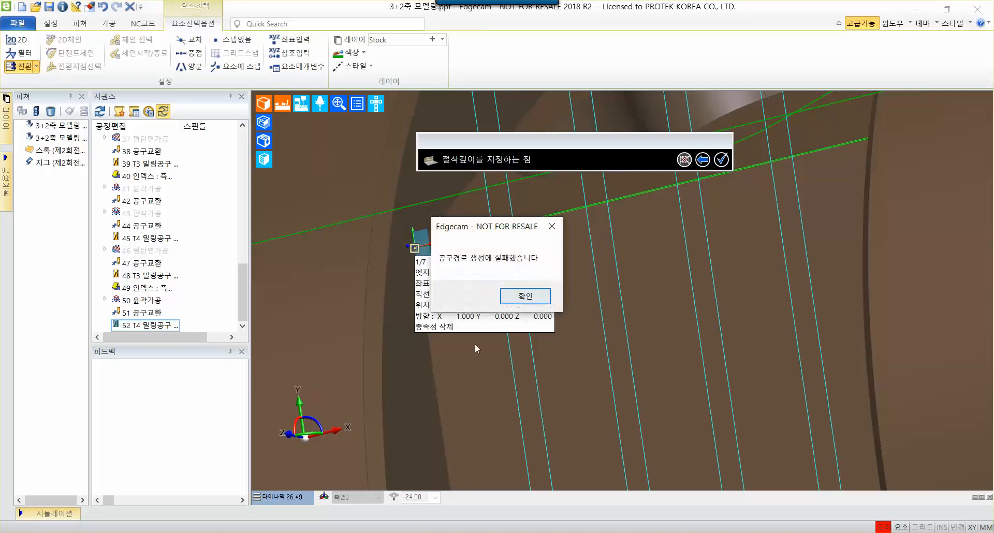
click(538, 300)
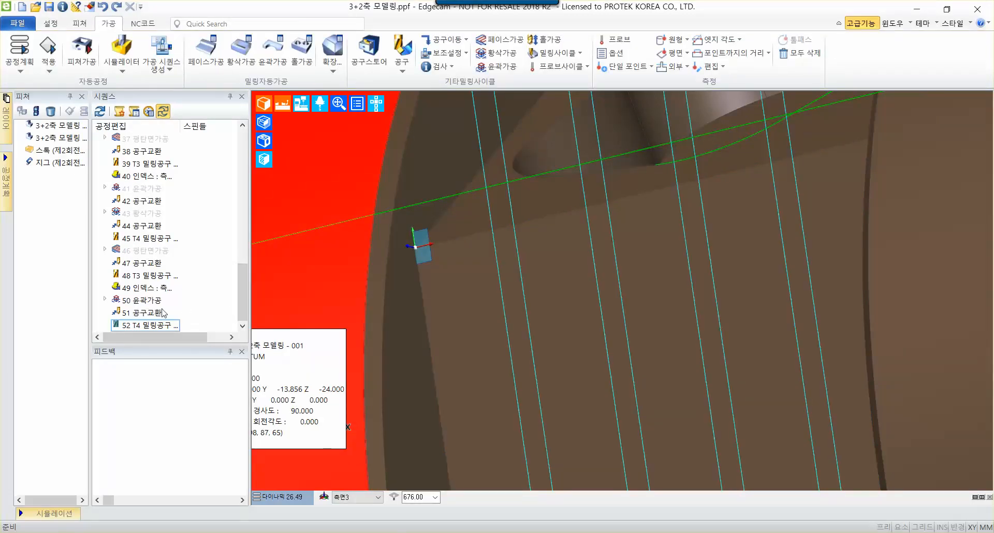
Start the flat land milling cycle (평탄면가공) again and set its cutting depth (절삭깊이) to <지정>
scroll(508, 301, down, 5)
middle_drag(547, 271, 723, 335)
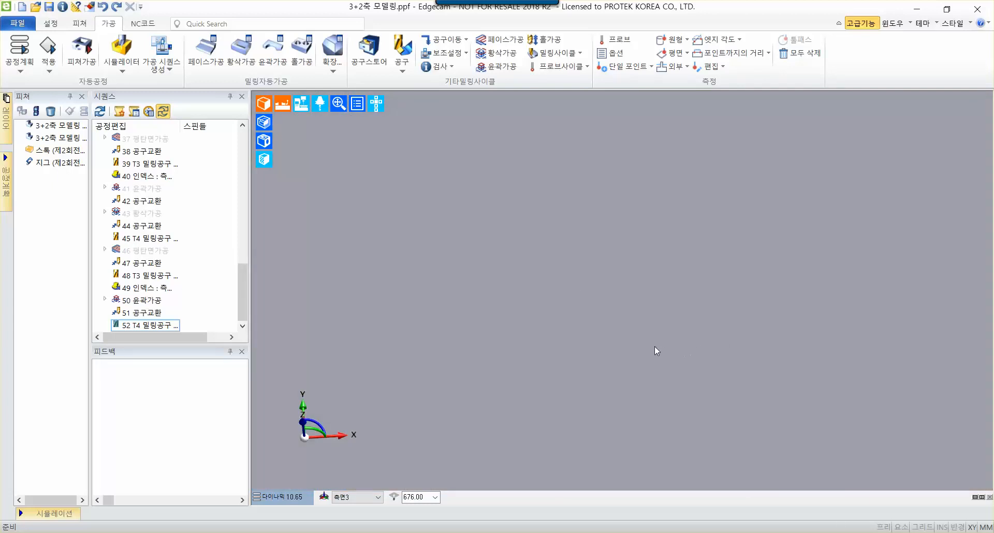
middle_drag(655, 346, 547, 311)
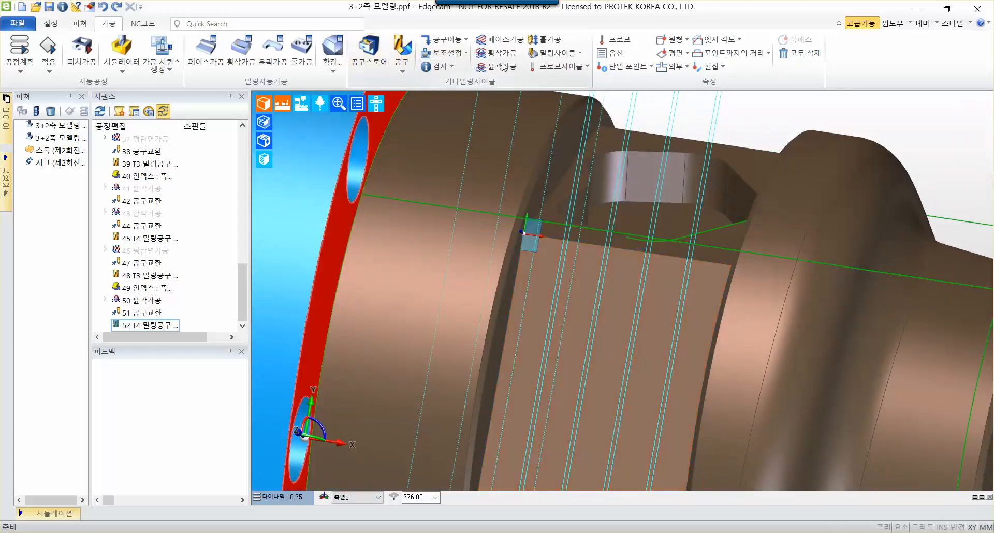
click(555, 53)
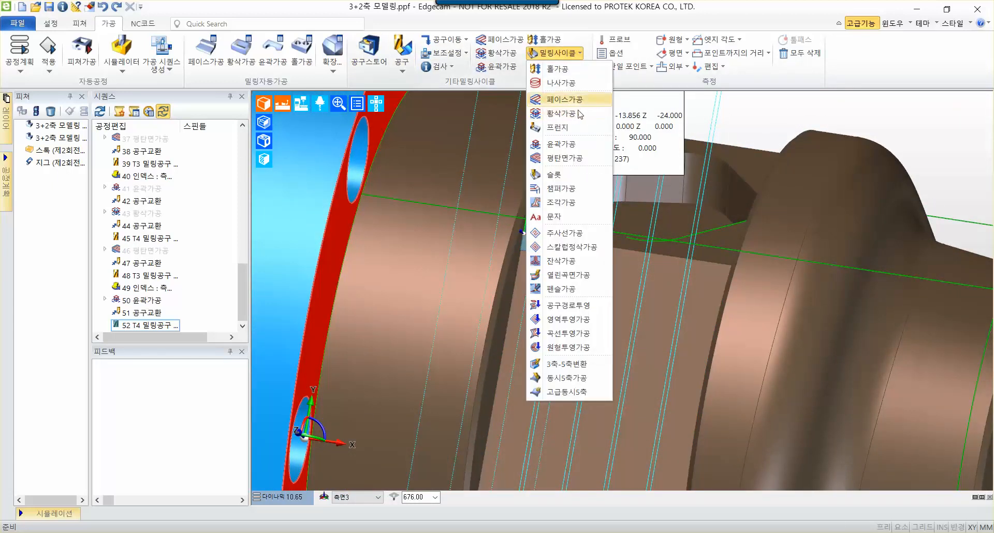
click(569, 159)
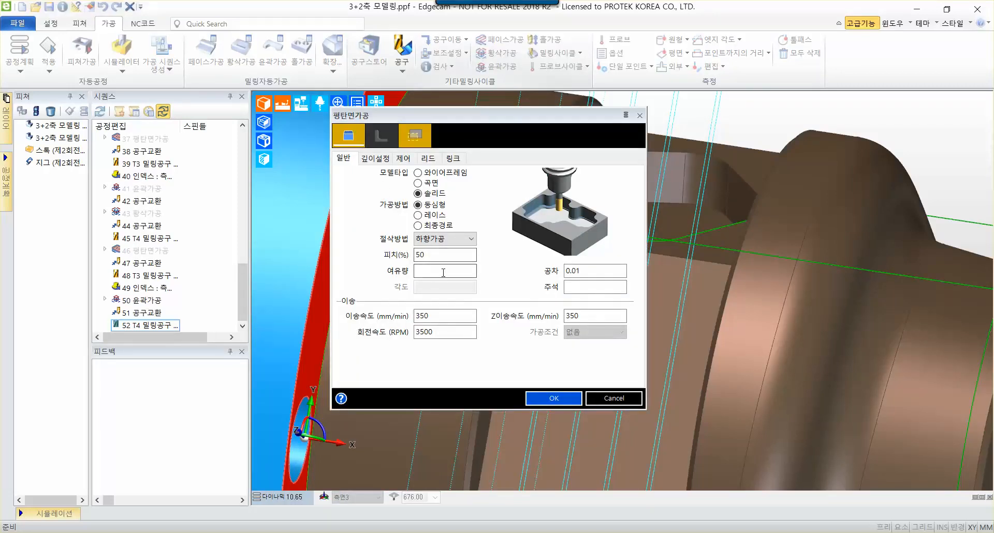
click(375, 159)
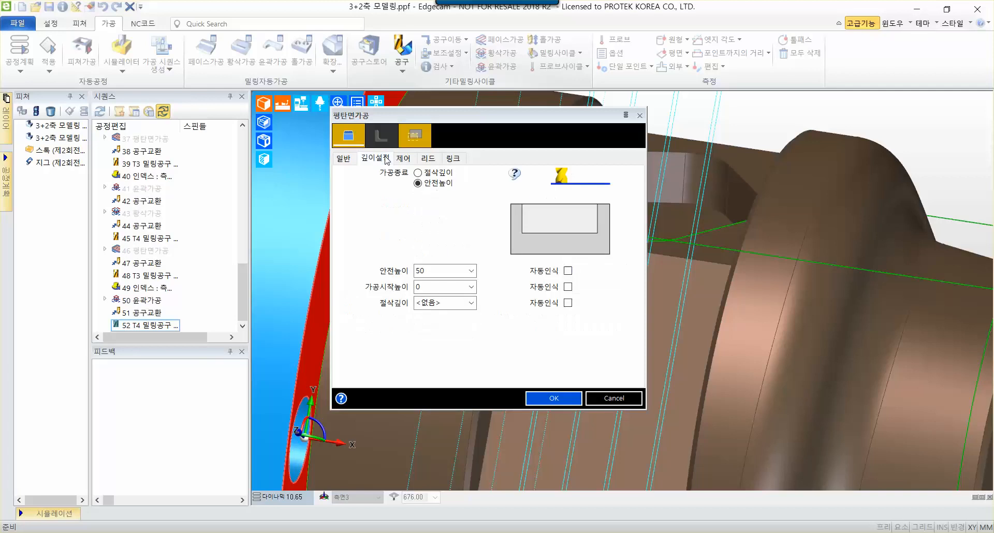
click(471, 303)
click(455, 326)
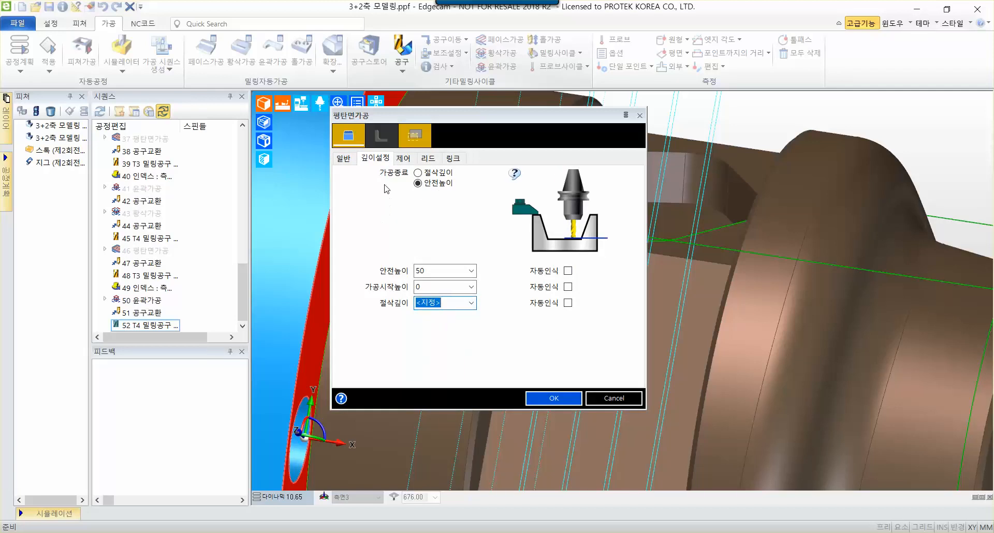
Accept the flat land settings and feature, try to specify the cutting depth at the flat face's corner vertex, and close the message boxes
click(404, 158)
click(429, 159)
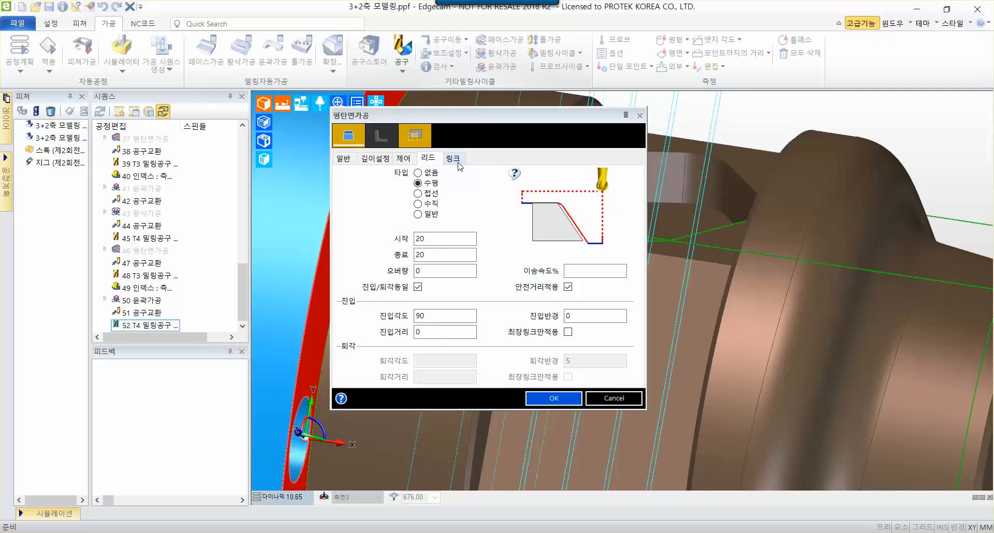
click(554, 400)
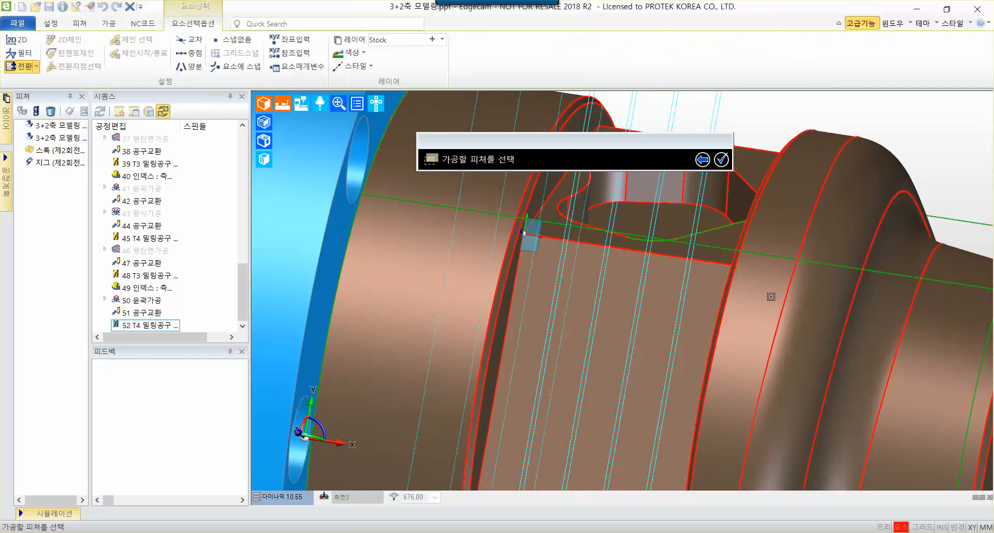
click(722, 160)
scroll(544, 280, up, 3)
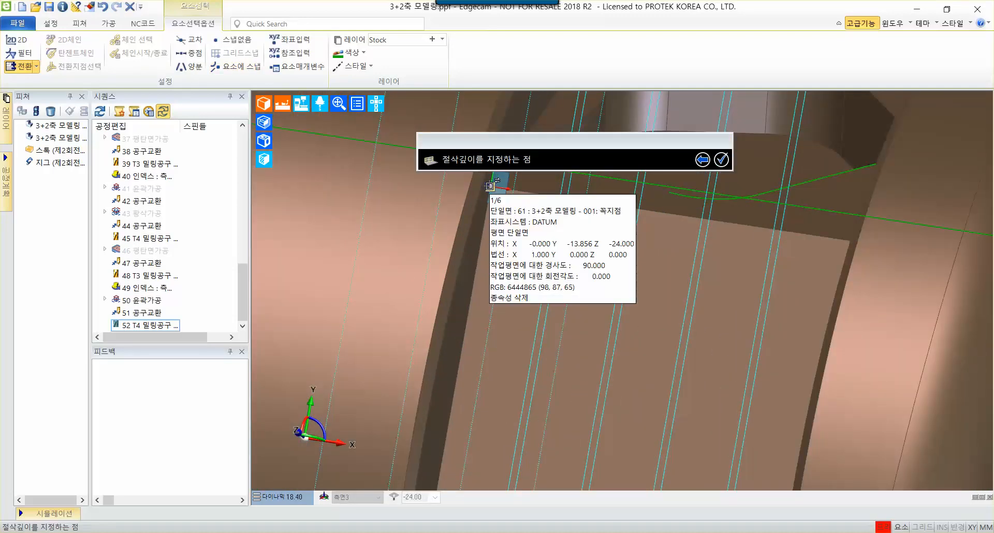
click(489, 185)
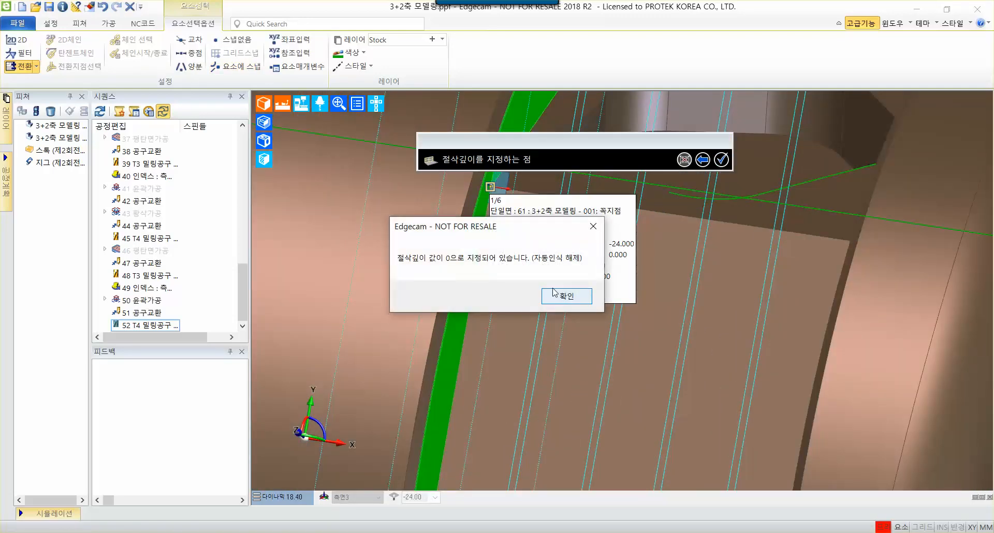
click(567, 296)
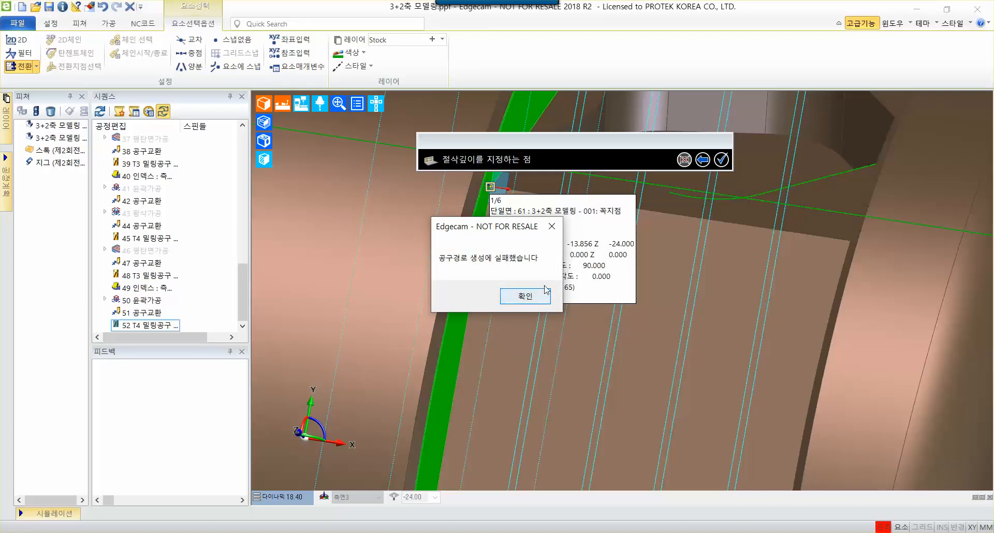
click(516, 296)
key(Escape)
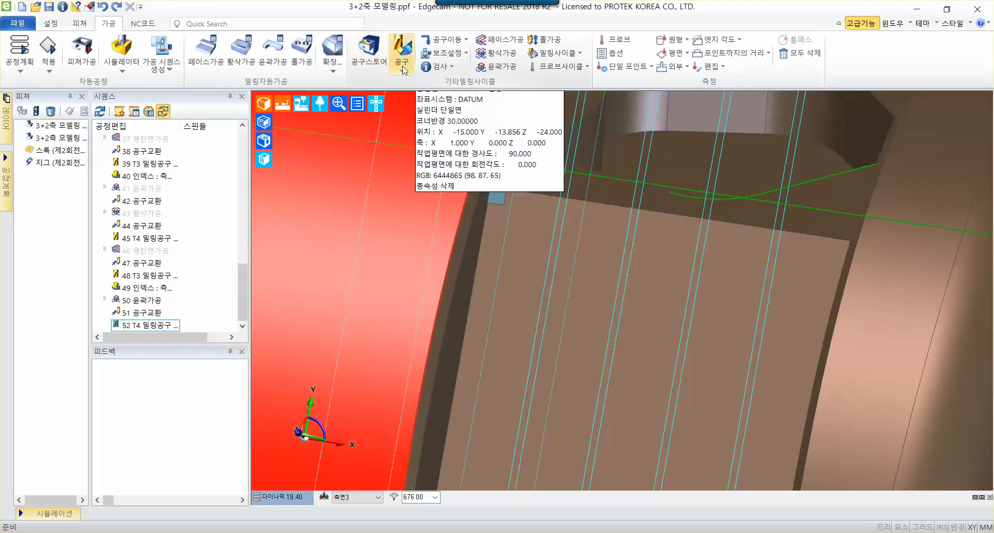
Start a flat land milling cycle (평탄면가공), set its cutting depth (절삭깊이) to <지정>, check the control and lead settings, and accept them
click(560, 54)
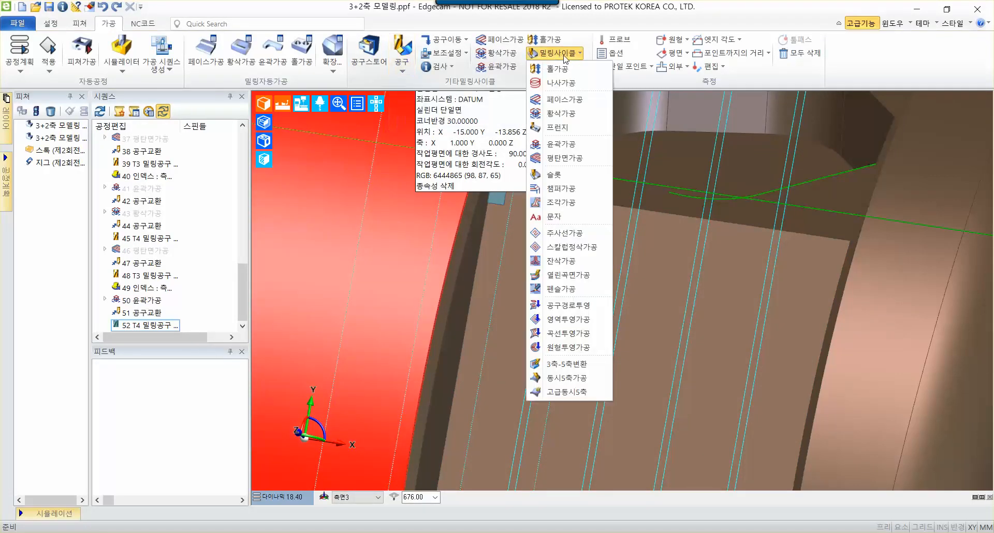
click(564, 159)
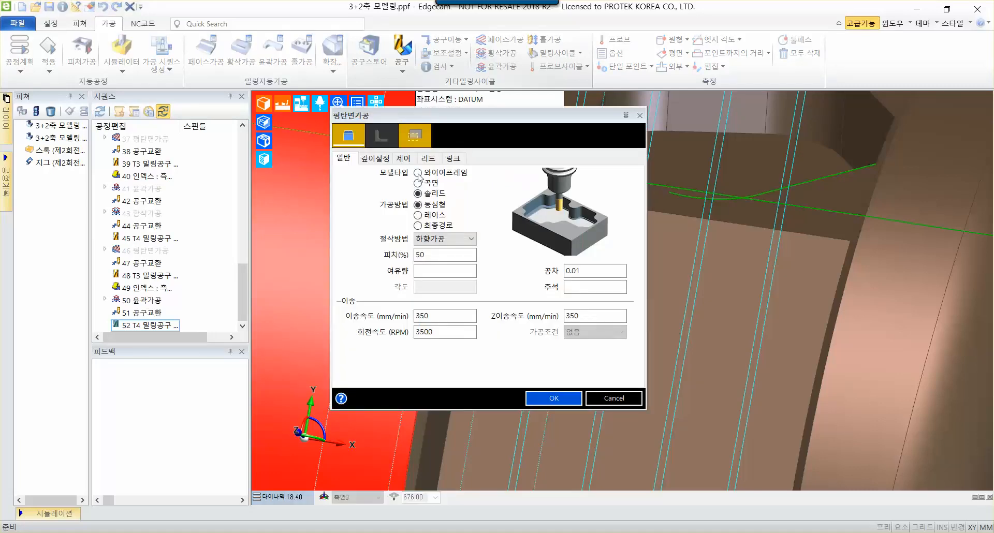
click(375, 158)
click(458, 308)
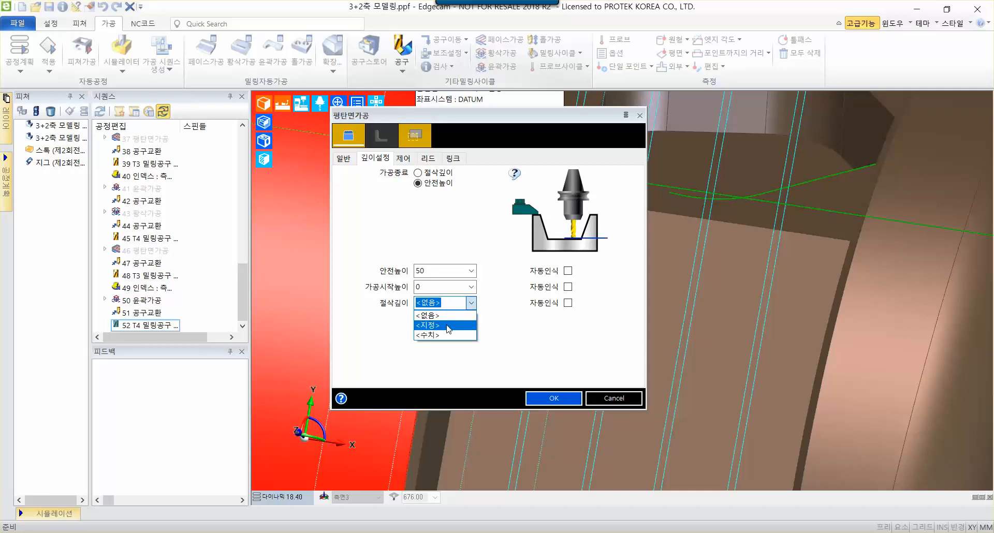
click(452, 325)
click(403, 158)
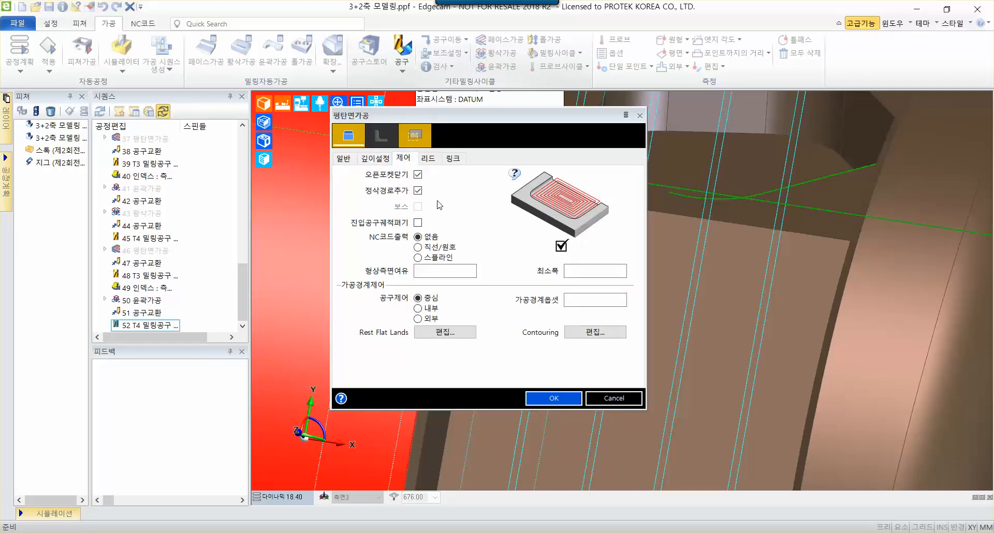
click(427, 159)
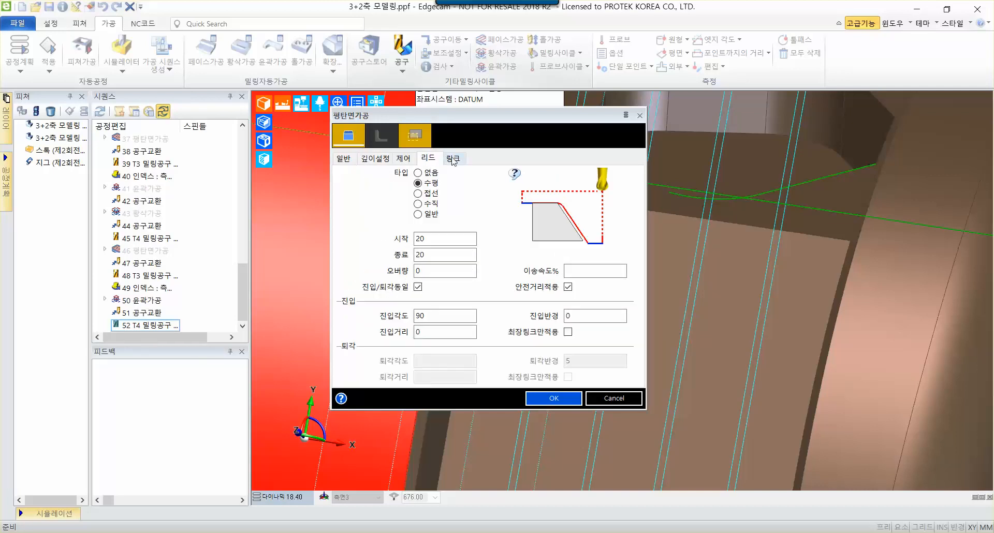
click(554, 398)
Select the solid part as the feature to machine and specify the cutting depth at the far end of the flat face's upper edge
click(886, 327)
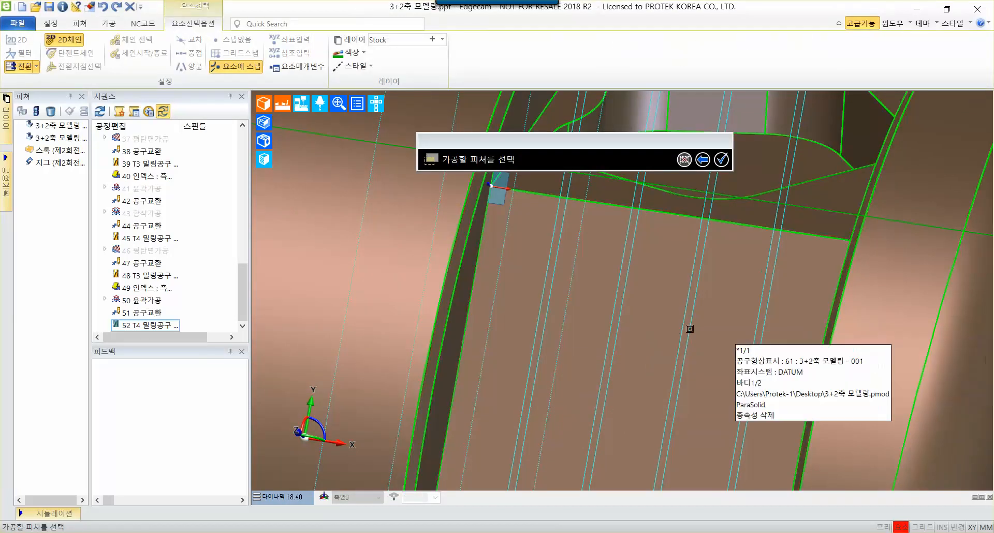
scroll(637, 313, down, 3)
right_click(637, 313)
scroll(622, 272, up, 3)
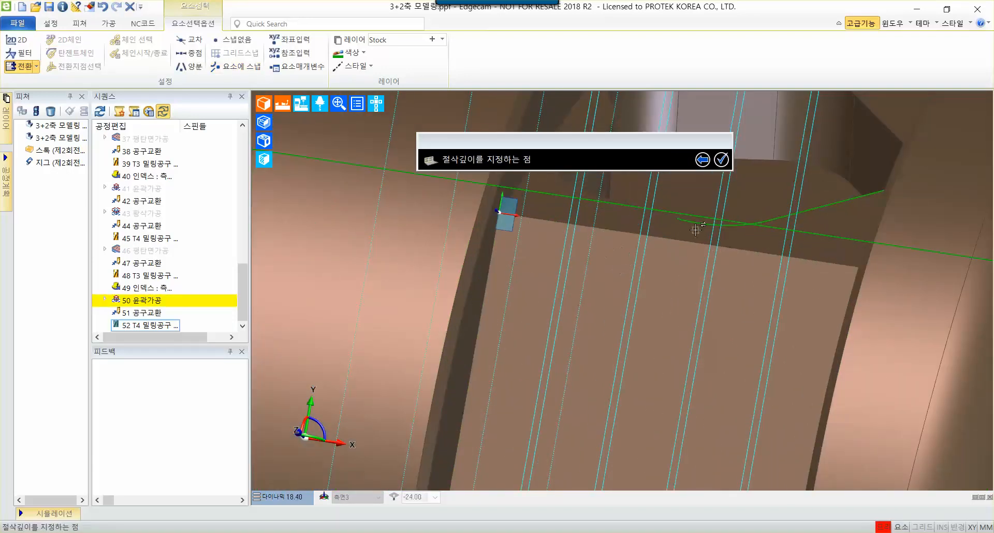
middle_drag(885, 299, 650, 313)
scroll(651, 313, up, 3)
click(651, 314)
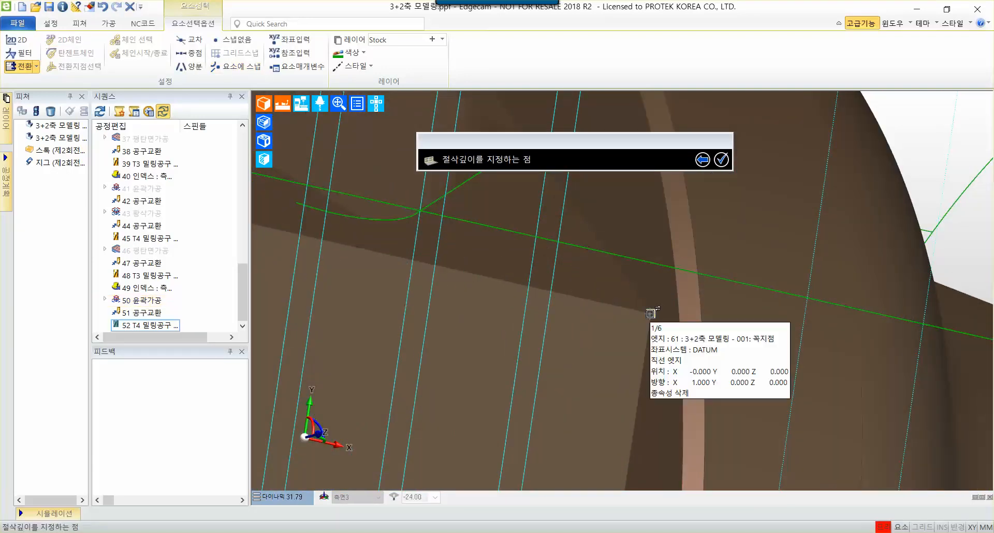
click(651, 313)
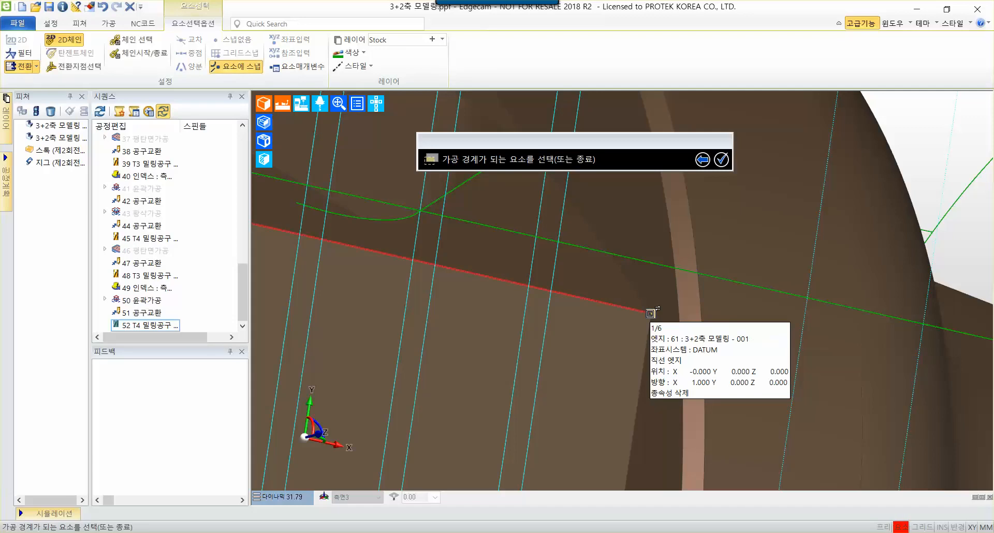
Pick the outer loop (외부 고리) at the flat face's upper edge as the machining boundary and generate the flat land toolpath
scroll(609, 389, down, 4)
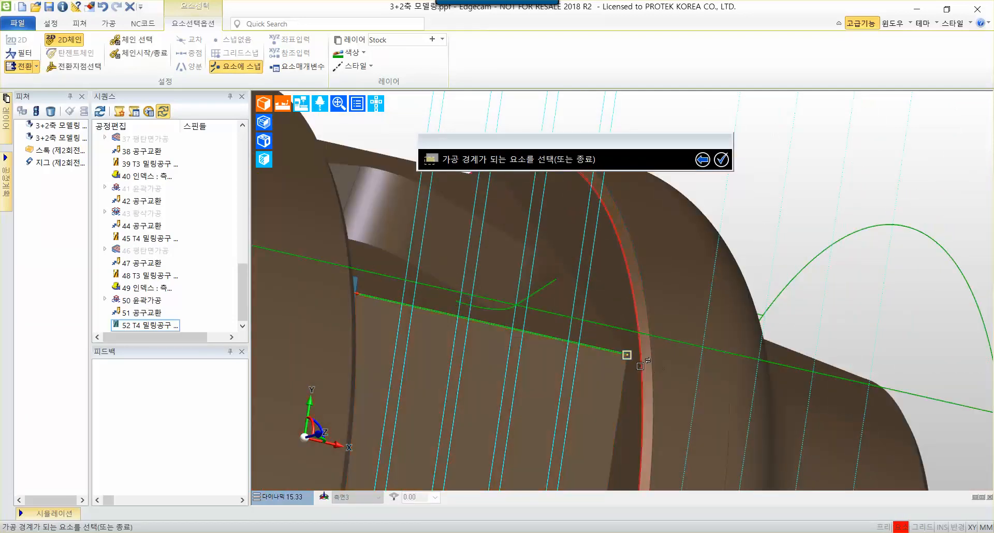
scroll(637, 368, up, 3)
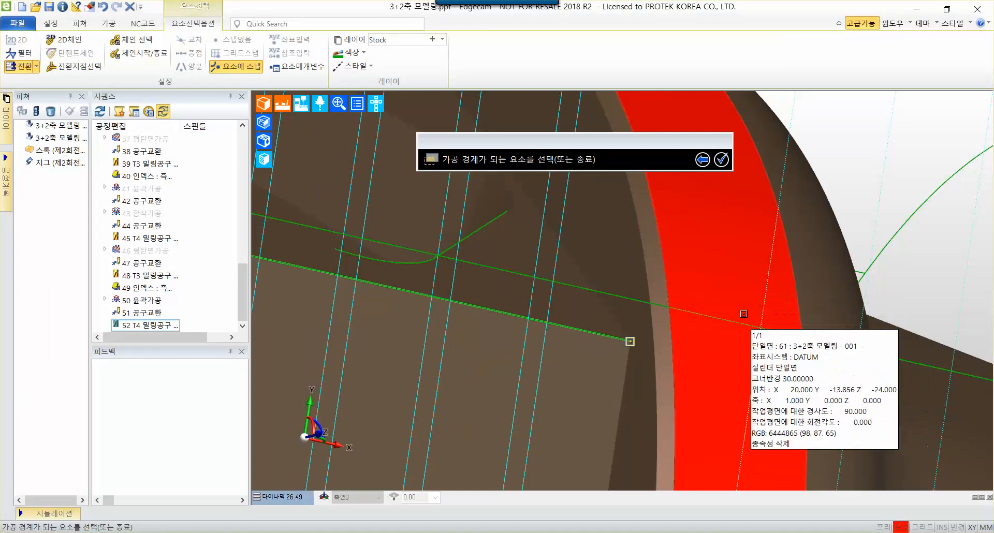
middle_drag(712, 283, 694, 266)
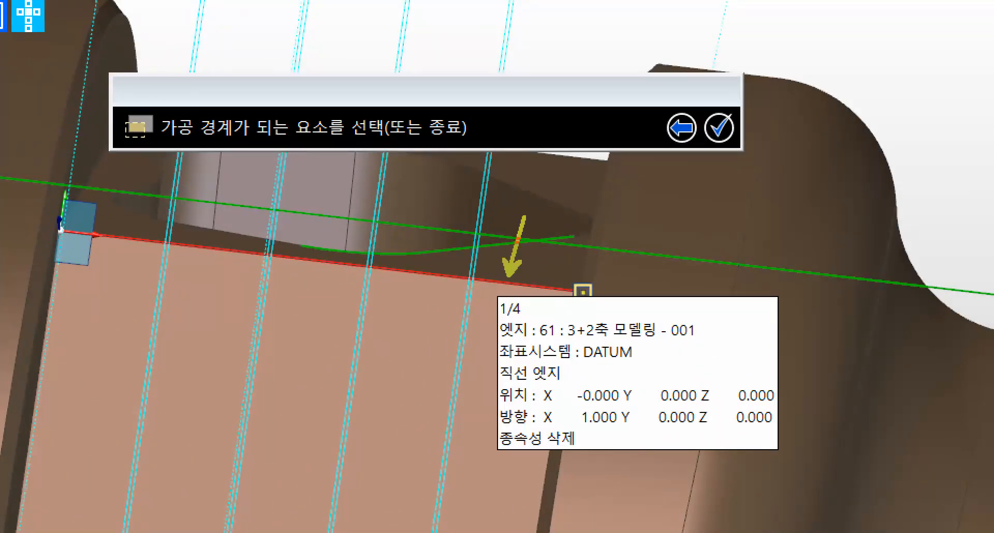
mouse_move(376, 302)
mouse_down()
mouse_move(404, 348)
mouse_move(341, 391)
mouse_up()
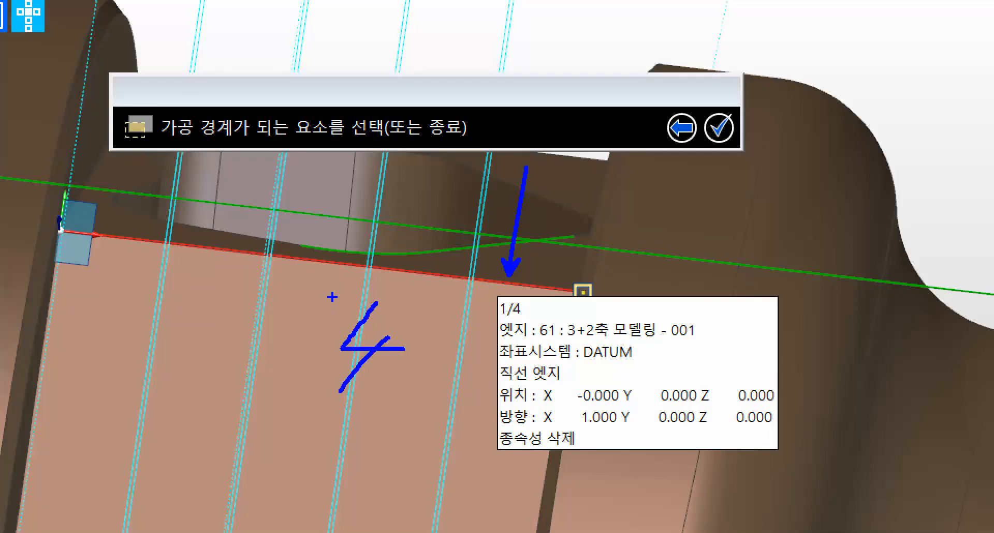
drag(332, 298, 278, 383)
drag(260, 329, 246, 378)
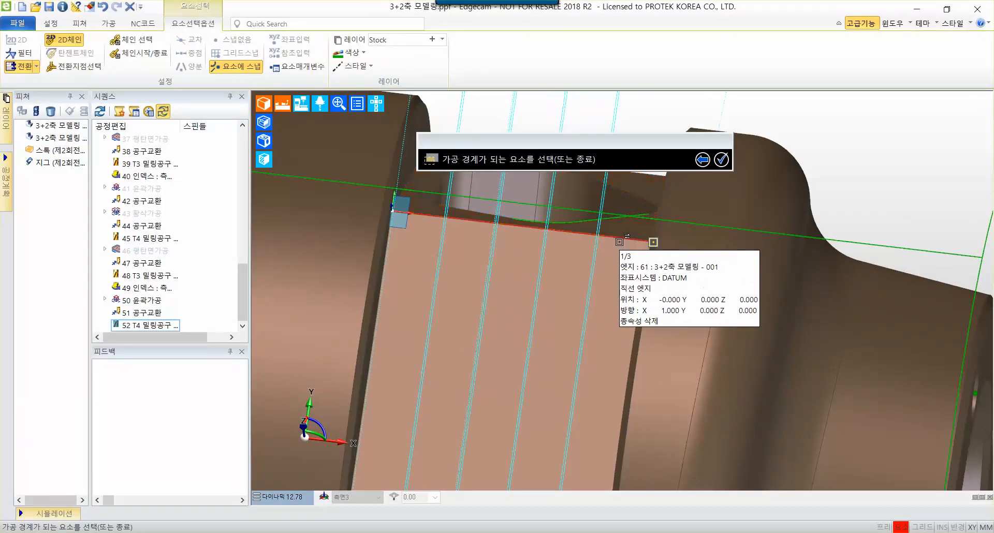
key(Tab)
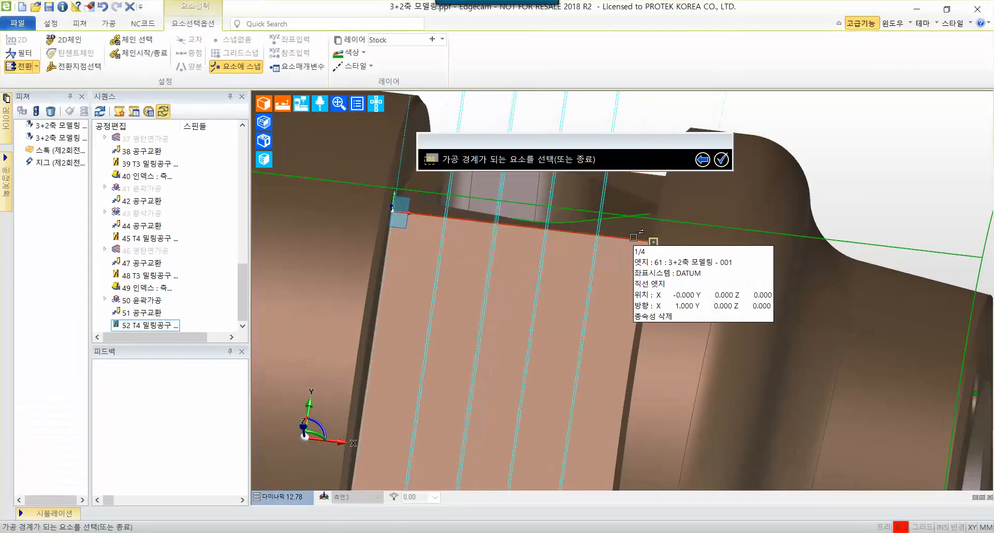
key(Tab)
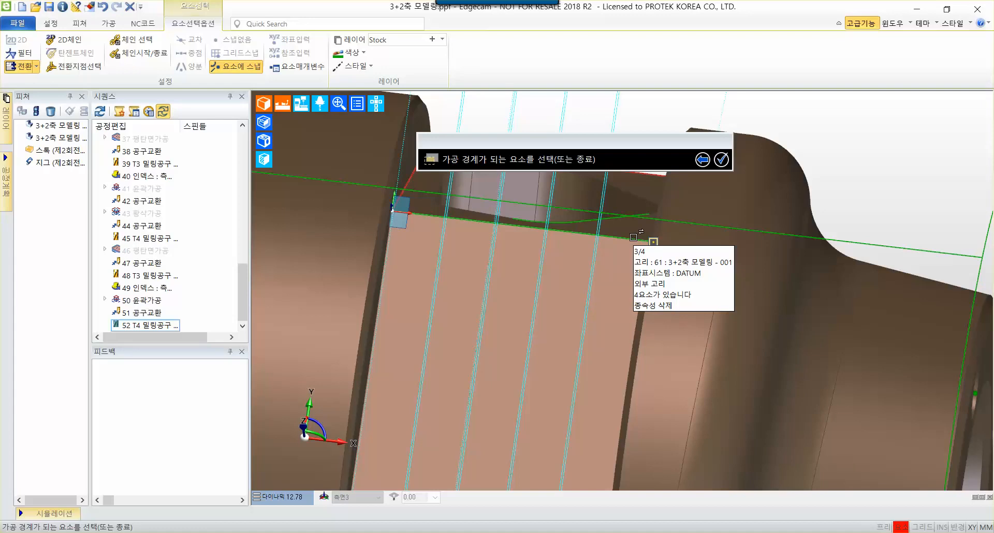
click(721, 162)
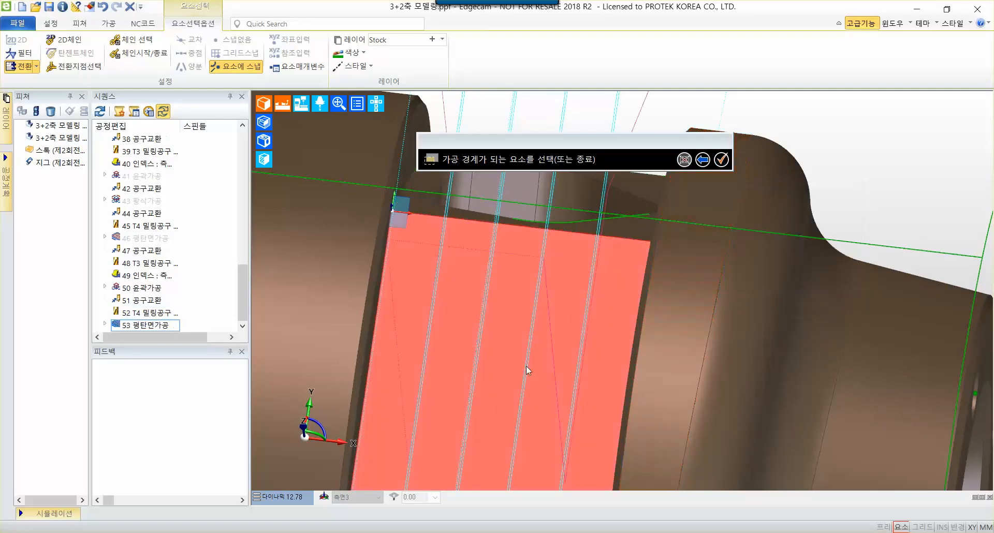
key(Escape)
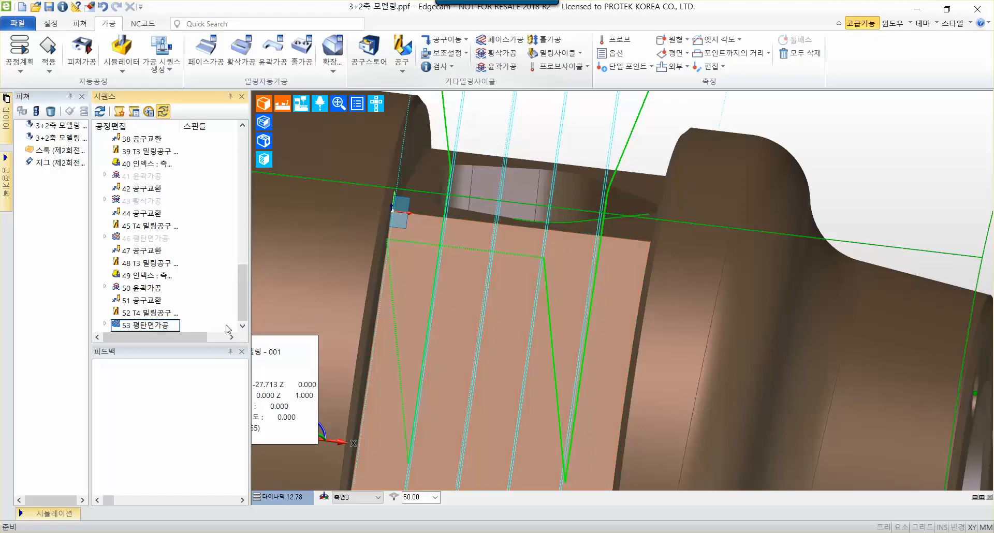
Examine the flat land toolpath around the indexed flat from several directions and zoom levels
scroll(490, 327, down, 5)
scroll(613, 335, down, 4)
middle_drag(613, 335, 524, 343)
scroll(525, 347, up, 9)
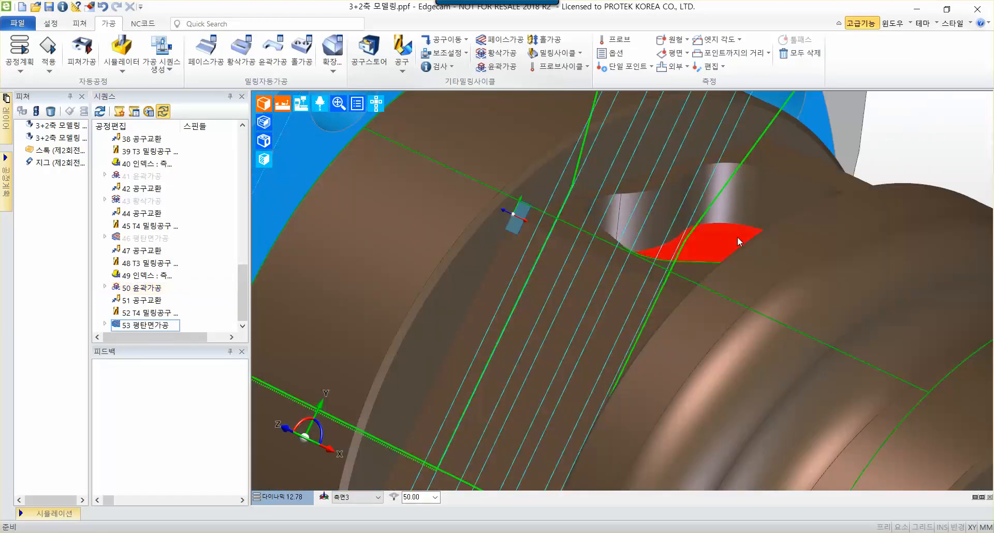
scroll(492, 366, down, 4)
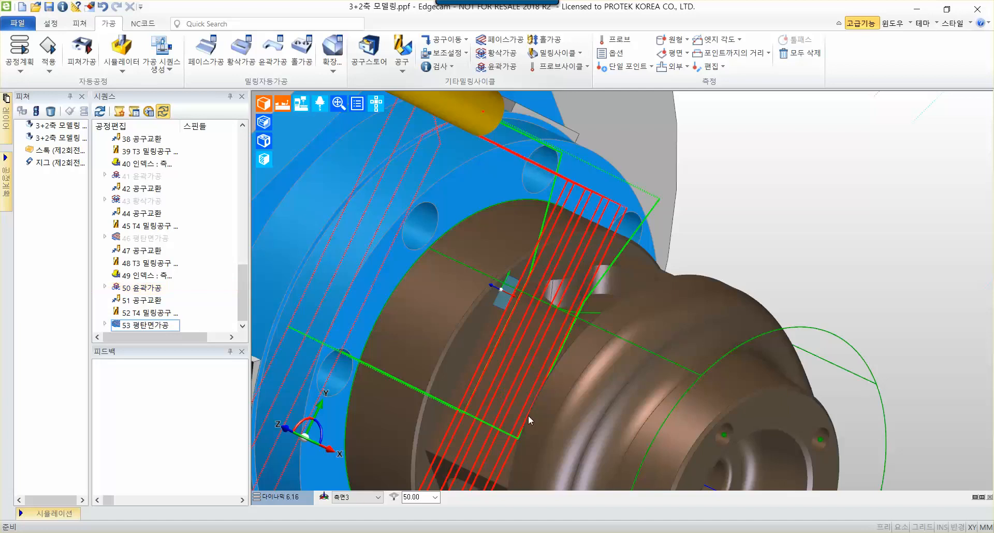
middle_drag(523, 417, 520, 297)
scroll(610, 262, up, 4)
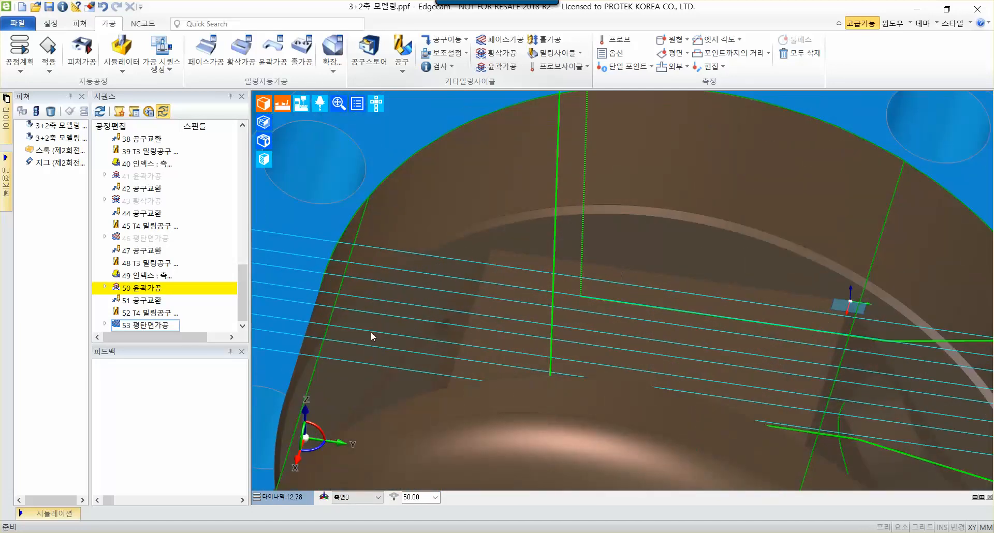
Reopen the flat land cycle, check which loop serves as its machining boundary, and close the cycle without changes
double_click(161, 326)
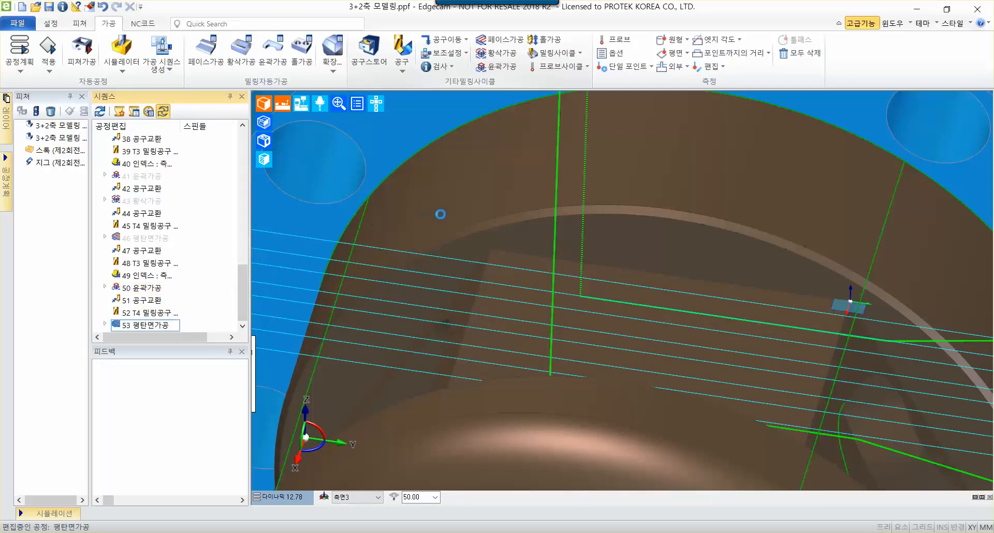
click(413, 143)
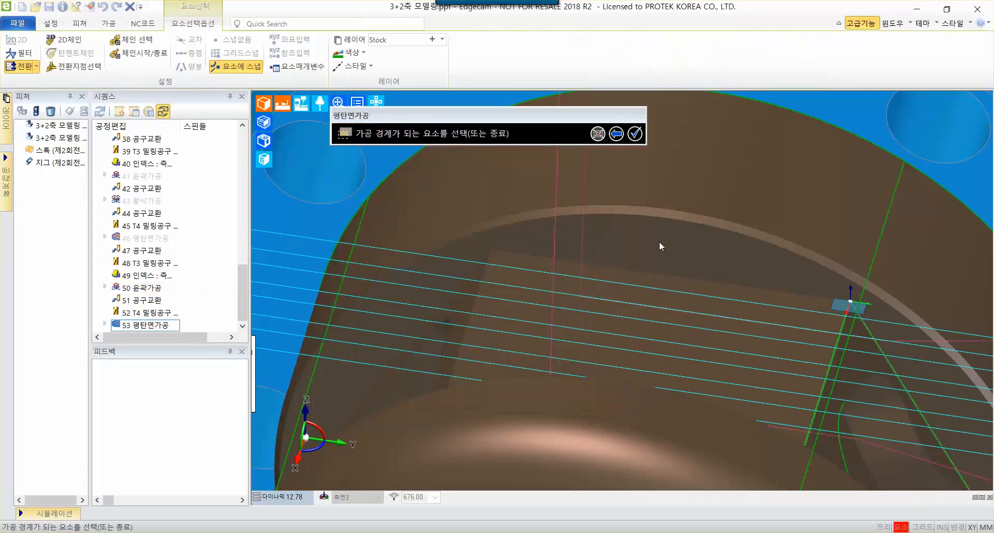
middle_drag(901, 249, 562, 139)
scroll(671, 270, down, 3)
middle_drag(741, 242, 782, 233)
scroll(516, 265, up, 6)
scroll(517, 265, down, 5)
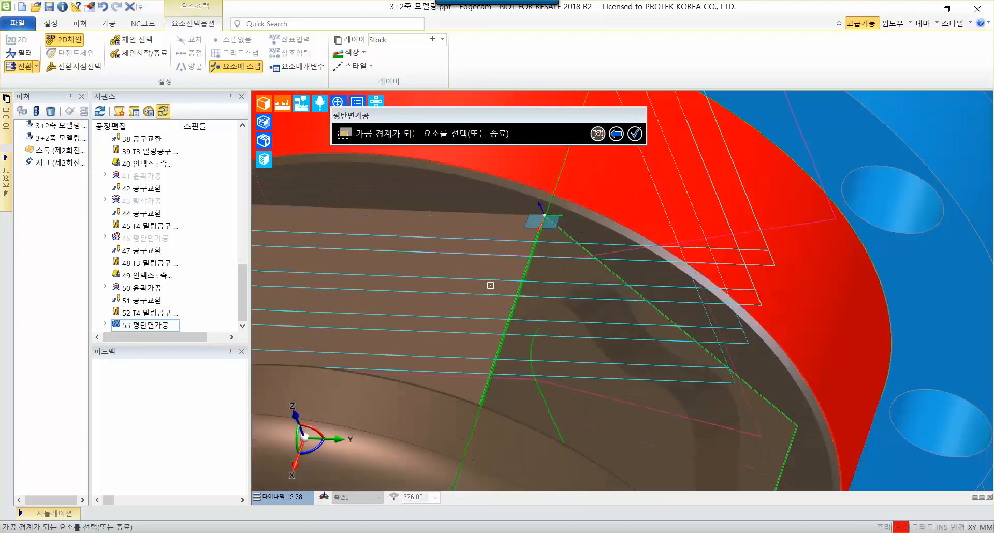
middle_drag(625, 223, 740, 238)
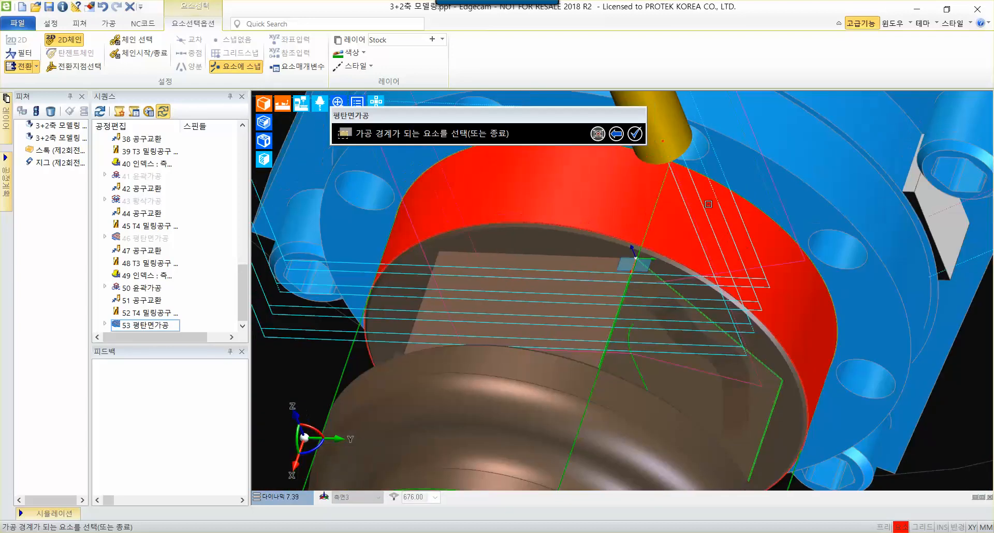
right_click(682, 204)
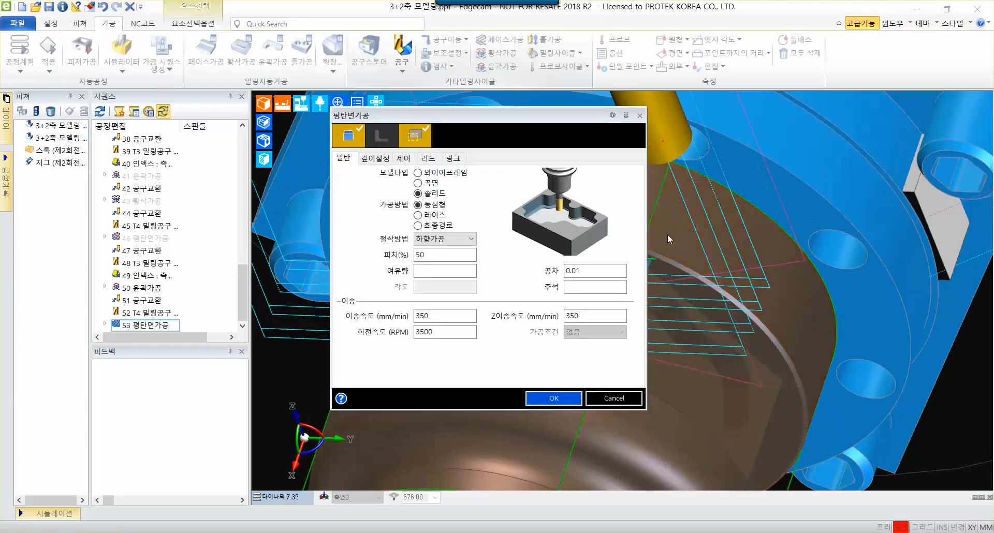
click(614, 398)
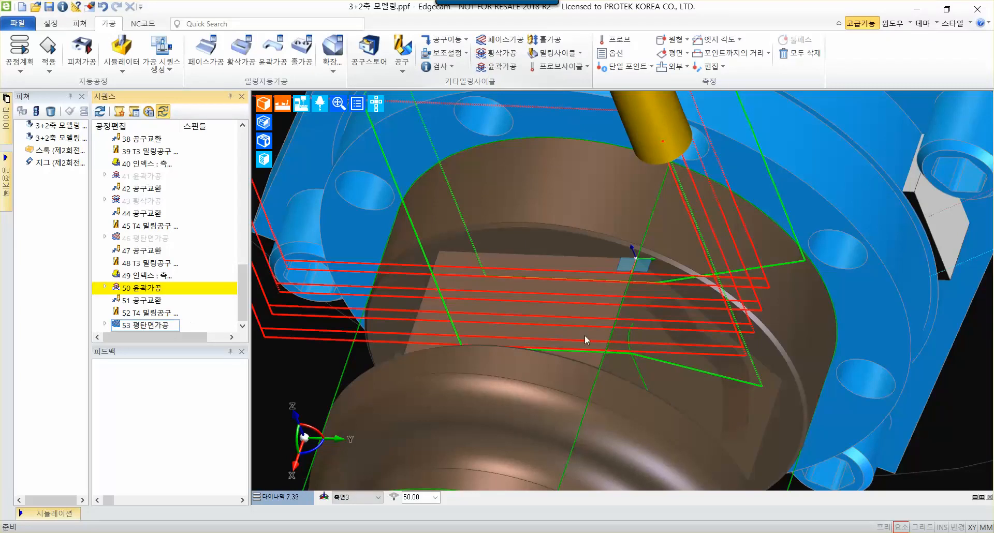
scroll(585, 335, up, 3)
scroll(836, 254, down, 2)
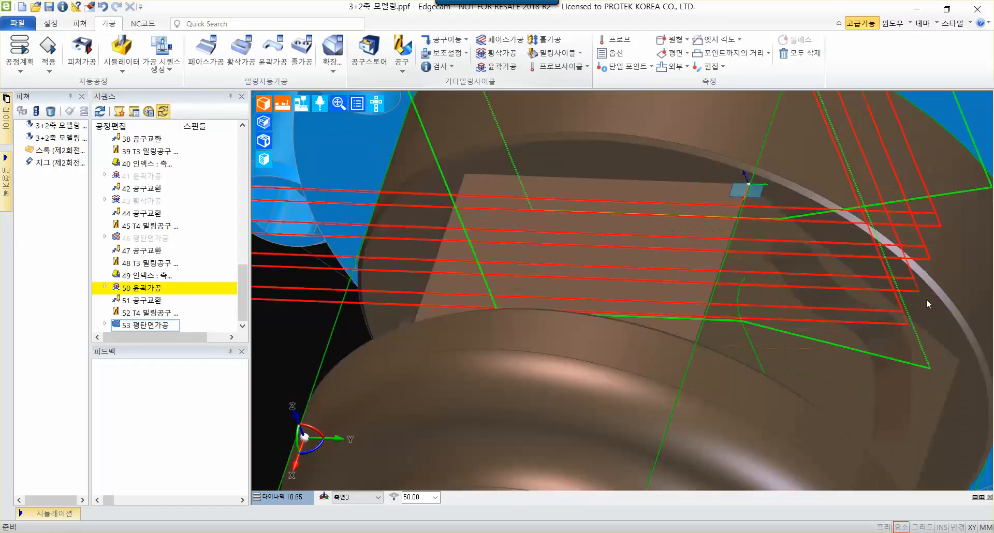
middle_drag(927, 299, 761, 298)
middle_drag(364, 238, 571, 259)
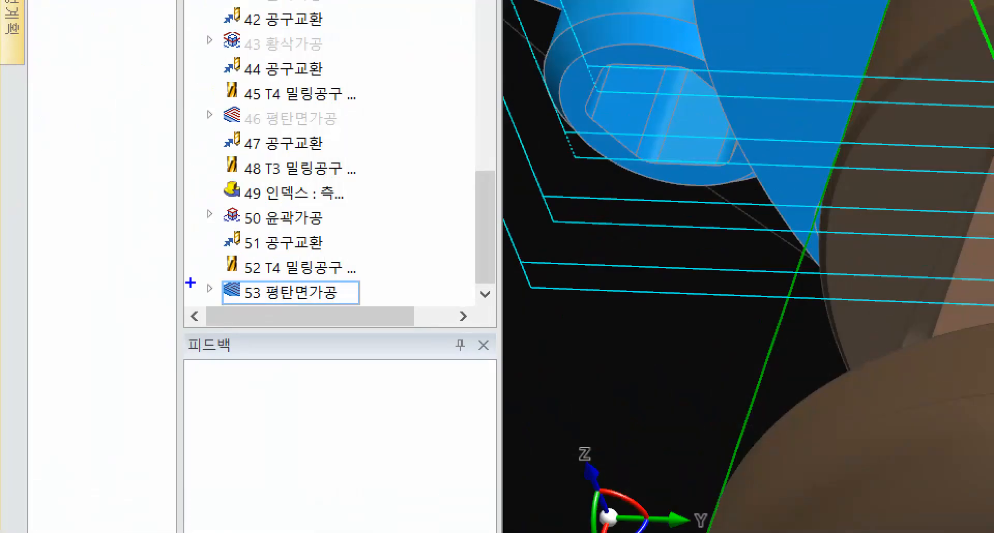
Reopen the flat land cycle and clear its current machining boundary selection
mouse_move(191, 276)
ctrl+mouse_down()
mouse_move(420, 305)
mouse_move(420, 316)
mouse_move(645, 216)
ctrl+mouse_up()
key(Escape)
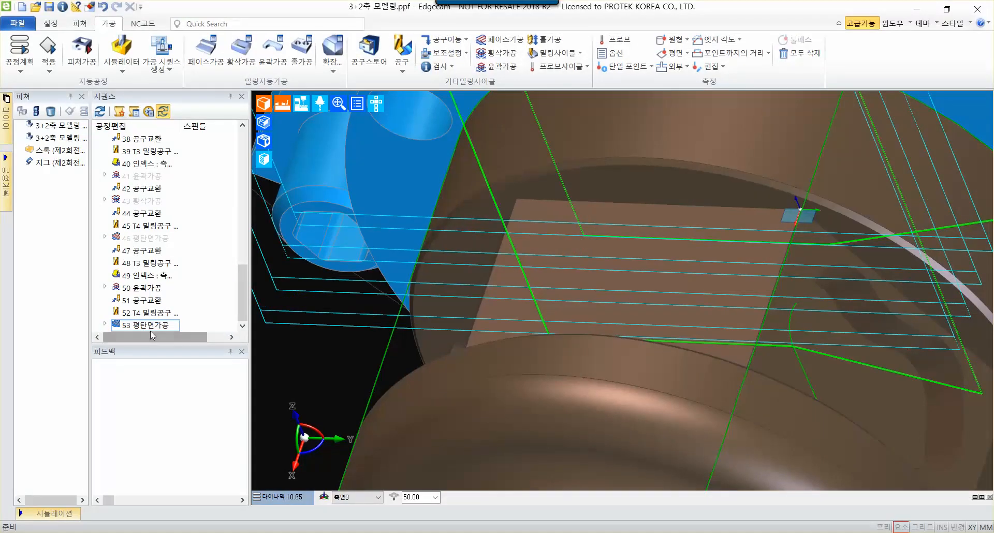
double_click(159, 320)
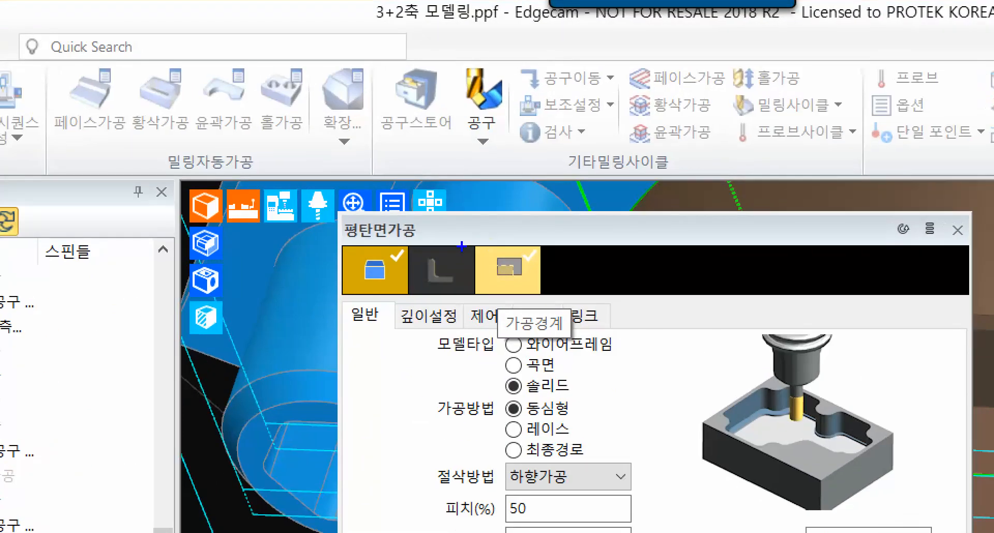
drag(461, 247, 552, 309)
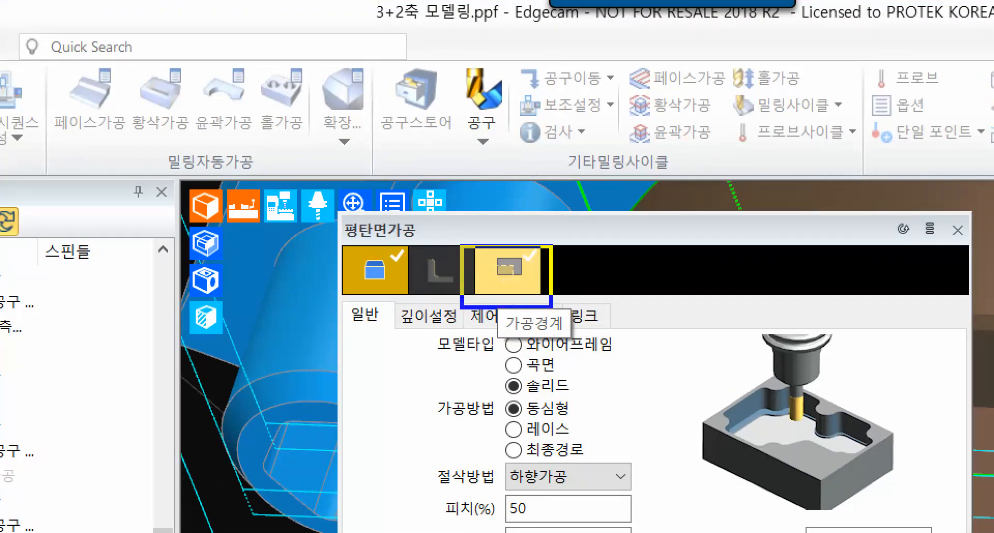
drag(547, 243, 670, 172)
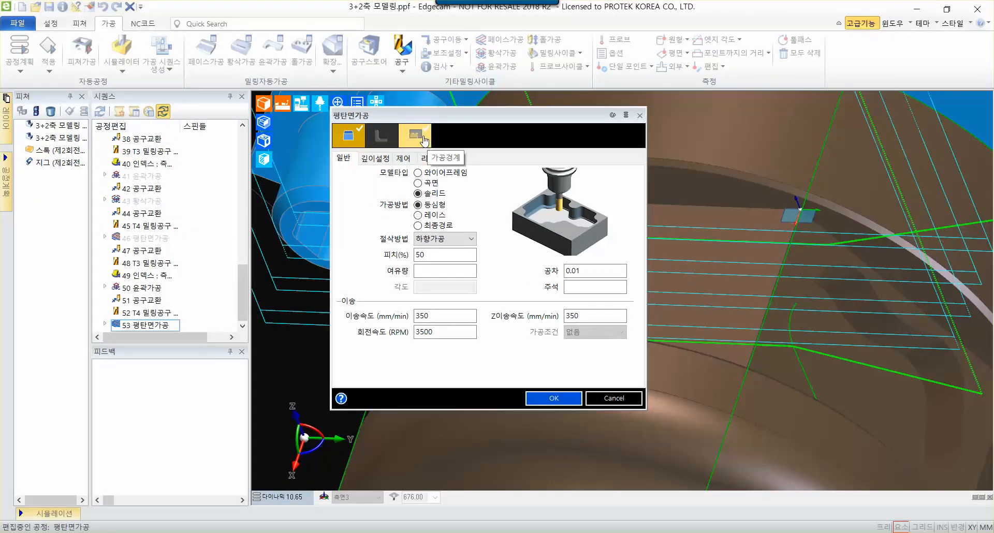
click(423, 140)
scroll(617, 219, up, 3)
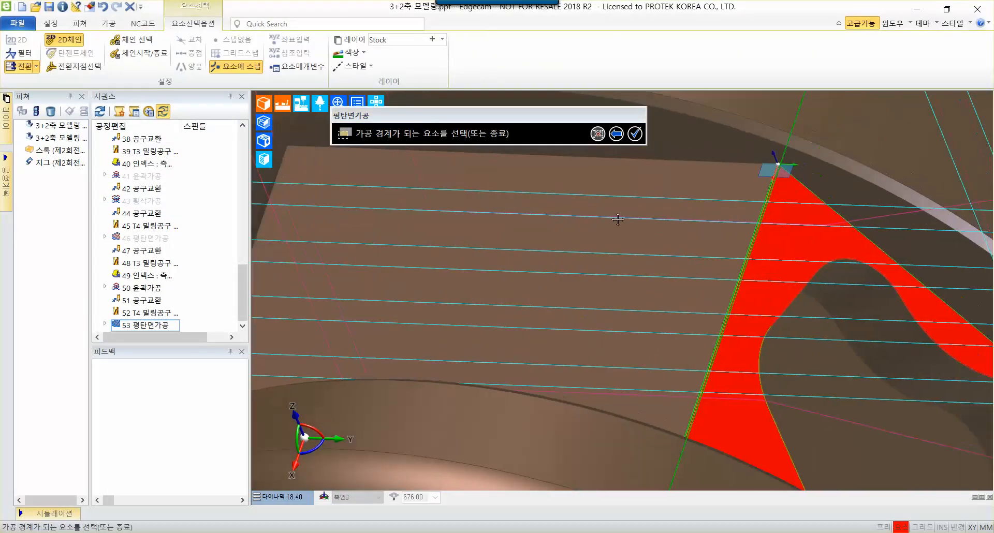
scroll(618, 219, down, 3)
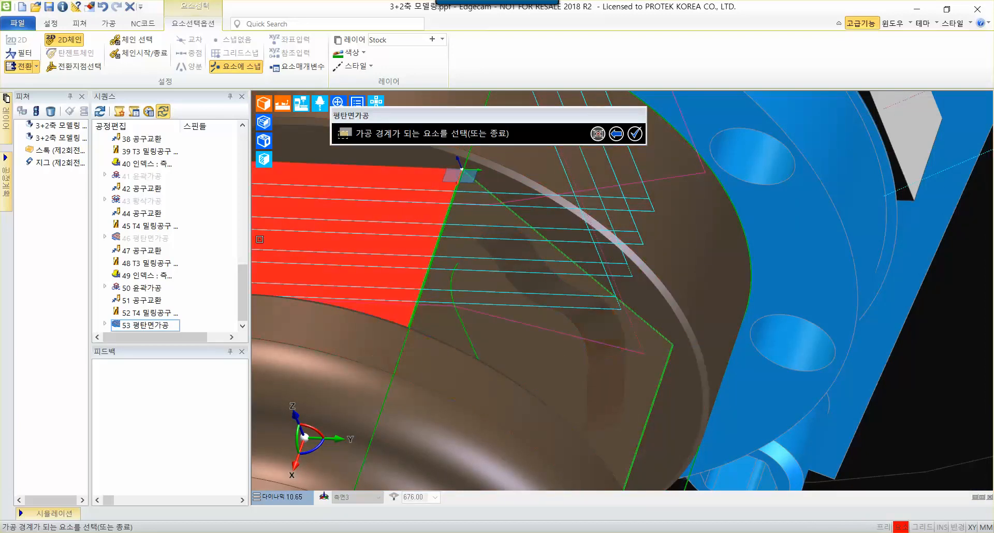
middle_drag(353, 214, 630, 161)
click(598, 133)
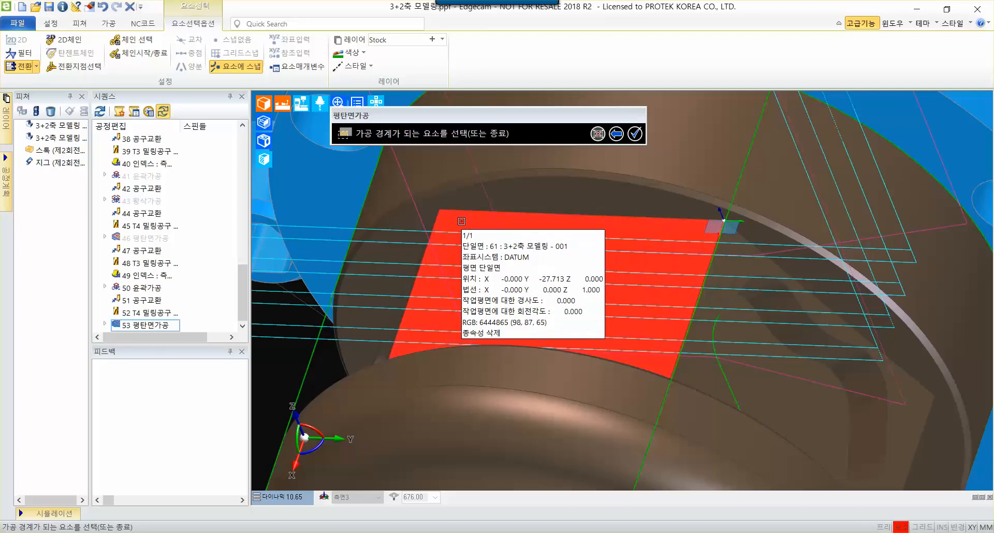
Pick the flat face's four-edge outer loop (외부 고리) as the machining boundary and regenerate the flat land toolpath
right_click(434, 223)
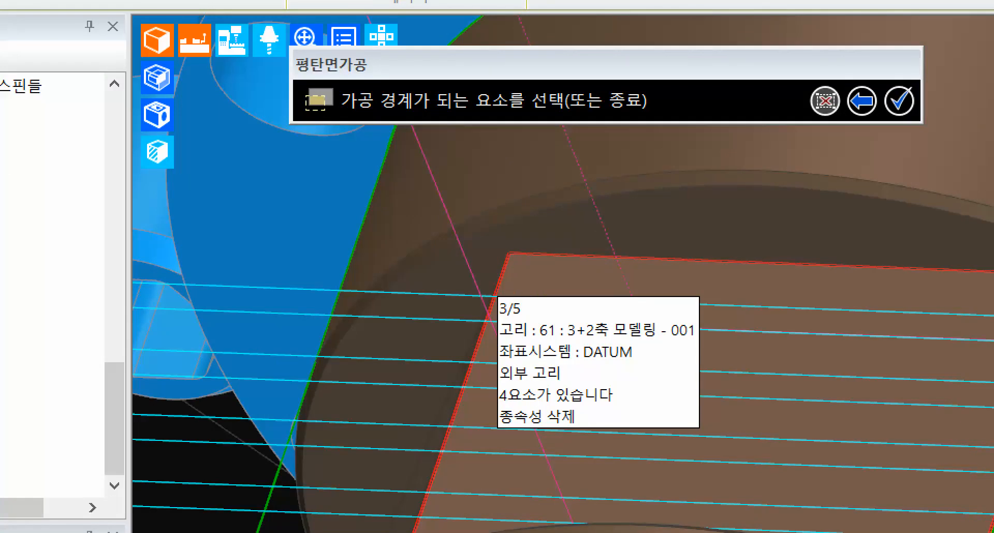
mouse_move(412, 532)
shift+mouse_down()
mouse_move(480, 238)
mouse_move(505, 249)
mouse_move(993, 271)
mouse_move(993, 249)
shift+mouse_up()
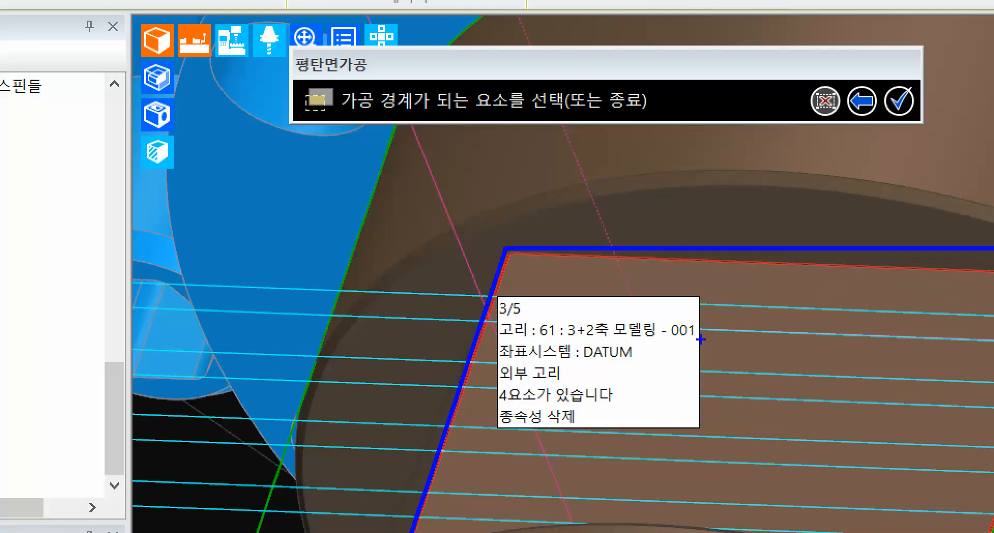
key(Escape)
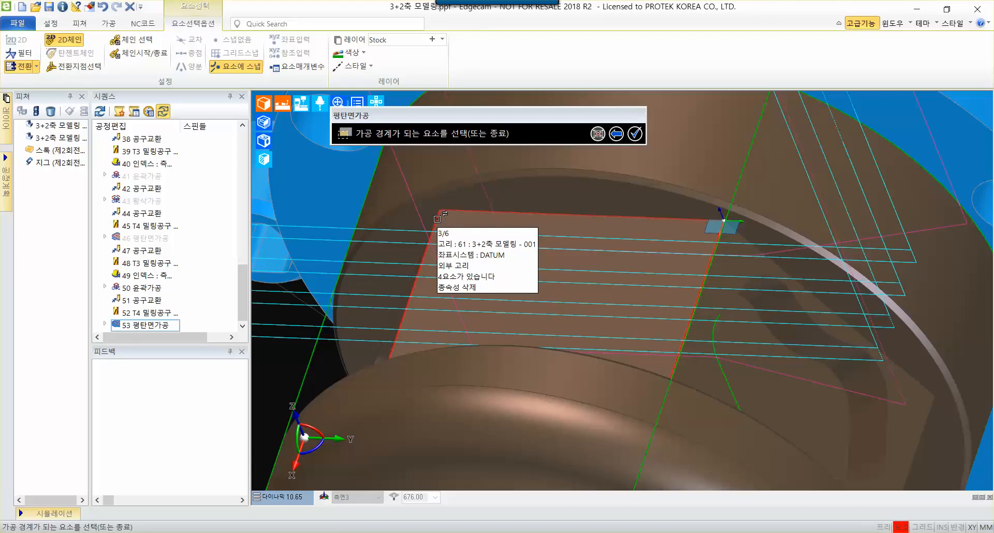
click(437, 219)
click(634, 134)
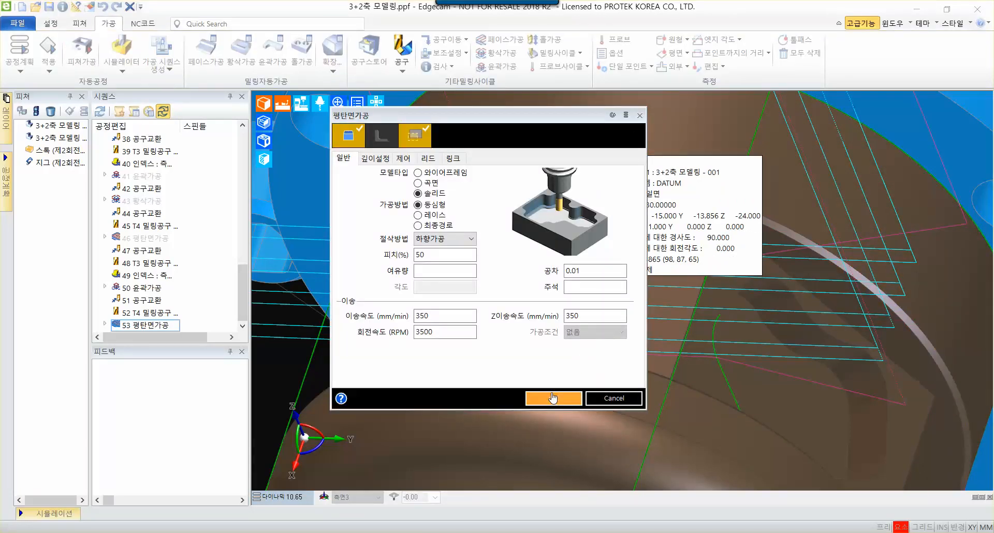
click(552, 398)
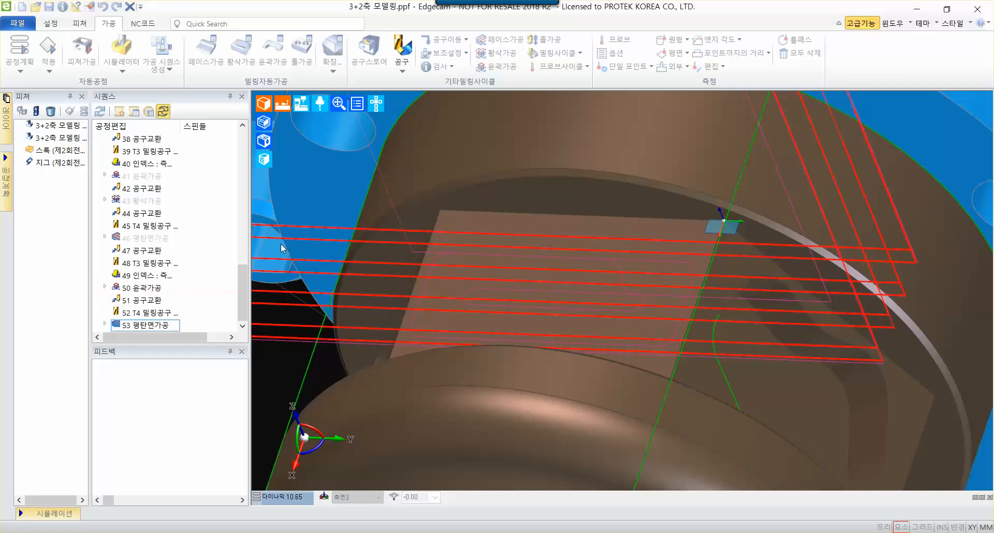
Add a tool change move with Z as the priority axis after the flat land cycle
click(140, 324)
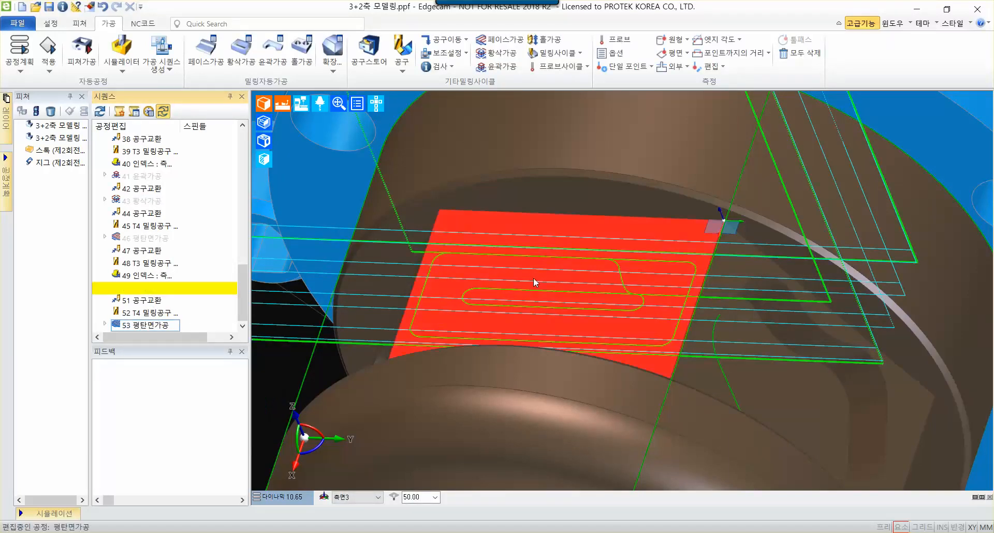
middle_drag(763, 265, 567, 445)
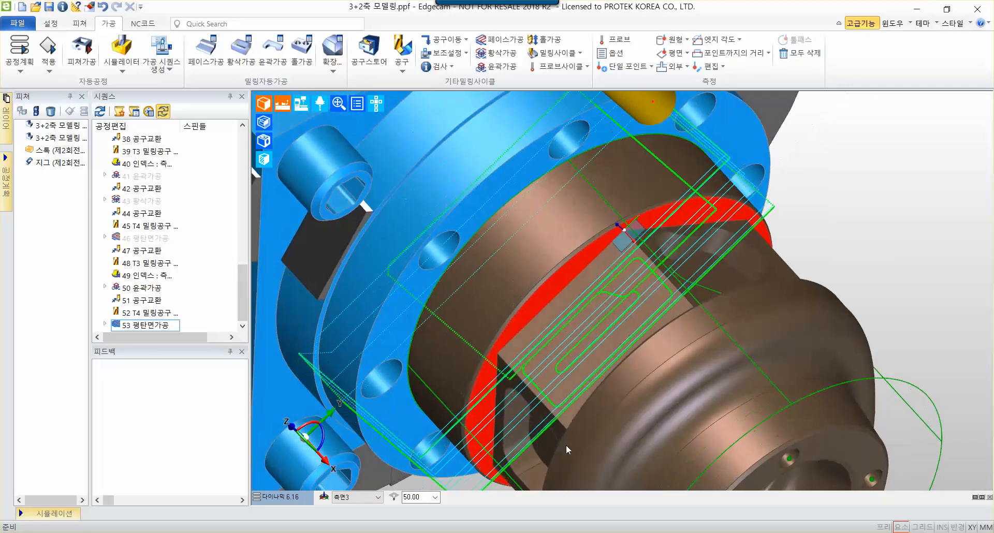
click(438, 40)
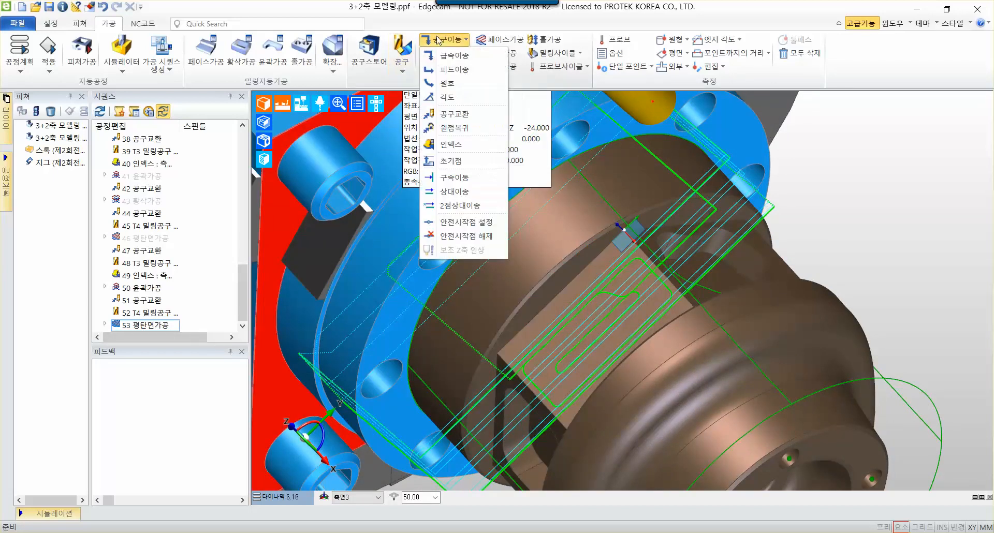
click(441, 117)
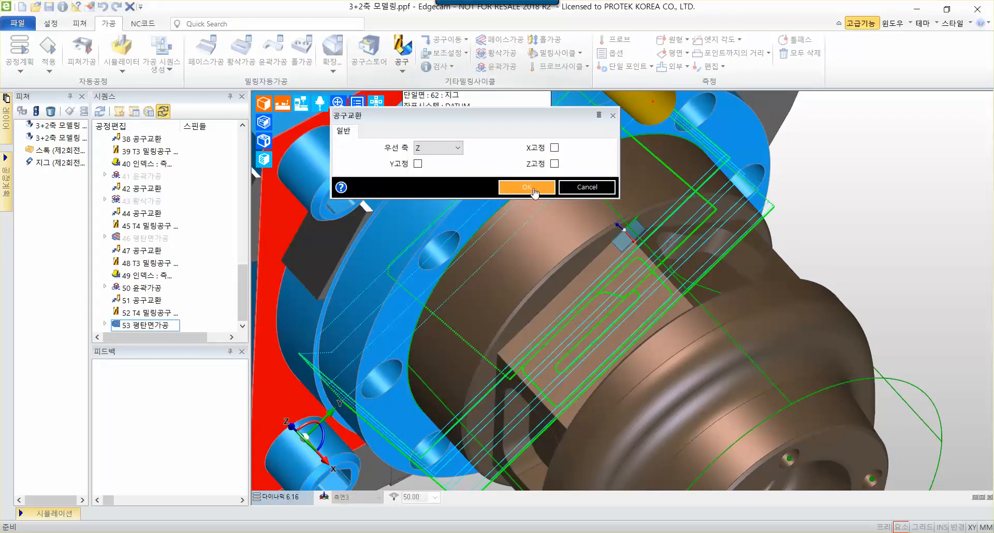
click(527, 187)
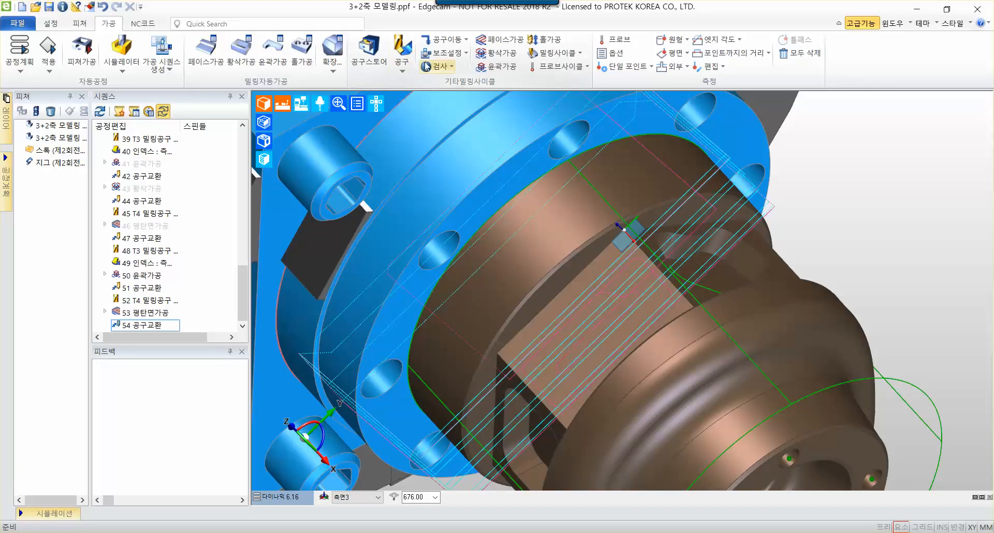
Define a new 8 mm end mill with tool number 3 and a cyan display colour
click(407, 72)
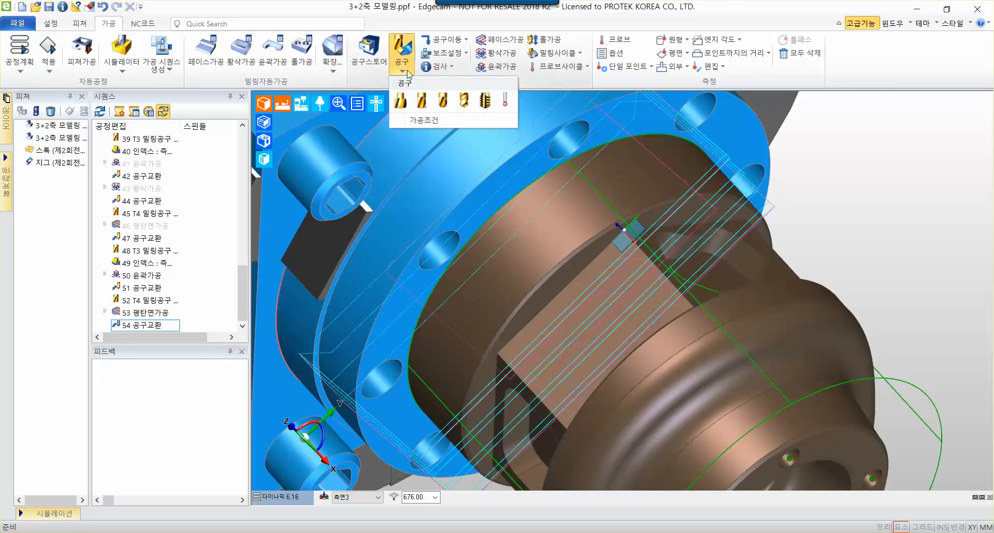
click(421, 99)
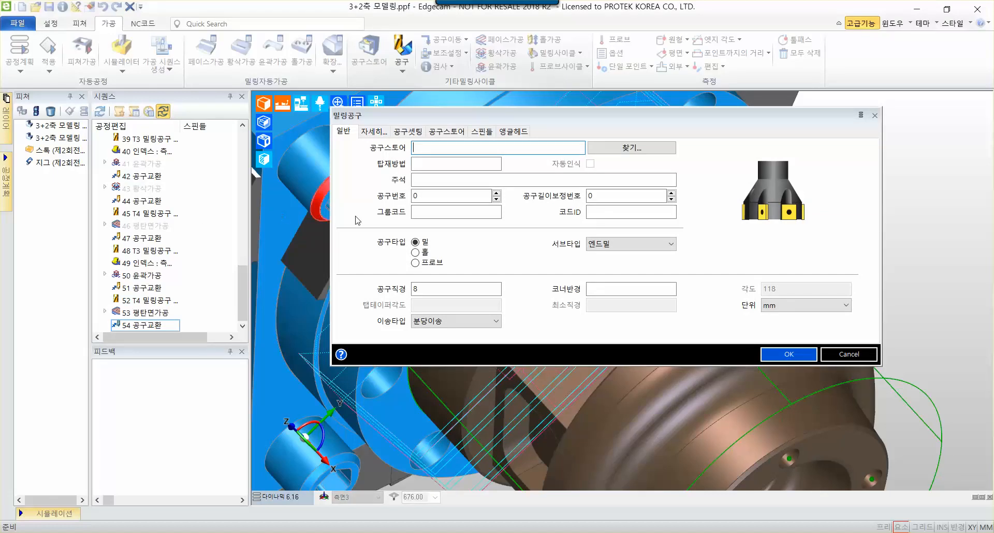
click(450, 196)
text(3)
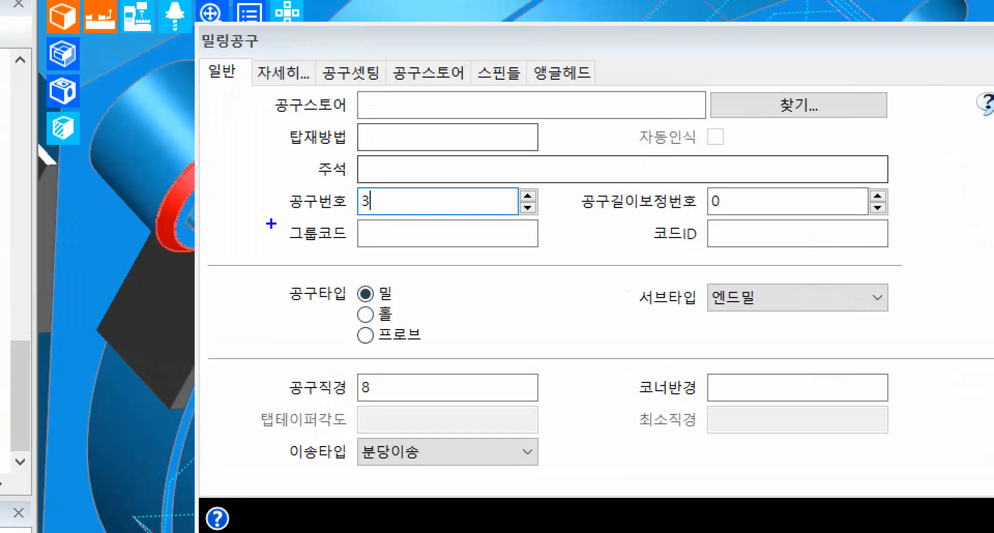
shift+drag(286, 220, 475, 219)
shift+drag(275, 399, 456, 399)
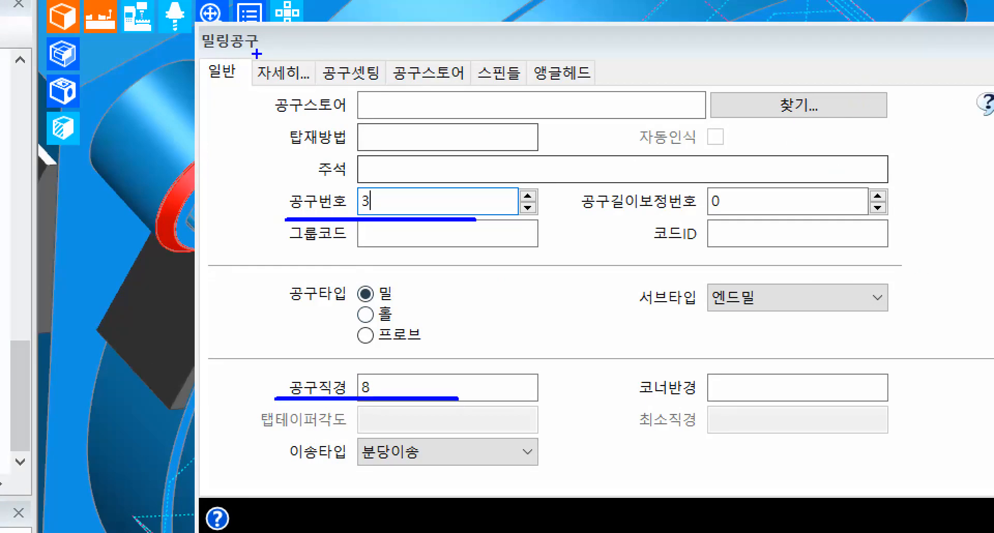
mouse_move(242, 54)
ctrl+mouse_down()
mouse_move(311, 94)
mouse_move(457, 15)
ctrl+mouse_up()
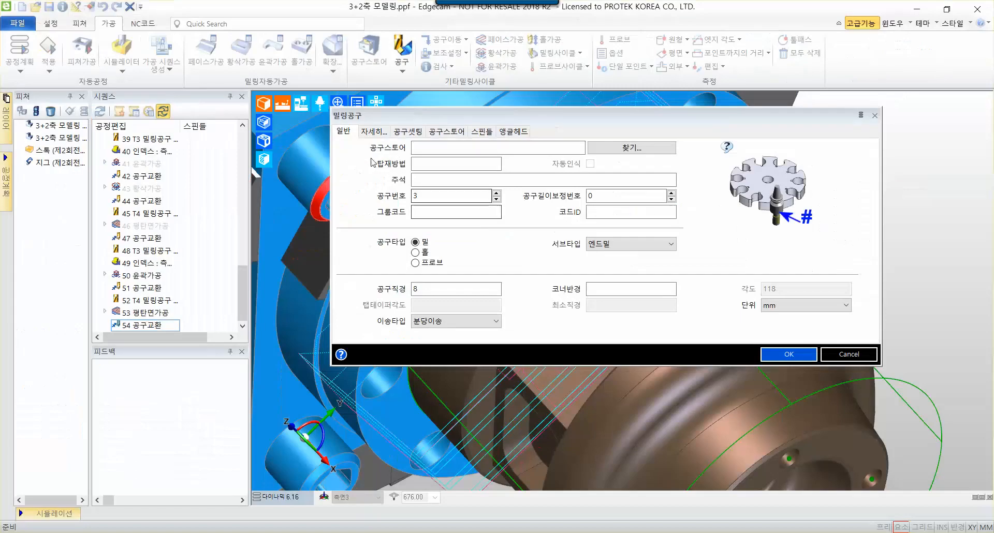
click(279, 72)
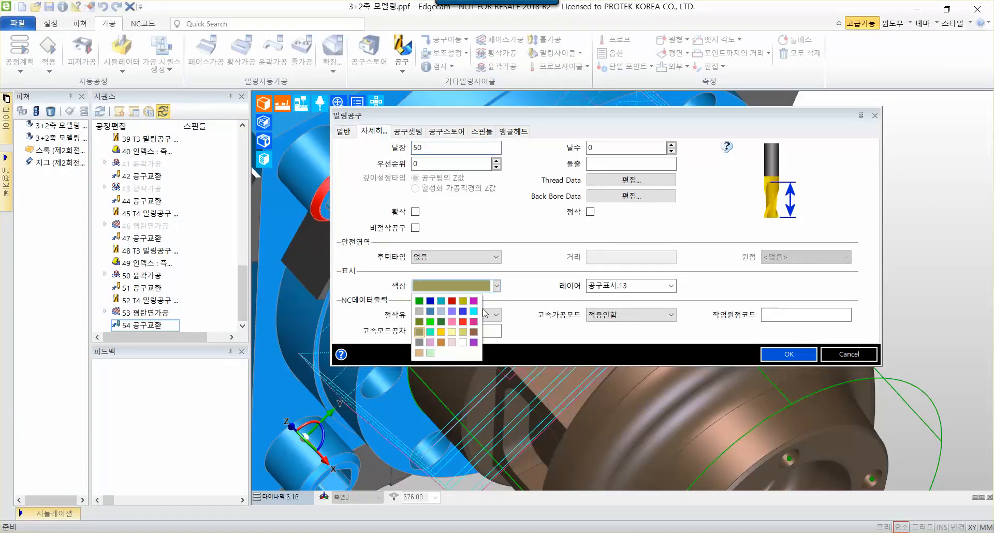
click(473, 311)
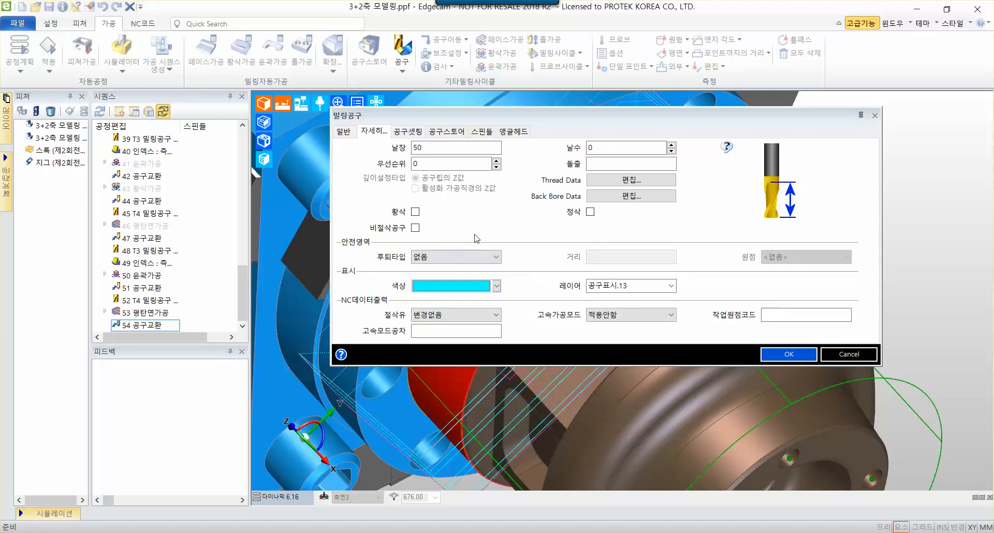
Set the end mill's Z gauge and shank length to 50, review its settings and add the tool to the sequence
click(407, 136)
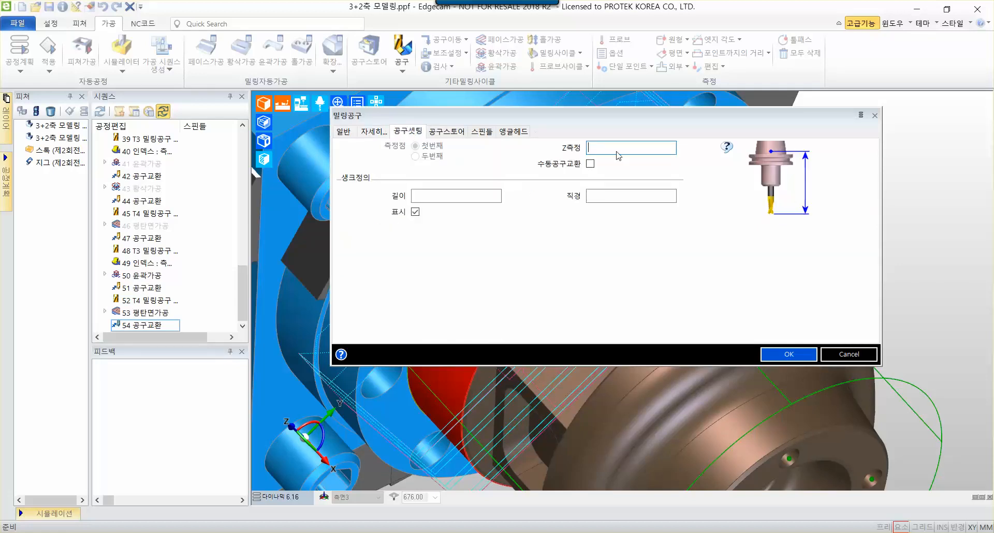
click(470, 196)
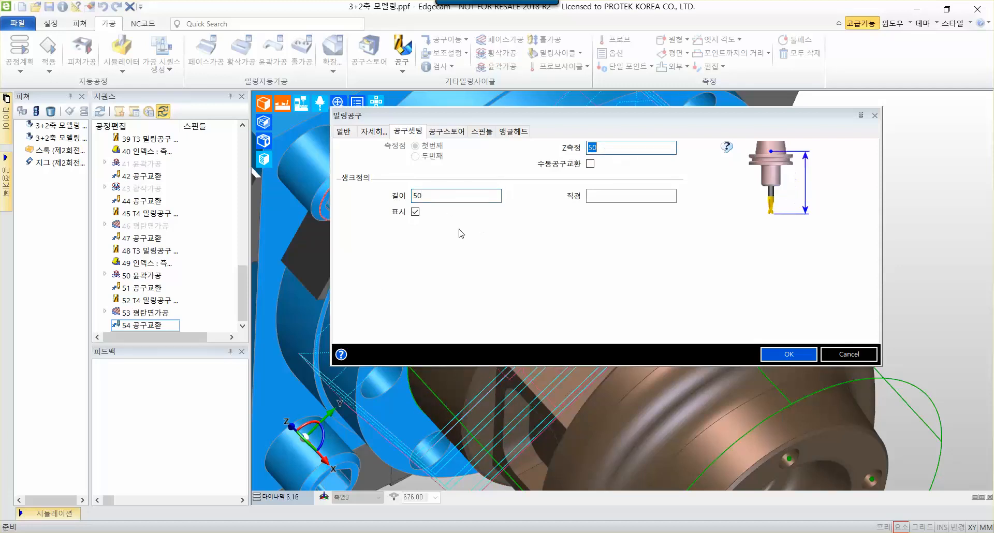
double_click(466, 197)
click(372, 132)
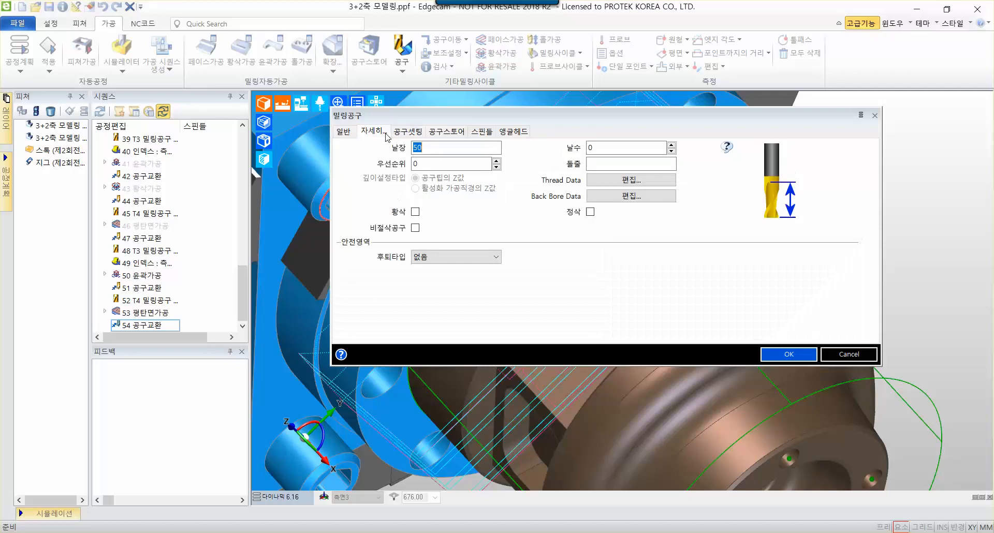
click(343, 131)
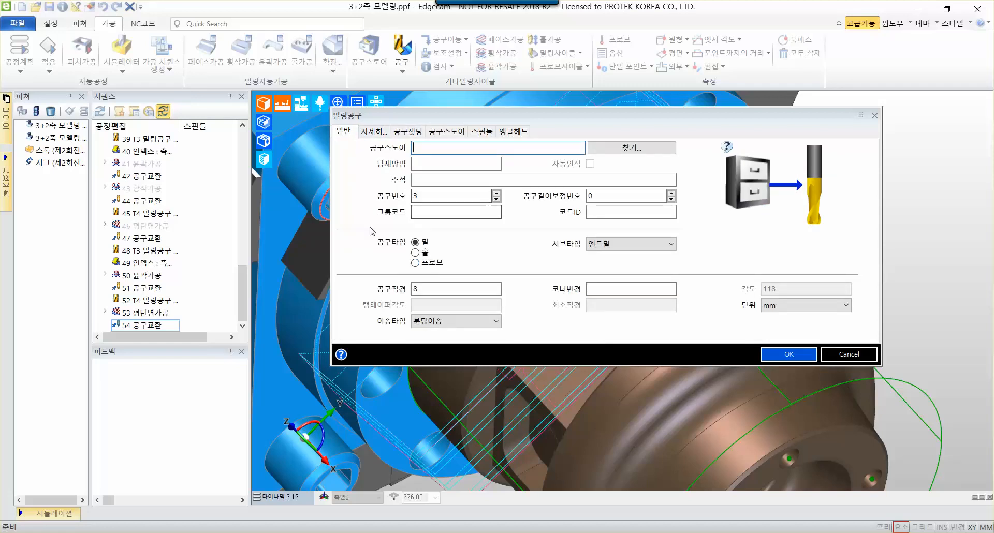
click(373, 131)
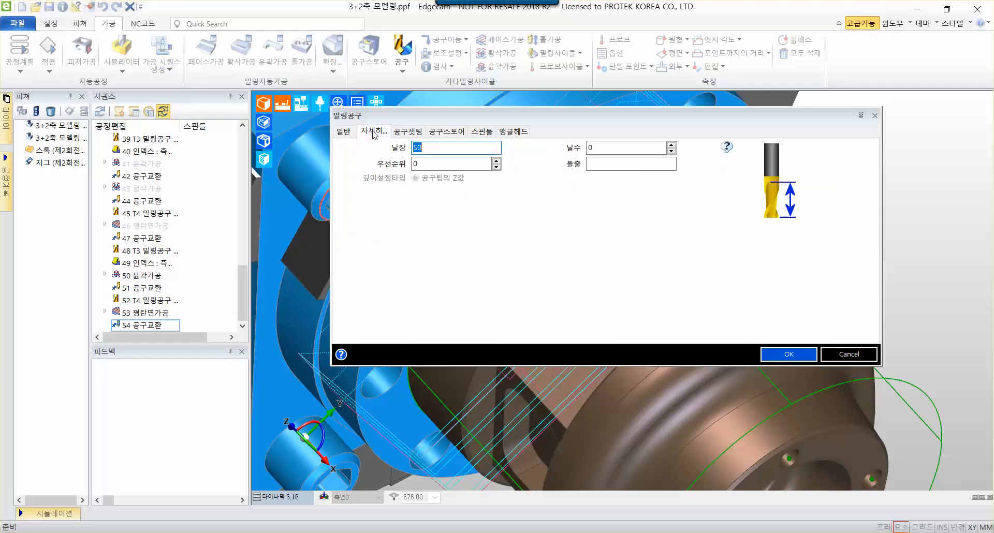
click(418, 134)
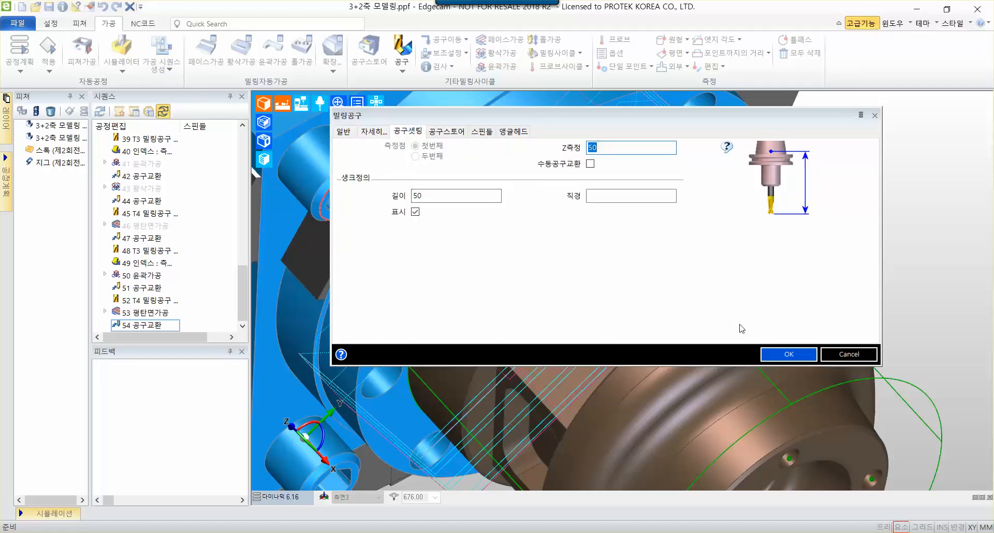
click(779, 357)
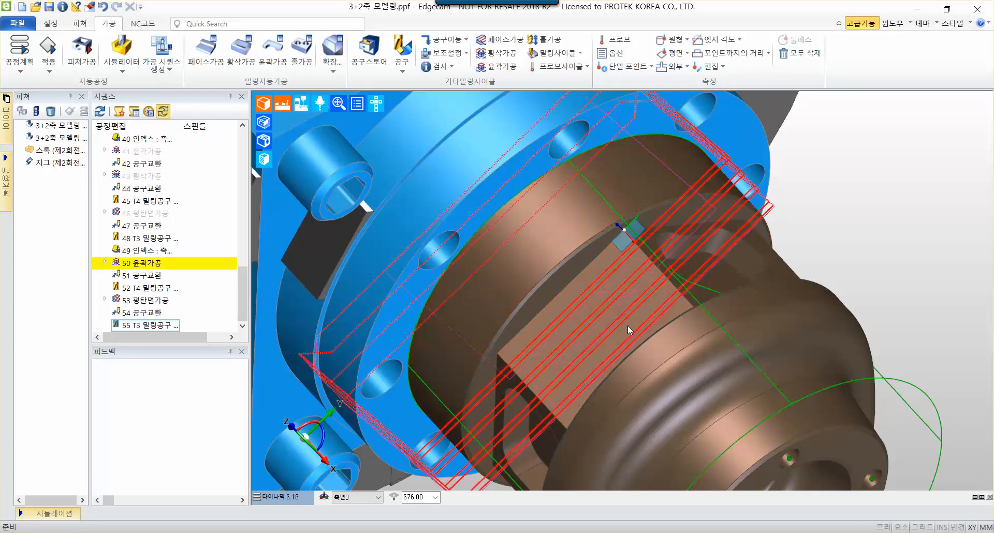
Add an index move to the 측면4 plane after the T3 end mill, keeping the clockwise rotation direction (시계방향)
scroll(518, 278, down, 5)
middle_drag(487, 350, 523, 300)
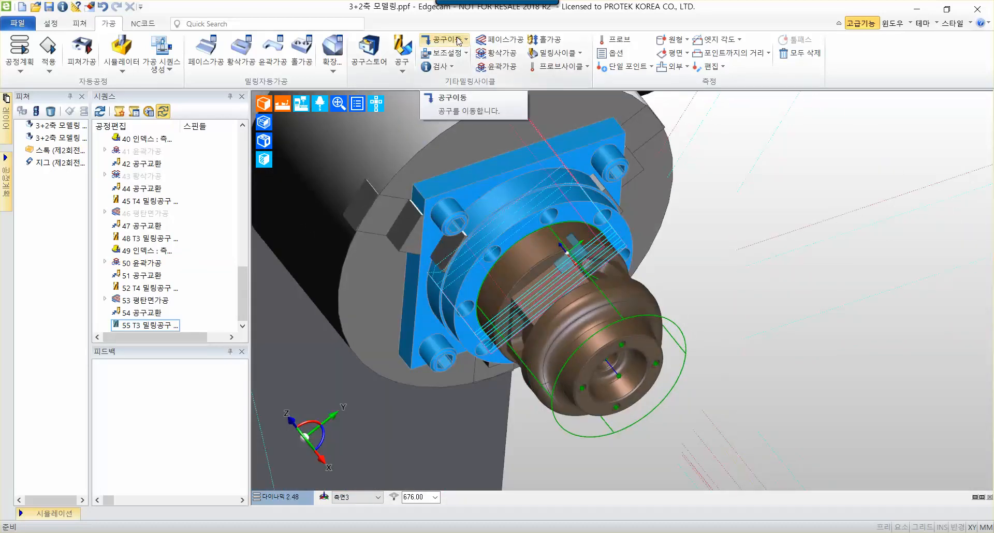
click(458, 40)
mouse_move(468, 150)
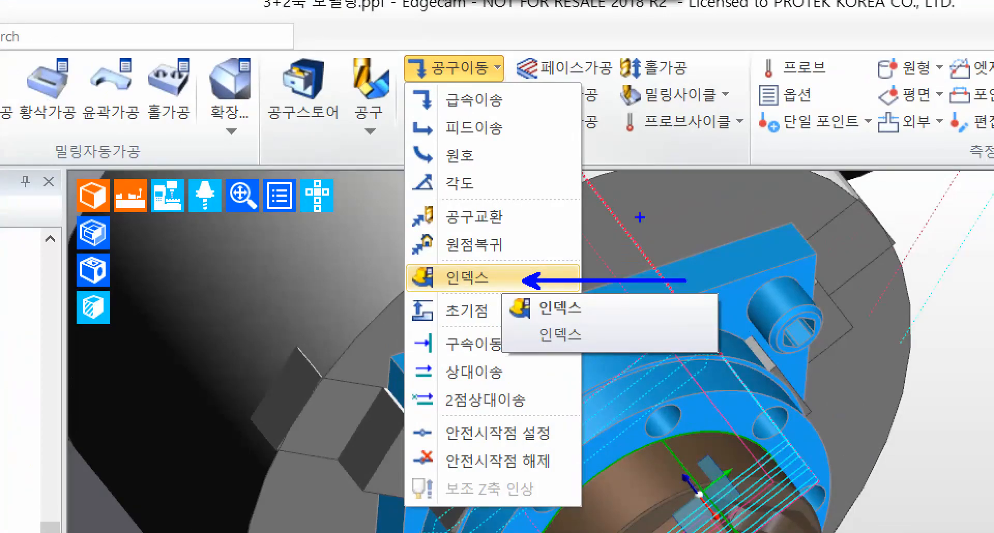
key(Escape)
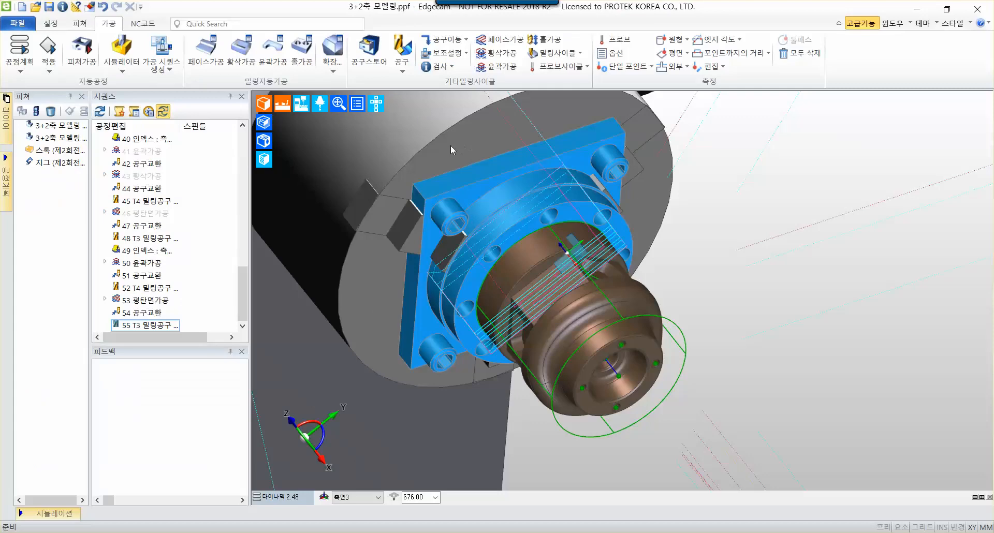
click(454, 39)
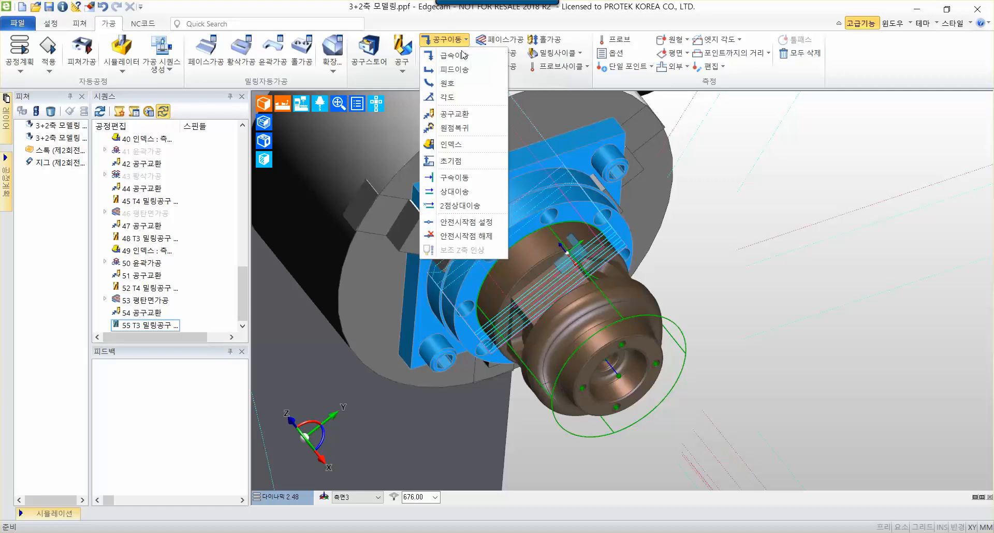
click(483, 147)
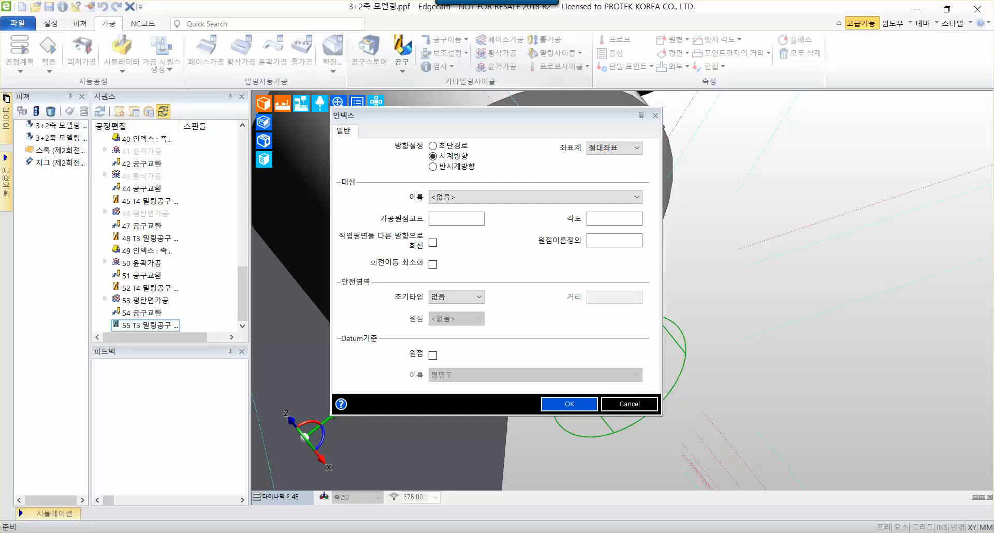
click(483, 198)
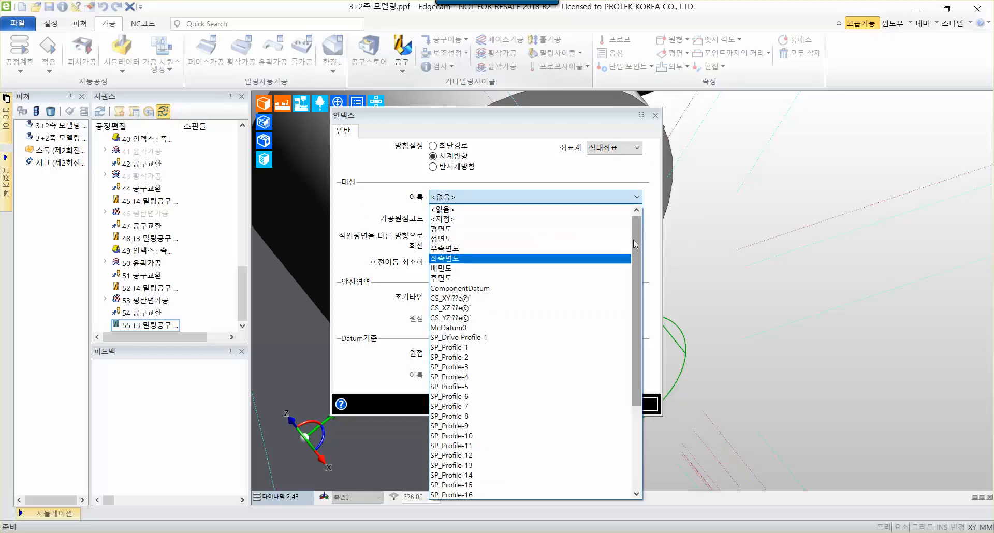
drag(632, 240, 633, 376)
click(465, 475)
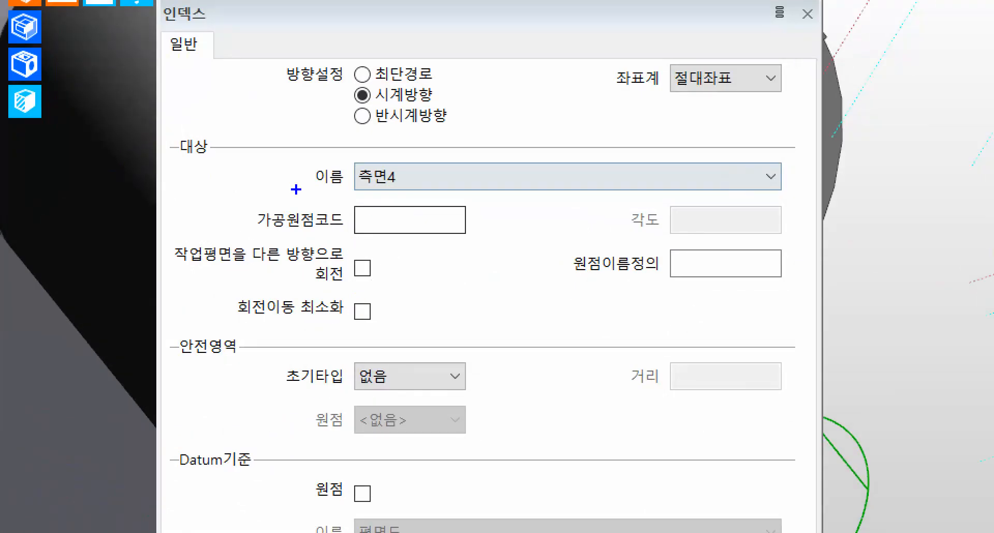
drag(296, 190, 654, 195)
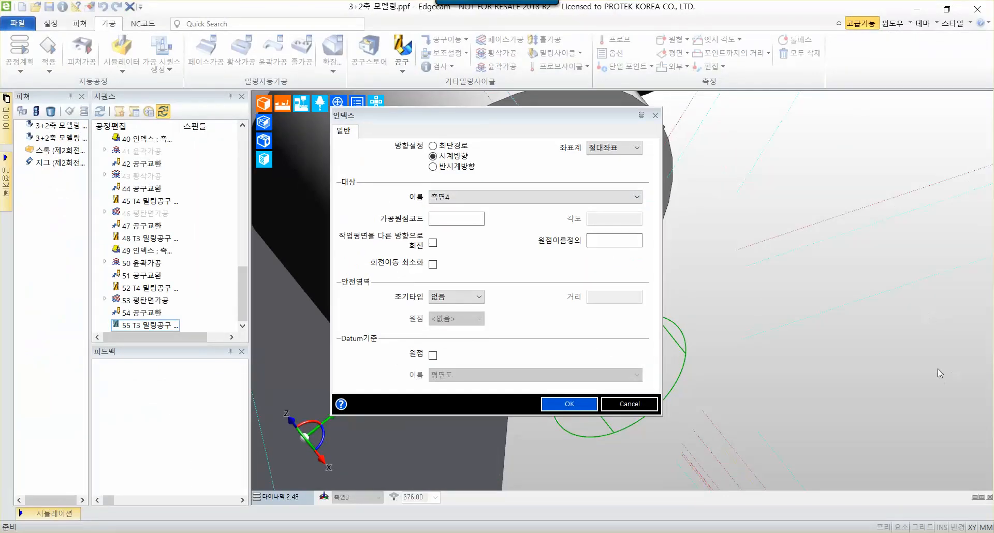
click(569, 404)
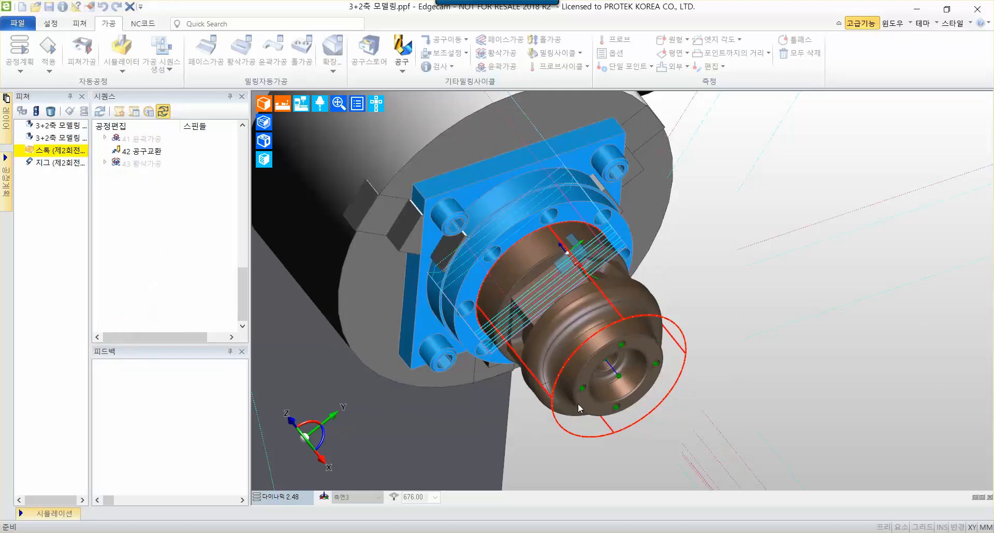
Orient the graphics view to the active plane (활성화) and bring the whole machine model into sight
click(282, 498)
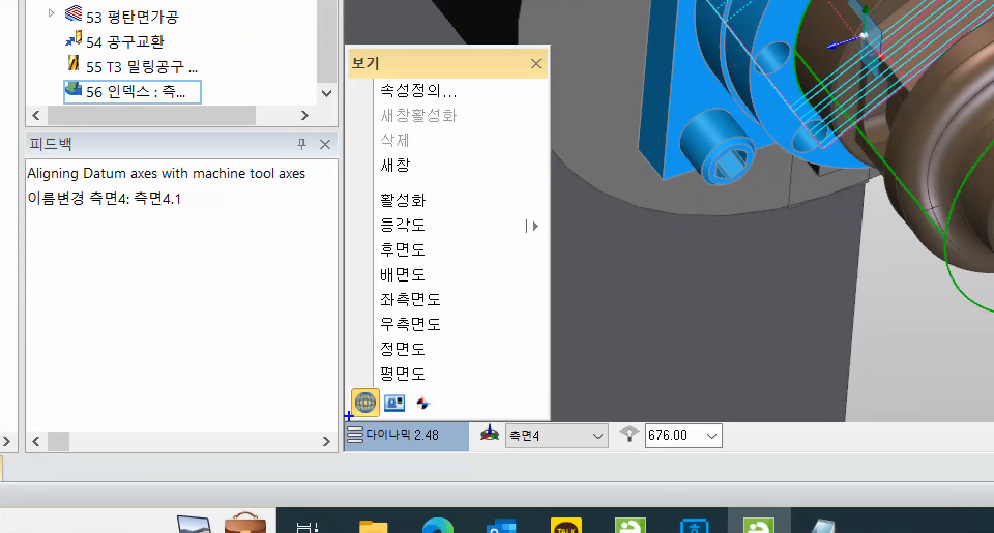
drag(349, 416, 551, 454)
mouse_move(355, 182)
mouse_down()
mouse_move(461, 222)
mouse_move(684, 179)
mouse_up()
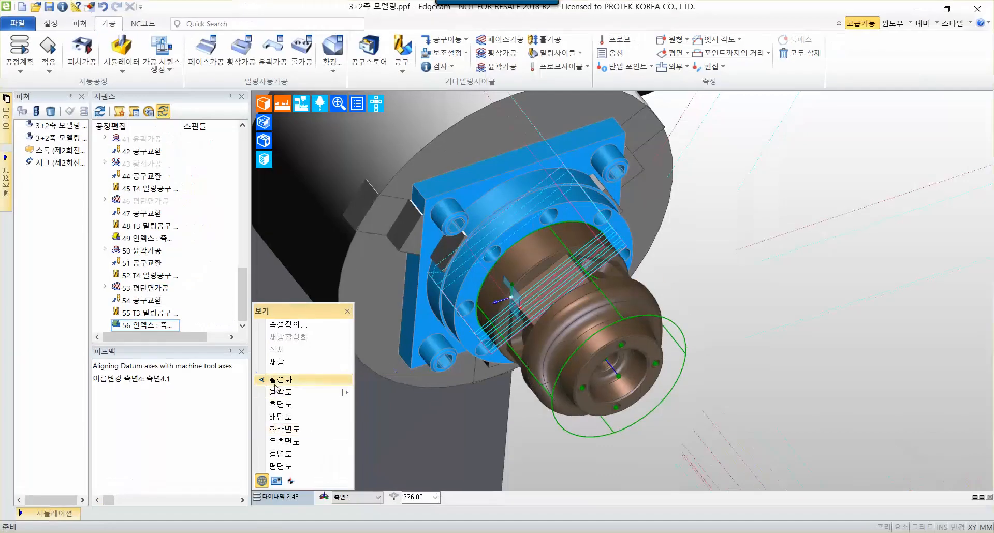
click(402, 200)
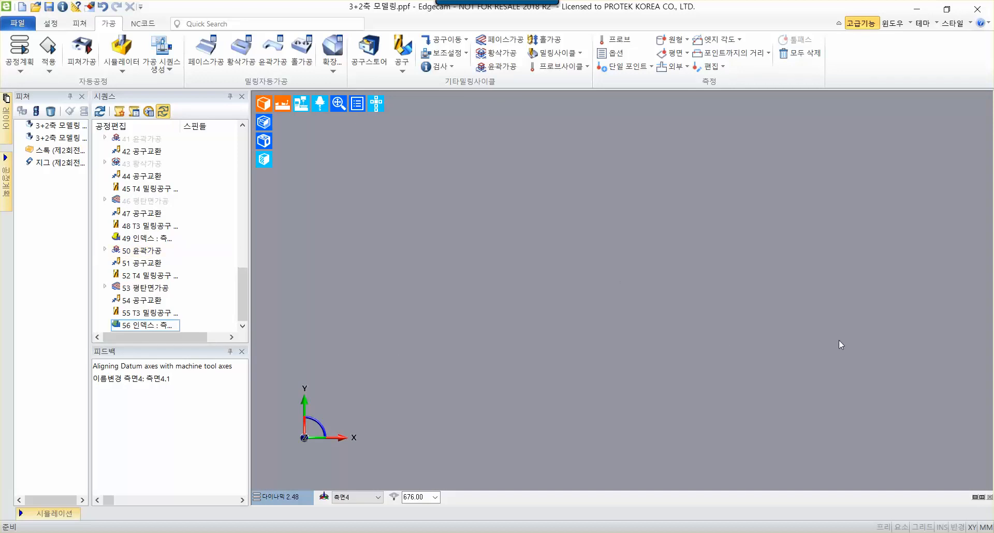
scroll(613, 201, down, 10)
scroll(609, 197, up, 8)
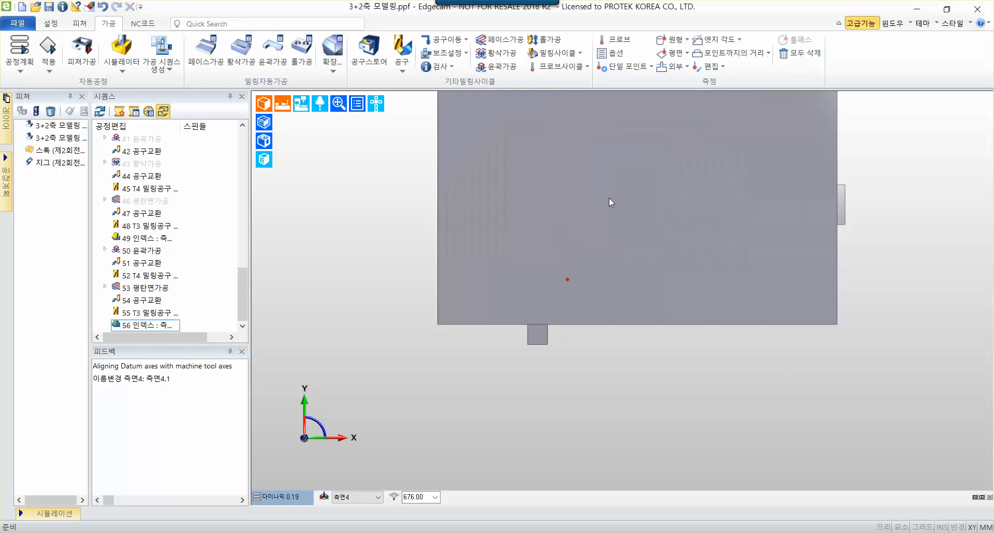
scroll(601, 191, down, 10)
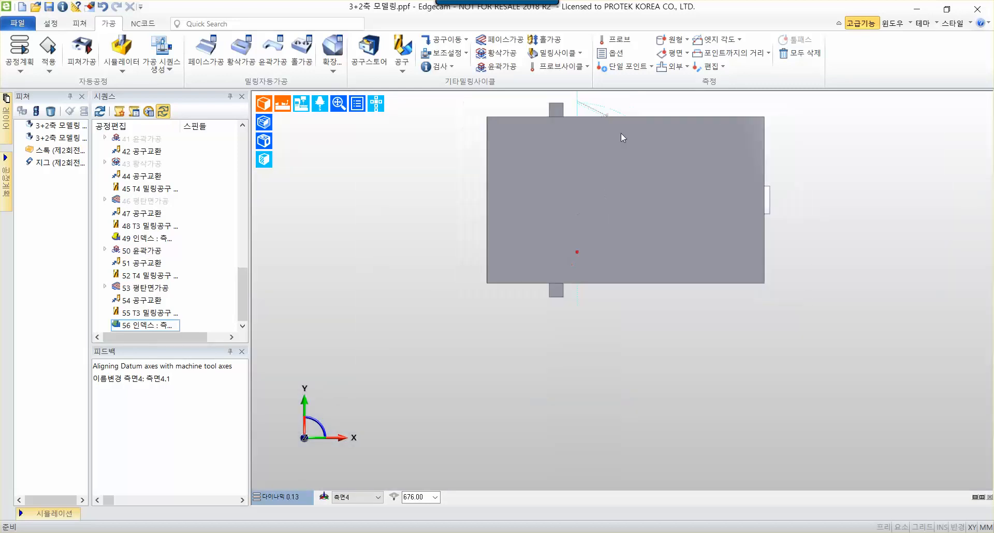
middle_drag(635, 176, 601, 259)
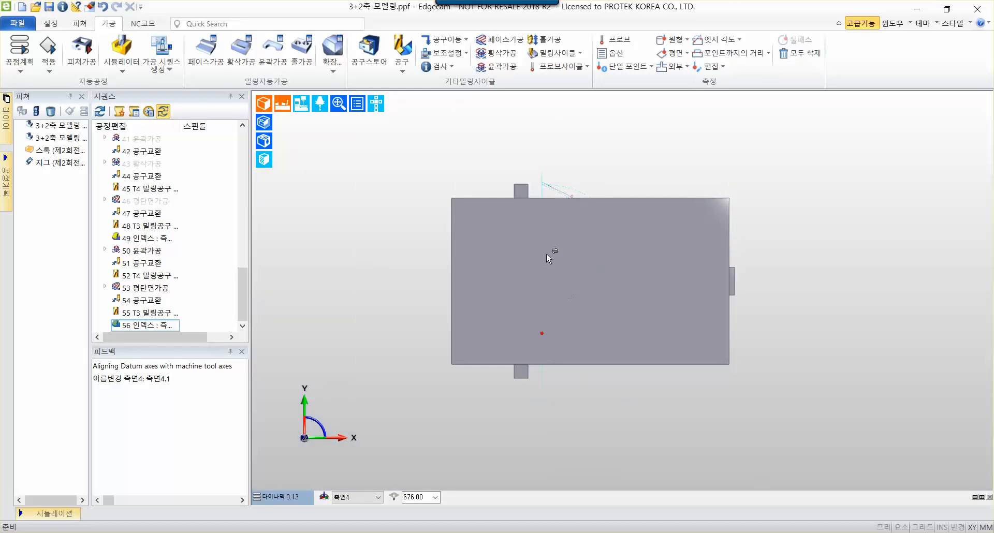
Hide all machine graphics so they no longer cover the part
scroll(546, 255, up, 2)
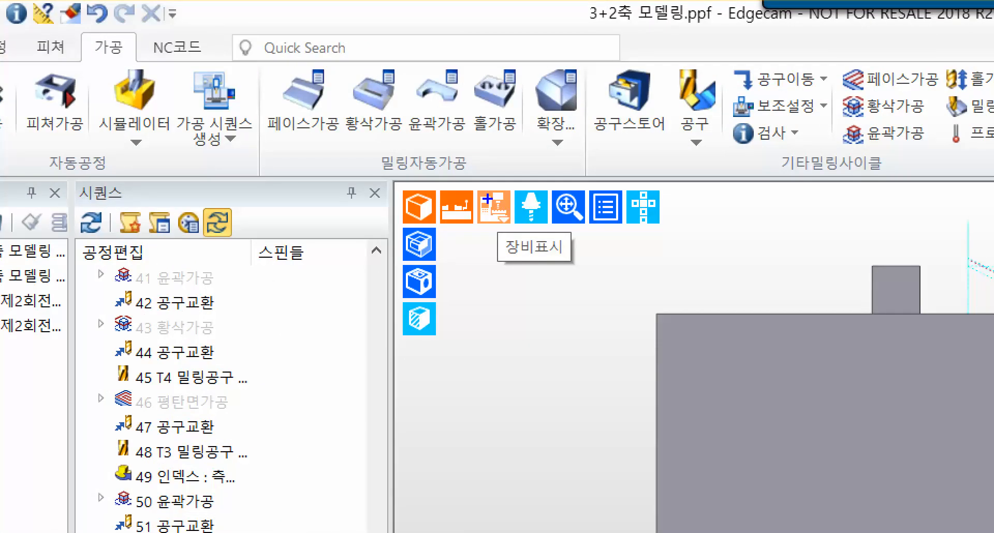
mouse_move(469, 186)
ctrl+mouse_down()
mouse_move(524, 233)
mouse_move(332, 371)
ctrl+mouse_up()
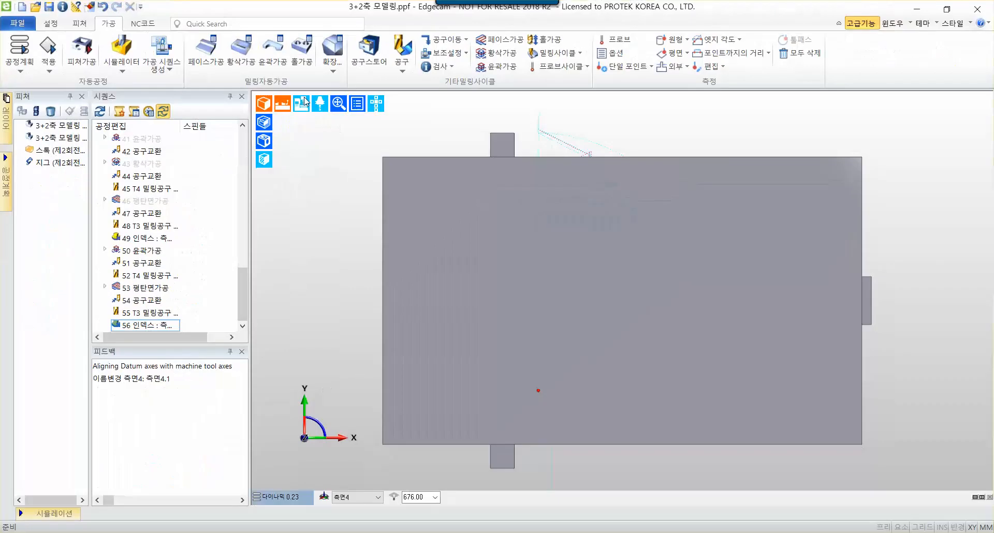
click(494, 206)
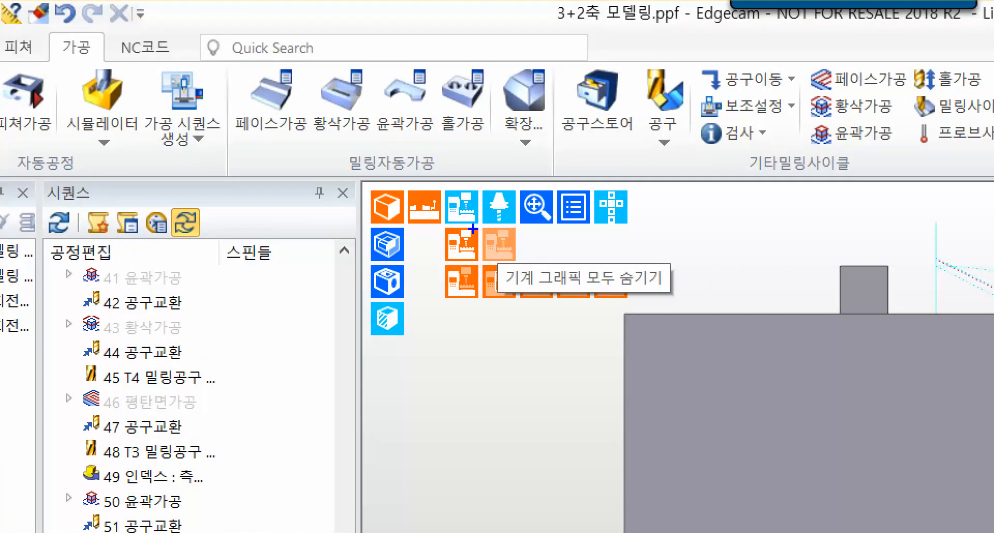
mouse_move(473, 229)
ctrl+mouse_down()
mouse_move(531, 267)
mouse_move(702, 254)
ctrl+mouse_up()
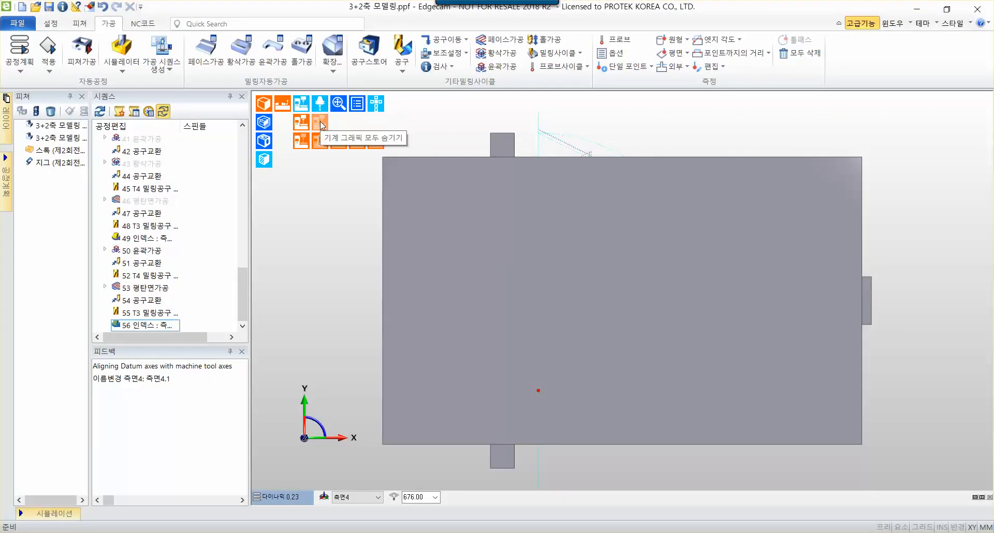
click(320, 121)
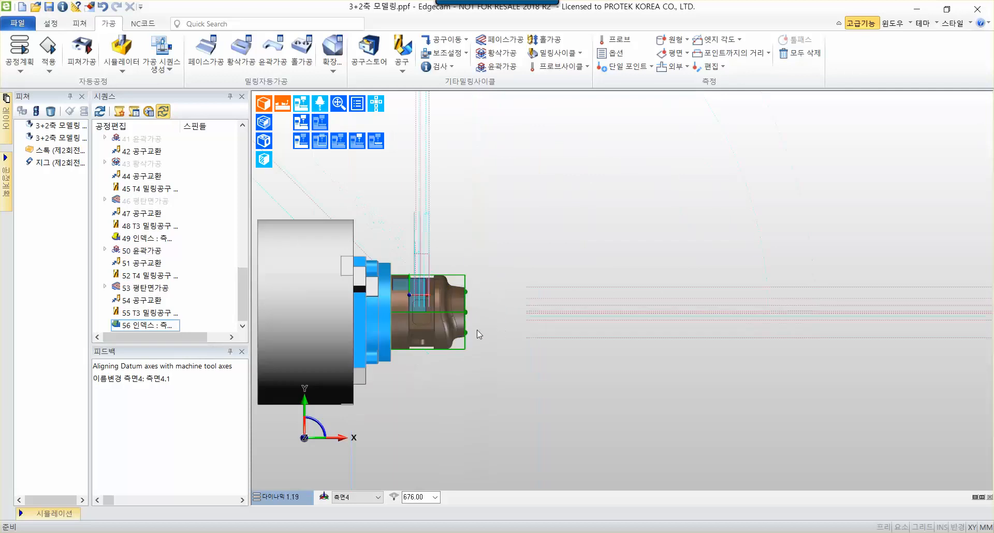
Start a profile milling cycle (윤곽가공) on the indexed plane and set its stock offset (여유량) to 0.2
scroll(477, 330, up, 3)
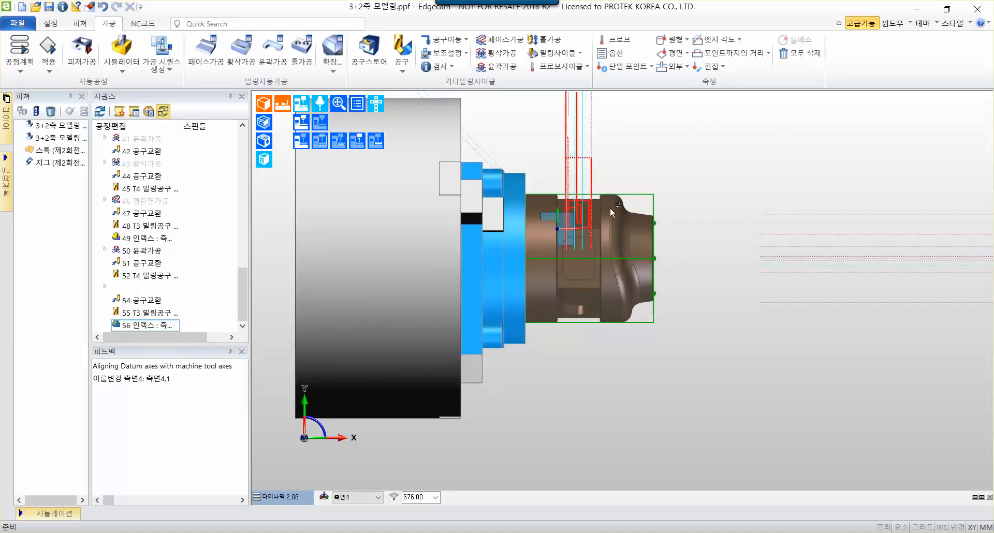
scroll(616, 209, up, 3)
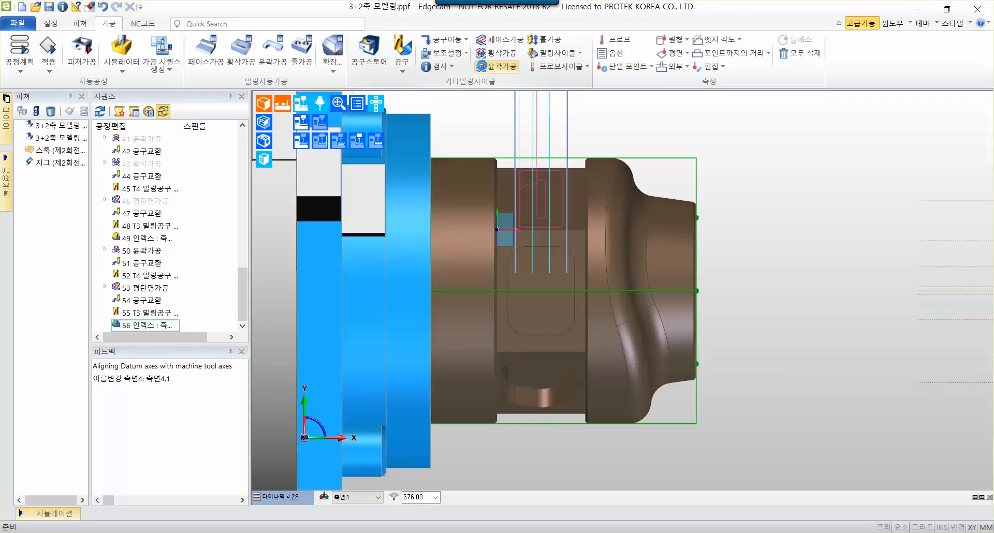
click(482, 66)
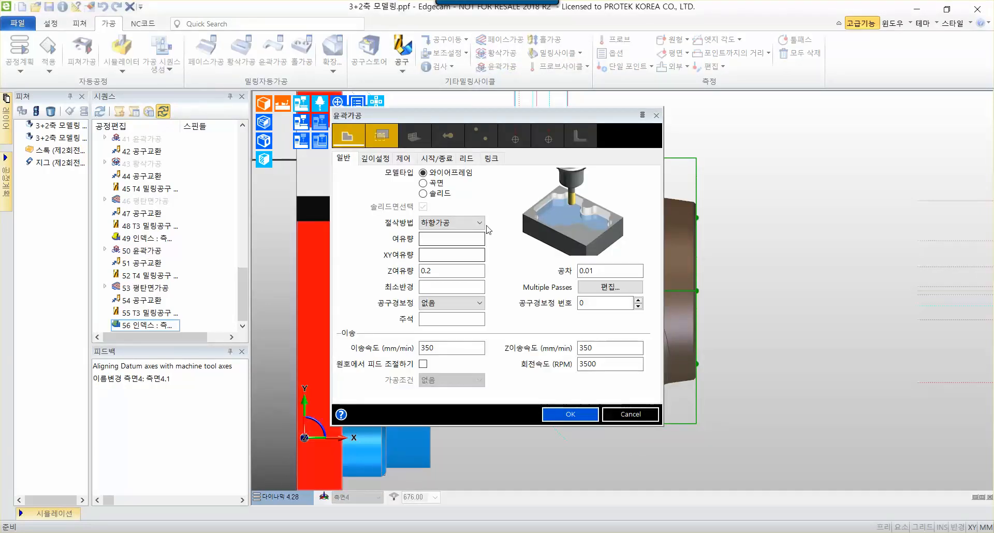
click(440, 240)
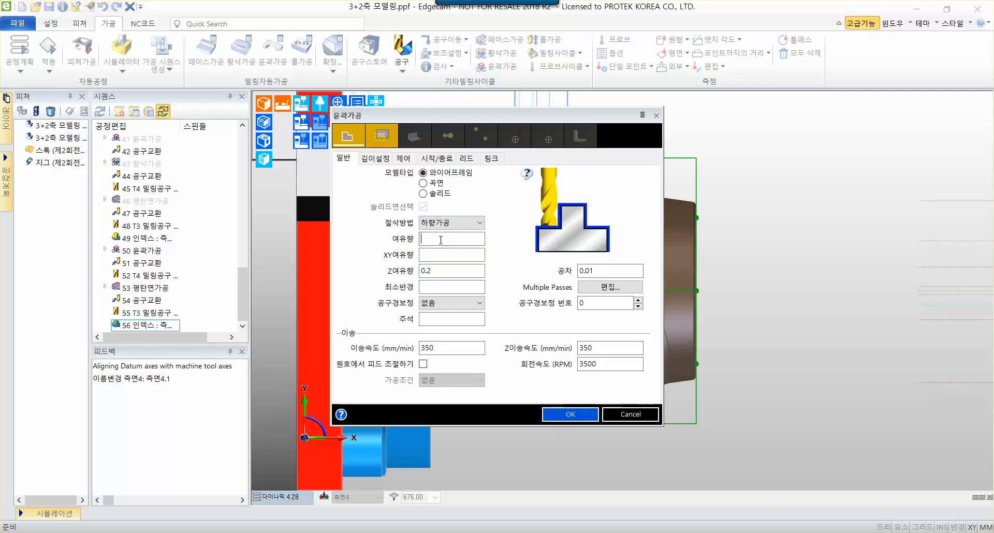
text(.2)
key(Tab)
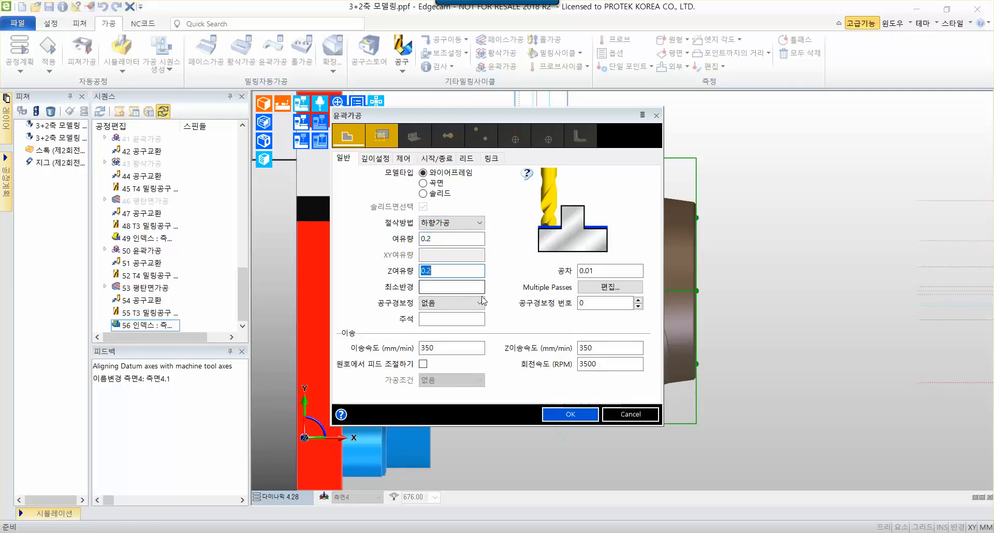
Check the profile cycle's Multiple Passes settings and accept an offset start of 8 with an offset increment of 4
click(610, 288)
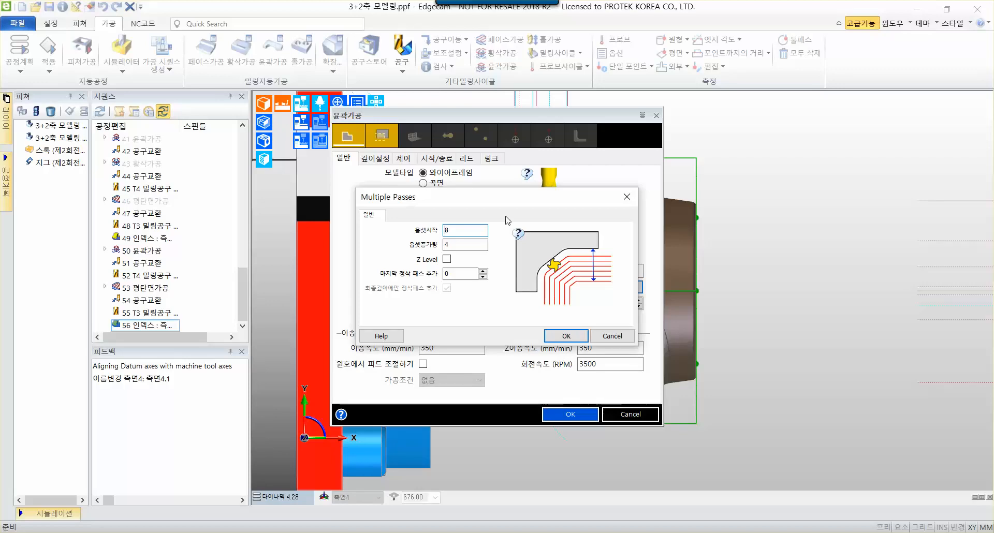
drag(506, 206, 667, 204)
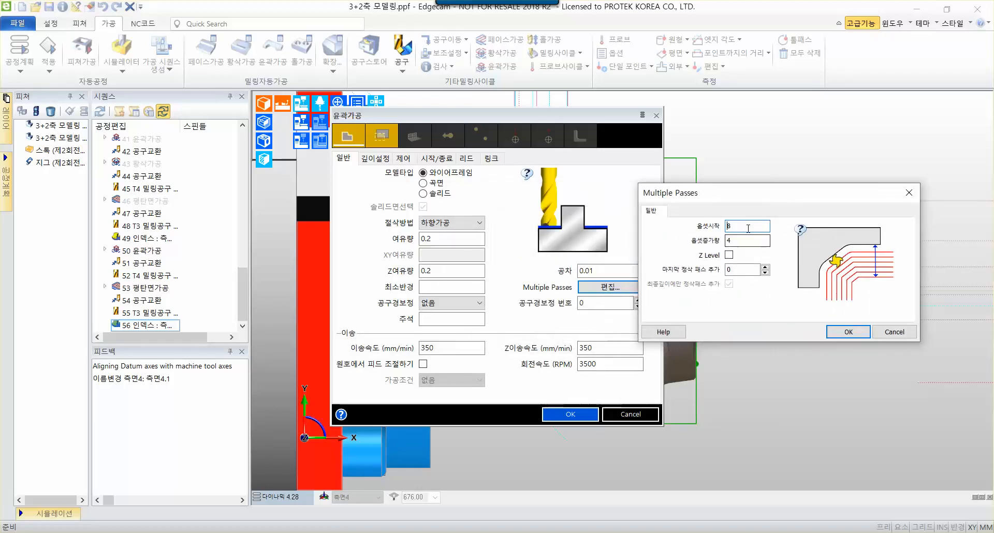
double_click(743, 240)
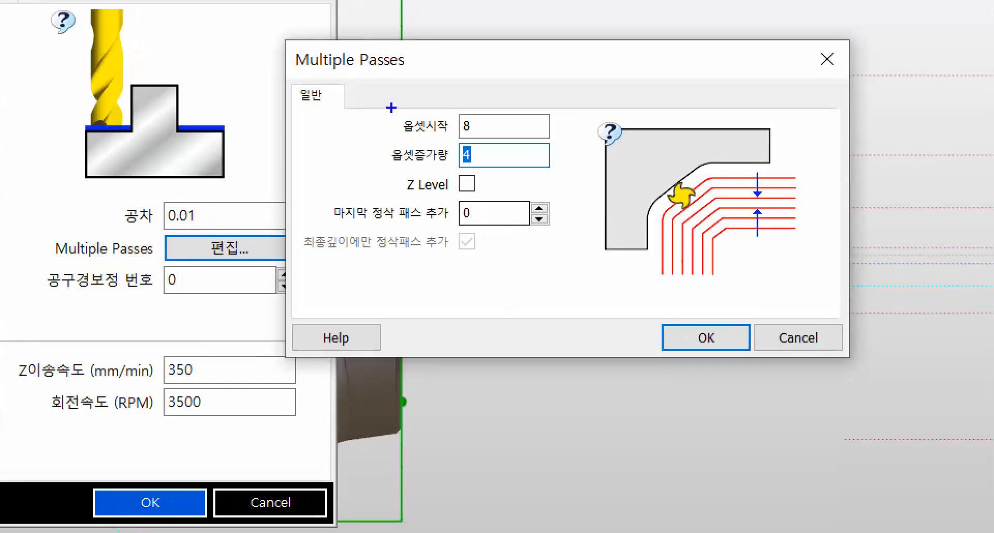
ctrl+drag(386, 107, 570, 175)
mouse_move(603, 77)
ctrl+shift+mouse_down()
mouse_move(534, 117)
mouse_move(609, 99)
ctrl+shift+mouse_up()
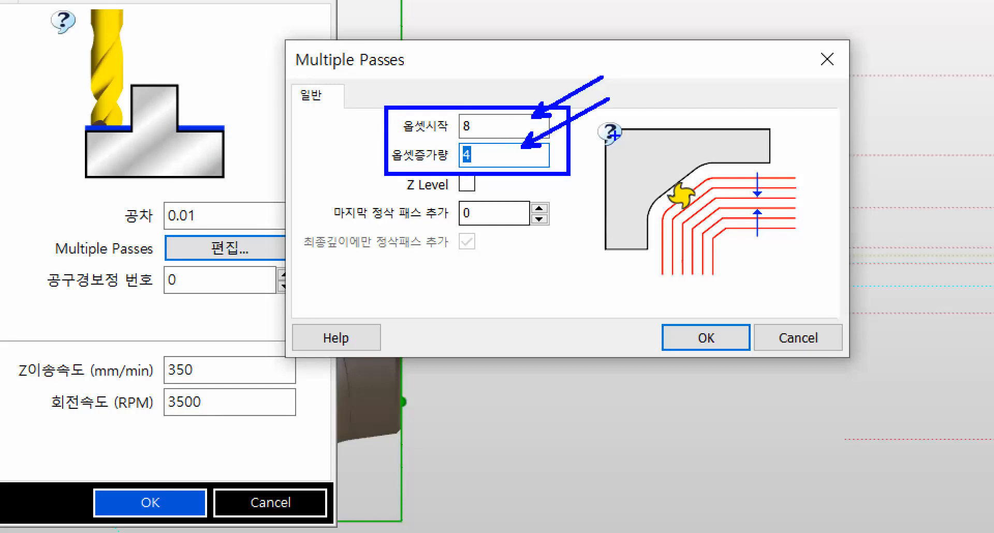
ctrl+drag(654, 320, 760, 362)
mouse_move(734, 331)
ctrl+shift+mouse_down()
mouse_move(933, 181)
mouse_move(940, 155)
ctrl+shift+mouse_up()
key(Escape)
click(855, 330)
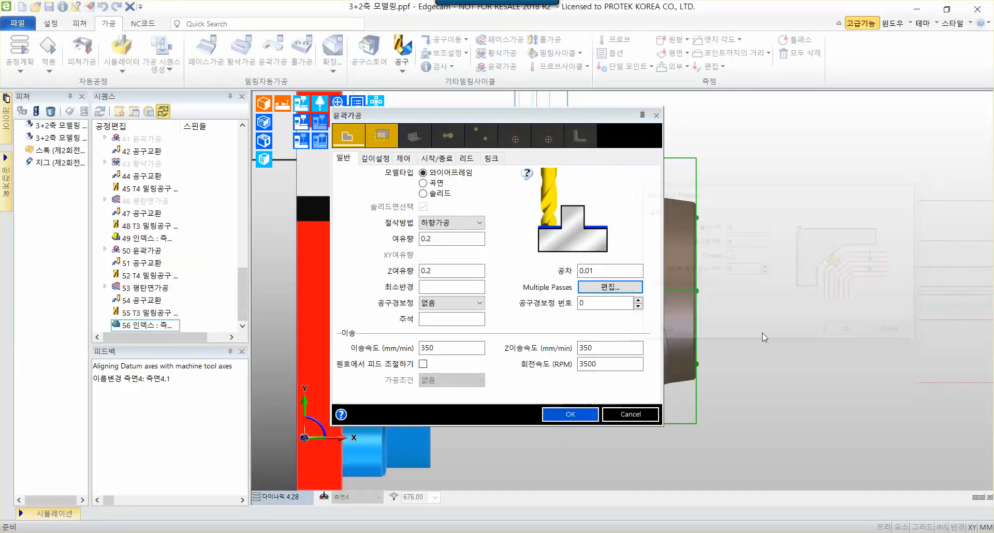
Set the profile cycle's feed rate and Z feed rate to 450 mm/min and its spindle speed to 2200 RPM
double_click(463, 350)
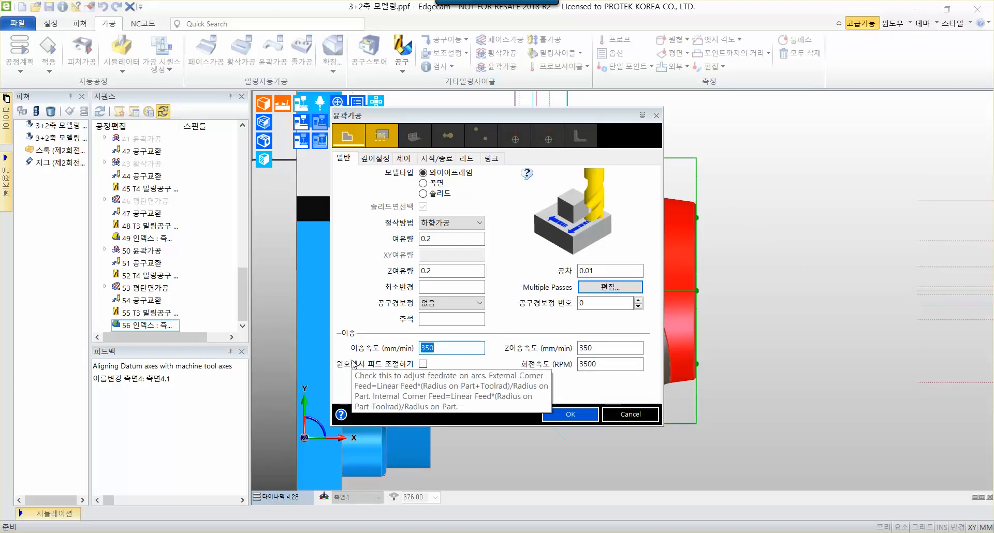
text(450)
key(Tab)
text(450)
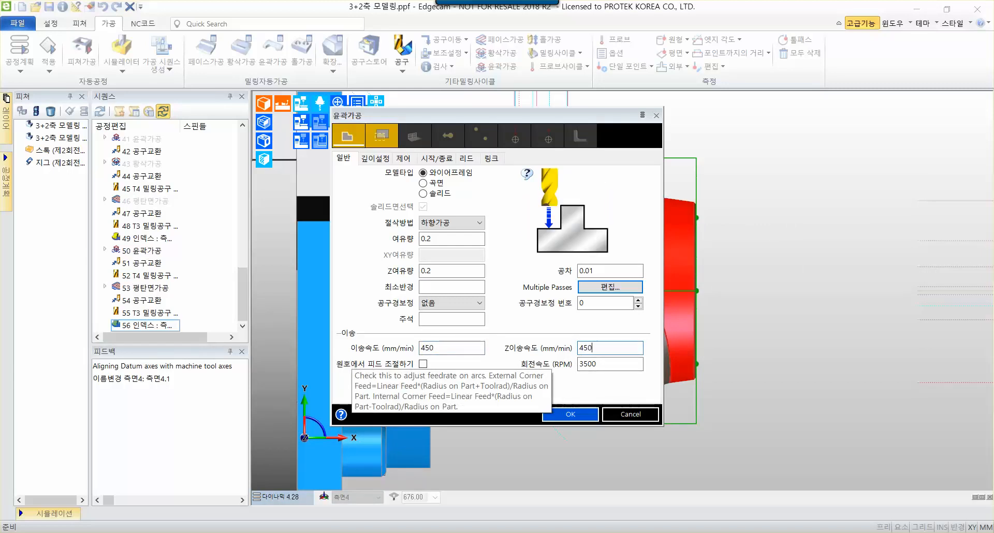
key(Tab)
text(2200)
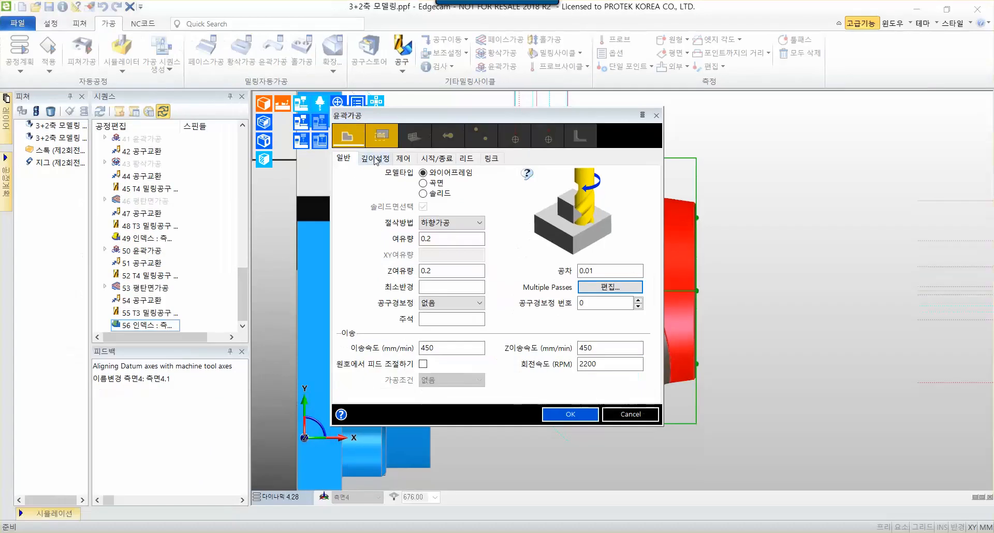
Set the profile cycle's approach height (접근높이) to 16, start height (가공시작높이) to 6 and cutting depth (절삭깊이) to <지정>
click(206, 58)
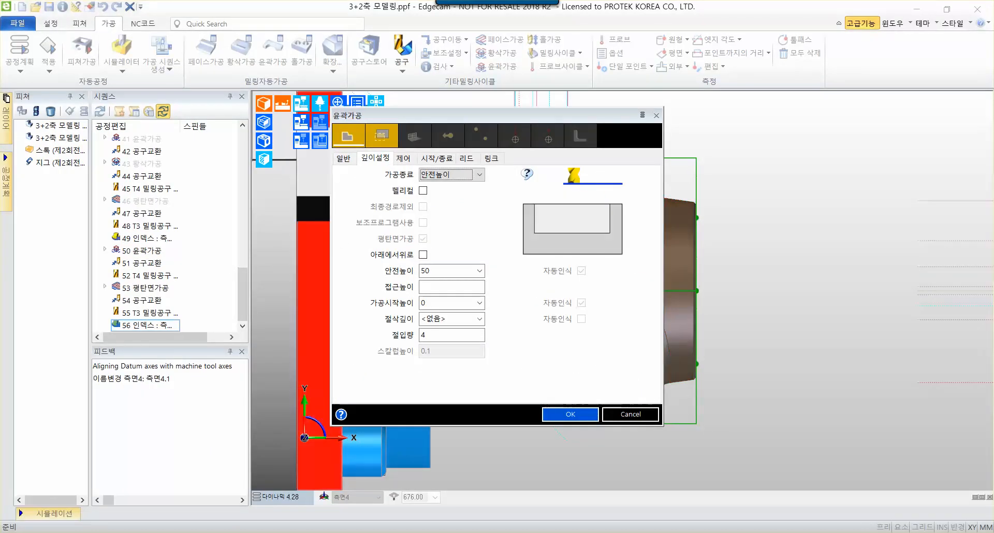
click(445, 290)
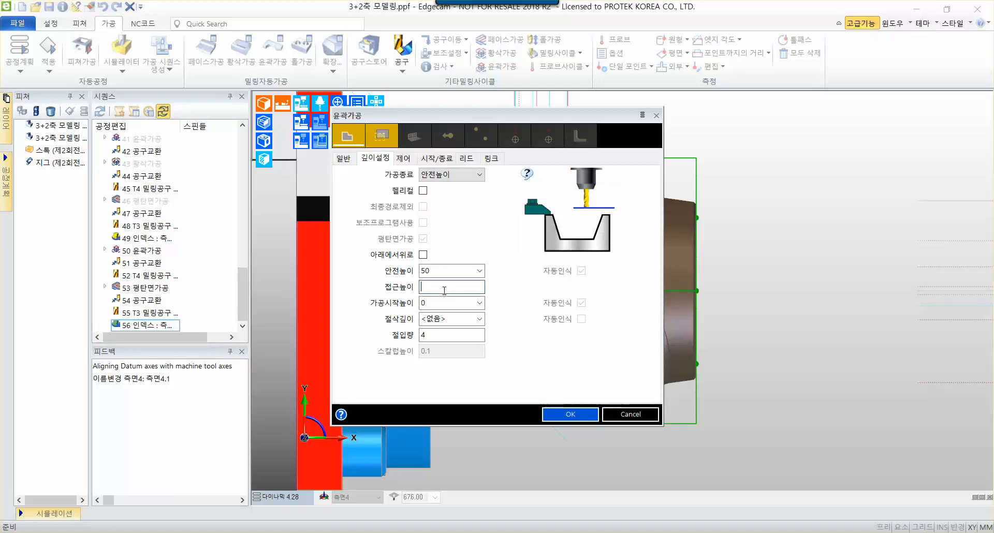
text(16)
key(Tab)
text(6)
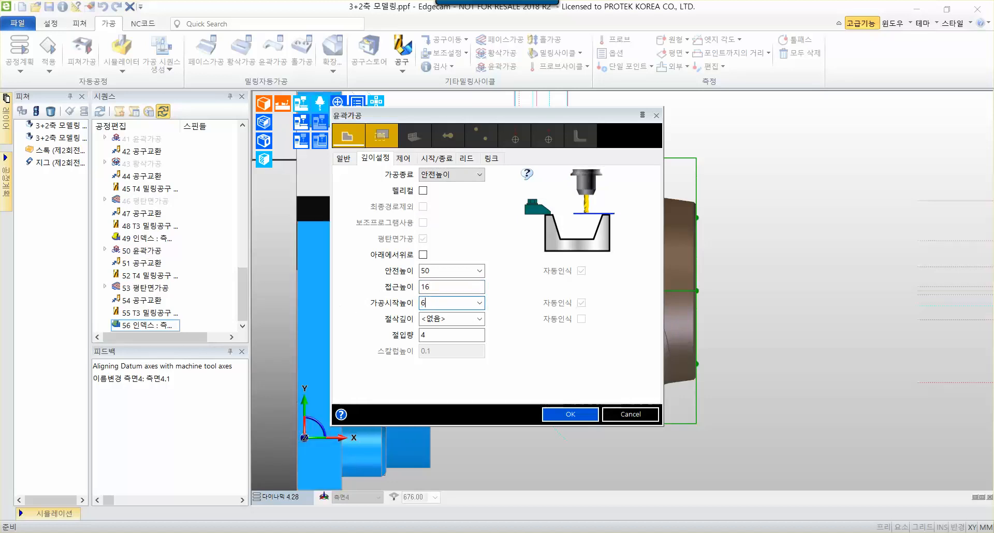
click(479, 319)
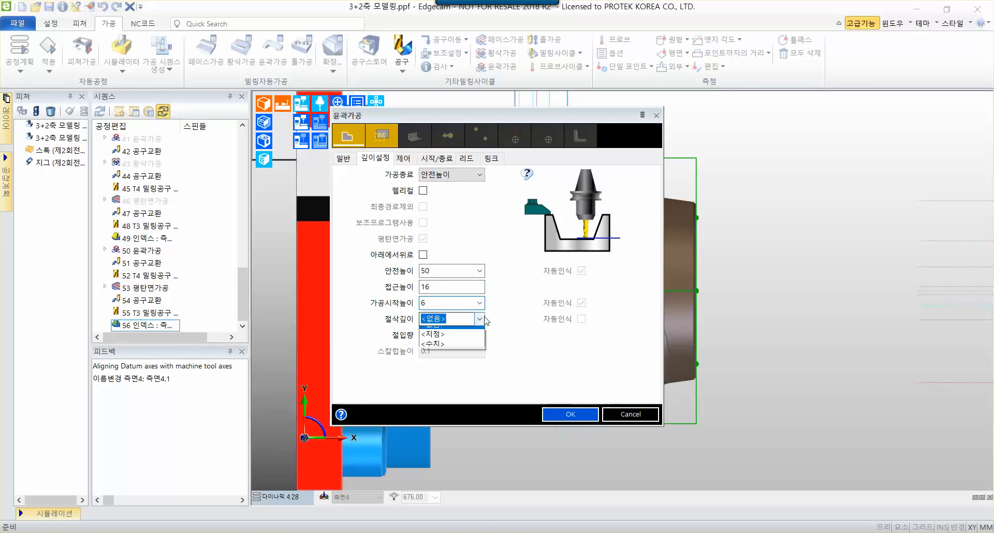
click(445, 345)
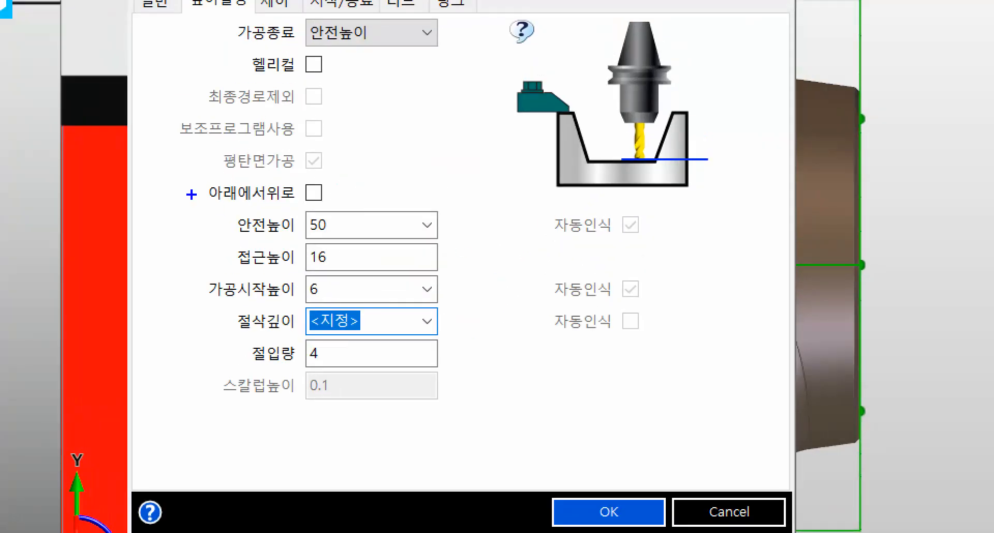
mouse_move(191, 195)
mouse_down()
mouse_move(539, 395)
mouse_move(499, 393)
mouse_move(463, 412)
mouse_up()
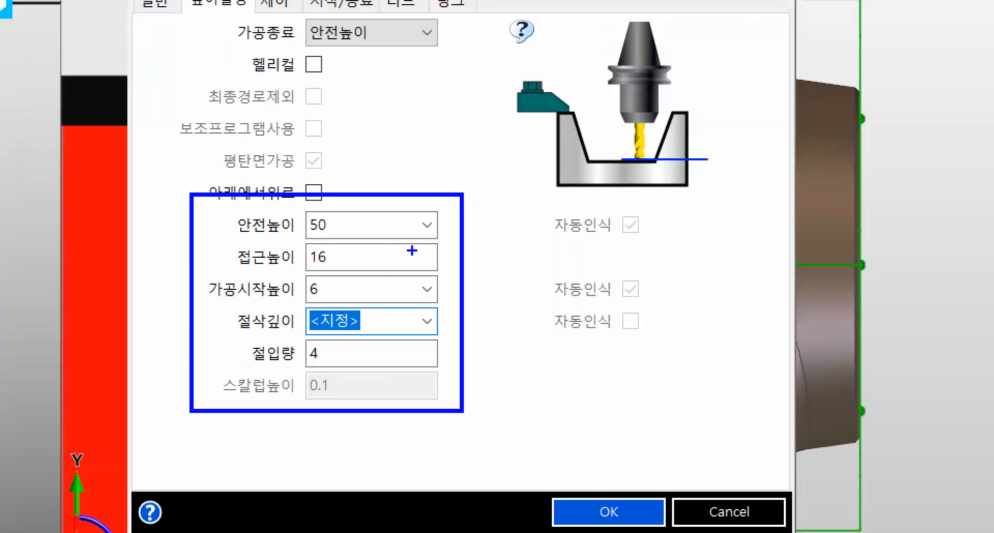
drag(361, 257, 511, 257)
drag(383, 287, 522, 286)
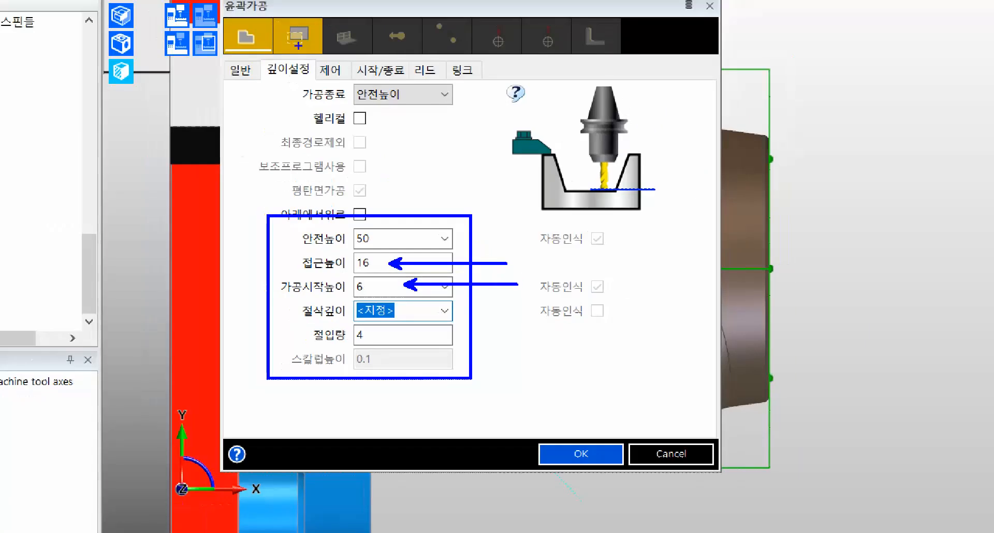
mouse_move(337, 54)
mouse_down()
mouse_move(414, 84)
mouse_move(452, 172)
mouse_up()
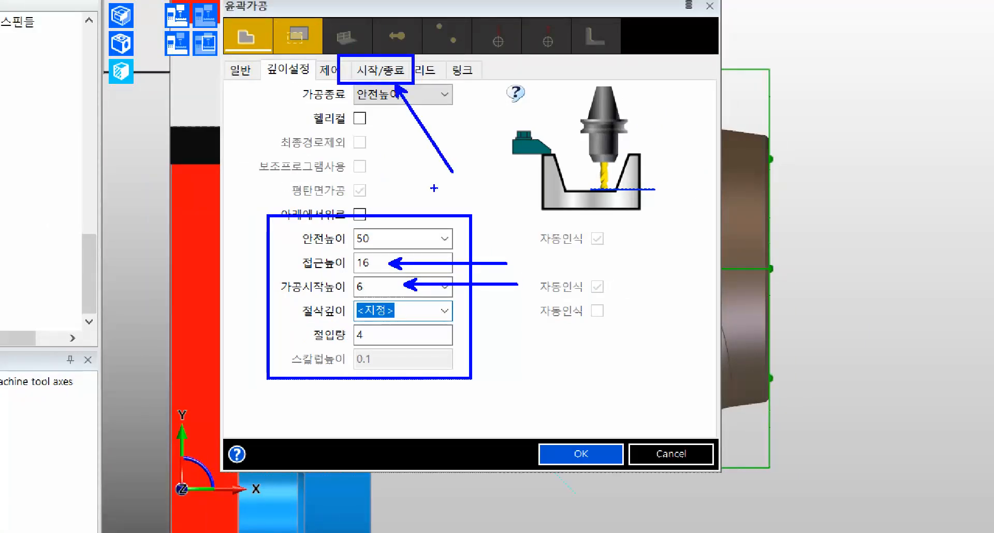
key(Escape)
Check the start (시작) and end (종료) extension values in the profile cycle's start/end settings
click(447, 220)
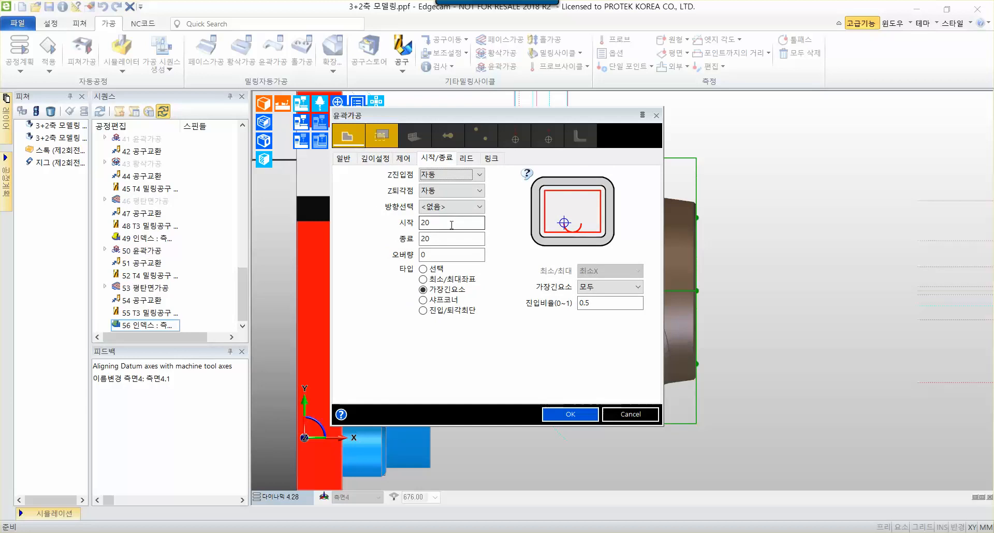
key(Tab)
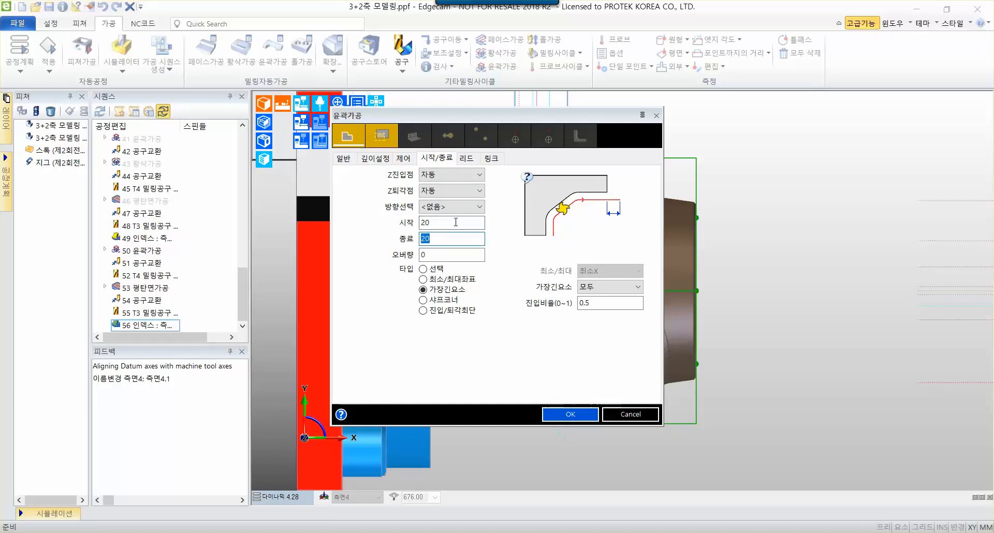
click(455, 223)
click(450, 237)
click(455, 222)
click(447, 237)
click(452, 222)
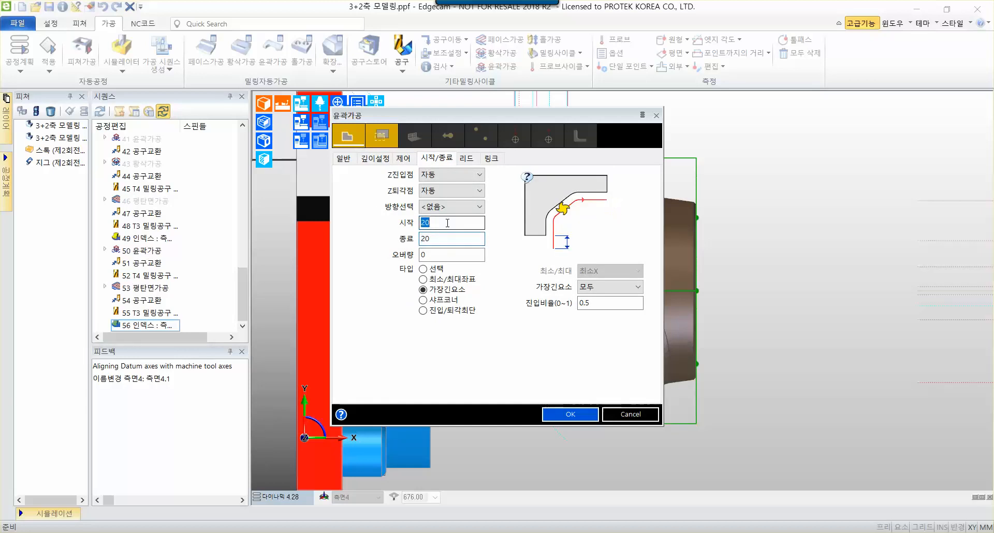
Check the lead settings and accept the profile cycle with a horizontal lead, 0 entry distance and 0 entry radius
click(466, 158)
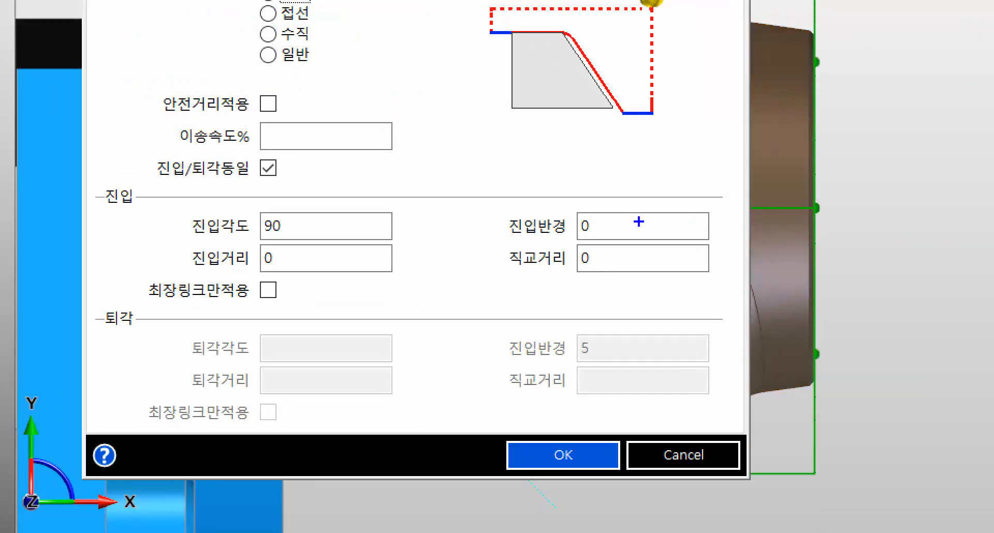
mouse_move(607, 222)
mouse_down()
mouse_move(584, 231)
mouse_move(591, 250)
mouse_up()
drag(293, 252, 263, 282)
drag(485, 426, 619, 510)
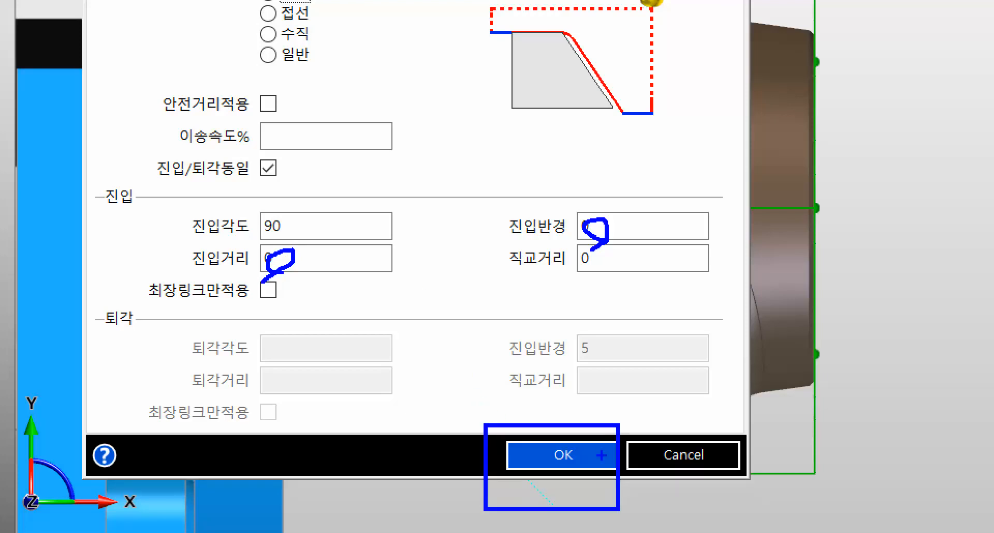
drag(596, 430, 784, 254)
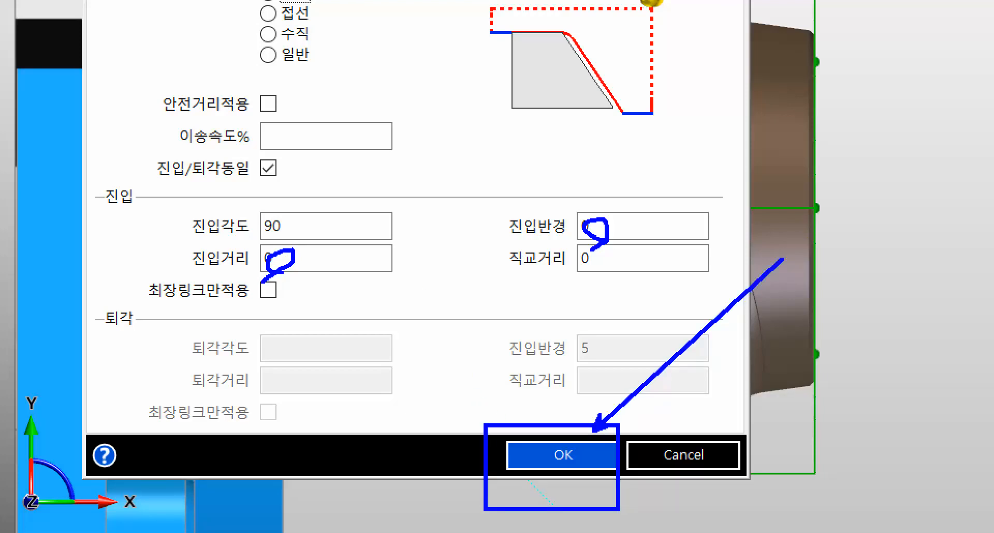
key(Escape)
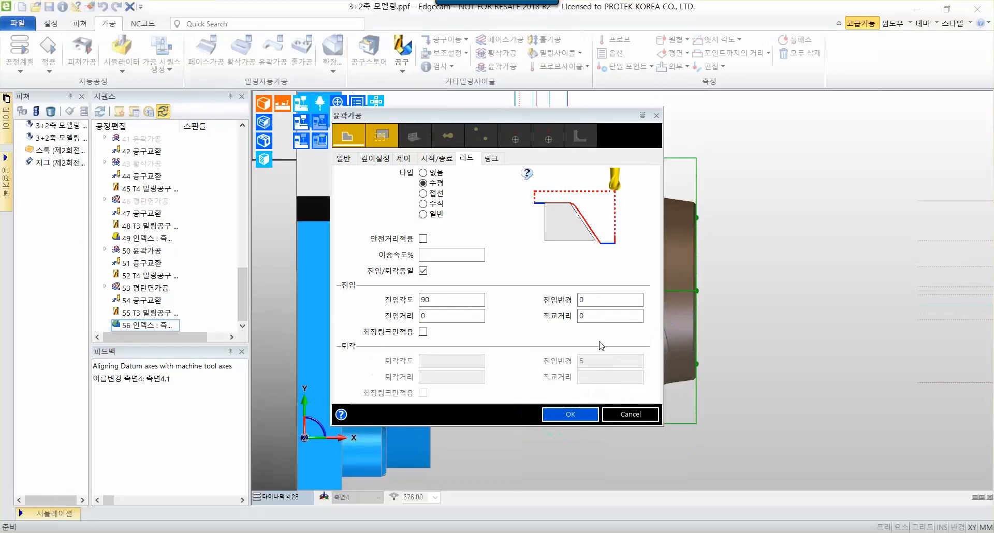
click(577, 417)
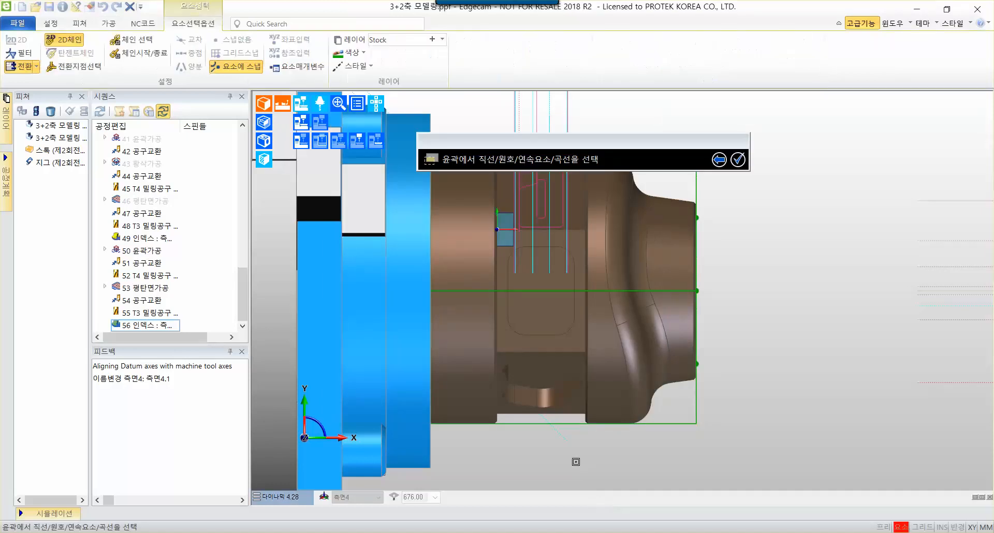
Select the long edge of the pocketed flat face that runs from the datum origin as the profile contour, and confirm it
scroll(568, 197, up, 4)
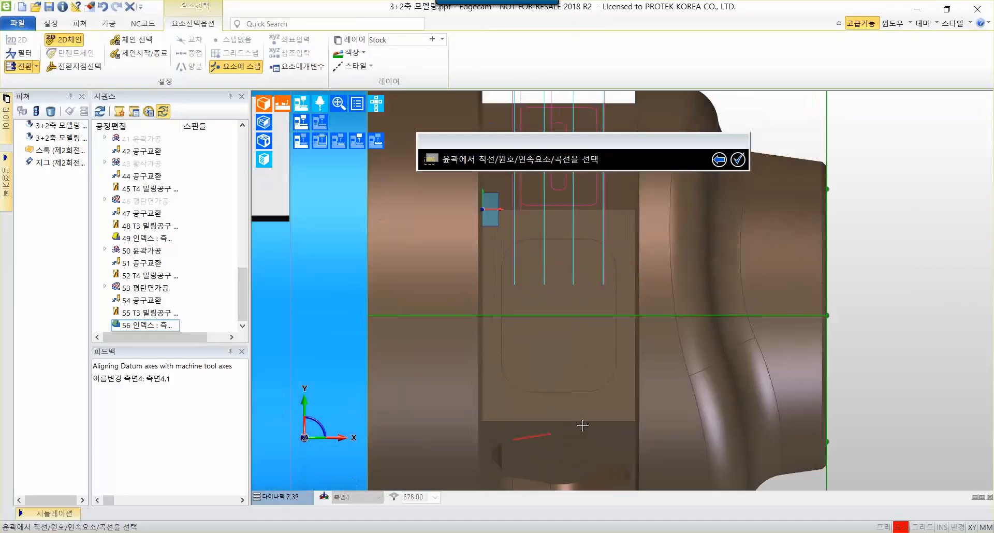
middle_drag(765, 286, 697, 283)
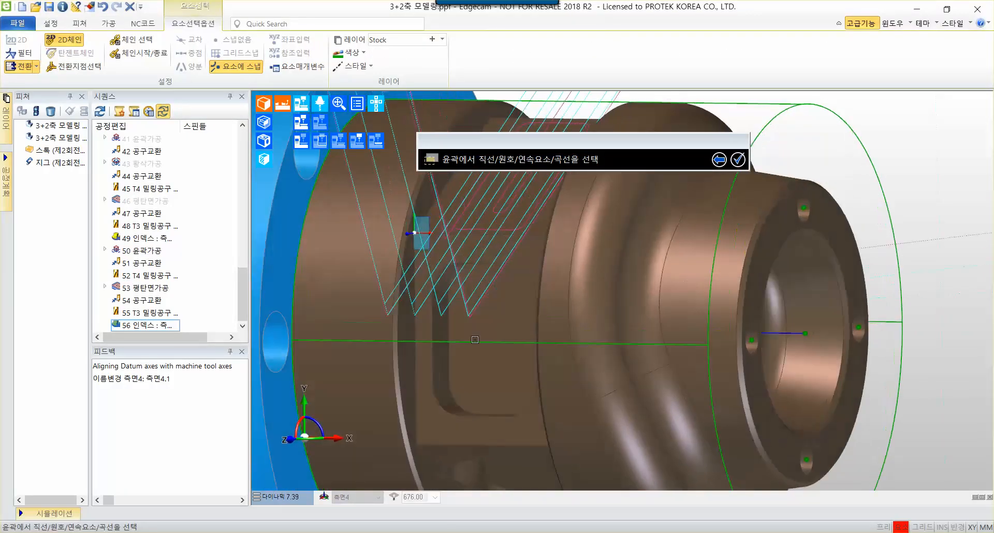
scroll(399, 367, up, 3)
scroll(435, 363, up, 3)
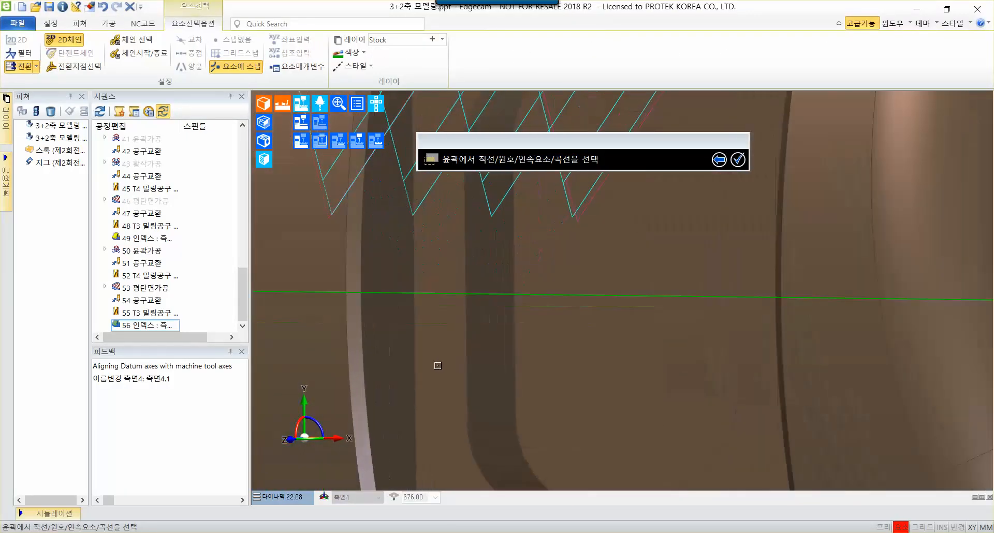
click(415, 346)
scroll(436, 333, down, 5)
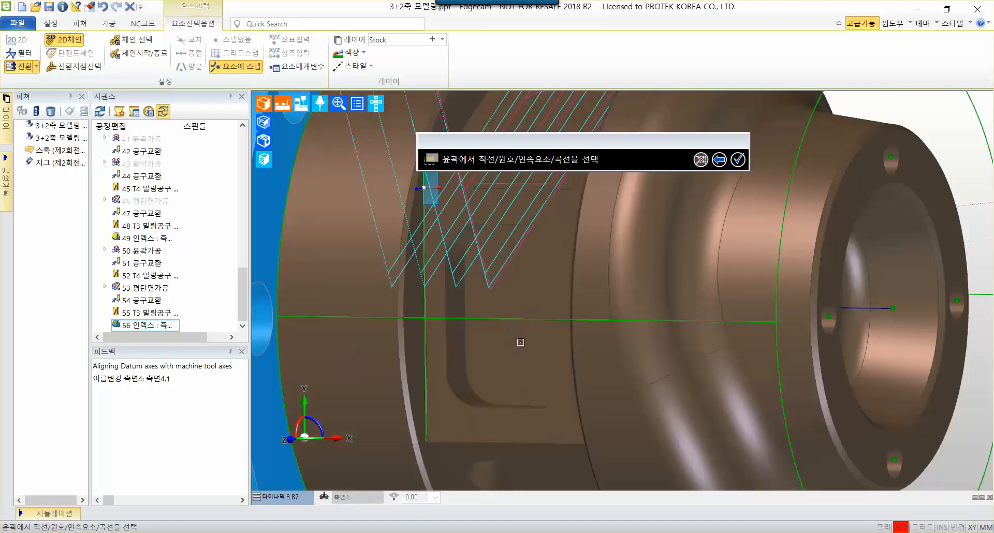
middle_drag(527, 342, 790, 274)
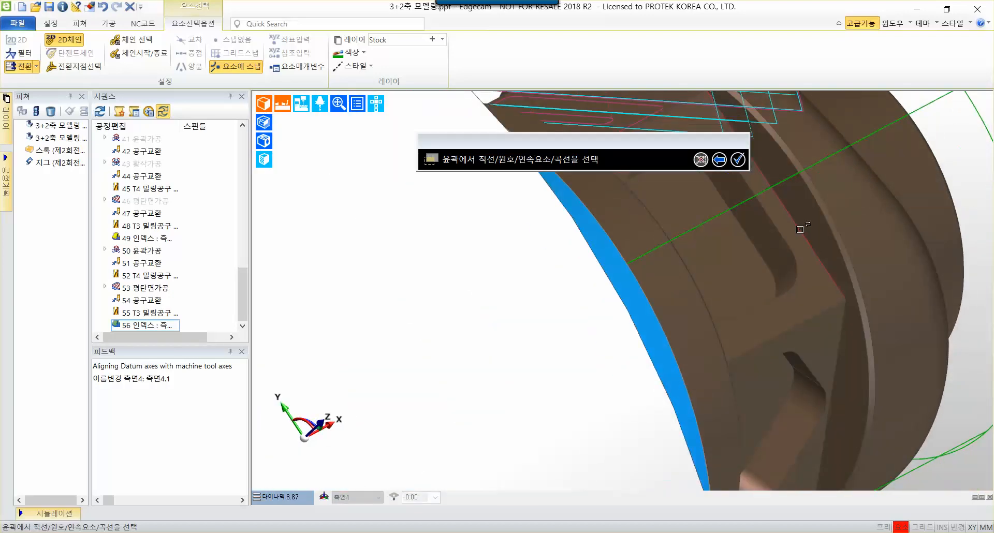
middle_drag(898, 244, 749, 277)
middle_drag(792, 306, 450, 292)
click(737, 159)
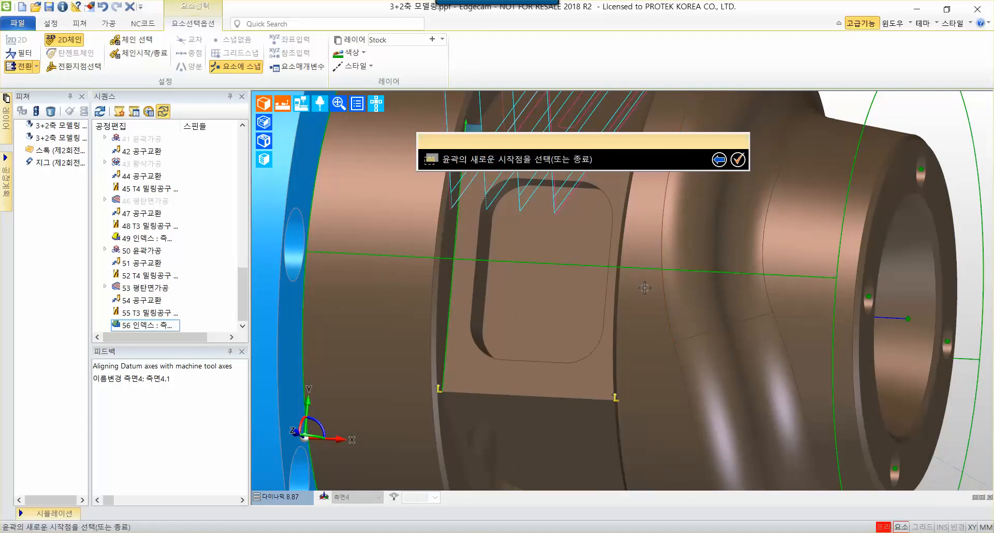
Set the contour's start point at the edge end on the datum origin, with machining on the flat-face side, and accept it
middle_drag(645, 288, 689, 343)
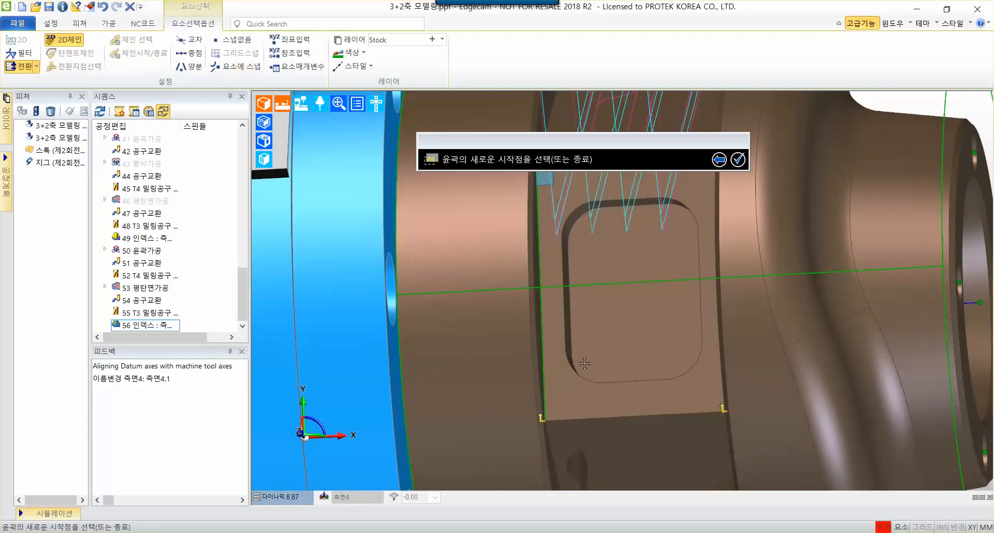
middle_drag(559, 387, 471, 418)
scroll(527, 294, up, 4)
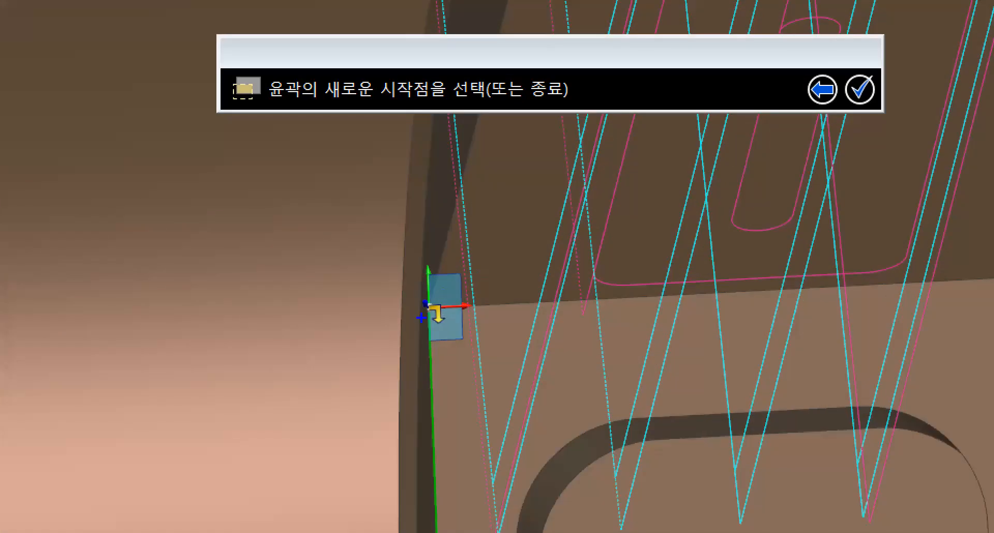
drag(422, 309, 499, 372)
mouse_move(469, 359)
mouse_down()
mouse_move(510, 417)
mouse_move(584, 313)
mouse_up()
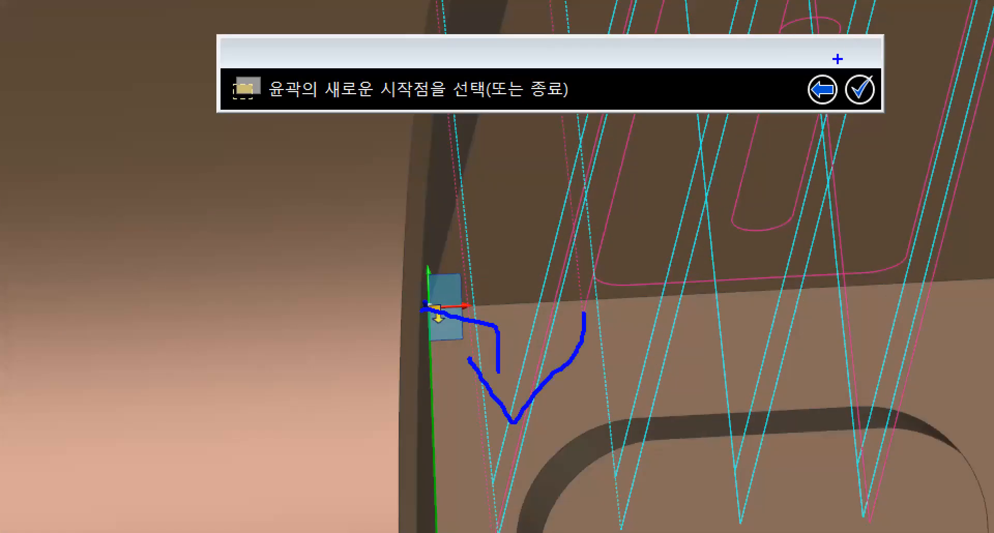
mouse_move(838, 59)
ctrl+mouse_down()
mouse_move(902, 111)
mouse_move(984, 220)
ctrl+mouse_up()
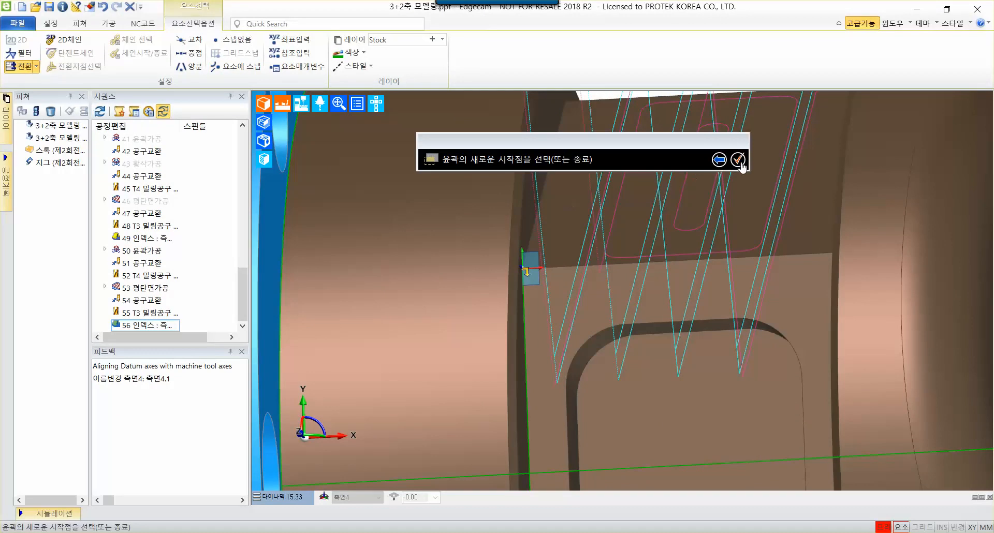
click(860, 90)
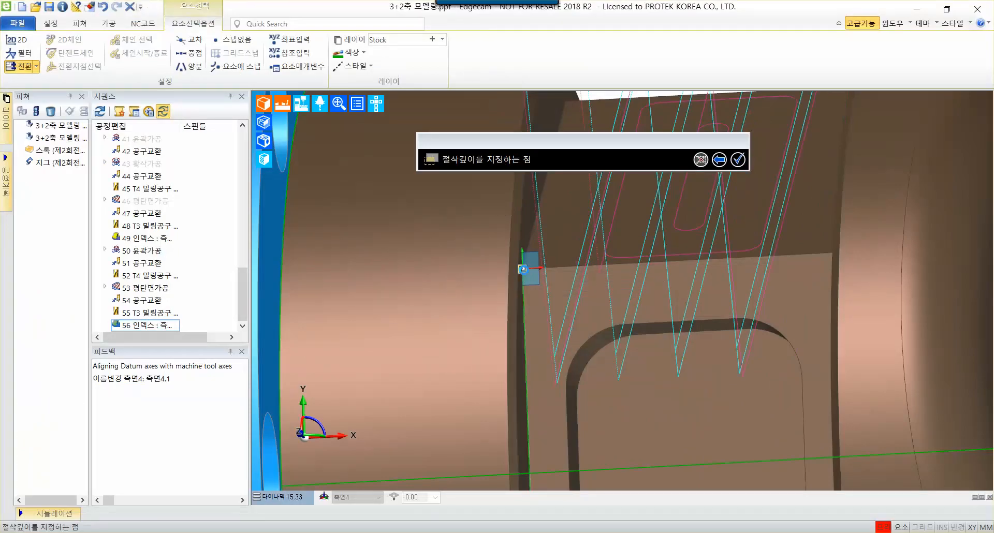
Generate the profile cycle with its cutting depth picked at the edge corner on the datum and no boundary, and inspect its toolpath
click(493, 283)
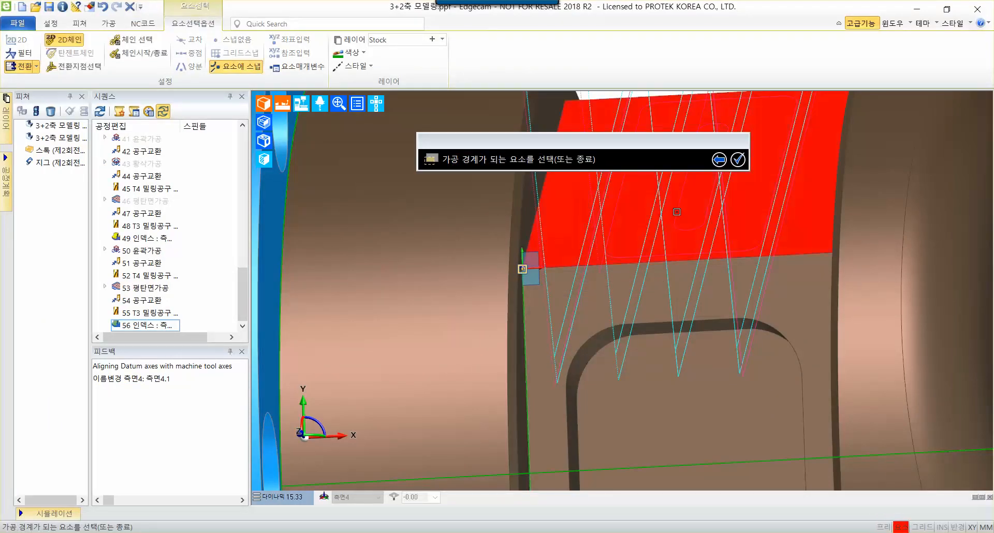
click(738, 160)
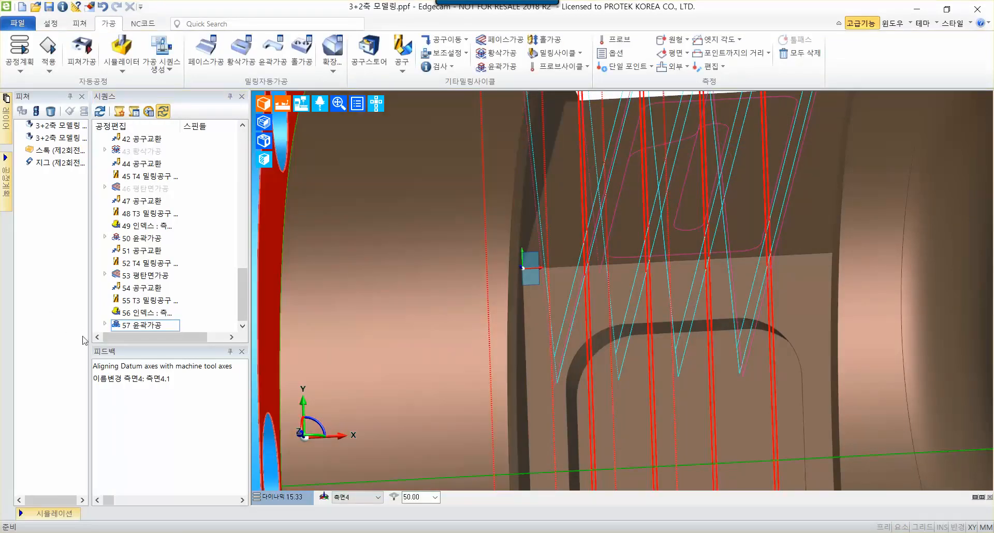
double_click(154, 325)
scroll(615, 269, down, 3)
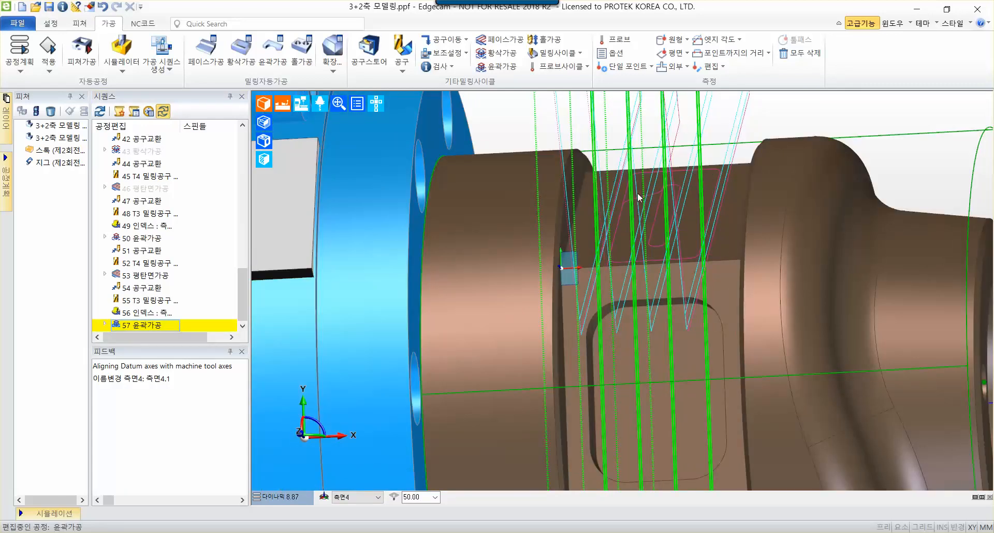
middle_drag(640, 198, 751, 254)
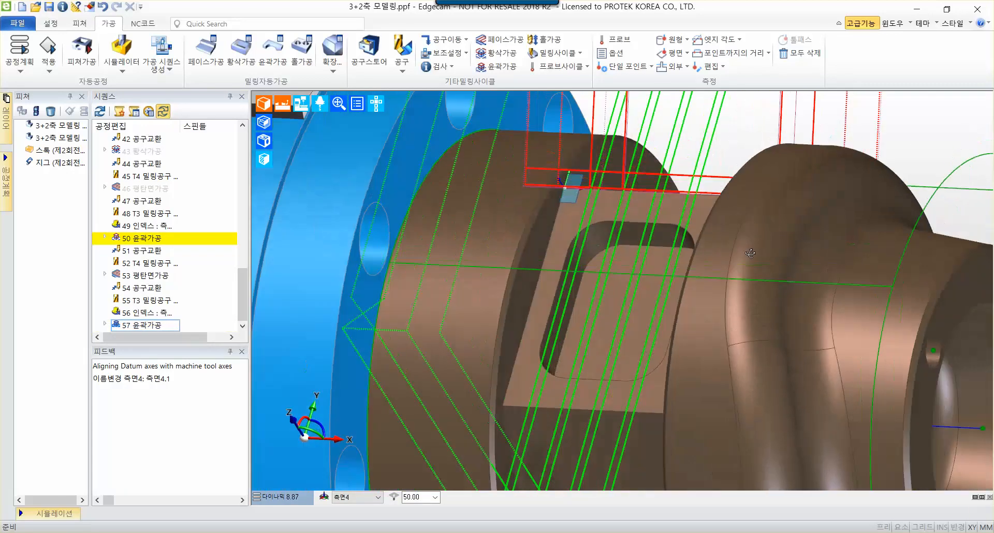
scroll(644, 319, up, 4)
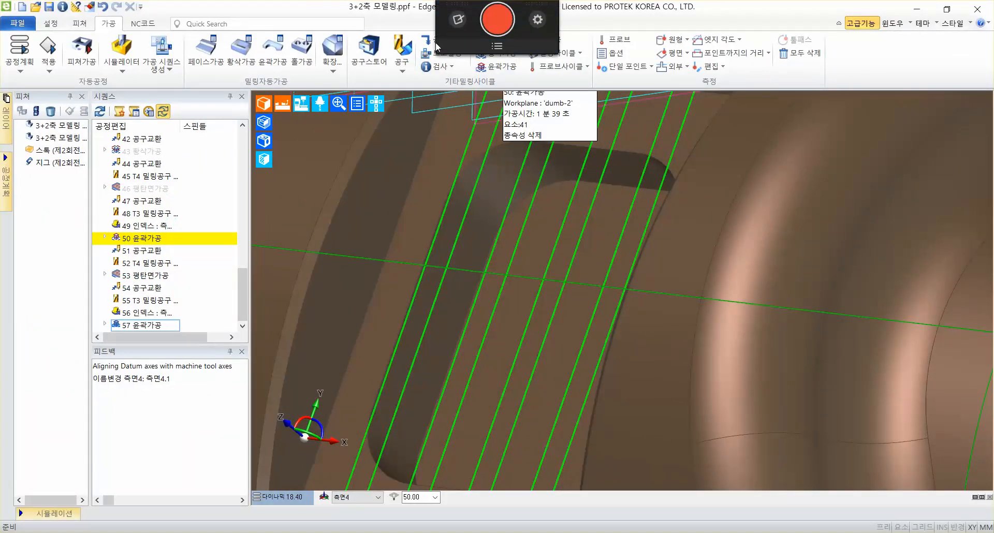
Add a tool change move (공구교환) after the profile cycle with Z as the priority axis
click(427, 41)
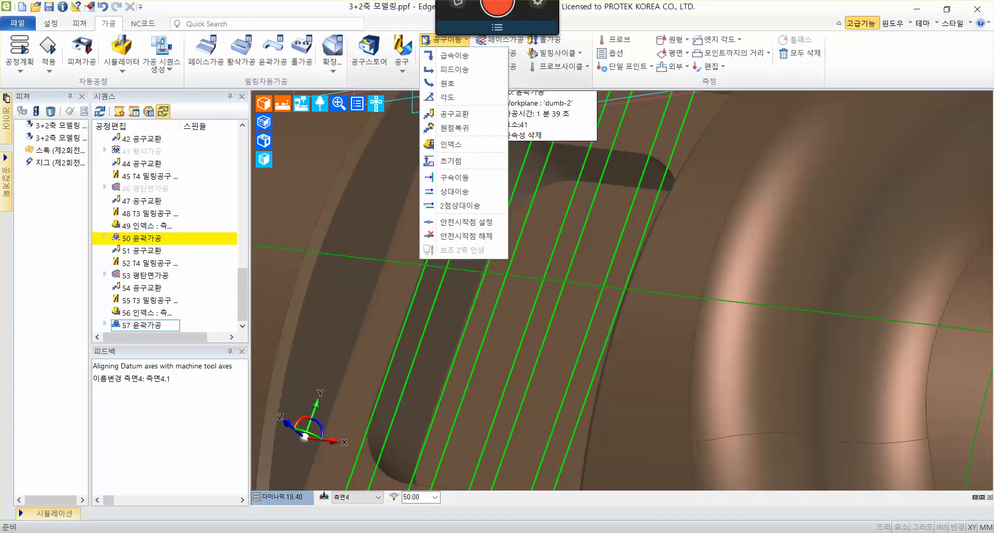
click(449, 116)
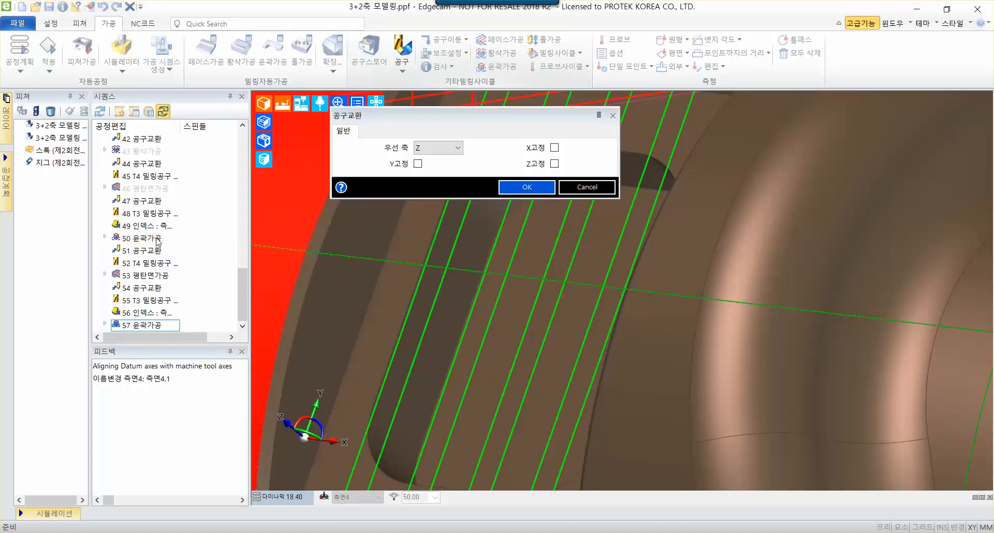
click(520, 190)
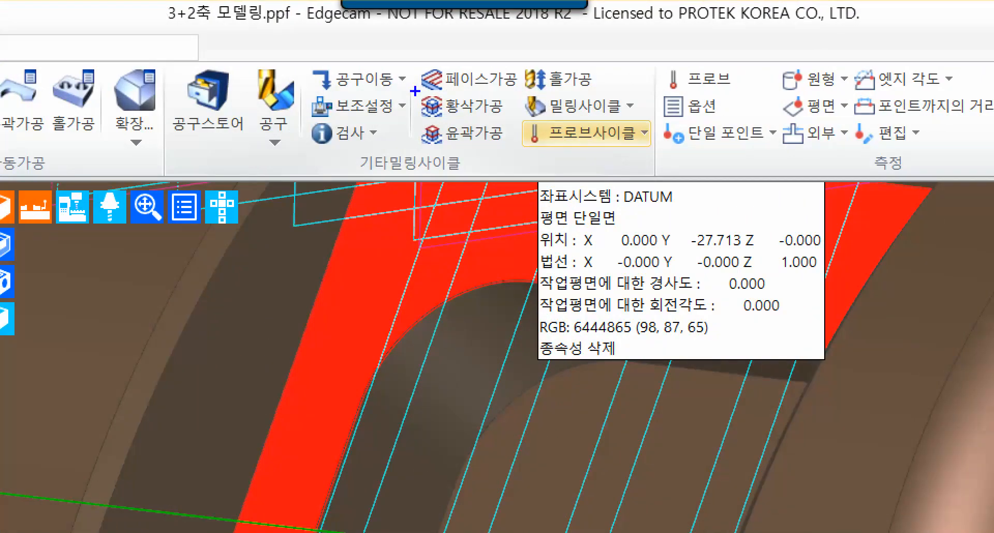
Start a roughing cycle (황삭가공) on the solid model with 0.2 stock allowance, 0.2 Z allowance, 50% pitch and 윤곽 as stock type
mouse_move(408, 87)
mouse_down()
mouse_move(520, 124)
mouse_move(591, 286)
mouse_up()
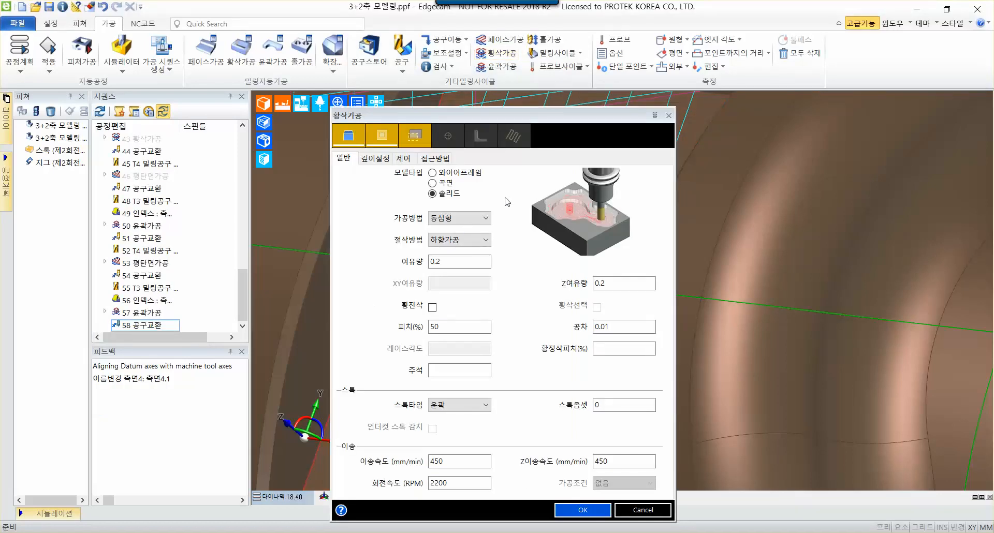
click(444, 261)
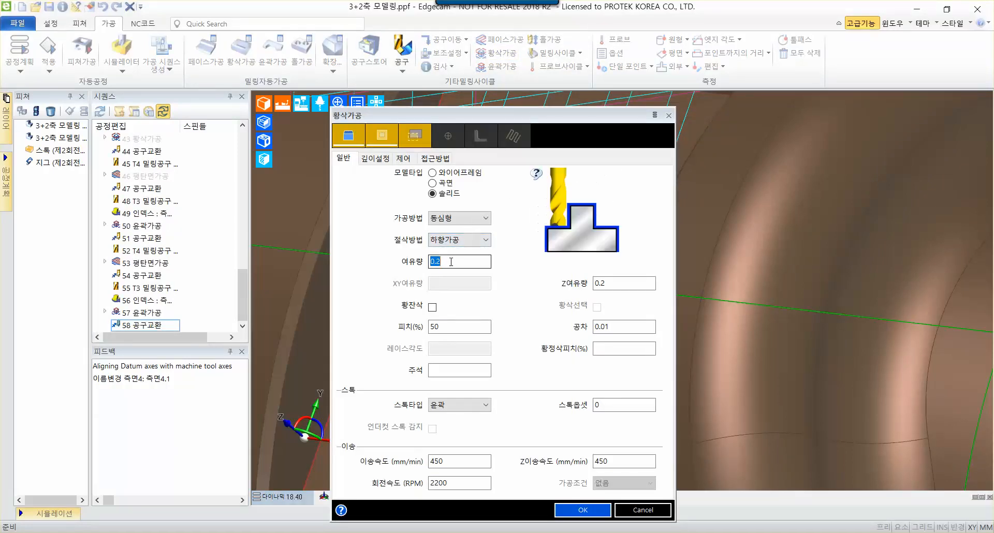
click(631, 283)
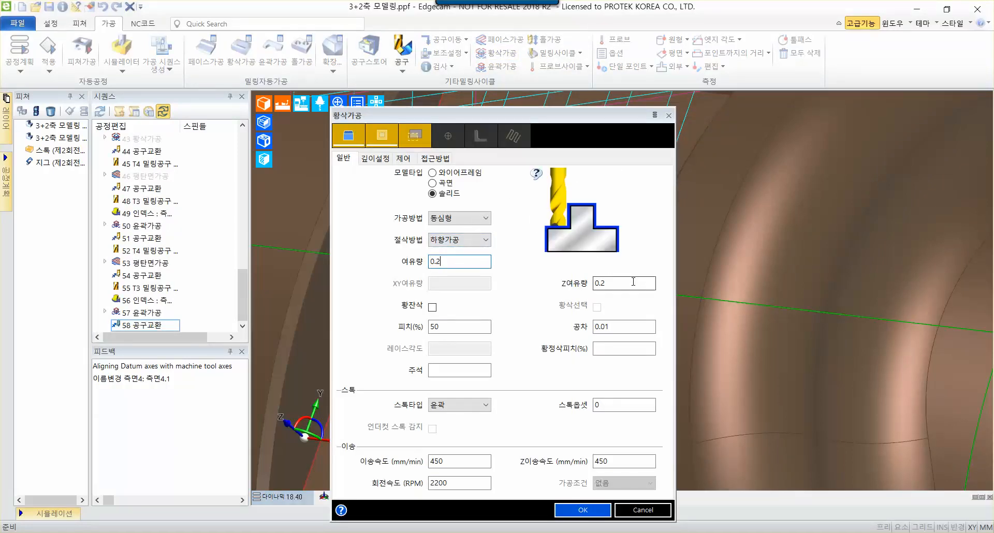
click(469, 327)
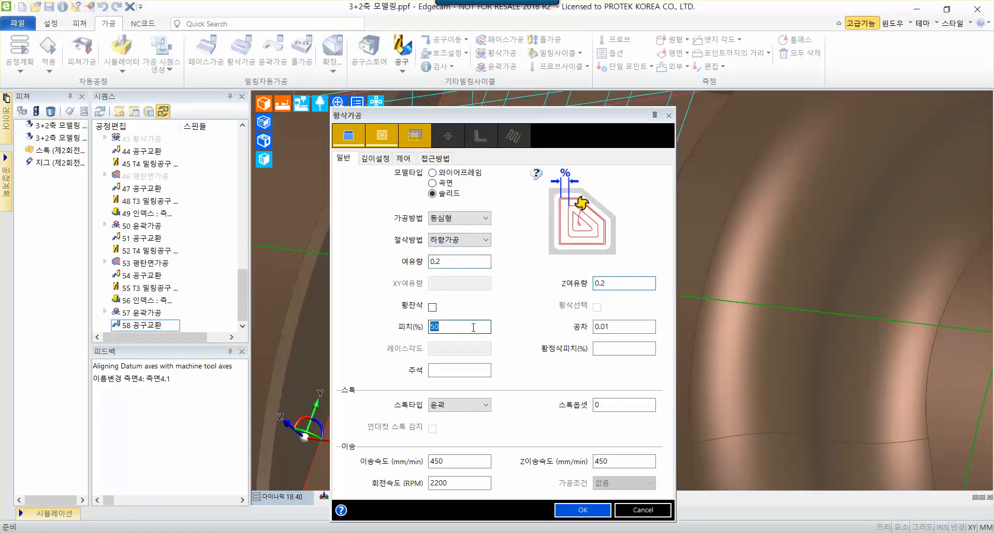
click(462, 409)
click(463, 408)
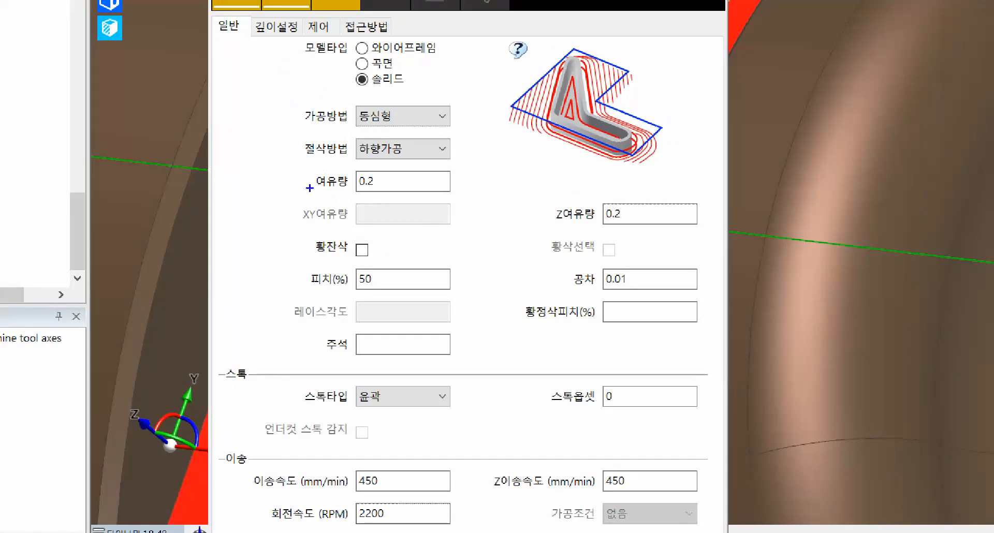
drag(309, 188, 452, 188)
drag(553, 230, 699, 232)
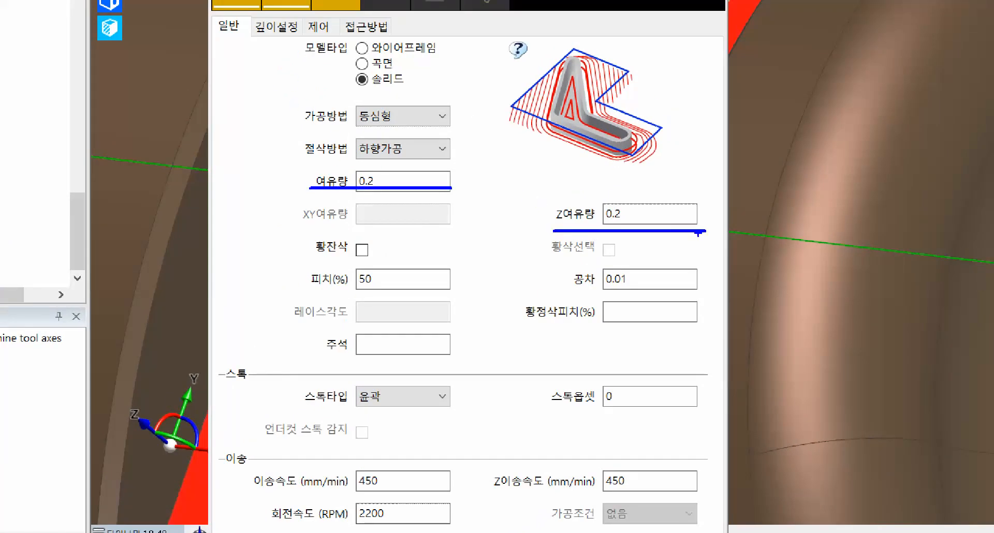
drag(297, 286, 490, 287)
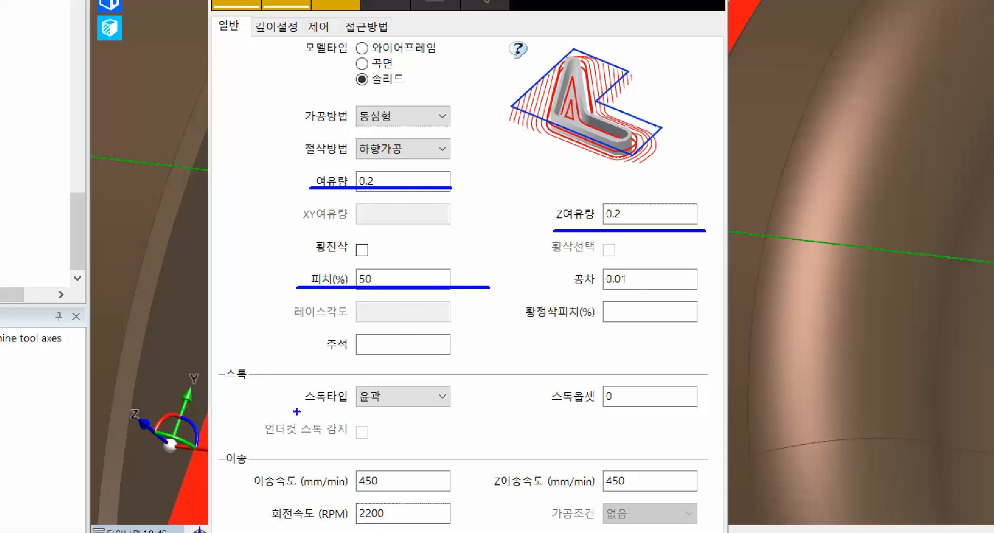
drag(289, 413, 430, 414)
mouse_move(247, 450)
mouse_down()
mouse_move(662, 532)
mouse_move(708, 532)
mouse_up()
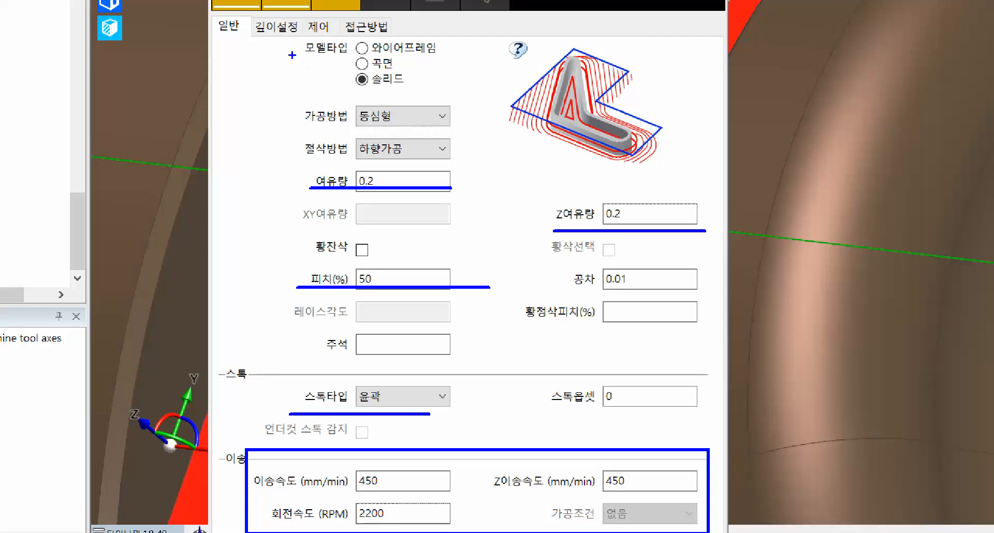
mouse_move(252, 11)
mouse_down()
mouse_move(347, 38)
mouse_move(291, 51)
mouse_move(363, 153)
mouse_up()
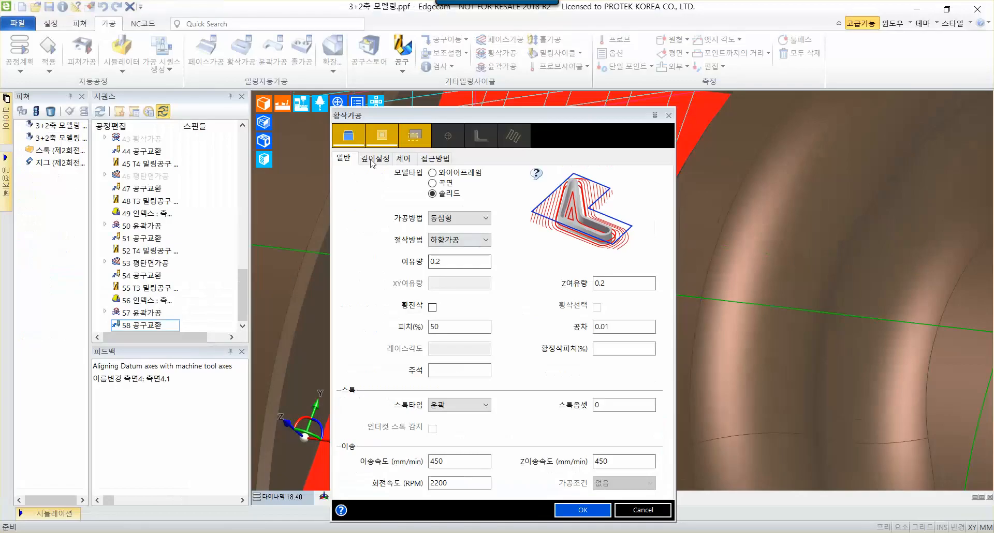
Set the roughing depths to a start height of 0, a cutting depth specified by picking (지정) and a cut increment of 4
click(274, 30)
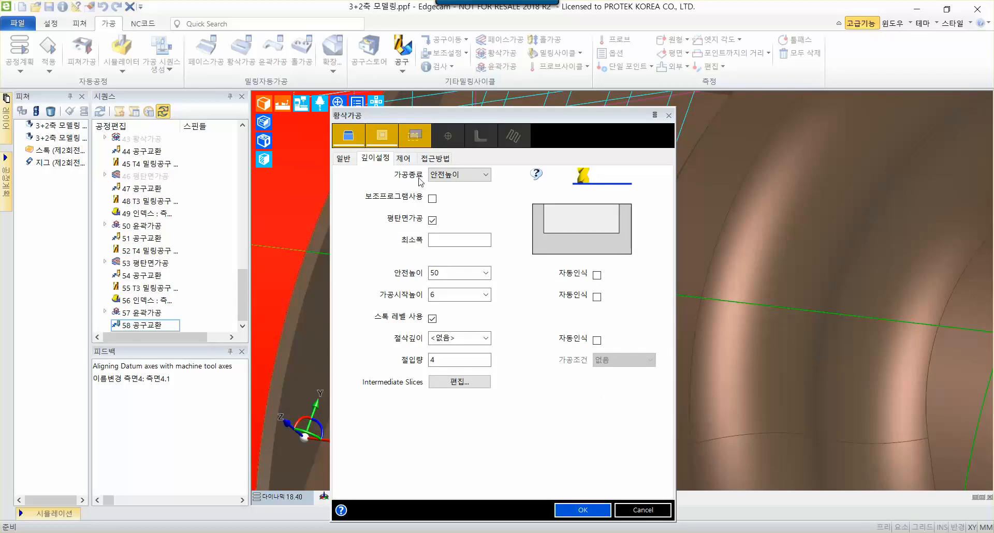
click(445, 294)
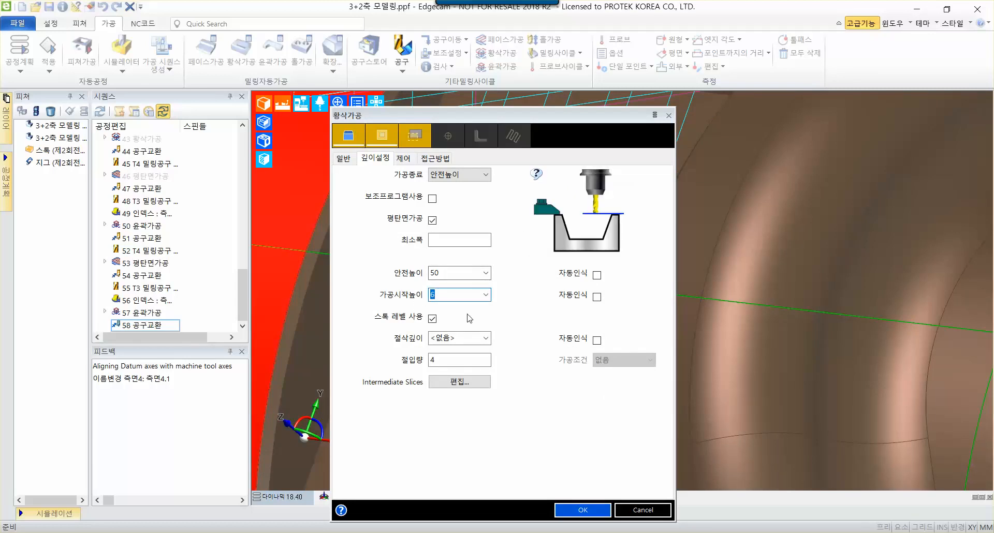
click(484, 342)
click(465, 361)
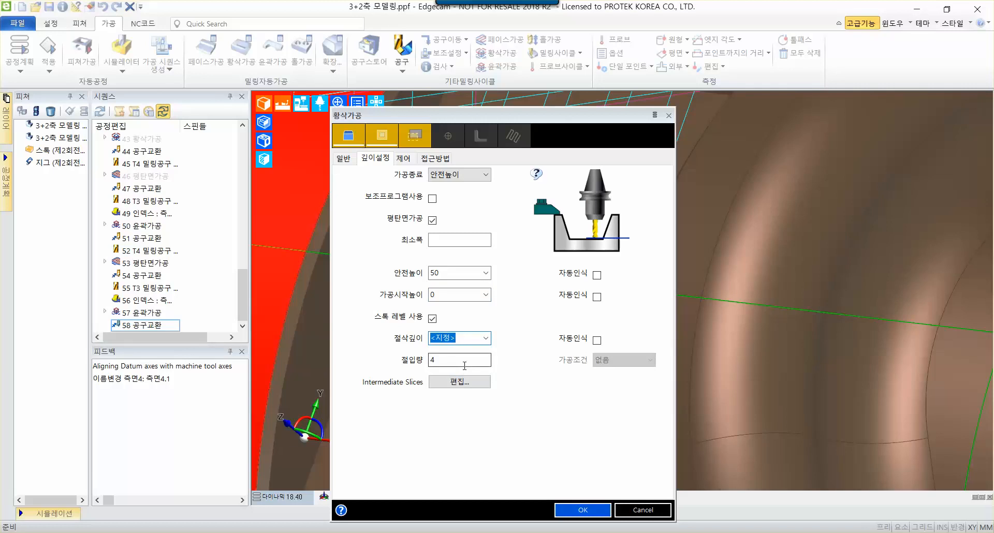
click(465, 364)
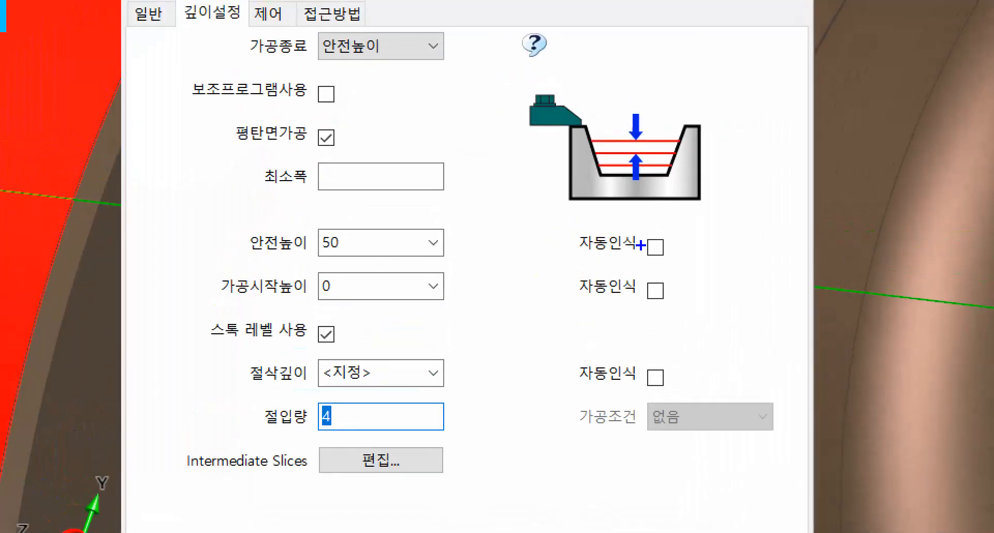
drag(611, 262, 578, 335)
drag(575, 259, 596, 296)
drag(655, 292, 709, 403)
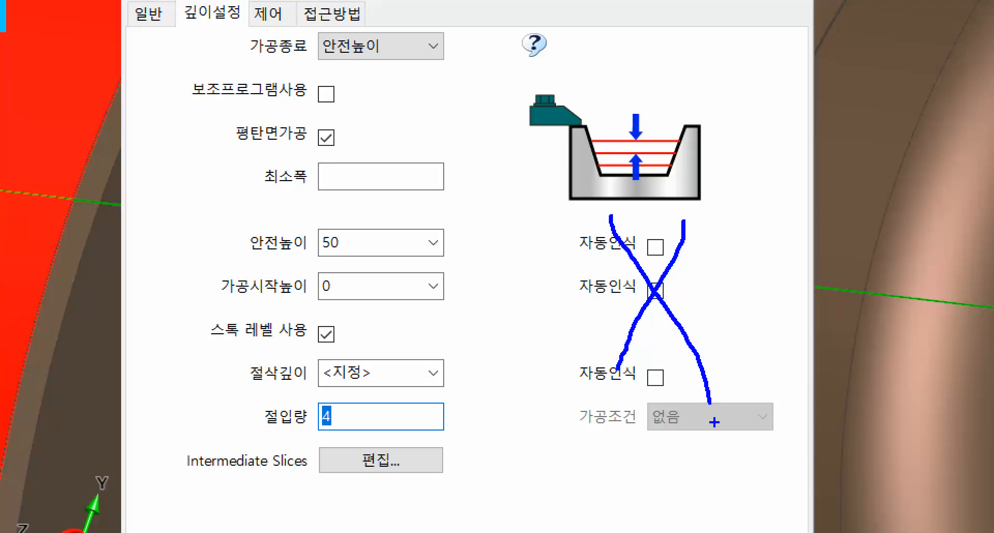
mouse_move(137, 196)
mouse_down()
mouse_move(455, 344)
mouse_move(498, 438)
mouse_up()
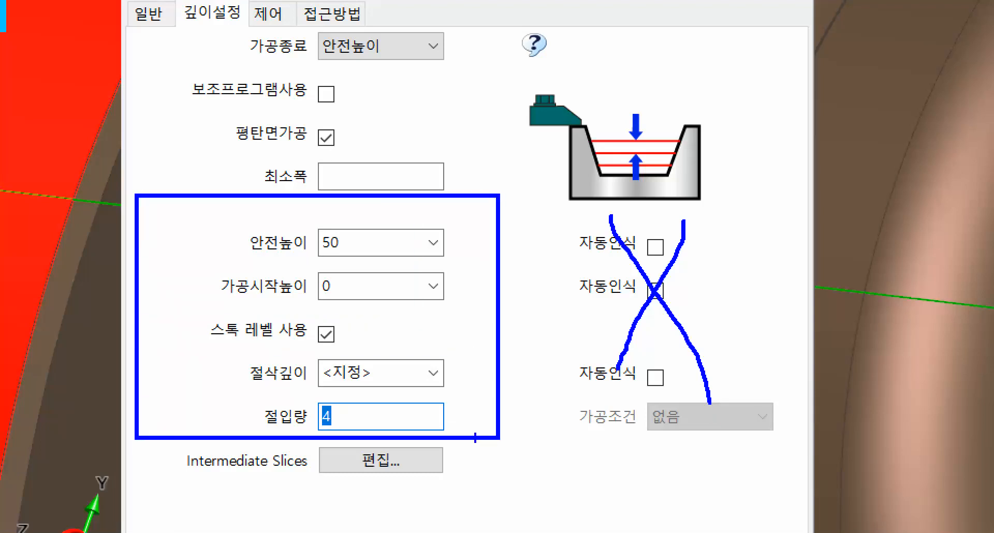
drag(233, 391, 465, 390)
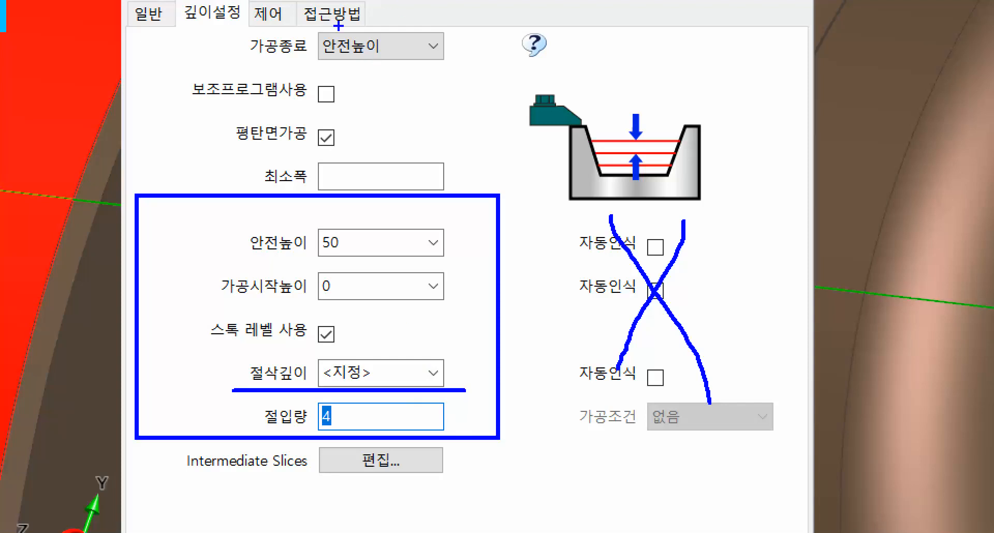
drag(299, 2, 559, 93)
key(Escape)
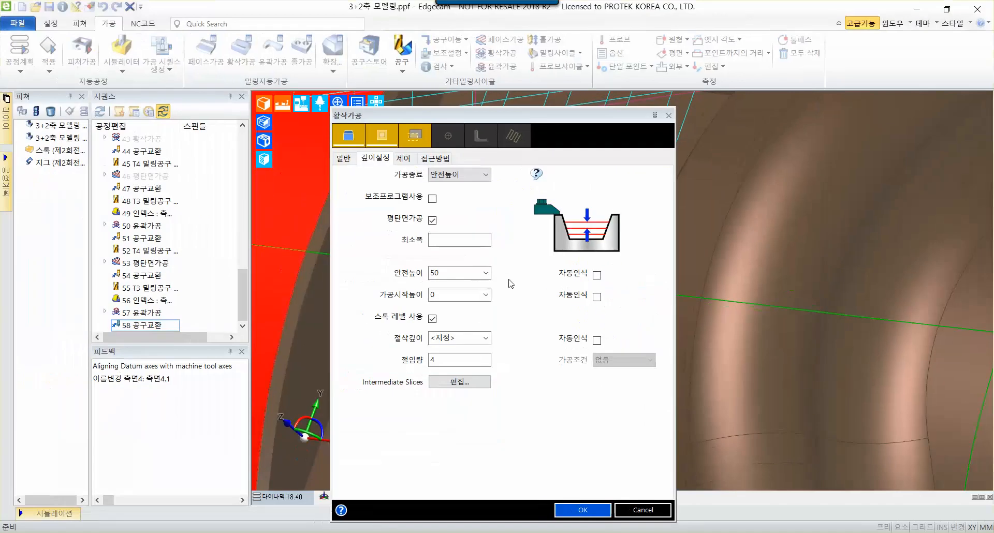
Use a ramp approach (램프) with a ramp angle of 3 and accept the roughing parameters
click(436, 158)
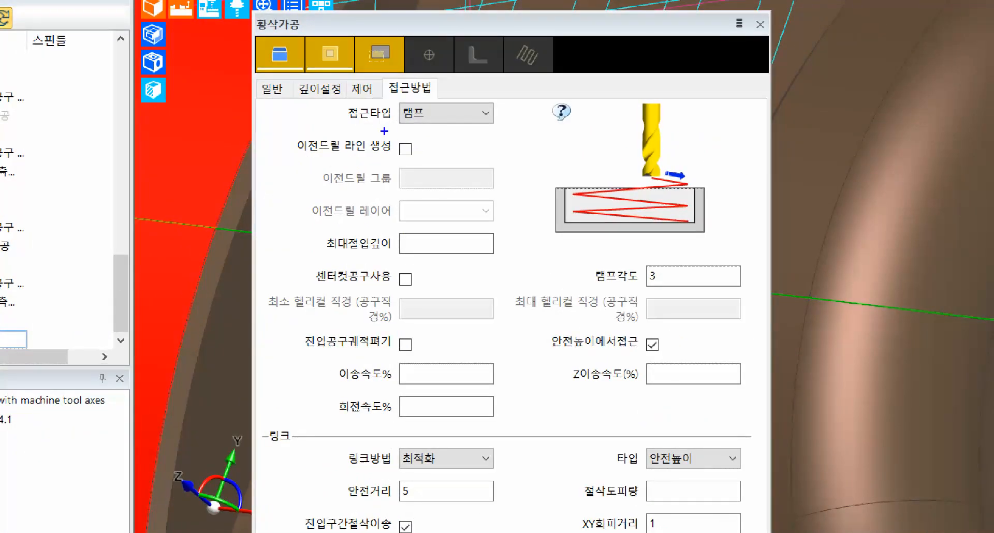
drag(365, 126, 469, 126)
drag(592, 290, 753, 290)
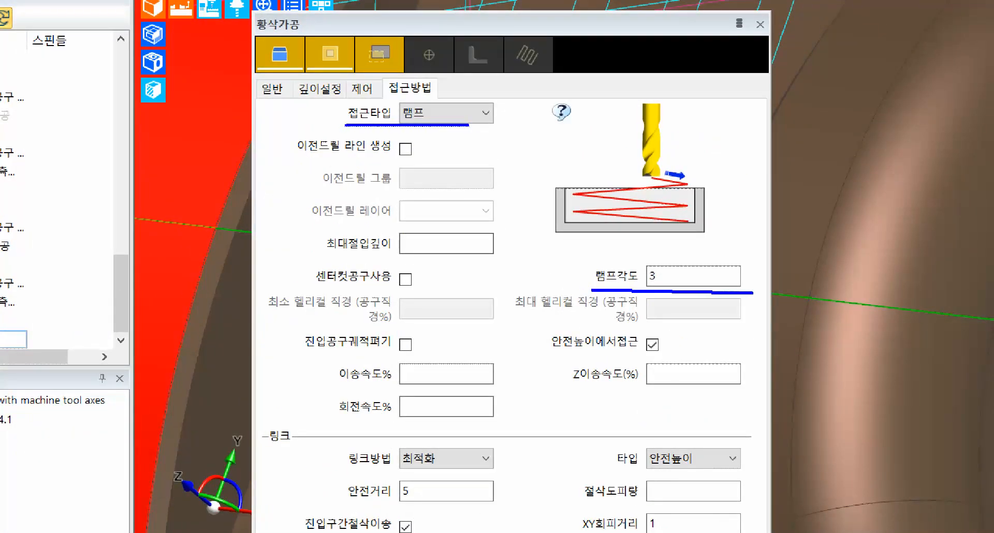
mouse_move(294, 503)
mouse_down()
mouse_move(344, 532)
mouse_move(446, 532)
mouse_move(475, 467)
mouse_move(531, 423)
mouse_up()
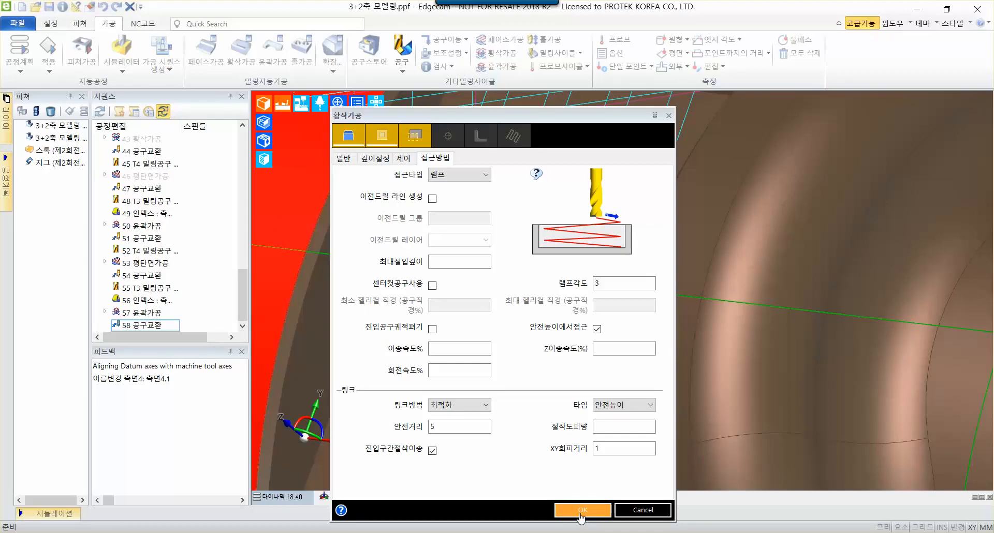
click(581, 515)
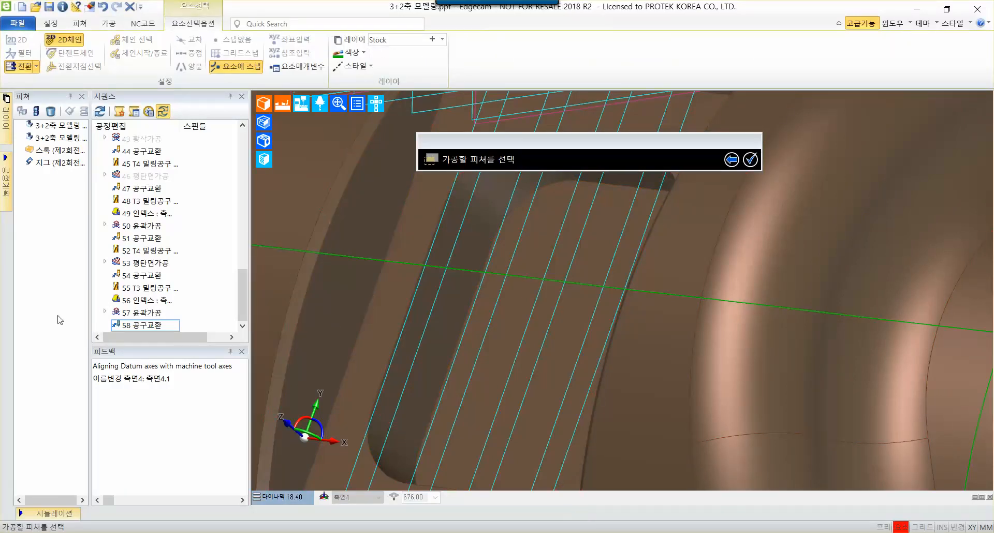
Choose the part solid as the feature to rough and specify the cutting depth at the corner point of the pocket floor edge
click(824, 232)
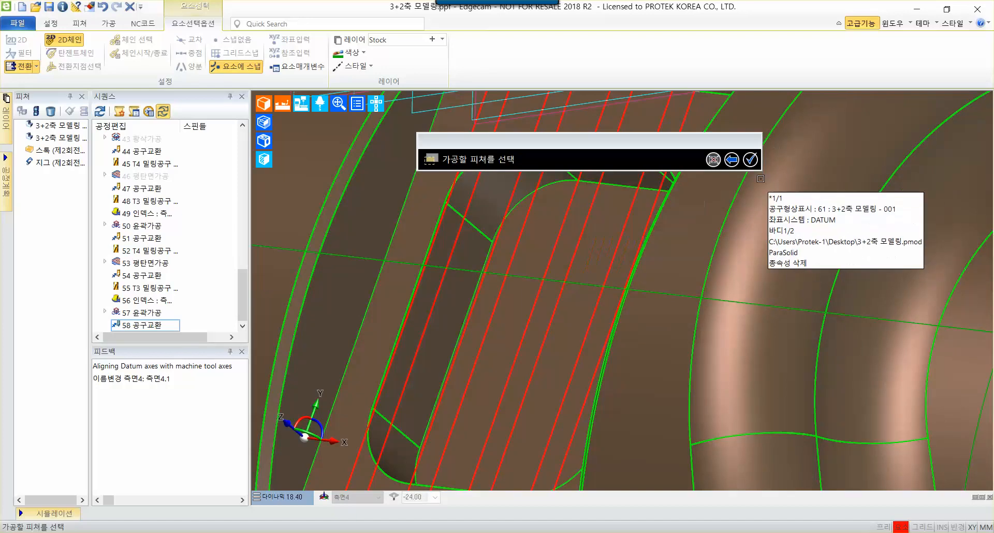
click(751, 160)
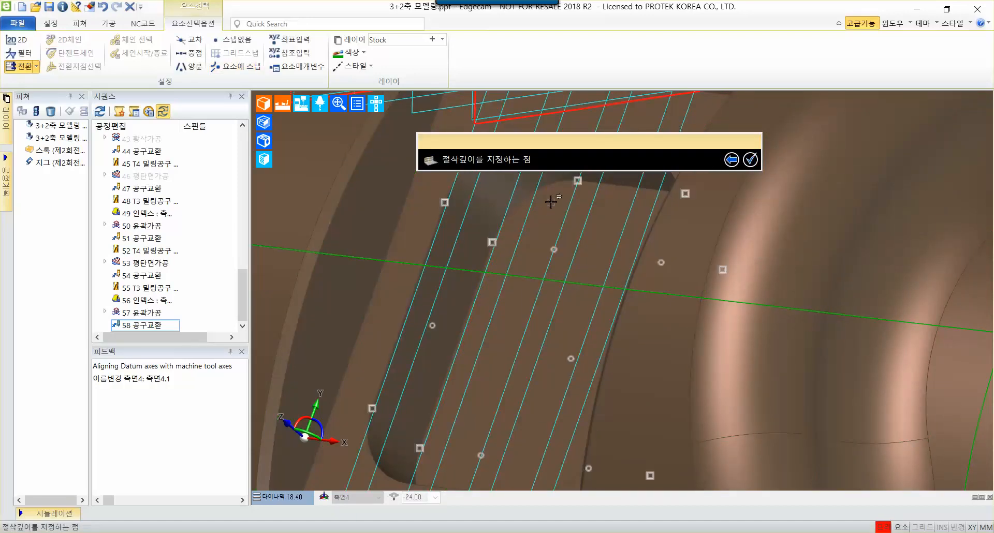
scroll(414, 269, up, 3)
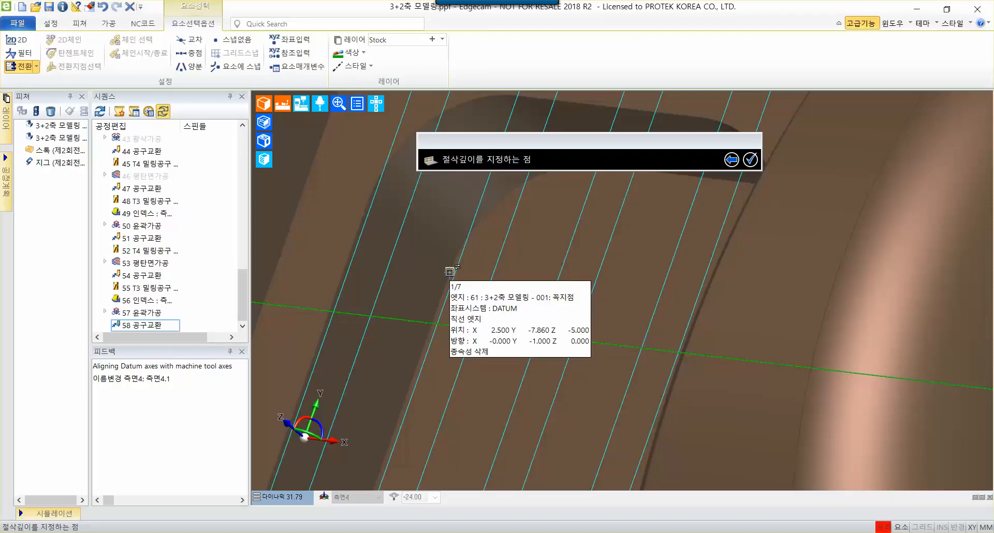
click(450, 272)
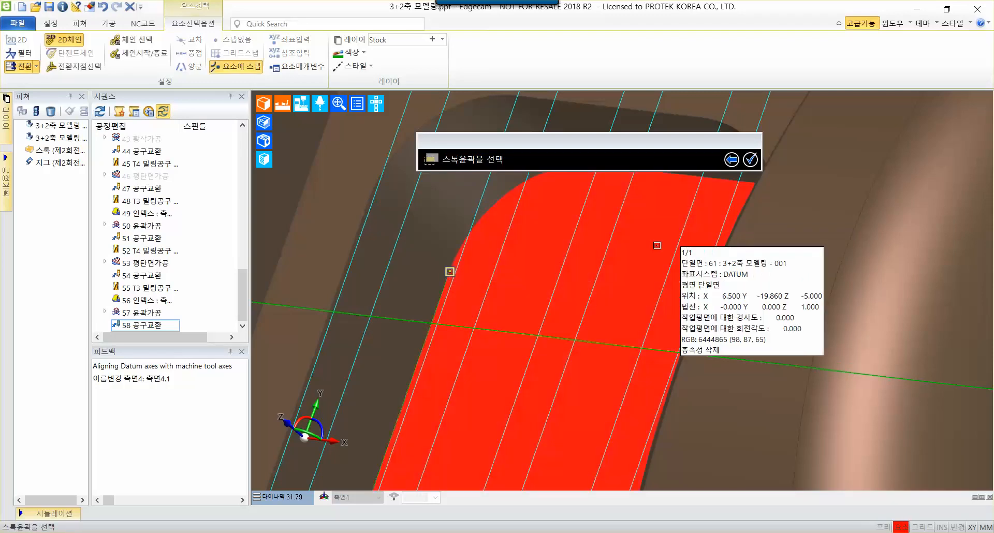
Select the closed inner loop around the pocket's upper rim as the stock contour
scroll(403, 232, down, 2)
middle_drag(483, 219, 464, 326)
mouse_move(439, 249)
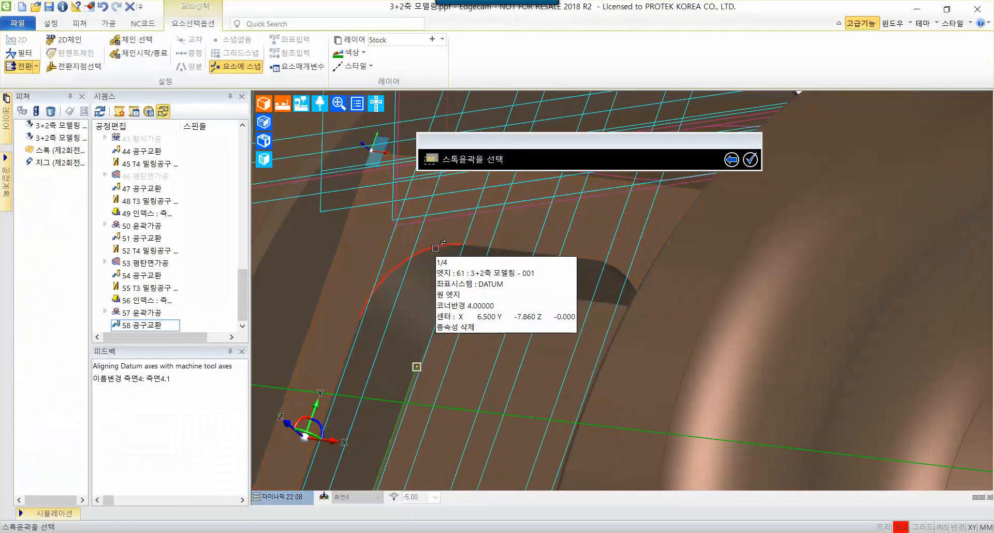
right_click(492, 277)
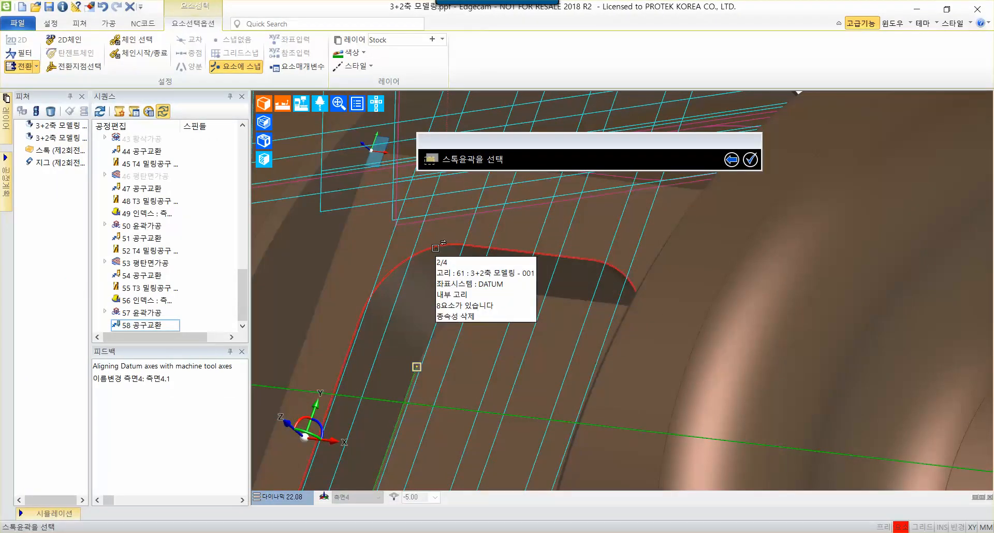
middle_drag(435, 248, 443, 216)
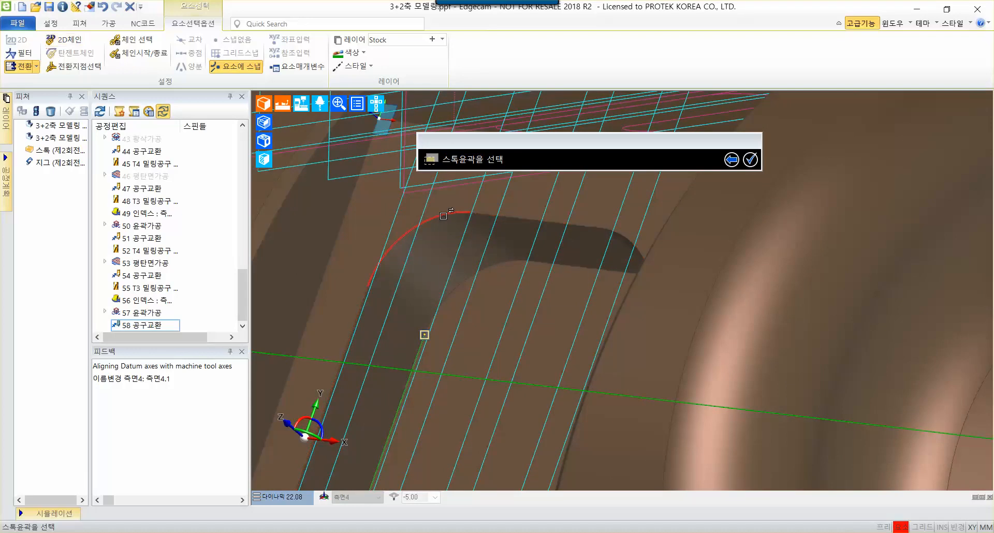
right_click(443, 216)
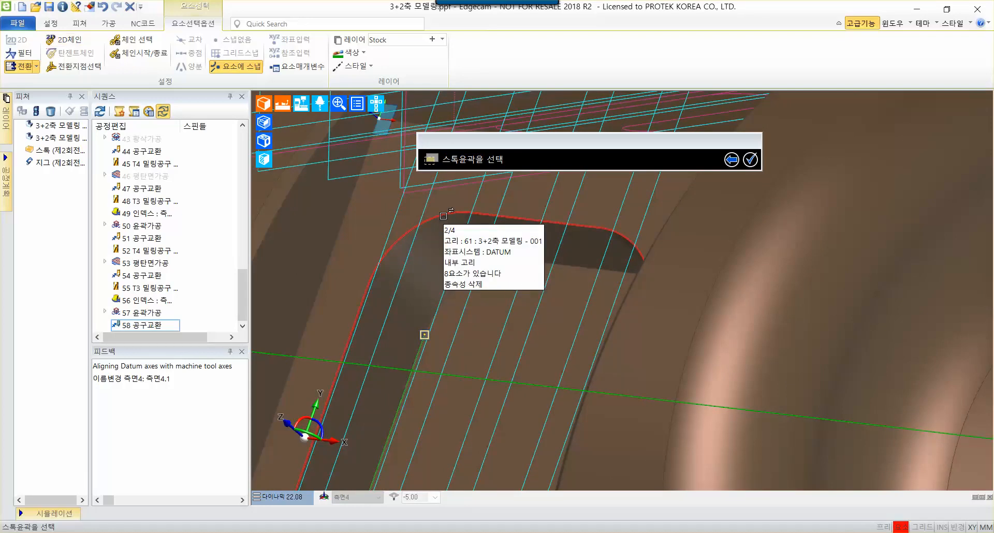
click(444, 216)
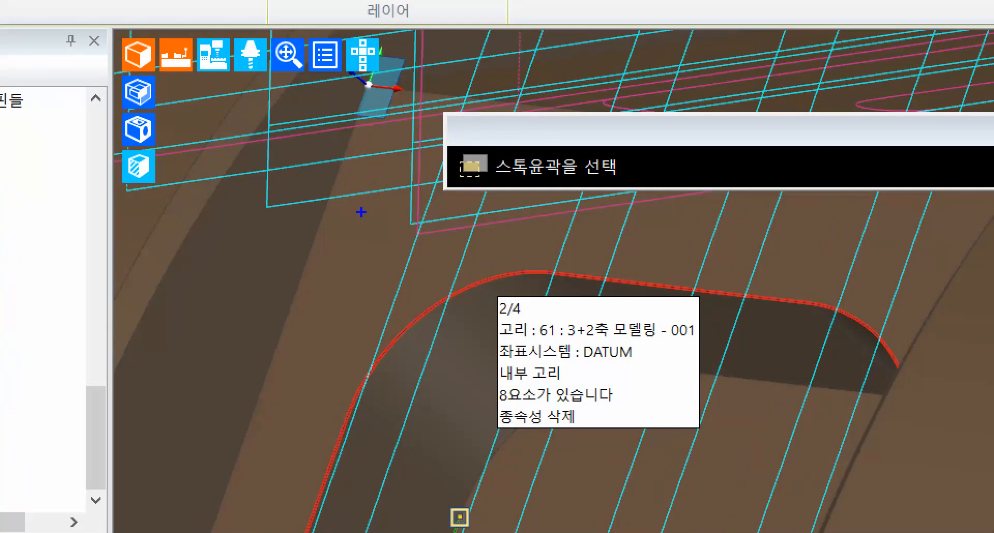
mouse_move(265, 246)
mouse_down()
mouse_move(251, 262)
mouse_move(291, 298)
mouse_move(242, 317)
mouse_up()
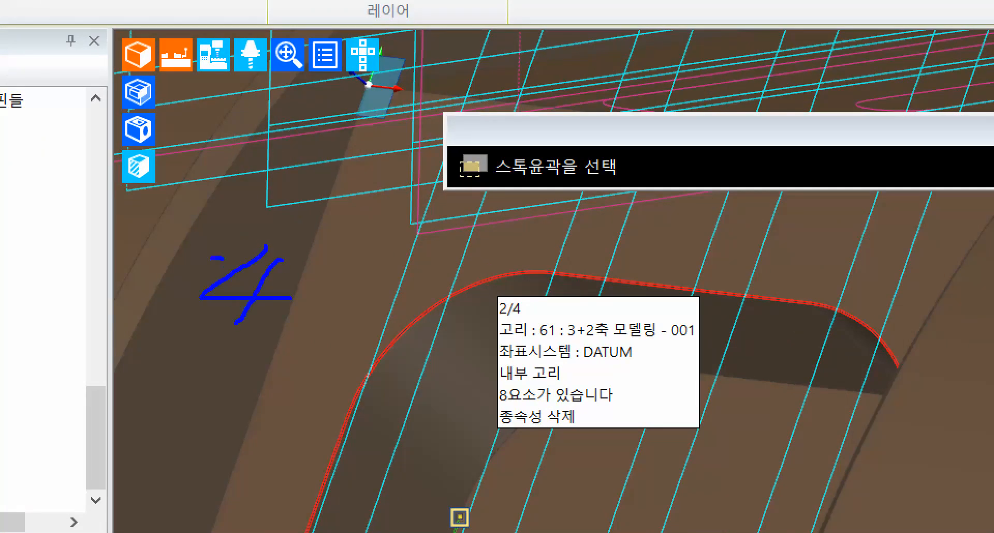
drag(175, 271, 148, 322)
mouse_move(93, 260)
mouse_down()
mouse_move(90, 311)
mouse_move(127, 315)
mouse_up()
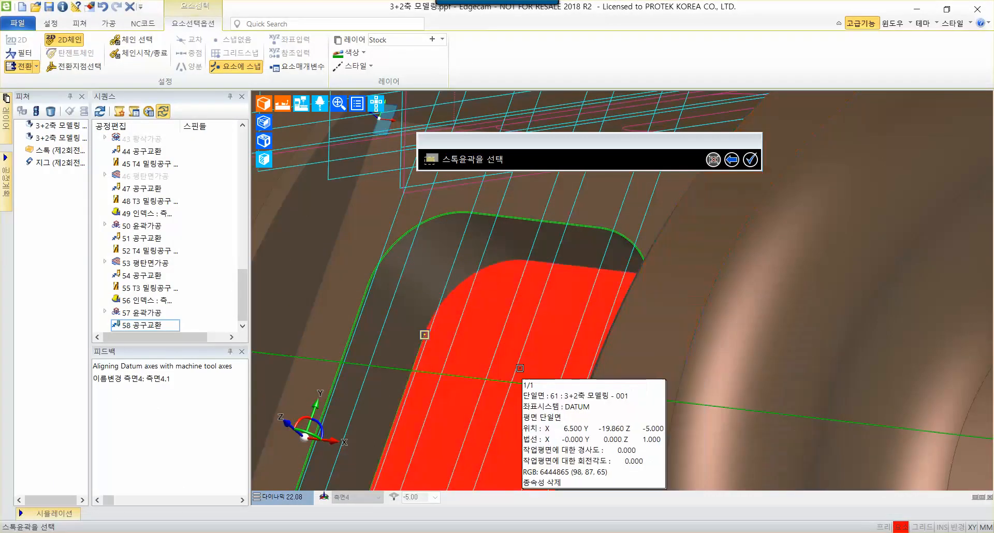
Check the selected pocket rim loop all the way around and accept it as the stock contour
scroll(618, 502, down, 4)
middle_drag(715, 467, 810, 471)
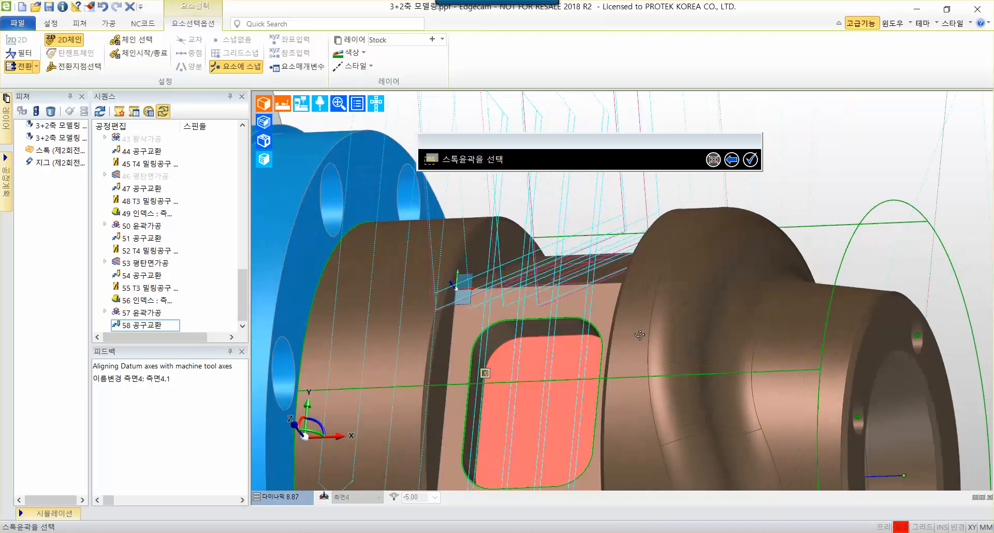
middle_drag(640, 336, 621, 340)
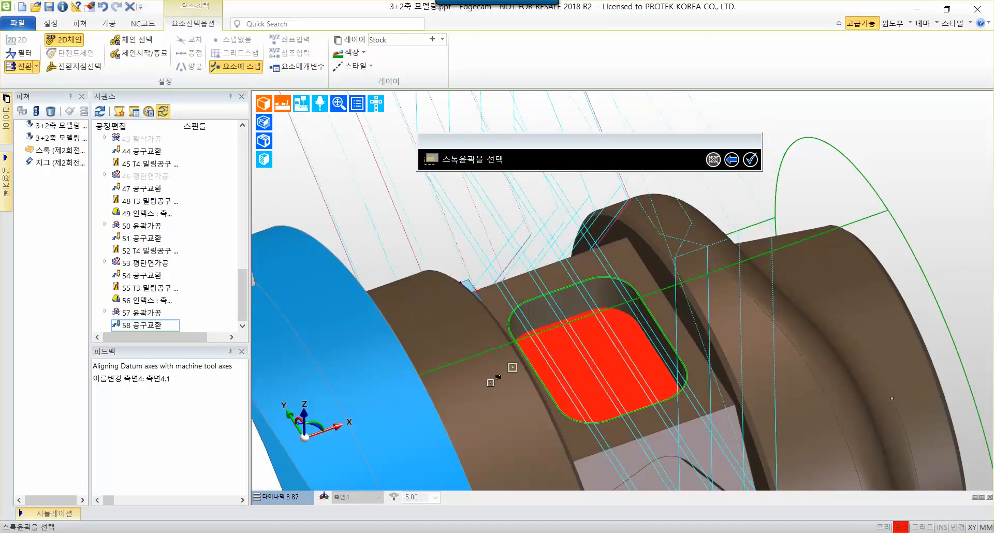
scroll(622, 370, up, 3)
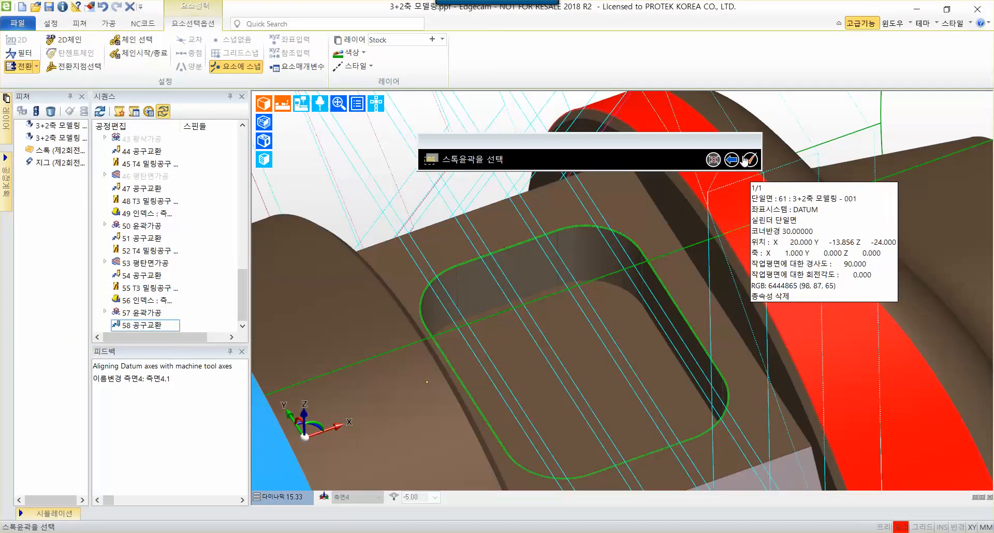
click(748, 160)
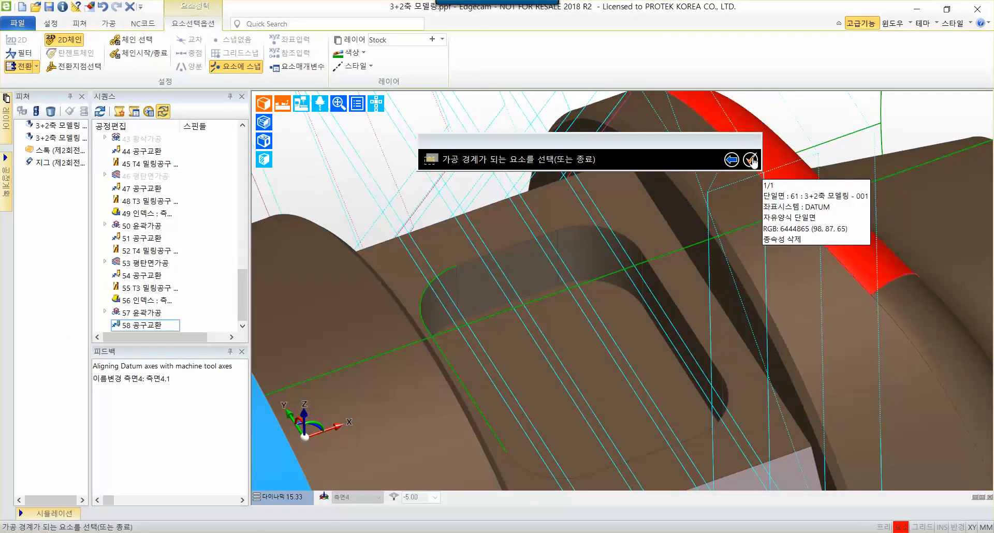
Finish the roughing cycle's (황삭가공) boundary selection and append a tool change move (공구교환) with Z as the priority axis
click(751, 160)
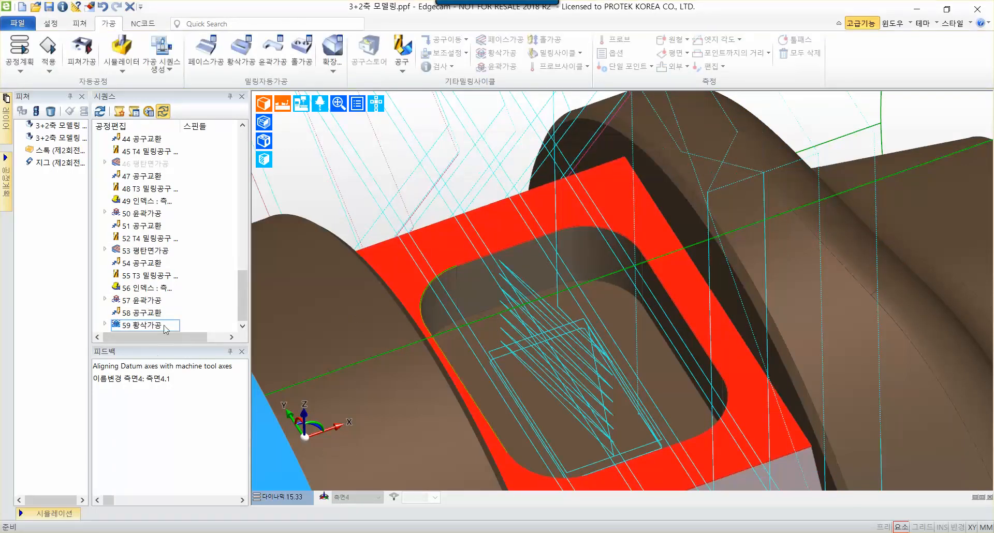
middle_drag(841, 318, 688, 298)
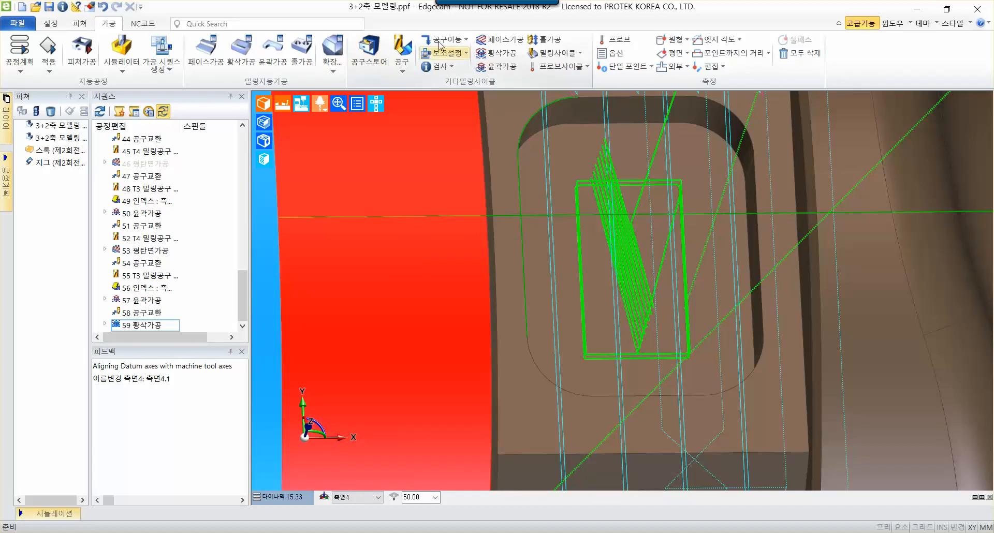
click(454, 41)
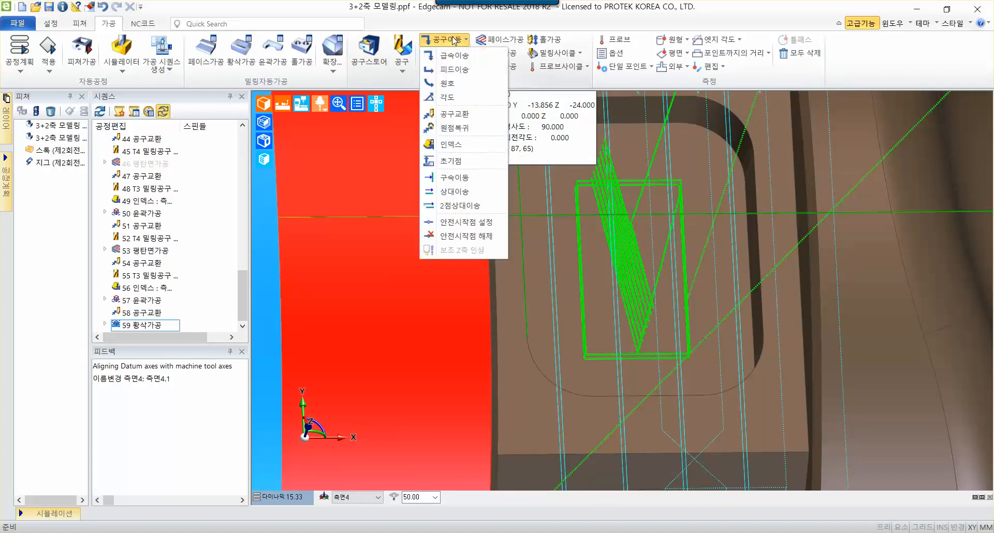
click(455, 108)
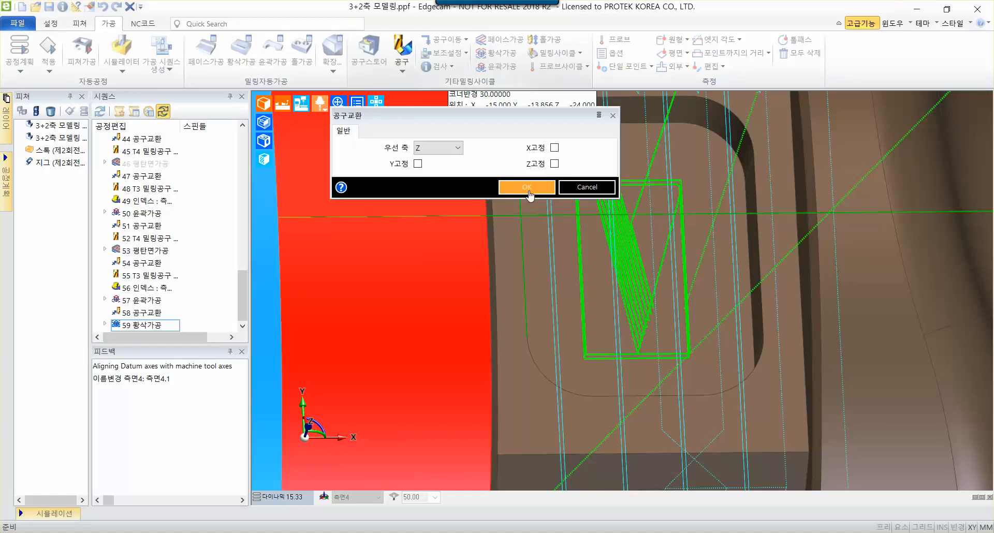
click(526, 188)
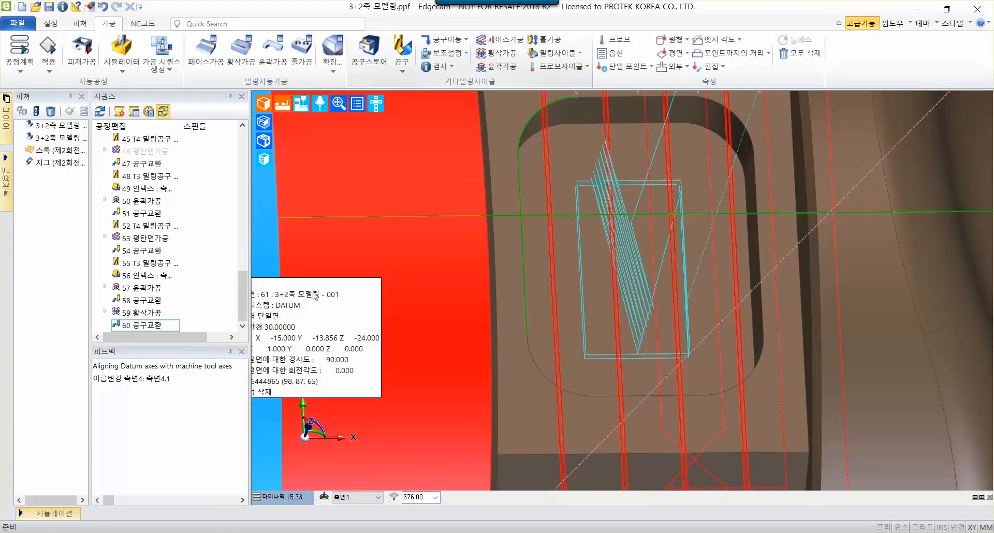
Copy the T4 milling tool entry 52 to the end of the sequence, after the last tool change
click(213, 312)
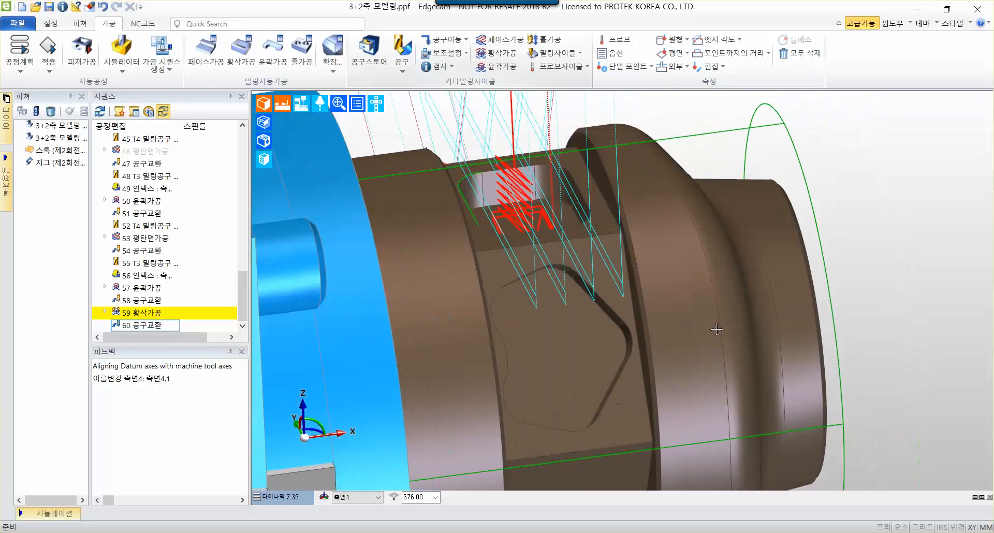
click(403, 66)
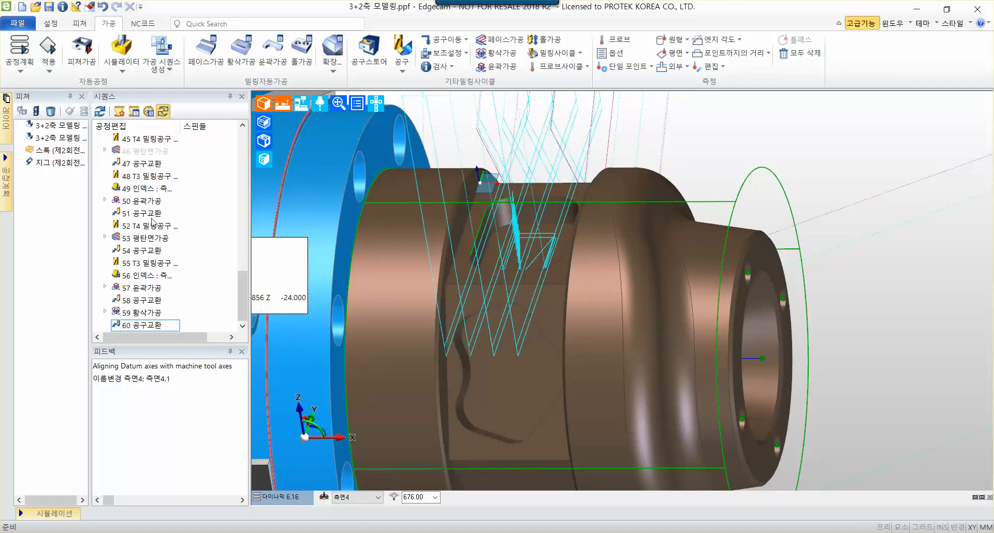
scroll(172, 247, up, 2)
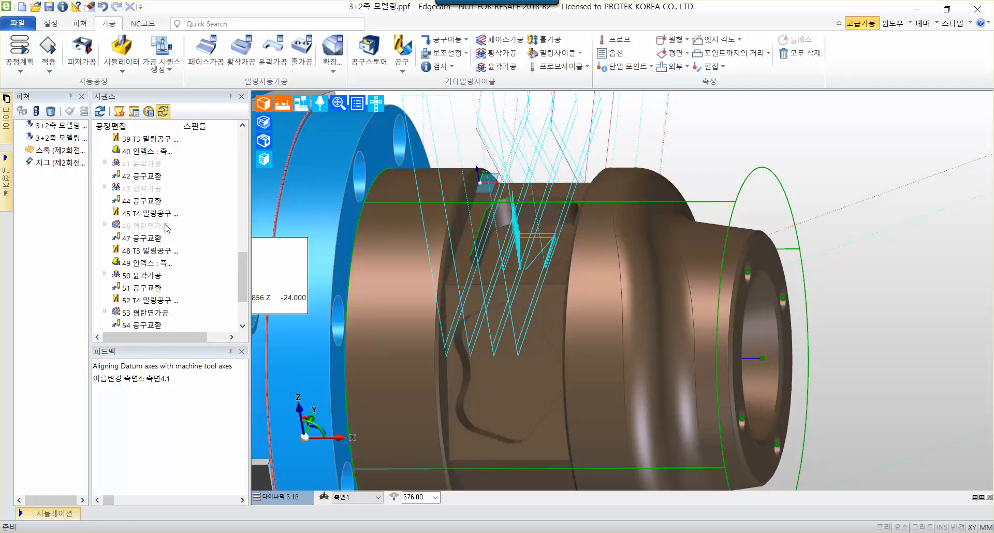
click(165, 214)
click(158, 252)
scroll(173, 254, down, 2)
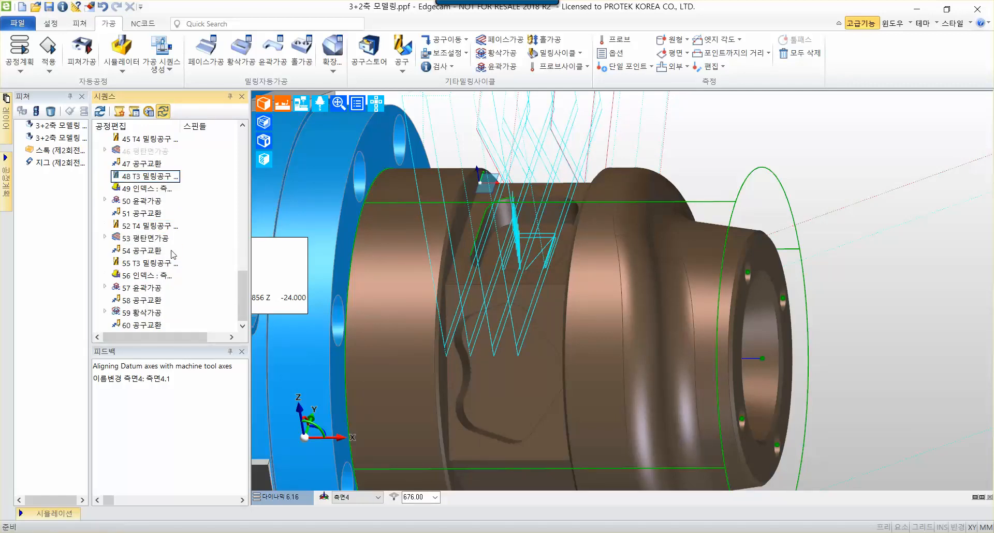
click(167, 227)
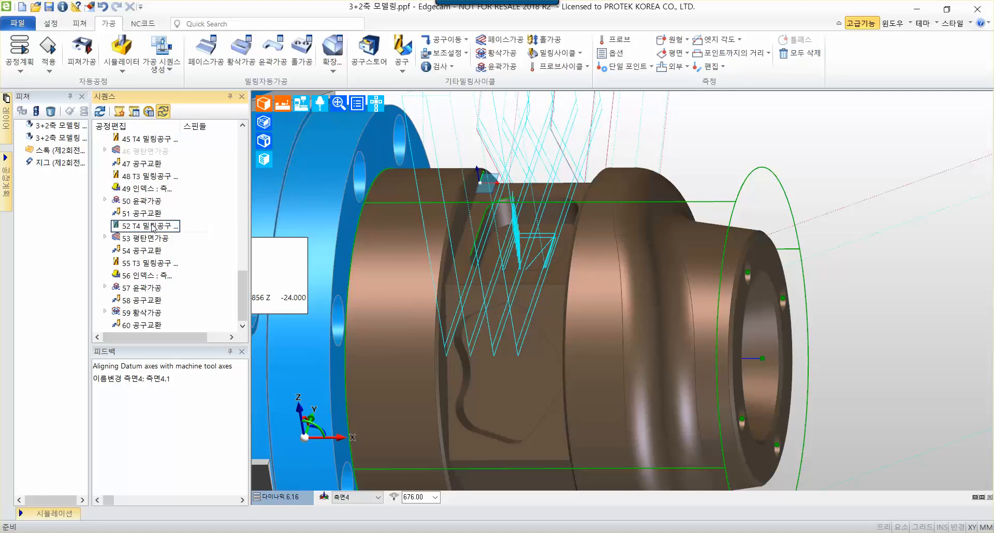
drag(154, 228, 150, 328)
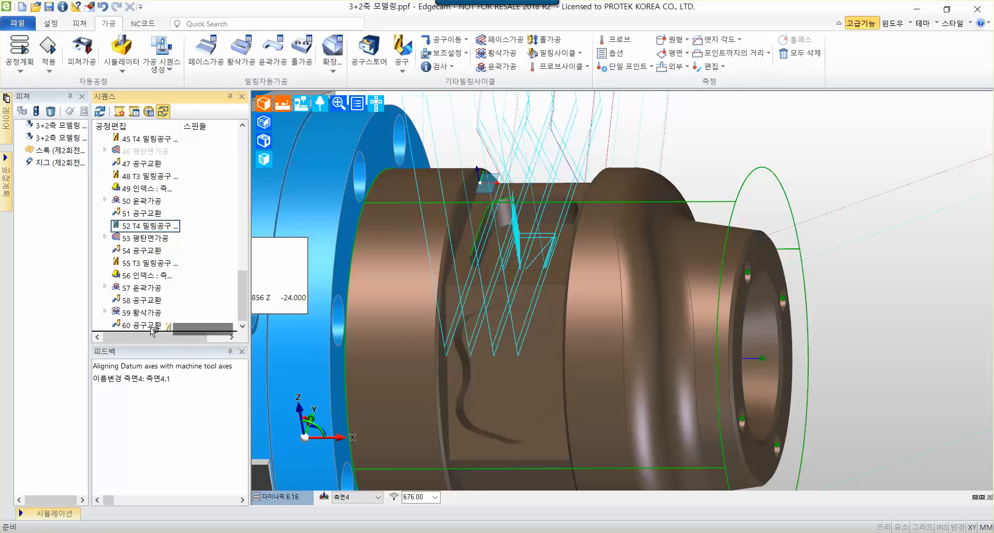
drag(152, 331, 152, 330)
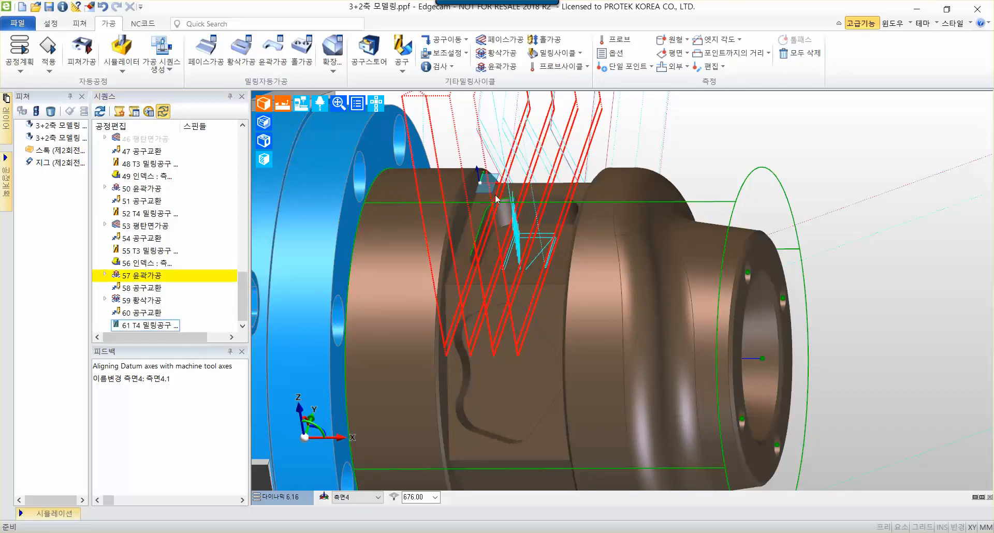
Try to place another copy of the T4 milling tool entry 52 below tool change 60
middle_drag(496, 199, 725, 165)
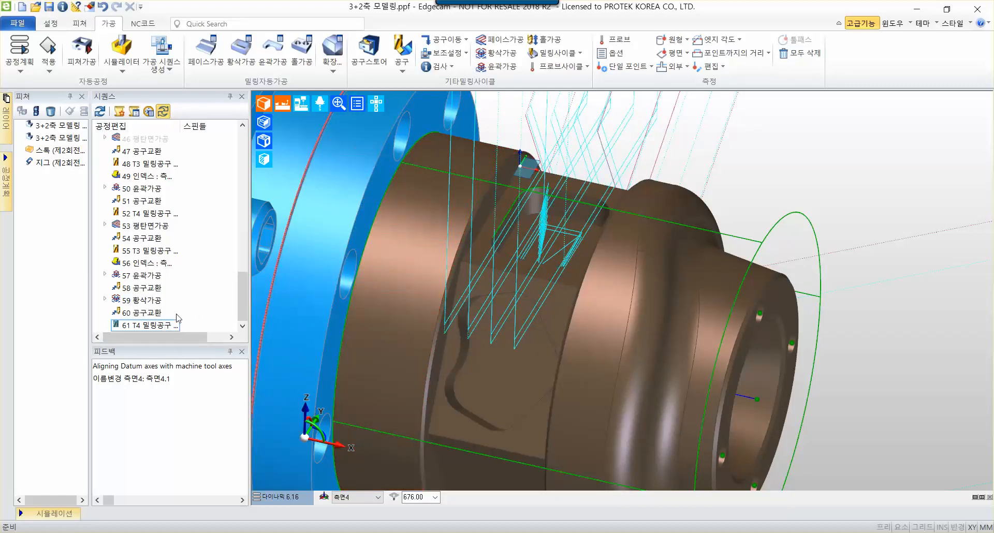
scroll(183, 320, up, 1)
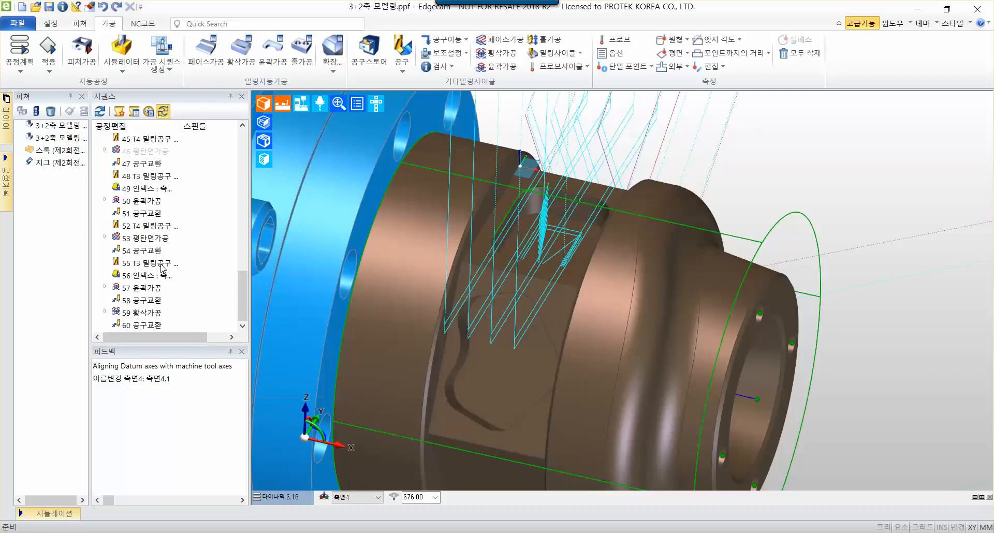
click(161, 226)
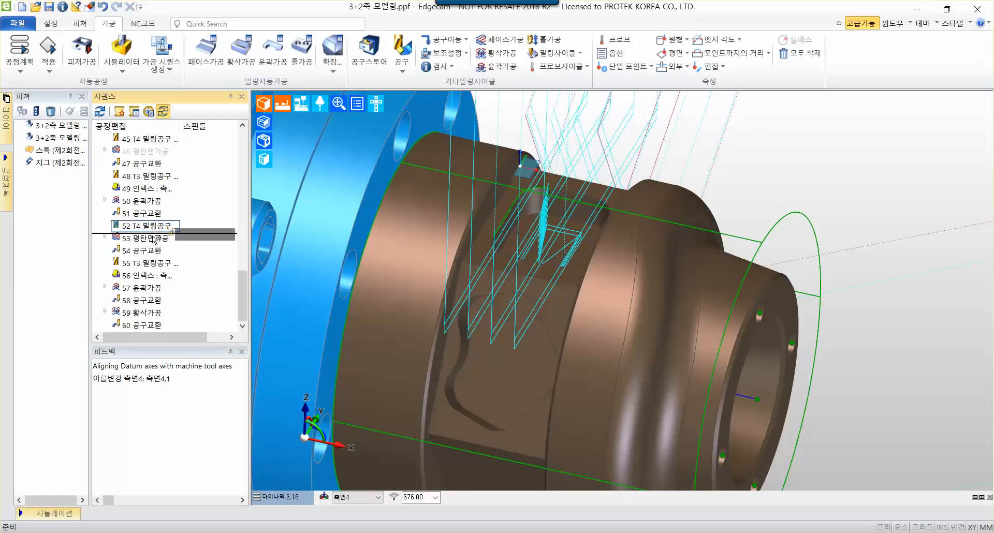
drag(154, 232, 152, 332)
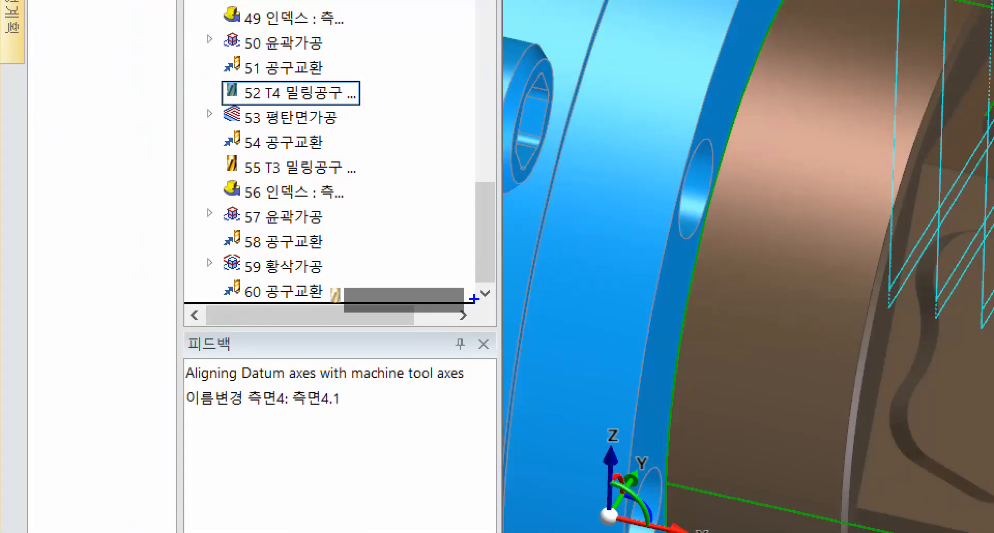
ctrl+shift+drag(484, 304, 547, 299)
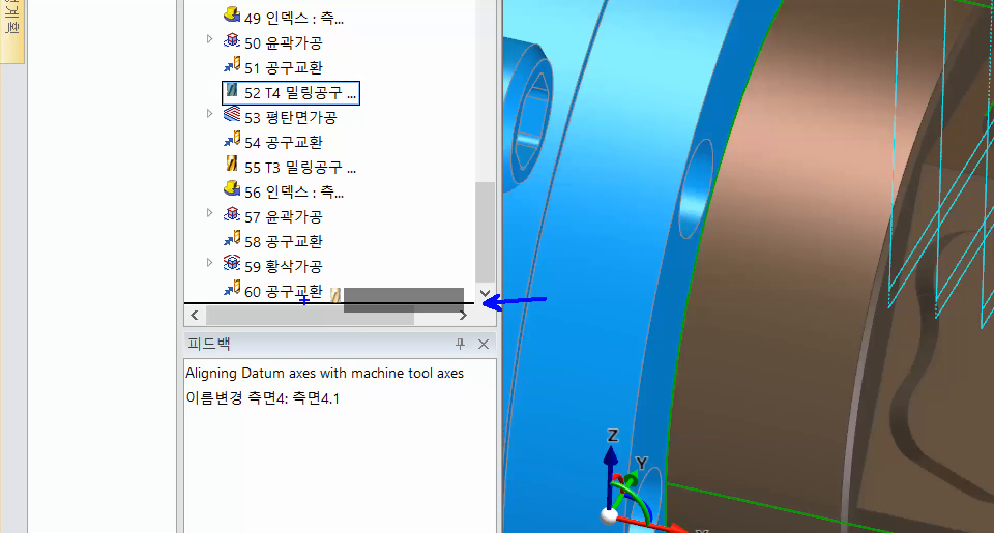
ctrl+shift+drag(185, 306, 82, 306)
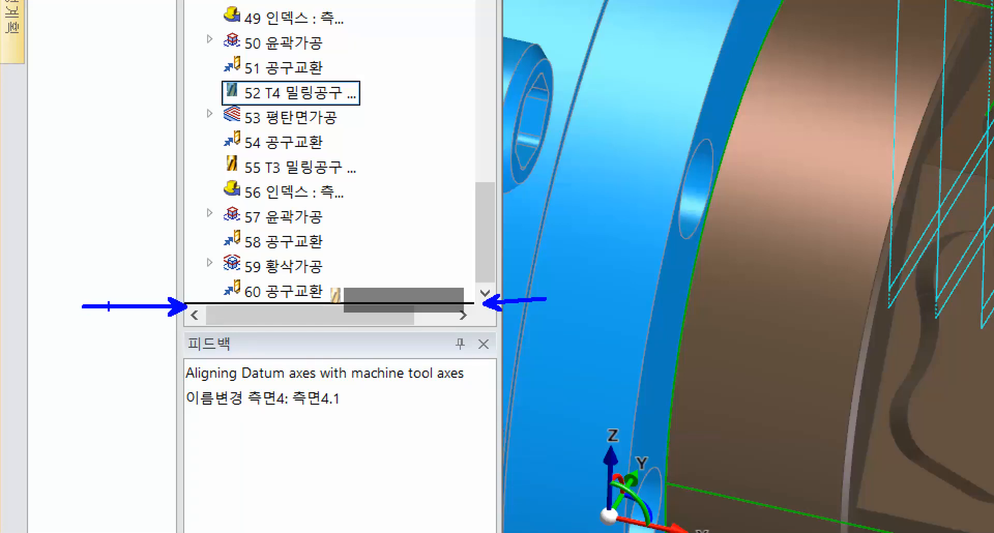
key(Escape)
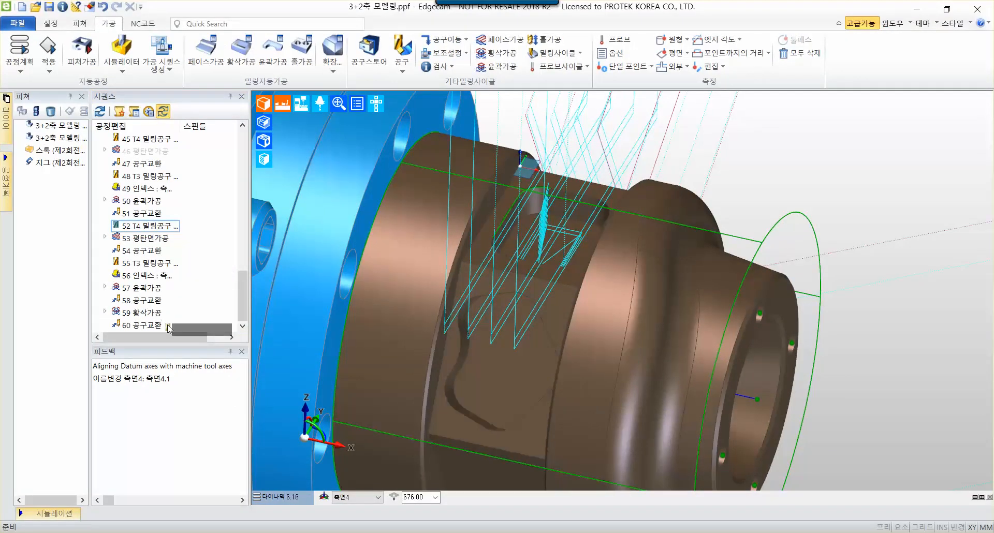
drag(167, 328, 178, 317)
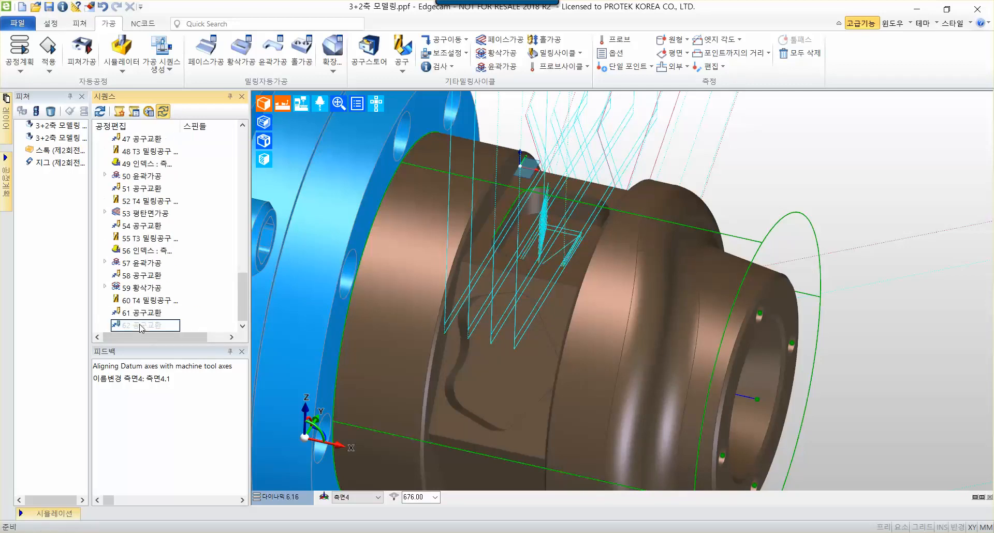
Remove the misplaced T4 milling tool copy and the extra greyed-out tool change from the sequence
click(158, 301)
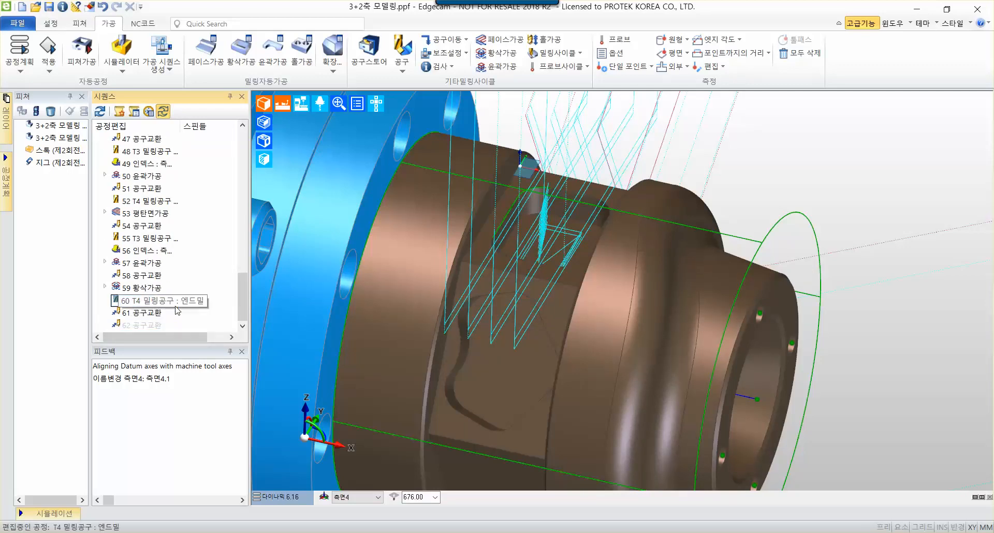
click(142, 328)
key(Delete)
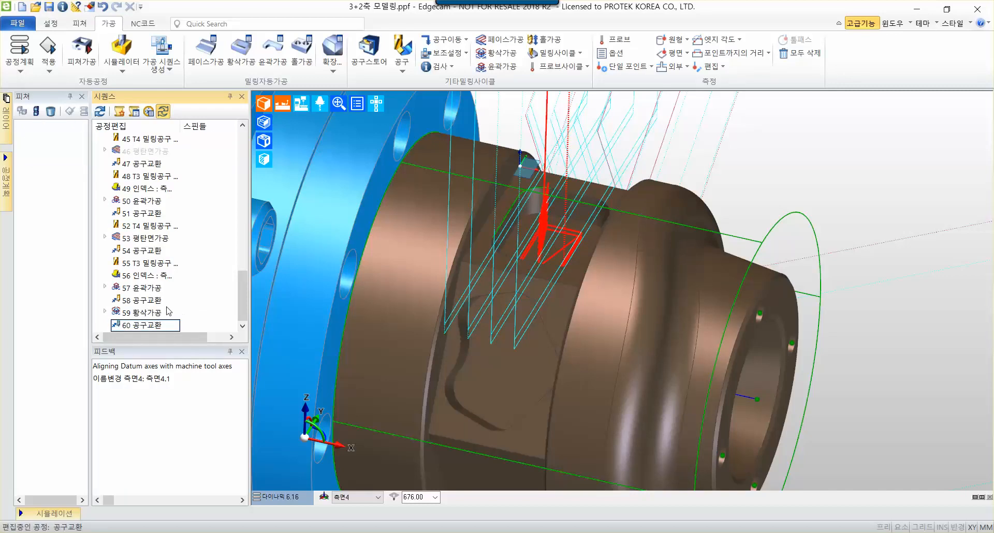
Duplicate the T4 end mill entry 52 as the last entry of the sequence, following tool change 60
click(155, 276)
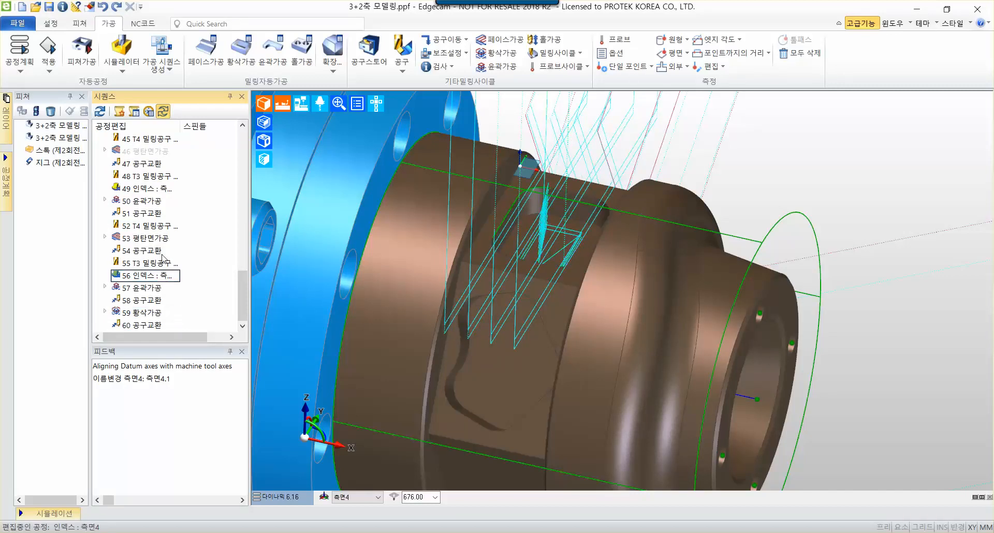
click(152, 253)
click(167, 225)
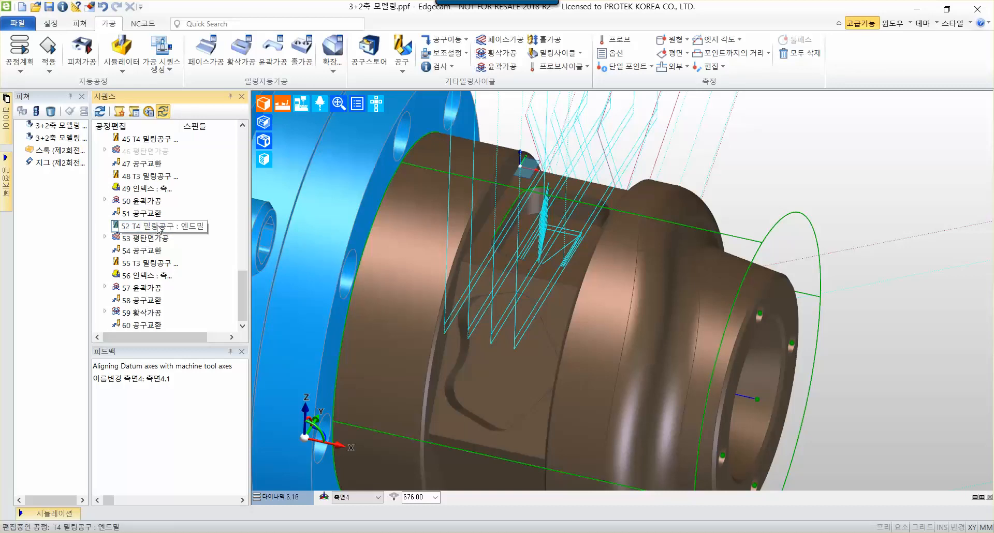
drag(160, 231, 157, 336)
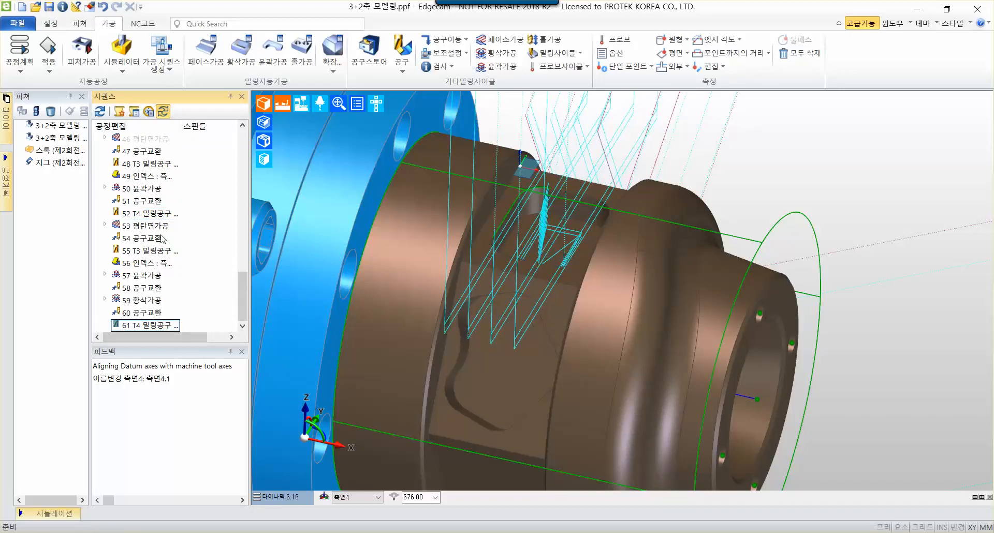
mouse_move(150, 213)
mouse_down()
mouse_move(155, 328)
mouse_move(150, 214)
mouse_up()
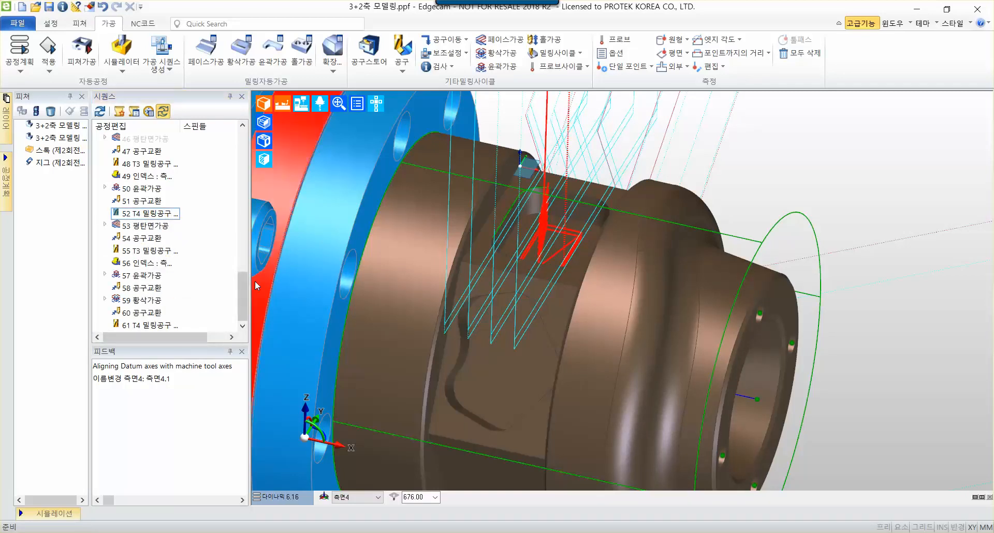
Start a flat-face machining cycle (평탄면가공) with the stock allowance cleared, both feed rates at 350 mm/min and spindle speed at 3500 RPM
mouse_move(284, 276)
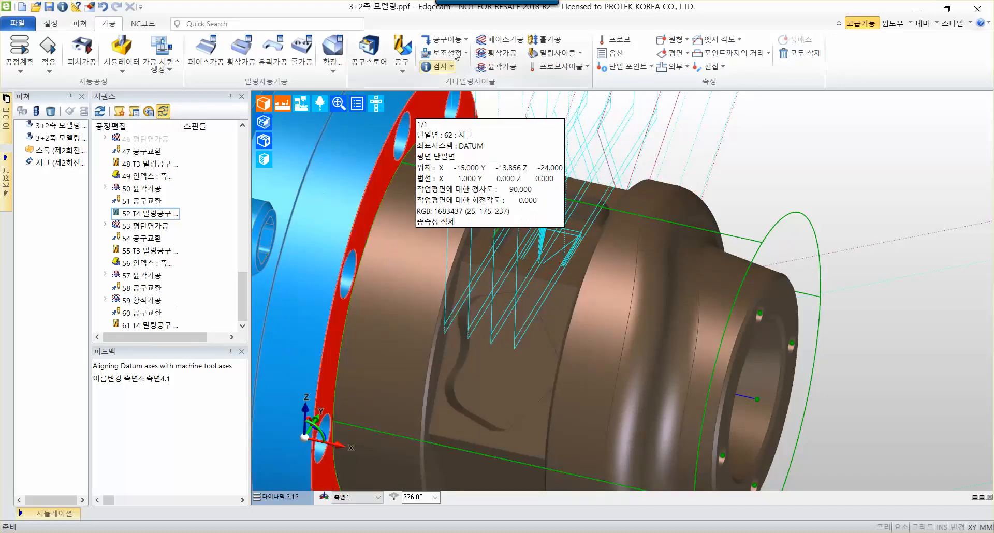
click(402, 49)
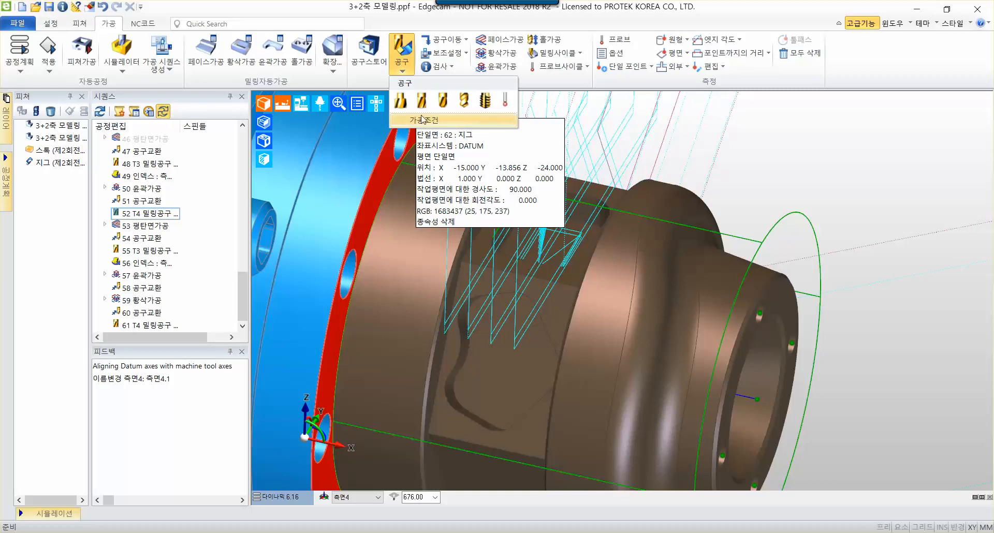
click(401, 52)
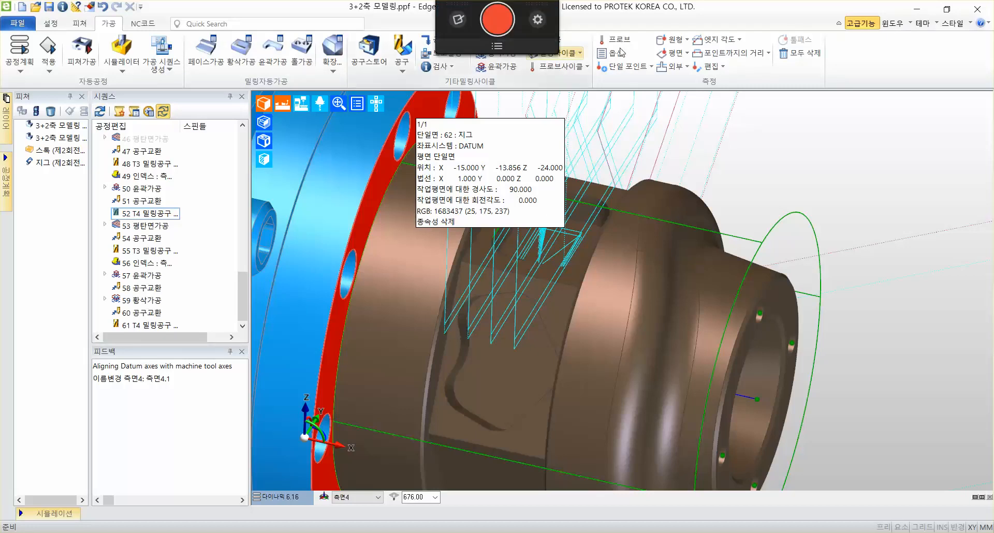
click(579, 55)
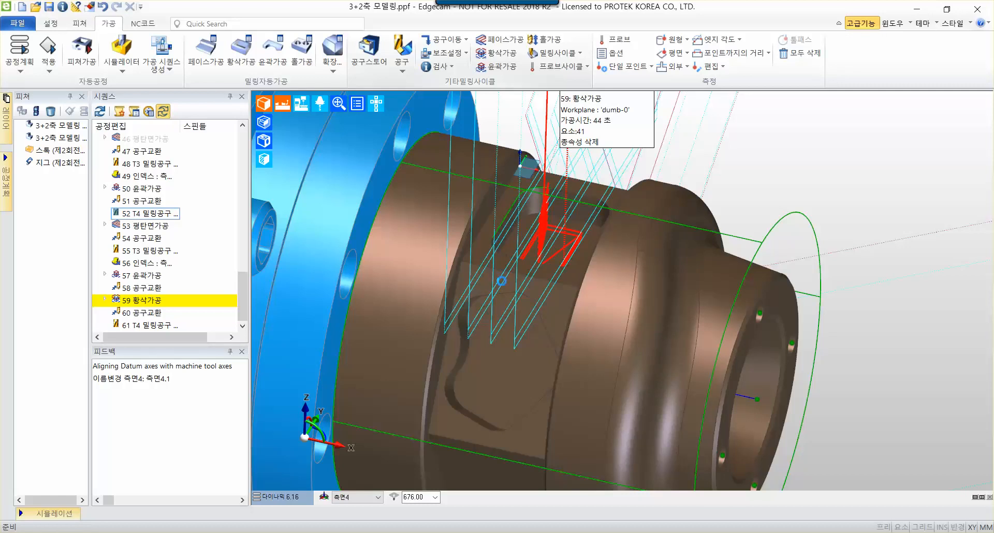
click(439, 271)
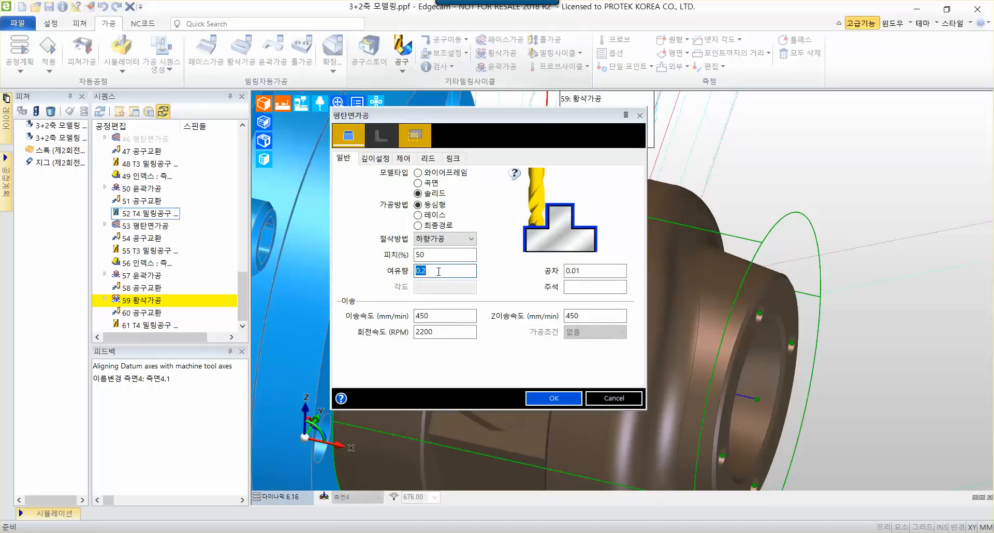
key(BackSpace)
double_click(446, 316)
text(350)
key(Tab)
text(350)
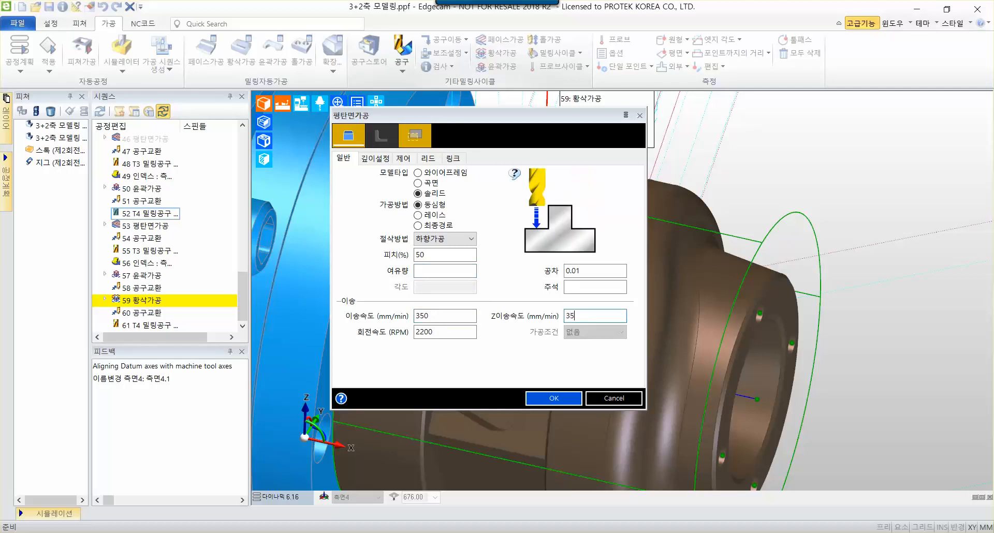
key(Tab)
text(3)
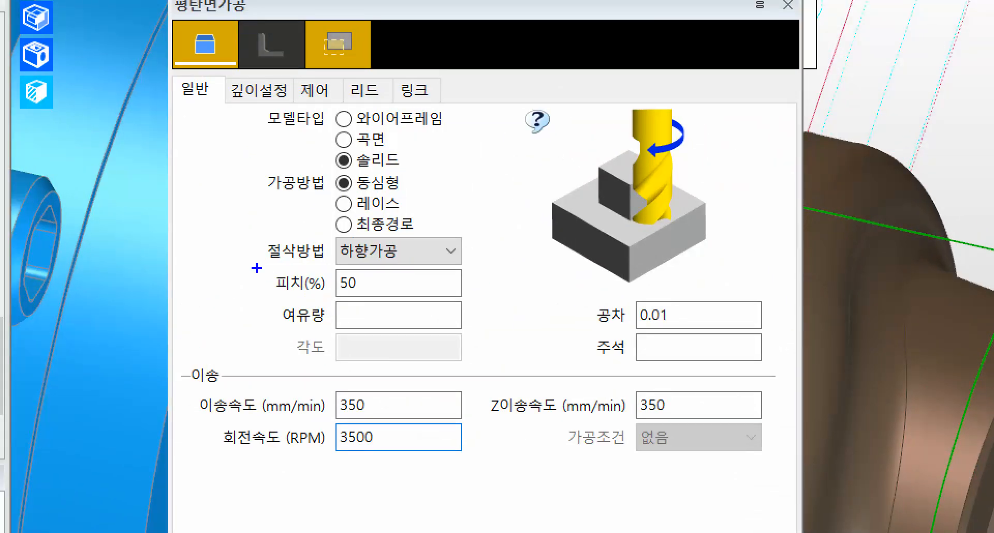
mouse_move(257, 268)
mouse_down()
mouse_move(465, 299)
mouse_move(352, 350)
mouse_up()
drag(353, 318, 414, 339)
mouse_move(185, 382)
mouse_down()
mouse_move(578, 396)
mouse_move(848, 477)
mouse_move(780, 477)
mouse_up()
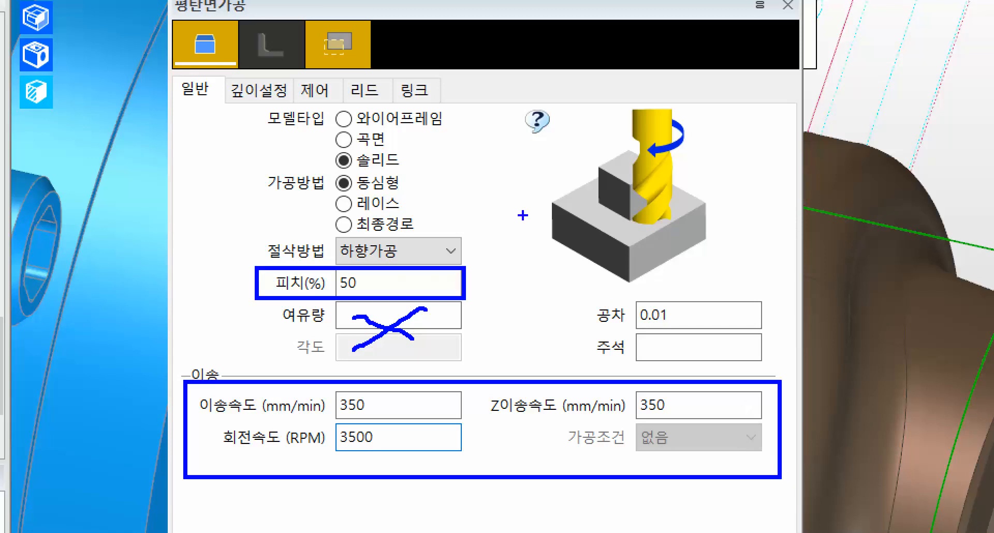
mouse_move(219, 78)
mouse_down()
mouse_move(304, 107)
mouse_move(194, 246)
mouse_up()
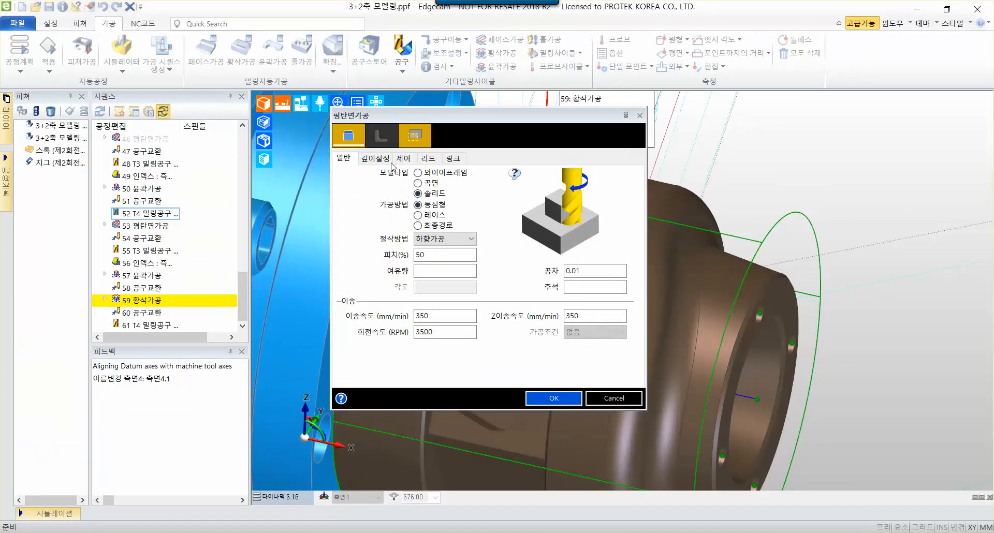
Set the flat-face cycle's cutting depth (절삭깊이) to <지정> so it is taken from a picked point
click(375, 158)
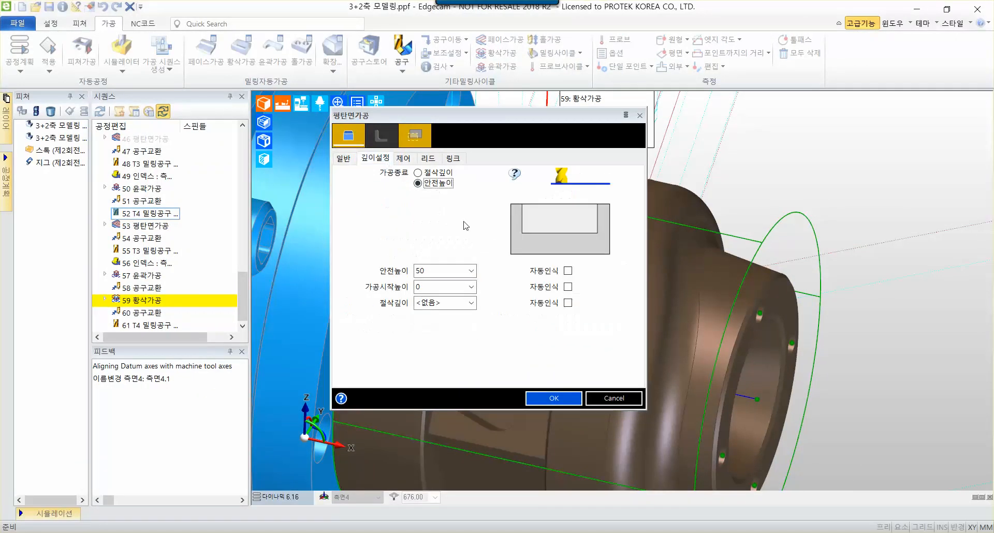
click(470, 303)
click(463, 326)
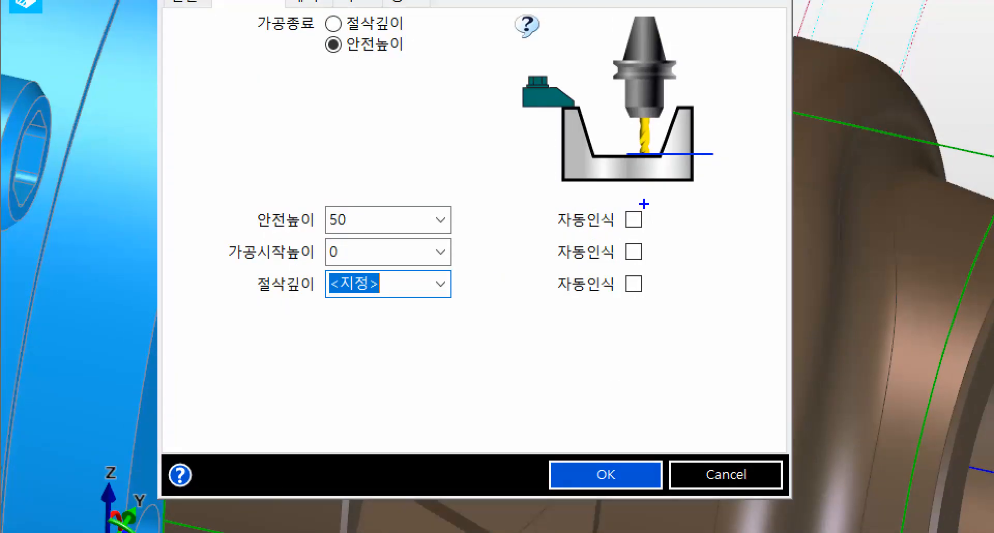
drag(644, 204, 590, 299)
drag(592, 221, 662, 348)
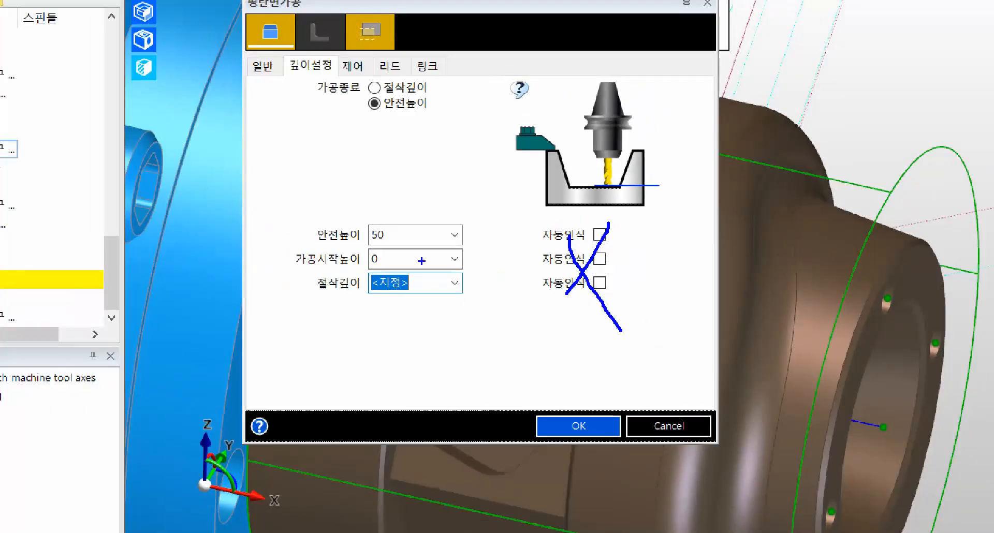
drag(269, 191, 477, 306)
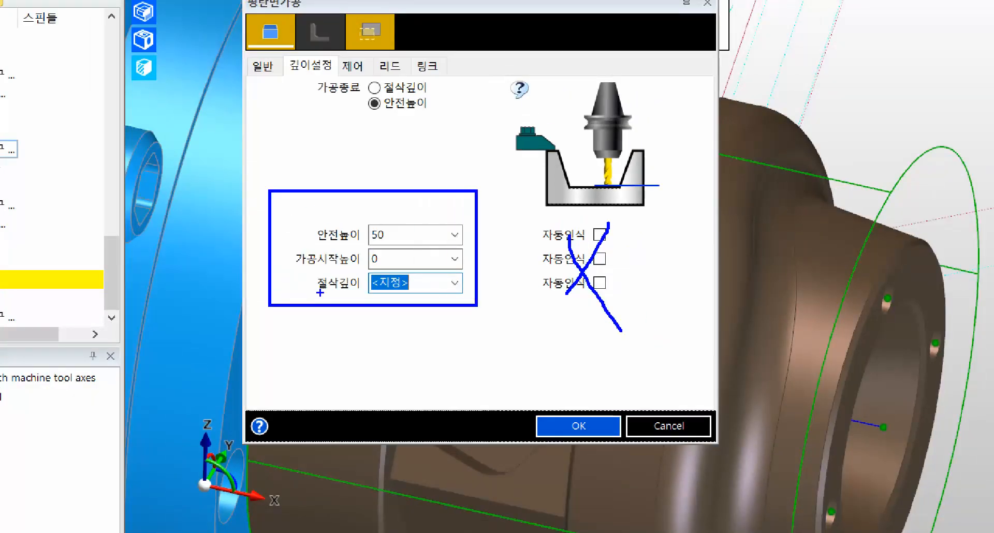
drag(255, 284, 319, 284)
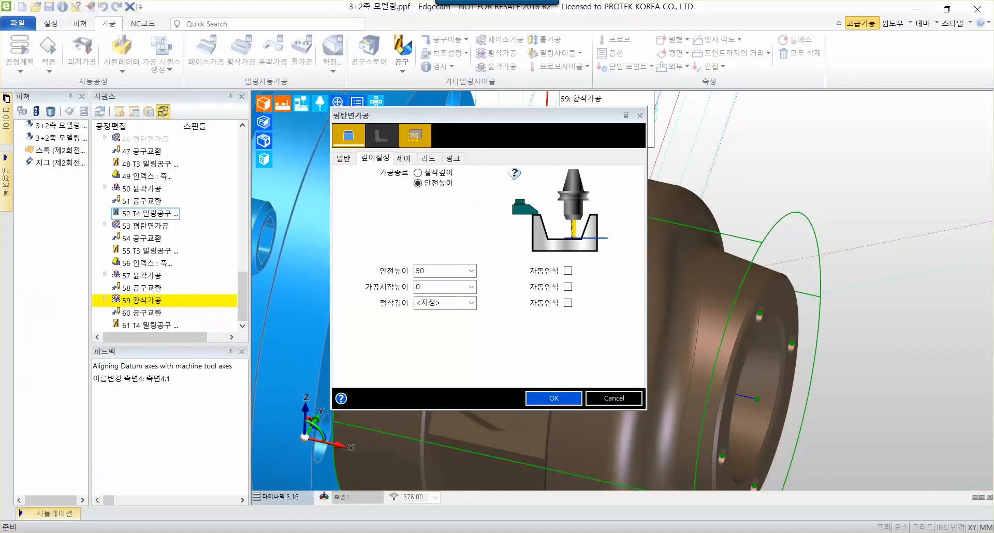
Set the horizontal (수평) lead's start and end lengths to 20, with entry distance and radius 0, and accept the cycle settings
click(434, 166)
click(451, 241)
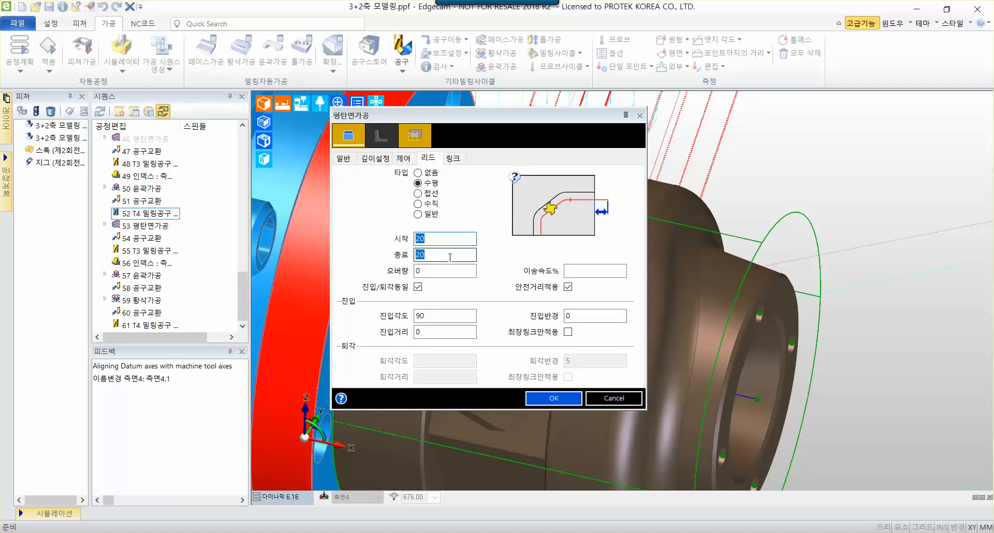
click(447, 255)
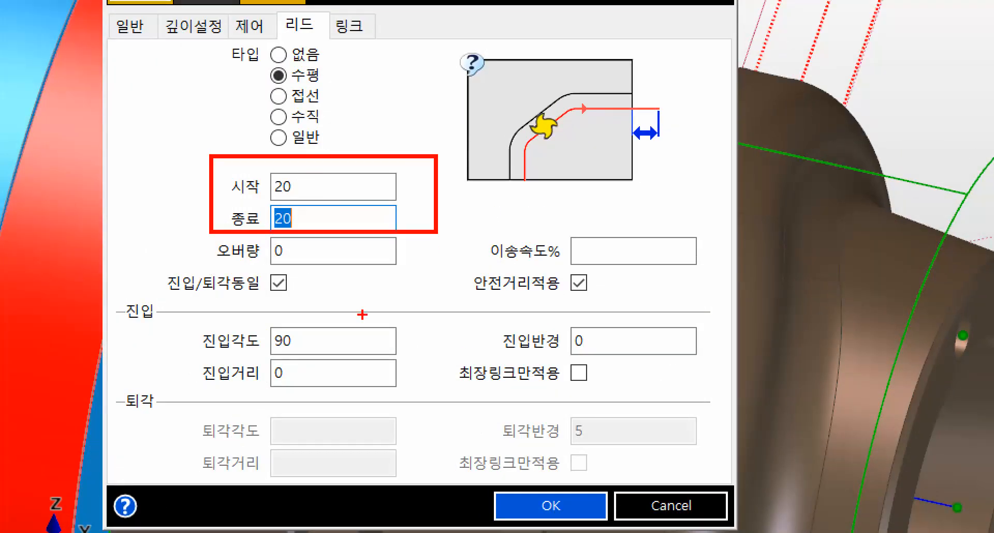
drag(324, 390, 325, 393)
drag(615, 350, 619, 354)
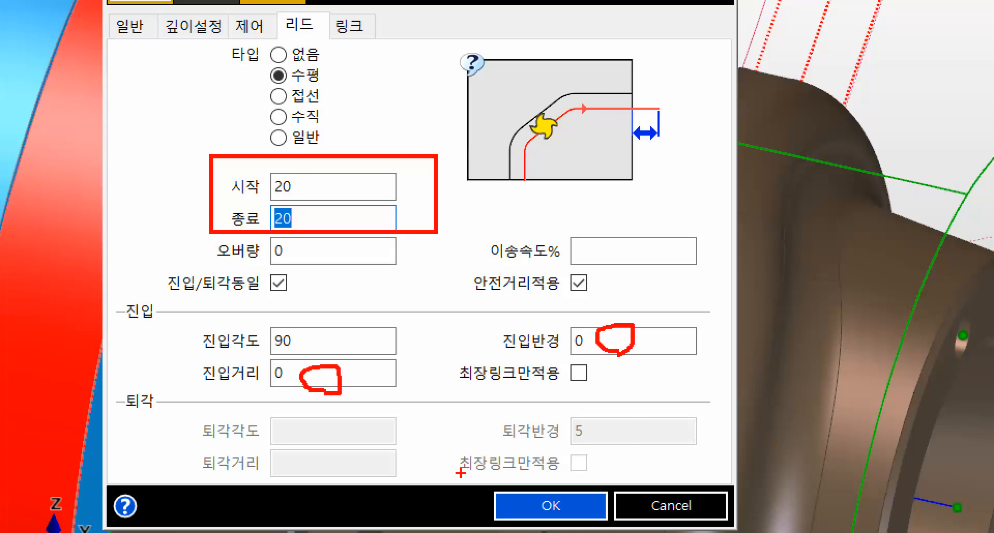
mouse_move(487, 479)
mouse_down()
mouse_move(589, 532)
mouse_move(611, 532)
mouse_up()
mouse_move(541, 472)
mouse_down()
mouse_move(474, 218)
mouse_move(458, 230)
mouse_up()
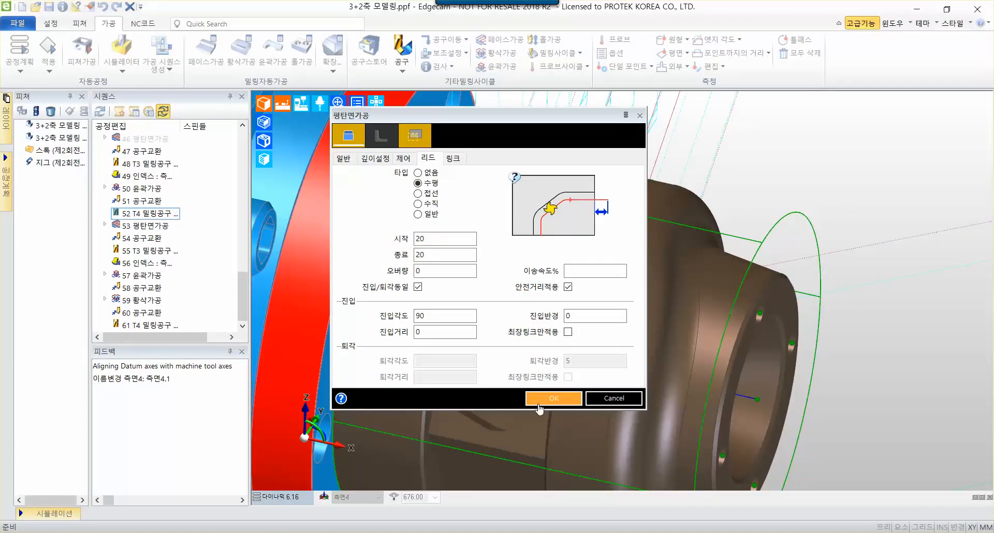
click(551, 506)
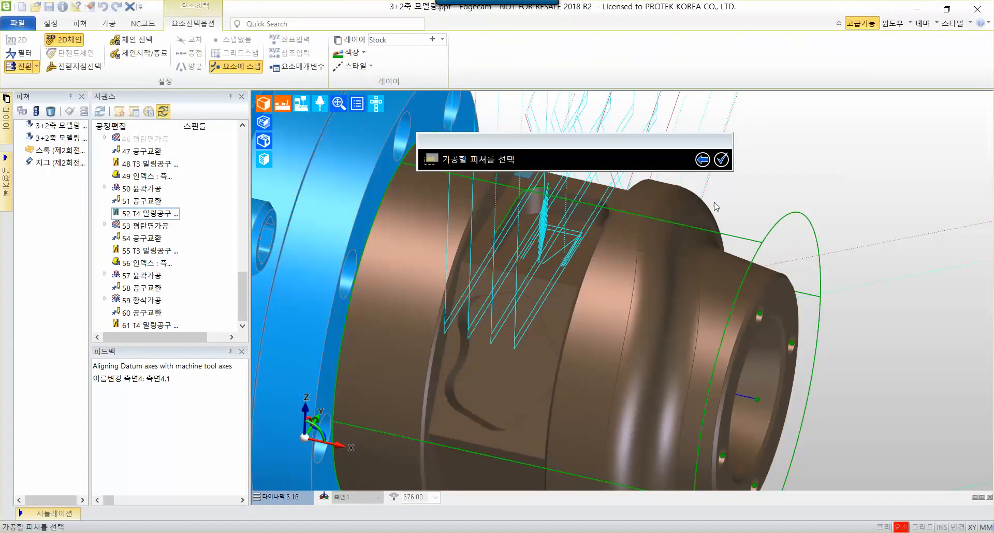
Choose the part solid as the feature to machine and specify the cutting depth at a corner vertex of the pocket floor
scroll(746, 238, up, 3)
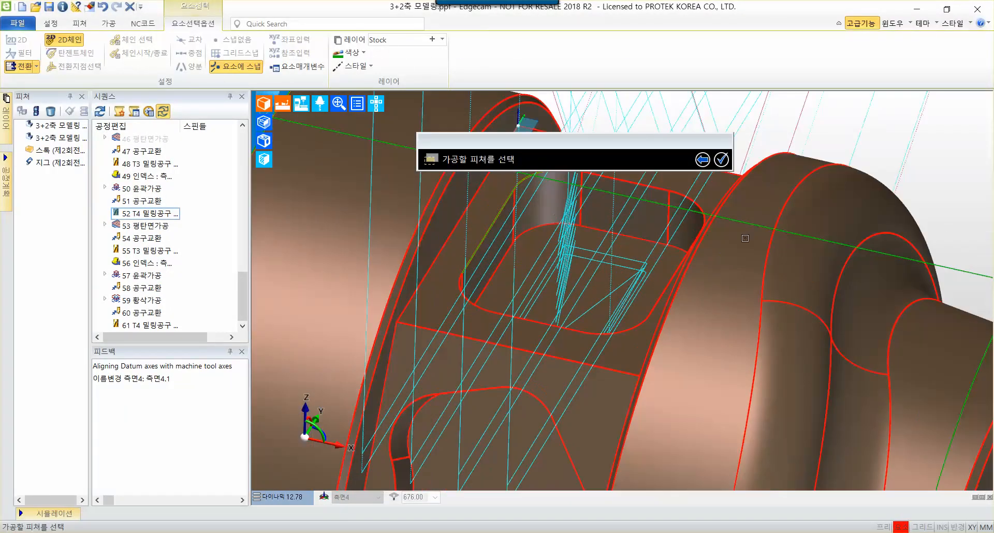
click(761, 285)
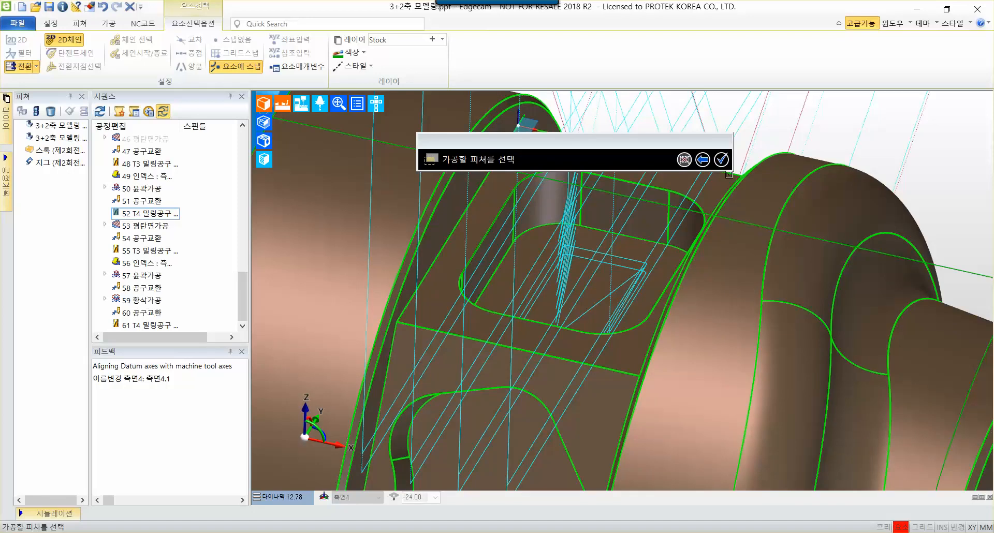
click(722, 160)
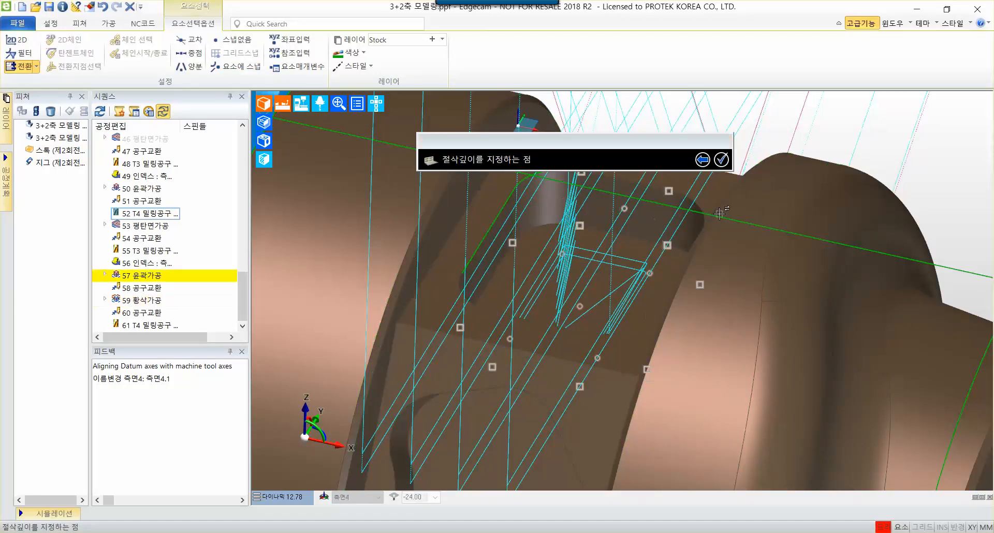
scroll(477, 253, up, 5)
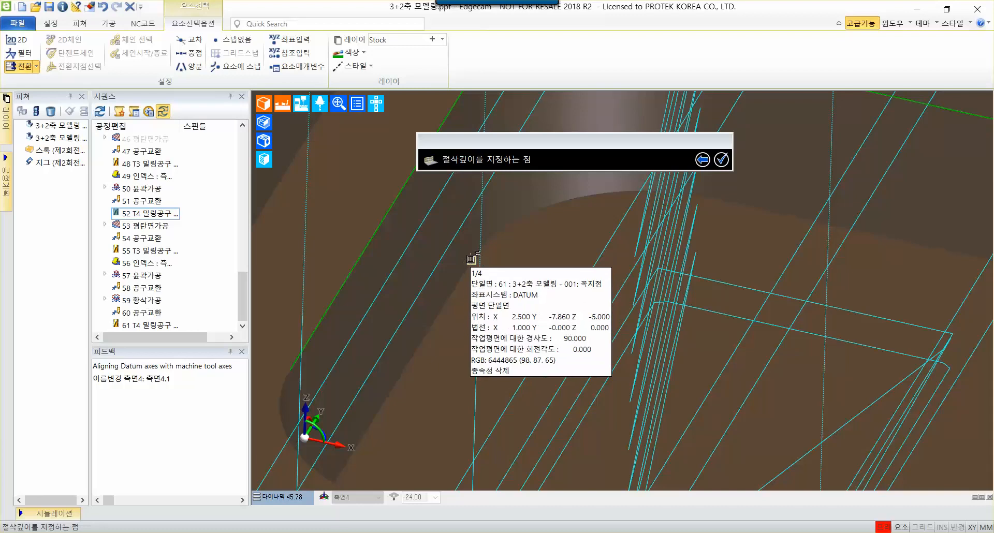
click(495, 279)
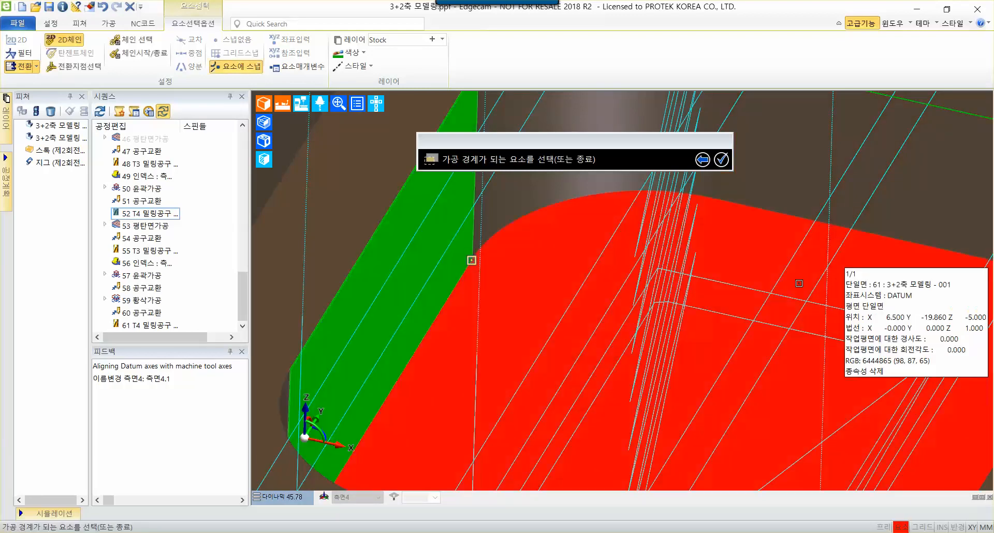
Use the outer edge loop of the flat face around the pocket as the machining boundary and generate the flat-face cycle
scroll(601, 324, down, 5)
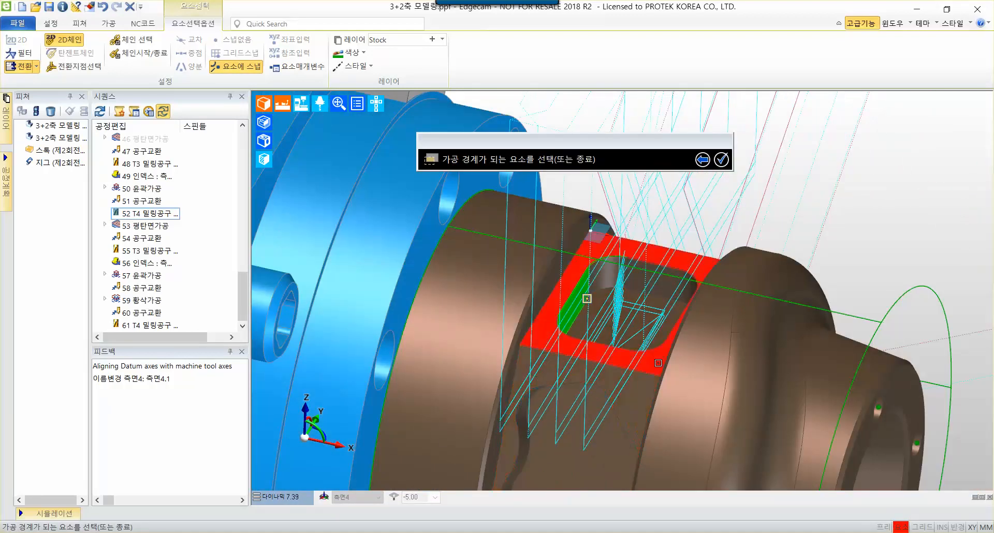
scroll(640, 381, up, 3)
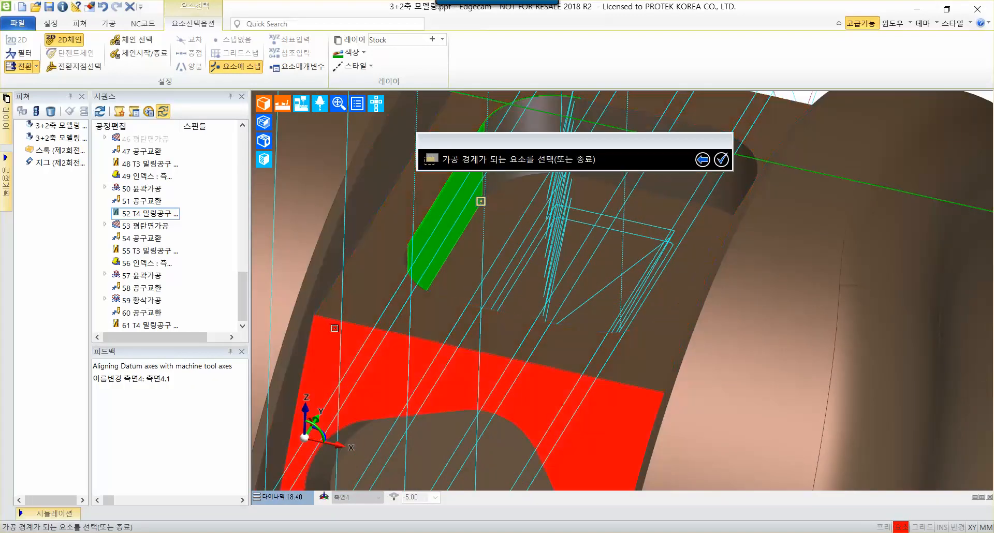
mouse_move(427, 340)
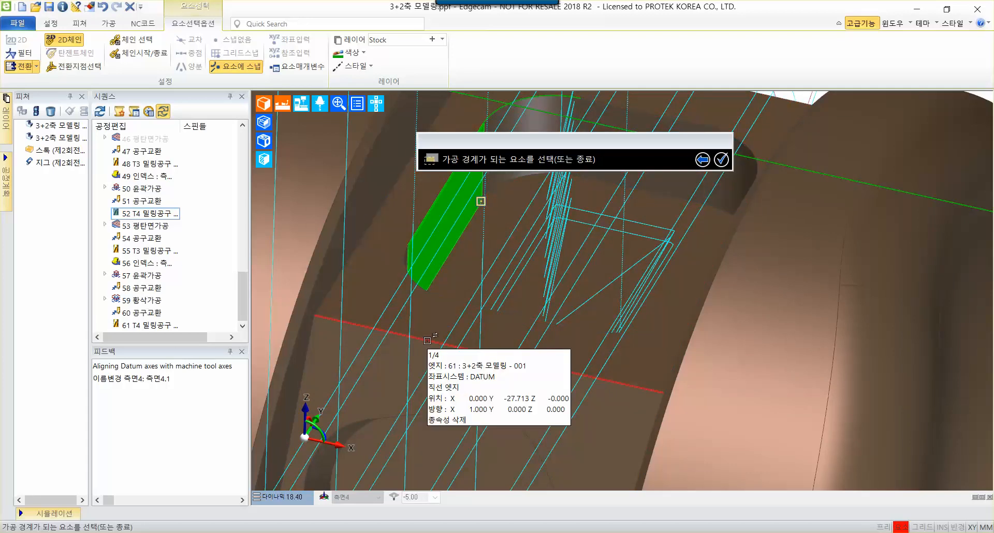
right_click(428, 341)
click(427, 341)
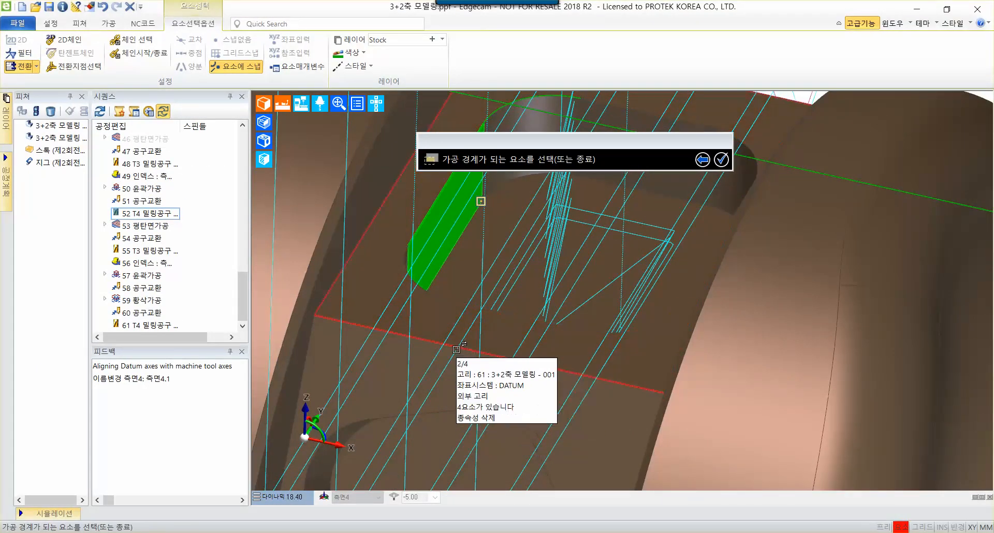
click(456, 350)
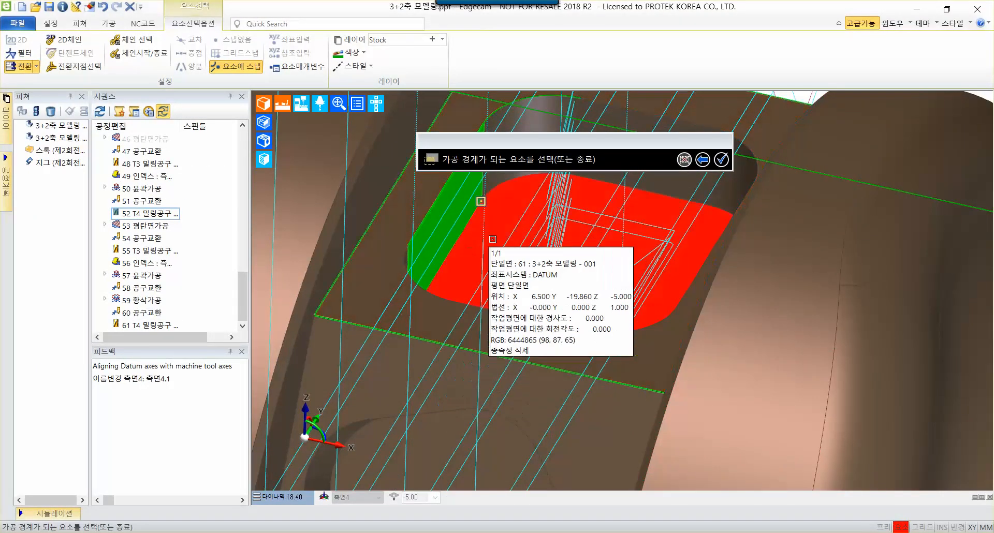
middle_drag(479, 203, 481, 385)
middle_drag(587, 209, 723, 75)
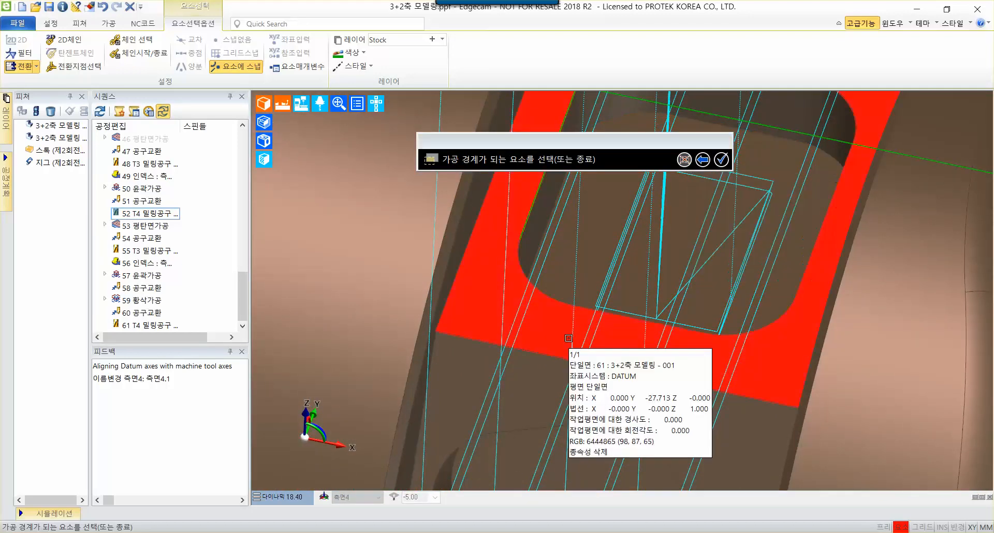
middle_drag(541, 356, 549, 304)
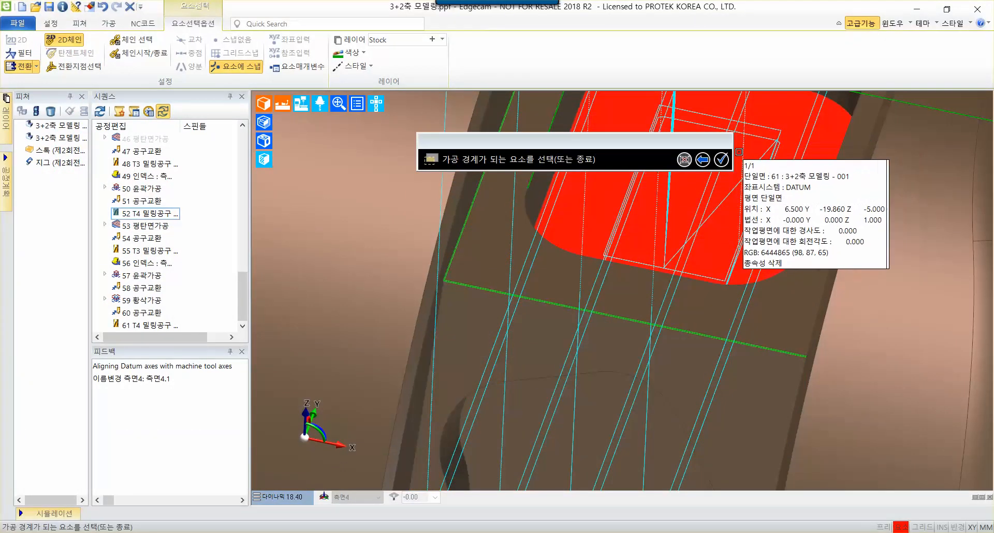
click(722, 160)
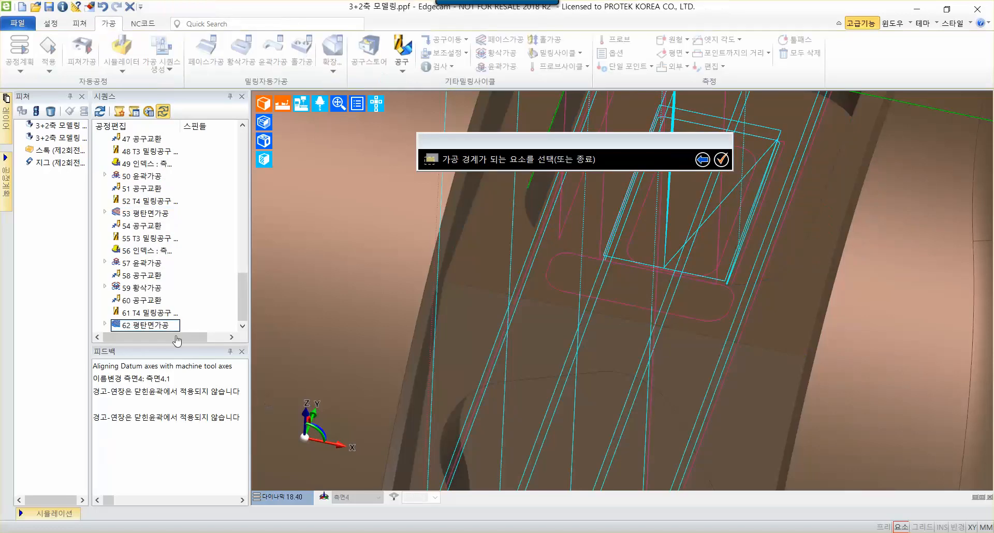
Add a tool change (공구교환) with Z as the priority axis following flat-face cycle 62
scroll(666, 283, down, 1)
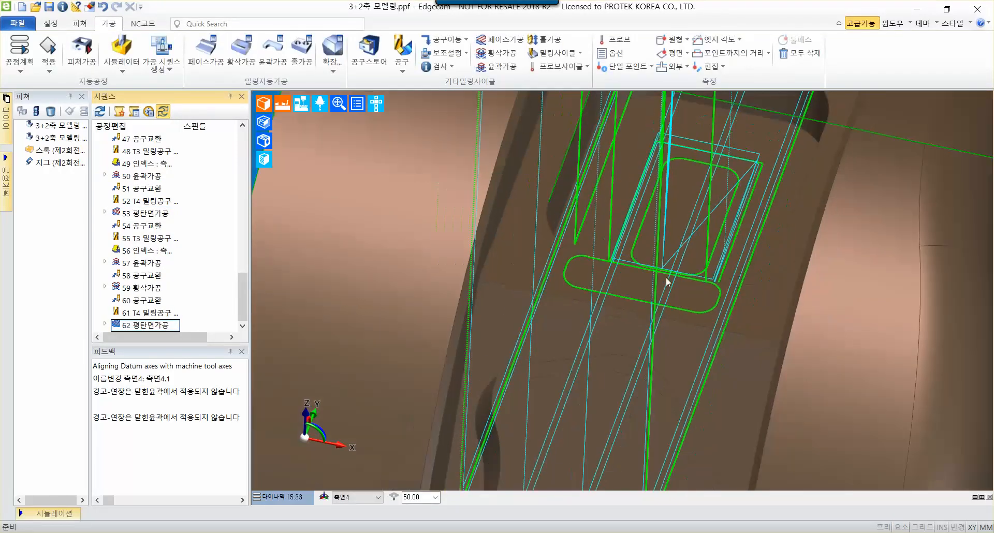
scroll(637, 362, up, 3)
middle_drag(643, 358, 713, 290)
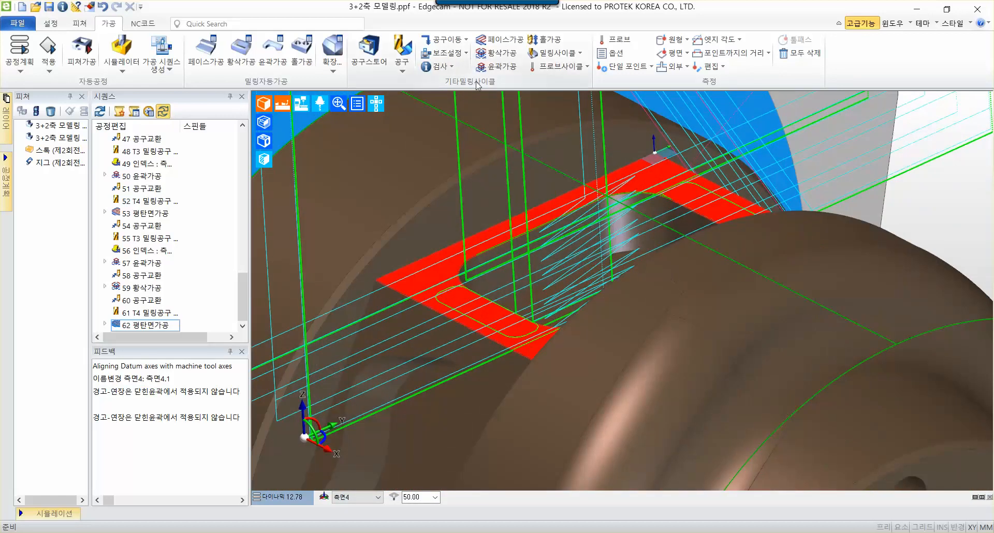
click(444, 40)
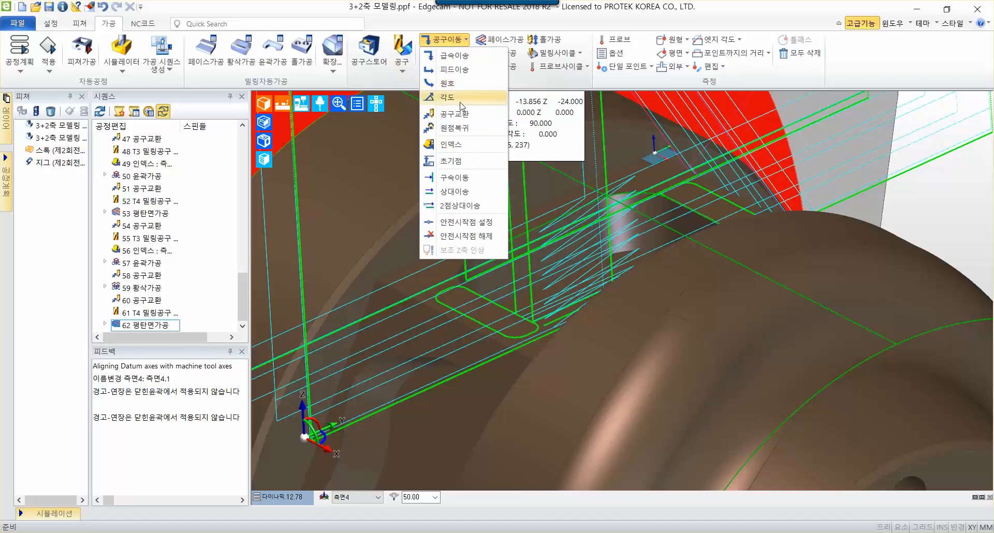
mouse_move(454, 114)
click(500, 120)
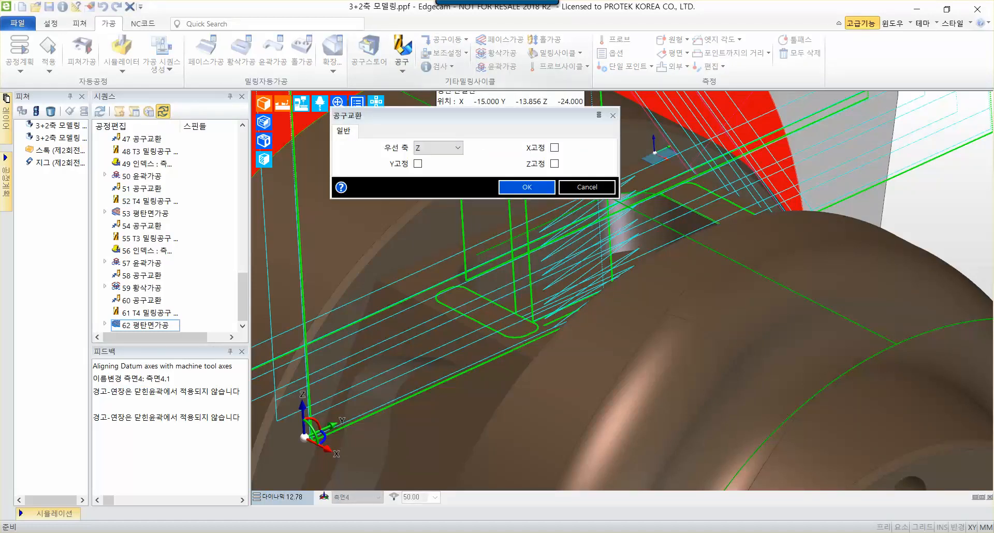
click(526, 187)
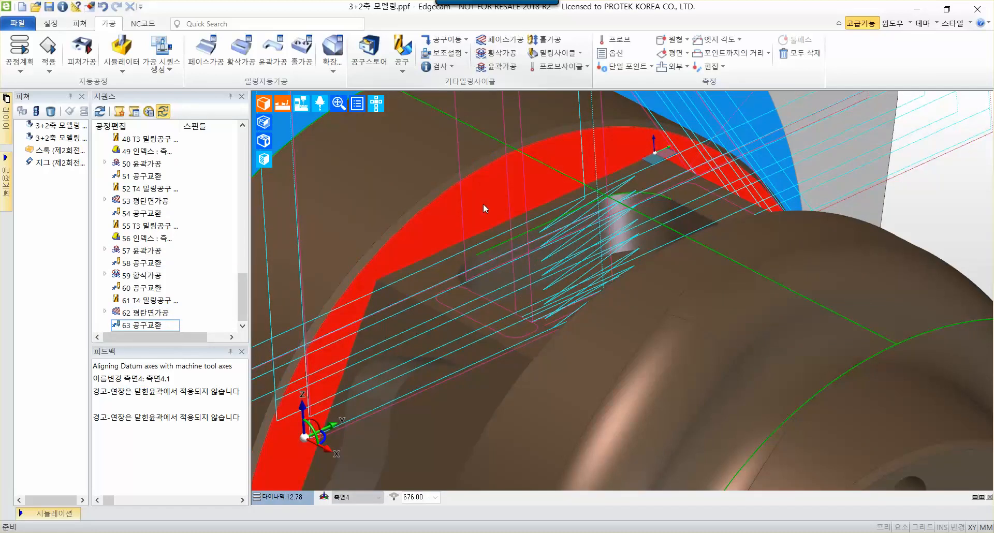
Duplicate the T3 end mill entry 55 as the last entry of the sequence, following tool change 63
scroll(751, 272, down, 4)
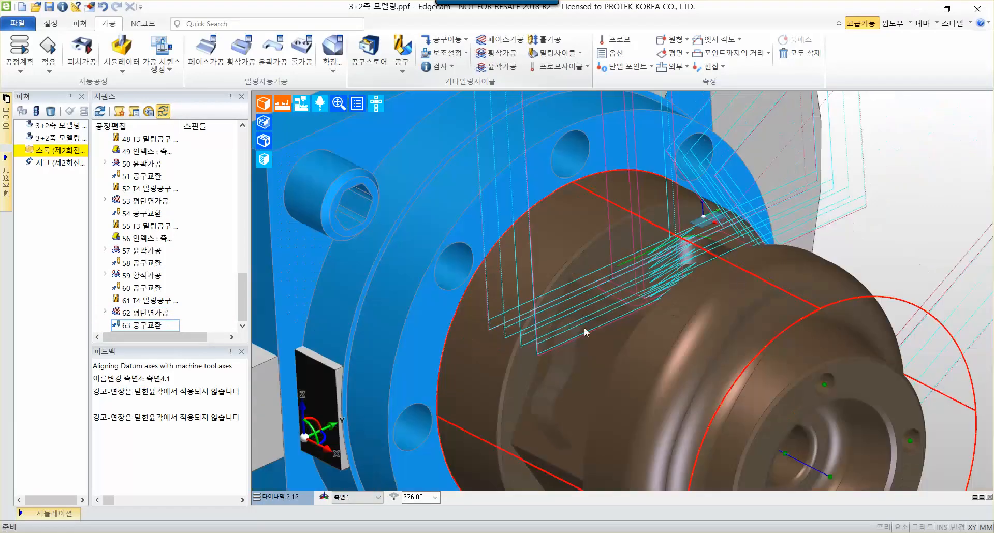
mouse_move(691, 274)
middle_down()
mouse_move(781, 220)
mouse_move(728, 288)
mouse_move(705, 287)
middle_up()
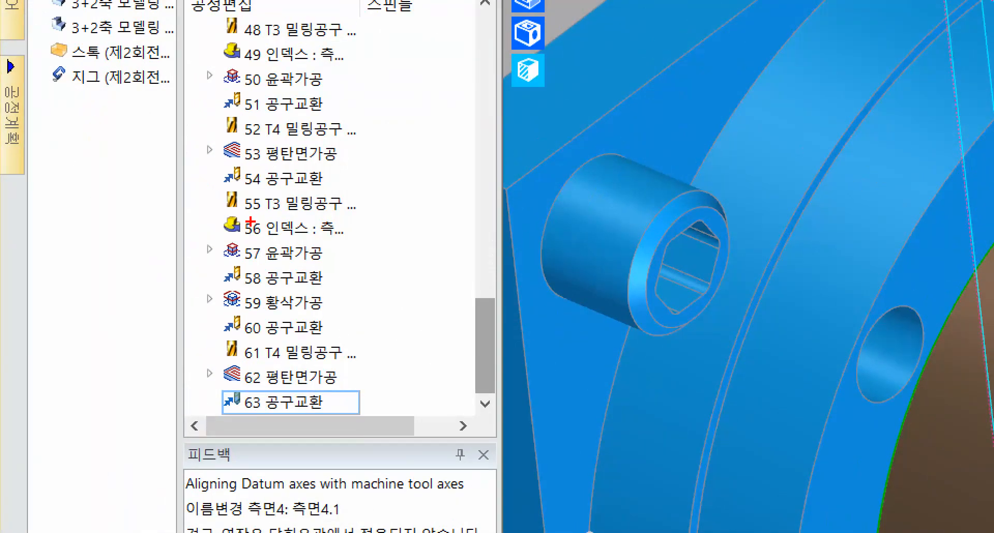
shift+drag(203, 213, 439, 213)
ctrl+shift+drag(362, 205, 553, 206)
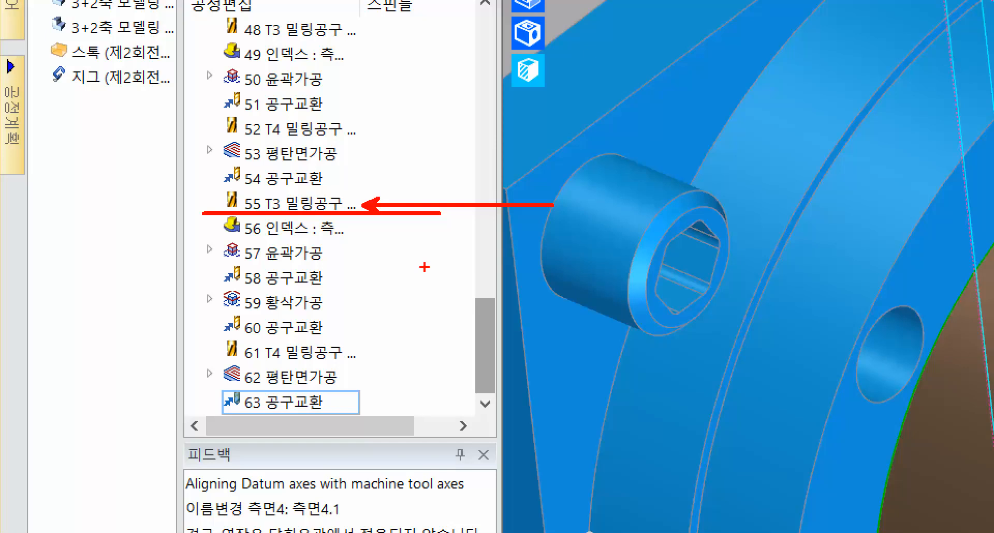
mouse_move(364, 208)
mouse_down()
mouse_move(416, 326)
mouse_move(379, 419)
mouse_move(385, 454)
mouse_up()
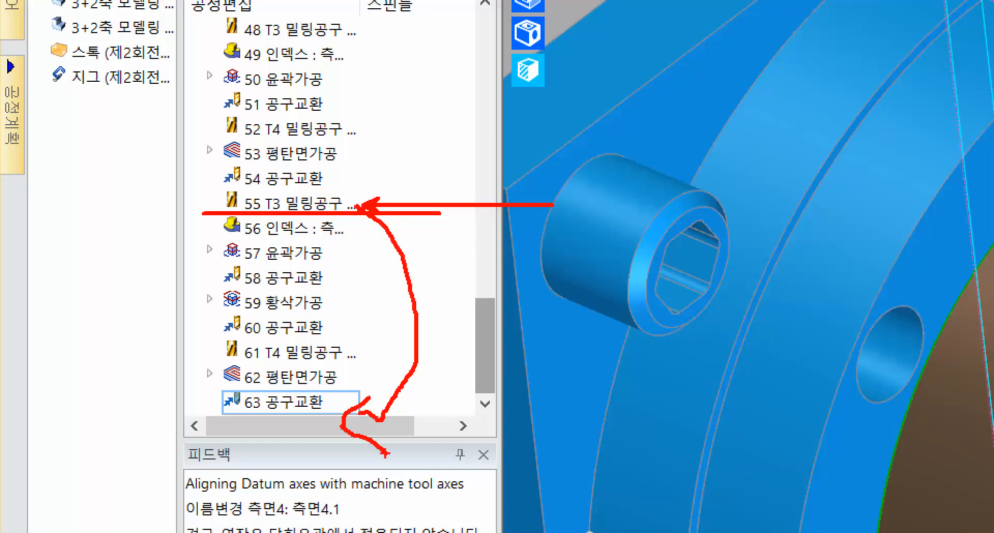
key(Escape)
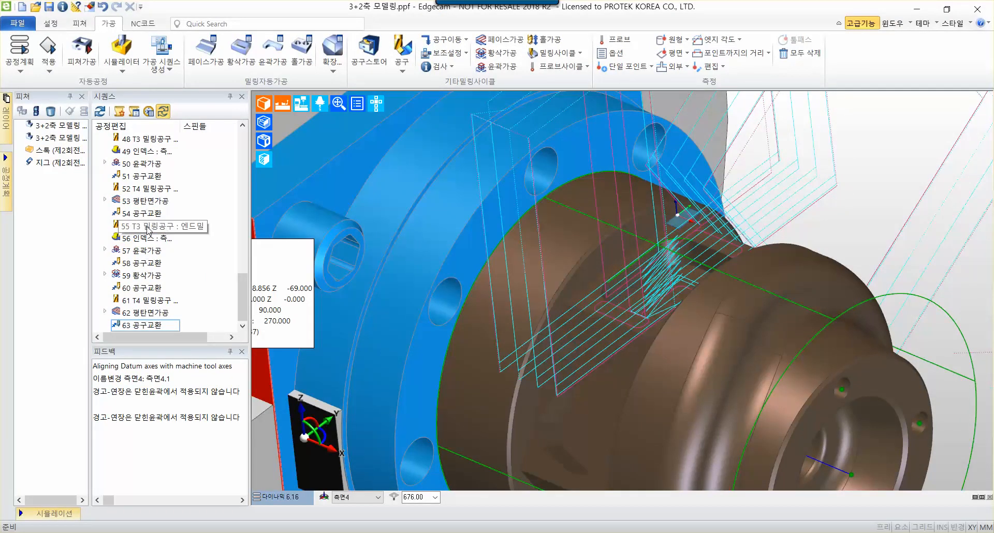
drag(141, 230, 164, 332)
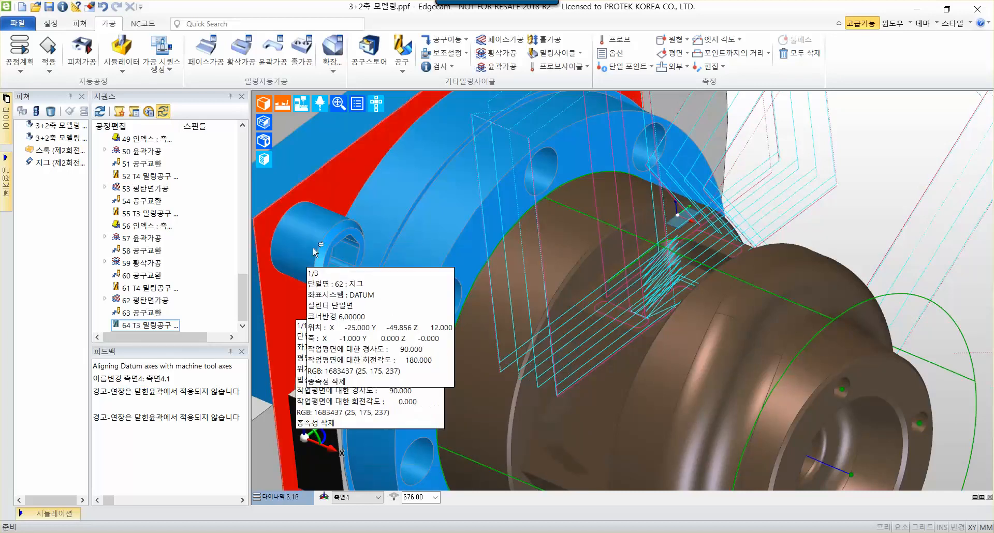
scroll(681, 233, up, 5)
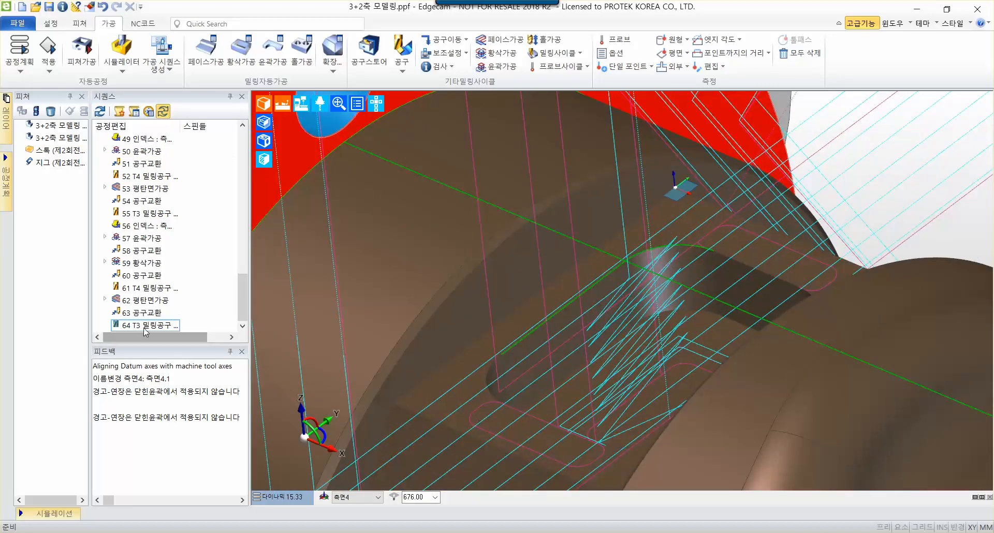
Add an index entry (인덱스) with 측면5 as its target plane following T3 tool entry 64
click(444, 39)
mouse_move(463, 150)
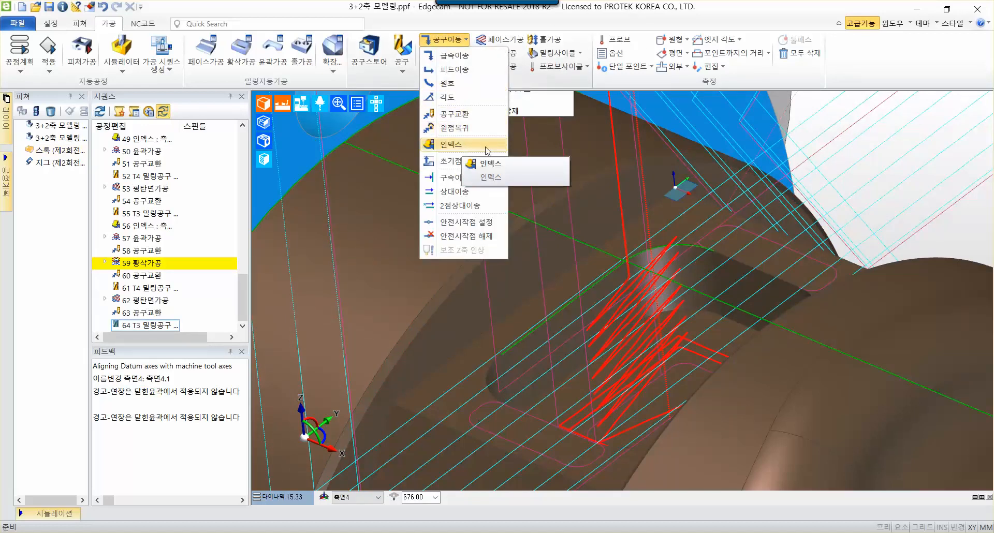
click(481, 147)
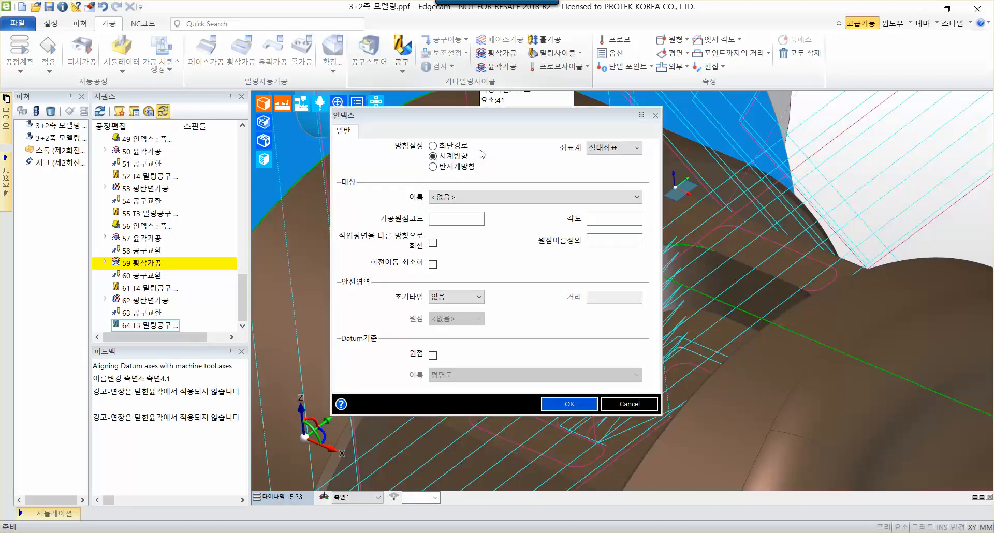
click(451, 201)
scroll(611, 362, down, 4)
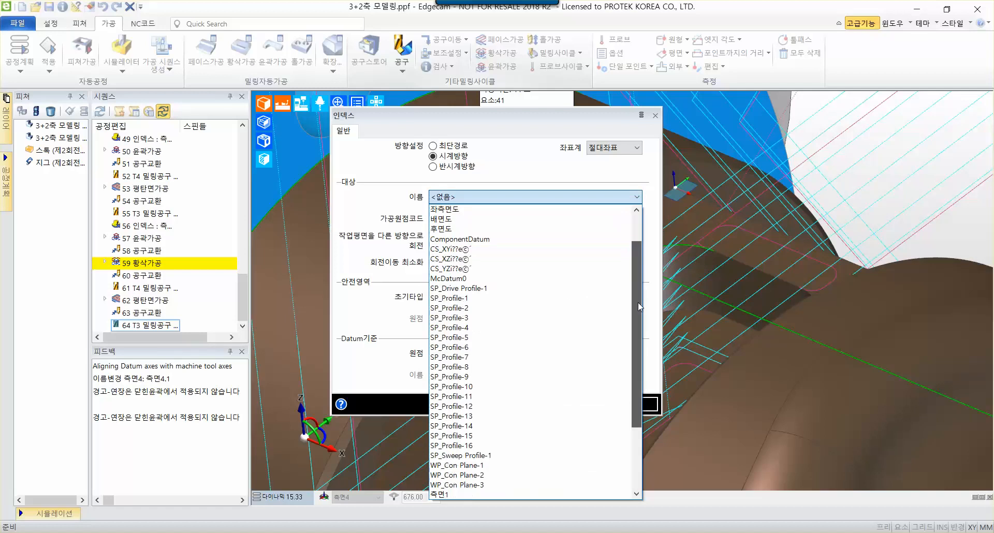
scroll(611, 420, down, 2)
click(596, 486)
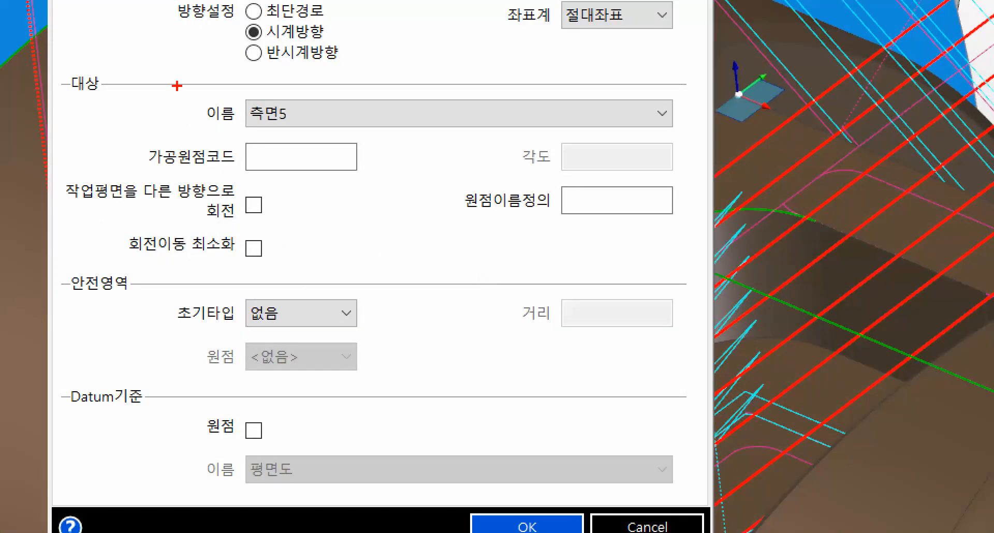
drag(191, 131, 377, 132)
drag(460, 505, 602, 532)
drag(564, 502, 676, 247)
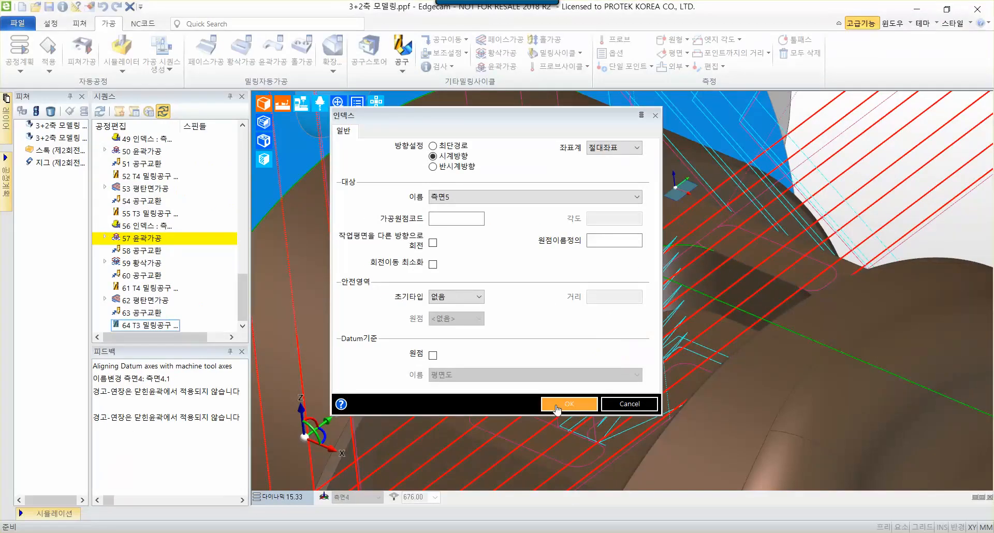
click(527, 527)
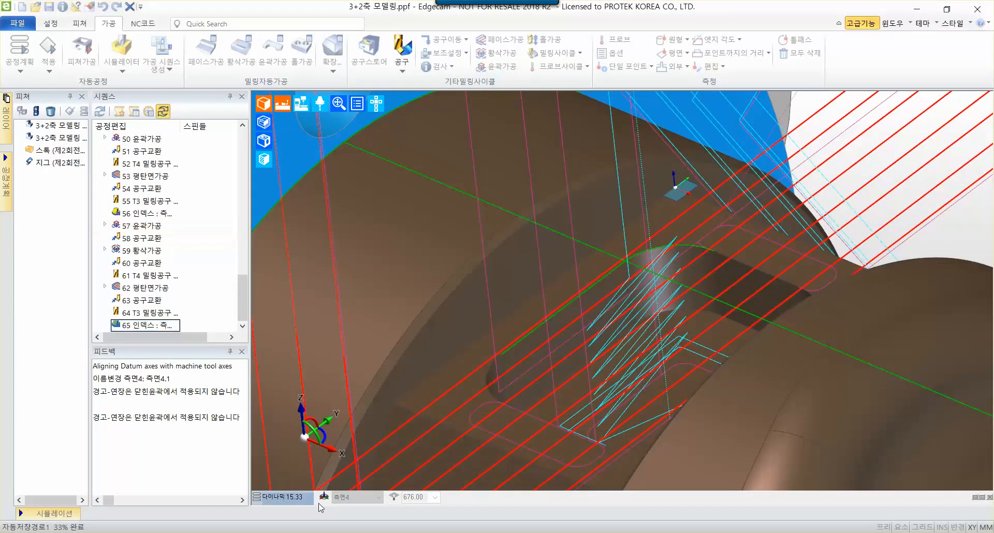
Align the view squarely to the active 측면5 work plane, framing the flat face with the wavy closed contour
click(289, 497)
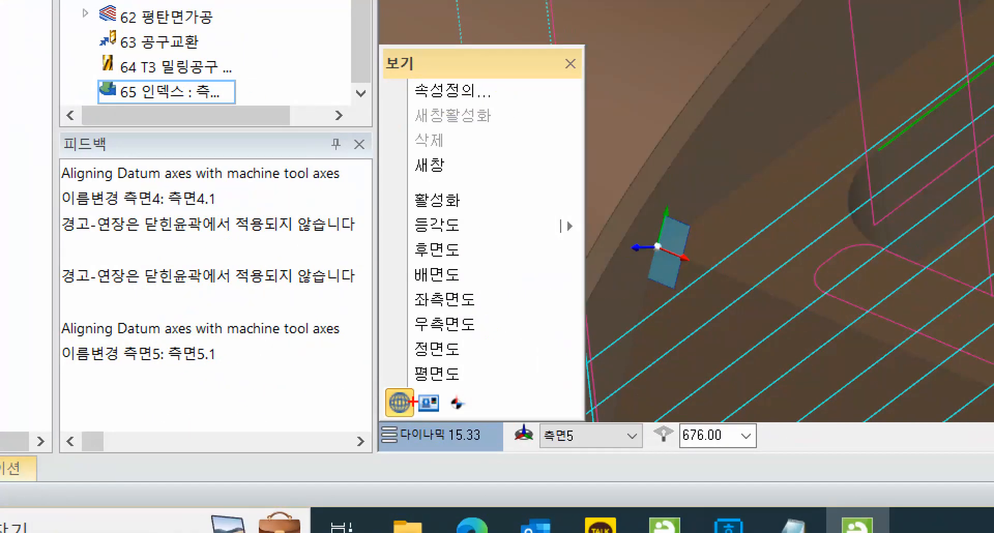
mouse_move(393, 186)
ctrl+mouse_down()
mouse_move(524, 220)
mouse_move(652, 149)
ctrl+mouse_up()
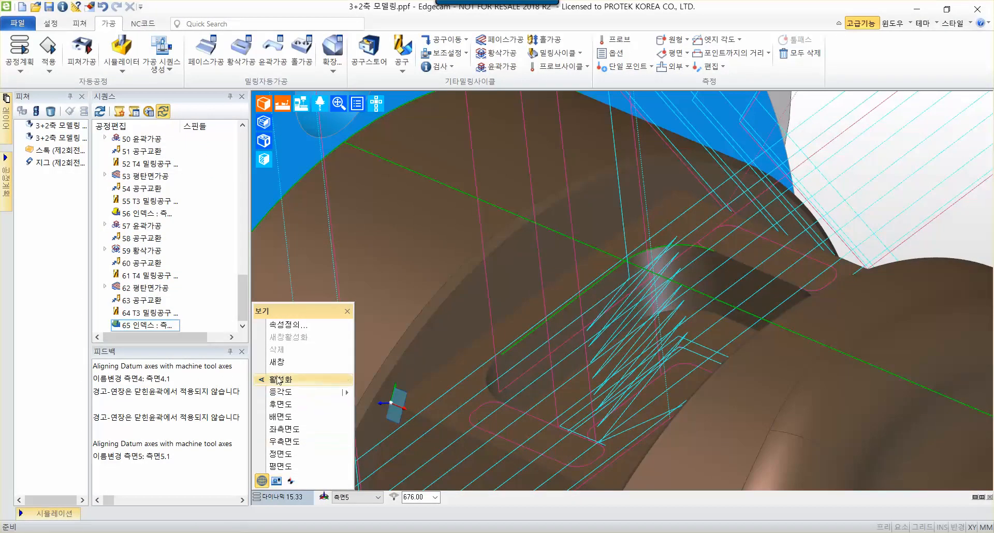
click(438, 200)
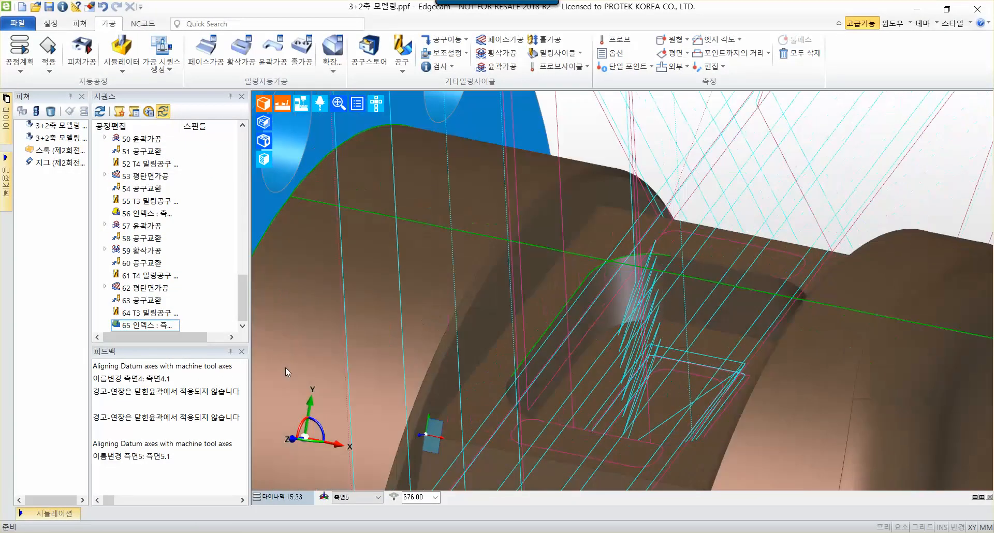
click(293, 439)
scroll(539, 354, down, 4)
middle_drag(628, 416, 575, 236)
scroll(553, 239, up, 1)
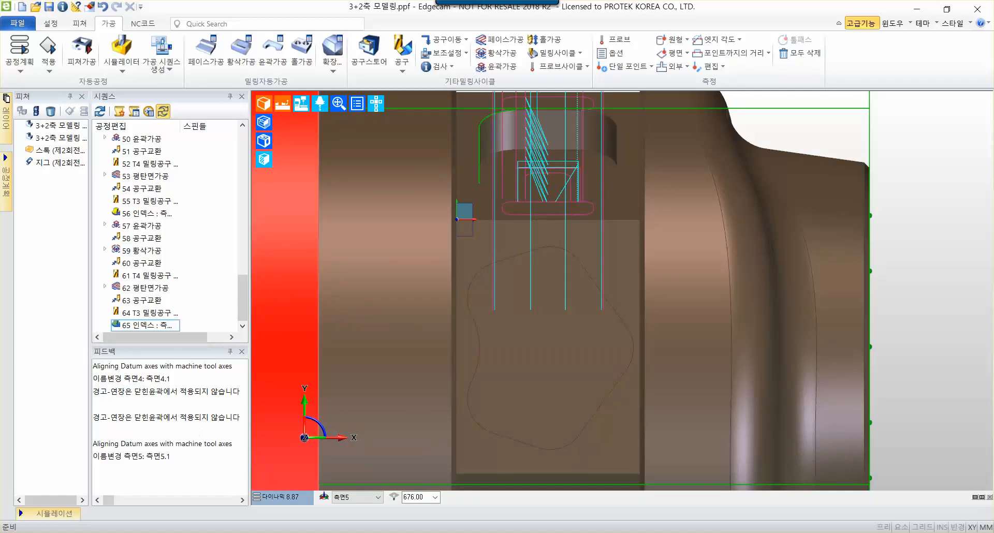
Start a profiling cycle (윤곽가공) on 측면5 and set its allowance (여유량) to 0.2
click(306, 165)
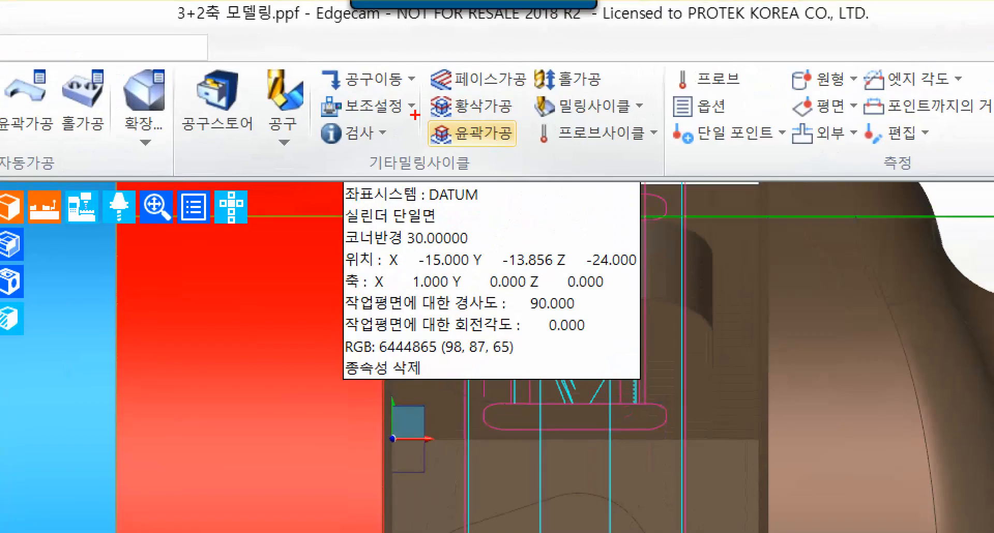
mouse_move(415, 115)
mouse_down()
mouse_move(534, 151)
mouse_move(576, 285)
mouse_up()
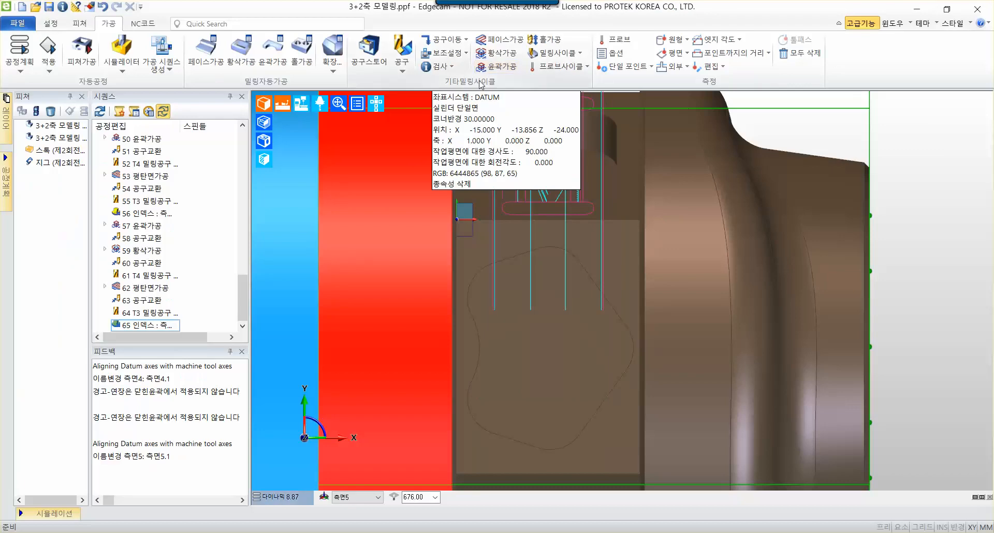
click(472, 134)
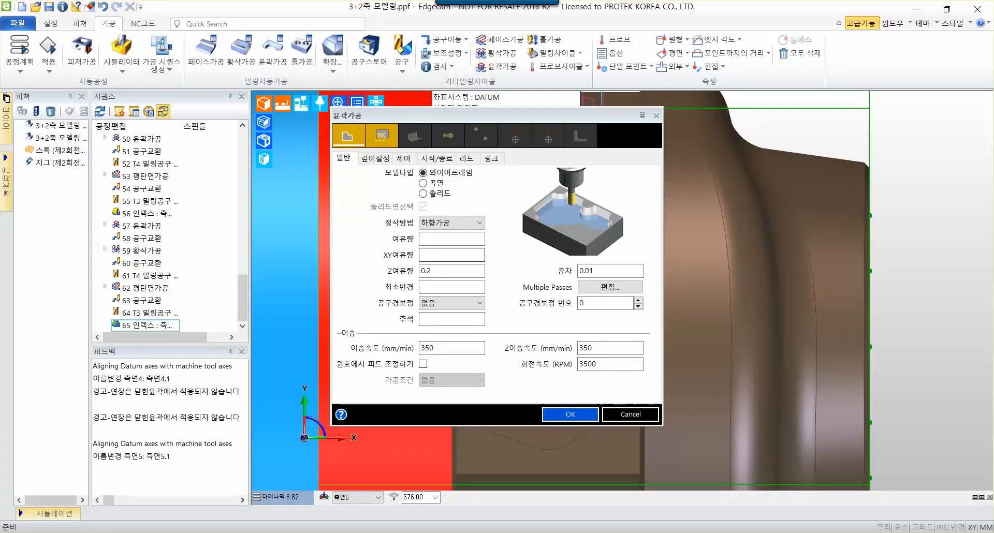
click(445, 241)
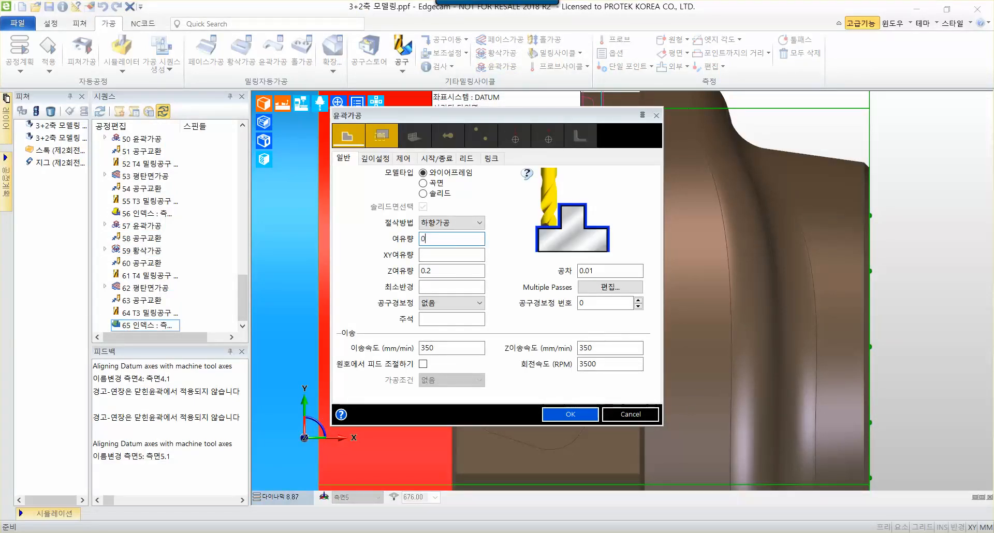
key(Tab)
key(Tab)
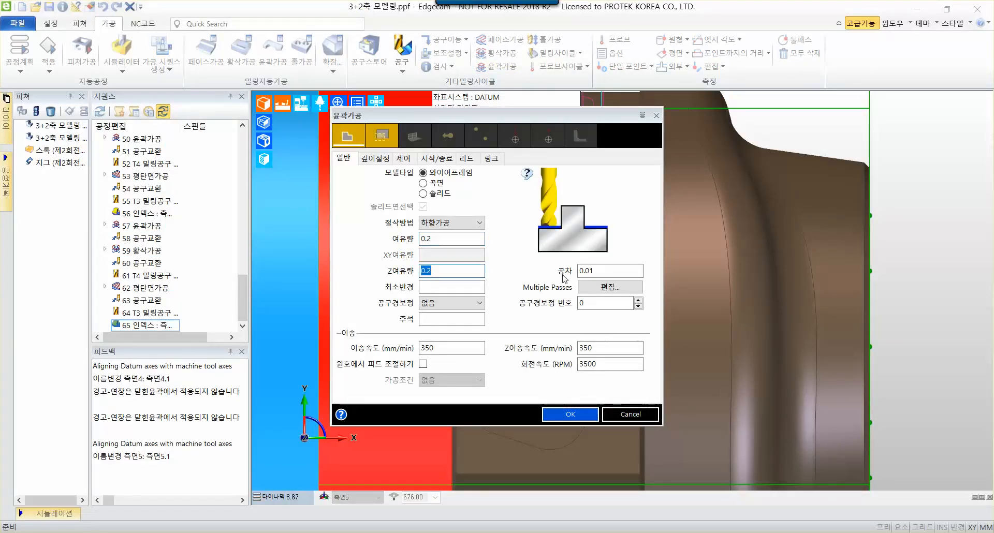
Configure the profiling cycle's Multiple Passes with an offset start of 8 and an offset increment of 4
click(599, 291)
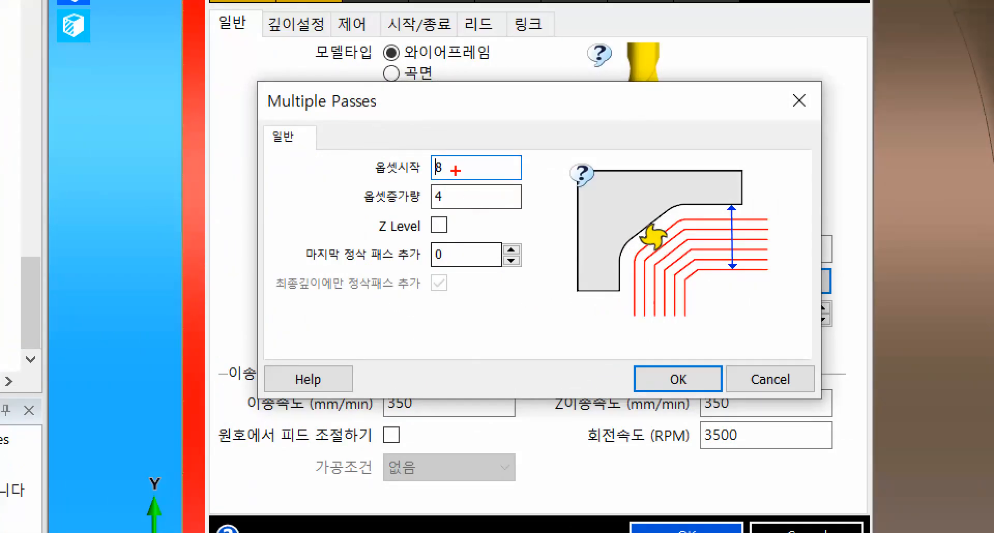
drag(455, 166, 539, 163)
drag(471, 202, 564, 202)
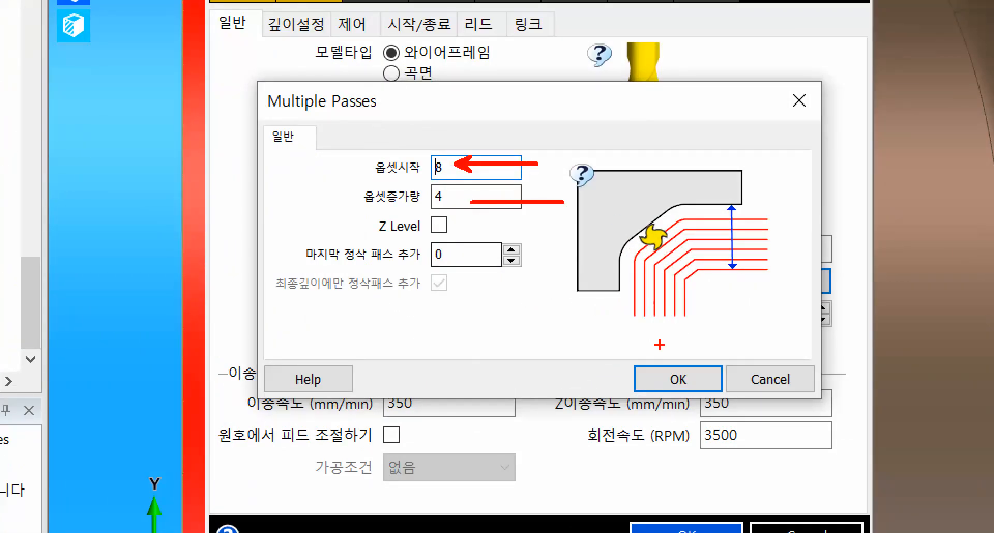
ctrl+drag(634, 357, 735, 406)
ctrl+shift+drag(700, 363, 813, 238)
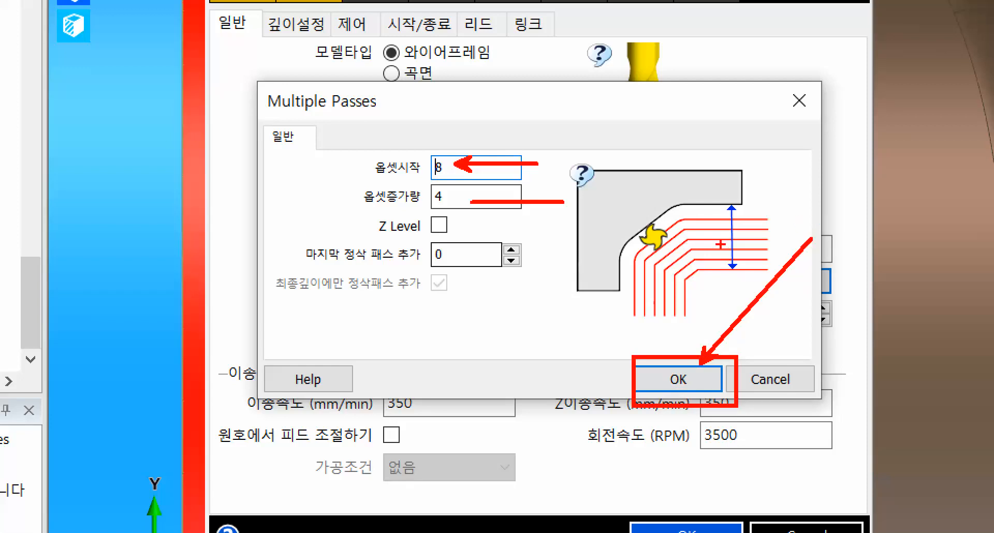
key(Escape)
click(566, 336)
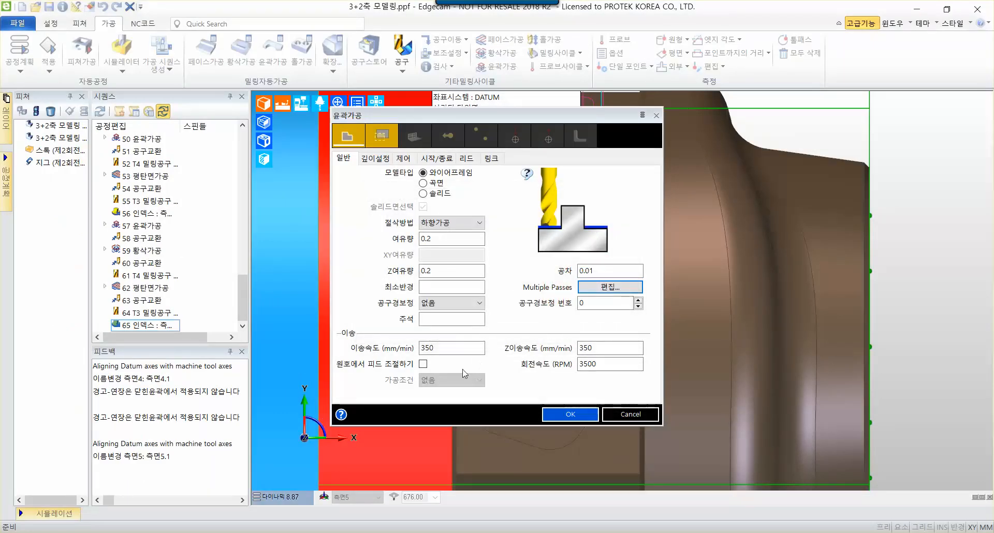
Set the profiling feed rate and Z feed rate to 450 mm/min and the spindle speed to 2200 RPM
double_click(467, 354)
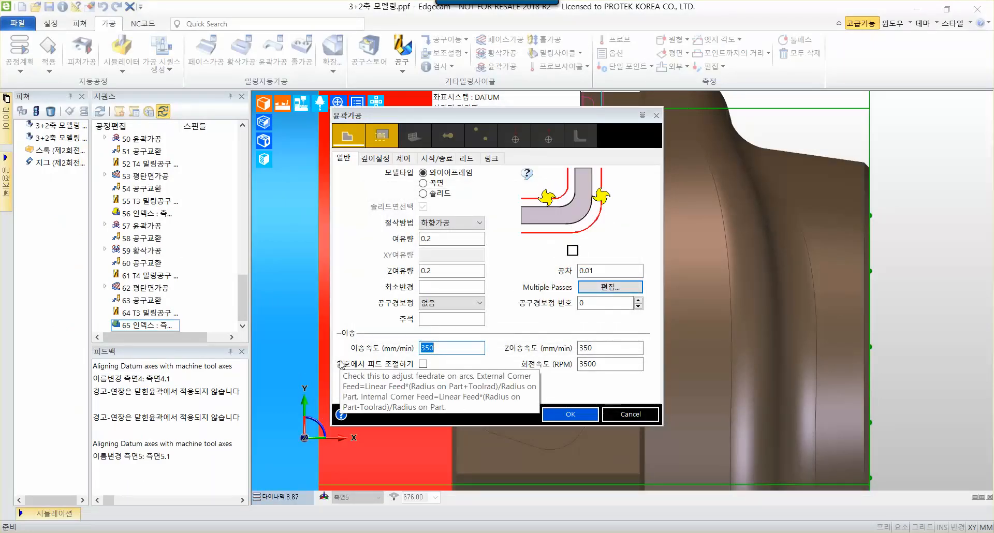
text(450)
key(Tab)
text(450)
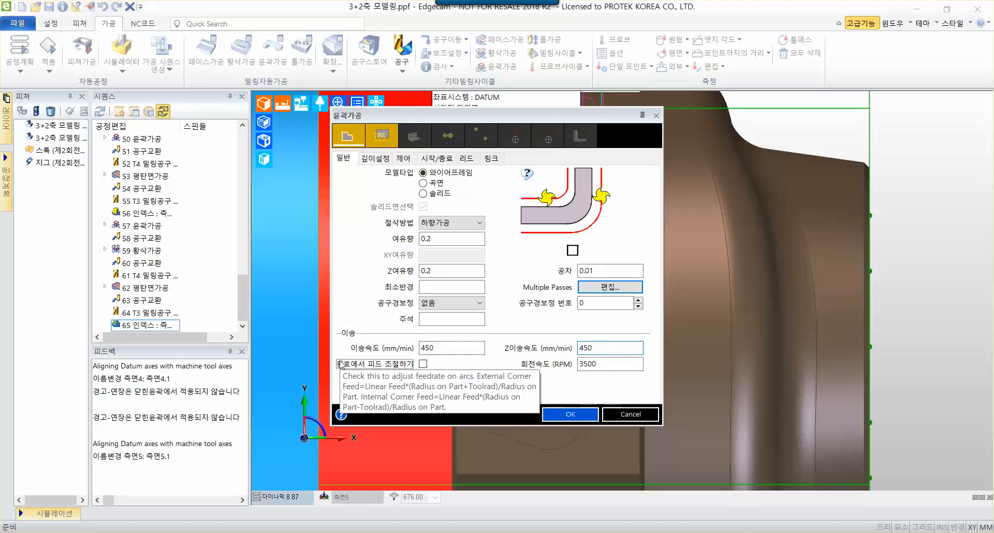
key(Tab)
text(20020)
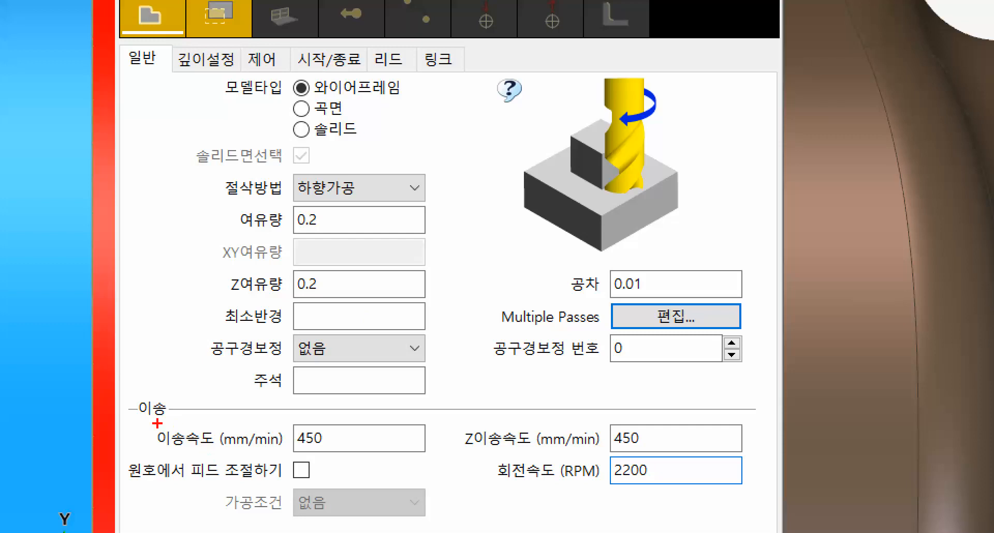
mouse_move(140, 415)
mouse_down()
mouse_move(725, 461)
mouse_move(765, 500)
mouse_up()
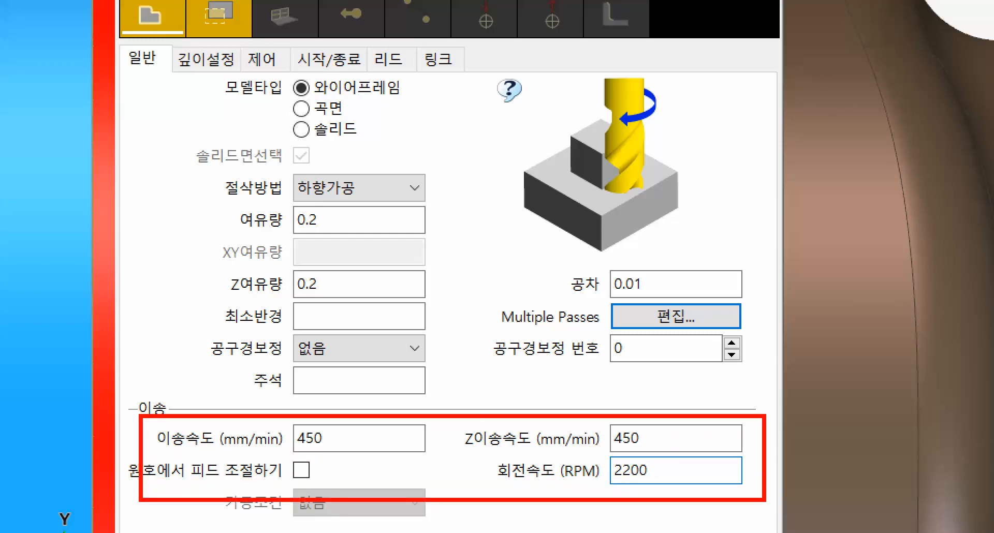
mouse_move(211, 206)
mouse_down()
mouse_move(349, 231)
mouse_move(424, 231)
mouse_up()
mouse_move(470, 295)
mouse_down()
mouse_move(741, 301)
mouse_move(755, 351)
mouse_up()
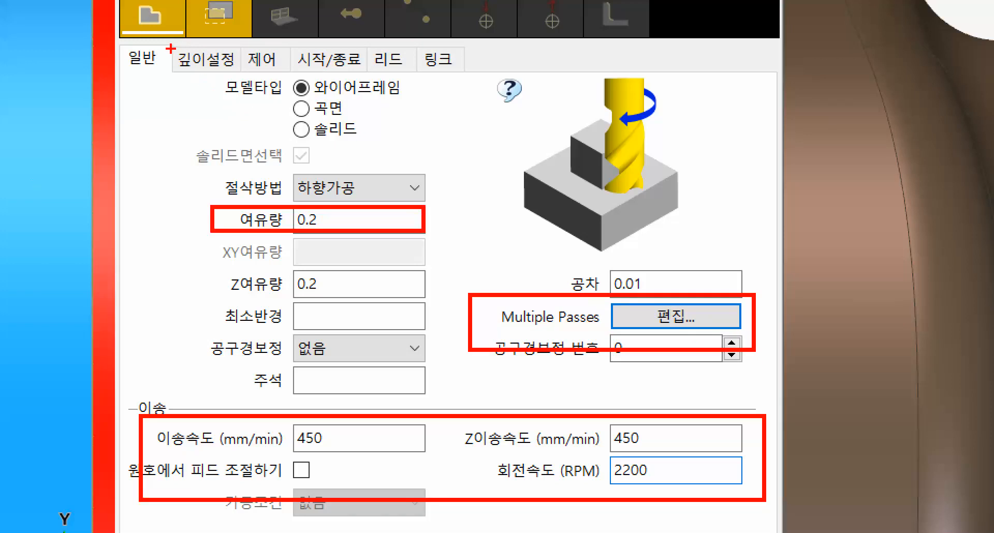
mouse_move(170, 49)
mouse_down()
mouse_move(243, 75)
mouse_move(212, 93)
mouse_move(115, 196)
mouse_up()
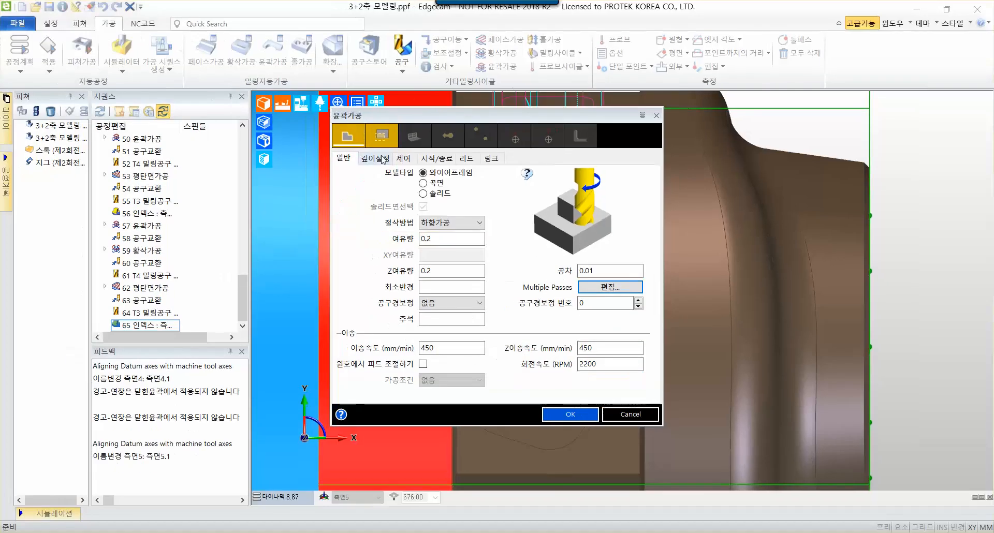
Set the profiling approach height to 16, the machining start height to 6 and the cutting depth option to <지정>
click(206, 59)
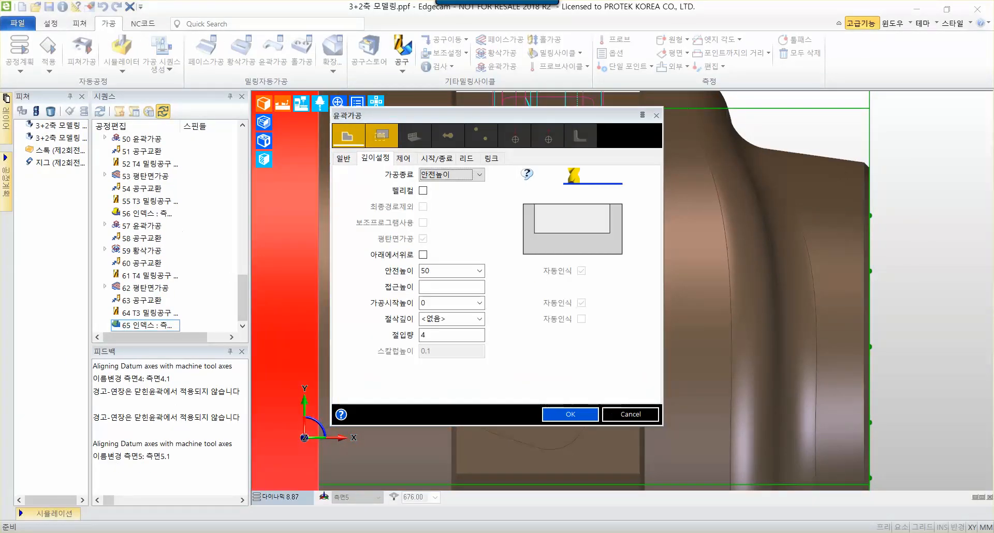
click(451, 287)
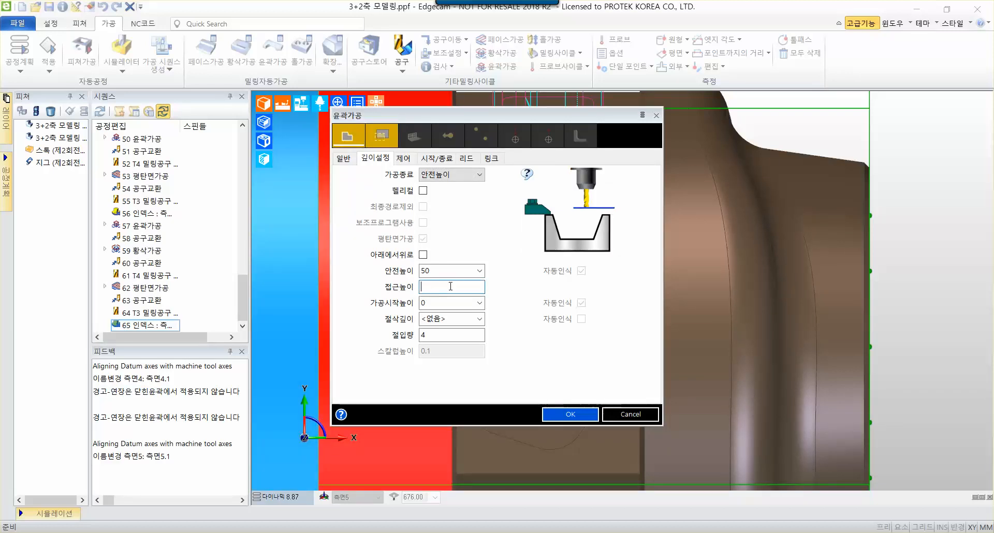
text(16)
click(431, 303)
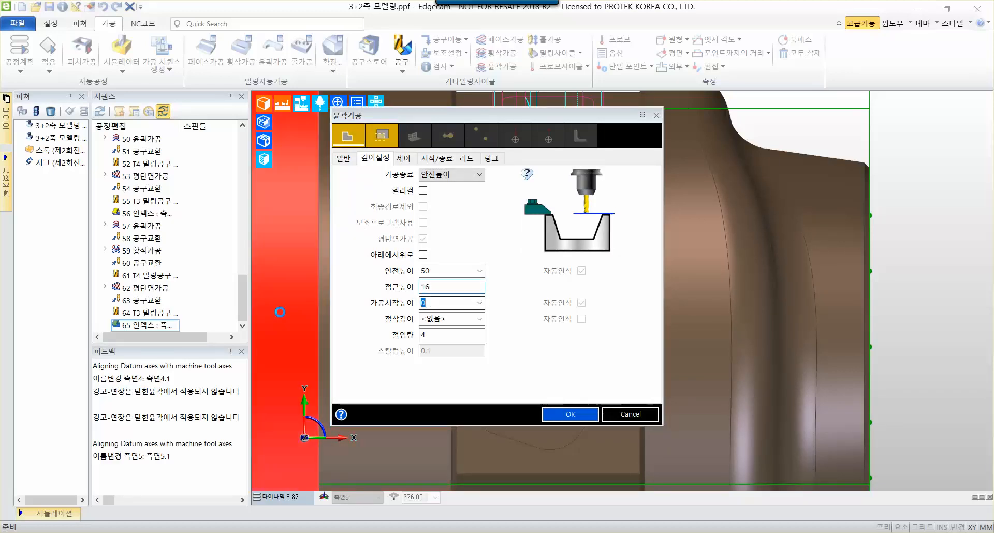
text(6)
click(471, 317)
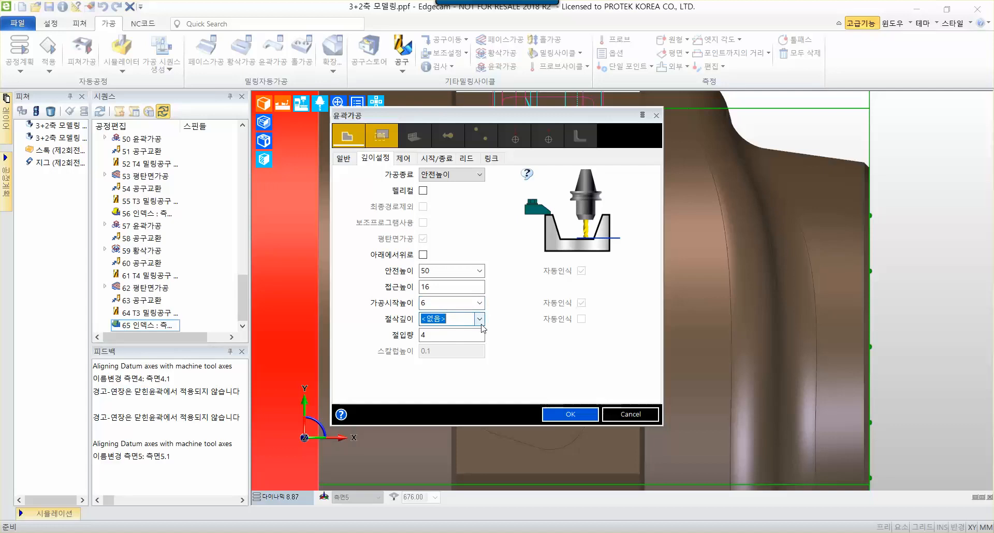
click(472, 318)
click(450, 337)
click(474, 319)
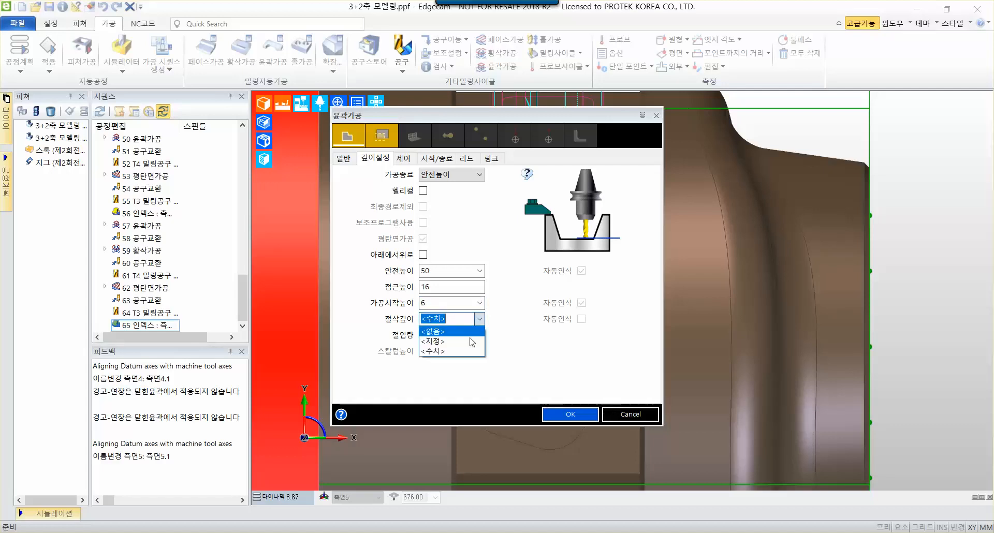
click(449, 353)
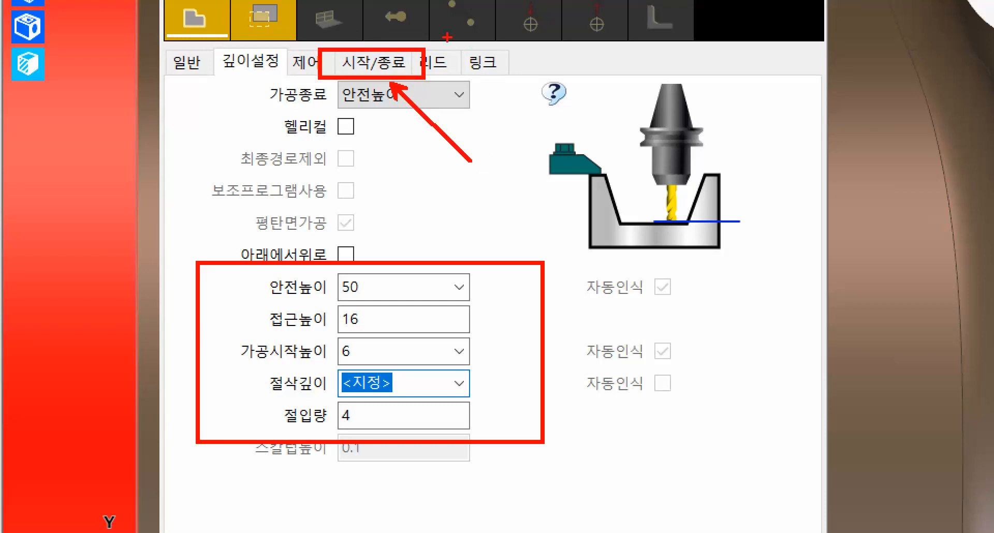
key(Escape)
Set the profiling cycle's start extension (시작) and end extension (종료) to 20
click(440, 160)
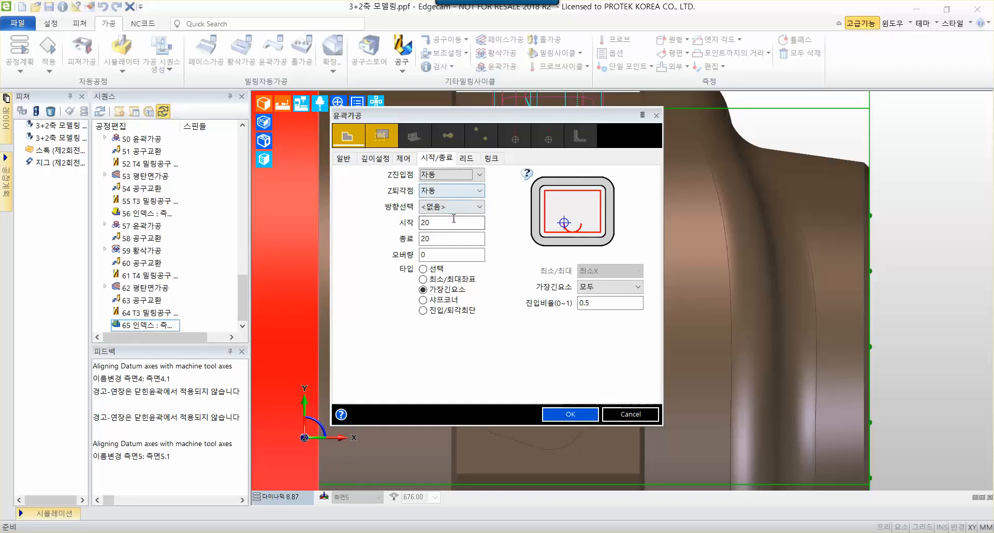
click(455, 237)
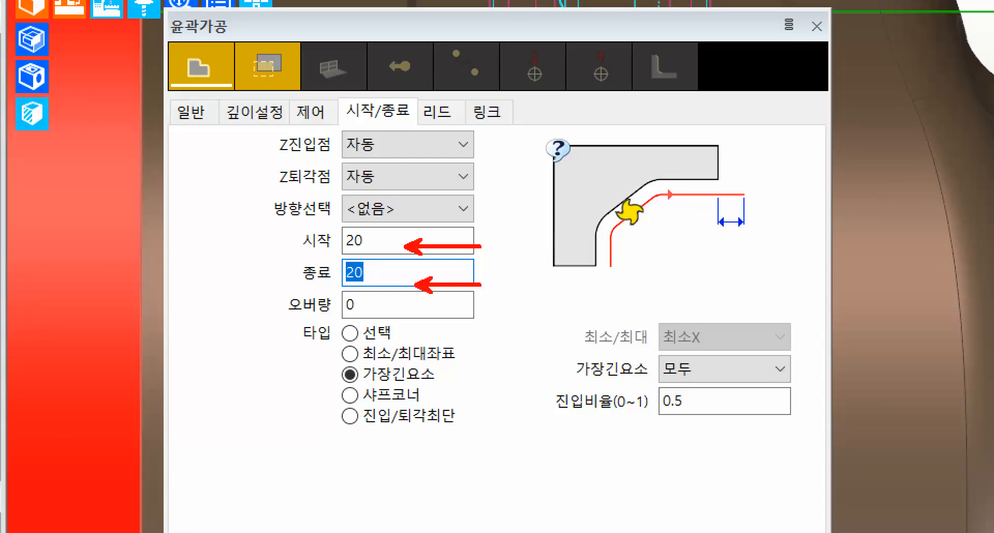
ctrl+drag(411, 97, 614, 192)
key(Escape)
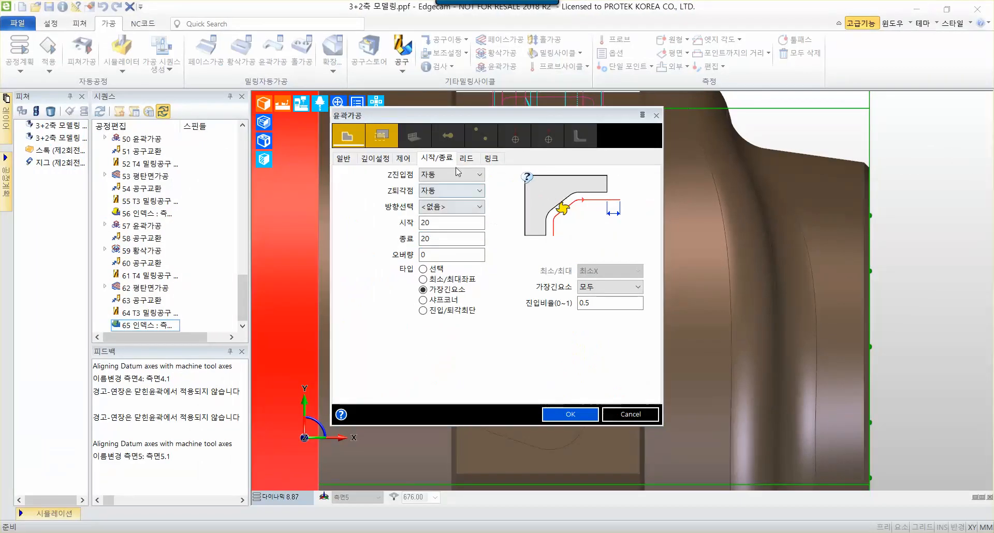
Use a 수평 lead with entry angle 90, entry radius 0 and entry distance 0, and accept the profiling parameters
click(440, 111)
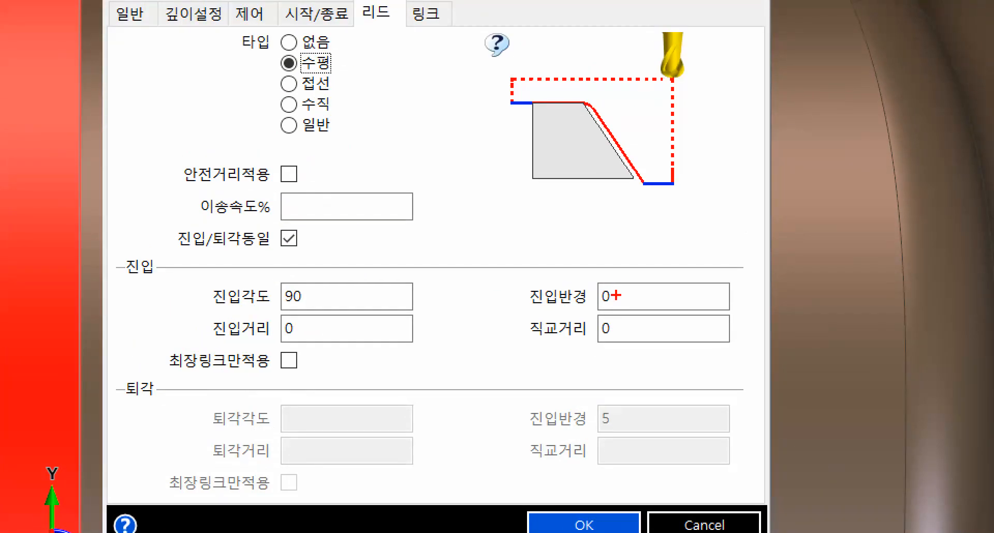
mouse_move(630, 304)
mouse_down()
mouse_move(635, 279)
mouse_move(645, 309)
mouse_up()
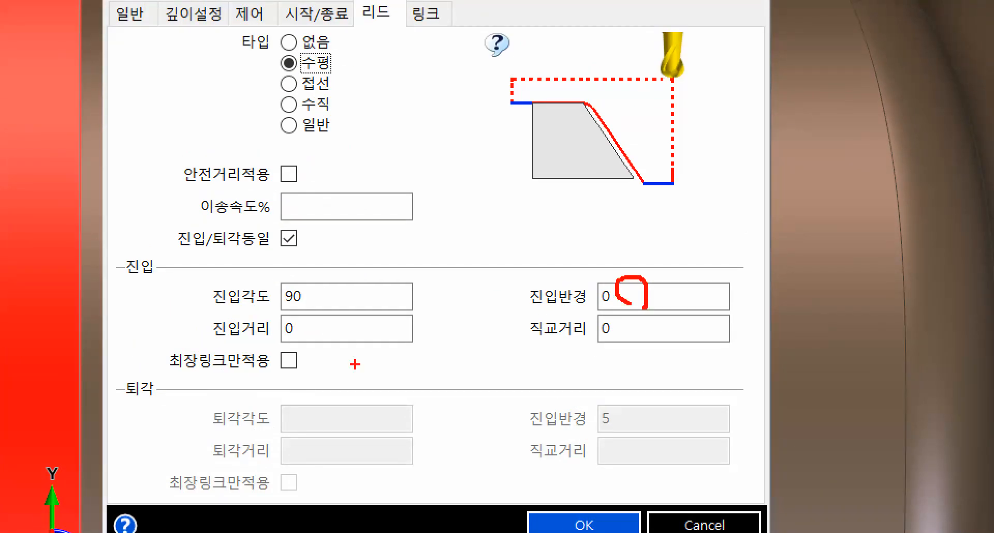
mouse_move(313, 334)
mouse_down()
mouse_move(311, 308)
mouse_move(298, 340)
mouse_up()
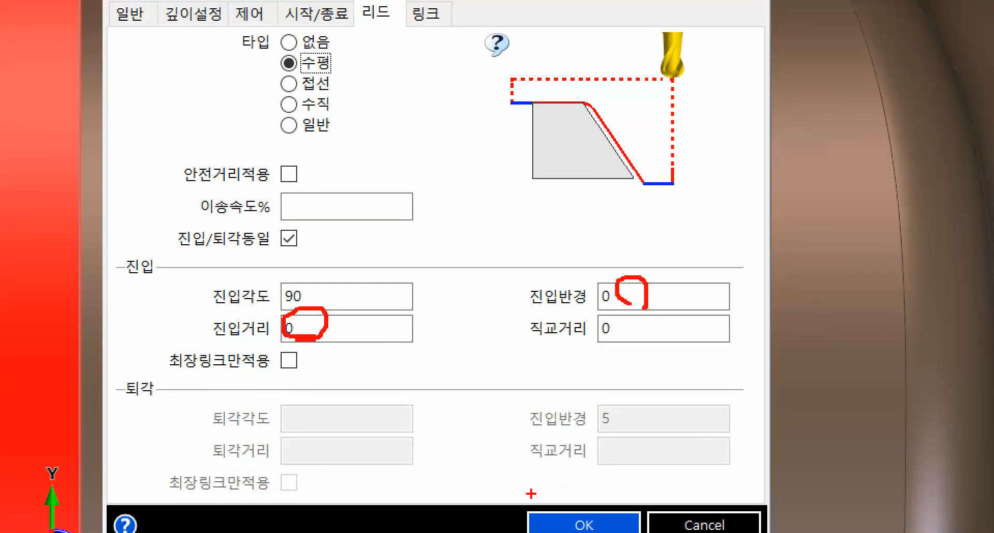
mouse_move(530, 504)
mouse_down()
mouse_move(473, 454)
mouse_move(466, 367)
mouse_move(479, 332)
mouse_up()
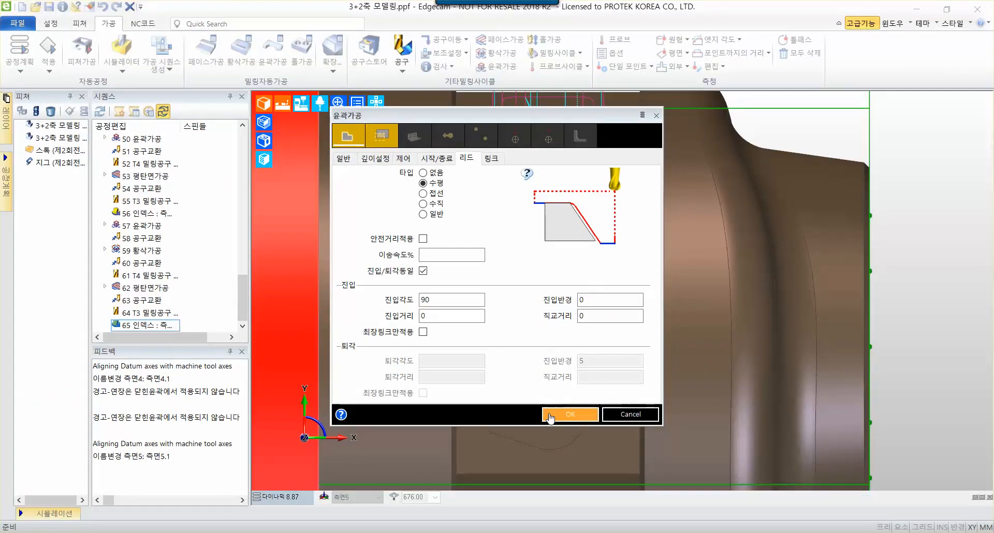
click(584, 524)
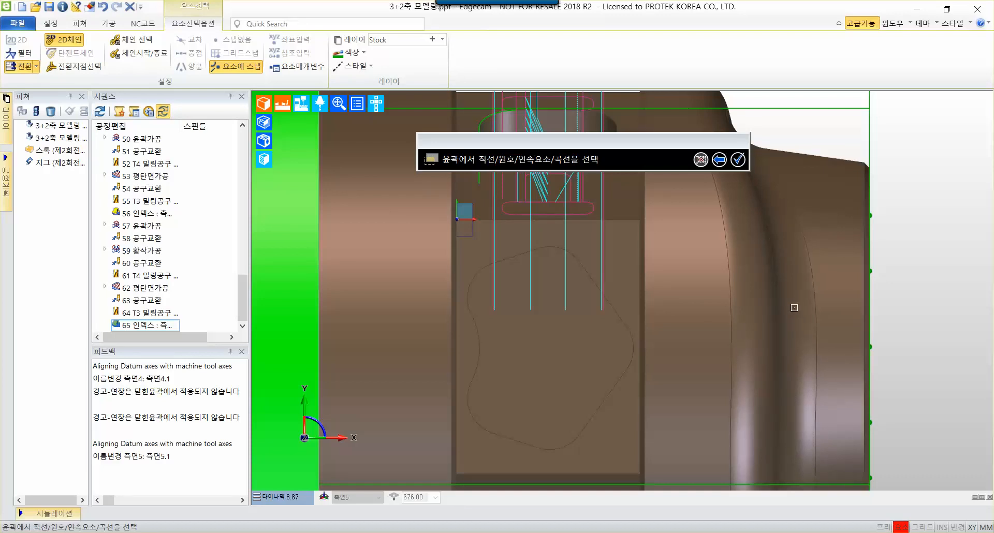
Select the two opposite long straight edges of the 측면5 flat as the contours to profile
middle_drag(795, 308, 717, 303)
scroll(362, 360, up, 3)
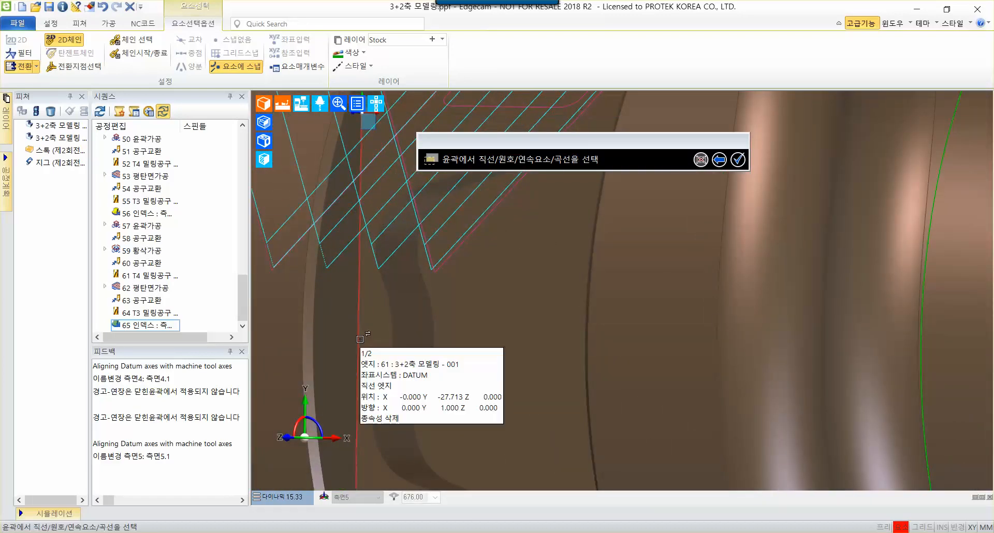
middle_drag(595, 342, 734, 297)
middle_drag(907, 281, 639, 313)
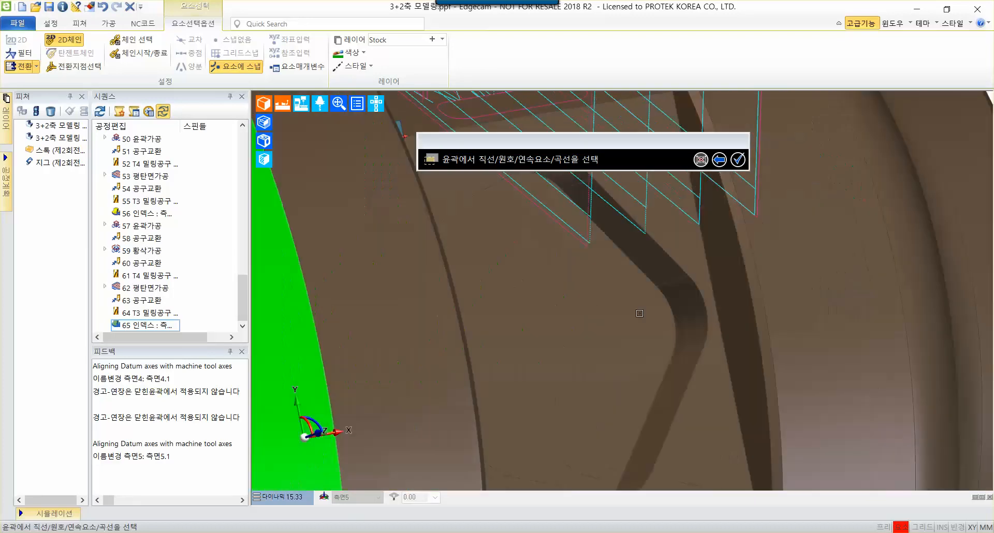
mouse_move(712, 275)
middle_down()
mouse_move(733, 299)
mouse_move(642, 303)
mouse_move(629, 315)
middle_up()
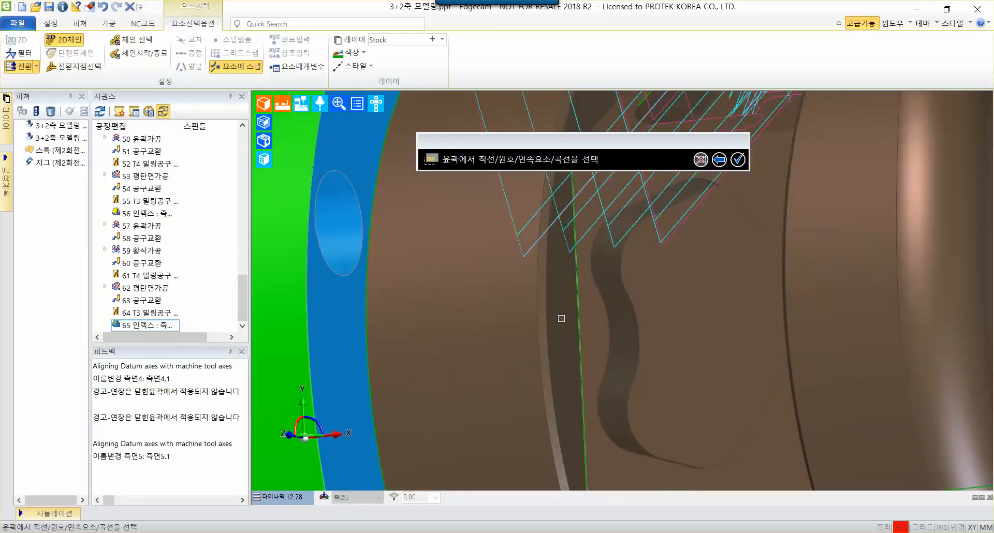
middle_drag(576, 290, 592, 274)
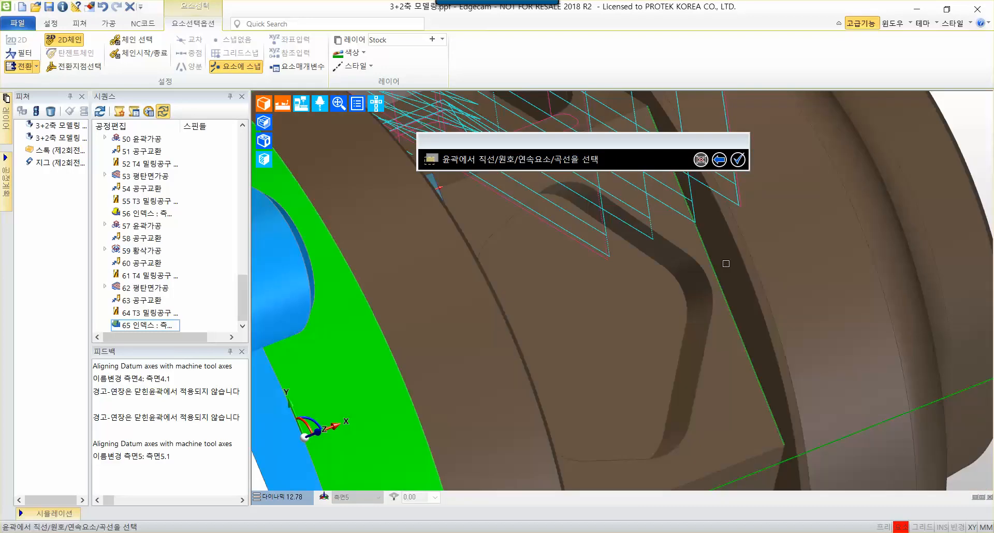
click(738, 160)
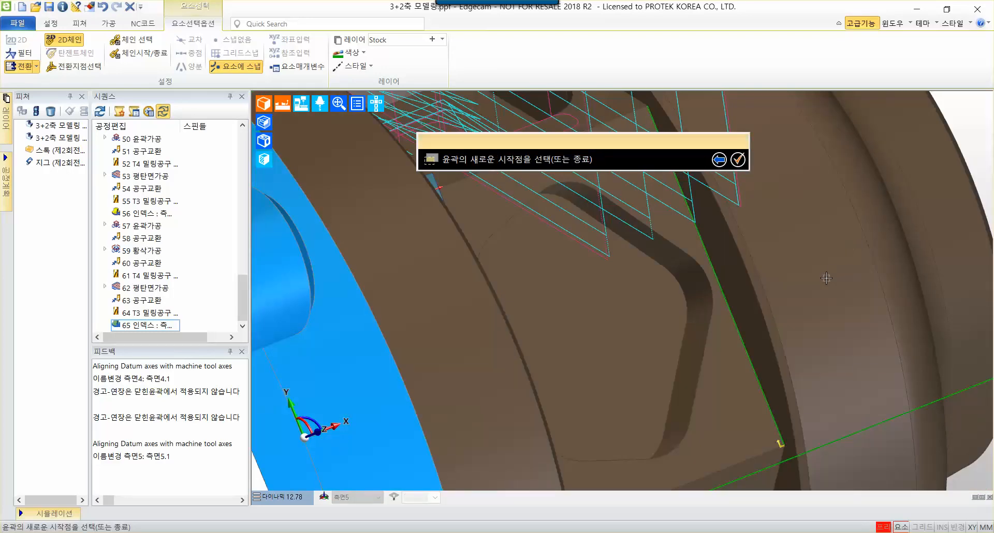
Move the start point of the edge beside the 측면5 datum to its datum end and accept the contour start points
middle_drag(863, 298, 518, 415)
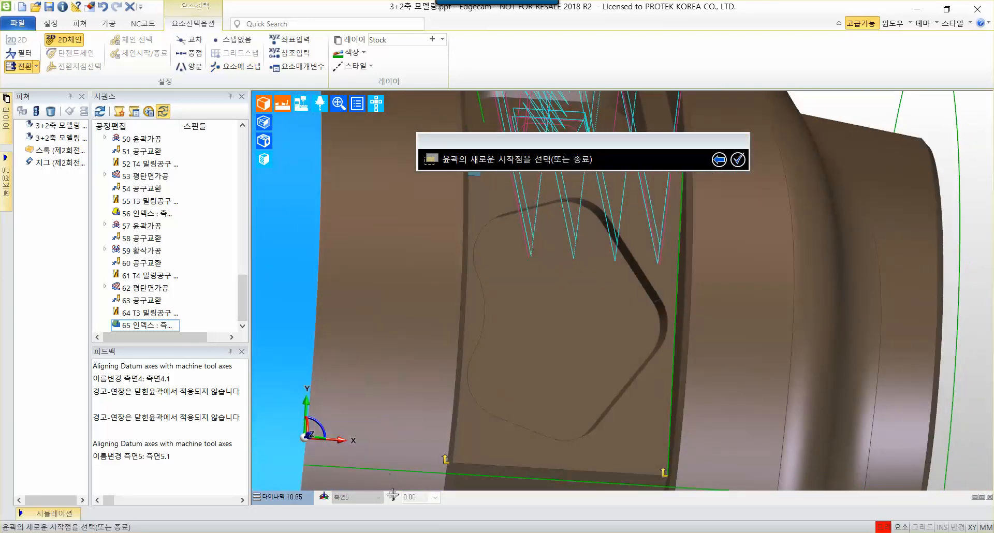
middle_drag(544, 334, 568, 345)
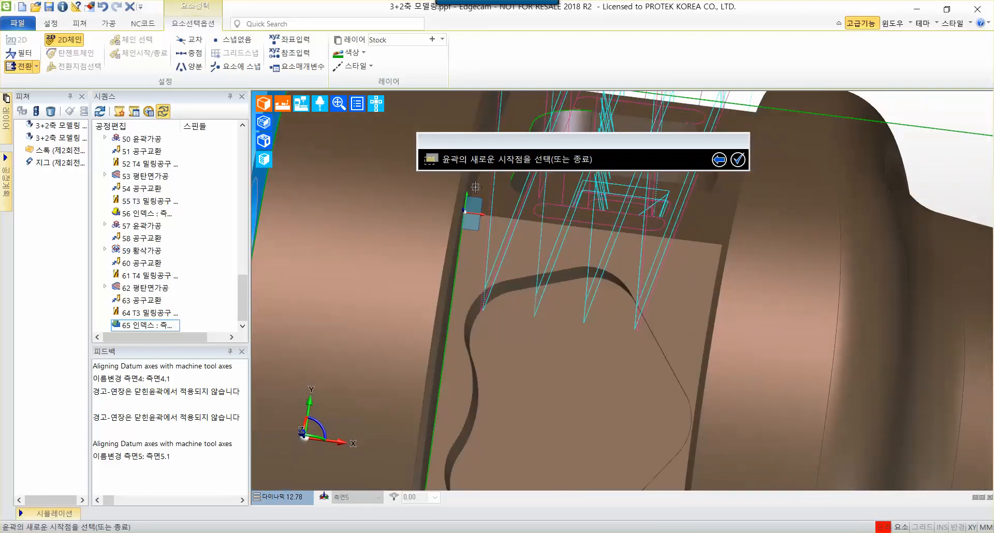
scroll(478, 214, up, 4)
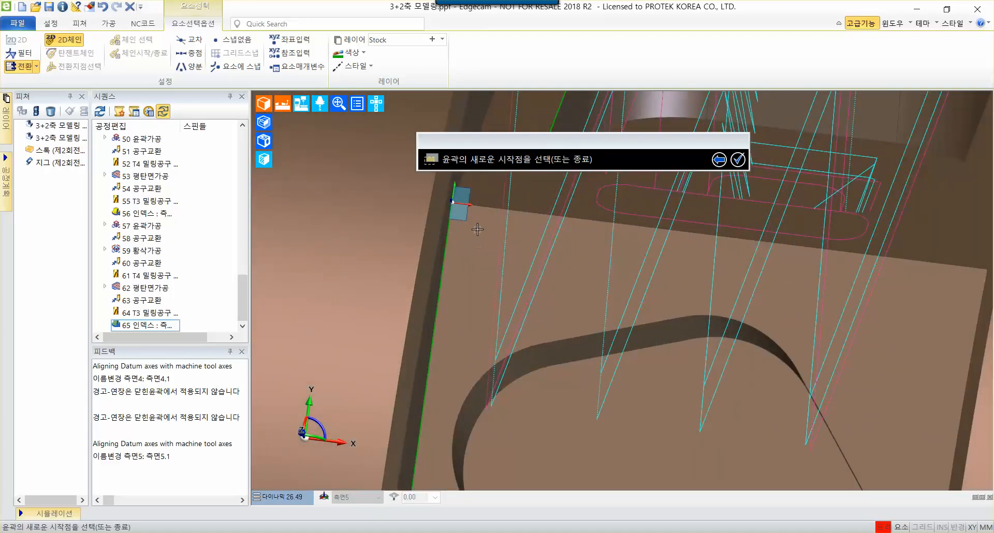
scroll(478, 229, down, 6)
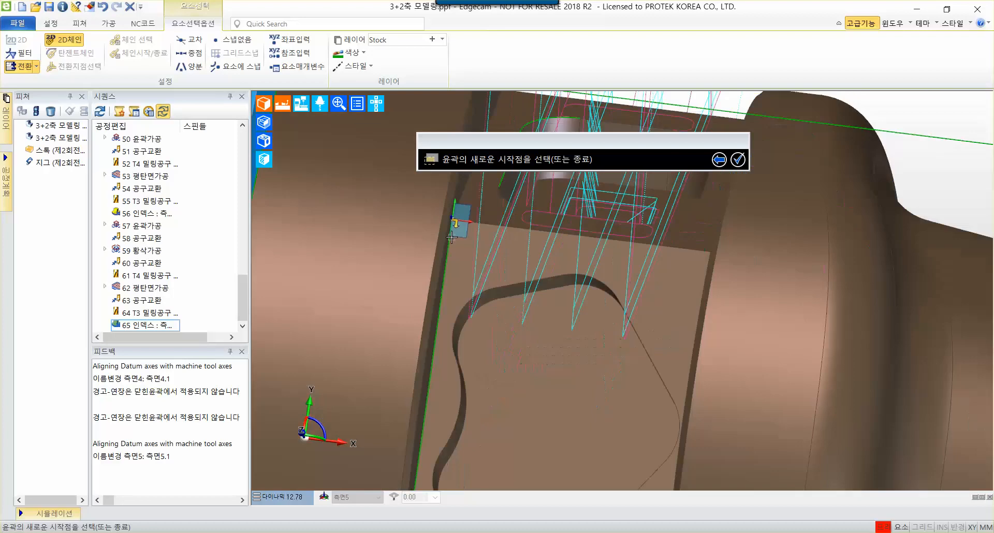
scroll(639, 348, down, 3)
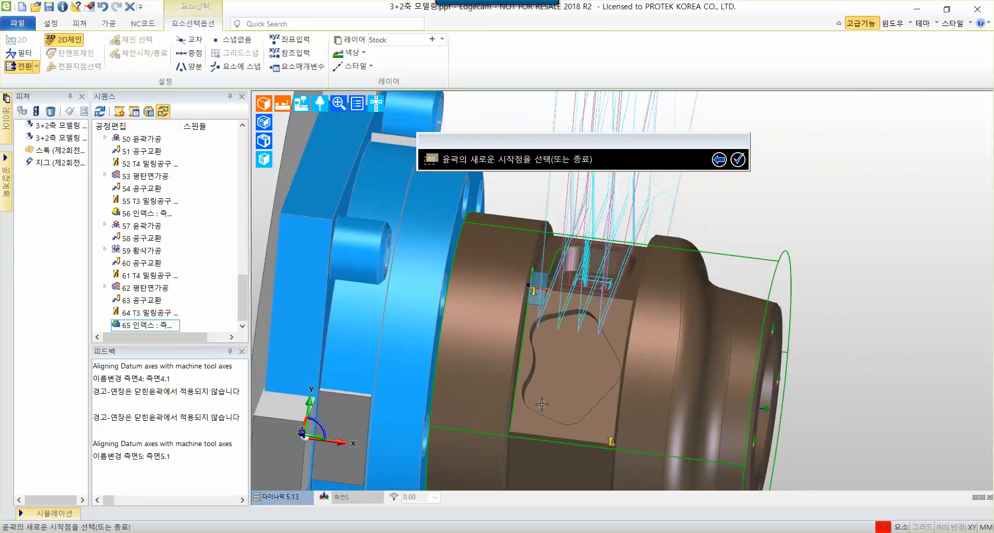
click(738, 160)
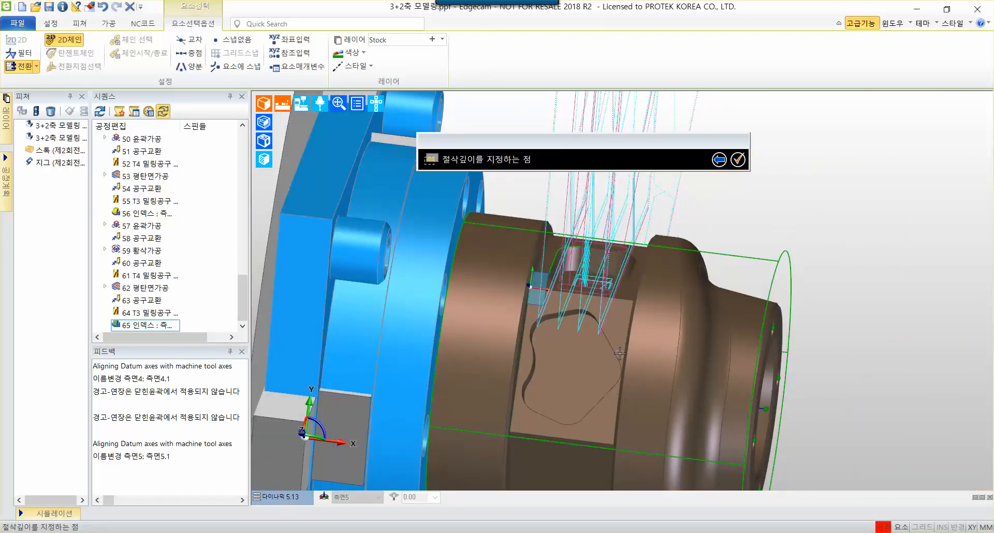
Specify the cutting depth at the flat's corner on the 측면5 datum origin and generate the profiling cycle without a boundary
scroll(538, 284, up, 10)
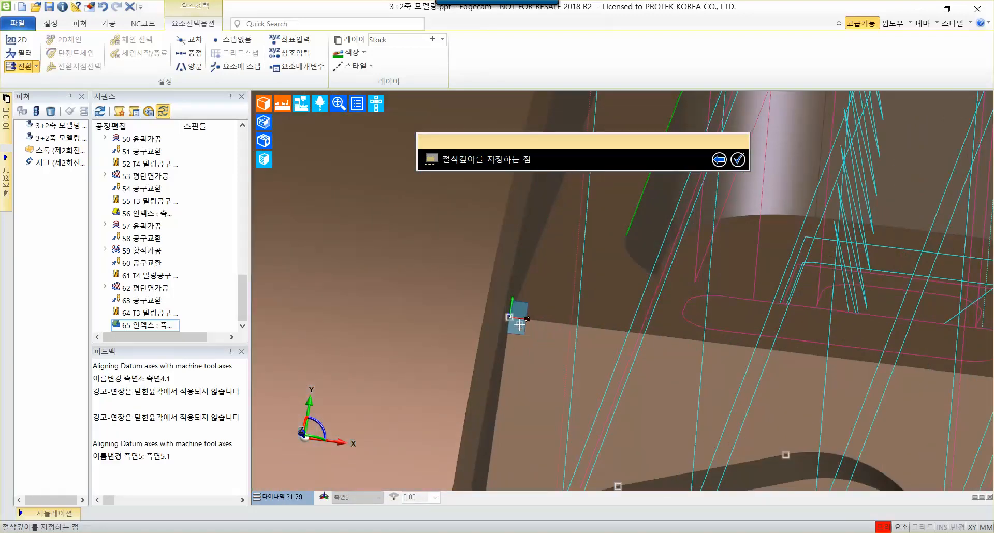
middle_drag(597, 322, 527, 301)
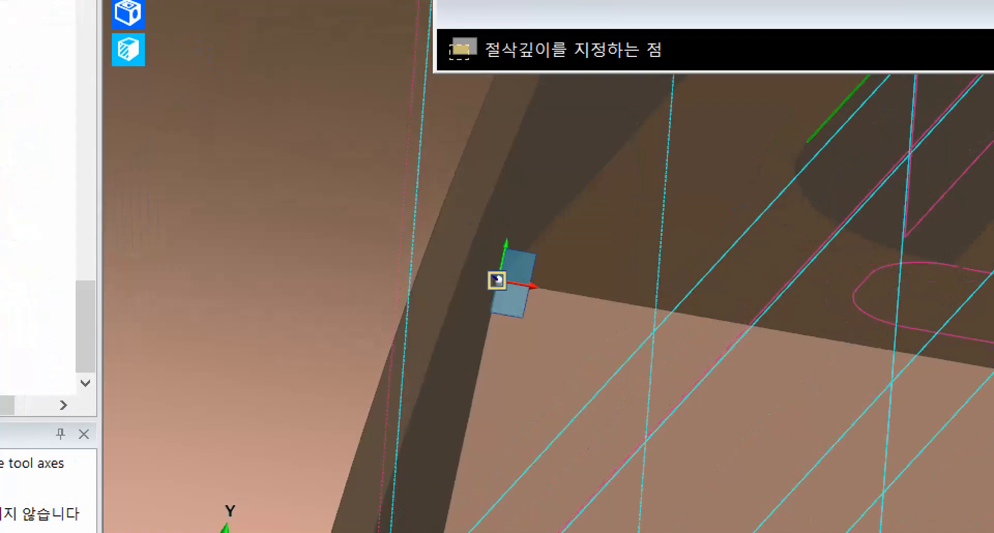
mouse_move(449, 275)
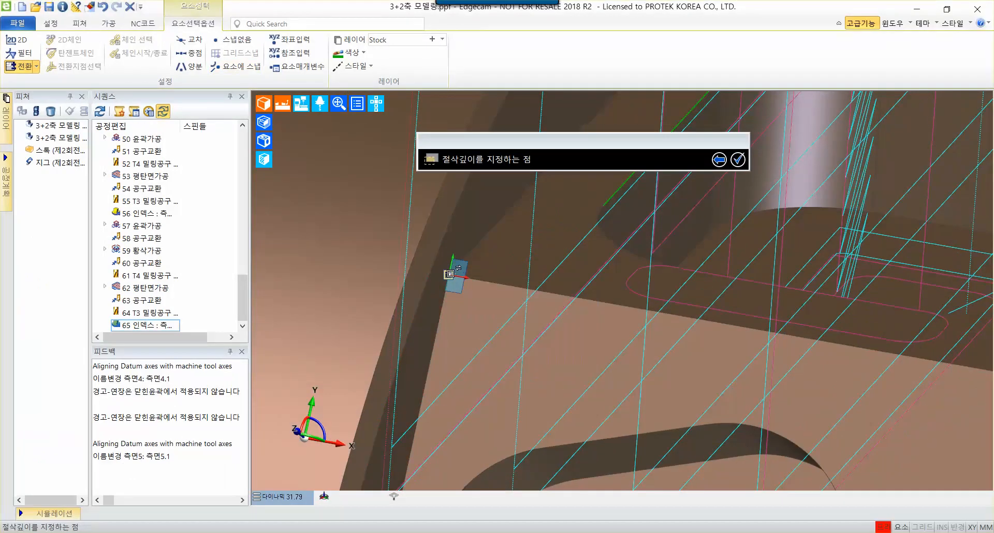
click(497, 280)
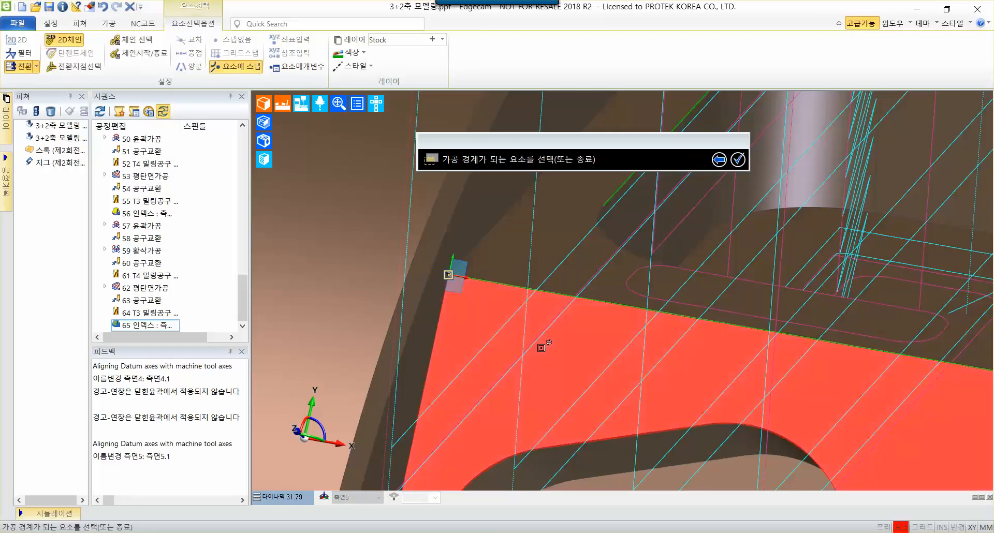
click(736, 161)
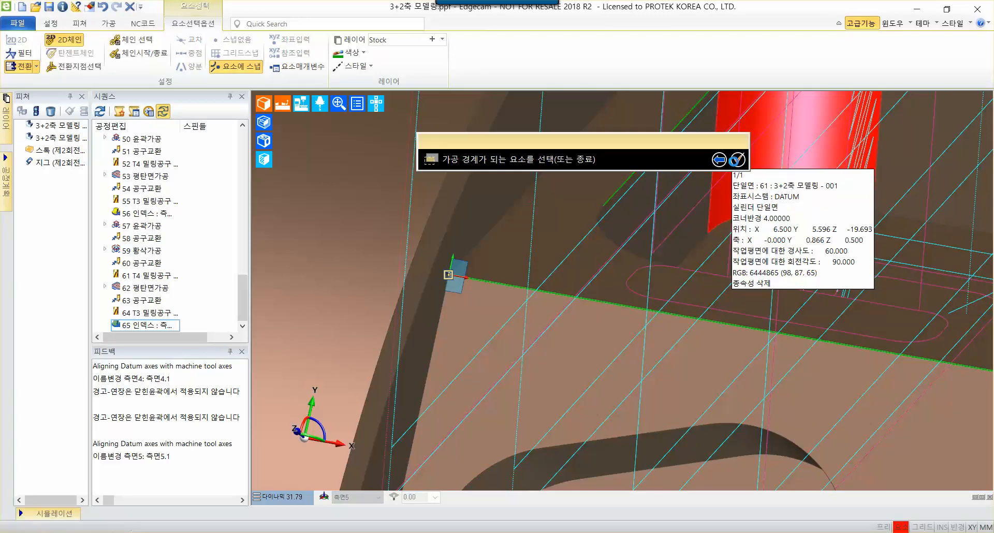
click(735, 161)
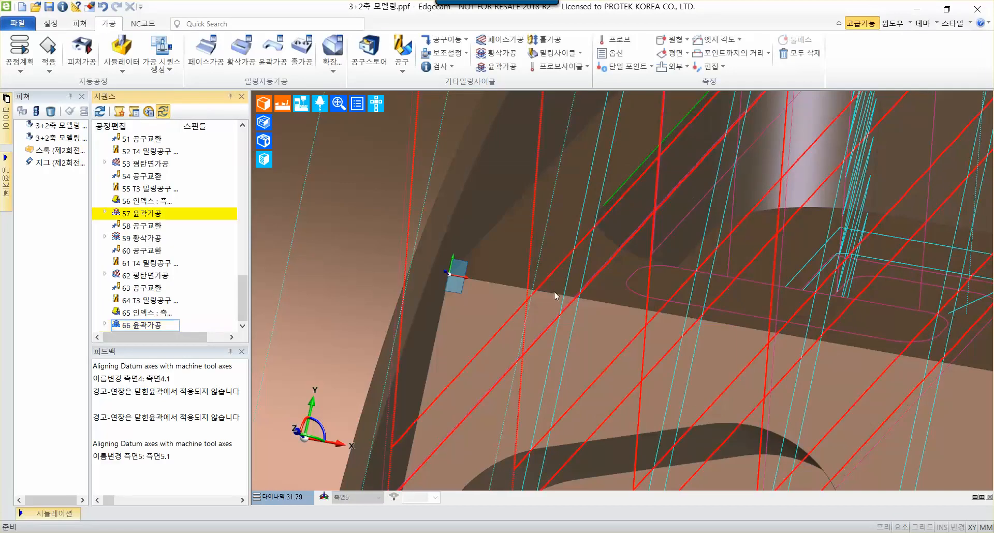
Start a roughing cycle (황삭가공) on 측면5 with 여유량 0.2, Z여유량 0.2, a pitch of 50% and stock type 윤곽
click(168, 327)
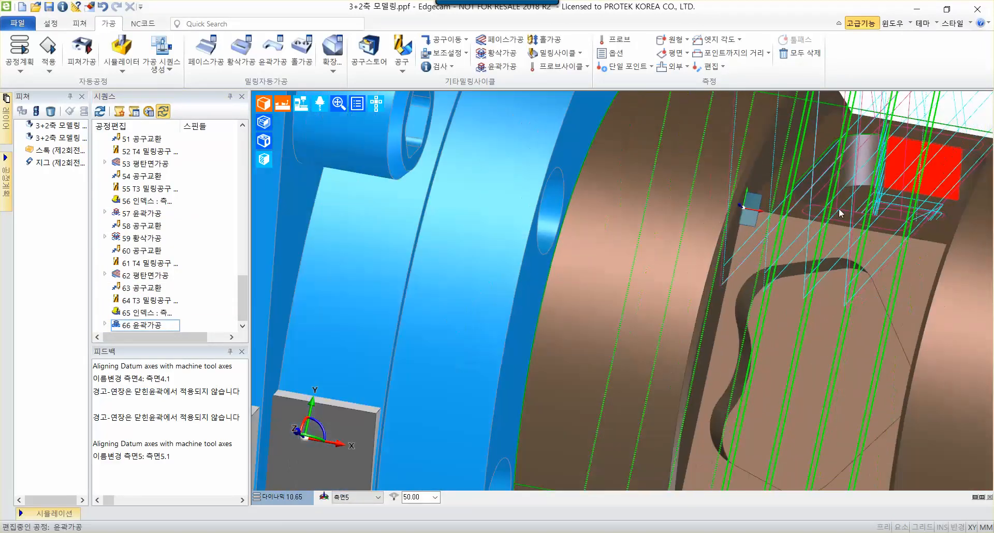
middle_drag(945, 287, 844, 233)
scroll(728, 229, up, 4)
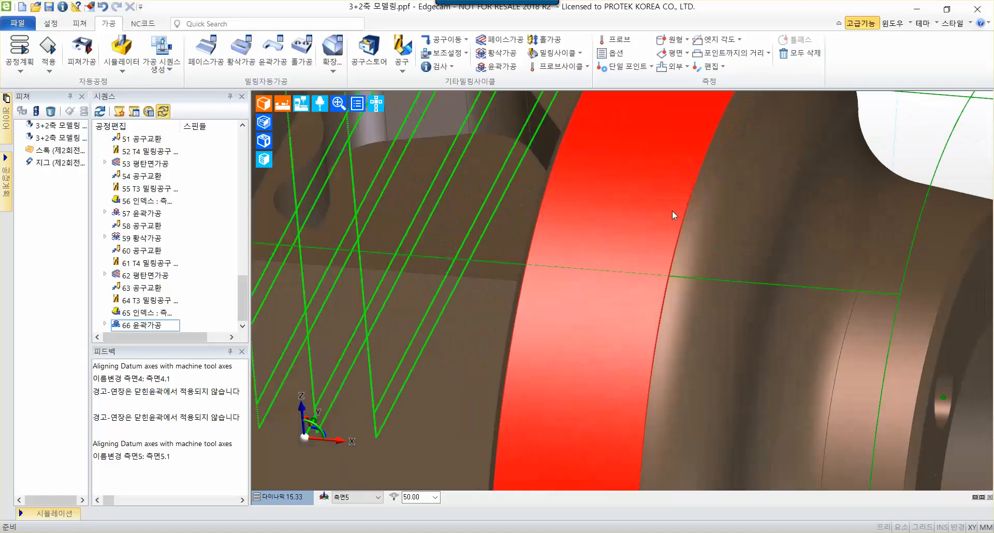
middle_drag(673, 210, 739, 313)
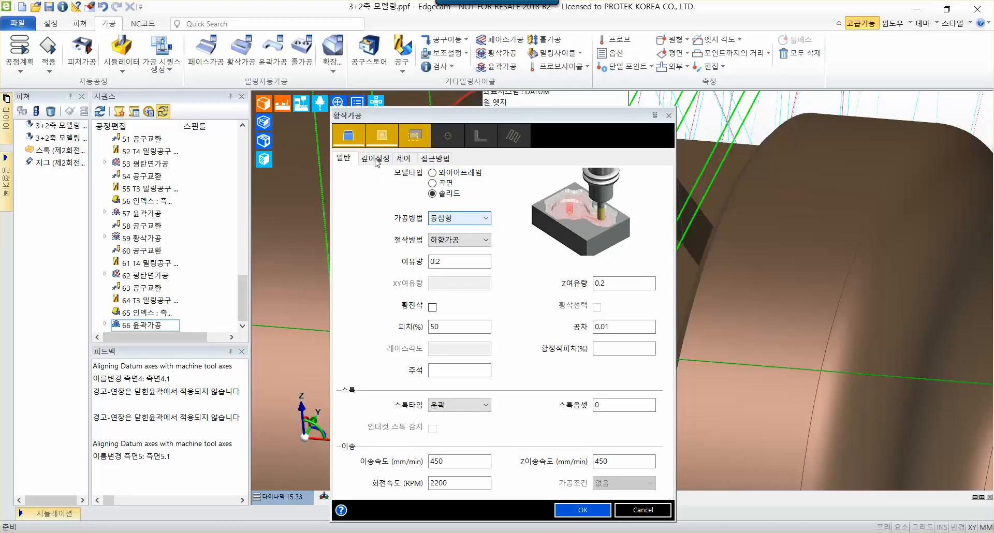
click(470, 259)
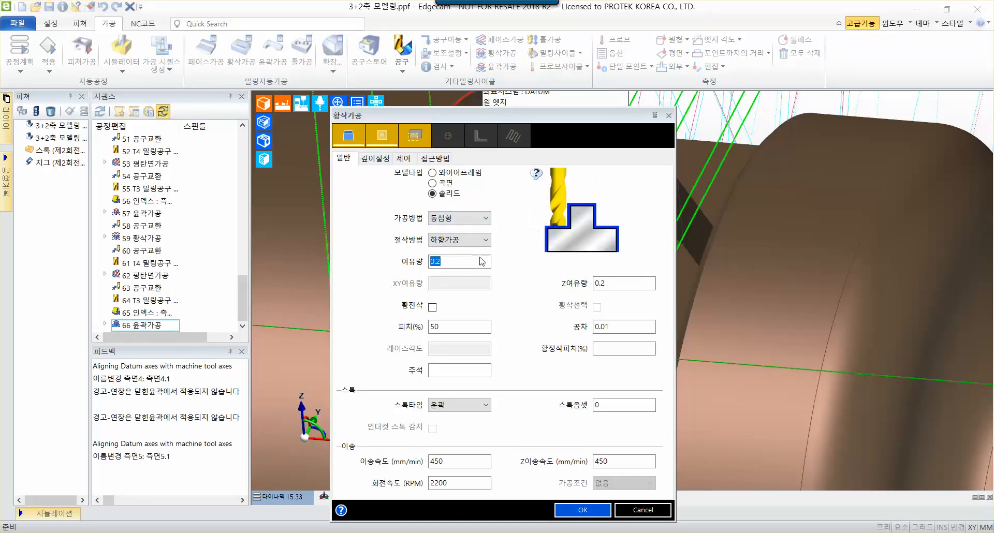
click(645, 281)
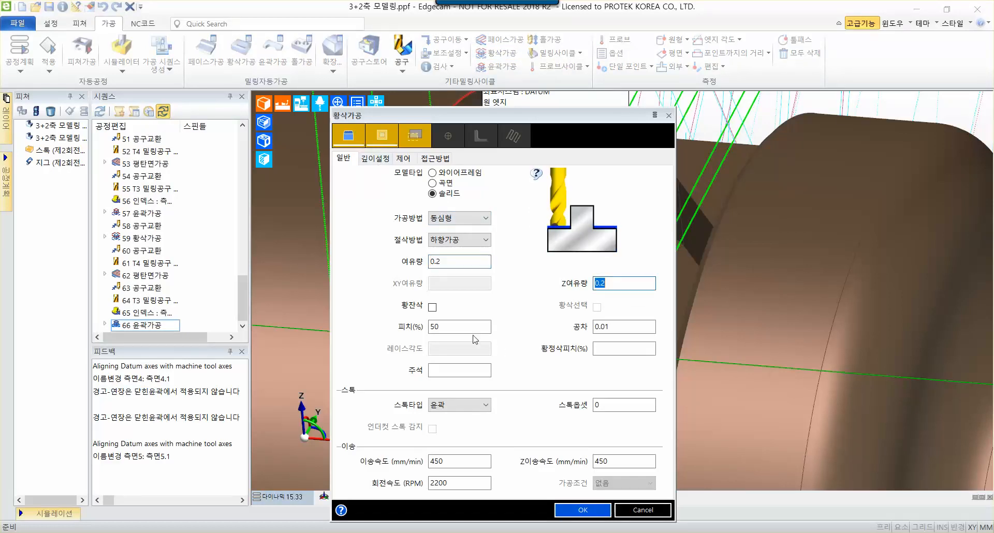
click(474, 329)
click(459, 405)
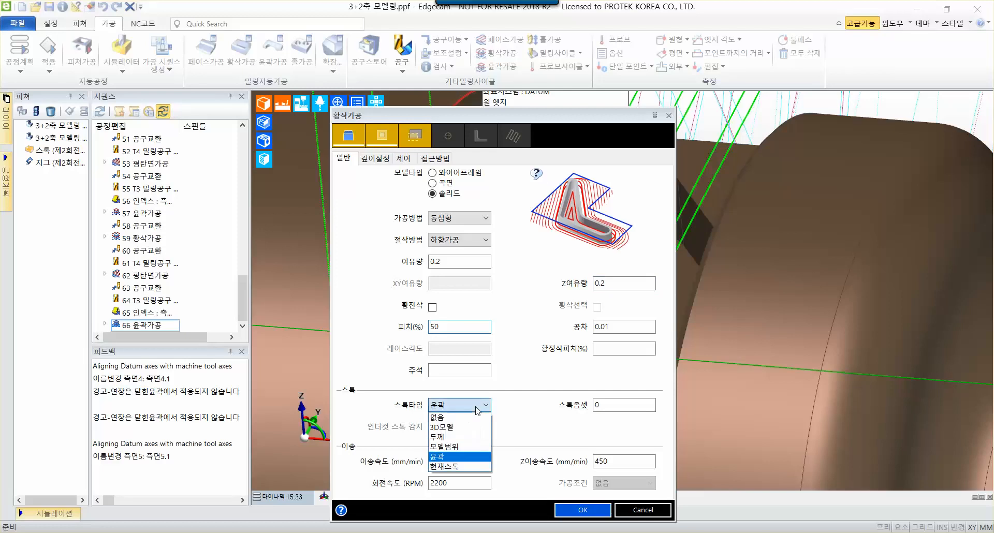
click(455, 414)
drag(548, 32, 599, 41)
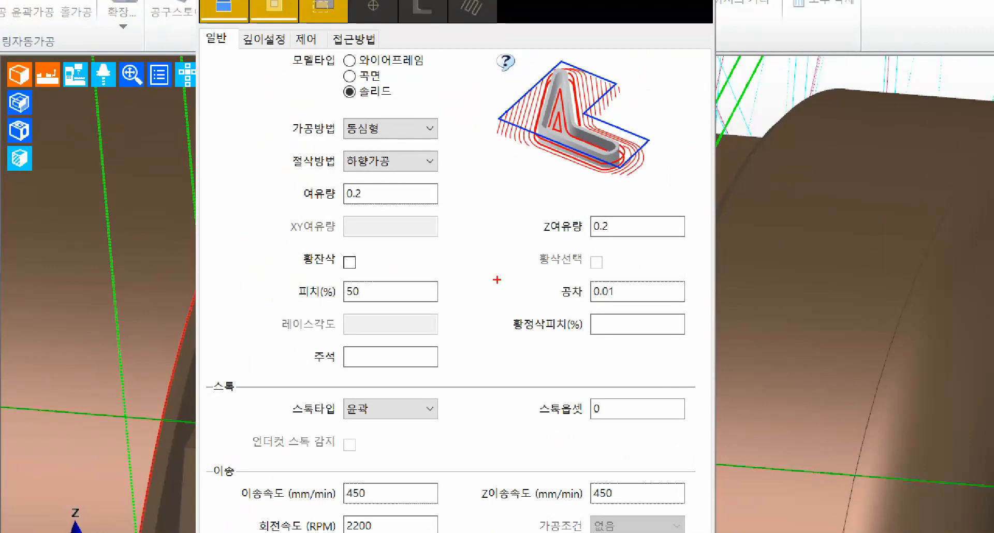
mouse_move(209, 109)
mouse_down()
mouse_move(265, 141)
mouse_move(703, 532)
mouse_up()
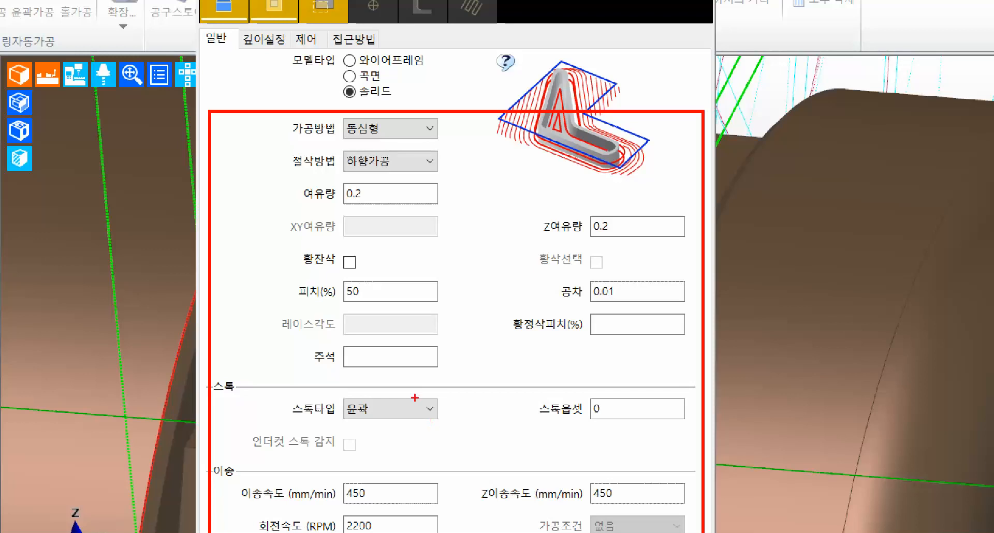
Set the roughing cycle's 가공시작높이 to 0 and its 절삭깊이 to <지정>, with 안전높이 50 and 절입량 4
drag(229, 24, 296, 50)
drag(226, 110, 266, 50)
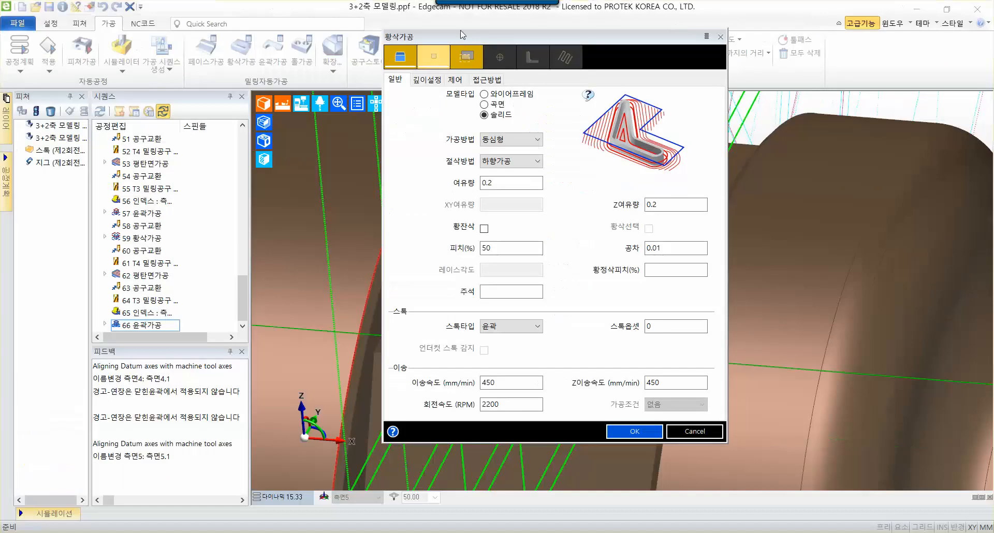
click(264, 40)
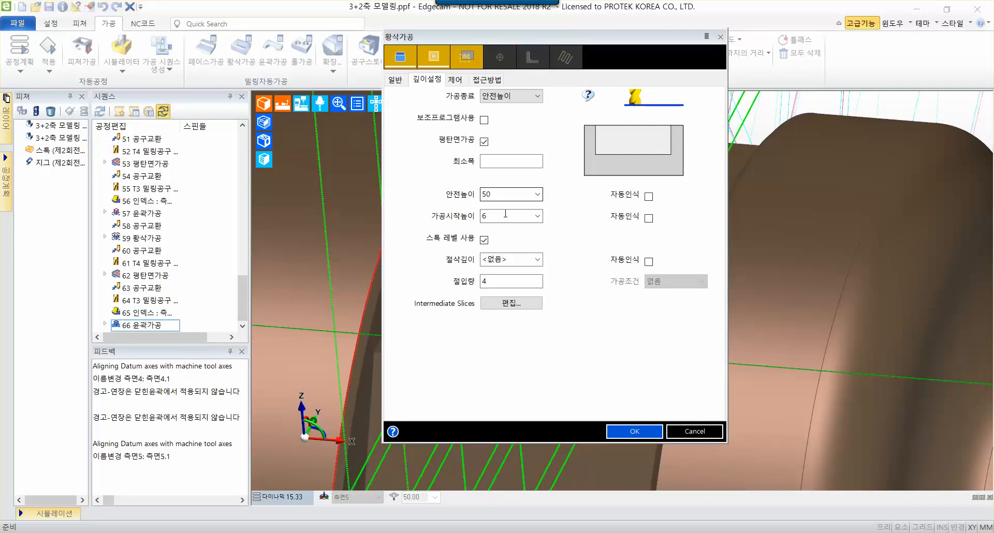
click(503, 214)
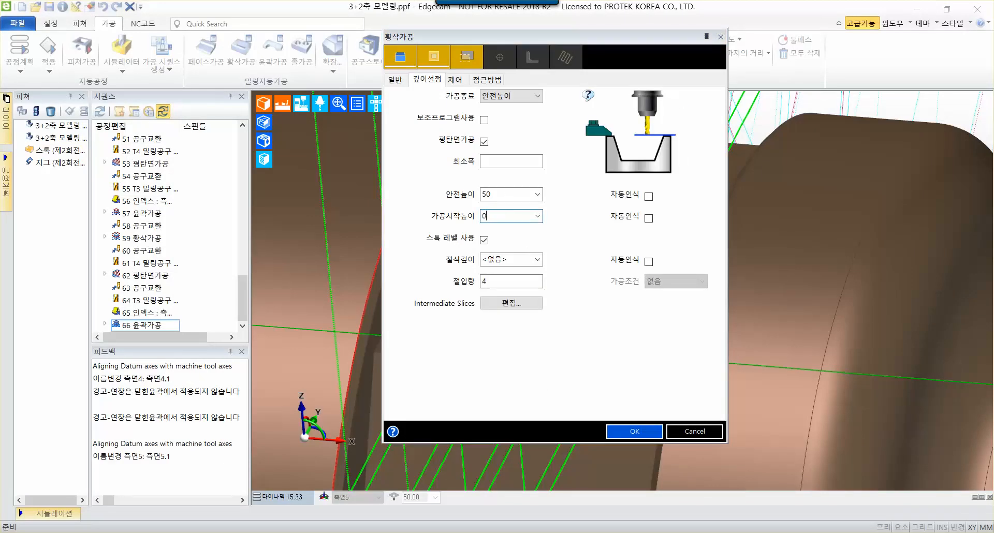
click(533, 260)
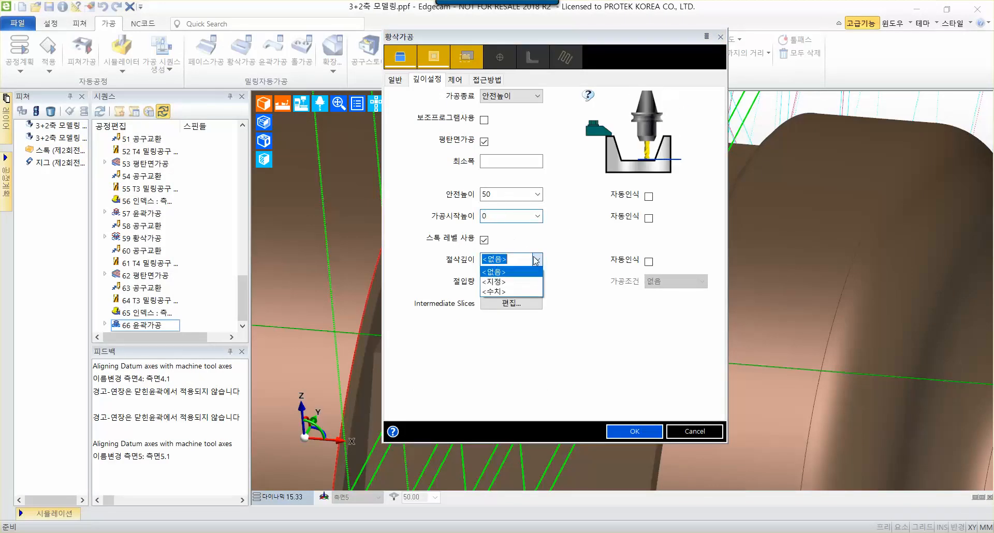
click(523, 284)
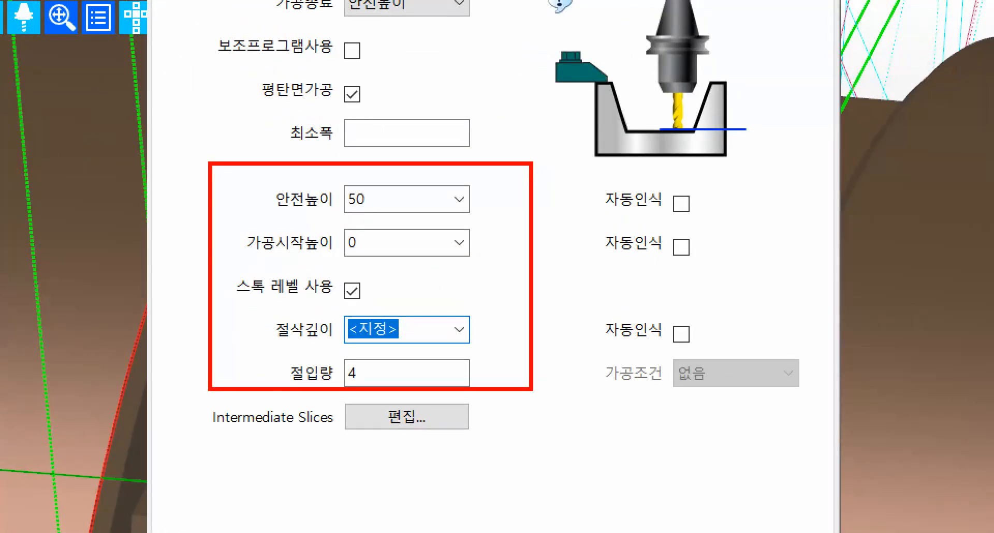
drag(713, 209, 624, 337)
drag(602, 184, 730, 375)
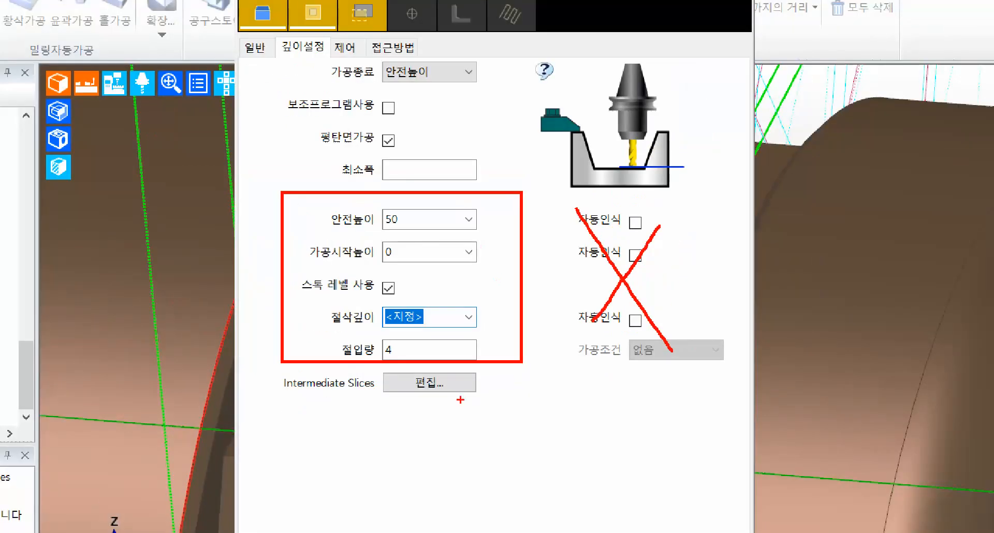
drag(435, 311, 501, 296)
key(Escape)
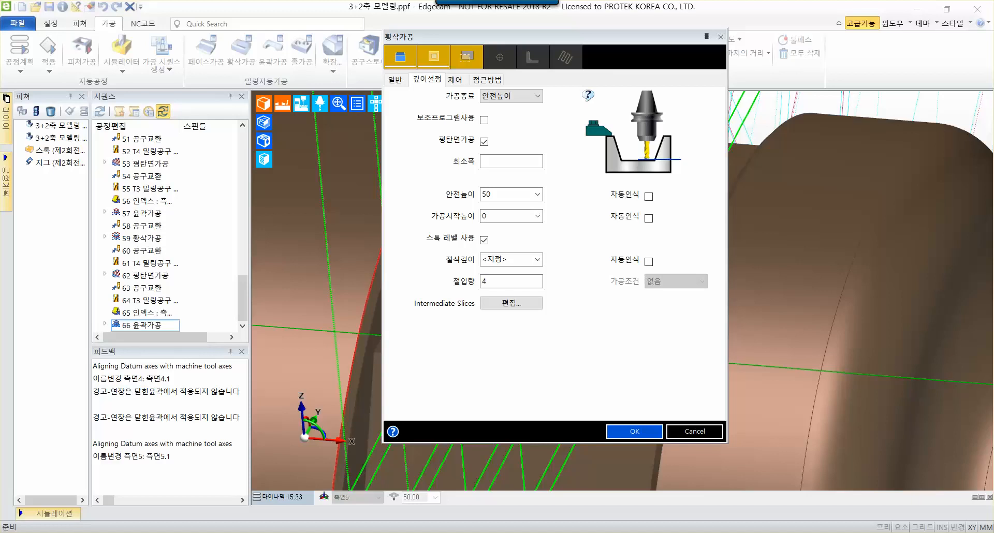
Accept the roughing parameters with the 램프 approach at 램프각도 3 and select the solid body as the feature to machine
click(459, 80)
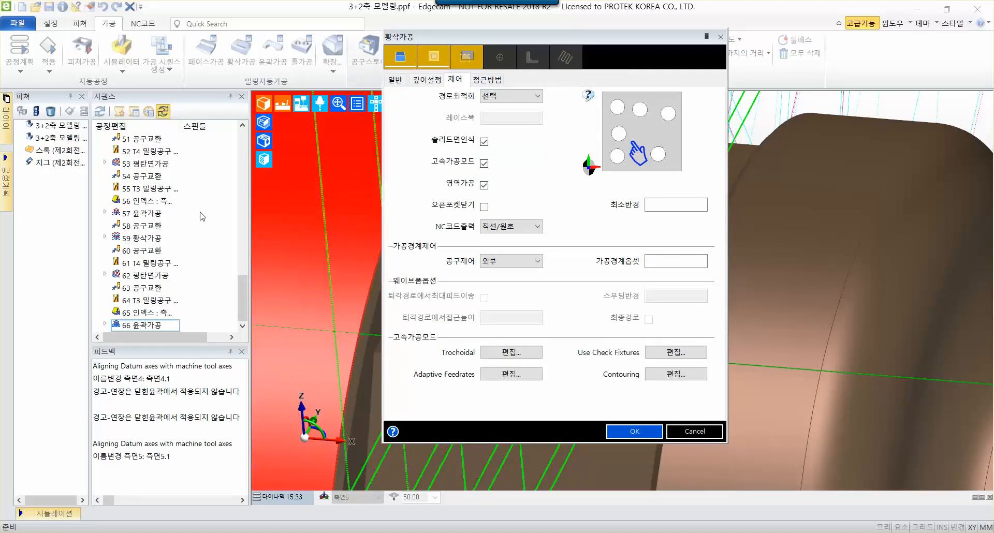
click(495, 81)
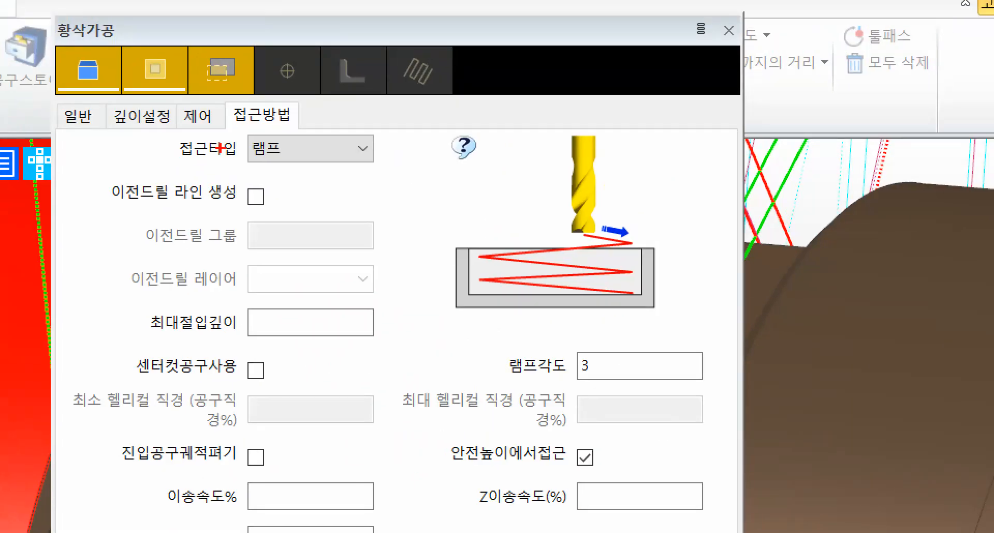
mouse_move(174, 165)
mouse_down()
mouse_move(409, 169)
mouse_move(573, 141)
mouse_up()
drag(501, 340, 716, 391)
drag(743, 267, 639, 360)
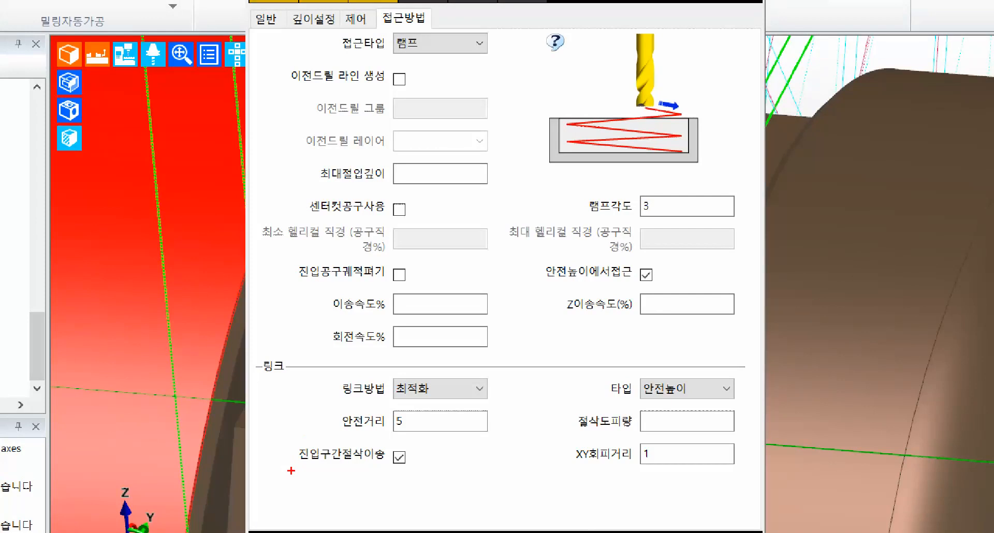
mouse_move(291, 470)
mouse_down()
mouse_move(423, 470)
mouse_move(394, 445)
mouse_move(393, 384)
mouse_up()
mouse_move(573, 527)
mouse_down()
mouse_move(672, 529)
mouse_move(747, 349)
mouse_up()
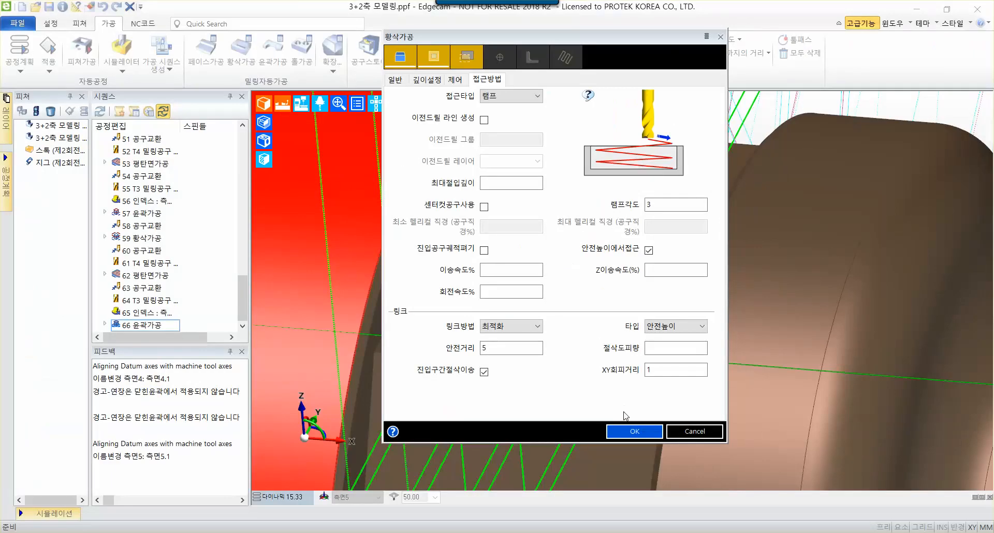
click(619, 532)
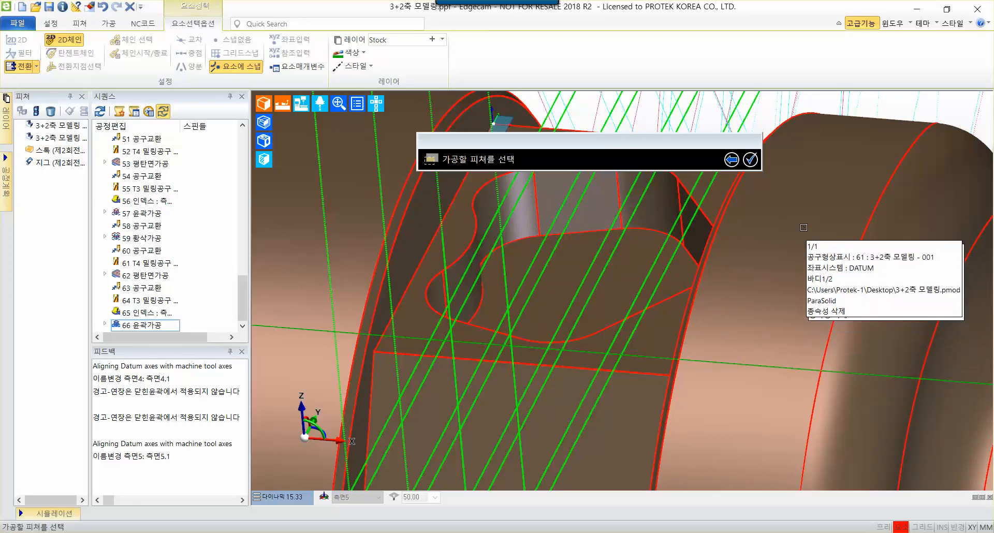
click(780, 188)
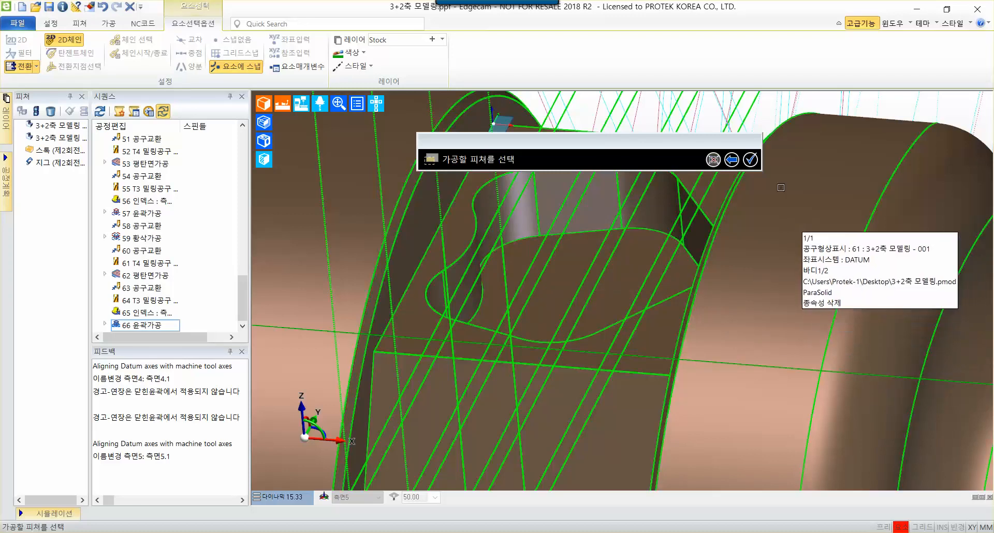
click(749, 161)
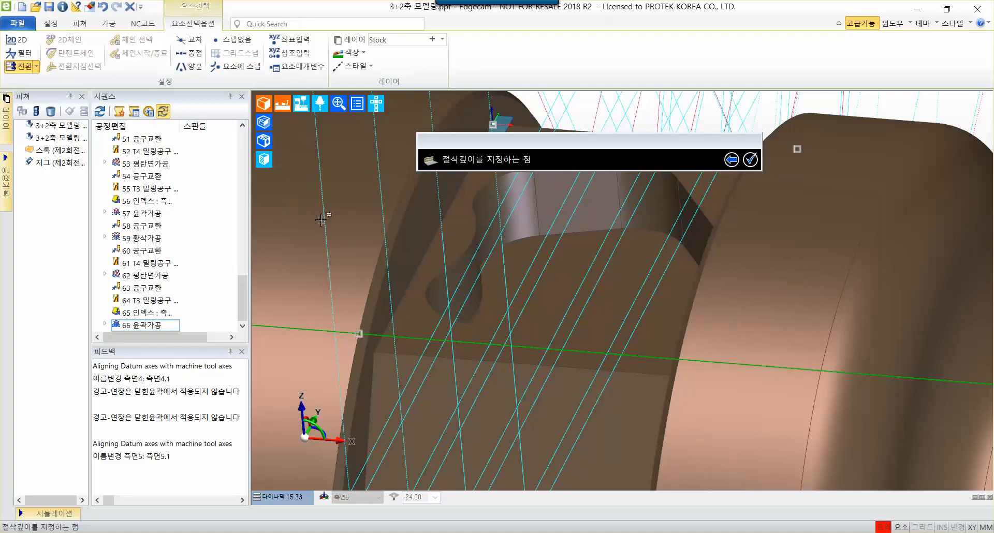
Specify the roughing cycle's cutting depth at the end vertex of the 4 mm corner arc on the pocket floor
scroll(548, 257, up, 2)
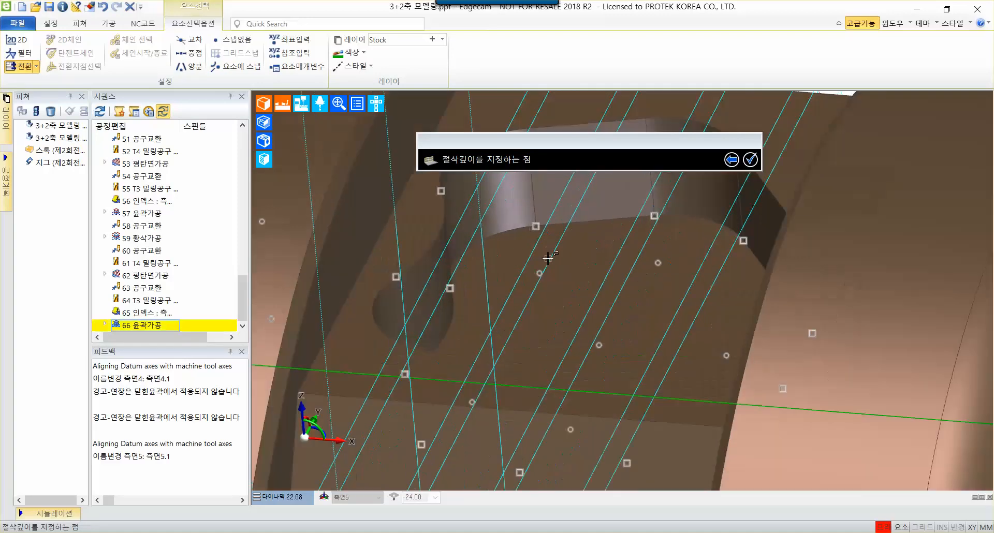
scroll(549, 257, up, 6)
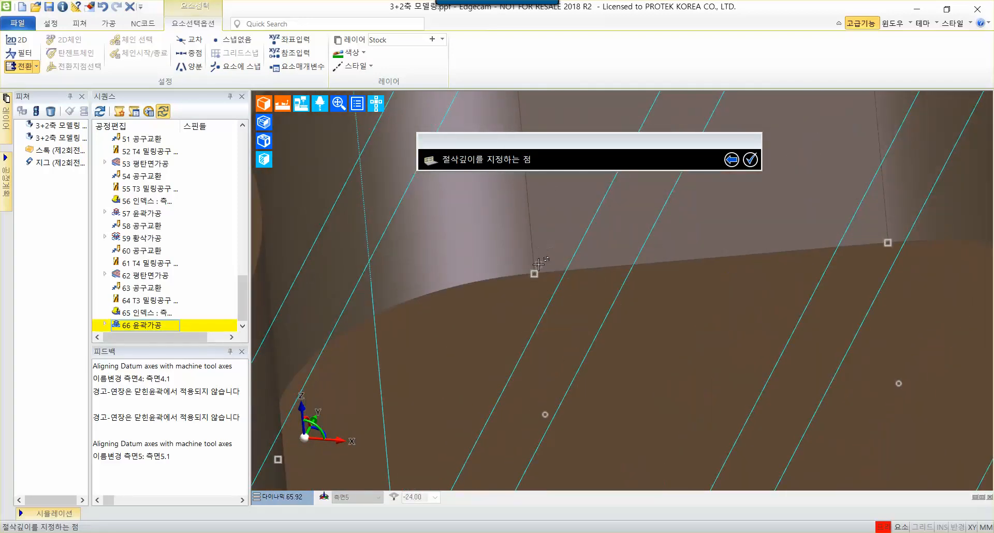
mouse_move(535, 273)
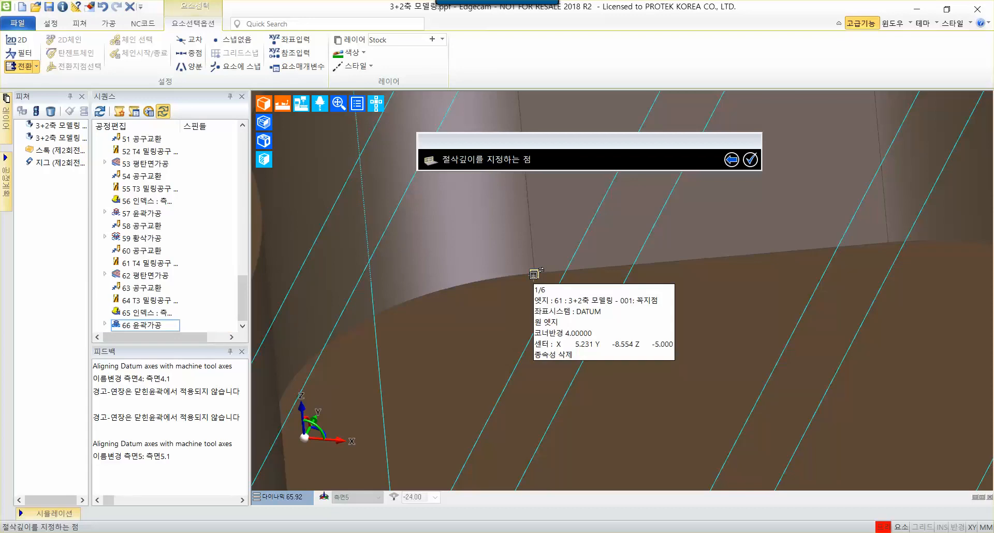
click(534, 273)
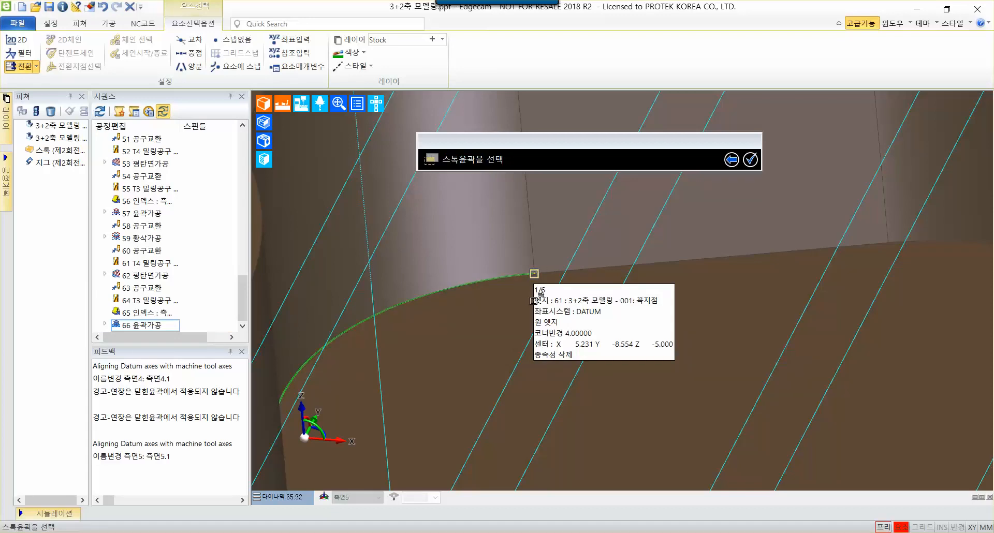
Select the wavy pocket's upper inner edge loop as the stock contour and generate the roughing cycle without a boundary
scroll(514, 285, down, 5)
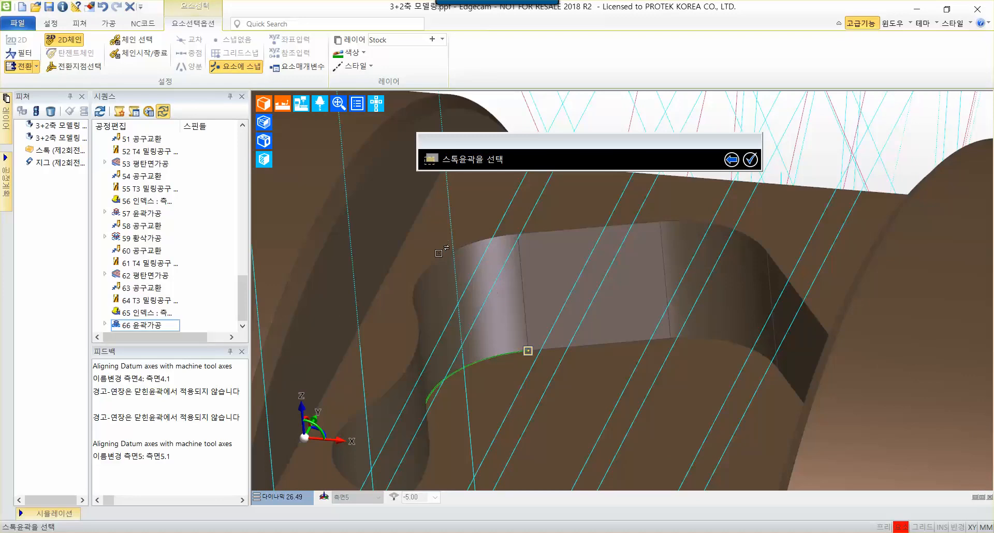
mouse_move(434, 264)
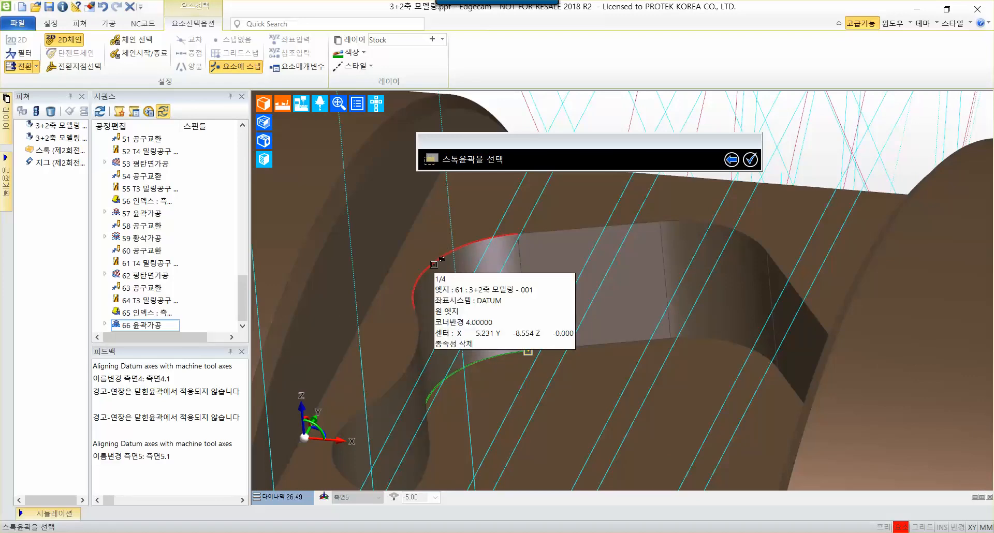
key(Tab)
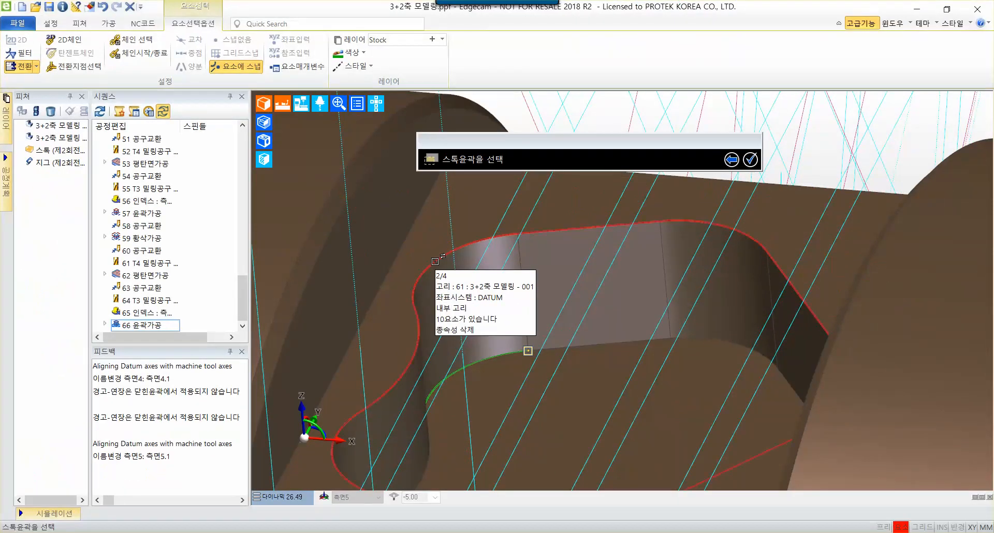
click(435, 261)
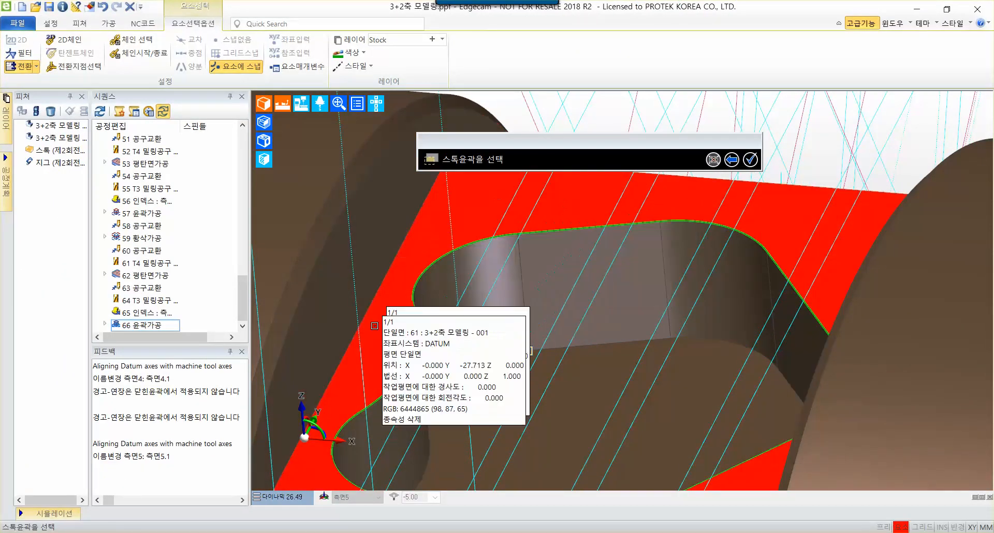
click(750, 160)
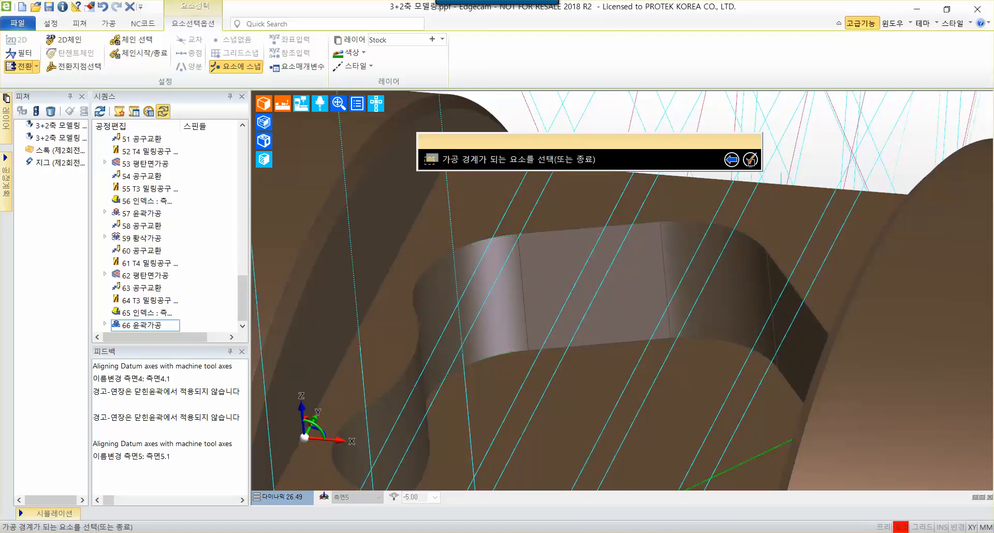
click(751, 162)
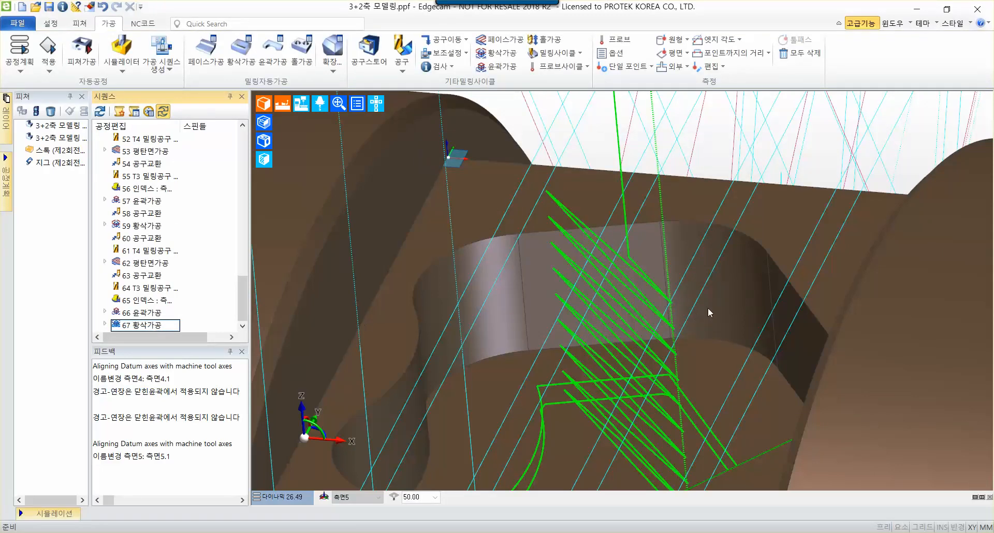
Check the 측면5 profiling and roughing toolpaths and add a 공구교환 operation after them with Z as the 우선 축
scroll(707, 311, down, 3)
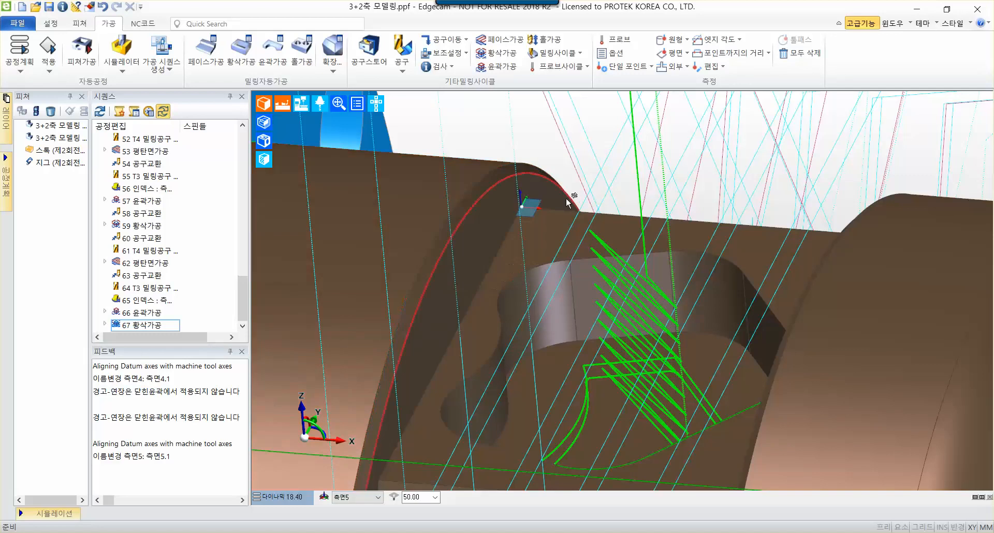
click(151, 317)
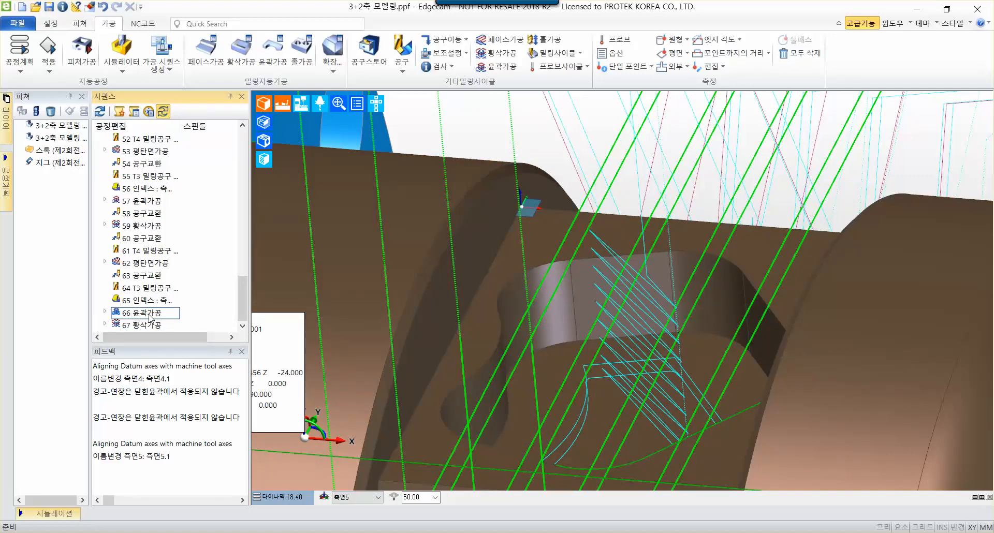
click(165, 326)
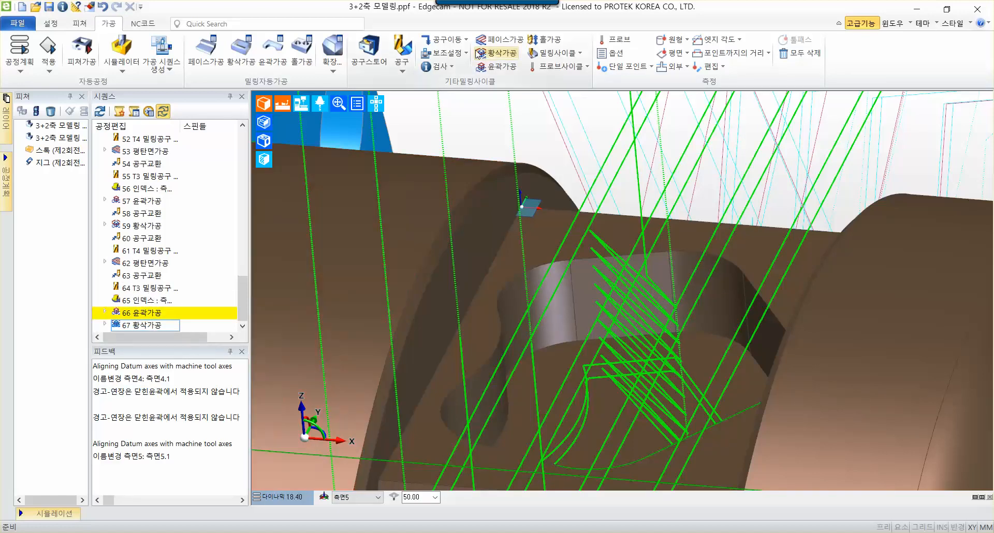
click(455, 39)
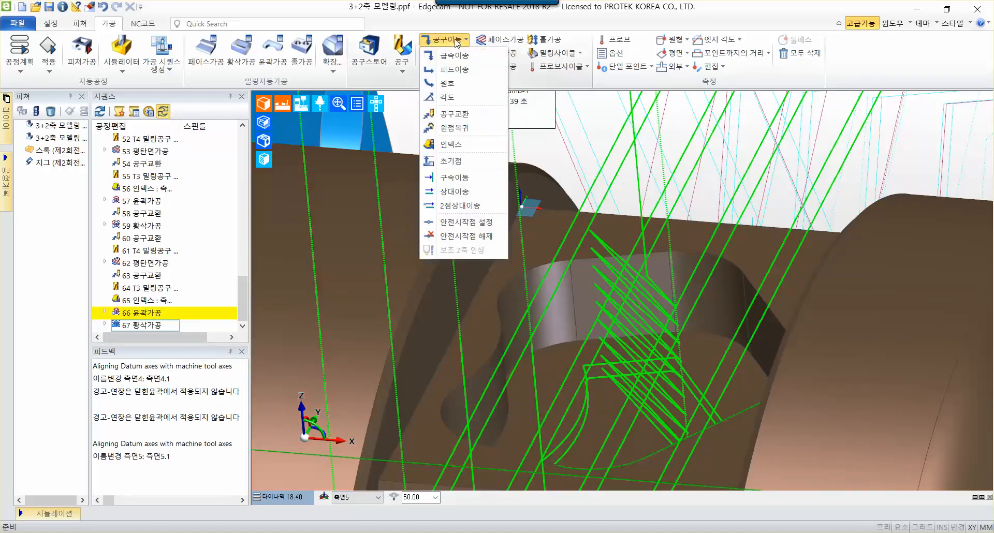
click(449, 114)
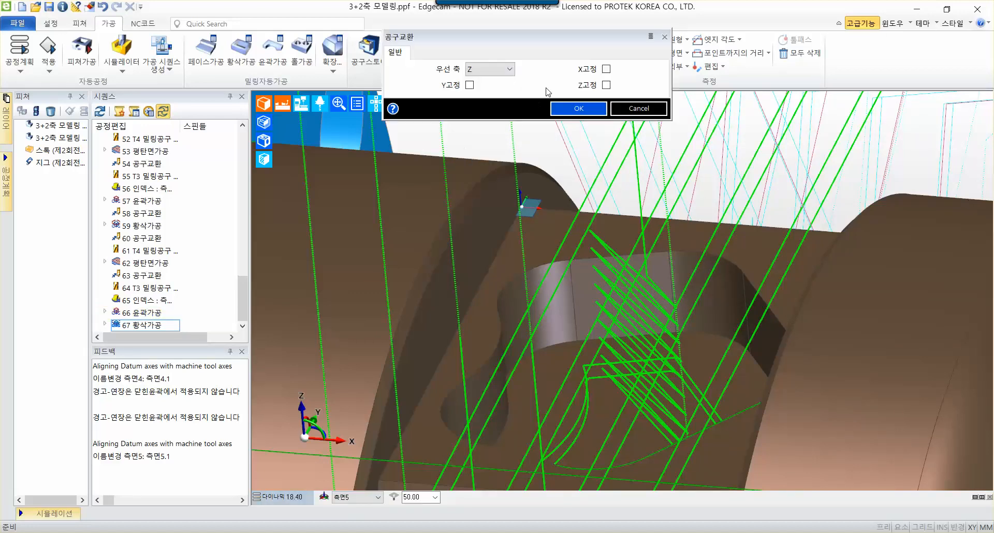
click(578, 110)
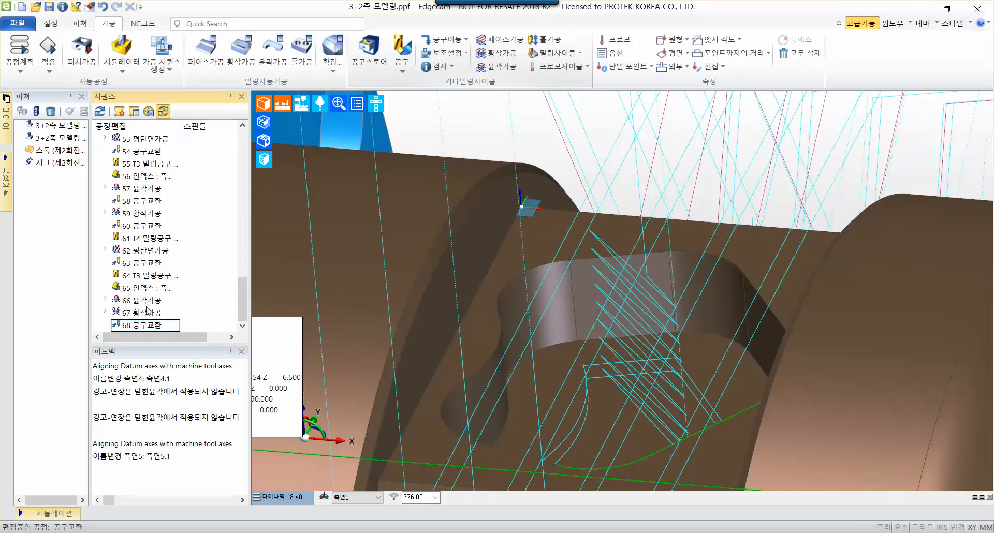
Move the last 공구교환 operation ahead of the 측면5 황삭가공, directly after the 윤곽가공
click(147, 304)
drag(143, 323, 150, 301)
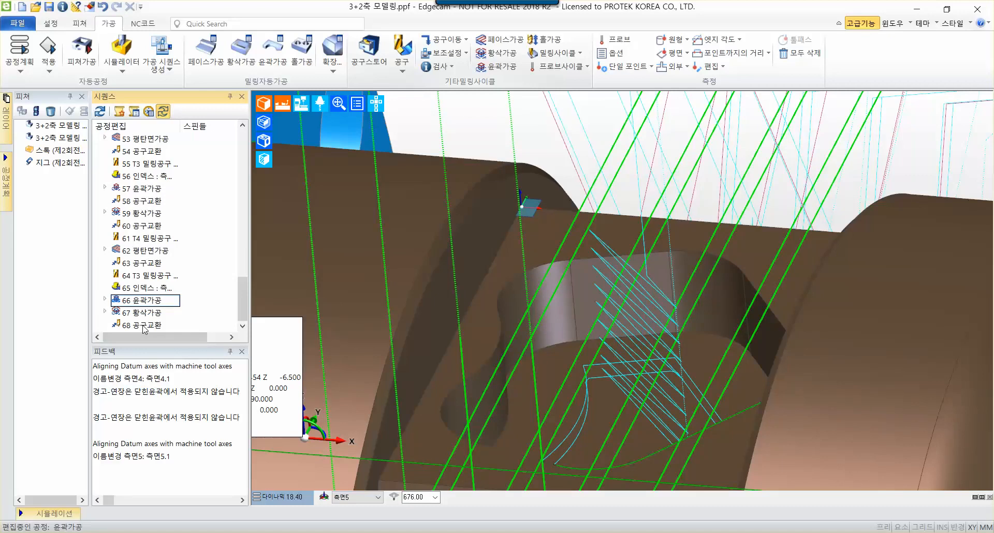
click(148, 326)
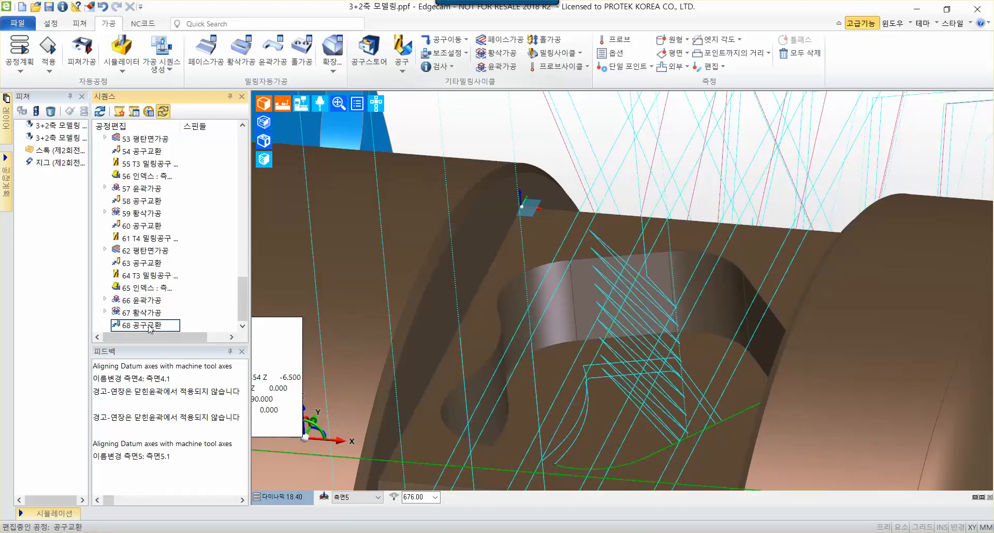
drag(150, 330, 156, 315)
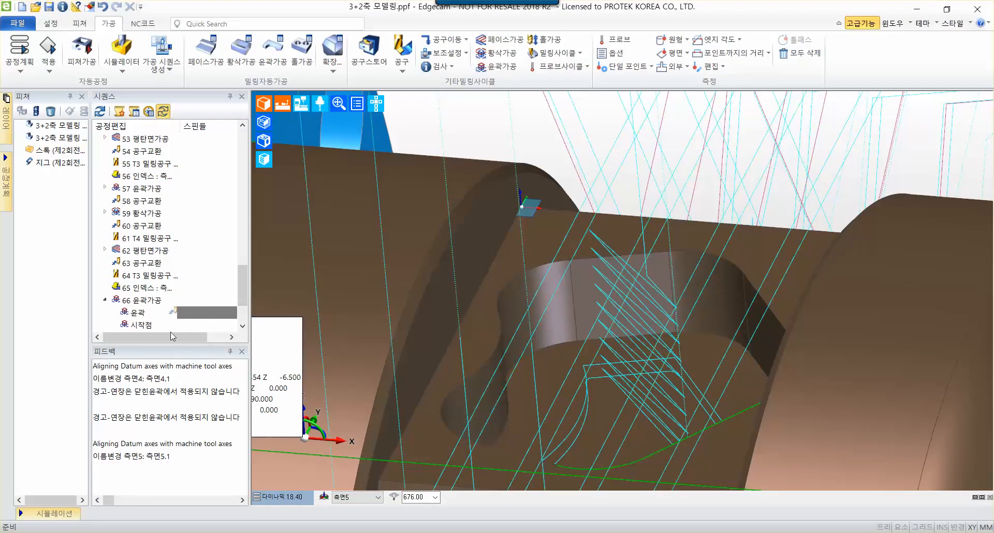
click(178, 312)
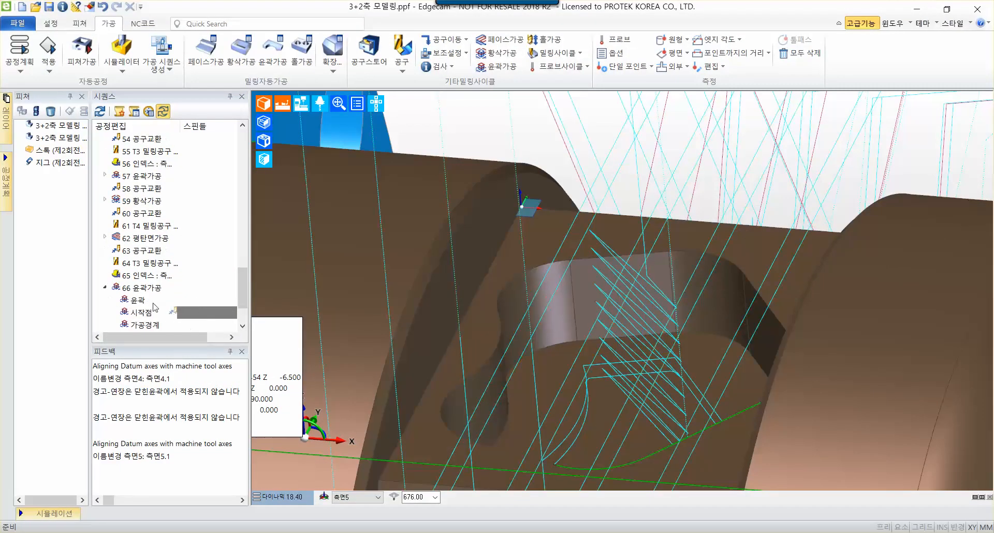
click(105, 287)
click(198, 312)
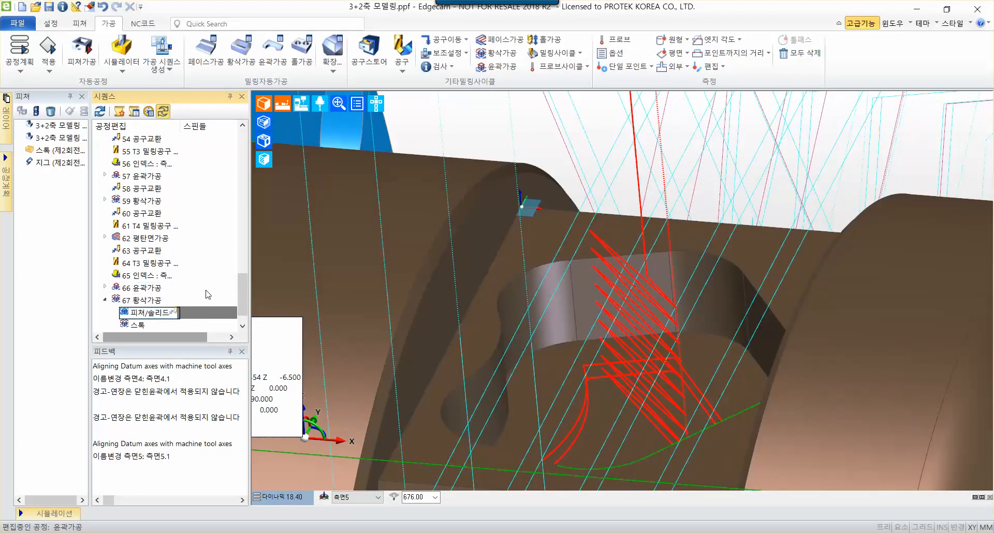
click(208, 297)
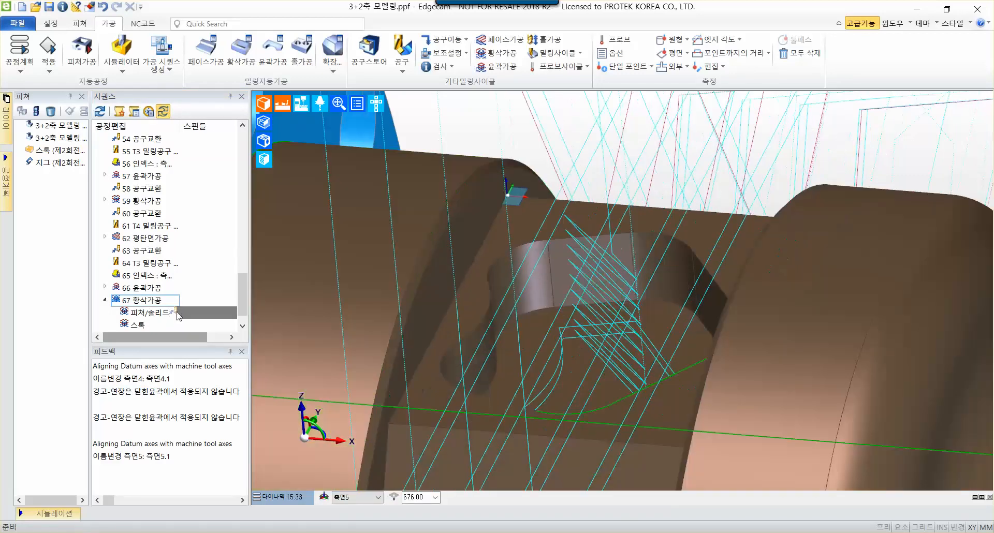
click(200, 318)
double_click(142, 302)
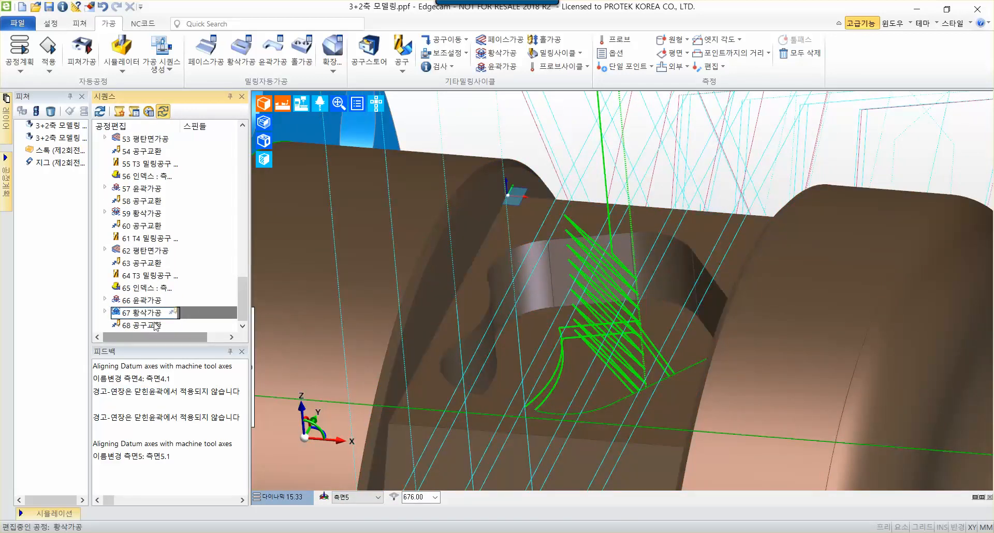
click(154, 325)
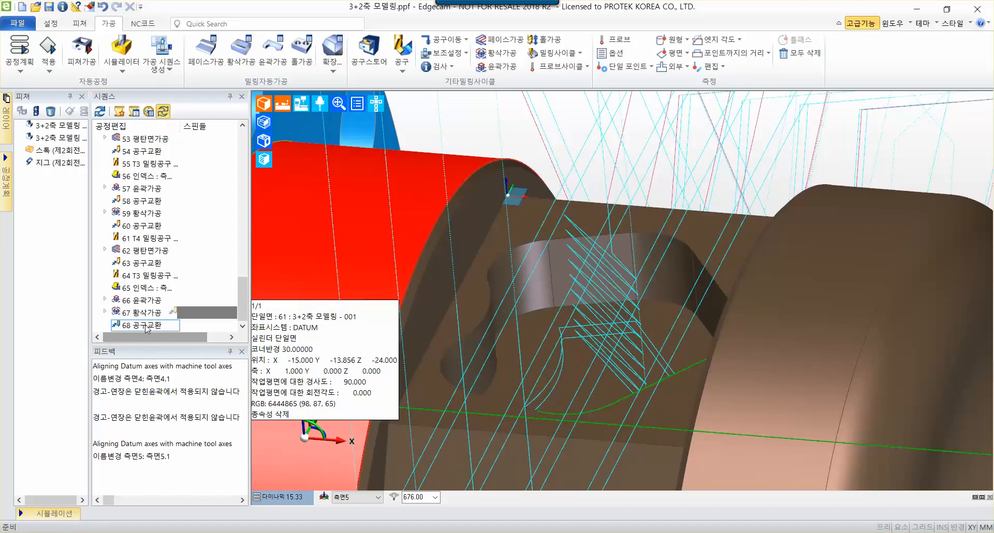
drag(145, 325, 151, 310)
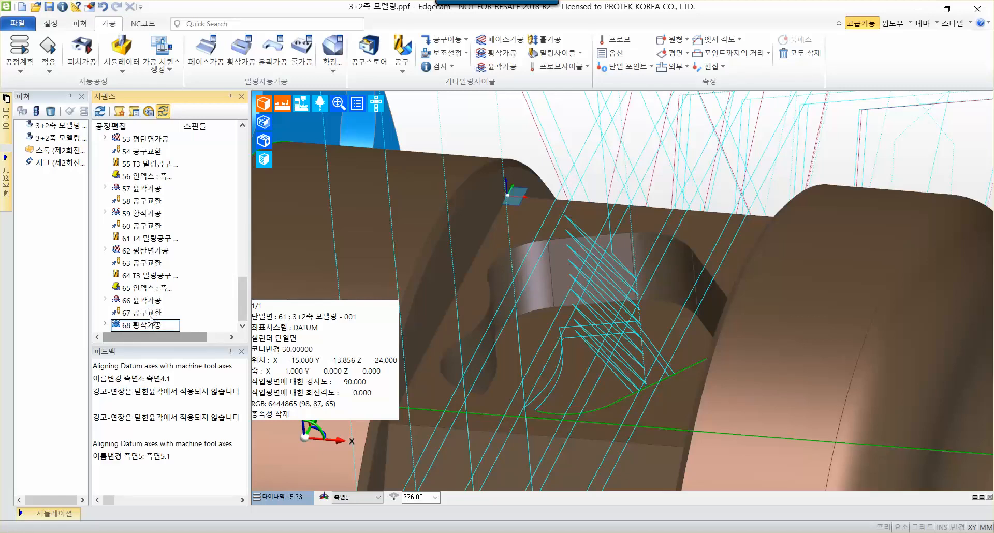
Return the 공구교환 operation to the end of the sequence, after the 측면5 황삭가공
click(151, 315)
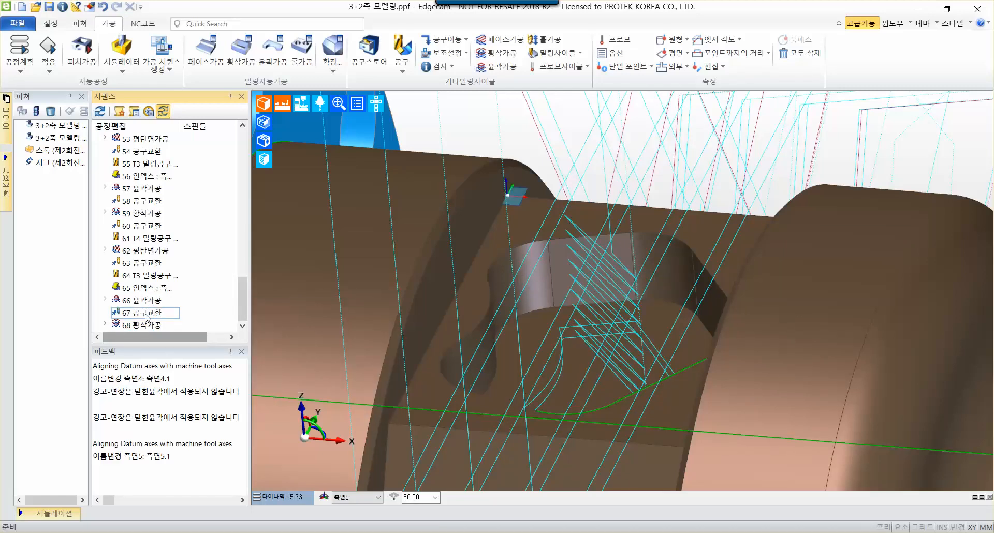
click(157, 326)
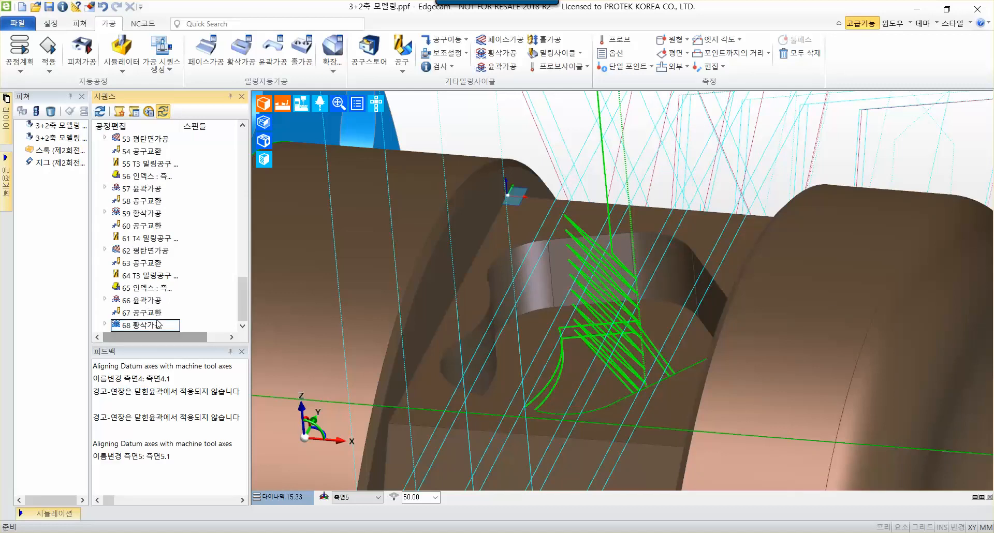
drag(157, 315, 157, 329)
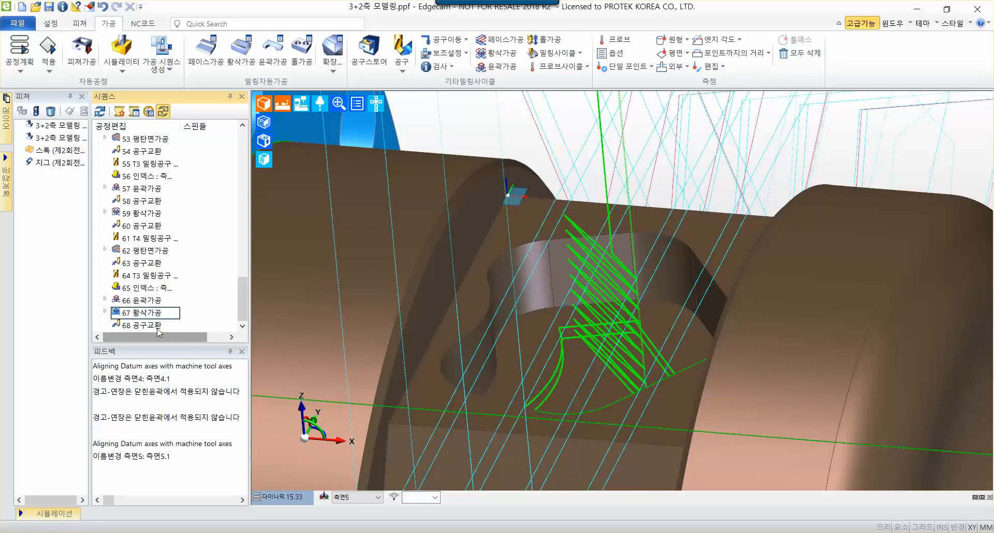
Reorder the sequence so that the final 공구교환 operation sits between the 측면5 윤곽가공 and 황삭가공
click(157, 326)
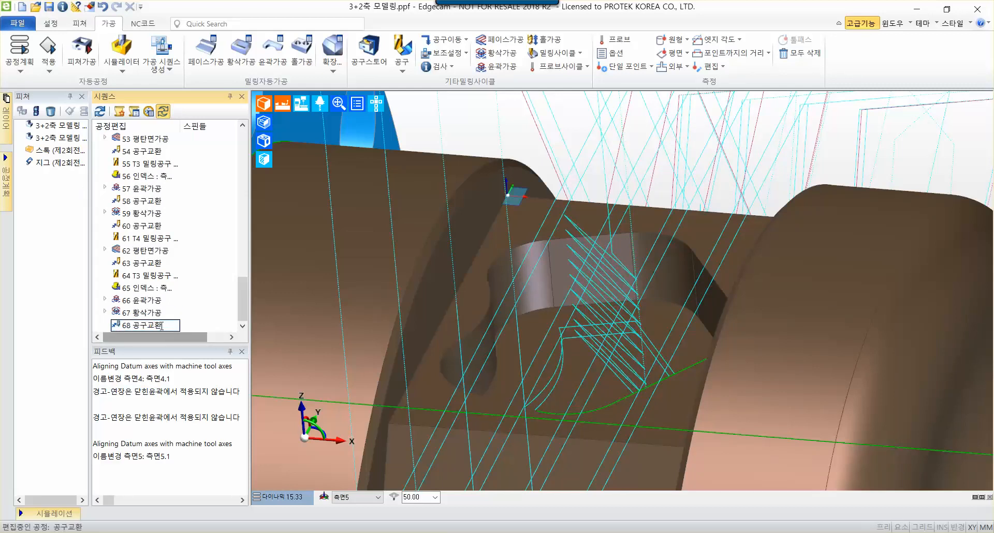
click(160, 302)
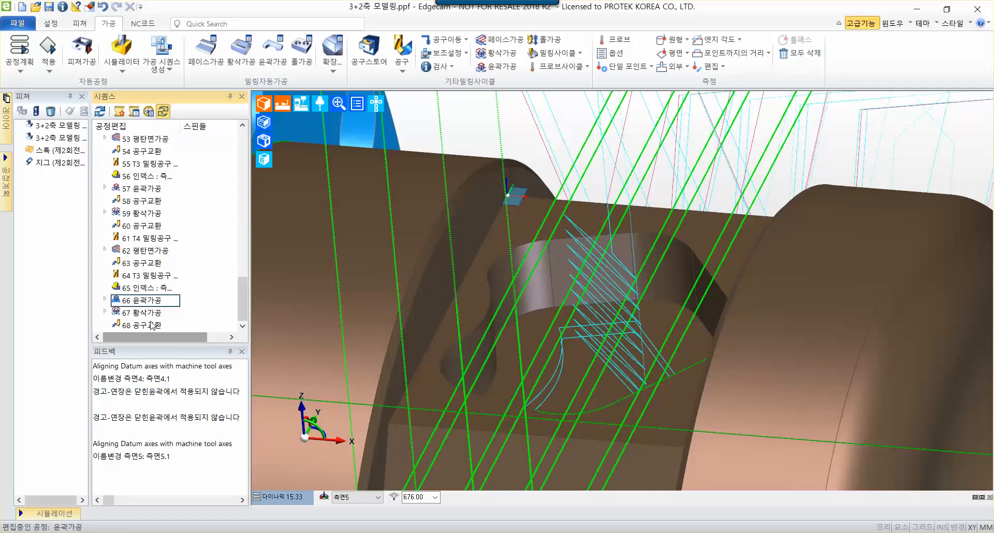
click(151, 324)
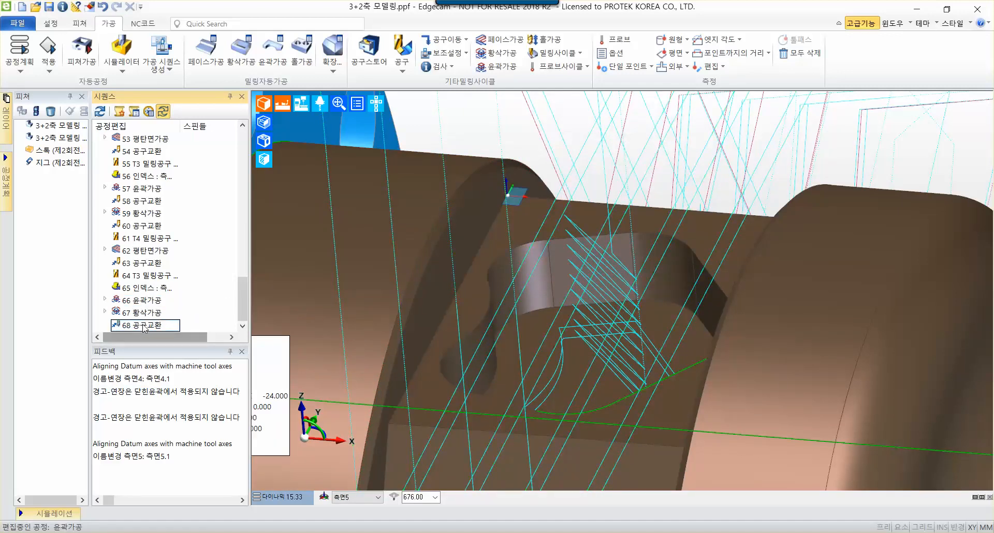
drag(145, 328, 149, 314)
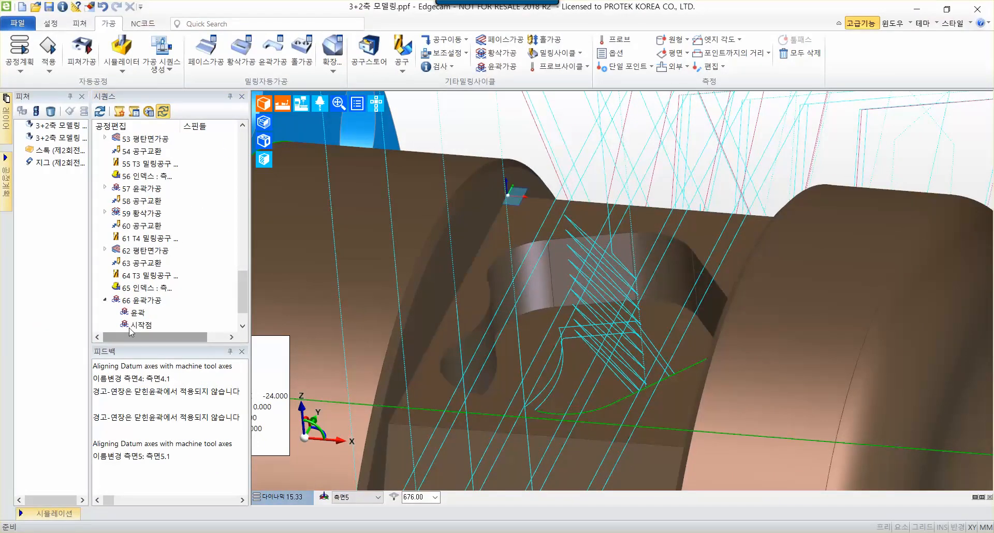
scroll(150, 303, down, 1)
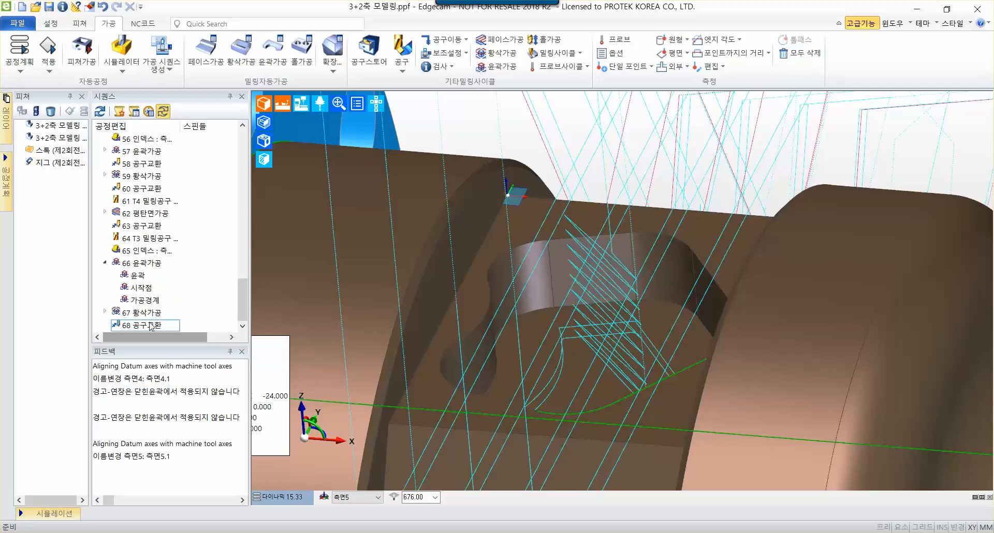
mouse_move(150, 324)
mouse_down()
mouse_move(151, 301)
mouse_move(135, 314)
mouse_move(155, 313)
mouse_move(143, 331)
mouse_up()
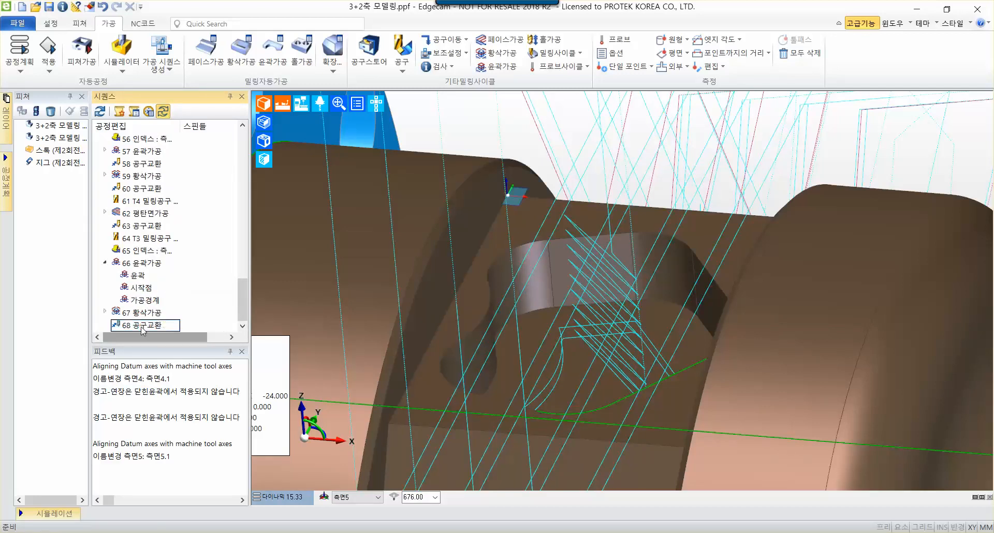
click(105, 263)
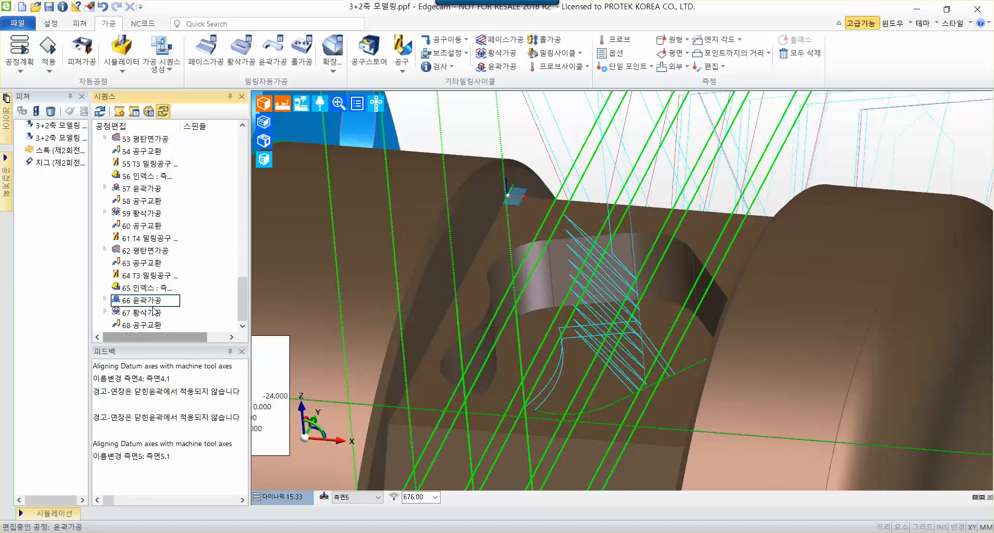
drag(150, 325, 166, 308)
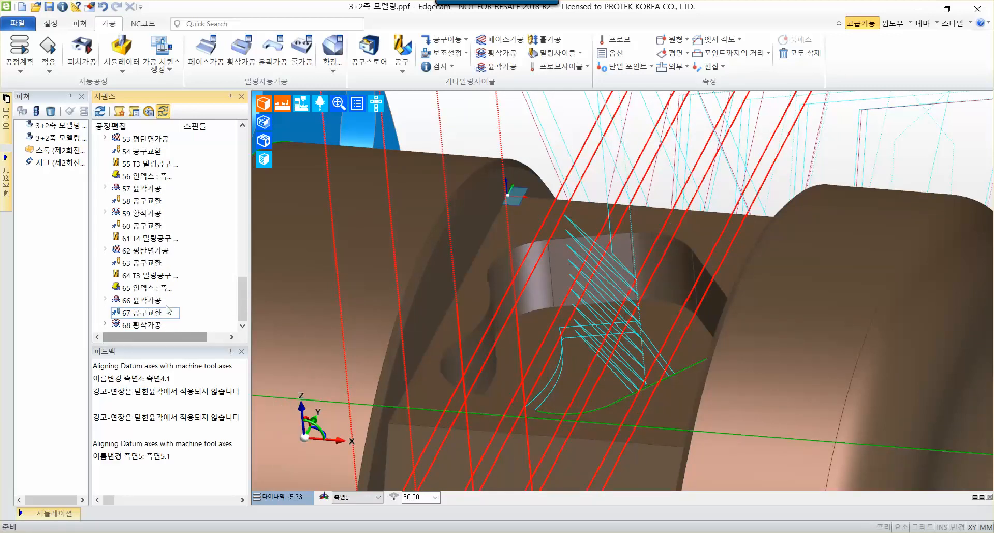
Add another 공구교환 operation after the 측면5 황삭가공 with Z as the 우선 축
click(141, 325)
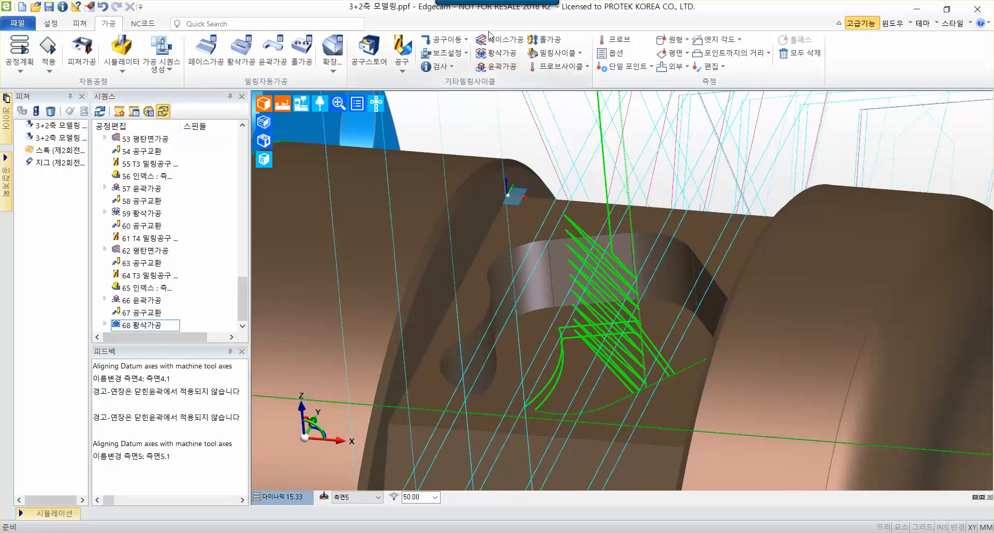
click(445, 39)
click(455, 114)
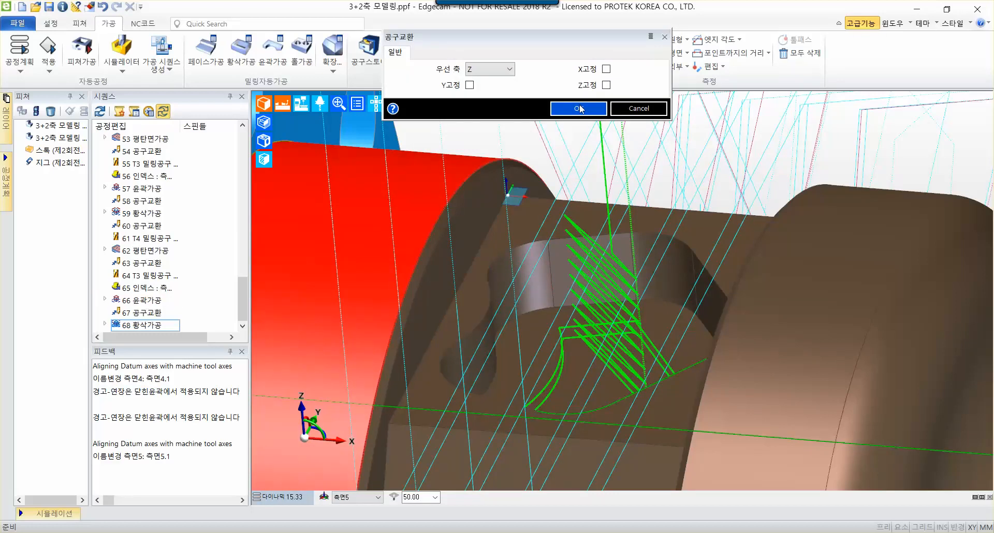
click(580, 109)
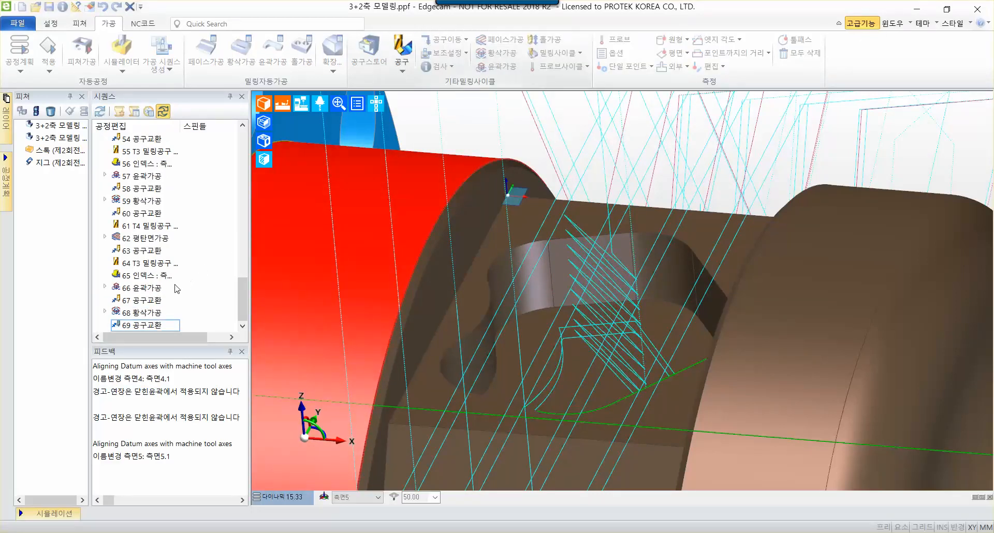
Check the order of the 측면5 황삭가공 and its surrounding 공구교환 operations, and examine the roughing toolpath on the whole part
click(154, 314)
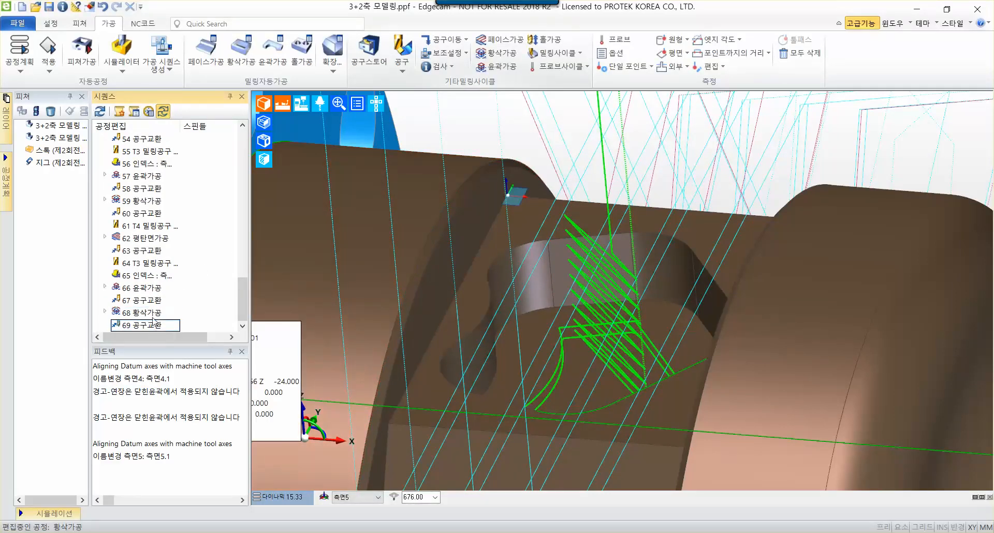
click(146, 314)
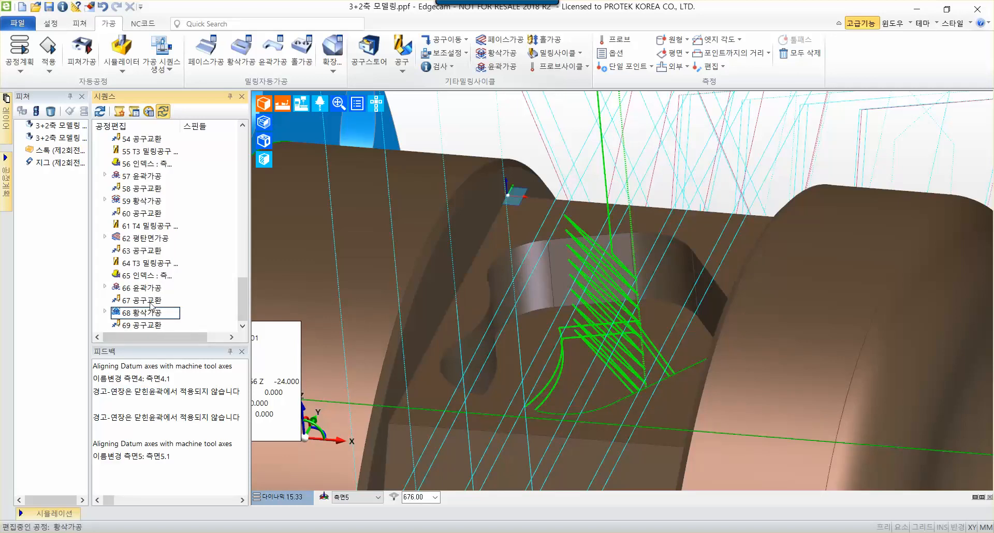
click(150, 302)
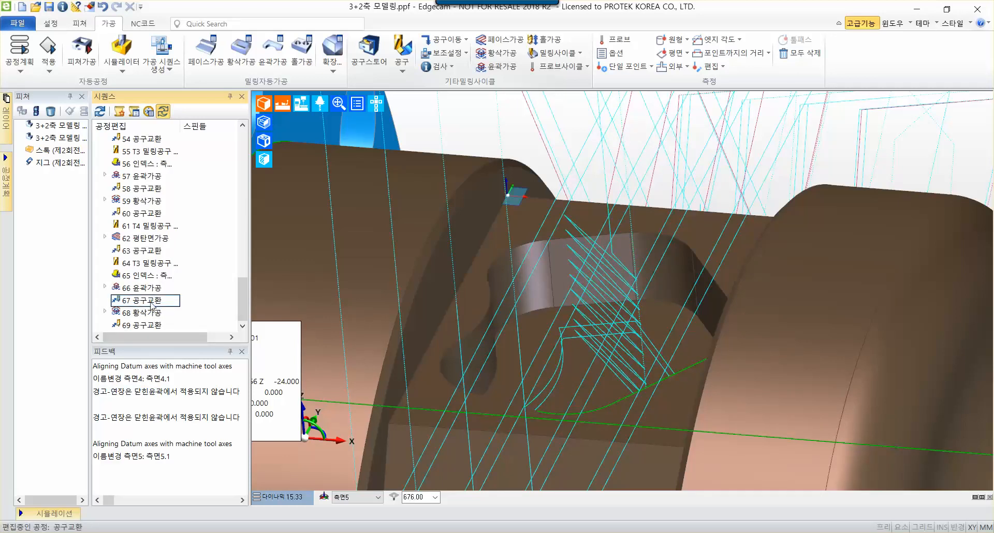
click(149, 315)
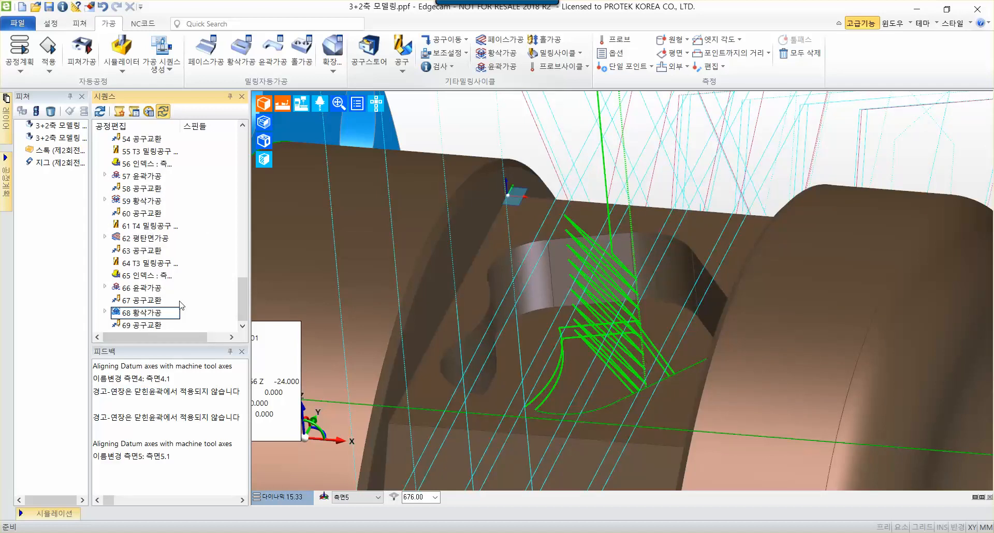
scroll(276, 305, down, 2)
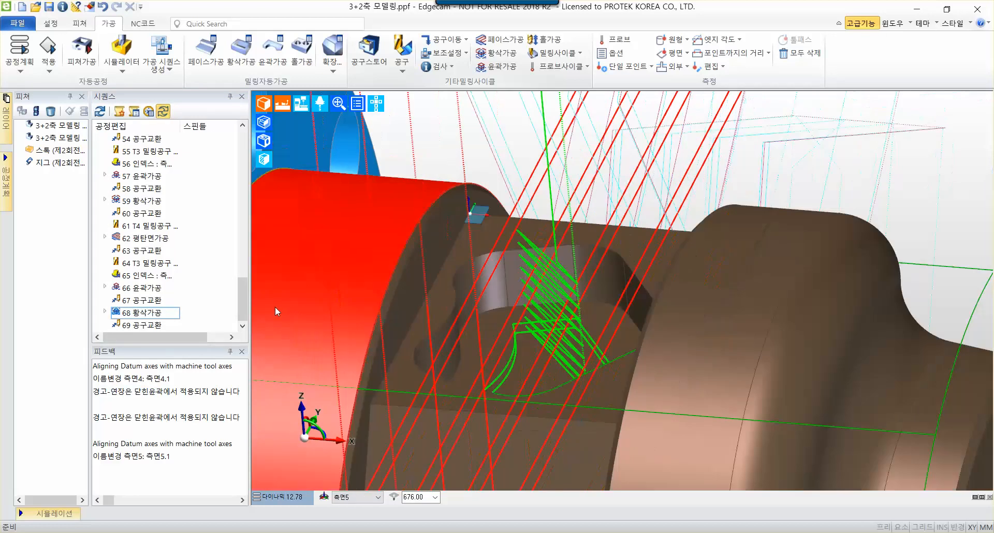
scroll(544, 173, down, 4)
middle_drag(543, 161, 528, 199)
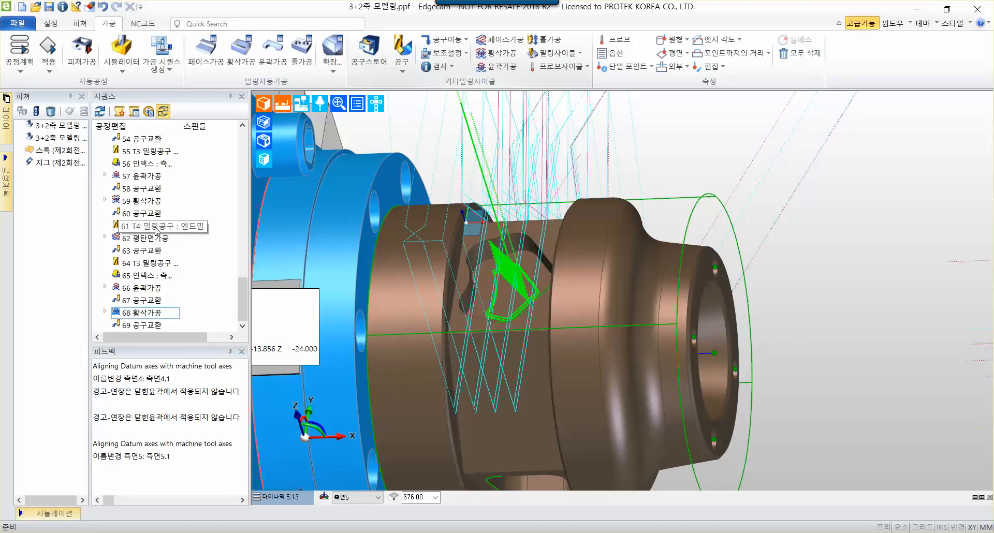
Try copying the T4 밀링공구 and 측면5 황삭가공 operations together to the end of the sequence, and undo the copies
ctrl+drag(156, 231, 160, 335)
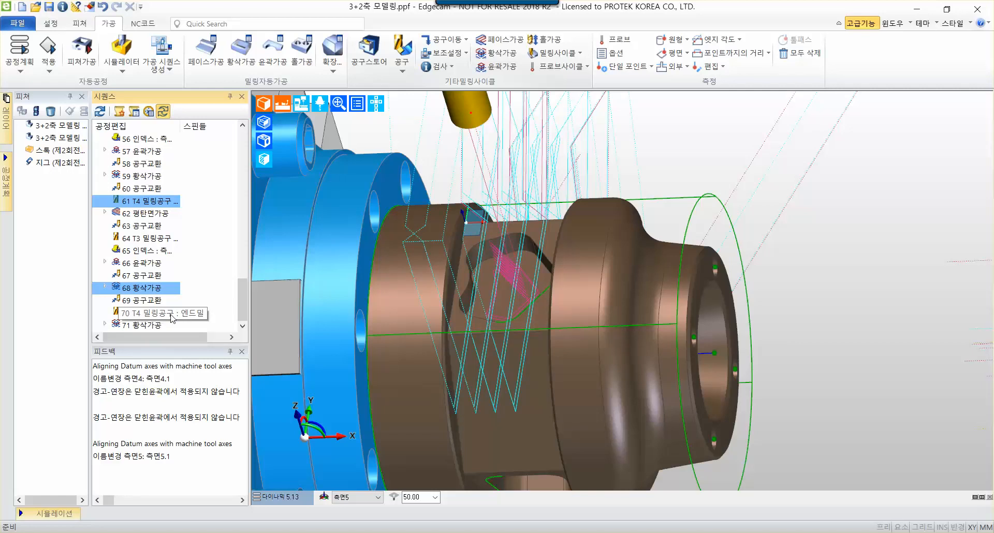
key(ctrl+z)
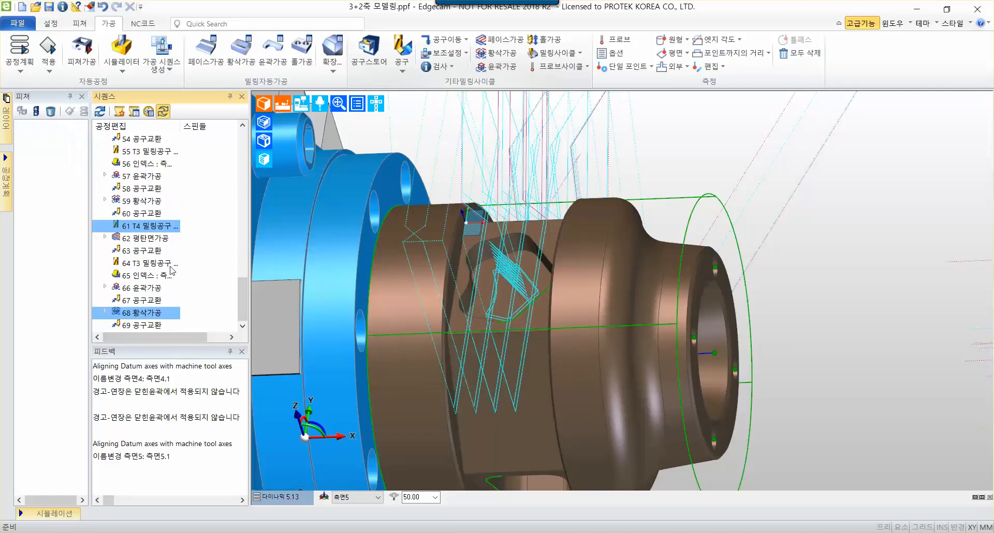
drag(162, 231, 166, 329)
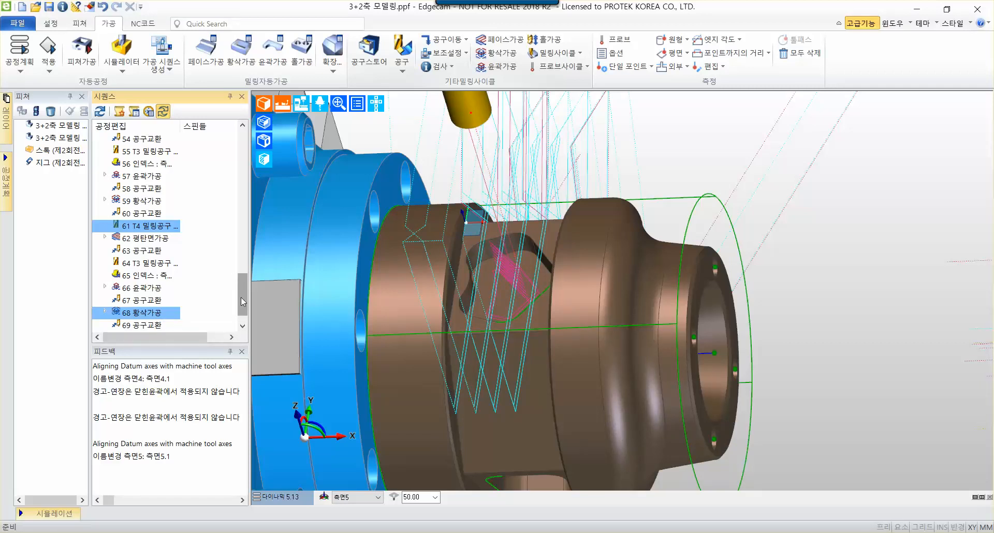
drag(241, 298, 241, 305)
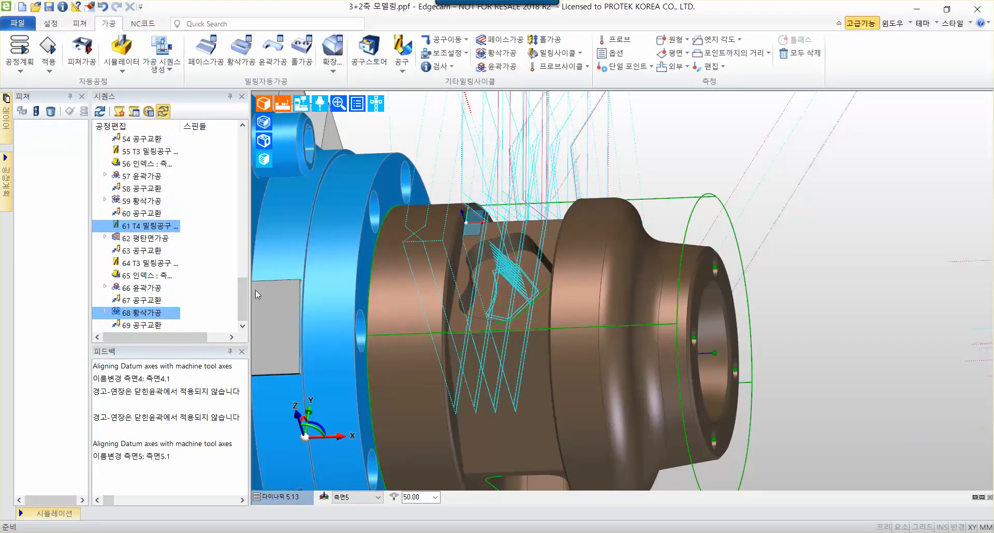
drag(250, 301, 246, 301)
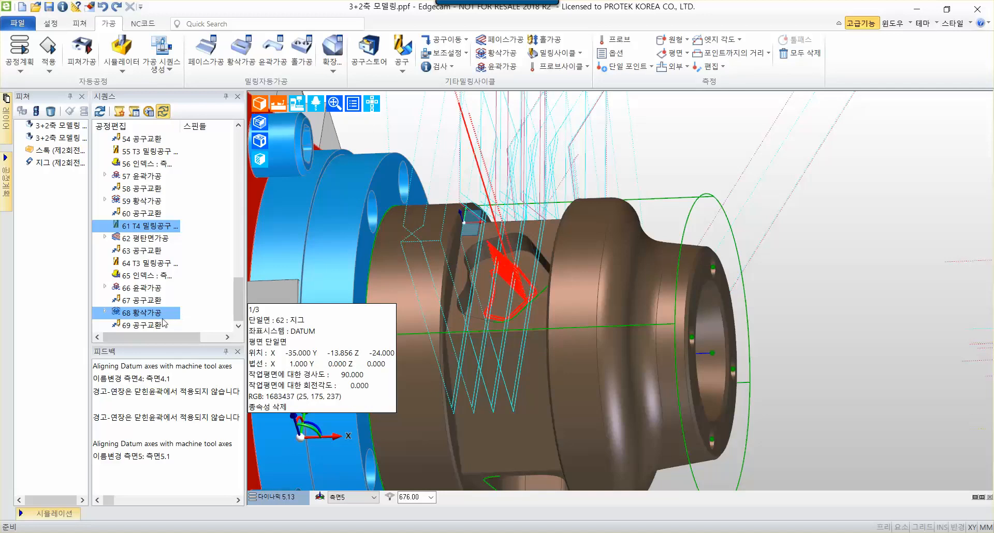
click(150, 301)
click(147, 314)
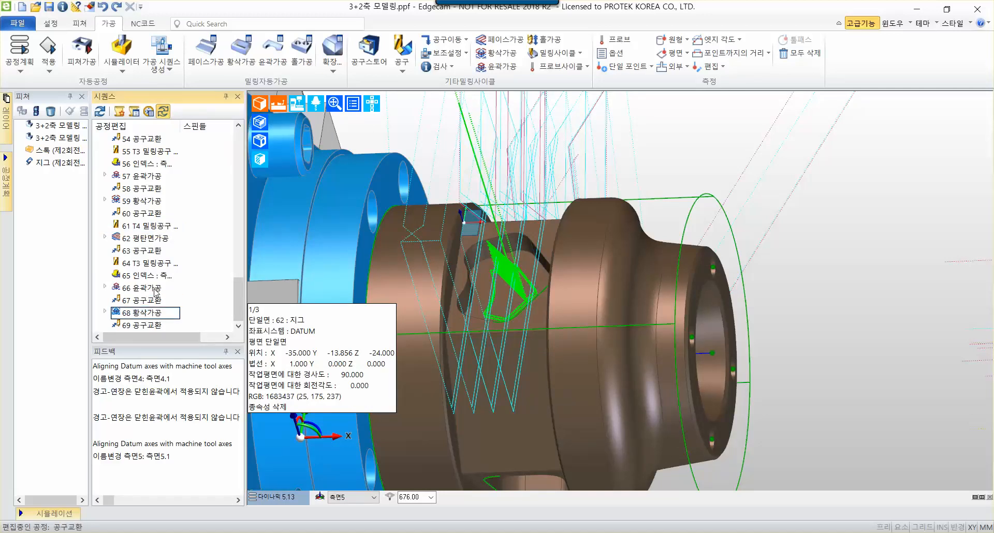
Copy the T4 밀링공구 operation to the end of the sequence, after the final 공구교환
click(176, 311)
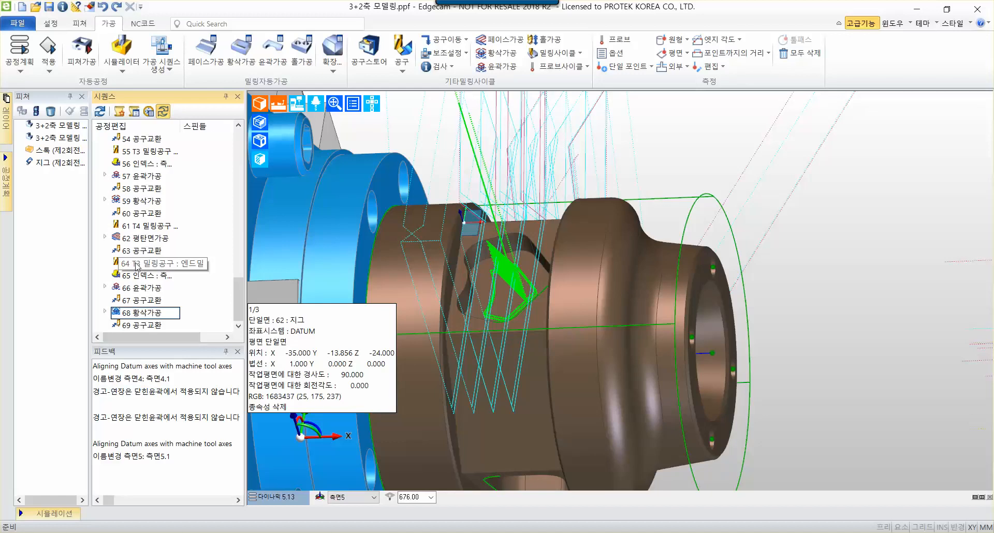
click(165, 227)
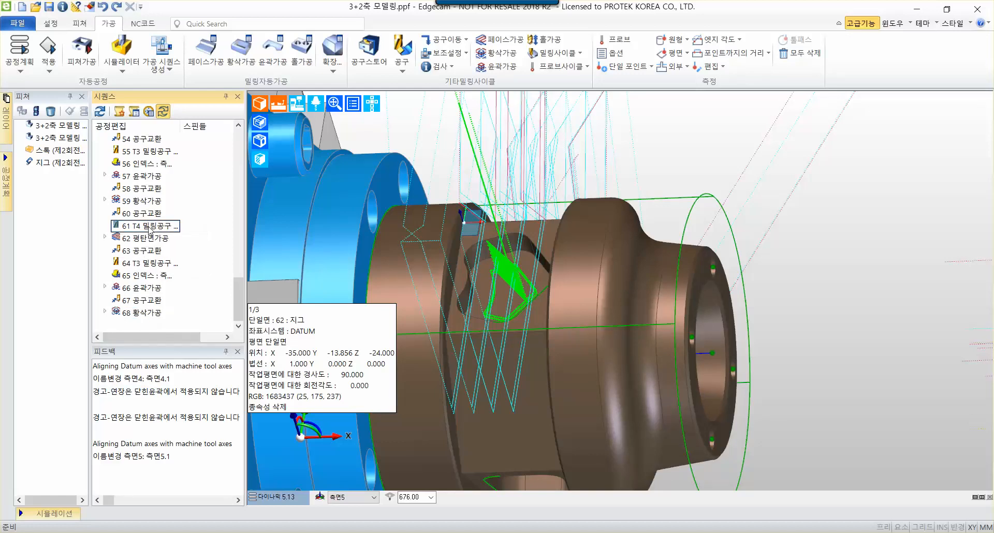
drag(165, 227, 156, 332)
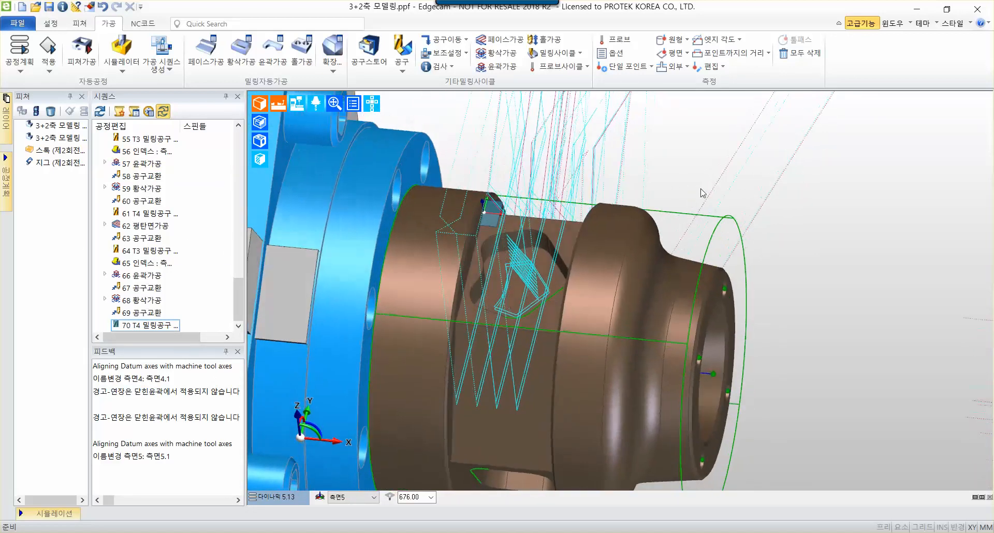
Start a 평탄면가공 operation with 여유량 cleared, 이송속도 and Z이송속도 at 350 mm/min, and 회전속도 at 3500 RPM
click(576, 57)
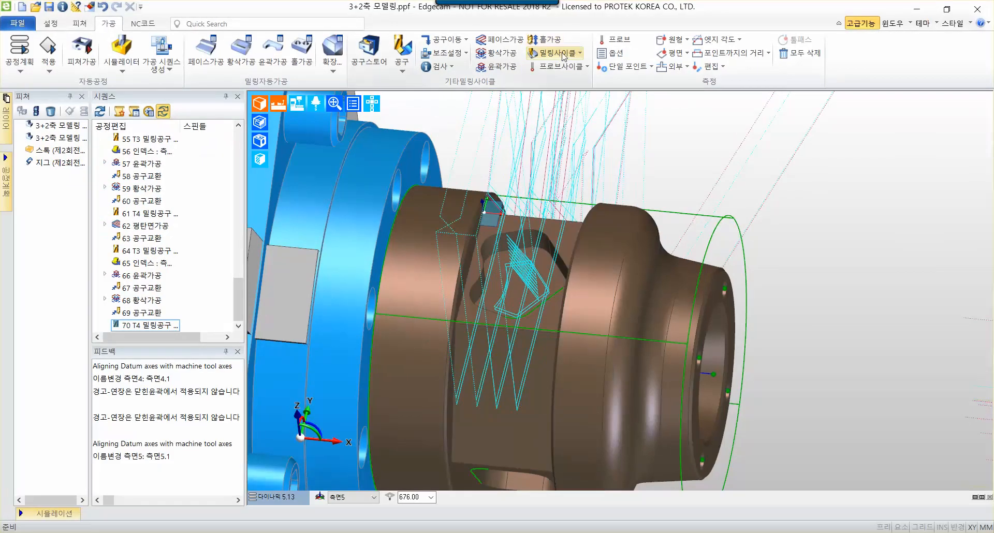
click(468, 106)
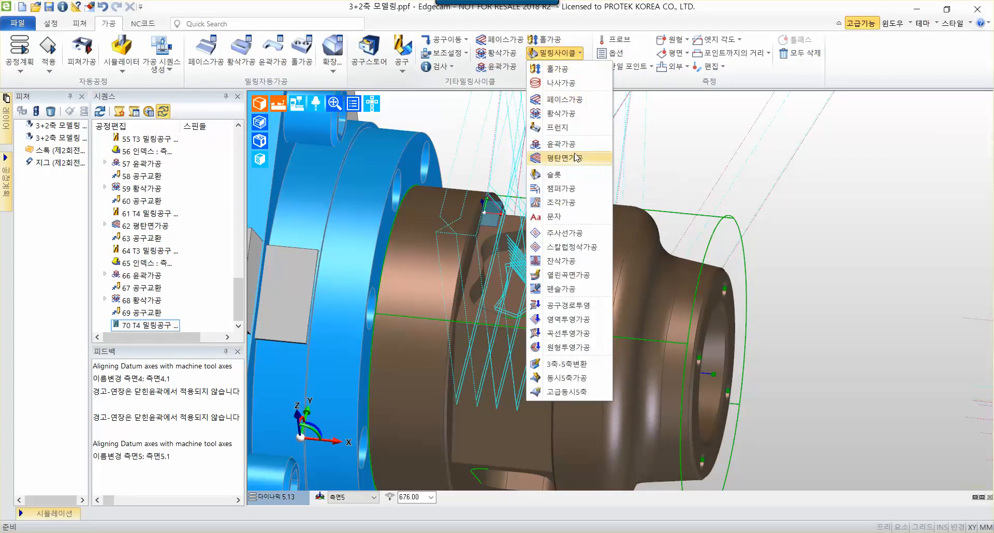
click(560, 175)
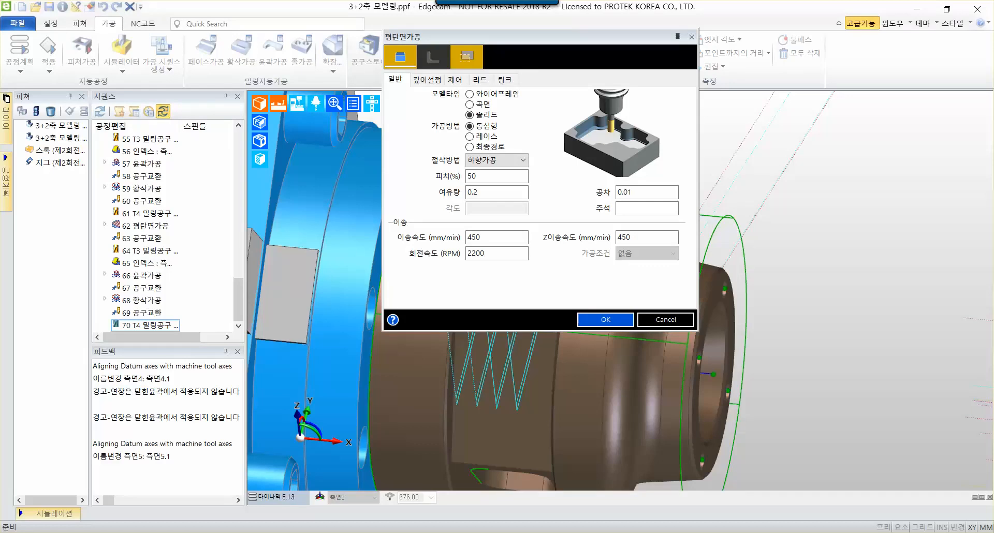
double_click(504, 191)
key(BackSpace)
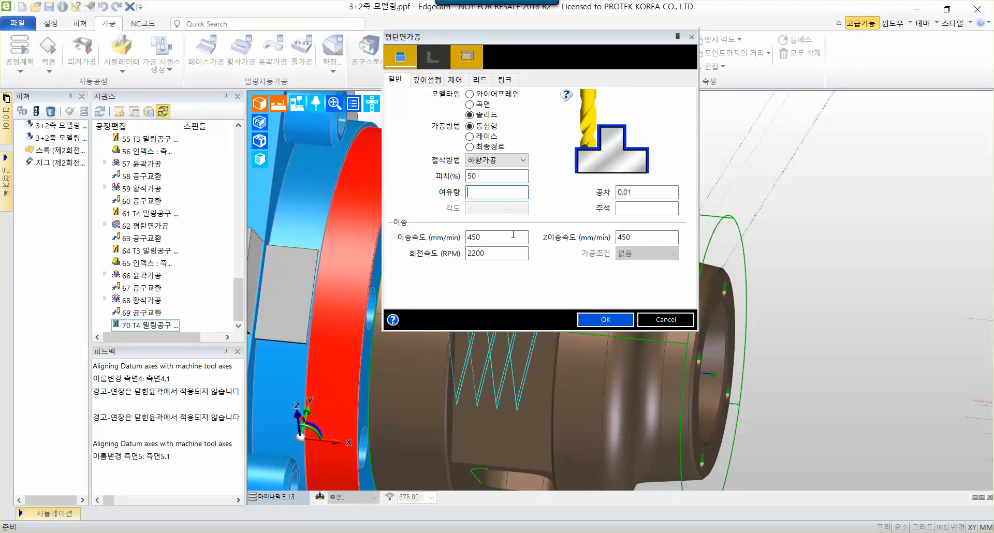
double_click(485, 236)
text(350)
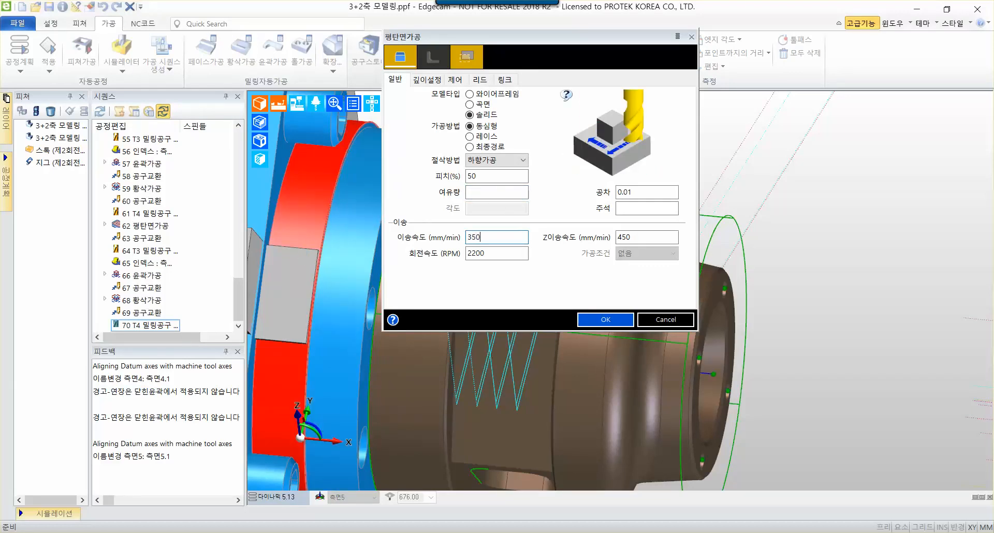
key(Tab)
text(350)
key(Tab)
text(35)
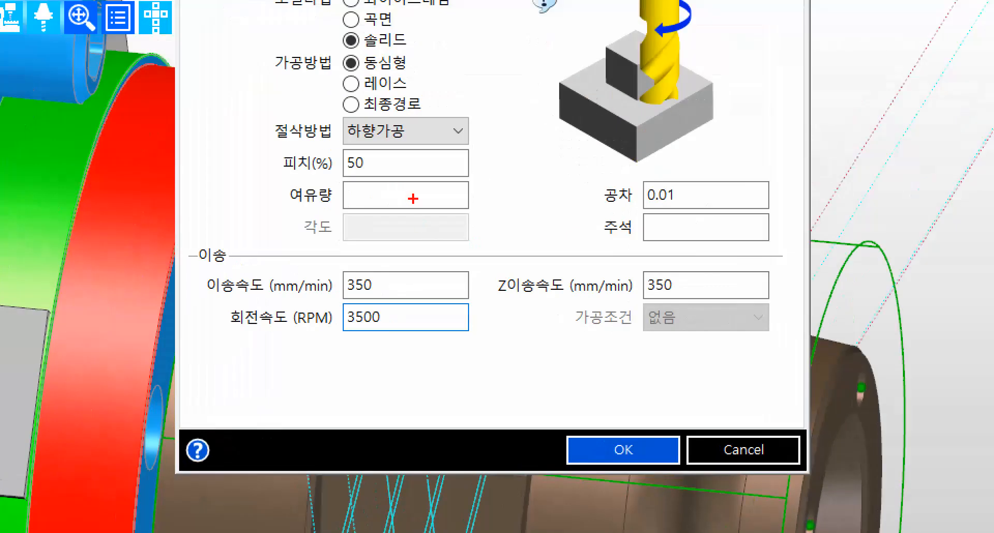
mouse_move(414, 176)
mouse_down()
mouse_move(382, 212)
mouse_move(474, 251)
mouse_up()
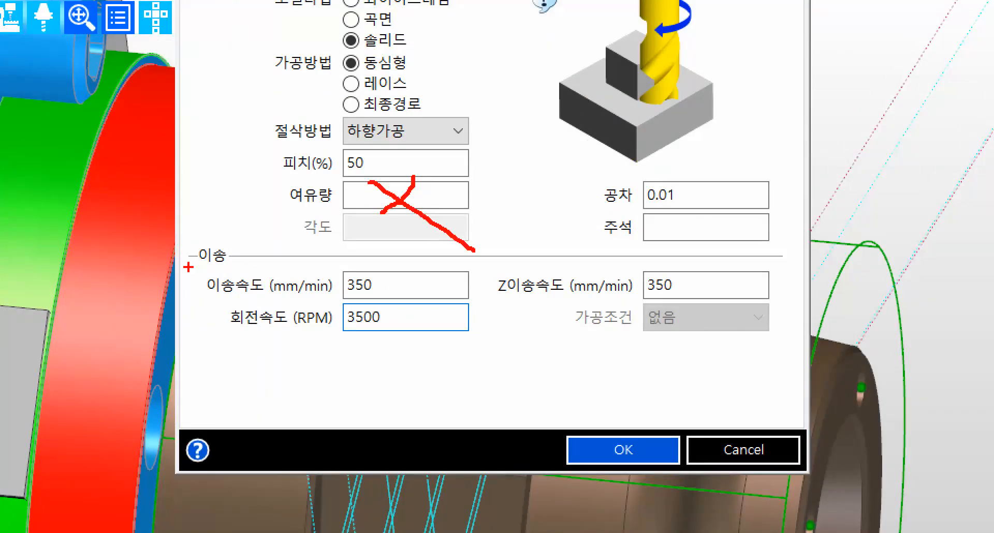
mouse_move(188, 267)
mouse_down()
mouse_move(732, 329)
mouse_move(798, 357)
mouse_up()
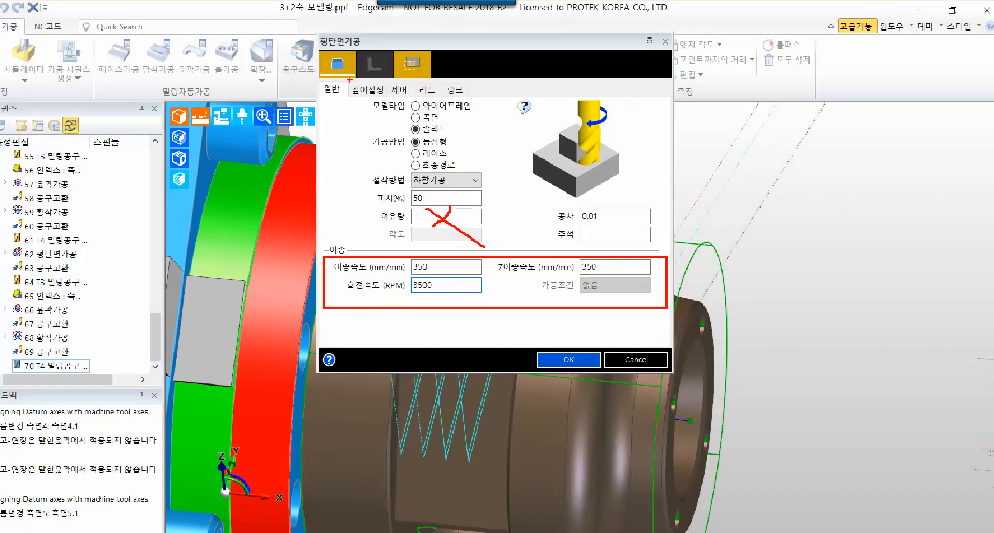
mouse_move(349, 80)
mouse_down()
mouse_move(392, 97)
mouse_move(350, 147)
mouse_up()
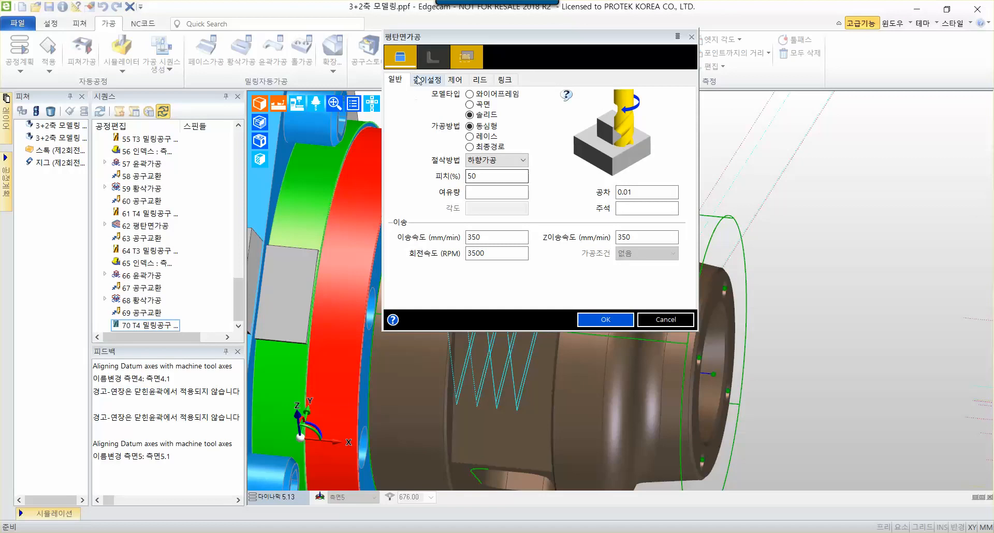
Set the 평탄면가공 절삭깊이 to <지정> and review the 시작 and 종료 lead distances
click(368, 90)
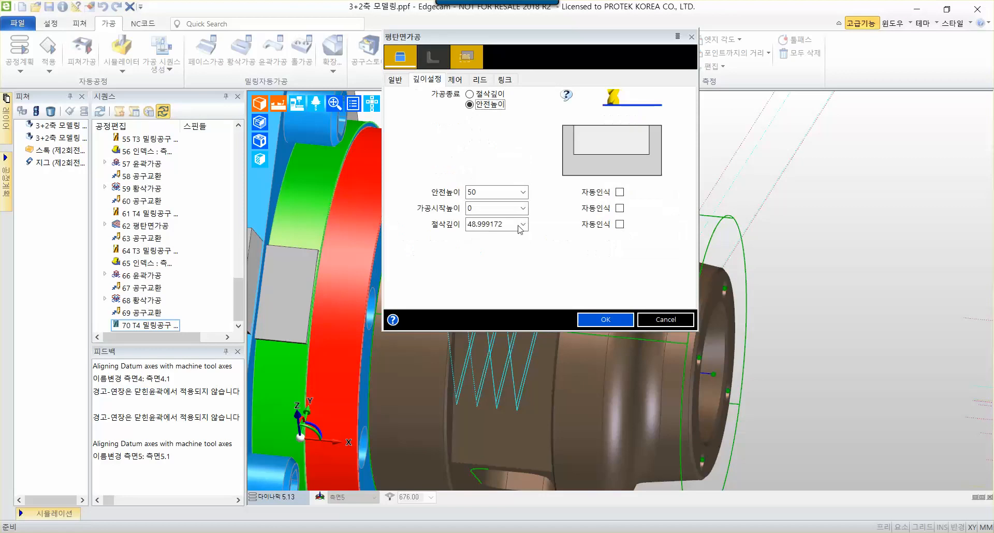
click(504, 210)
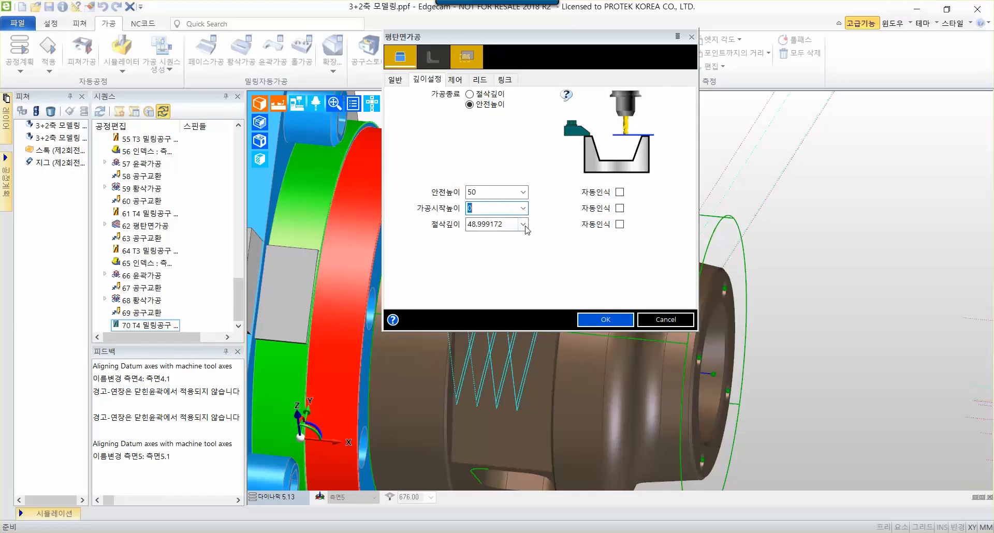
click(523, 224)
click(527, 233)
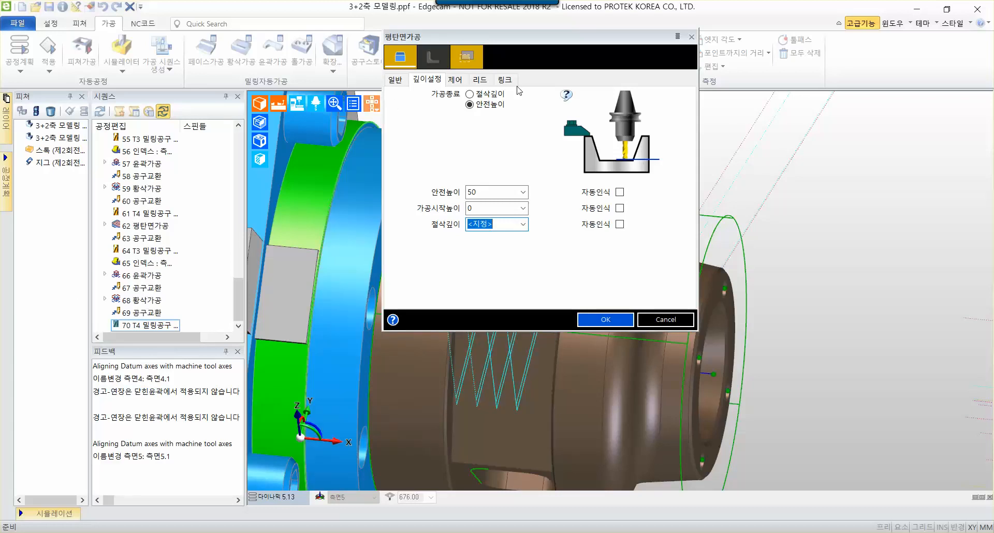
click(480, 80)
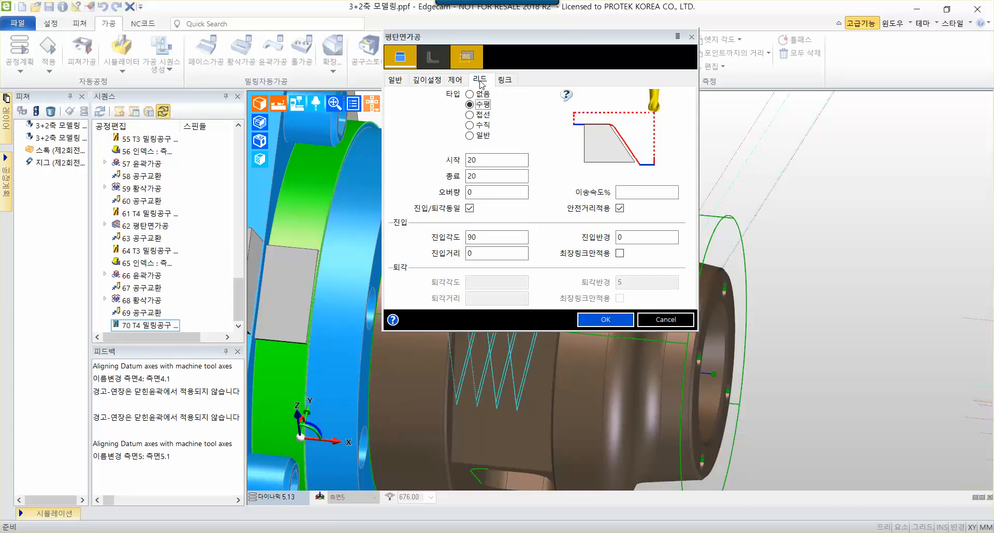
double_click(495, 160)
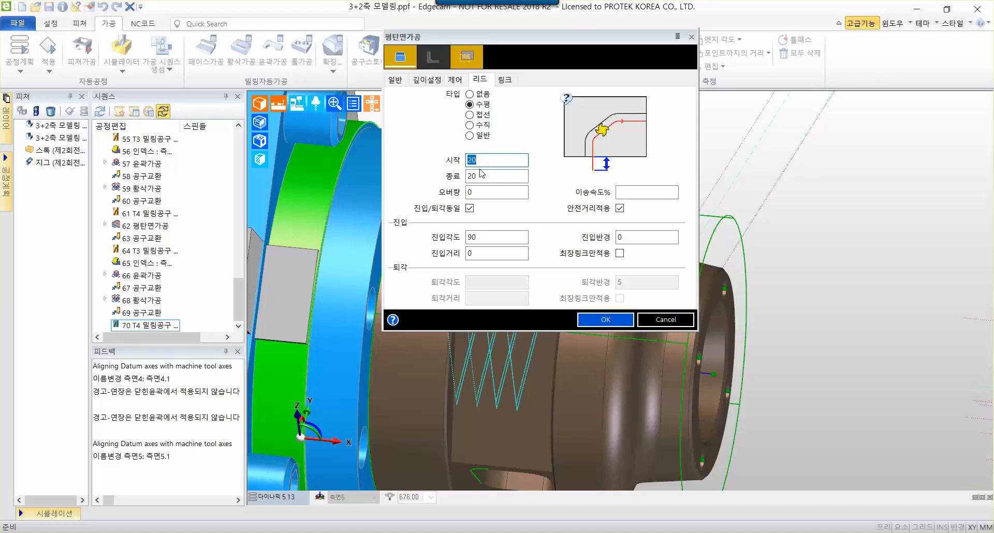
double_click(492, 177)
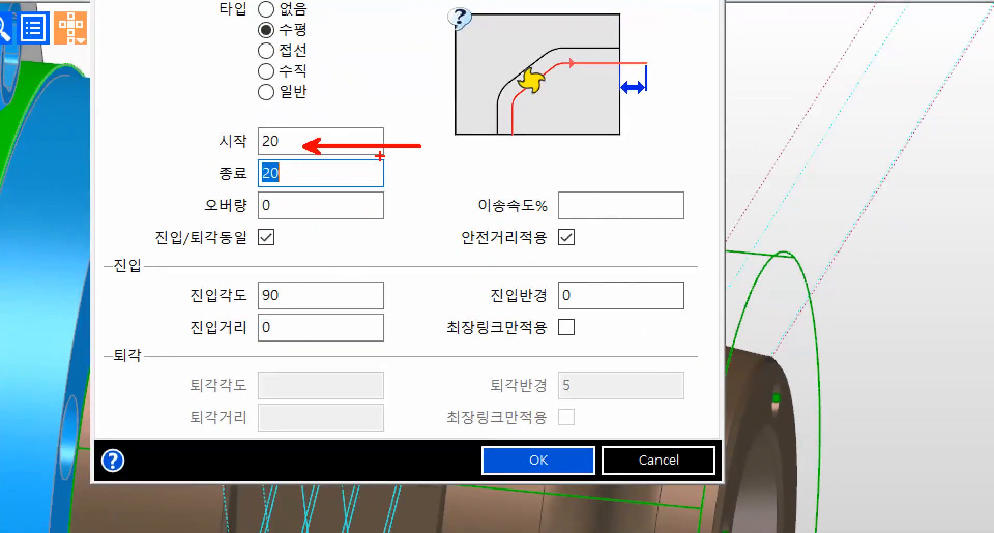
mouse_move(307, 338)
mouse_down()
mouse_move(278, 341)
mouse_move(289, 340)
mouse_up()
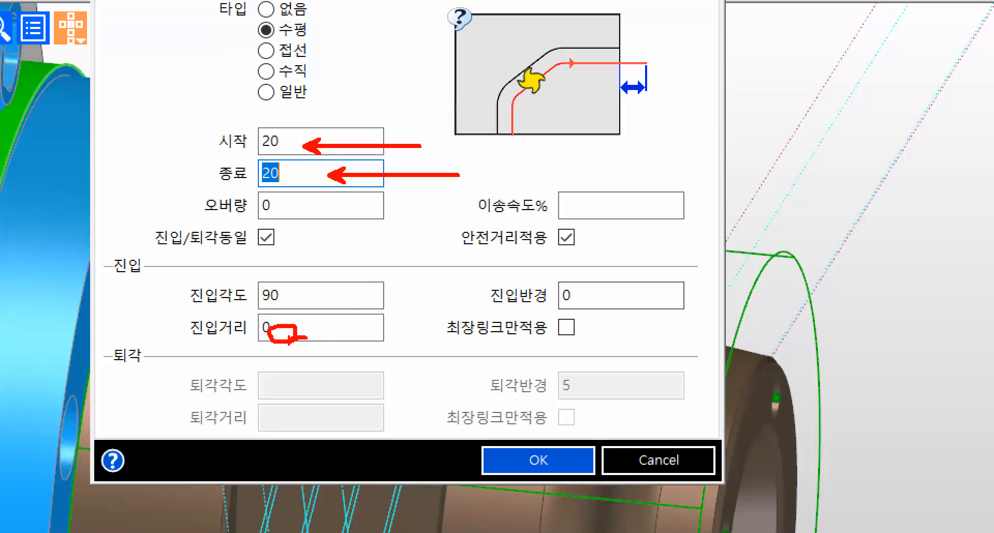
drag(593, 308, 582, 309)
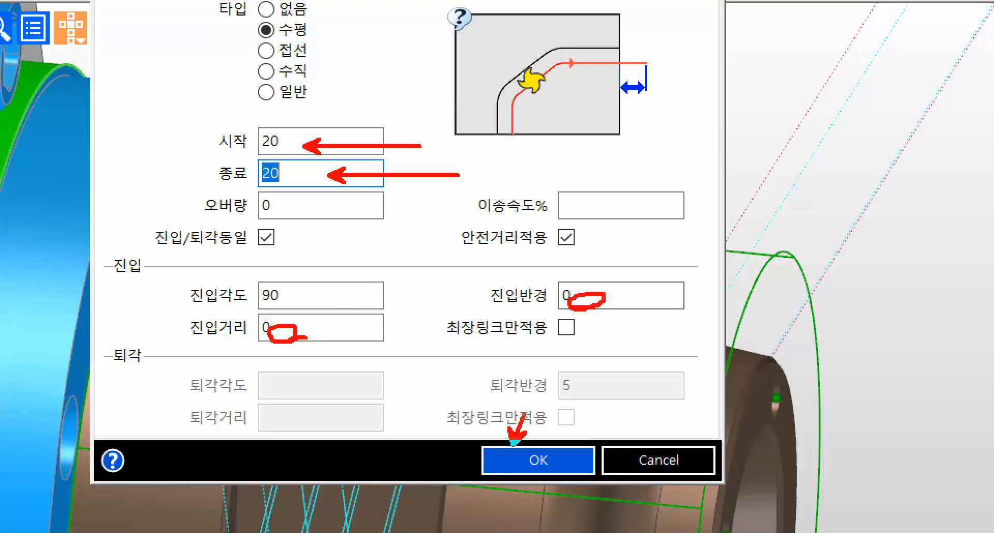
drag(512, 444, 469, 239)
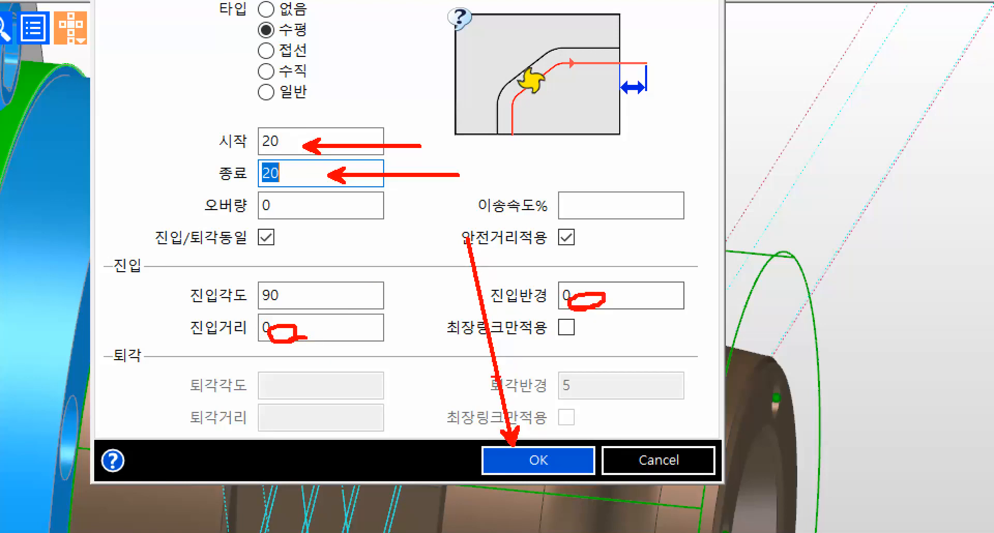
key(Escape)
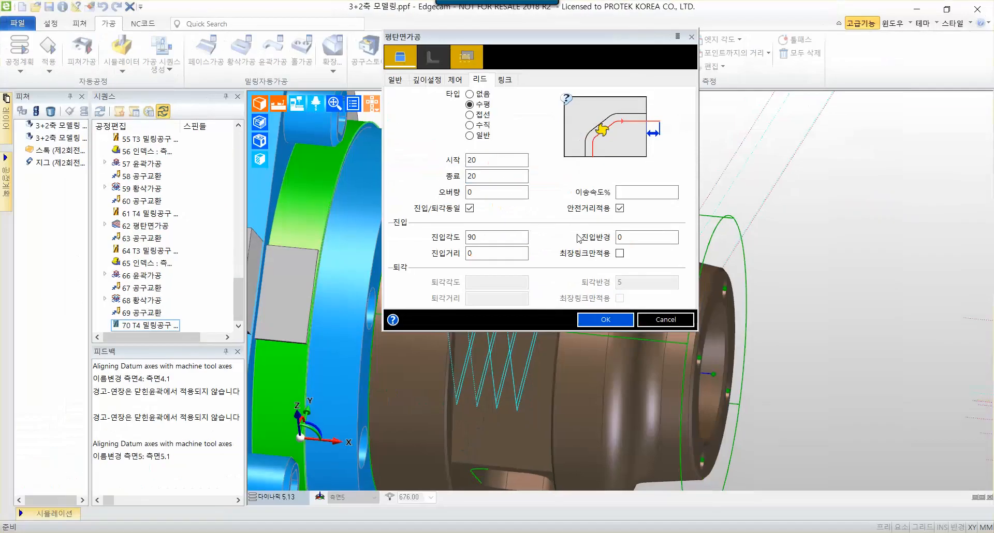
Accept the 평탄면가공 settings and choose the 3+2축 모델링 solid as the feature to machine
click(606, 320)
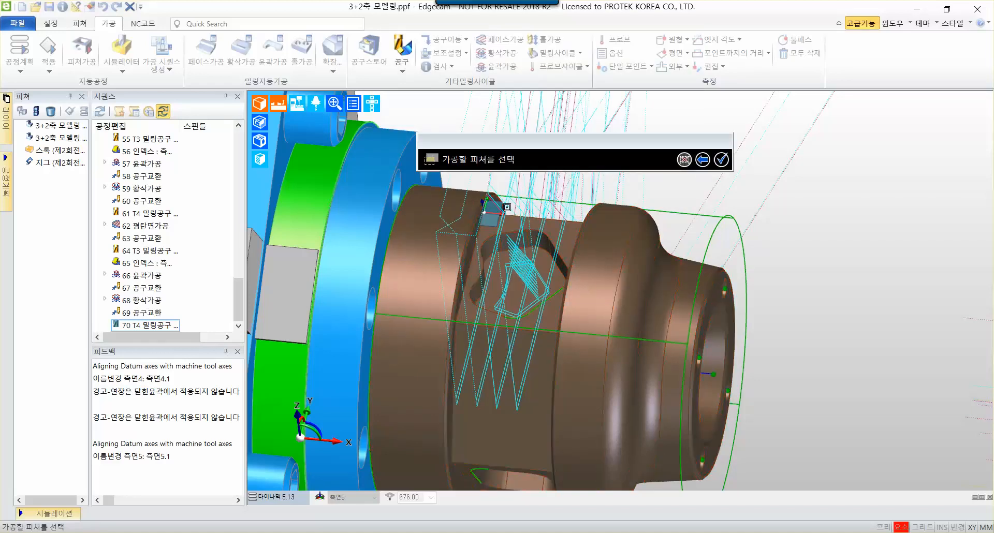
scroll(616, 248, up, 5)
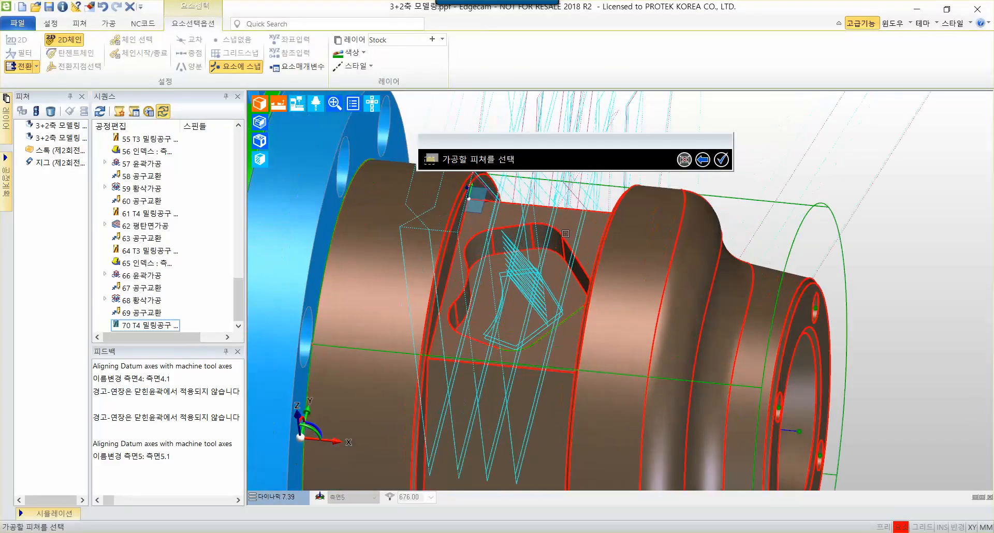
scroll(616, 248, down, 3)
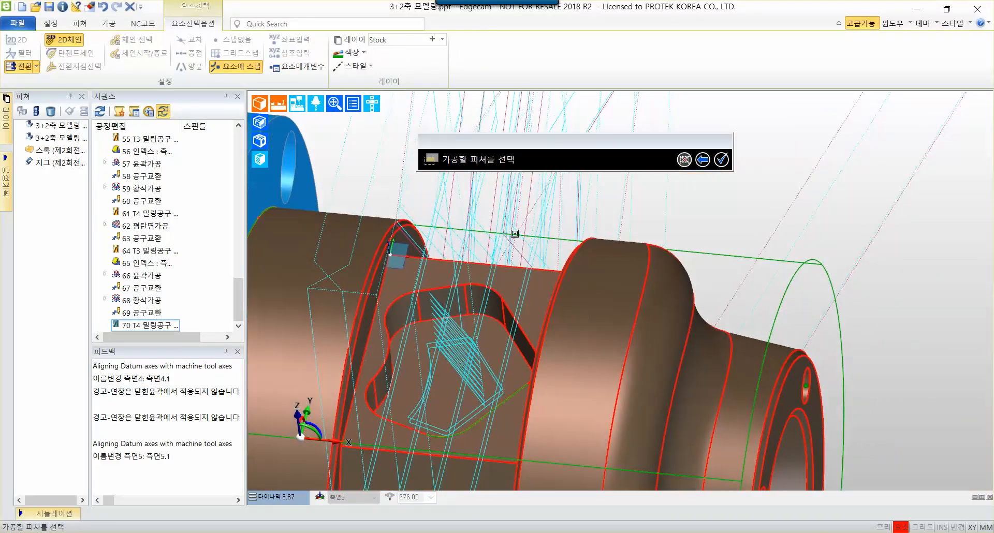
click(613, 275)
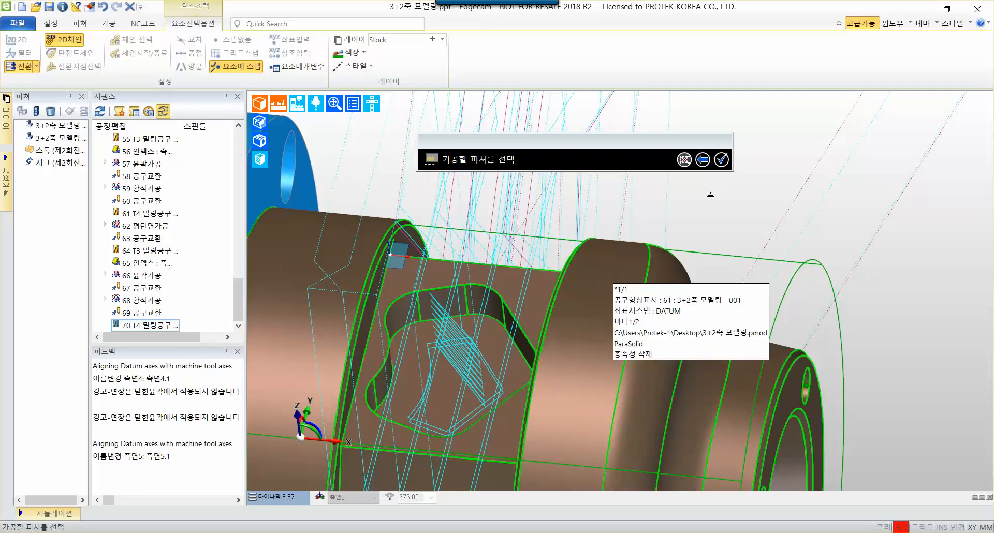
click(722, 159)
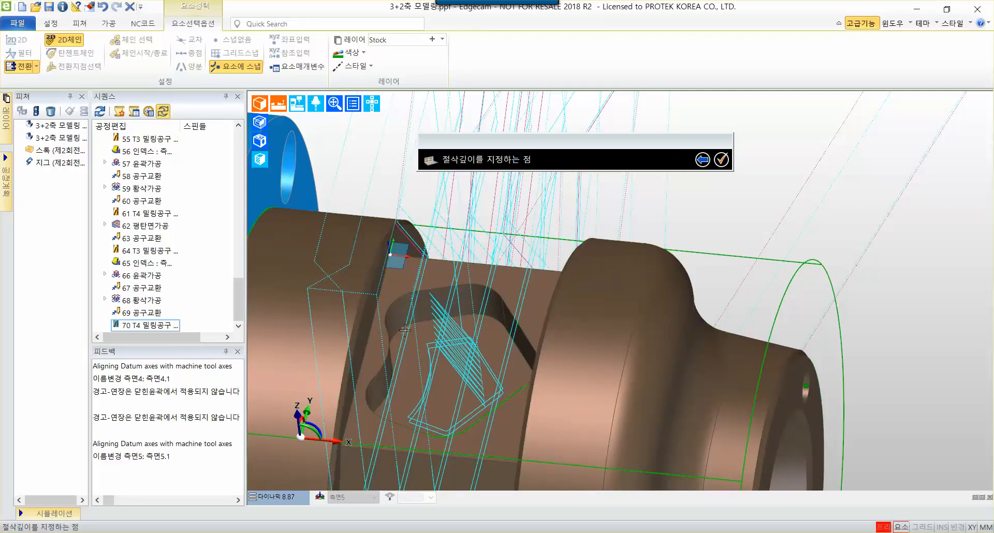
Specify the cutting depth at the end of the rounded corner edge on the pocket floor
scroll(398, 333, up, 7)
scroll(397, 332, up, 3)
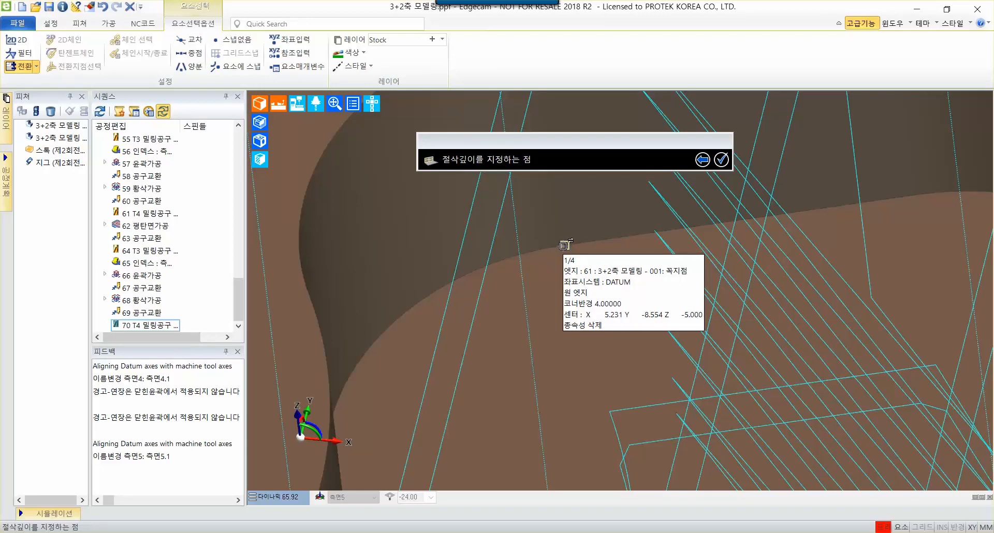
click(564, 245)
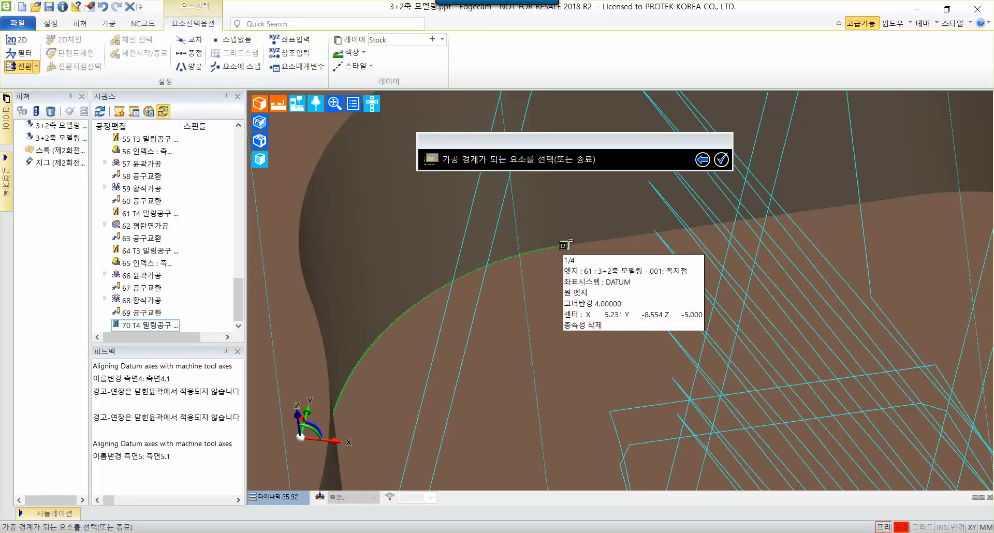
Select the outer loop of the 측면5 flat face, rather than its single edge, as the 평탄면가공 machining boundary
scroll(561, 242, down, 3)
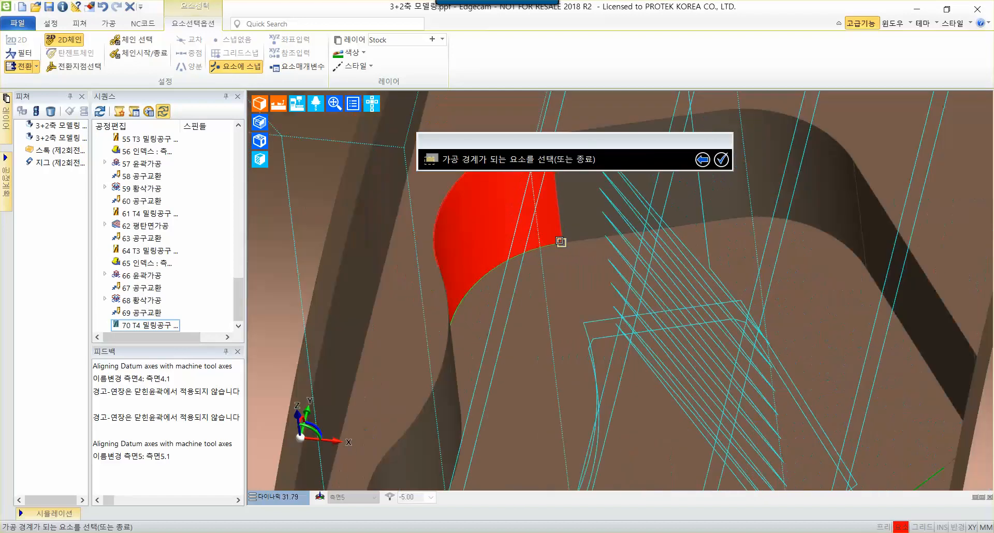
scroll(561, 242, down, 5)
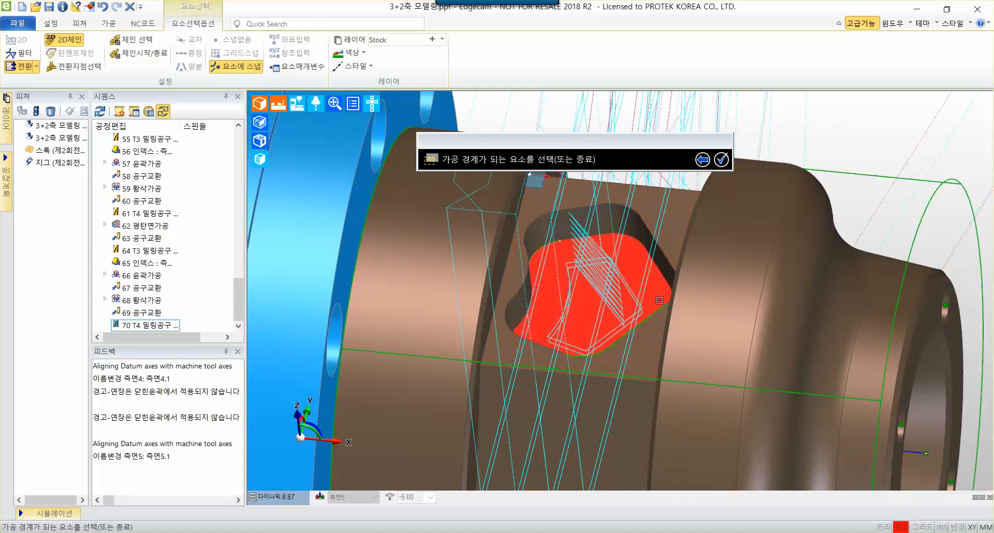
scroll(637, 396, up, 6)
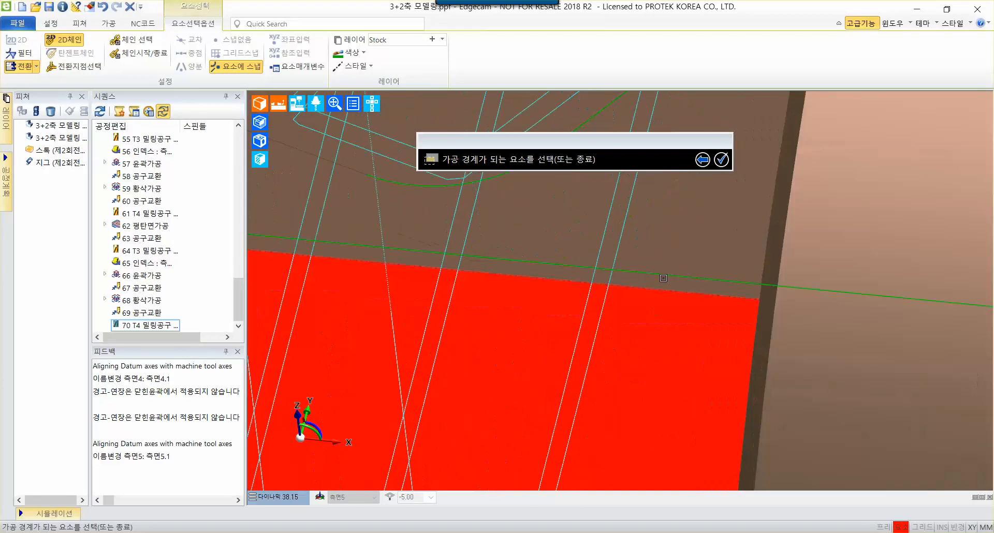
scroll(656, 290, down, 2)
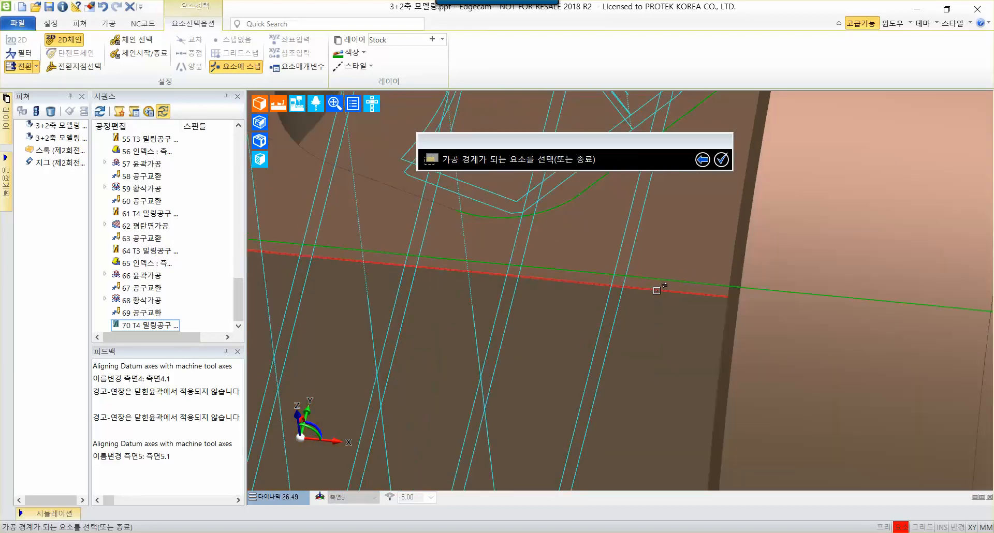
middle_drag(705, 286, 544, 339)
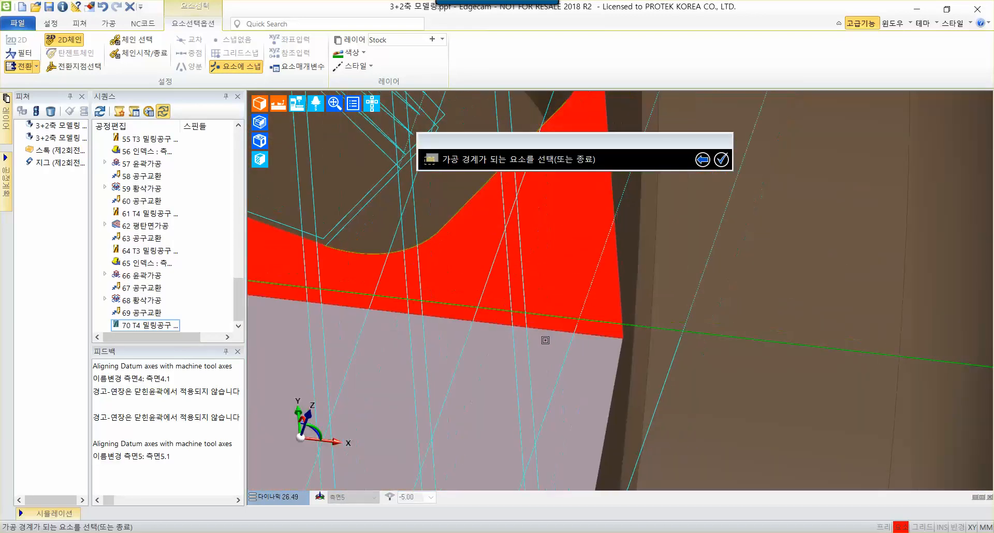
mouse_move(558, 333)
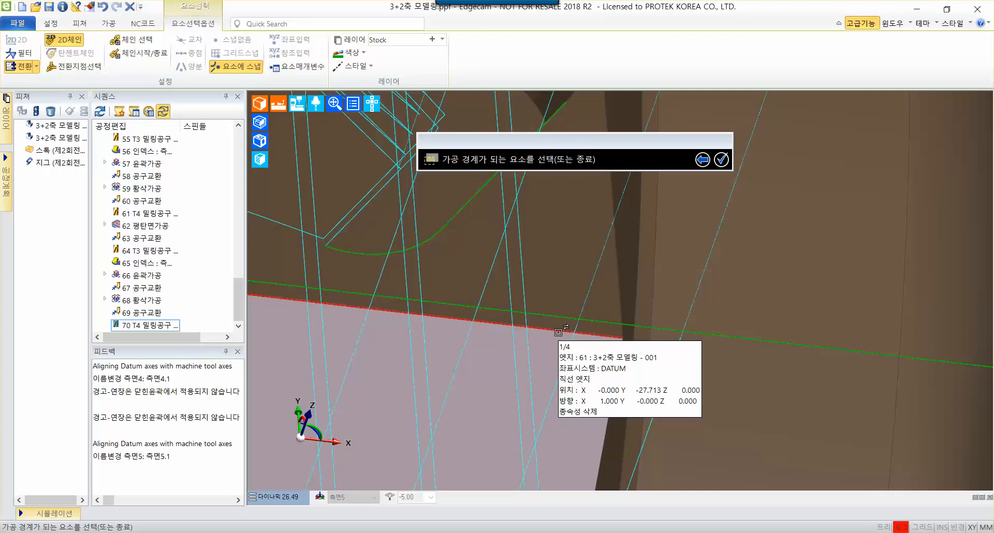
key(Tab)
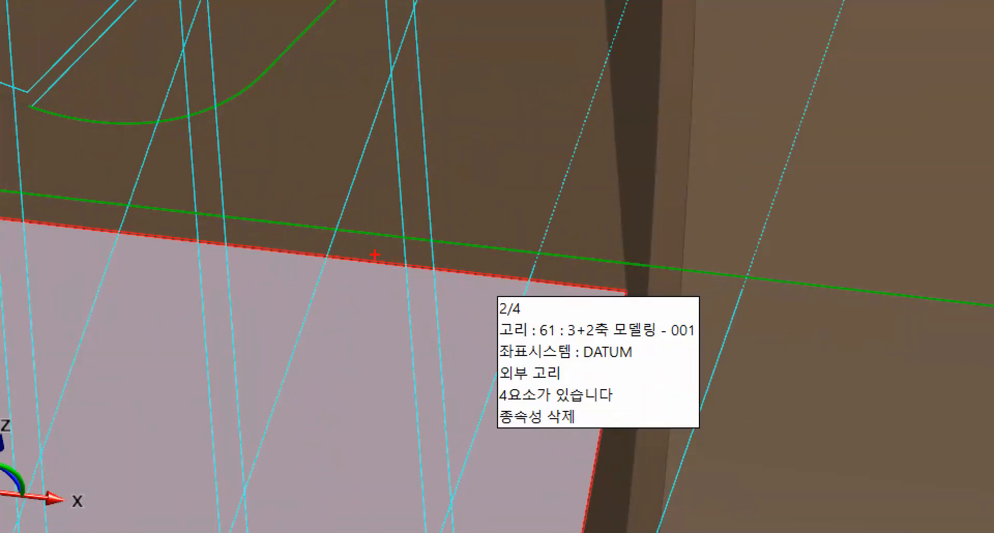
mouse_move(274, 247)
shift+mouse_down()
mouse_move(421, 275)
mouse_move(626, 291)
shift+mouse_up()
mouse_move(585, 525)
ctrl+shift+mouse_down()
mouse_move(646, 264)
mouse_move(633, 294)
ctrl+shift+mouse_up()
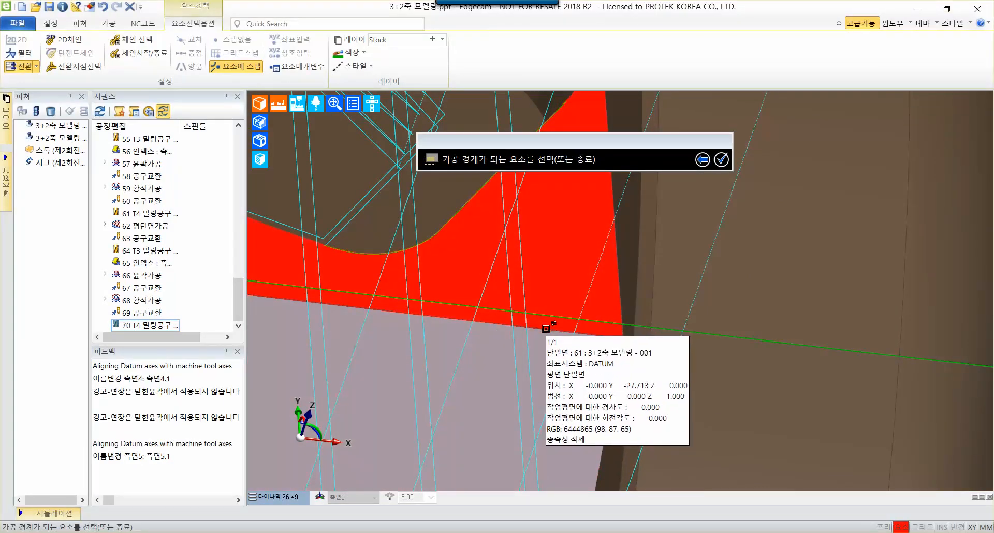
key(Tab)
double_click(545, 329)
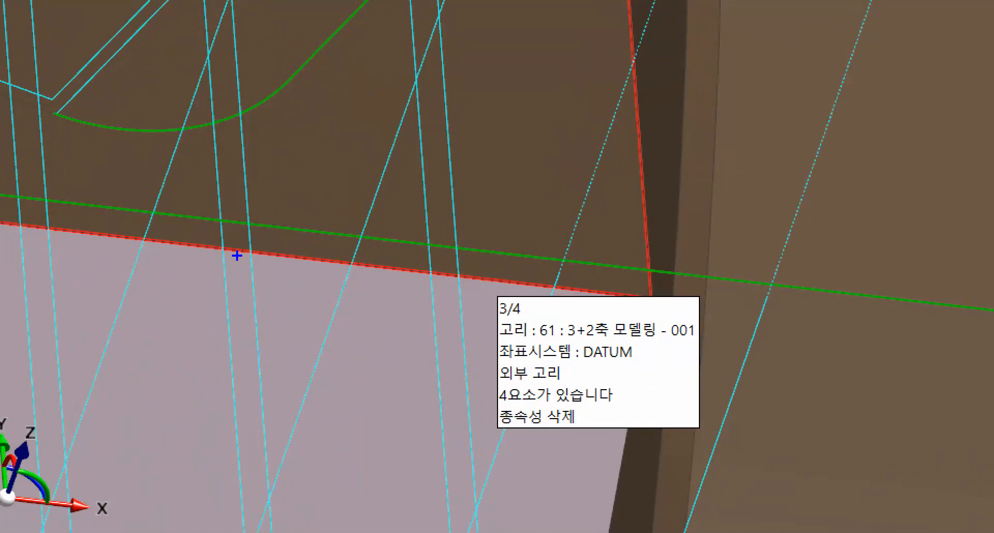
click(237, 255)
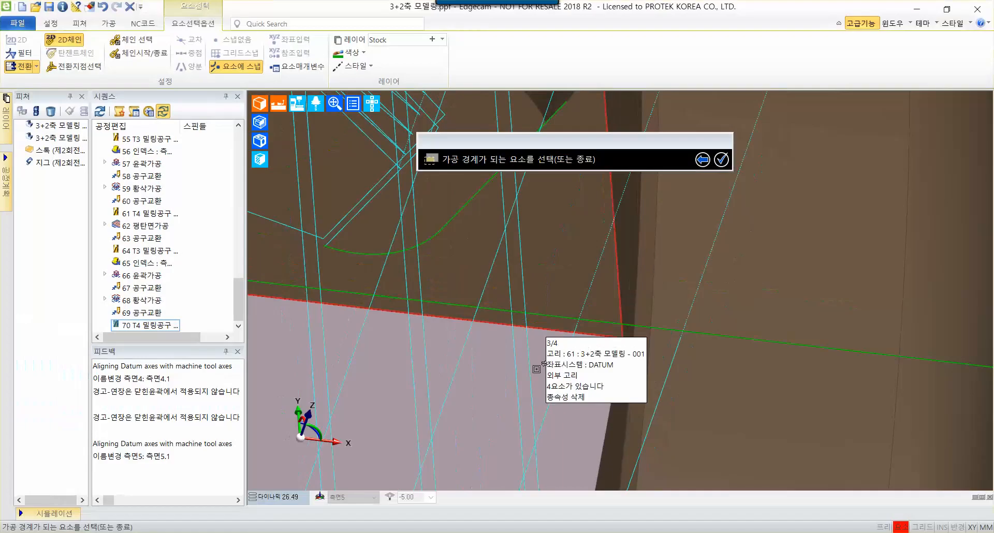
click(555, 330)
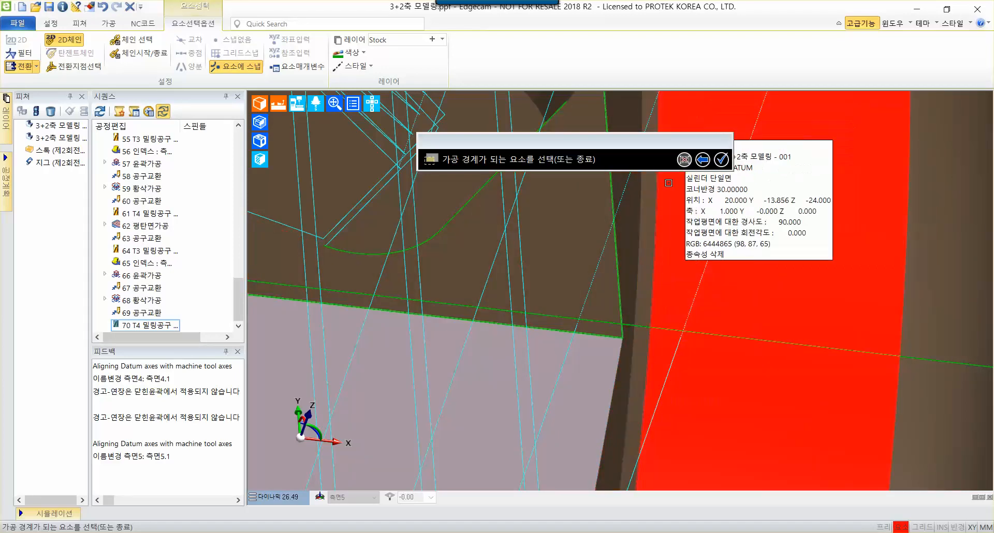
Finish the boundary selection to generate the 평탄면가공 operation, and examine its toolpath on the 측면5 flat and pocket
scroll(552, 243, down, 5)
middle_drag(552, 243, 559, 345)
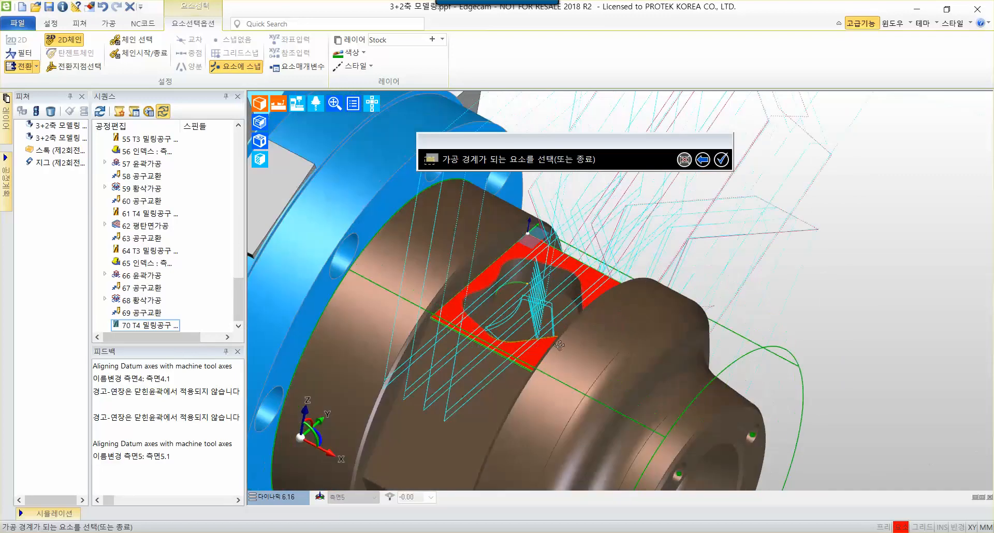
scroll(425, 288, up, 2)
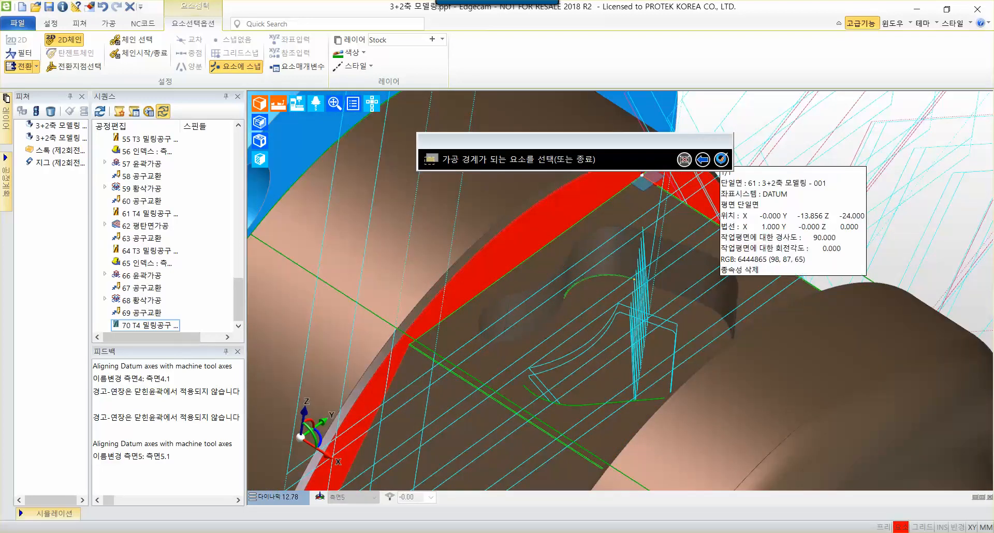
click(721, 159)
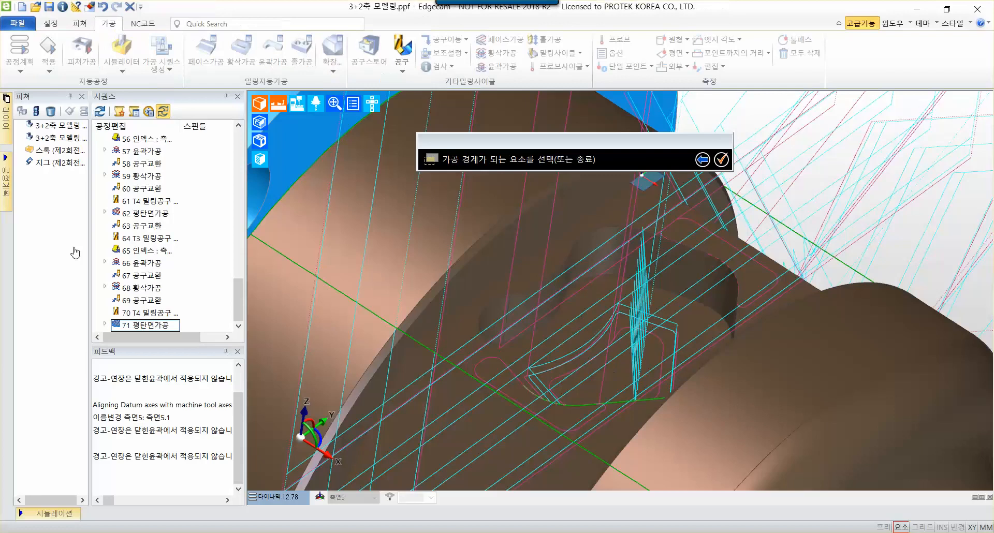
double_click(159, 324)
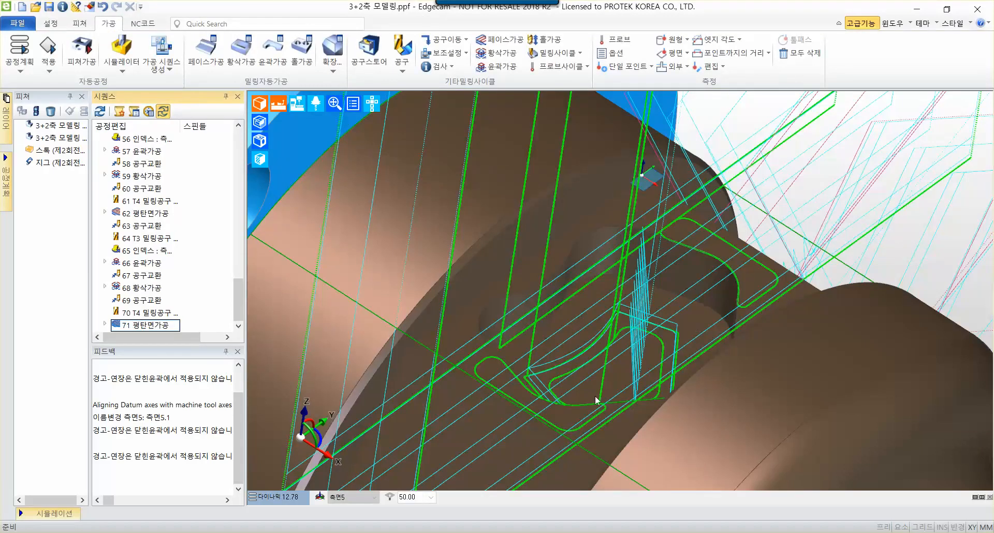
scroll(647, 310, down, 2)
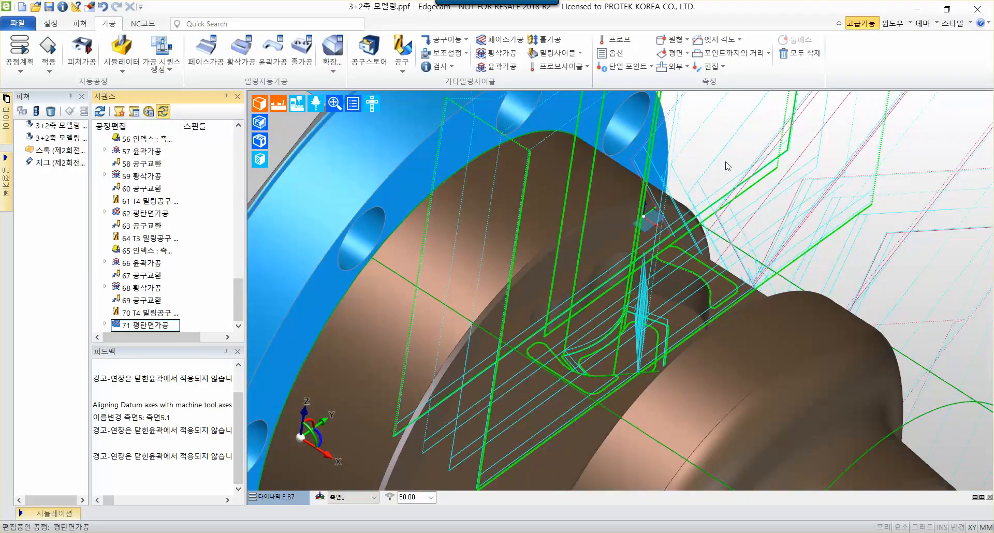
middle_drag(728, 166, 602, 212)
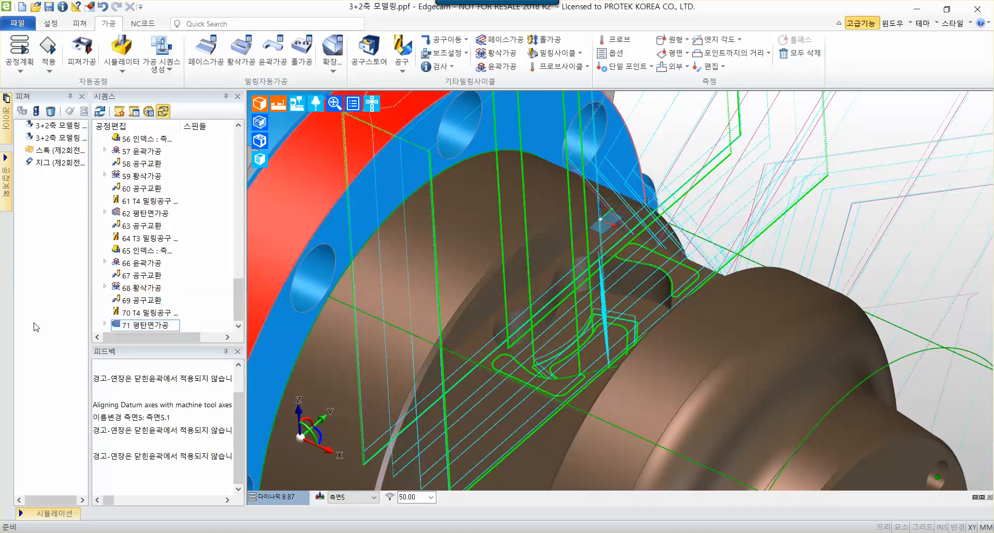
Add a 공구교환 move after the 평탄면가공 operation with 우선 축 Z and no axes fixed
mouse_move(375, 254)
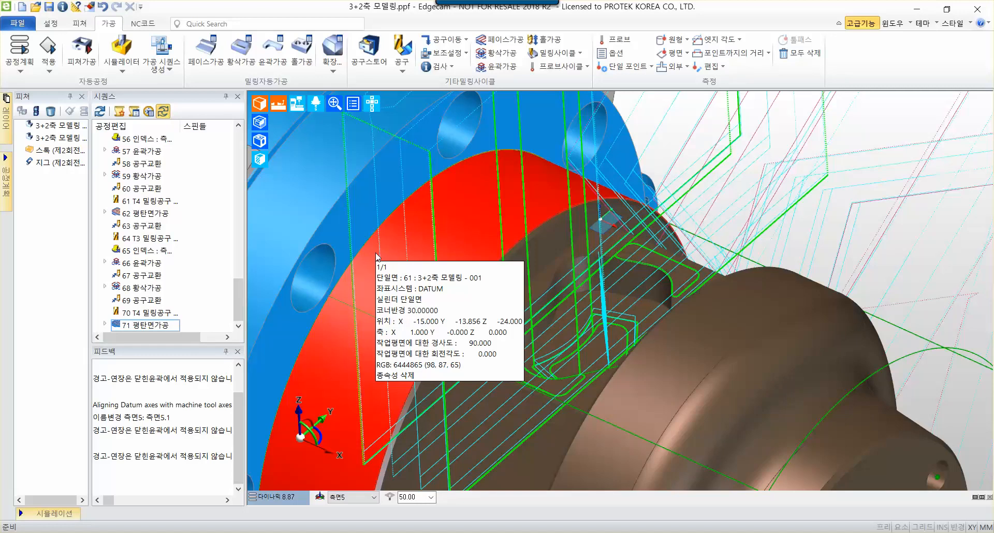
click(444, 39)
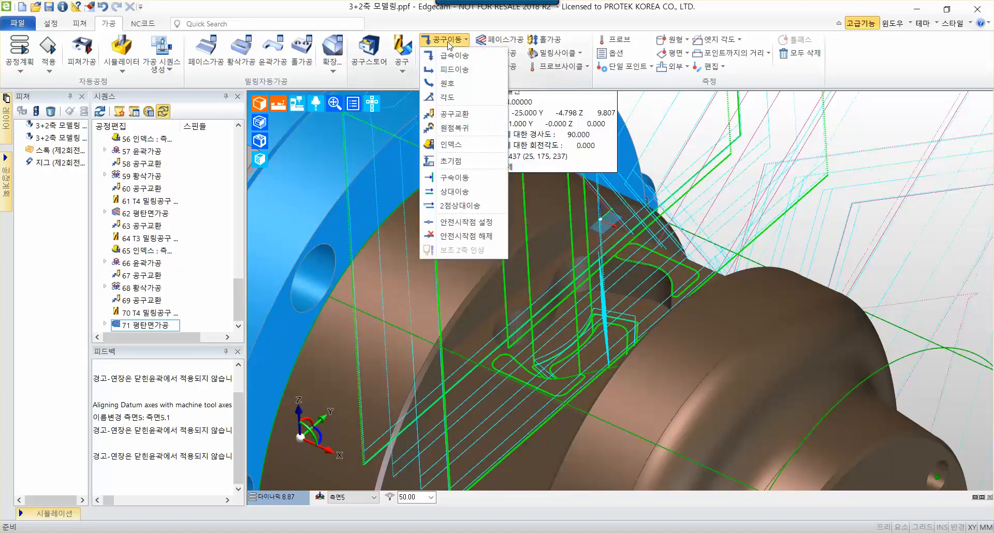
click(459, 115)
click(456, 114)
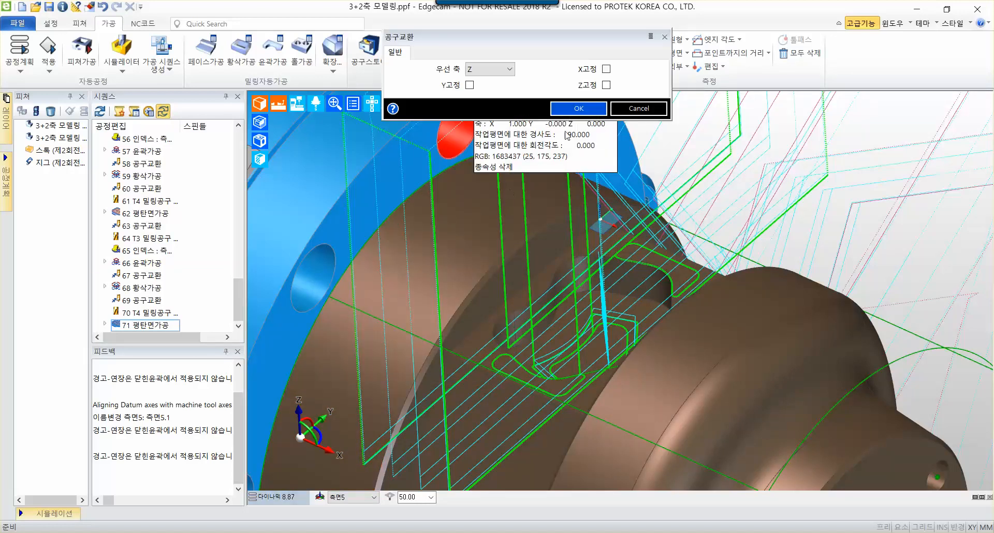
click(579, 109)
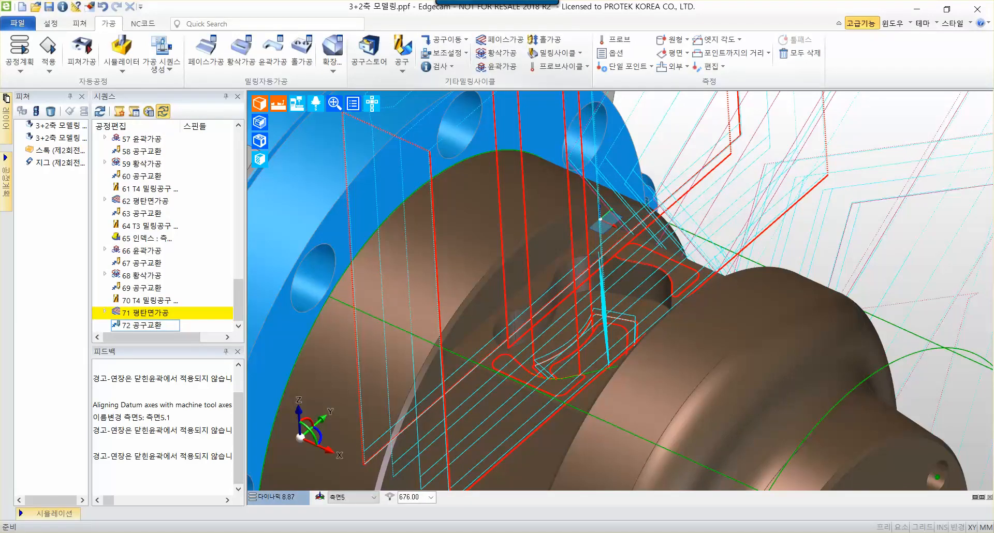
Start a new 밀링공구 as an 8 mm 엔드밀 with 분당이송 feed and set 공구번호 to 3
click(403, 65)
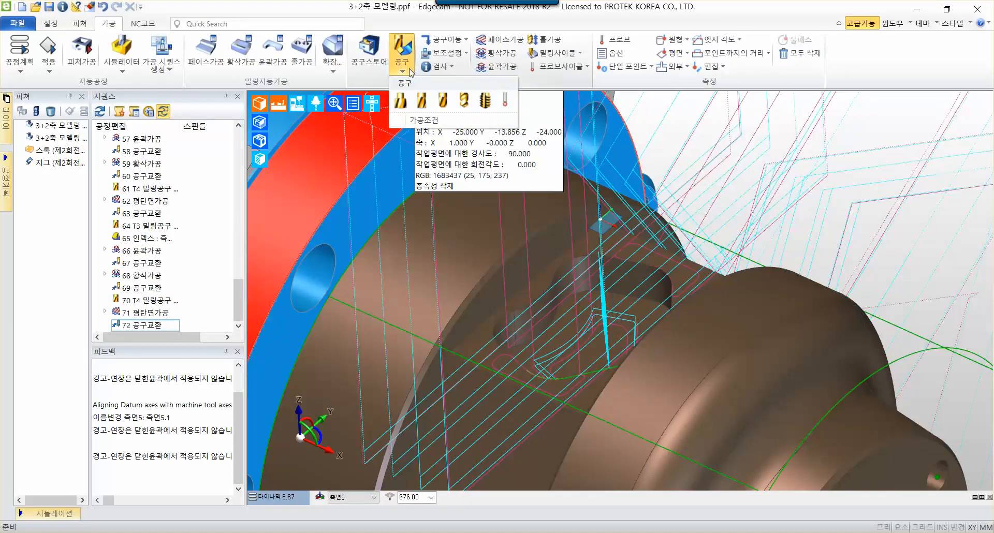
click(421, 102)
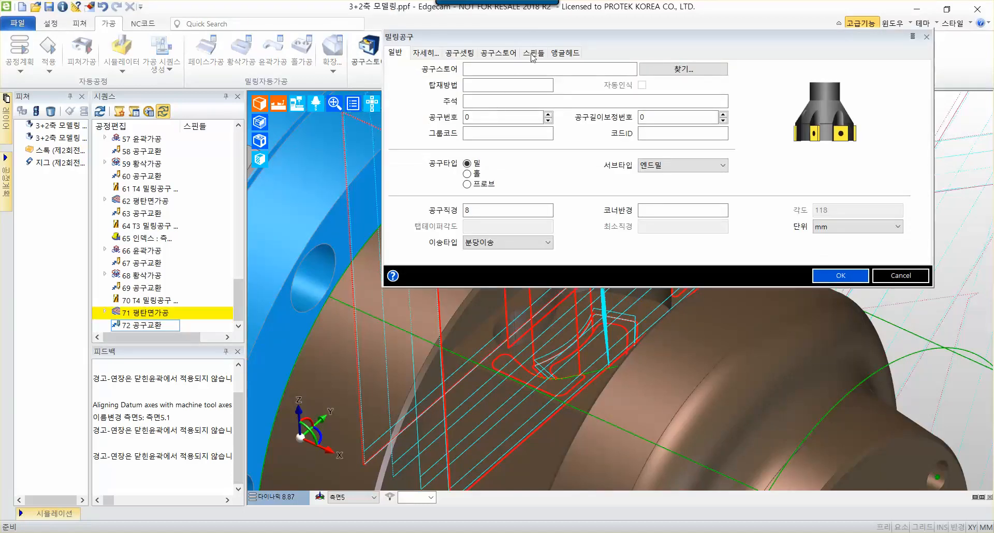
click(487, 118)
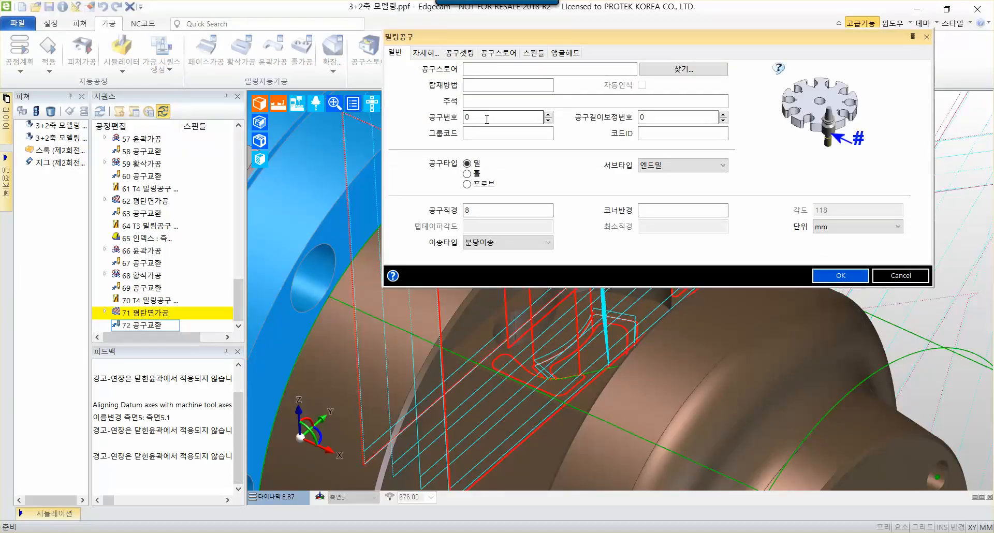
key(BackSpace)
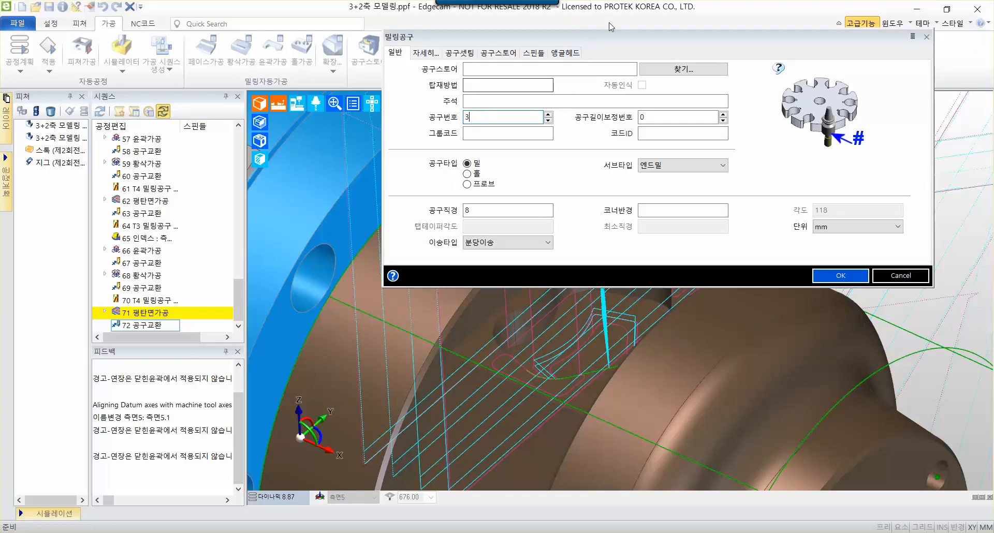
drag(611, 38, 546, 131)
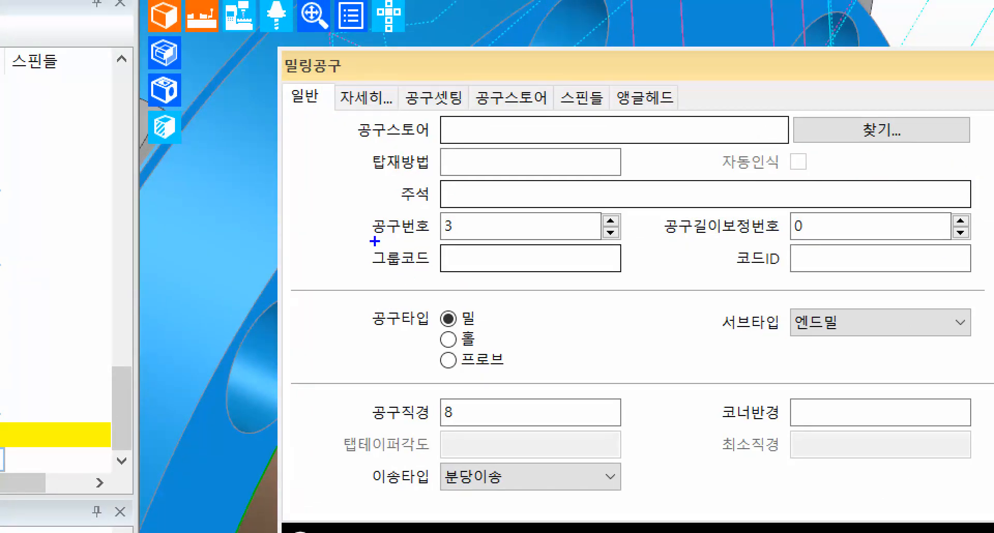
drag(364, 240, 494, 241)
drag(365, 423, 617, 423)
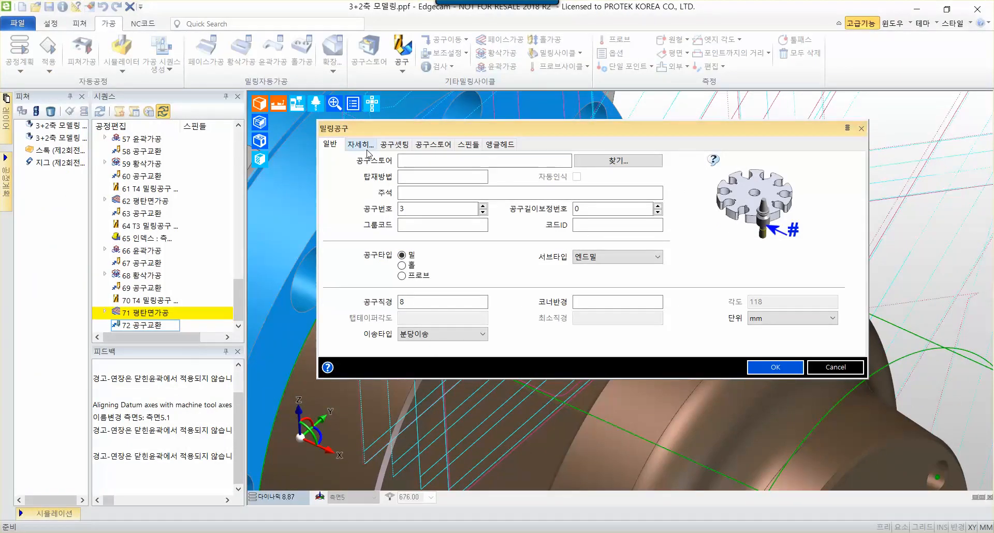
Set the end mill's 날장 to 50 and its display colour to cyan
click(361, 145)
text(50)
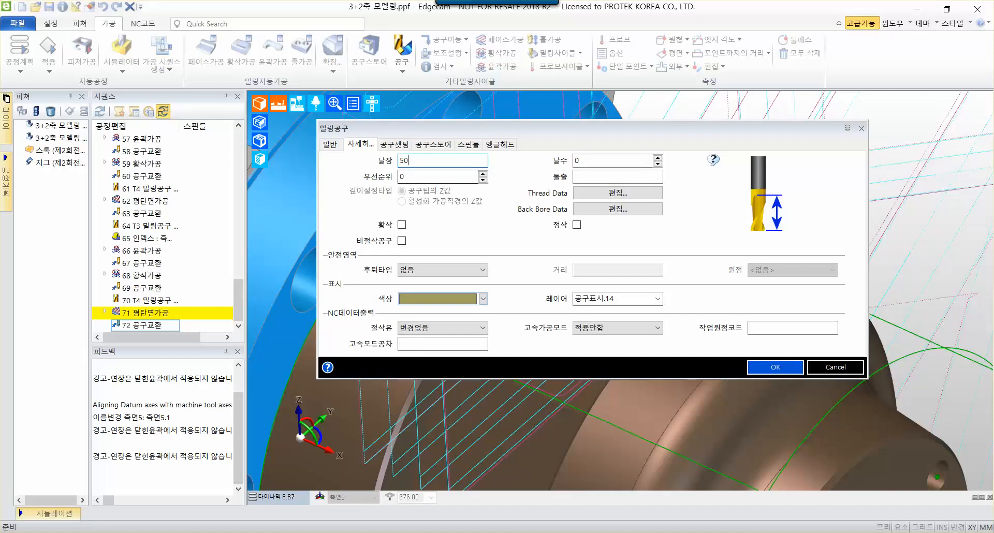
click(461, 299)
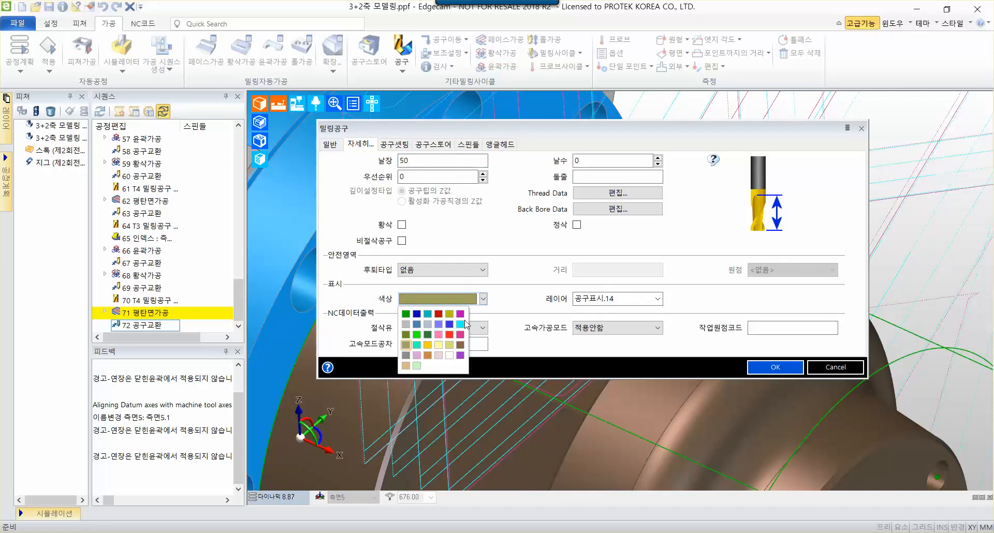
click(466, 326)
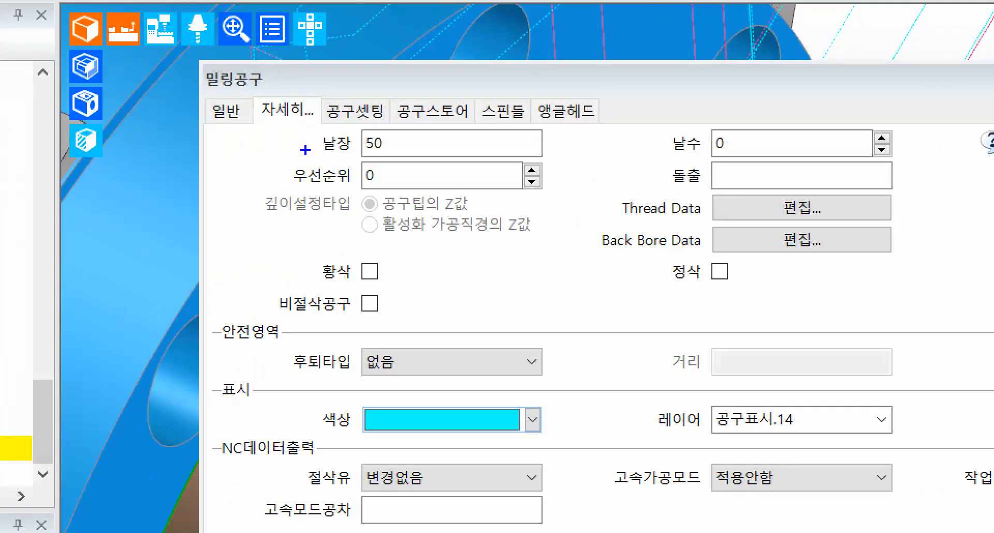
drag(309, 152, 536, 150)
drag(294, 436, 587, 436)
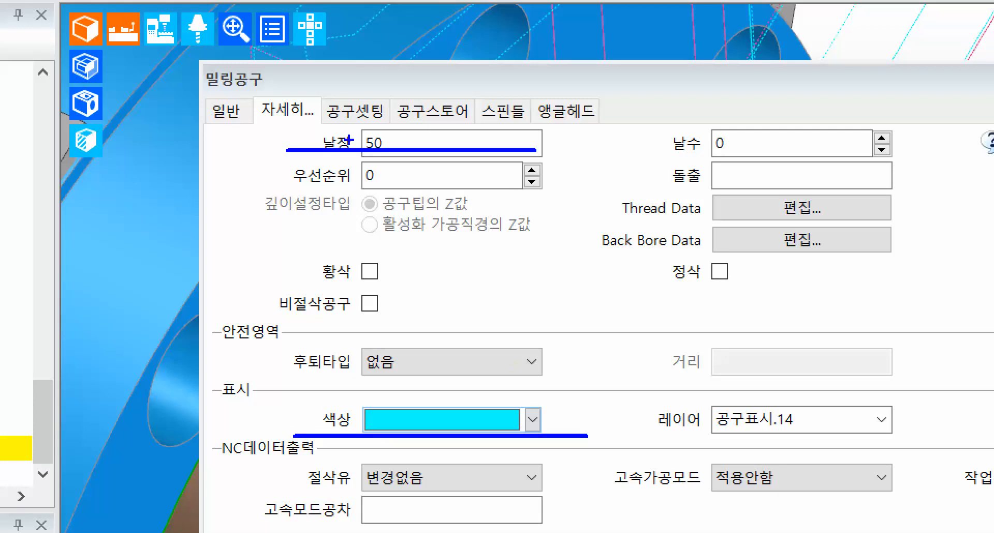
mouse_move(315, 90)
mouse_down()
mouse_move(388, 128)
mouse_move(562, 0)
mouse_up()
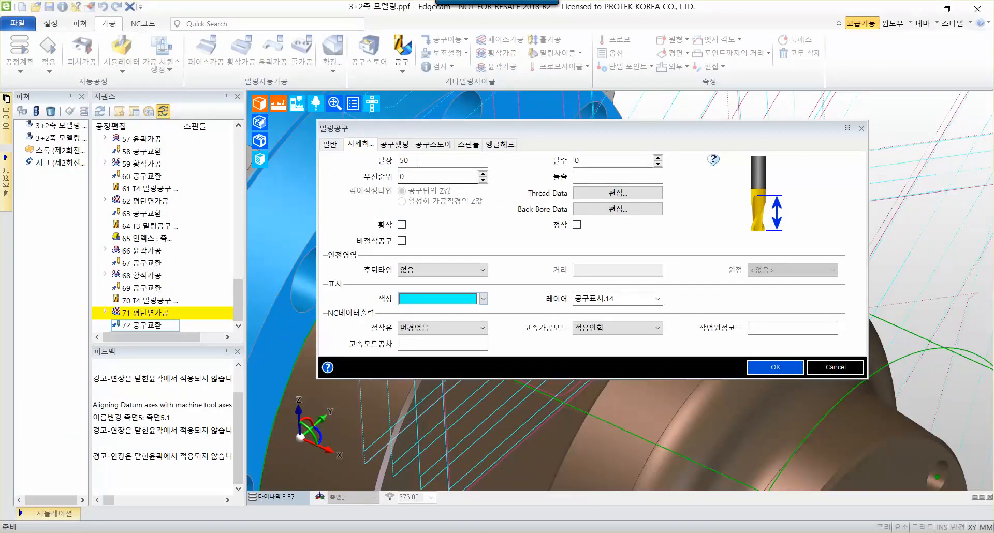
Set the tool's Z측정 to 50 and 생크 길이 to 50, and add the T3 milling tool to the sequence
click(356, 110)
text(50)
key(Tab)
key(Tab)
key(Tab)
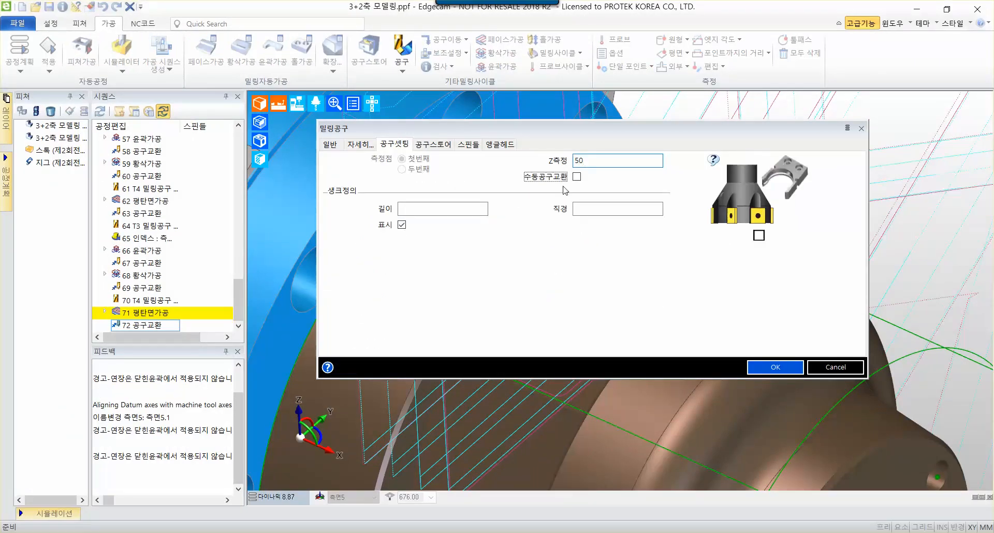
click(448, 212)
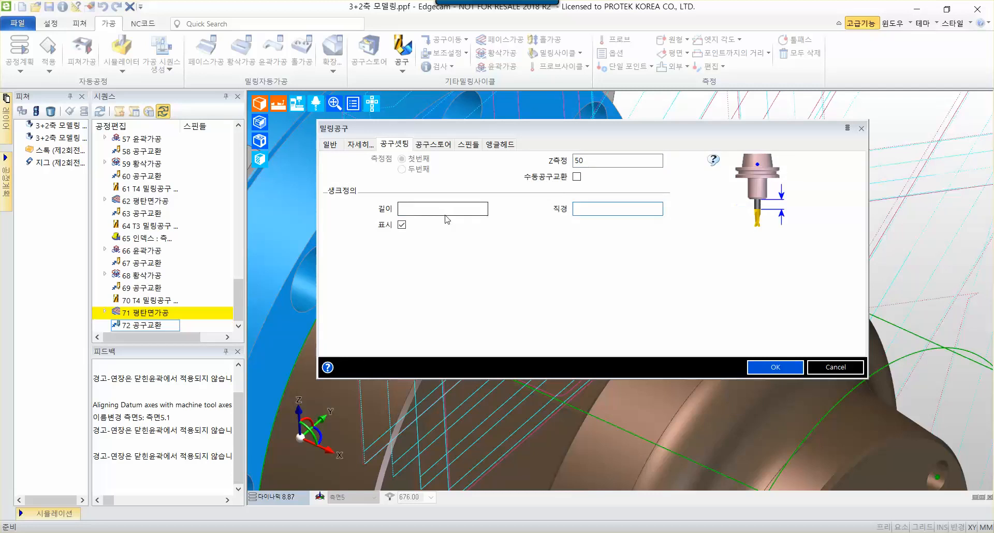
text(50)
click(782, 370)
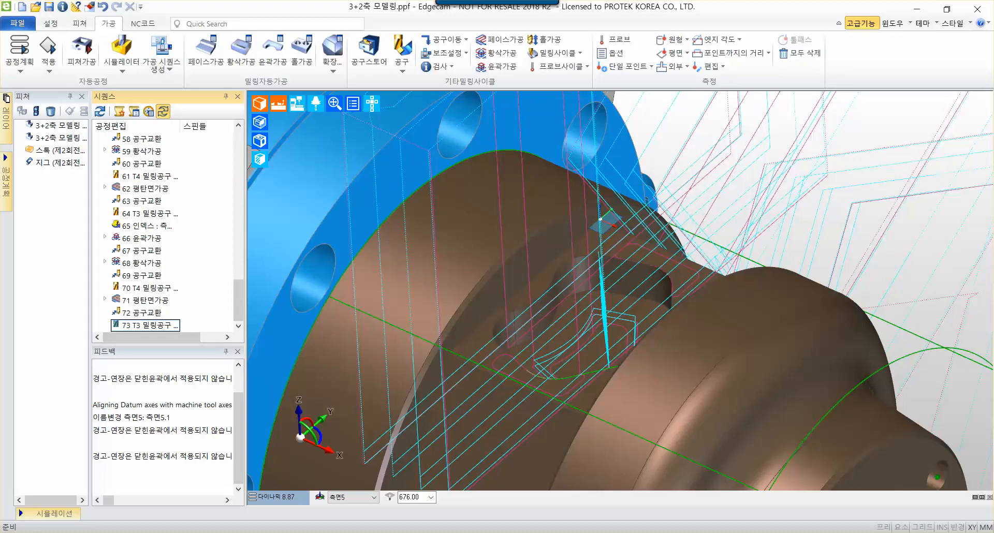
Add an 인덱스 move after the T3 milling tool, rotating clockwise (시계방향) in absolute coordinates to the 측면6 plane
scroll(682, 306, up, 3)
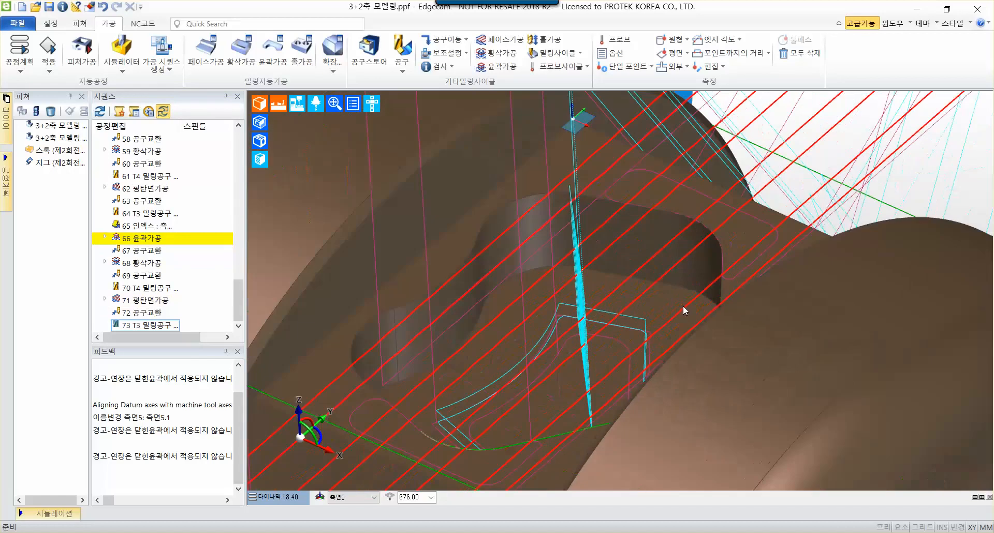
scroll(684, 310, up, 2)
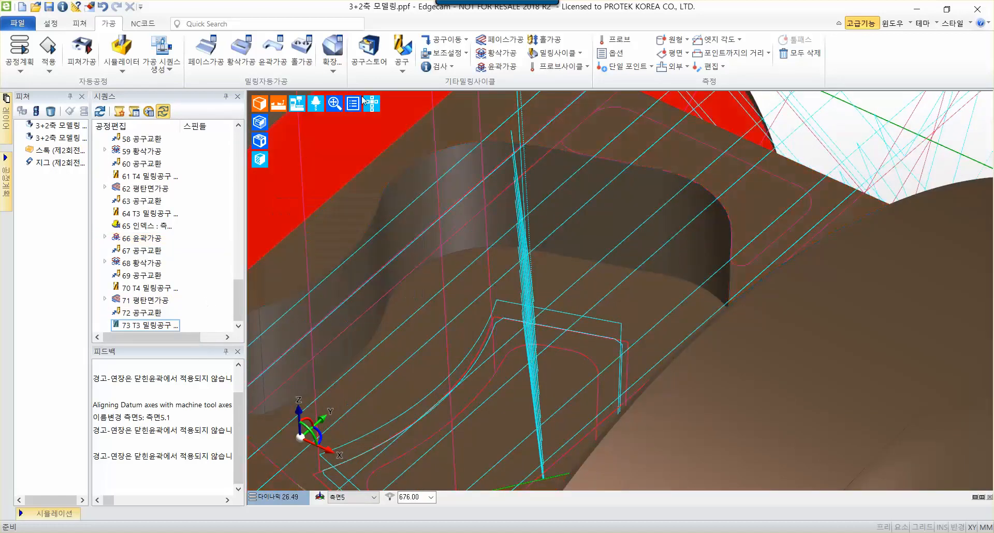
click(445, 40)
mouse_move(450, 146)
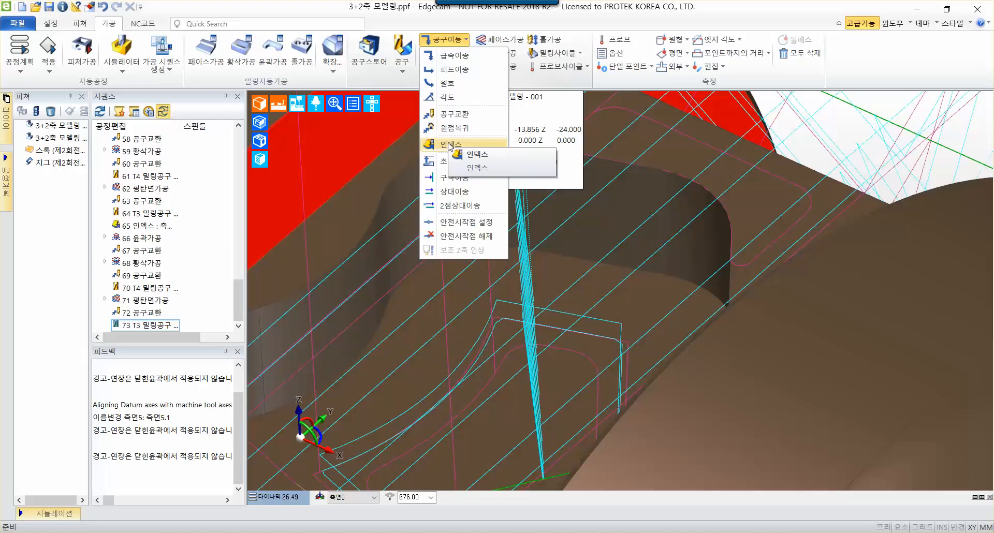
click(449, 143)
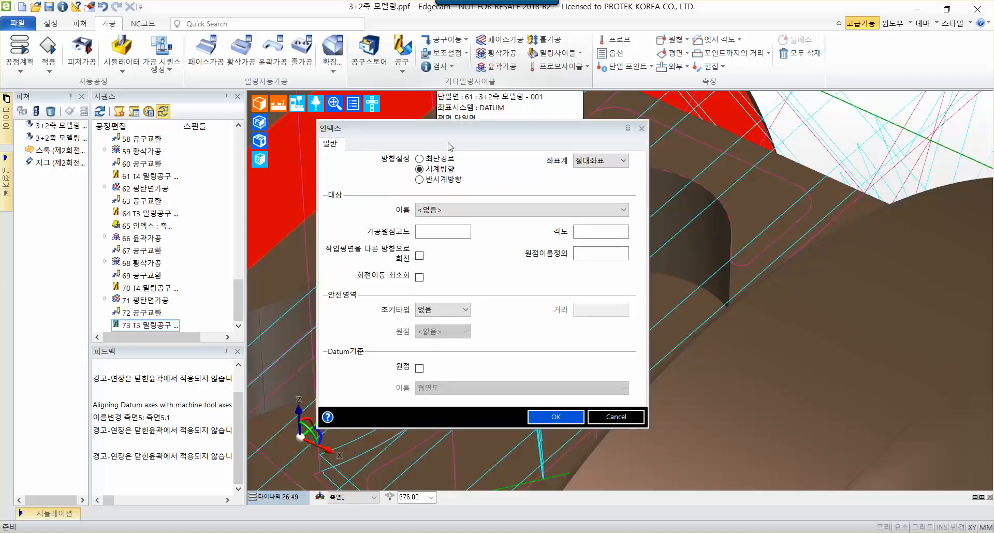
click(458, 210)
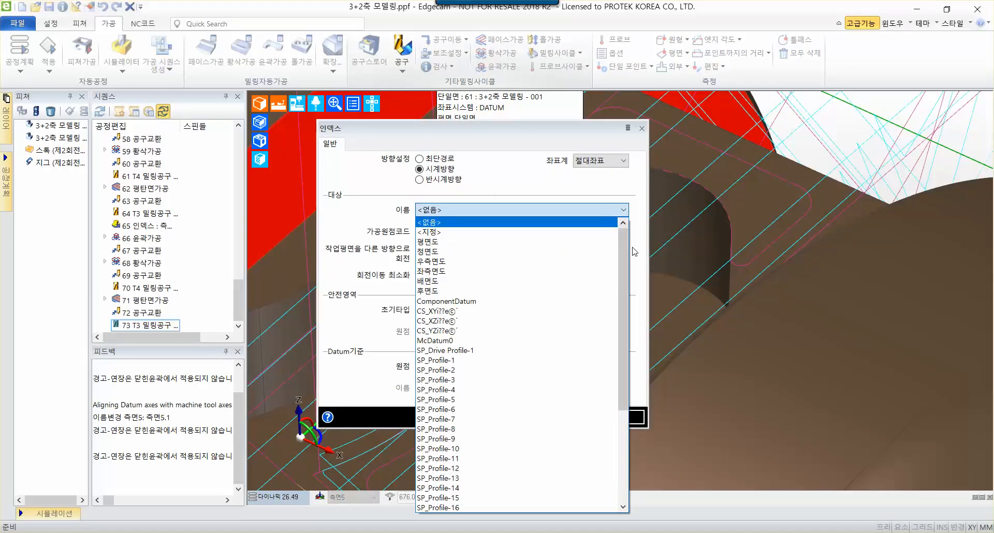
scroll(625, 256, down, 5)
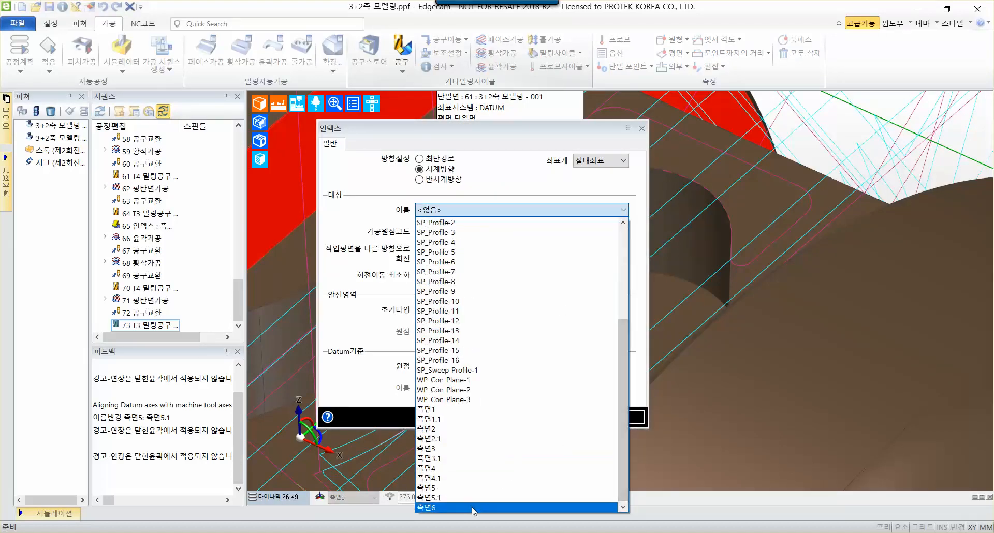
click(455, 507)
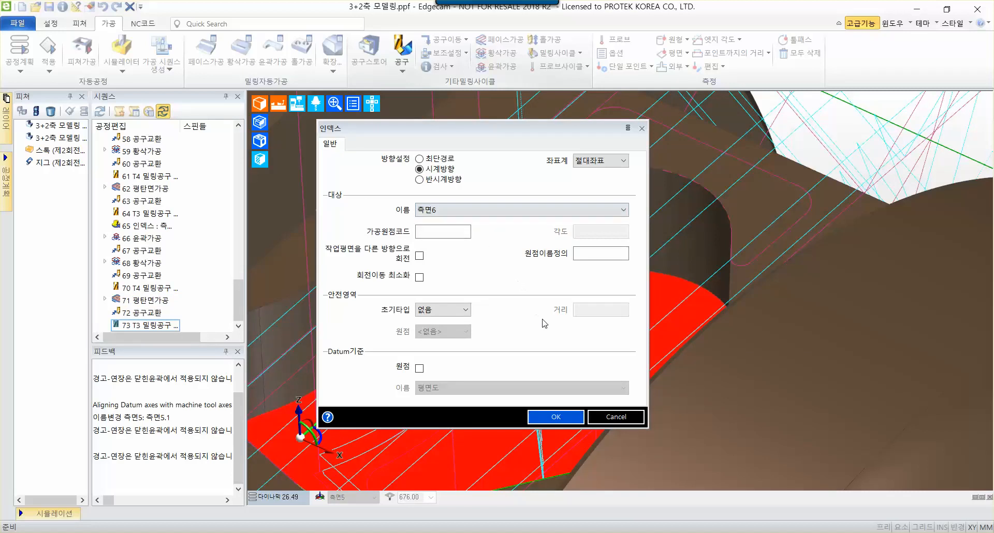
click(562, 420)
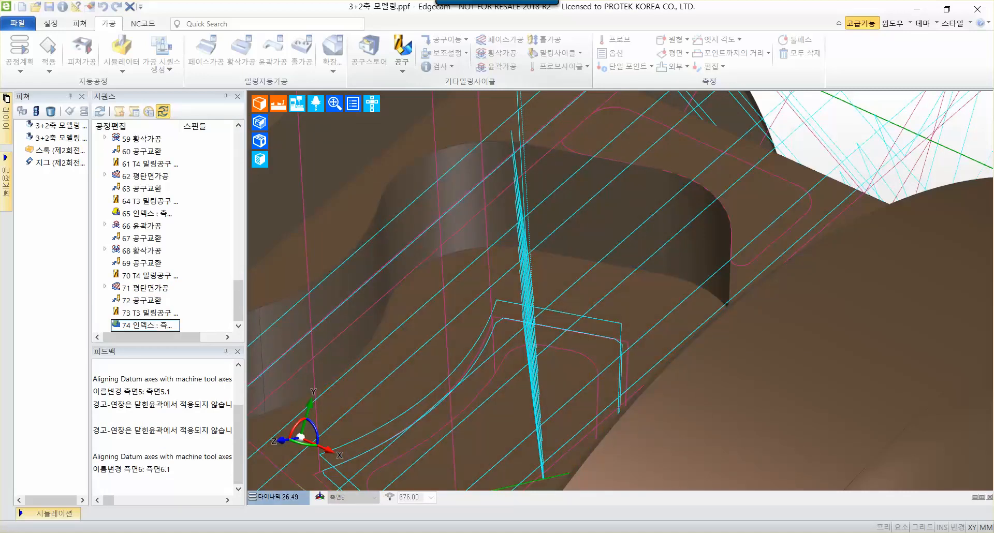
Bring up the standard view choices for the model display
click(288, 499)
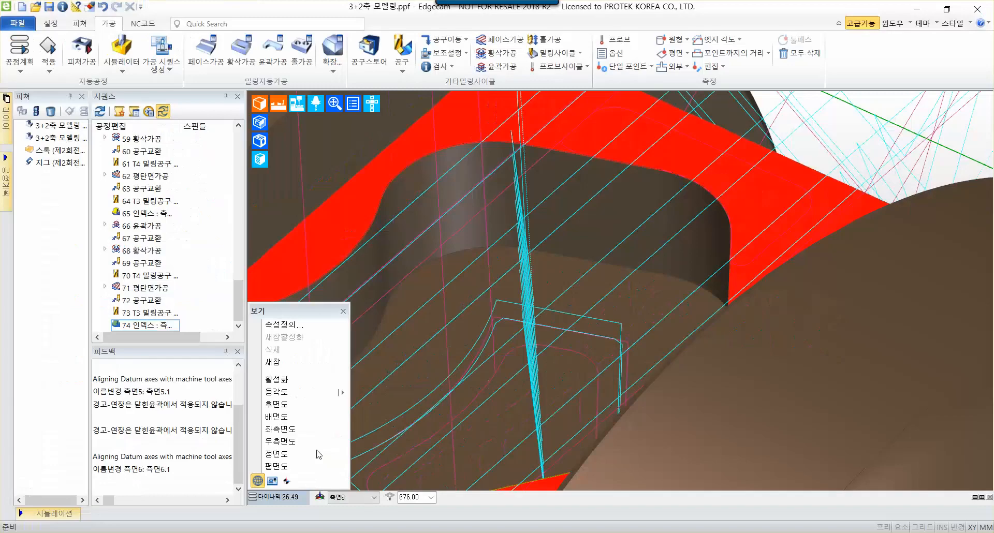
Start a profiling cycle (윤곽가공) for the flat rectangular face and set its allowance (여유량) to 0.2
click(438, 227)
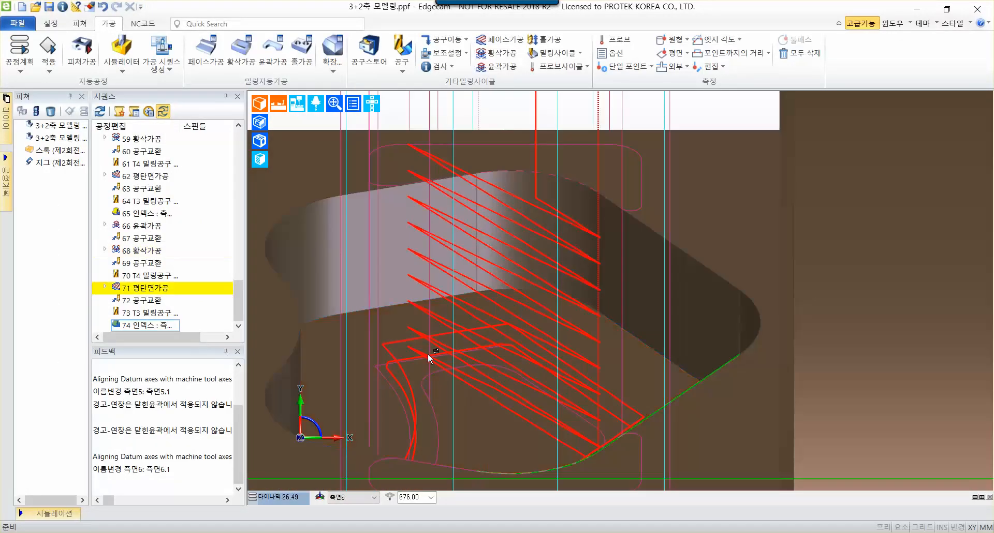
scroll(429, 355, down, 5)
middle_drag(498, 404, 545, 212)
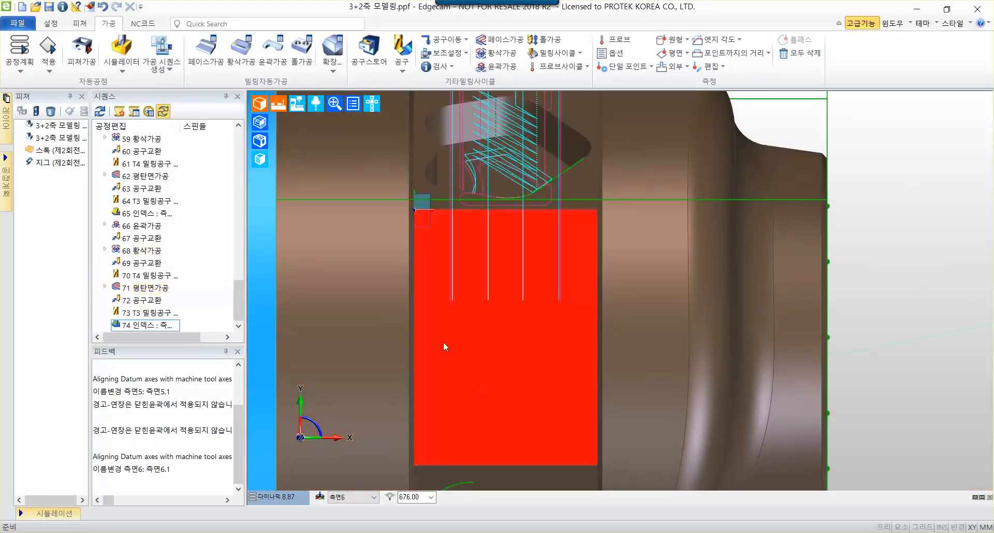
scroll(455, 324, up, 5)
scroll(433, 251, down, 4)
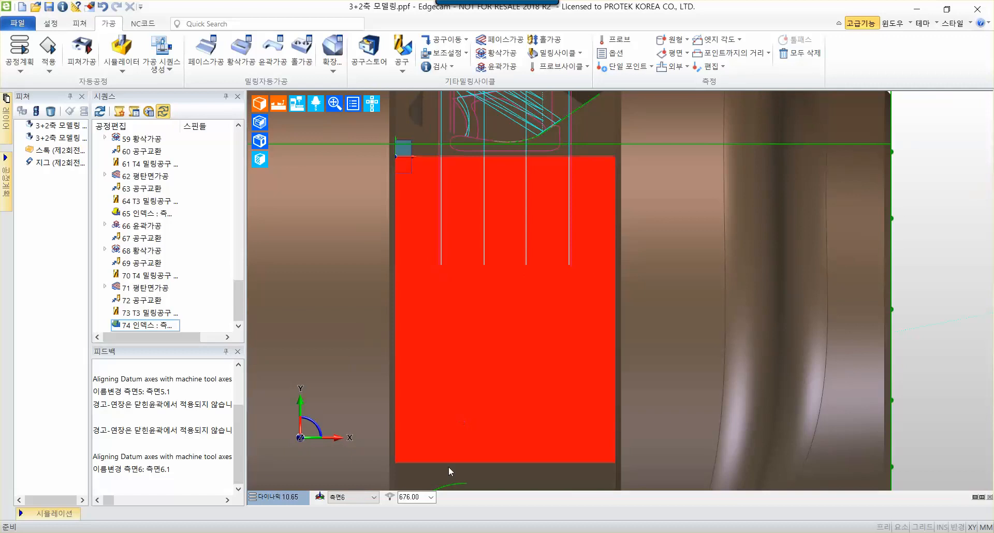
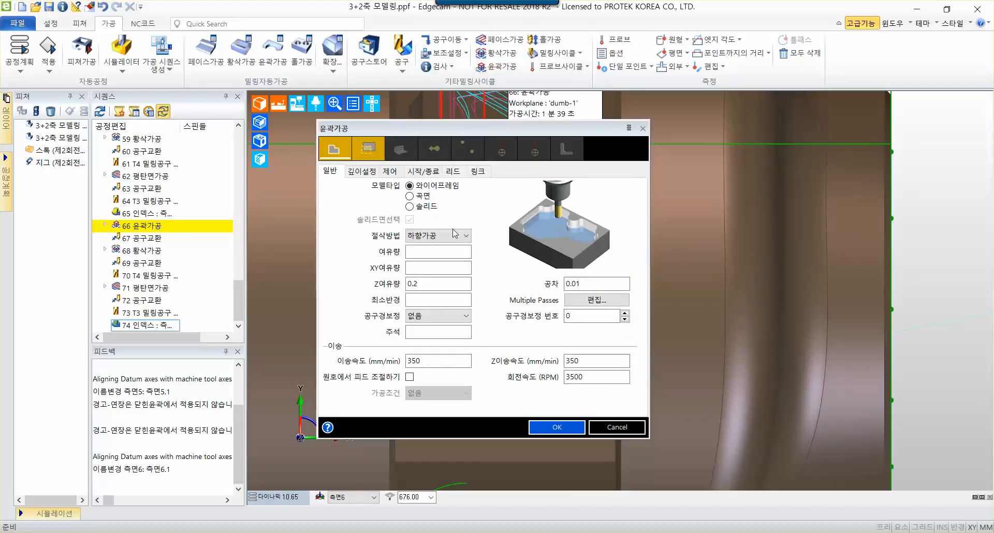
click(434, 252)
text(0.2)
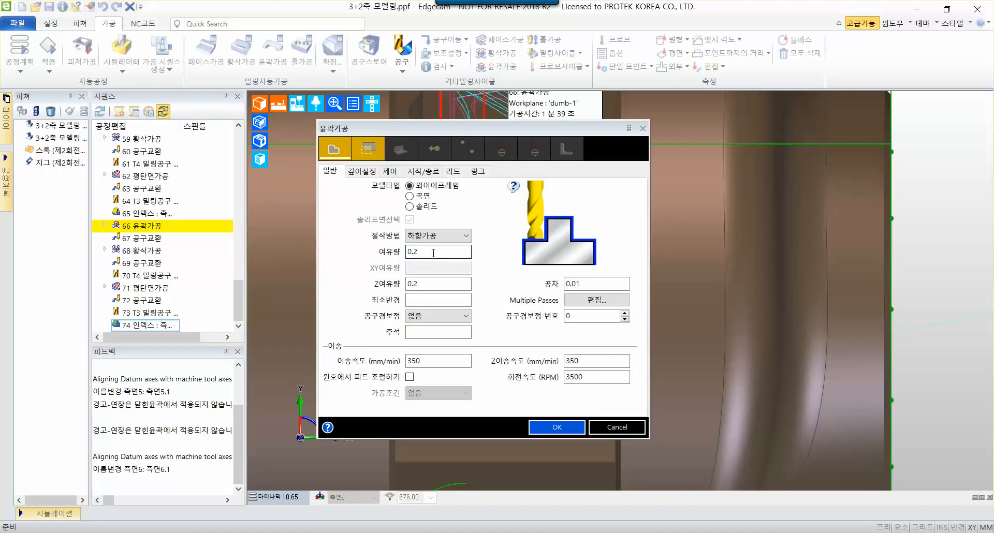
click(431, 285)
Accept multiple passes for the profiling cycle with a start offset of 8 and an offset increment of 4
click(604, 301)
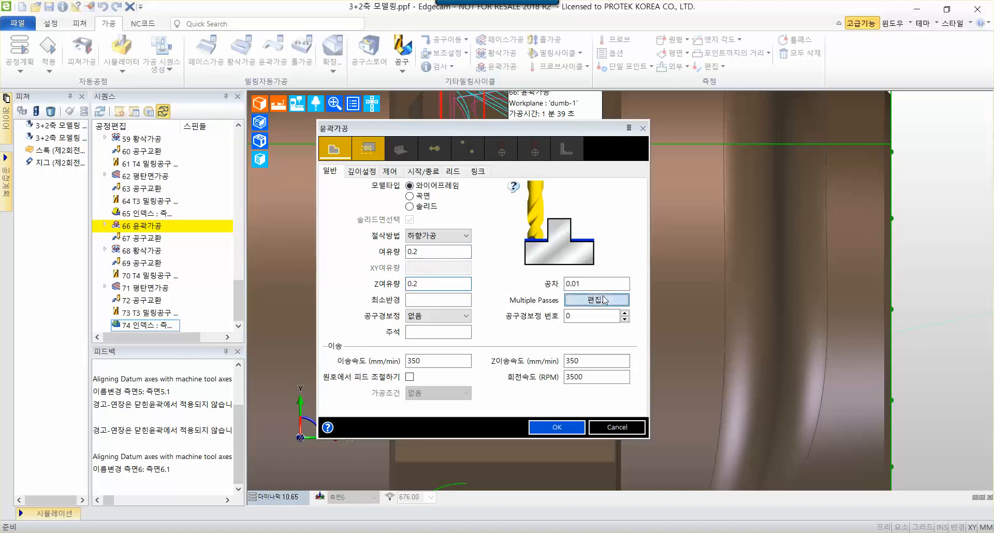
click(574, 305)
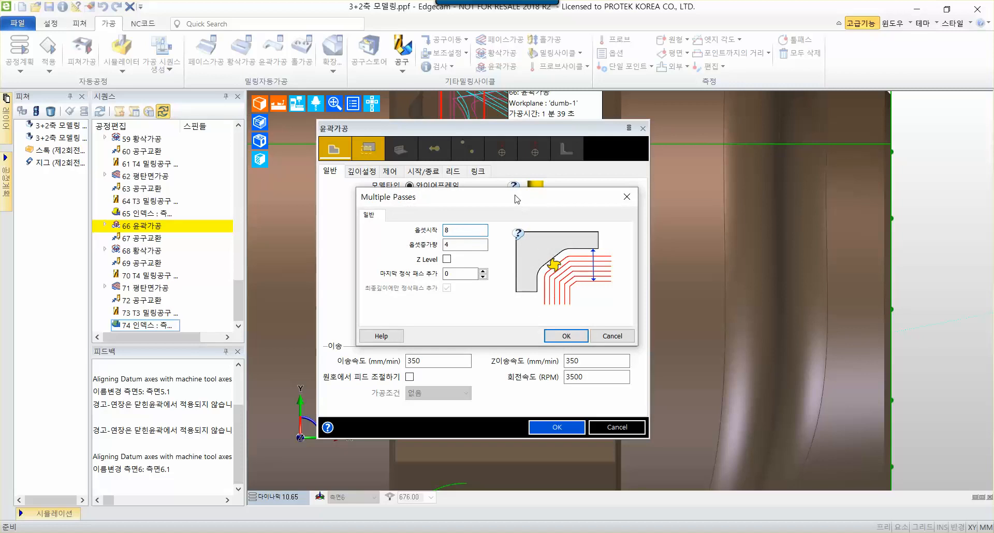
drag(516, 195, 820, 193)
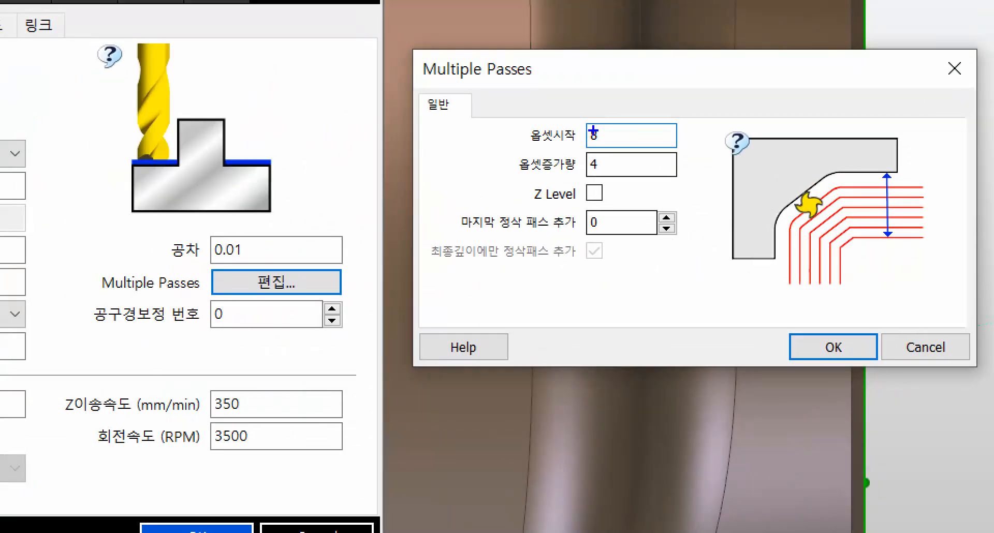
ctrl+shift+drag(624, 167, 749, 167)
mouse_move(791, 324)
ctrl+mouse_down()
mouse_move(839, 361)
mouse_move(884, 371)
ctrl+mouse_up()
mouse_move(860, 321)
ctrl+shift+mouse_down()
mouse_move(913, 285)
mouse_move(932, 256)
ctrl+shift+mouse_up()
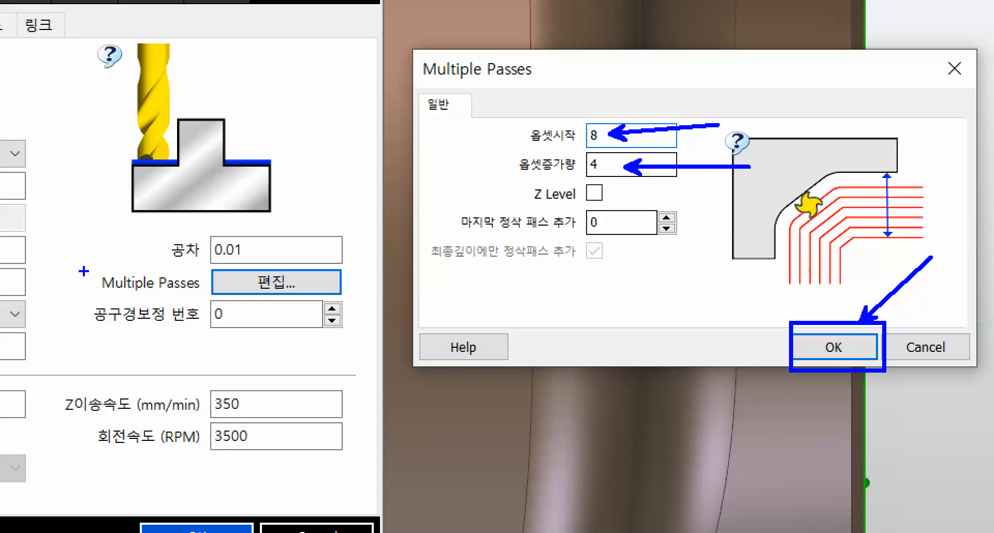
ctrl+drag(83, 270, 368, 293)
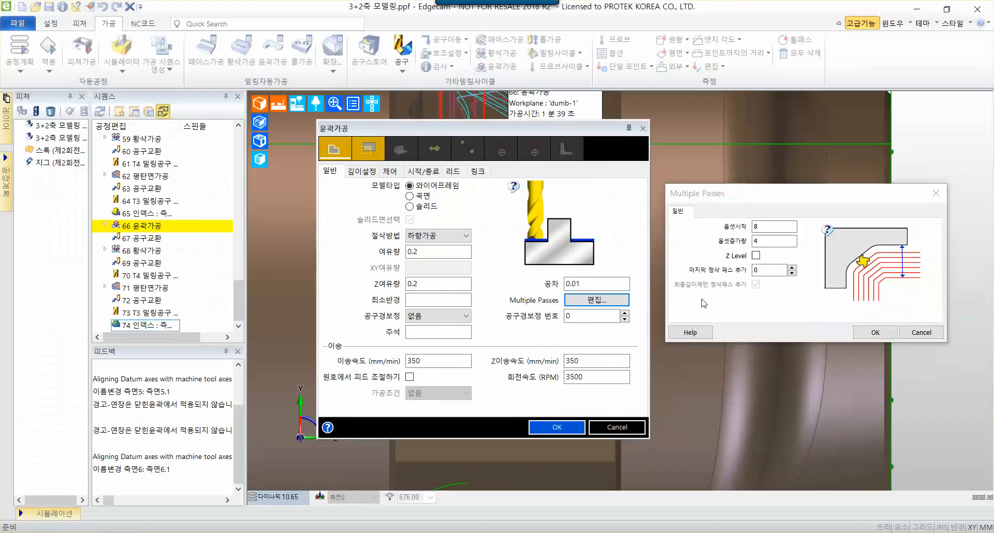
click(834, 348)
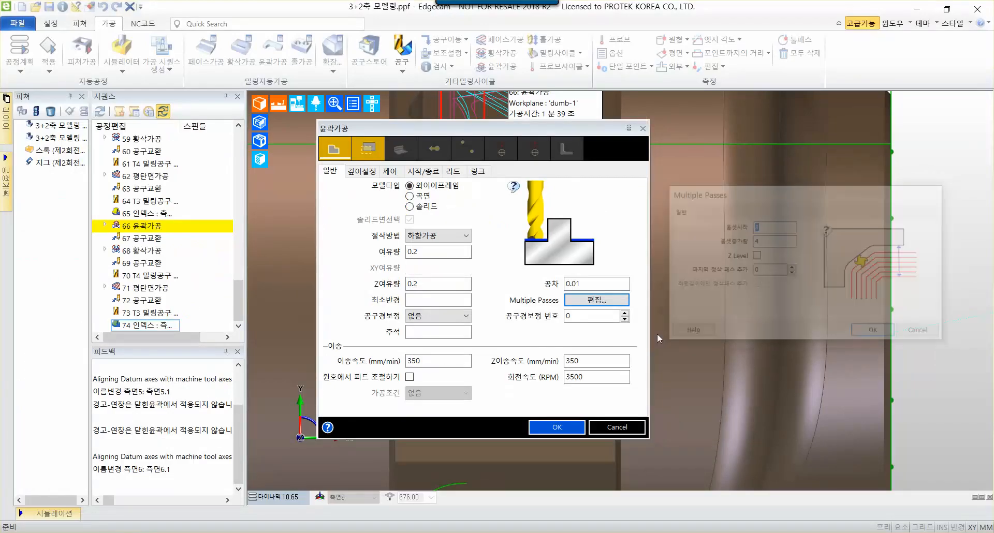
Set the profiling cycle's feedrate and Z feedrate to 450 mm/min and the spindle speed to 2200 RPM
double_click(463, 361)
text(4)
key(Tab)
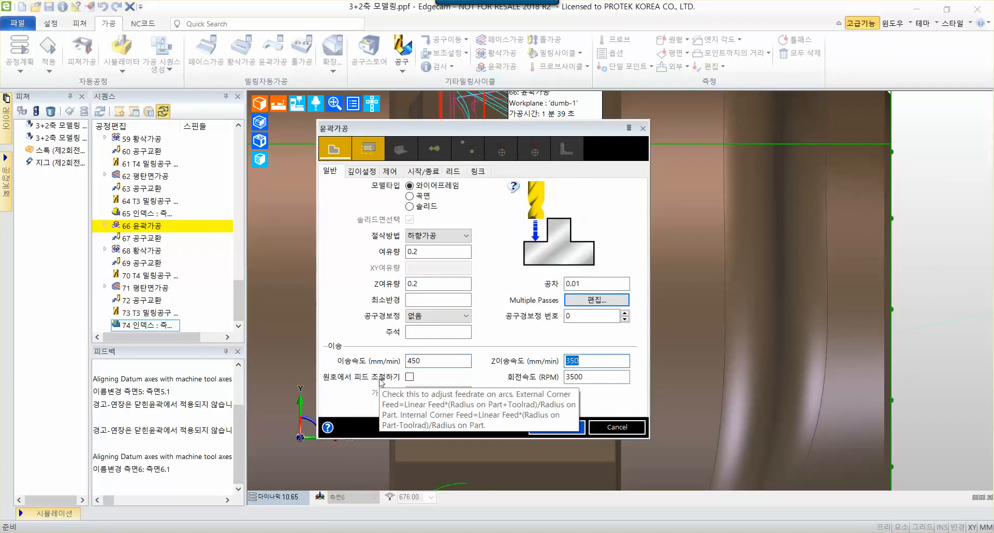
text(450)
key(Tab)
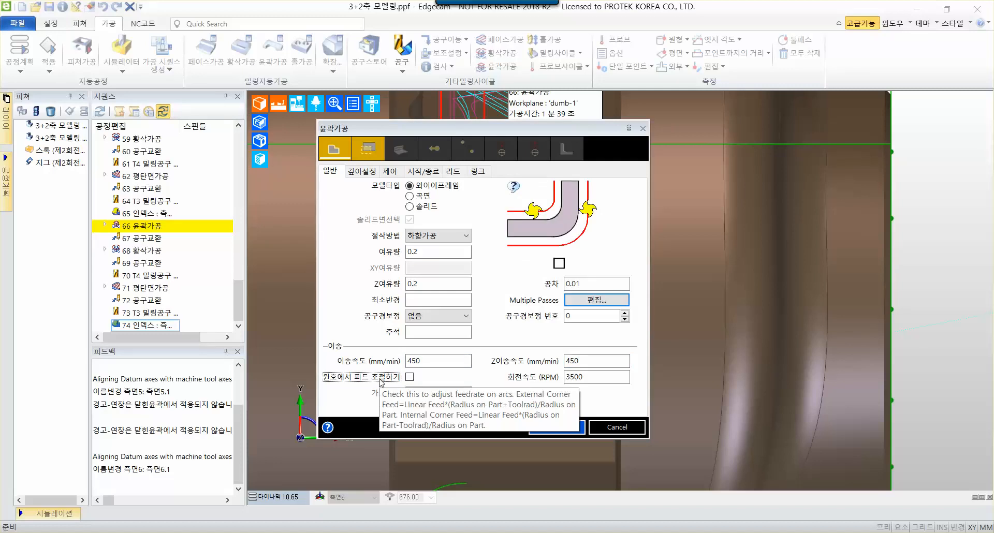
key(Tab)
text(200)
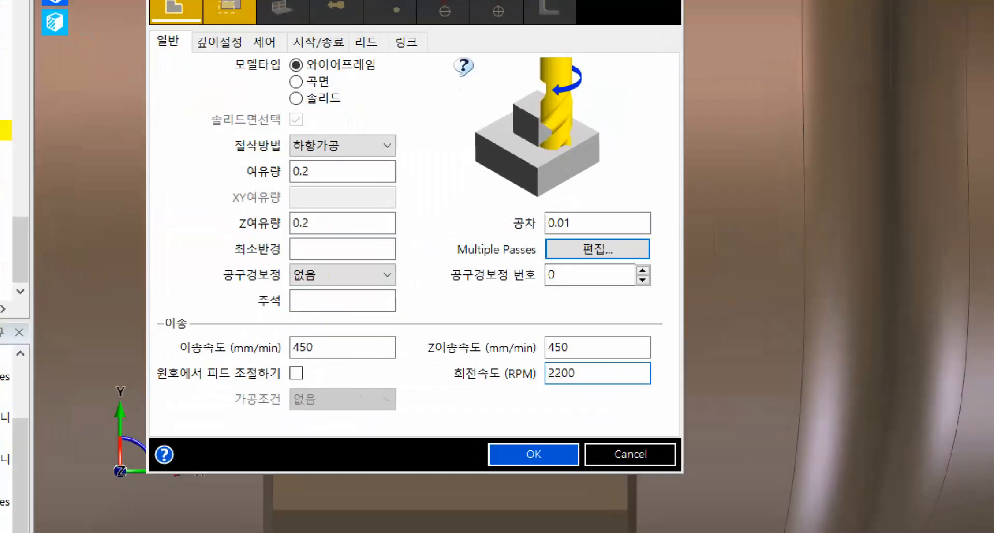
ctrl+drag(225, 160, 412, 244)
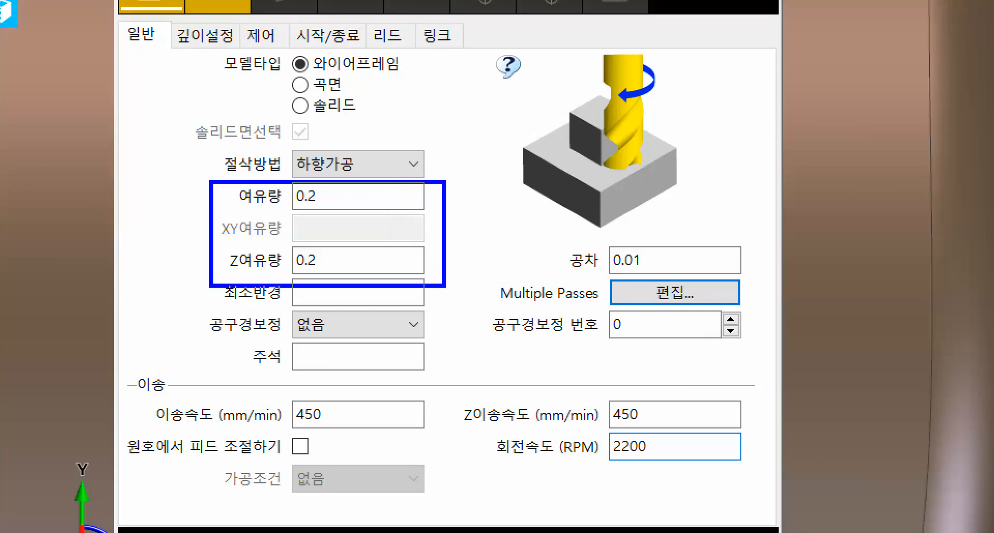
mouse_move(445, 286)
ctrl+mouse_down()
mouse_move(444, 271)
mouse_move(740, 315)
ctrl+mouse_up()
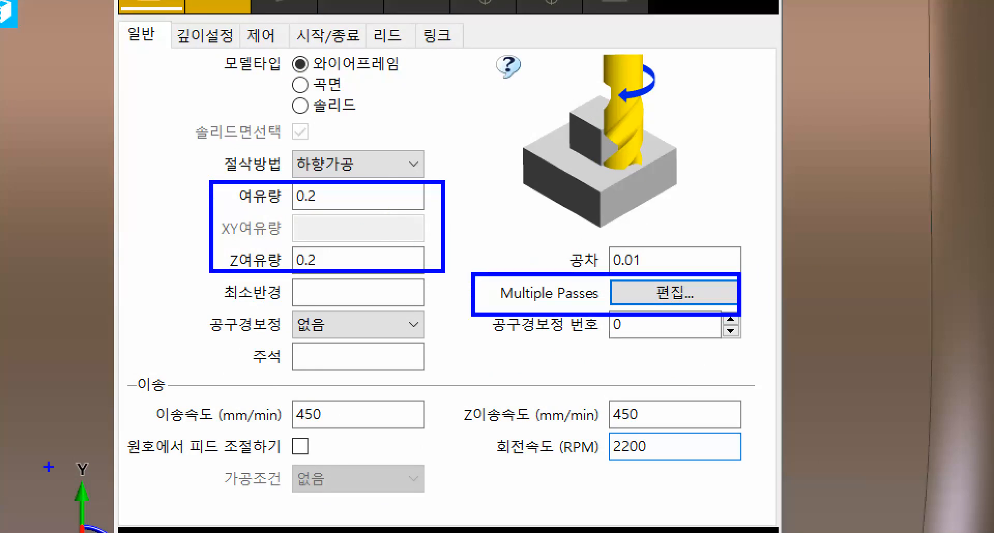
mouse_move(141, 399)
ctrl+mouse_down()
mouse_move(693, 414)
mouse_move(762, 469)
ctrl+mouse_up()
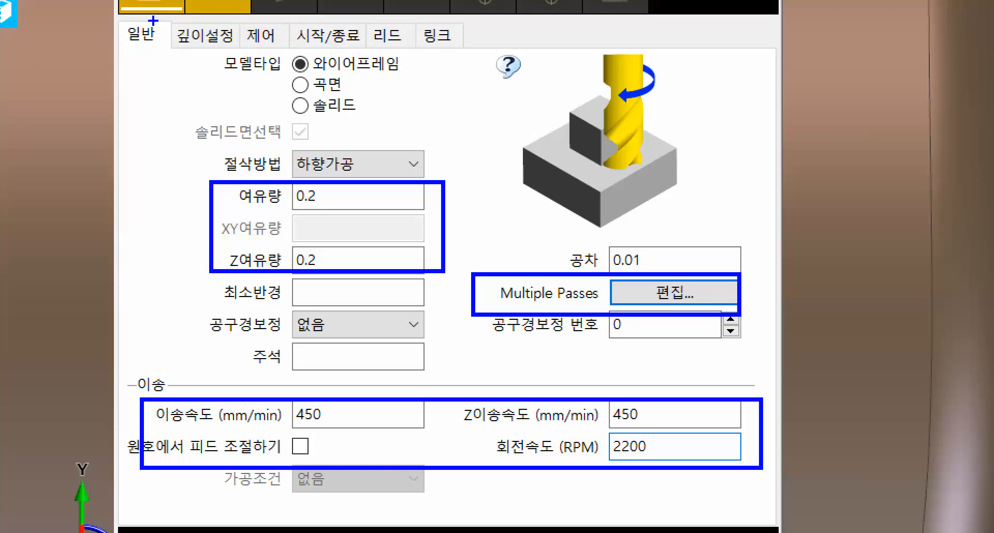
mouse_move(160, 18)
ctrl+mouse_down()
mouse_move(233, 60)
mouse_move(98, 201)
ctrl+mouse_up()
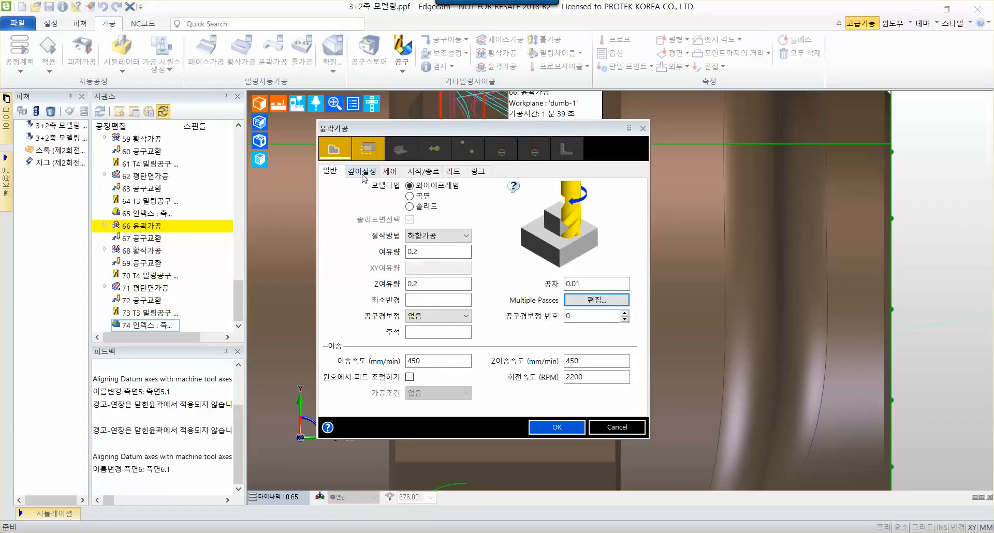
Set the cycle's approach height to 16, the machining start height to 6 and the cutting depth to <지정>
click(200, 35)
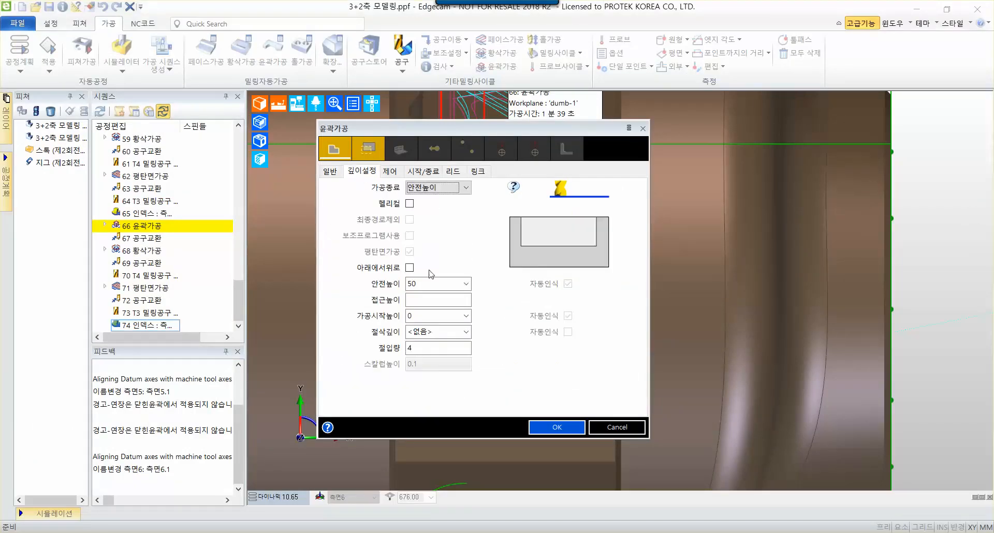
click(438, 299)
text(16)
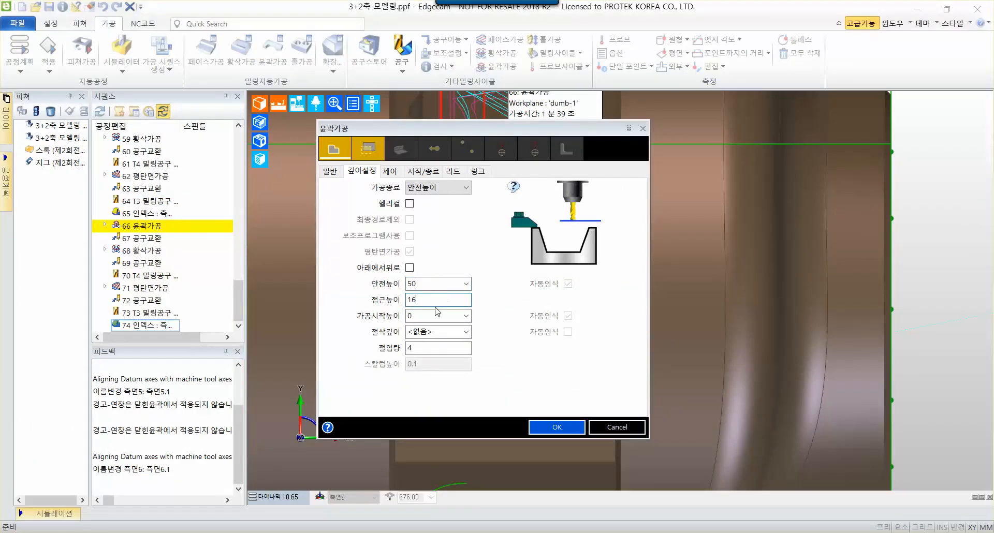
key(Tab)
text(6)
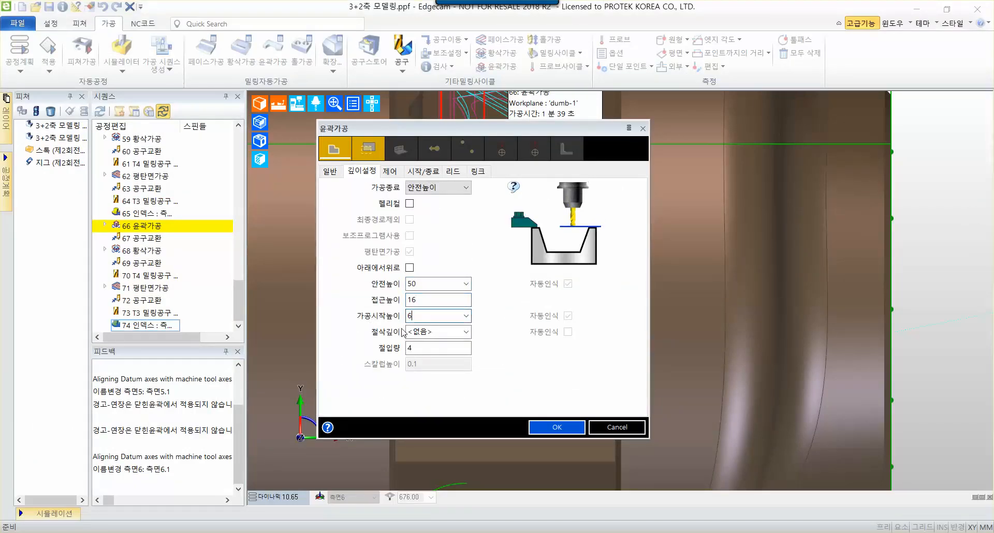
click(459, 332)
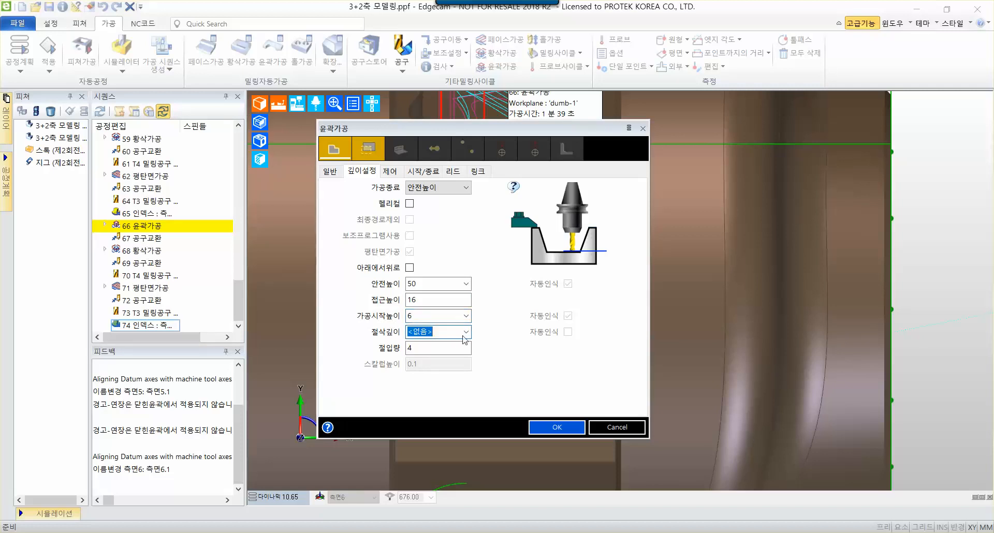
click(454, 355)
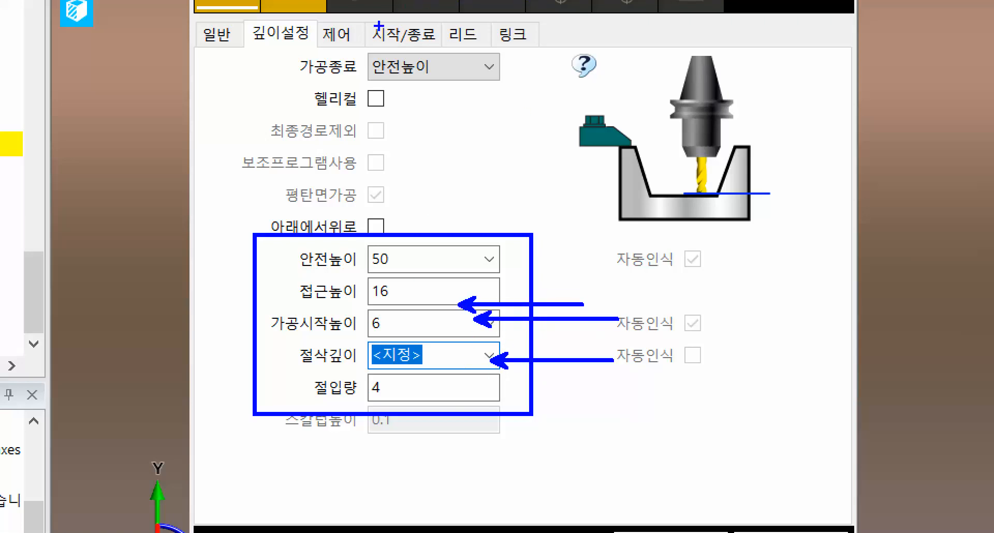
Examine the start and end extension values of the profiling cycle
mouse_move(363, 21)
ctrl+mouse_down()
mouse_move(450, 56)
mouse_move(518, 180)
ctrl+mouse_up()
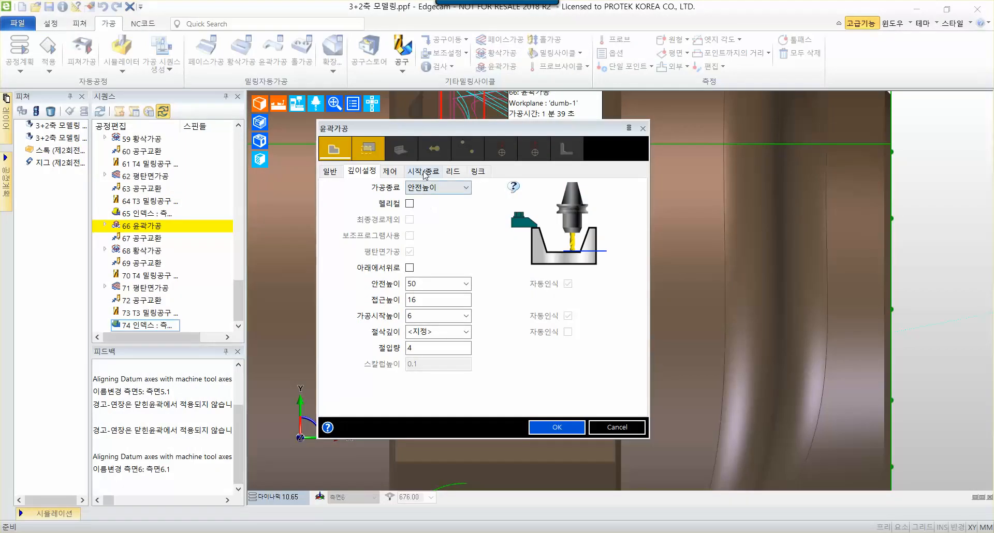
click(411, 36)
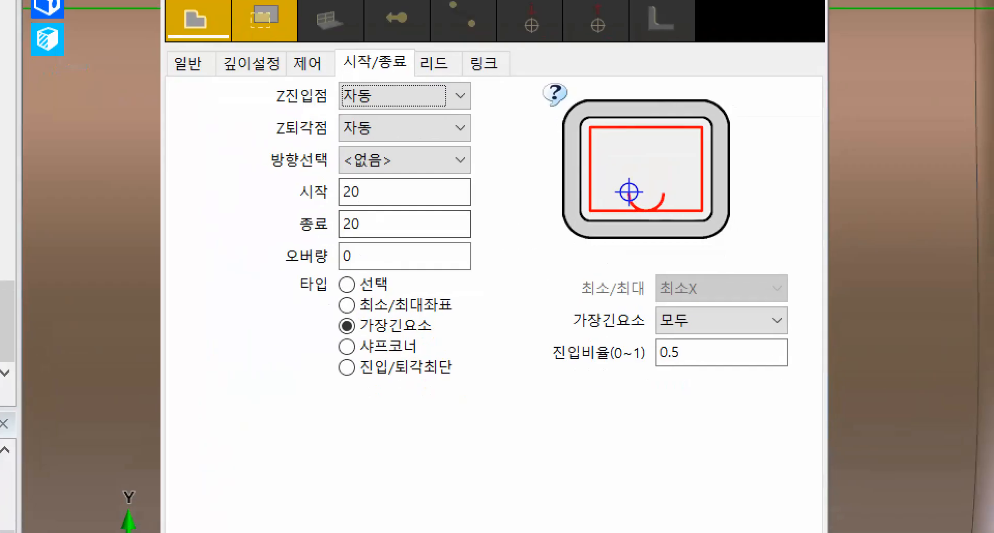
ctrl+shift+drag(401, 193, 484, 208)
ctrl+shift+drag(391, 224, 469, 236)
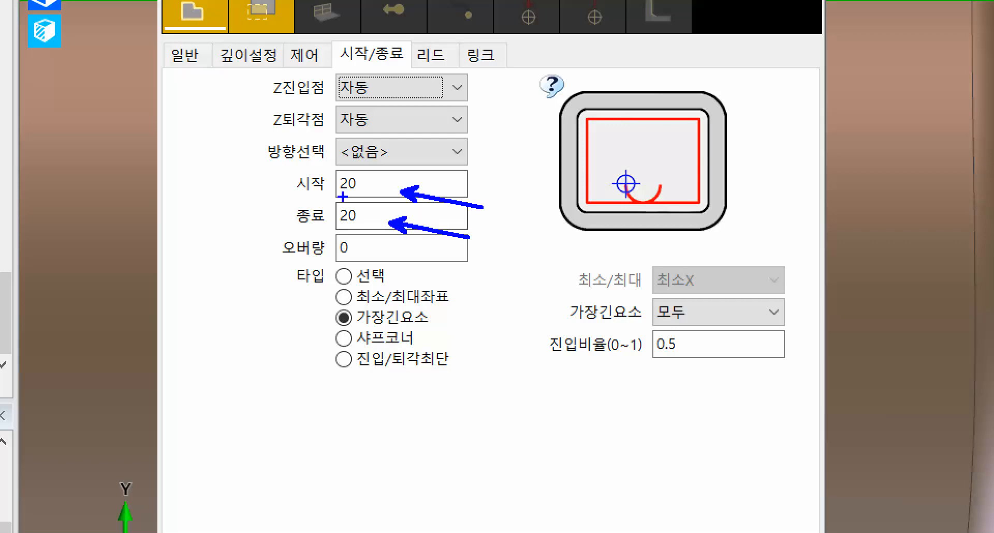
ctrl+drag(267, 165, 384, 244)
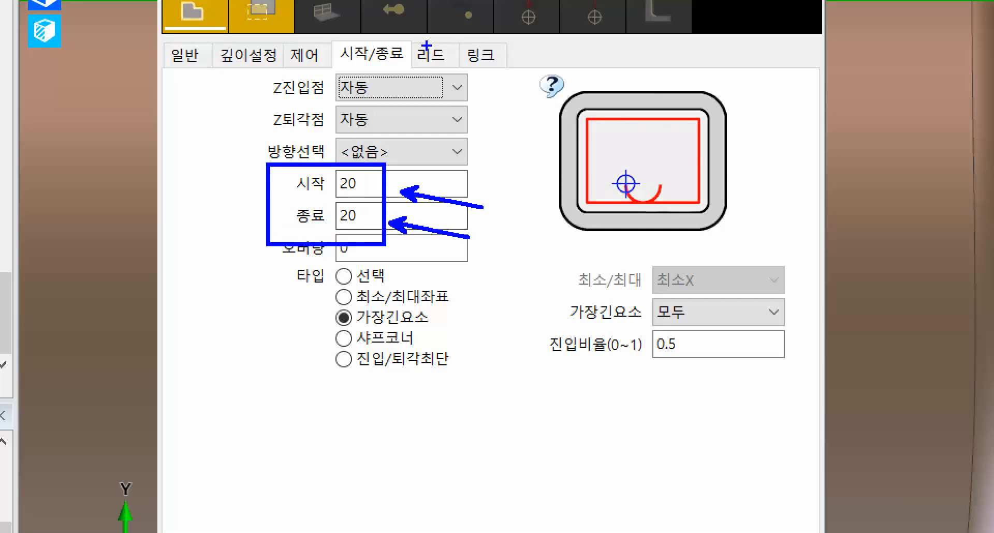
mouse_move(403, 41)
ctrl+mouse_down()
mouse_move(463, 82)
mouse_move(553, 176)
ctrl+mouse_up()
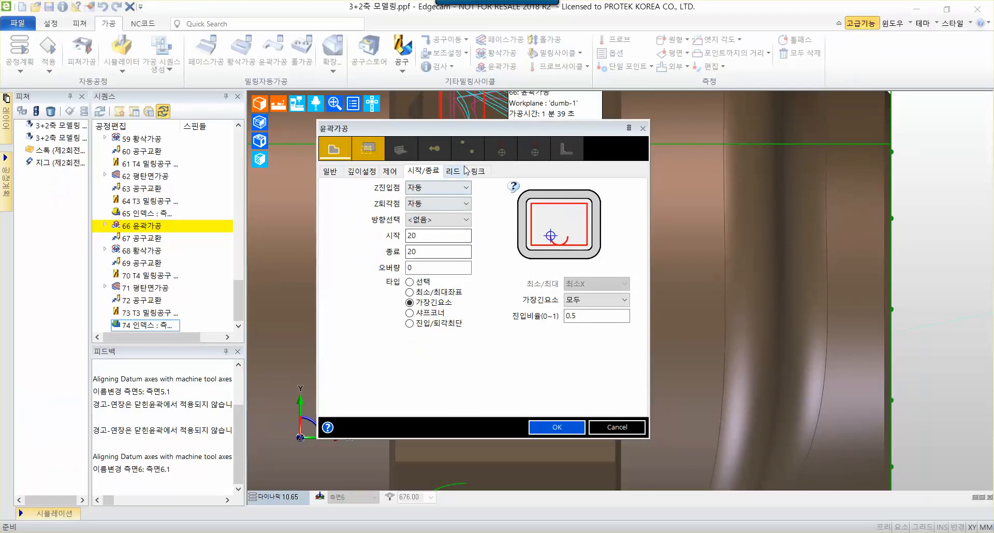
Keep the horizontal lead at a 90° angle with zero distance and radius, and accept the profiling cycle settings
click(431, 55)
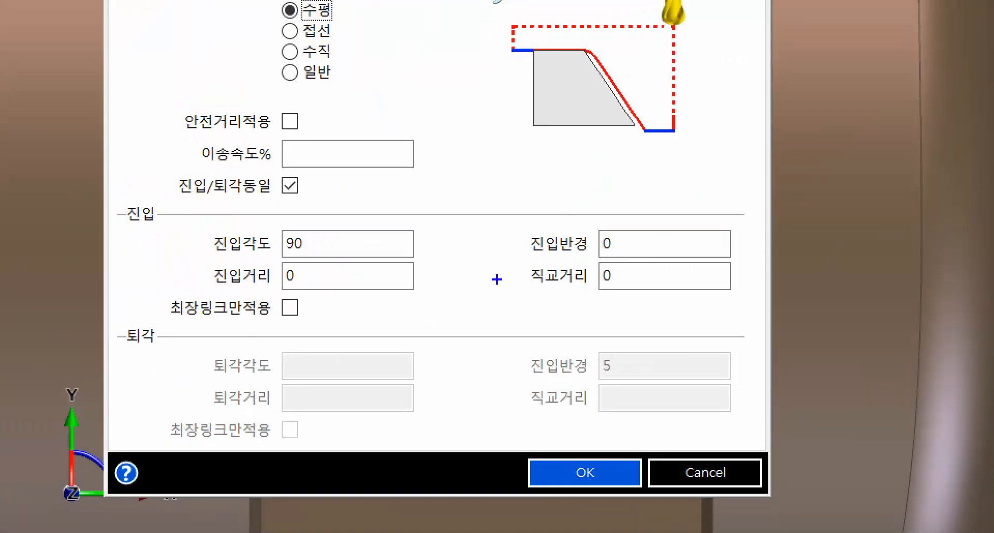
mouse_move(324, 296)
mouse_down()
mouse_move(324, 266)
mouse_move(338, 290)
mouse_up()
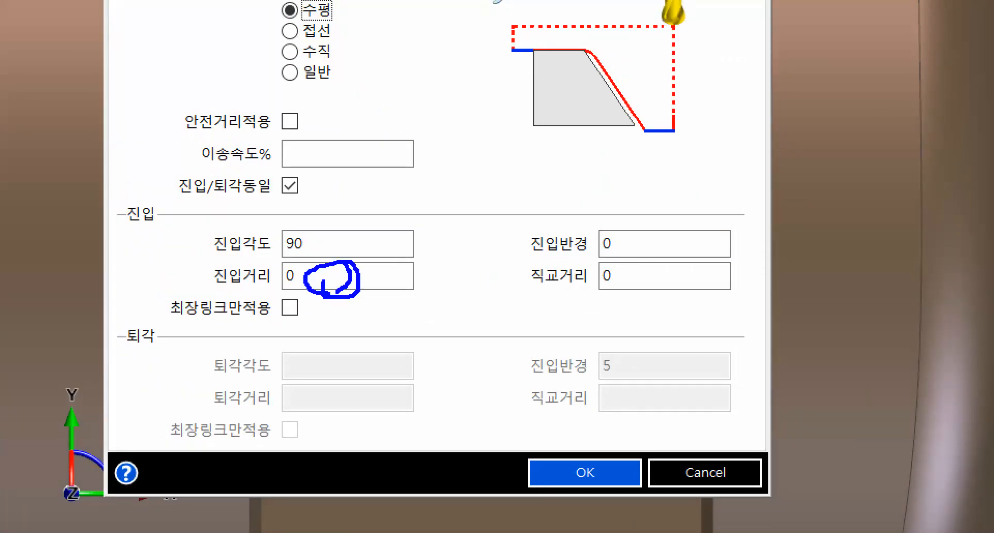
drag(636, 236, 634, 246)
ctrl+drag(518, 449, 652, 511)
ctrl+shift+drag(520, 454, 350, 287)
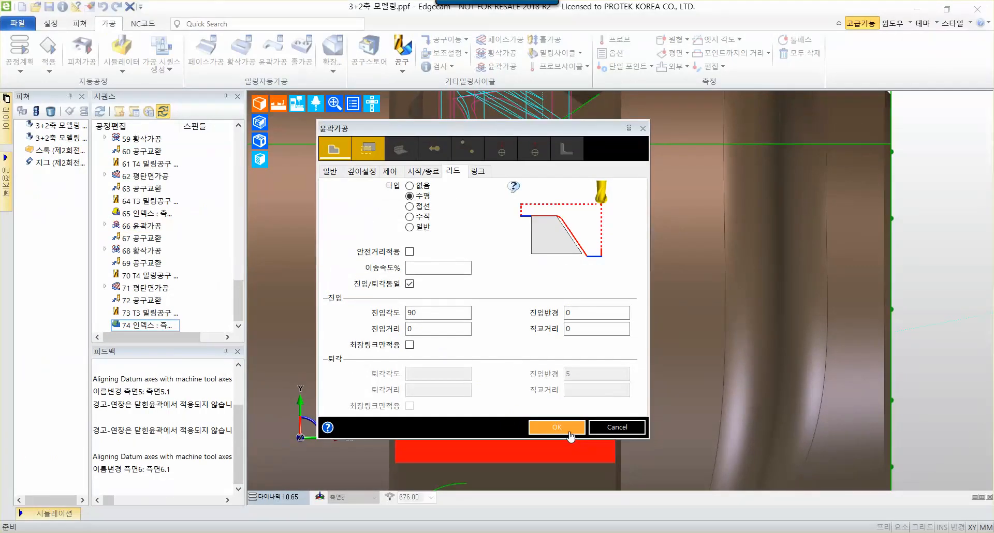
click(585, 473)
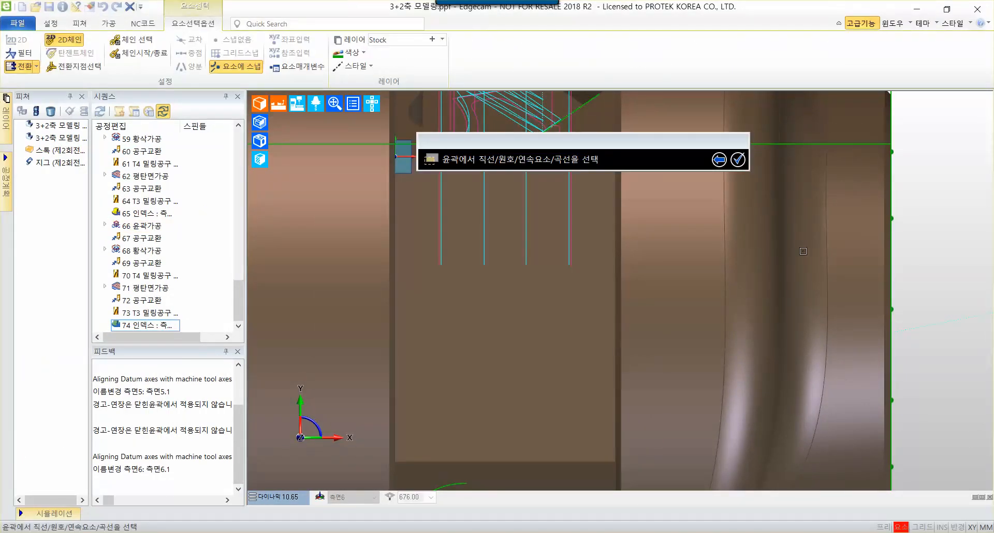
Pick the flat face's long side edge nearest the blue chuck as the first line of the profiling contour
middle_drag(666, 243, 558, 247)
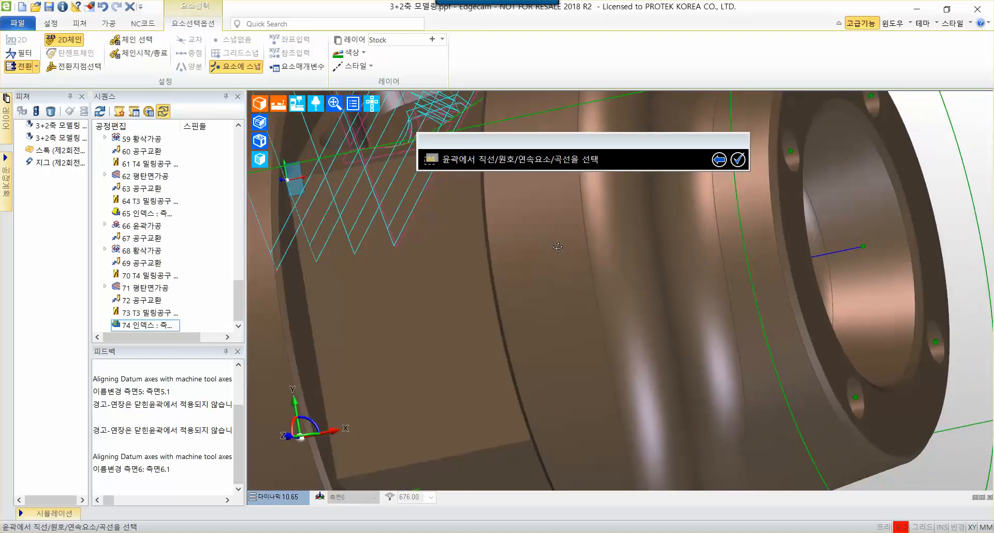
middle_drag(412, 264, 598, 217)
scroll(508, 252, up, 3)
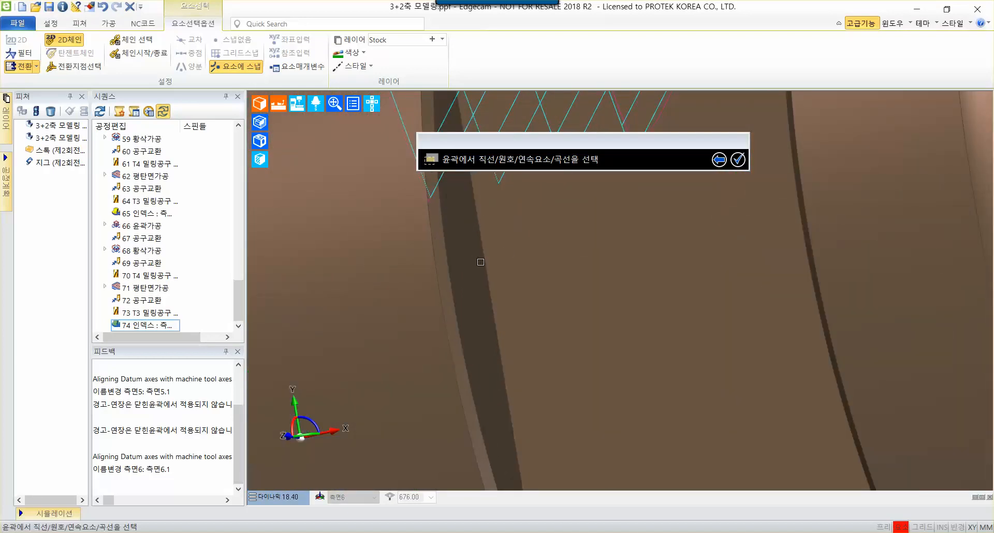
click(484, 260)
scroll(557, 263, down, 6)
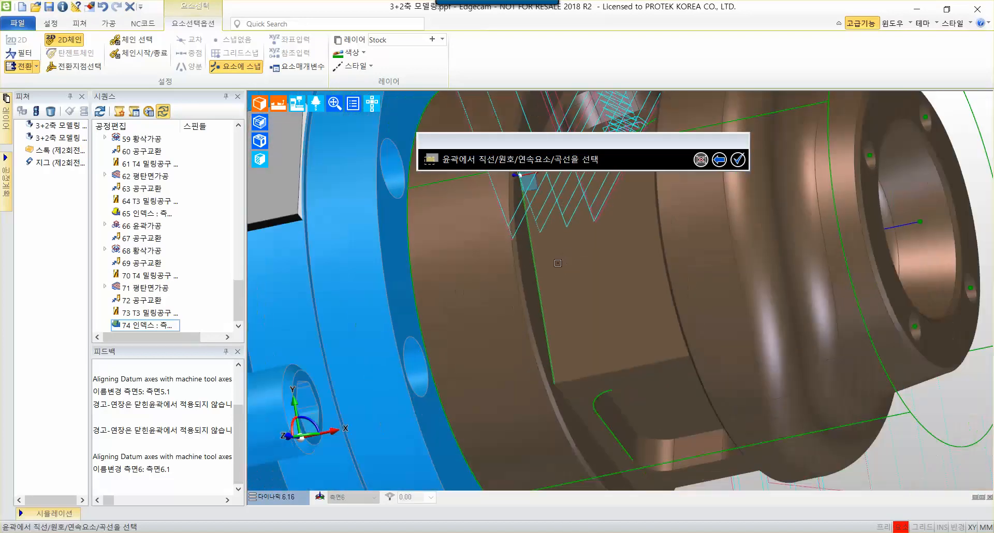
Add the flat face's opposite long side edge to the profiling geometry and accept the contour selection
scroll(558, 263, down, 3)
middle_drag(558, 263, 763, 234)
scroll(727, 275, up, 6)
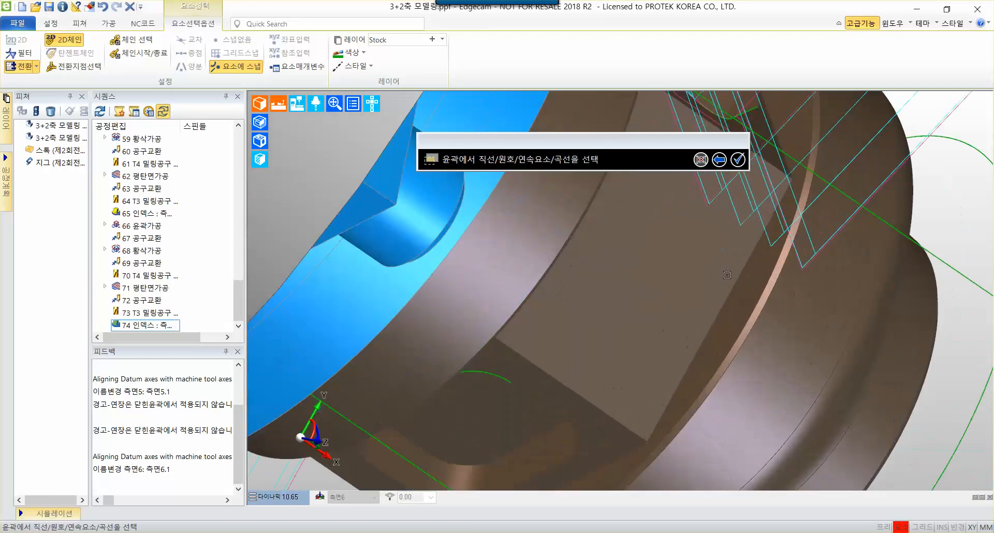
scroll(784, 286, down, 1)
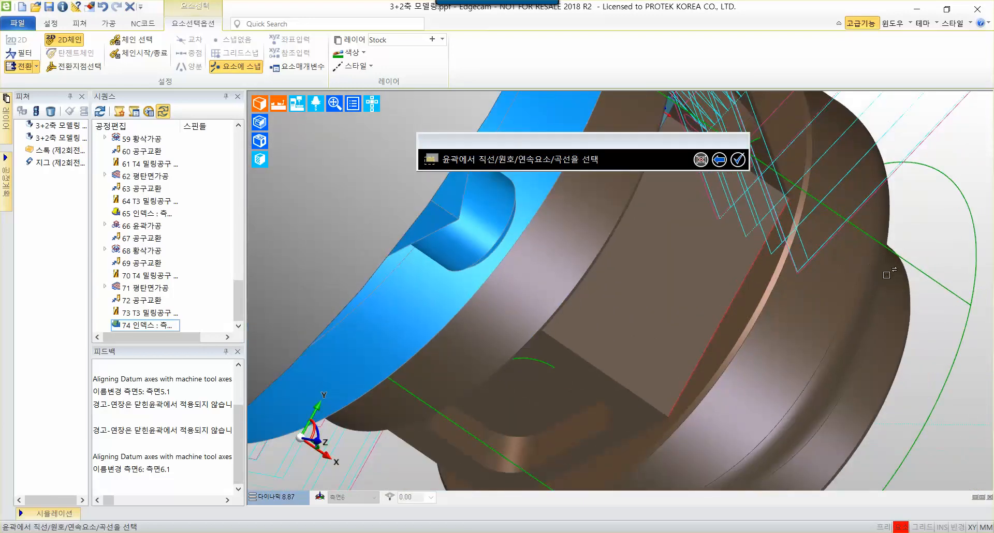
click(731, 302)
middle_drag(885, 277, 516, 249)
middle_drag(457, 215, 666, 245)
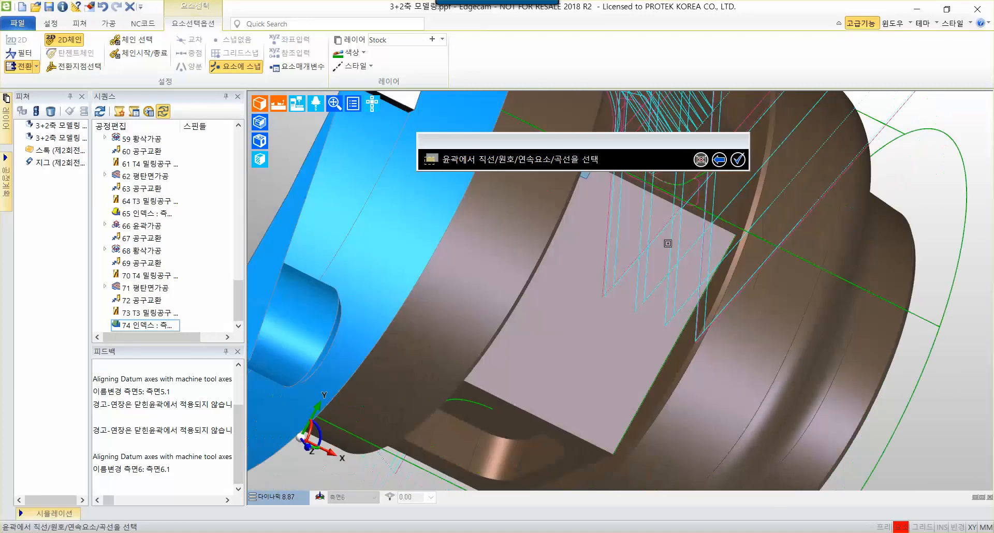
scroll(684, 370, up, 1)
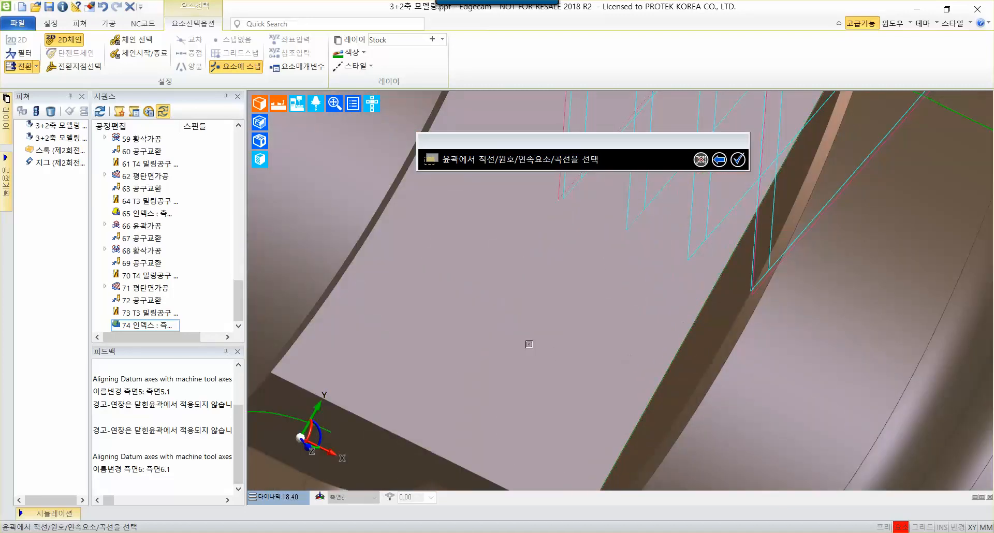
scroll(529, 344, down, 1)
scroll(750, 318, up, 1)
middle_drag(706, 280, 813, 359)
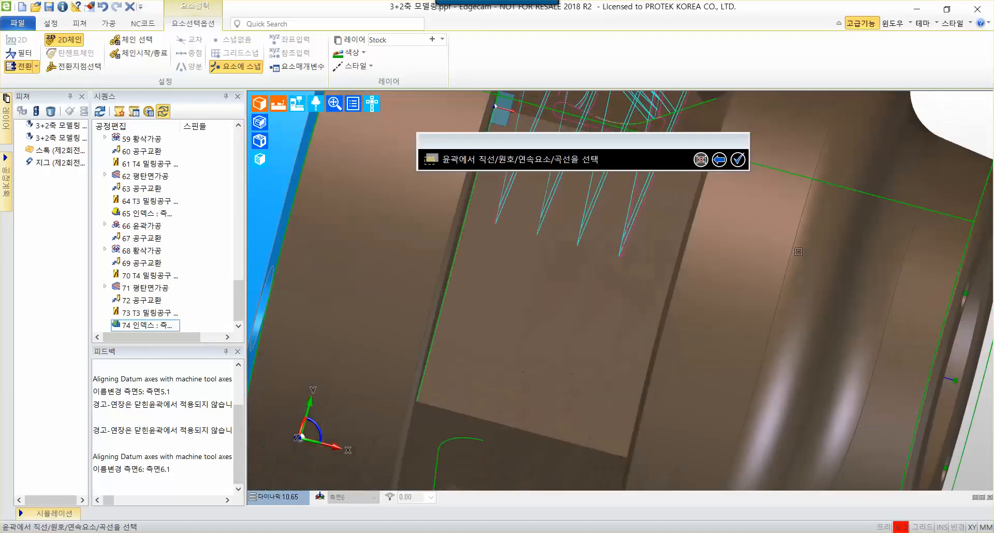
click(738, 160)
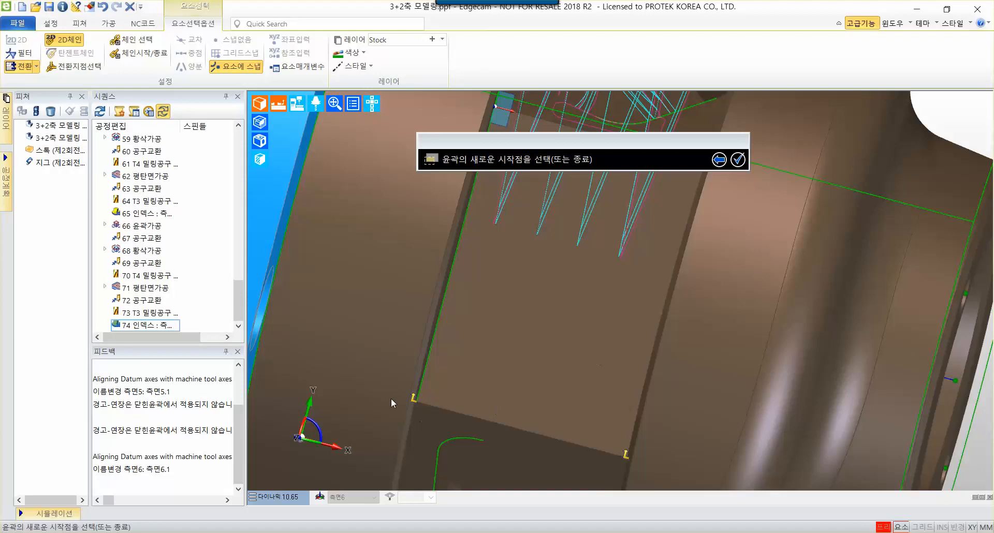
Check the start points on both side edges and accept them as they are
middle_drag(391, 399, 411, 366)
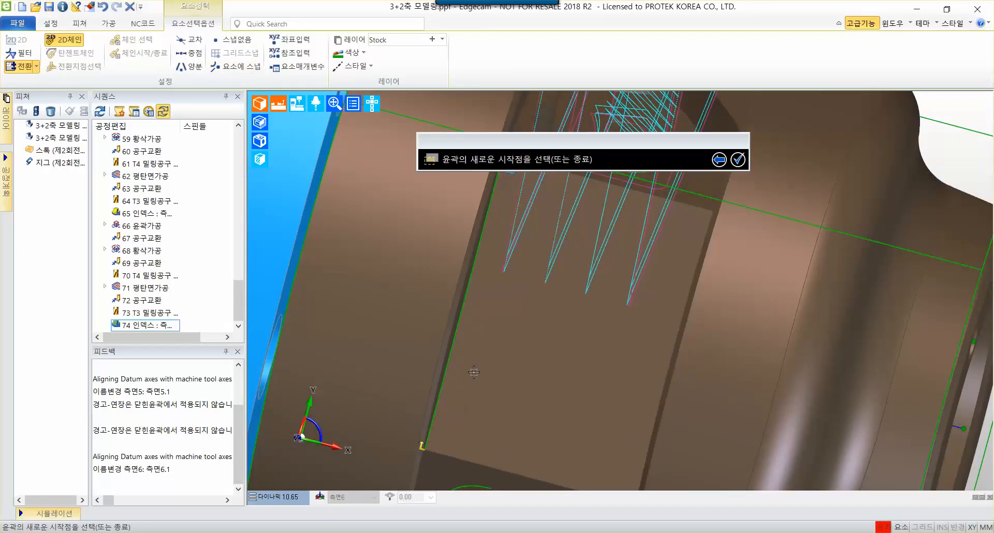
middle_drag(473, 369, 429, 391)
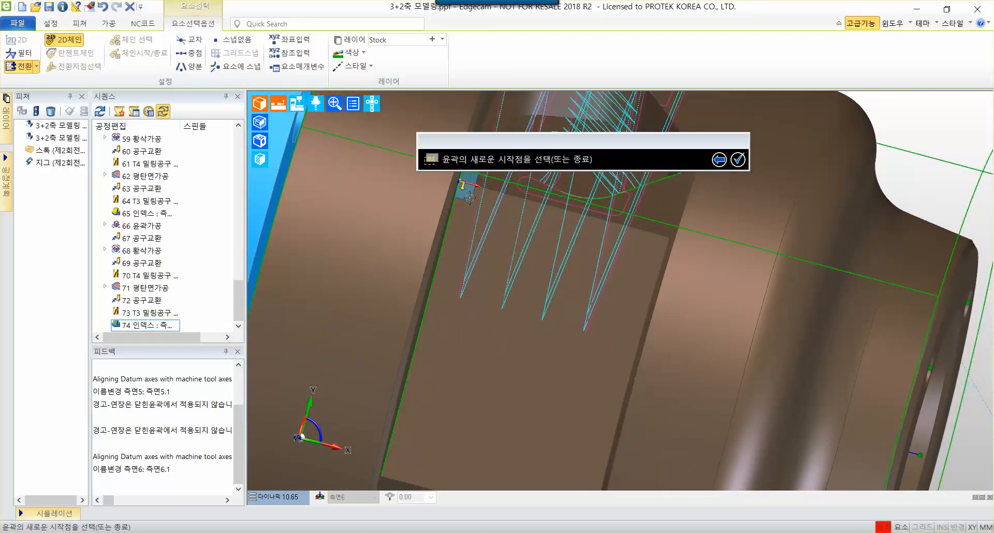
click(738, 159)
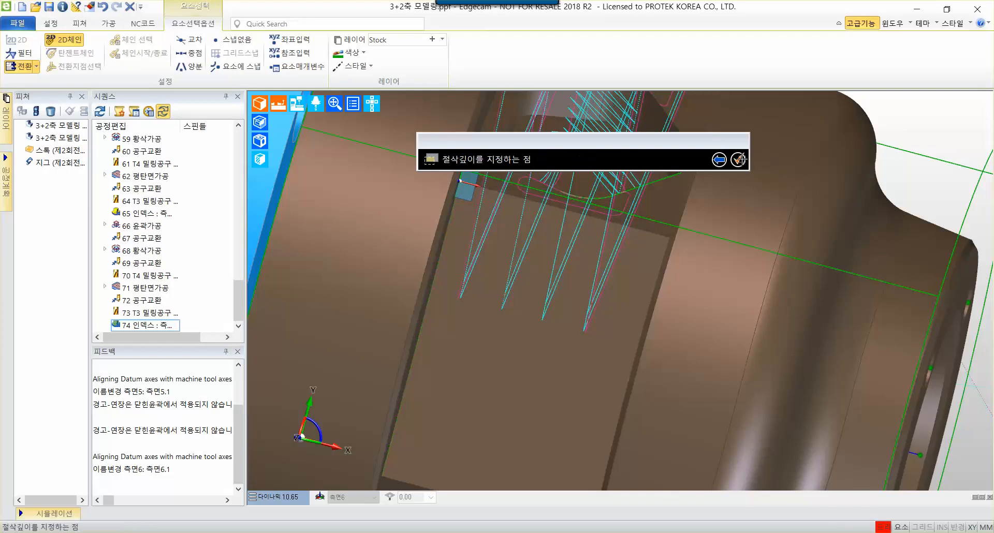
Define the cutting depth at the flat face's datum corner point and finish the profiling cycle without a machining boundary
scroll(515, 207, up, 5)
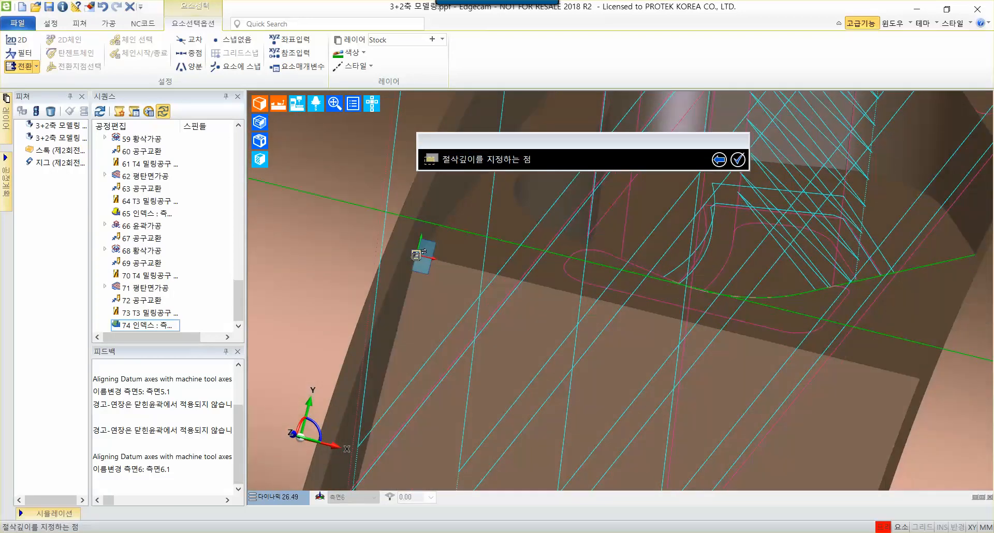
click(416, 256)
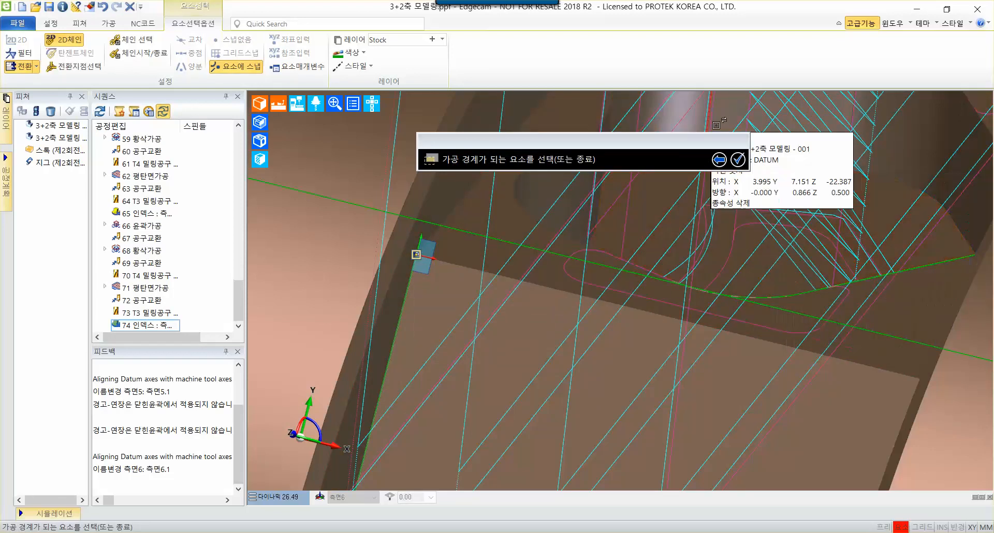
click(738, 160)
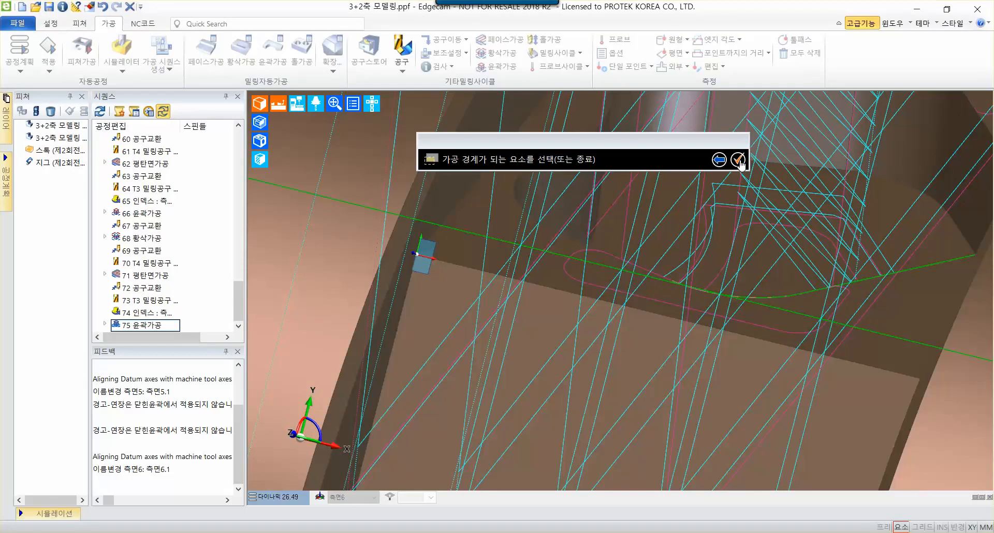
click(739, 161)
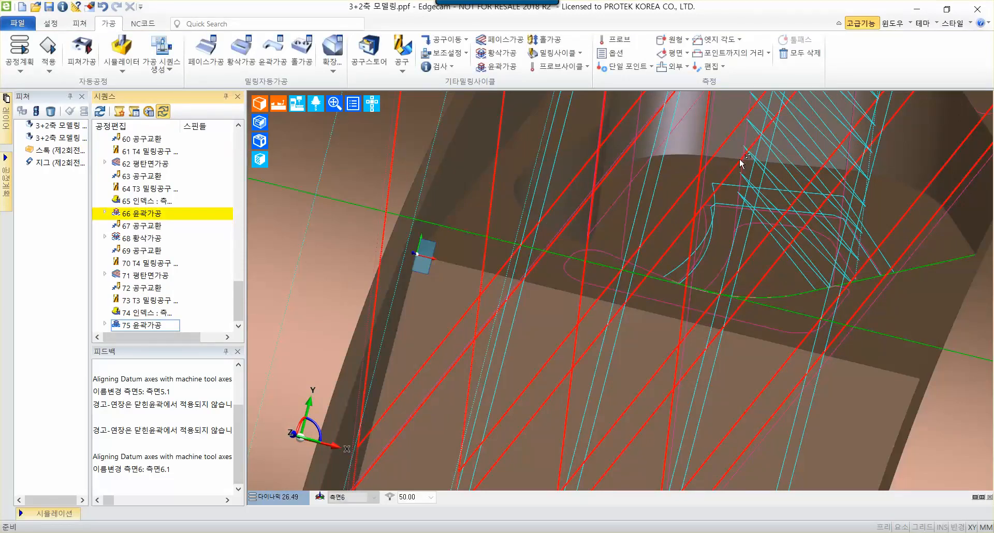
Add a tool change move (공구교환) after the new profiling cycle 윤곽가공 on 측면6
scroll(548, 297, down, 8)
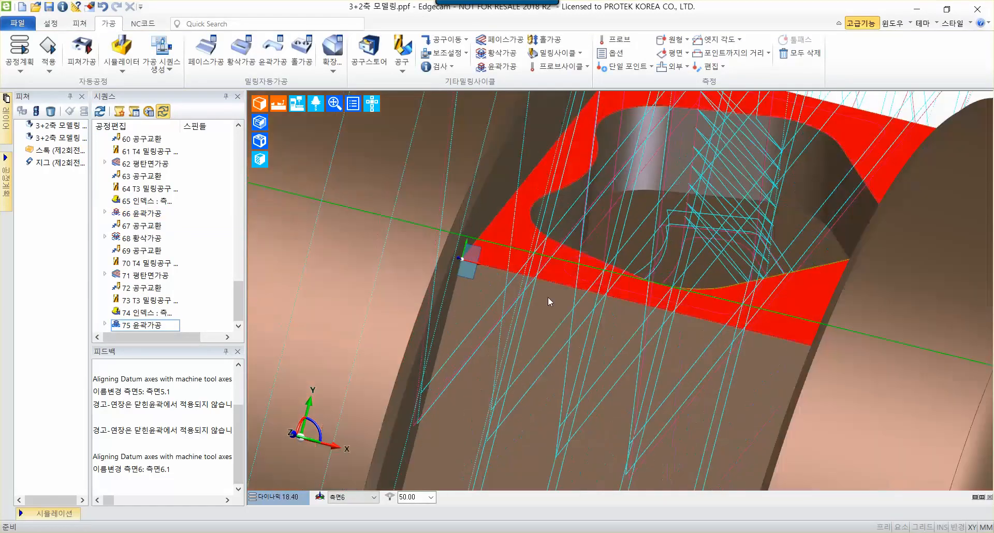
middle_drag(548, 297, 555, 263)
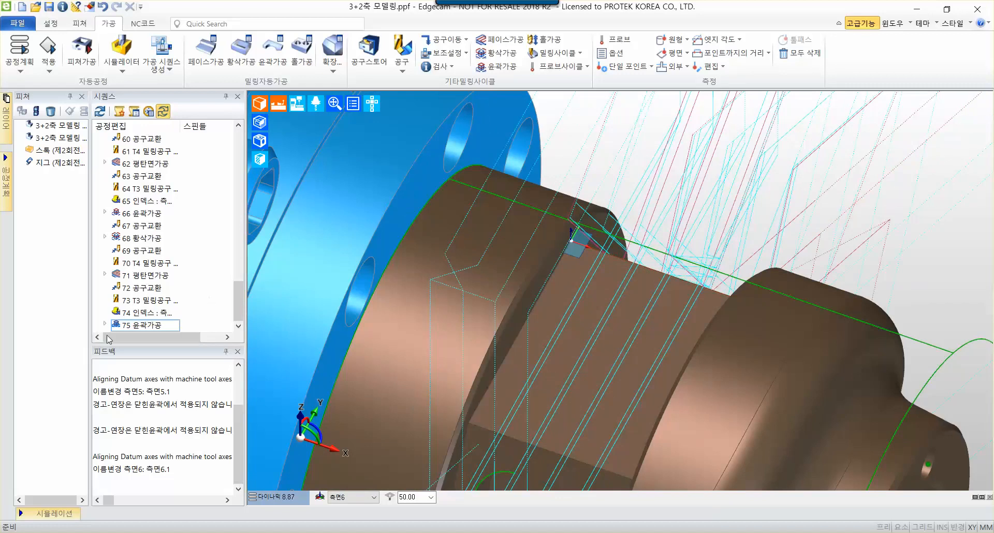
double_click(143, 326)
click(476, 187)
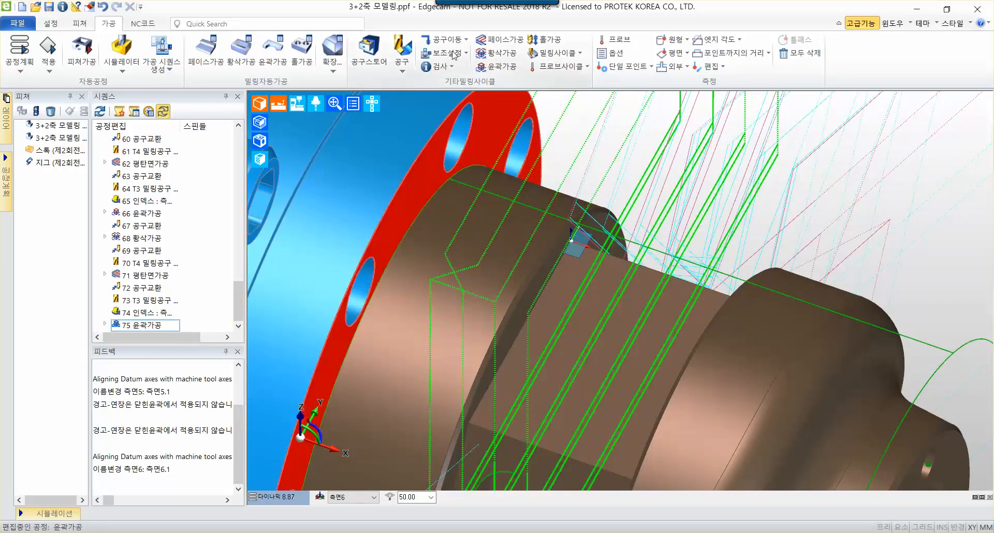
click(450, 40)
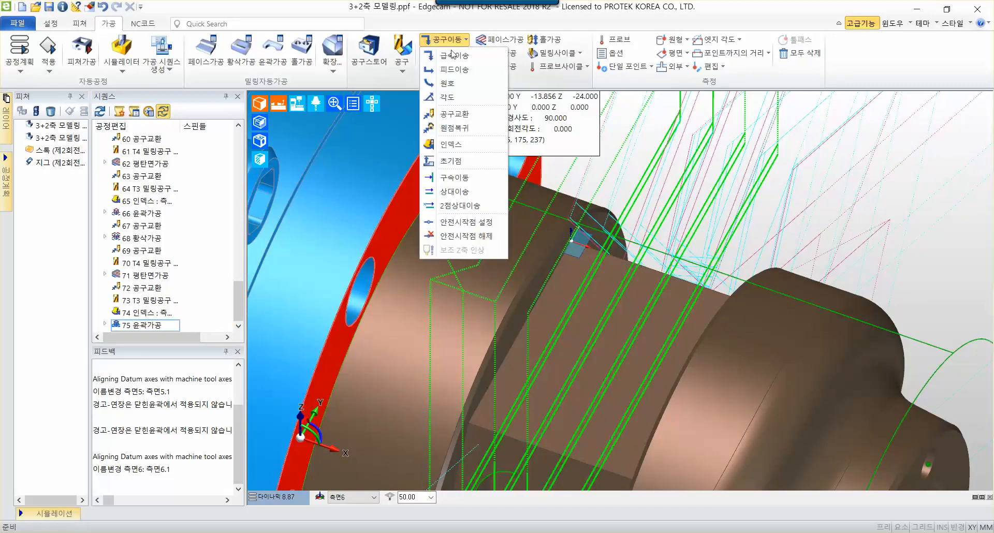
click(450, 115)
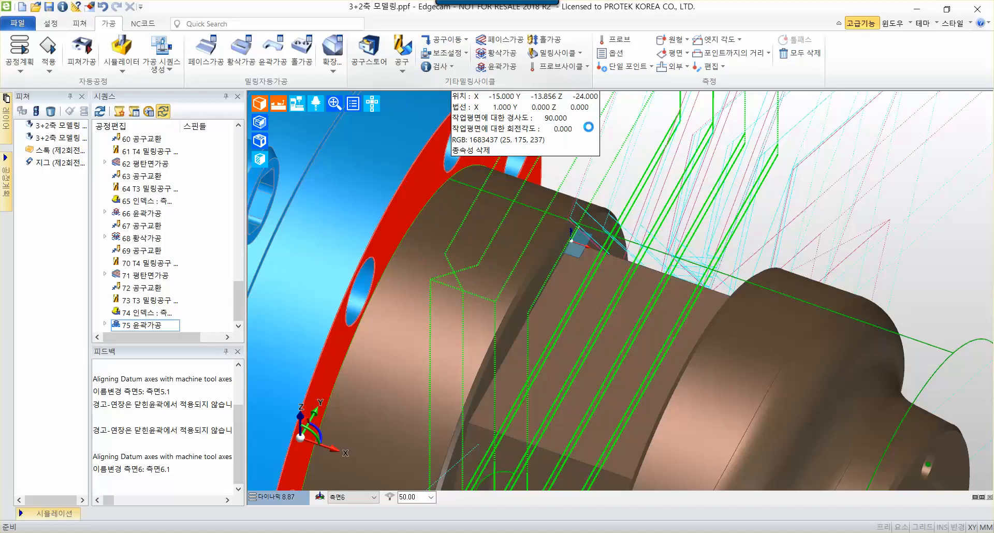
click(521, 203)
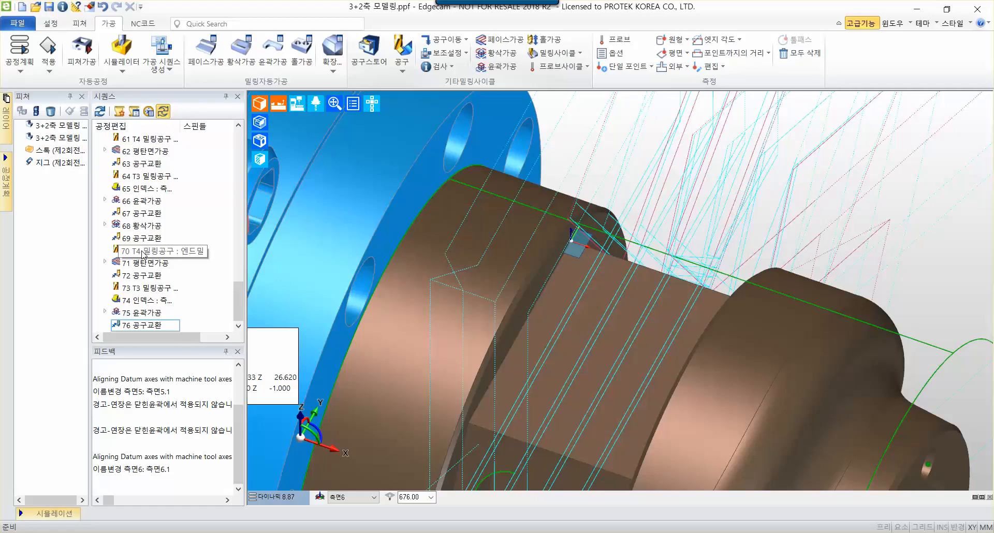
mouse_move(144, 249)
ctrl+mouse_down()
mouse_move(149, 265)
mouse_move(161, 254)
ctrl+mouse_up()
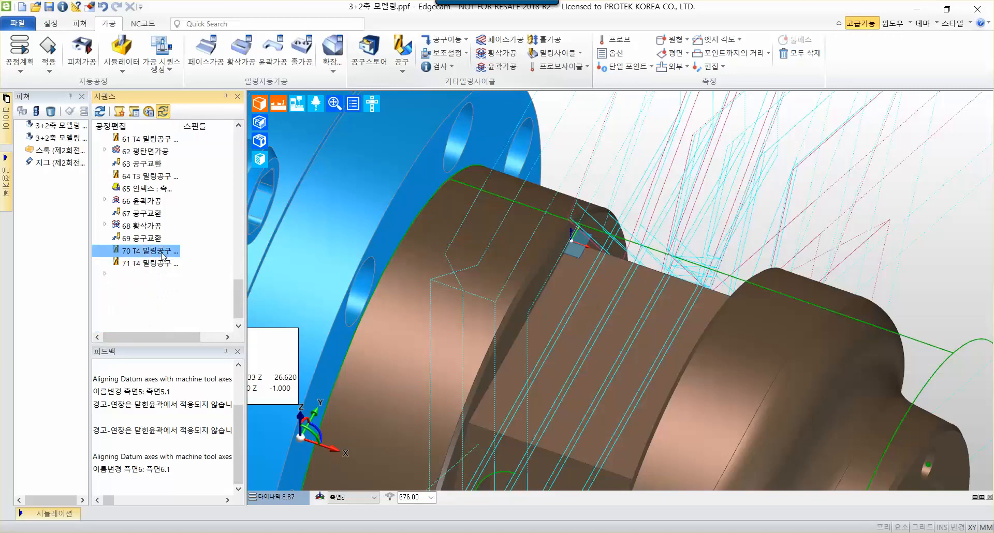
key(ctrl+z)
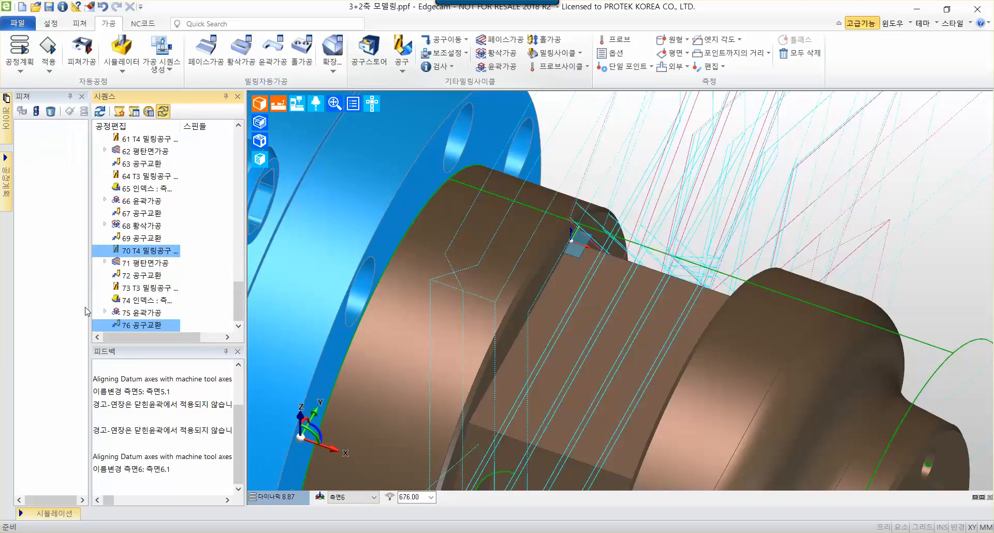
click(170, 260)
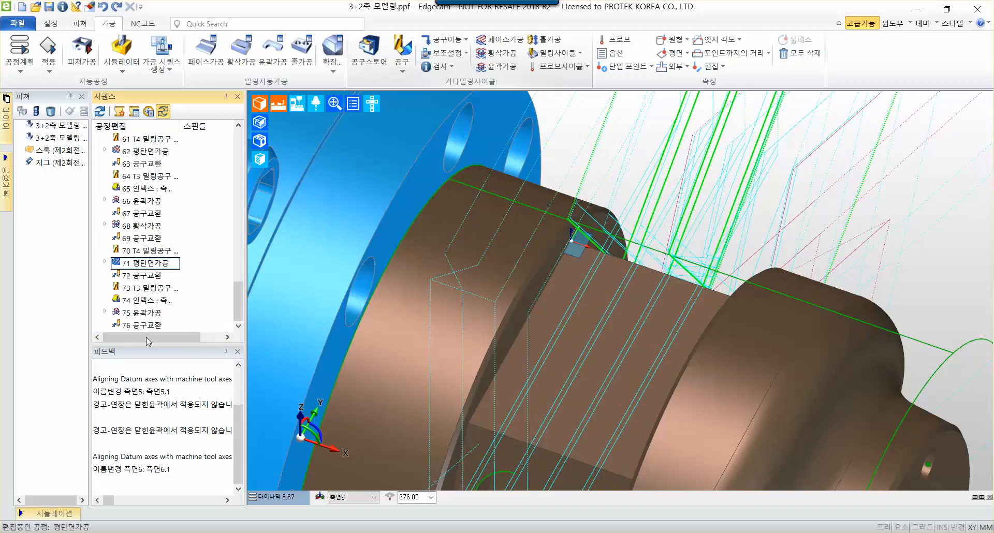
click(152, 325)
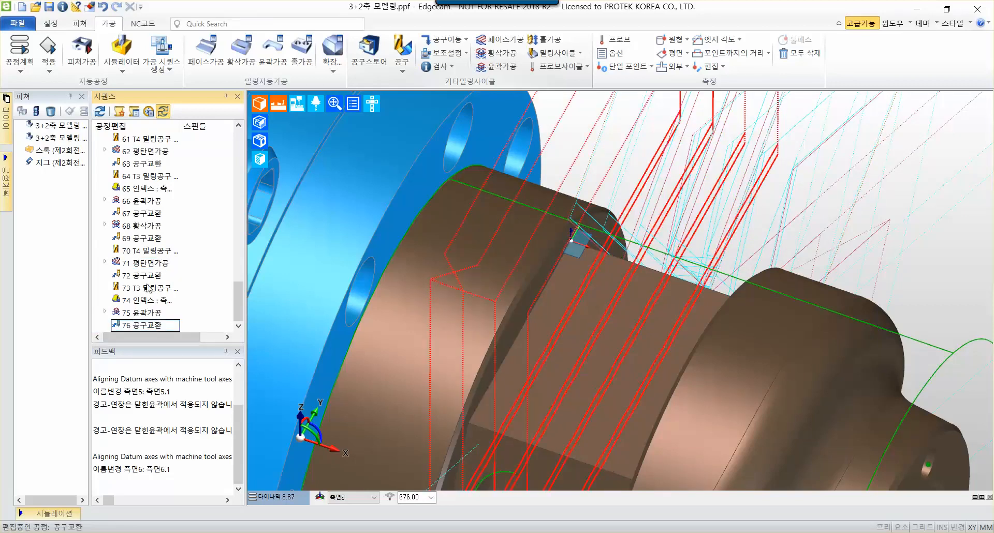
ctrl+click(155, 252)
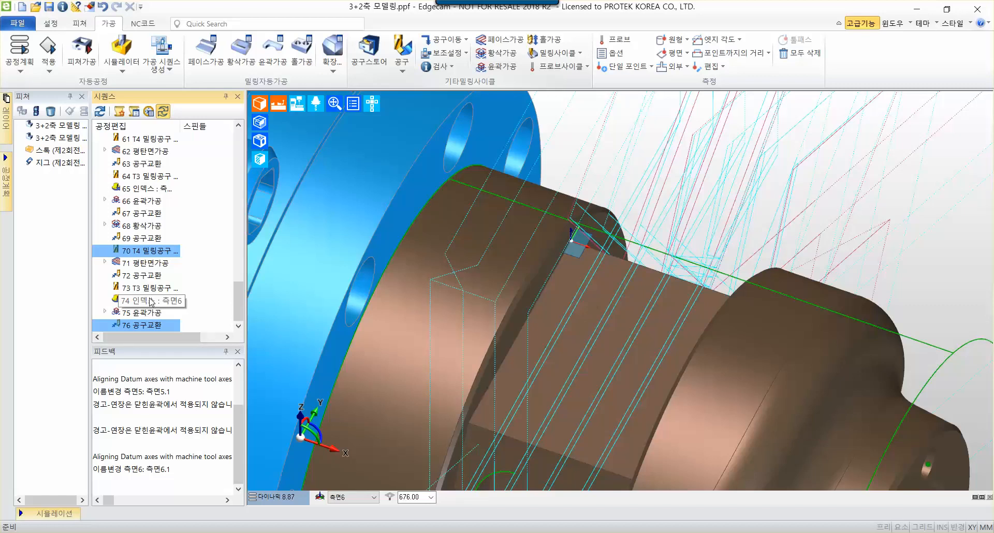
click(164, 263)
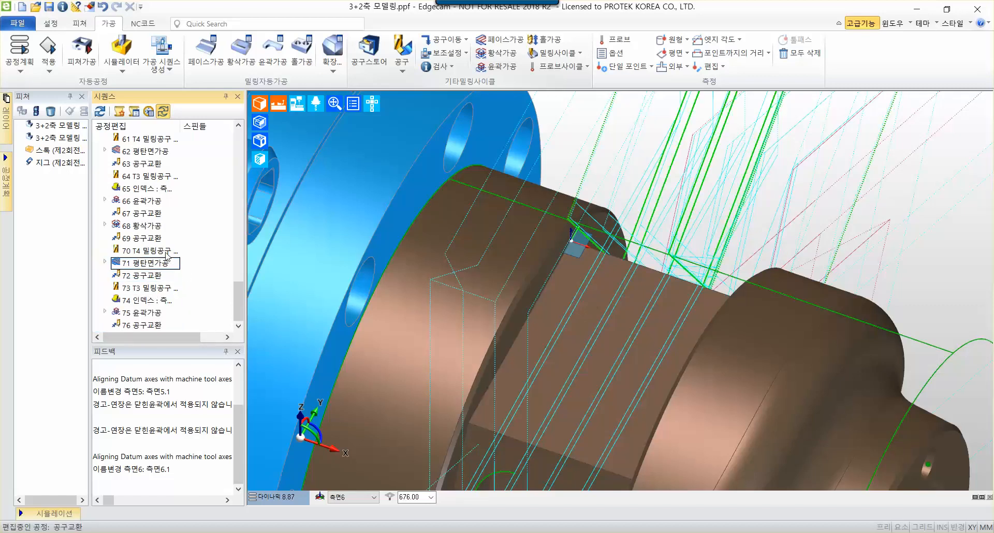
Copy the T4 endmill call preceding the last 평탄면가공 cycle to the end of the sequence, after the new tool change
click(164, 252)
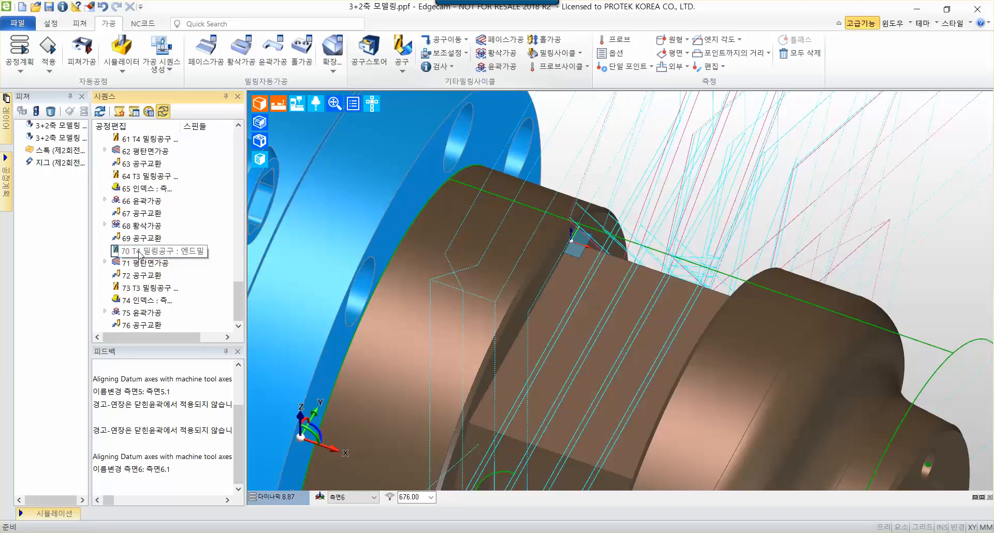
drag(140, 254, 153, 331)
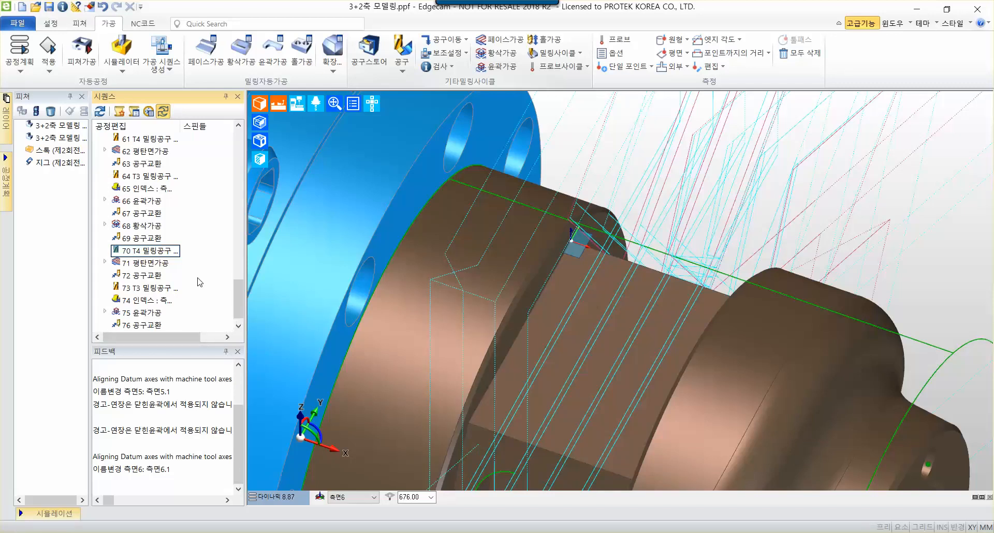
click(139, 325)
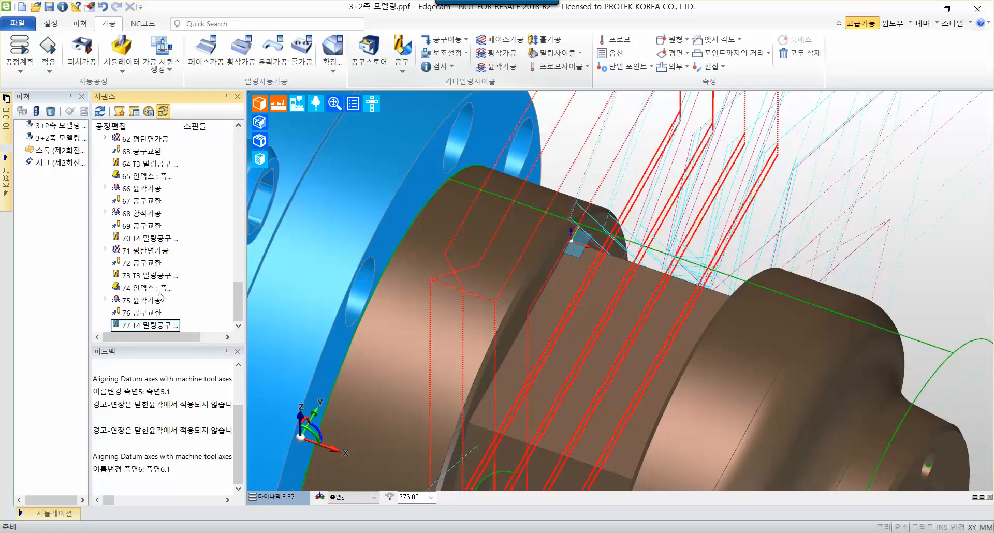
Make the copied T4 endmill call at the end of the sequence the active operation for inserting further cycles
click(158, 276)
click(158, 240)
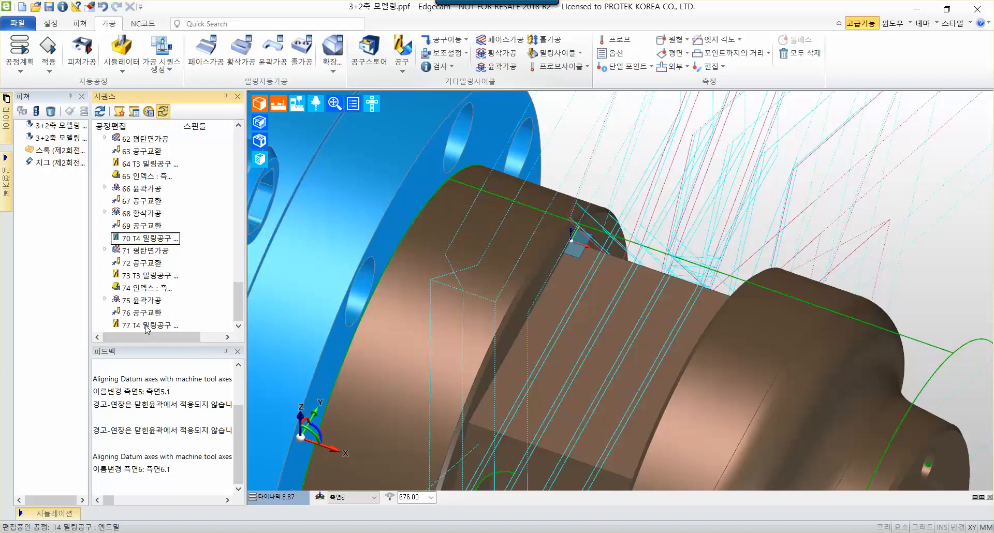
click(147, 327)
click(147, 314)
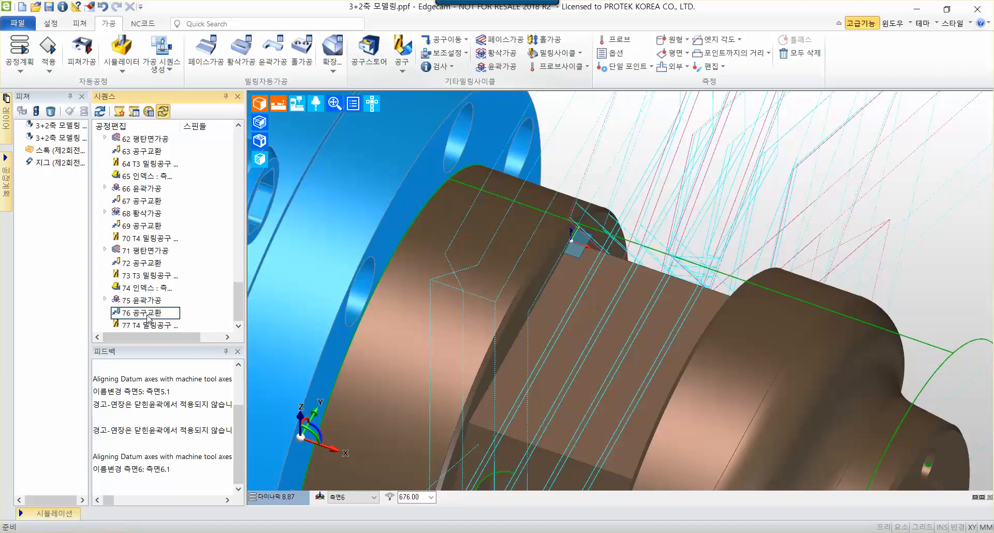
right_click(147, 317)
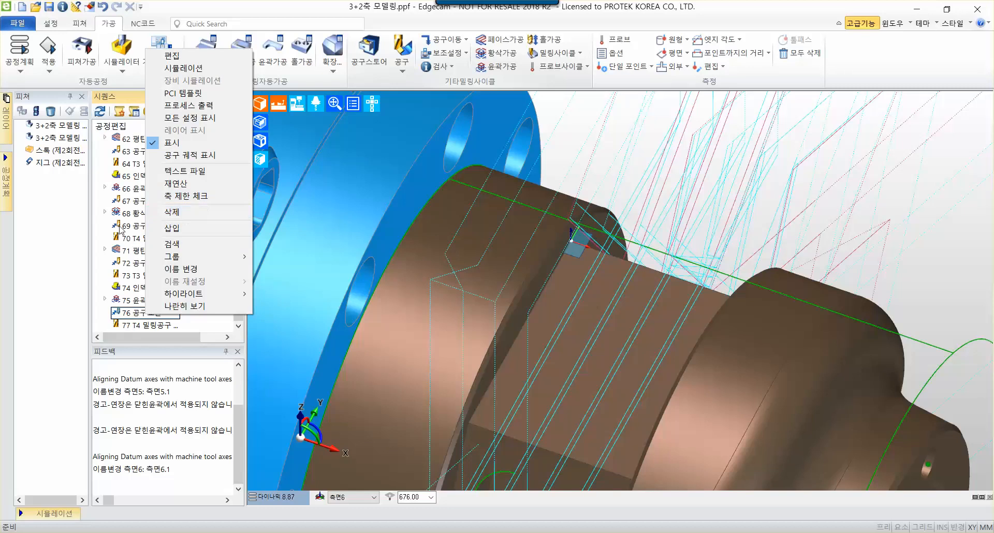
click(167, 229)
click(155, 321)
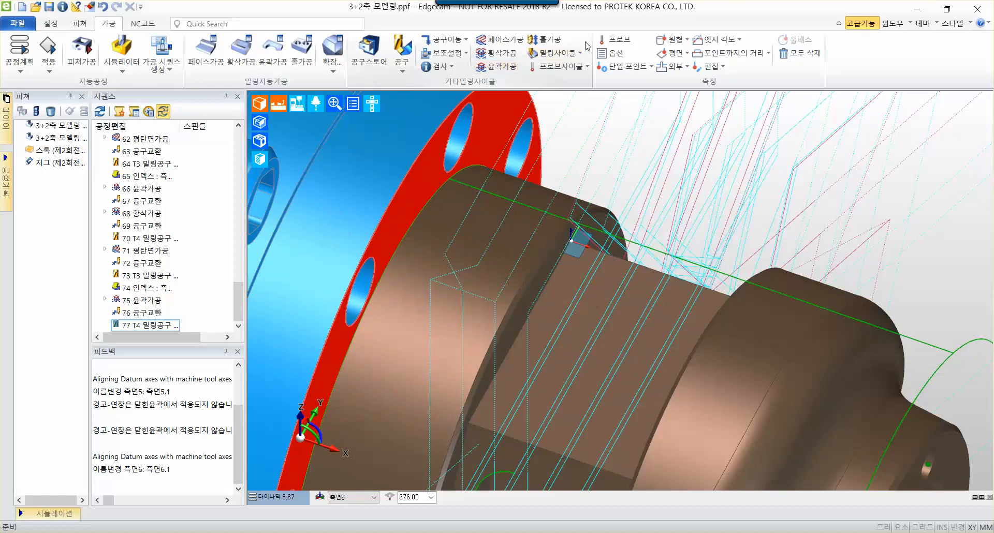
Start a new flat-face (평탄면가공) milling cycle with the T4 endmill and clear its stock allowance (여유량)
click(571, 60)
mouse_move(565, 157)
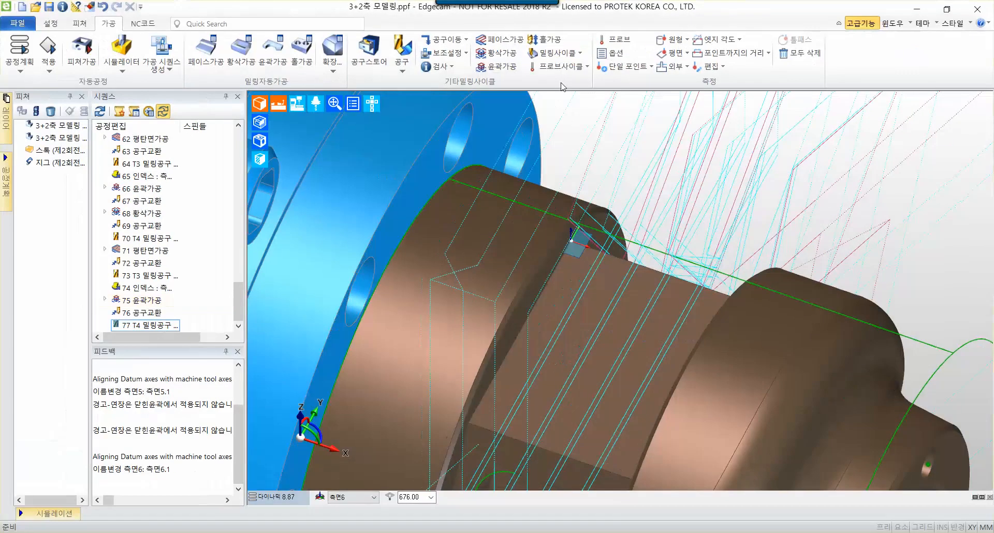
click(557, 53)
click(572, 161)
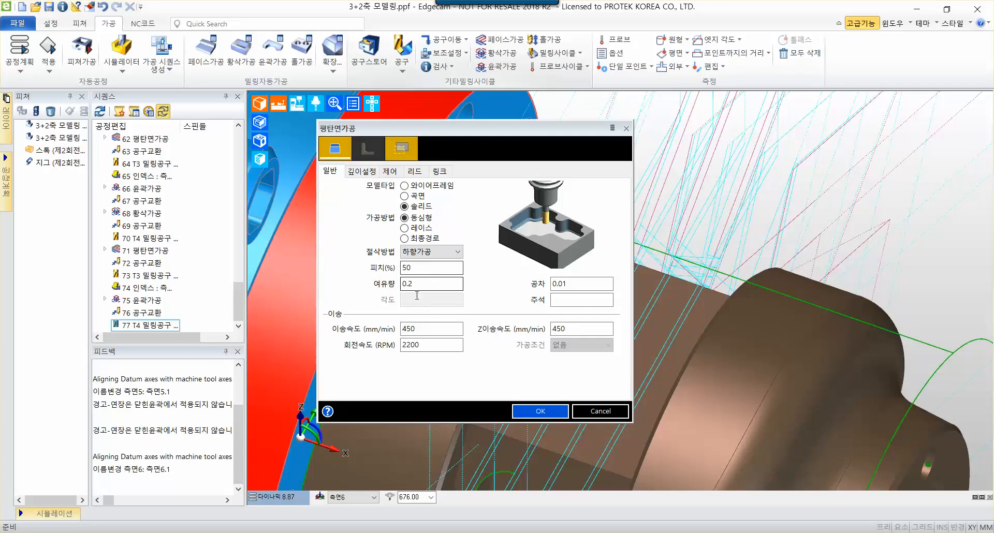
double_click(417, 284)
key(Delete)
Set the flat-face cycle's feed rate and Z feed rate to 350 mm/min and its spindle speed to 3500 RPM
double_click(421, 329)
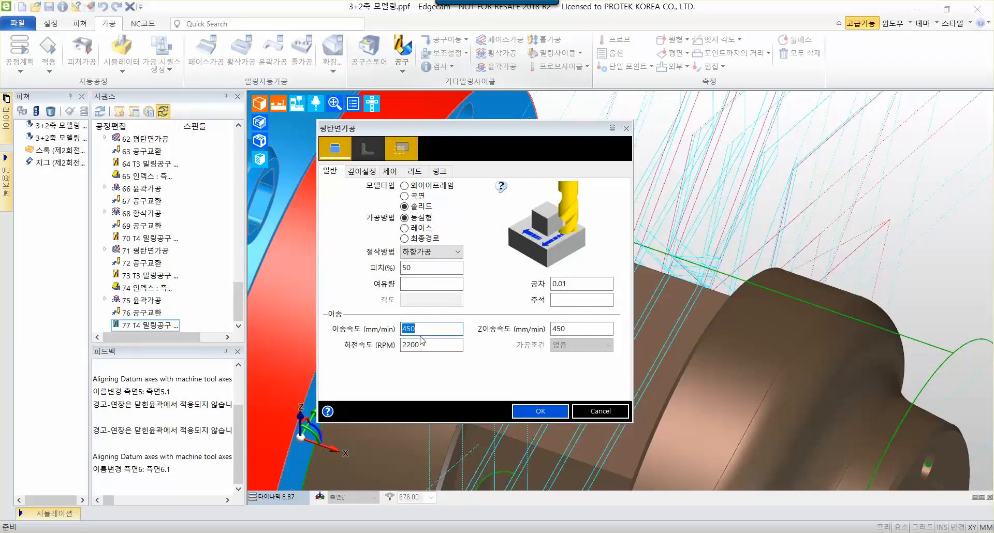
key(Delete)
text(350)
key(Tab)
text(350)
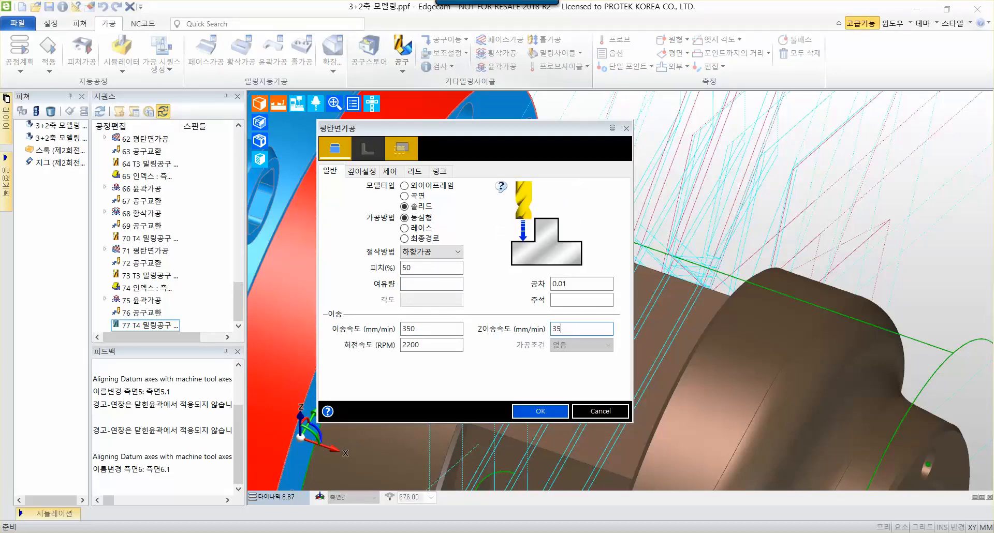
key(Tab)
text(3)
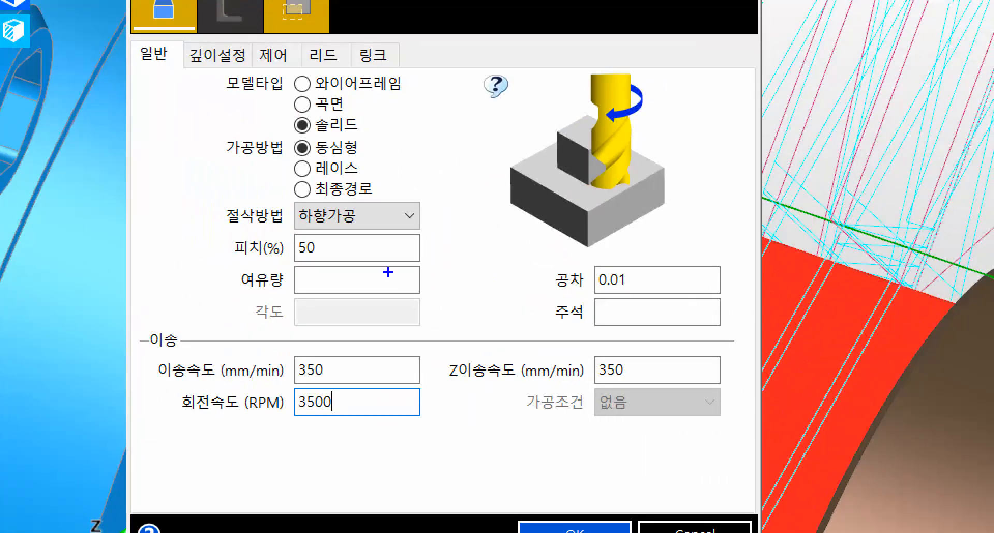
drag(377, 247, 294, 302)
drag(319, 251, 362, 293)
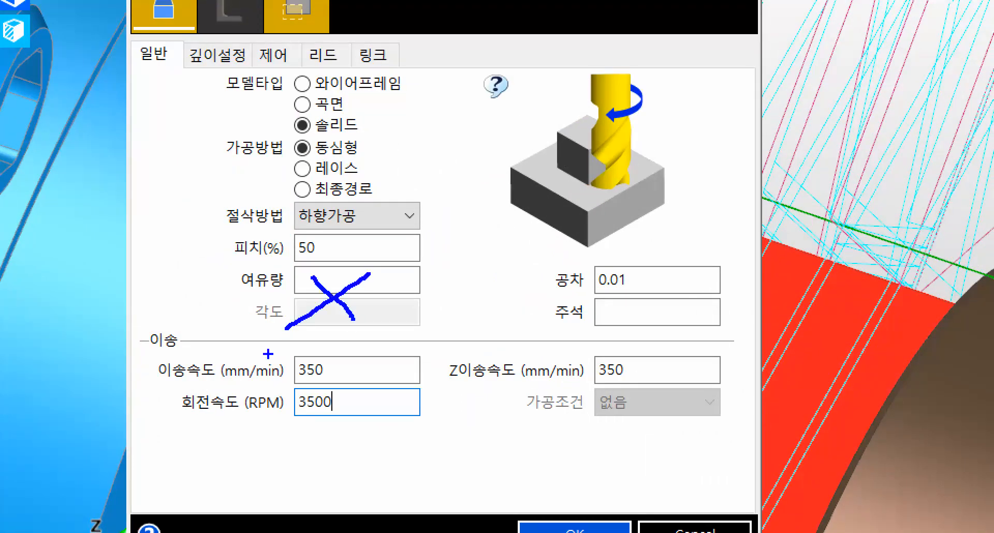
drag(171, 330, 131, 331)
mouse_move(164, 362)
mouse_down()
mouse_move(764, 443)
mouse_move(757, 425)
mouse_up()
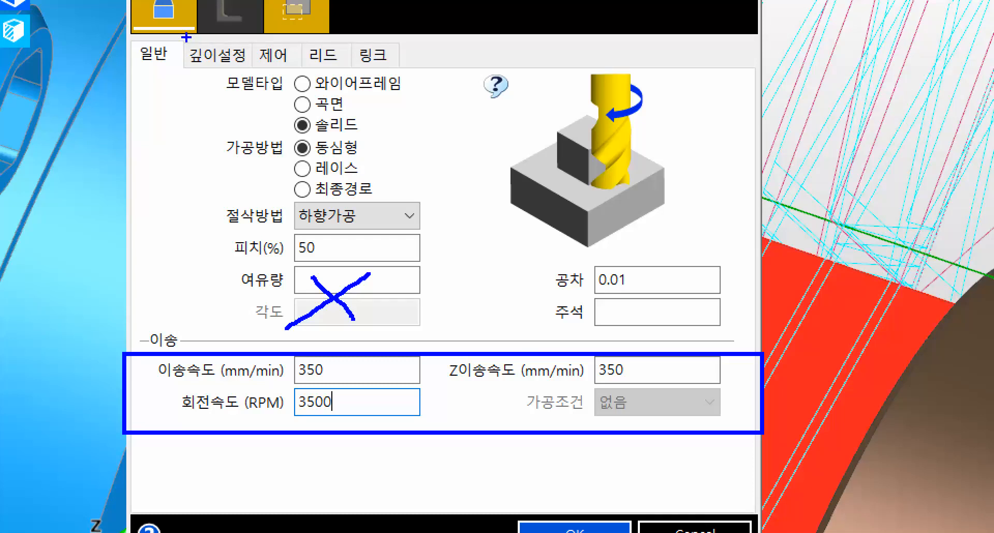
mouse_move(181, 34)
mouse_down()
mouse_move(254, 74)
mouse_move(198, 234)
mouse_up()
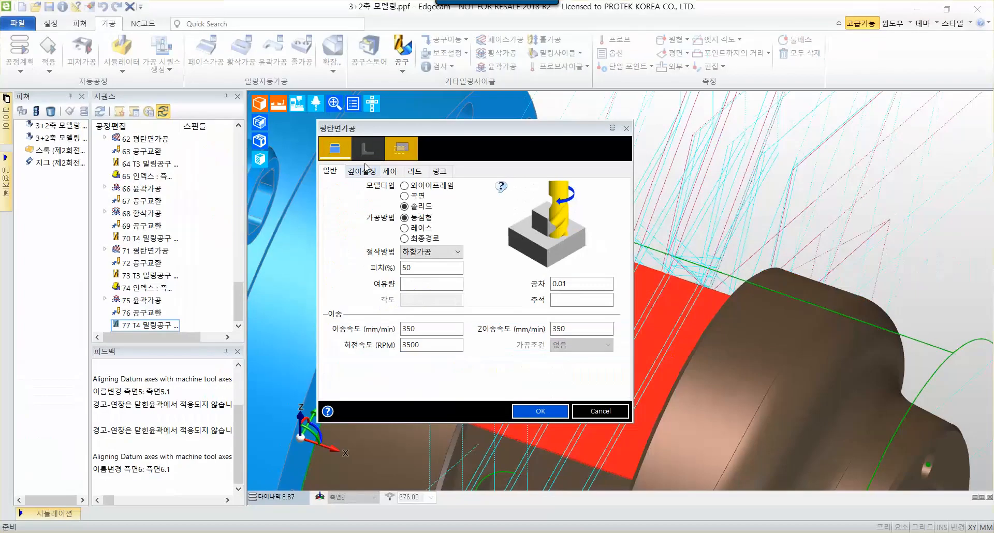
Set the flat-face cycle's cutting depth (절삭깊이) to <지정>, so that it is picked on the model
click(218, 54)
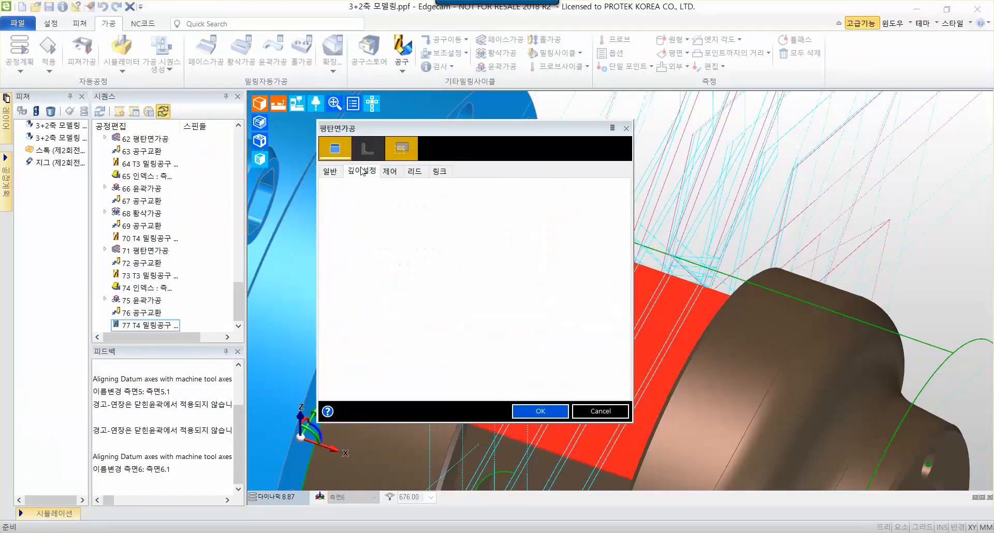
click(433, 298)
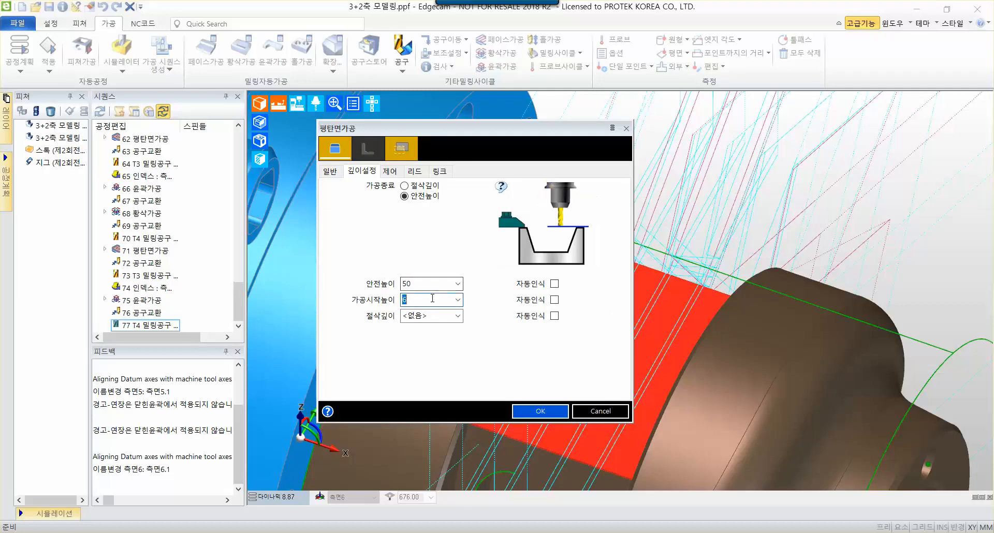
click(458, 316)
click(425, 336)
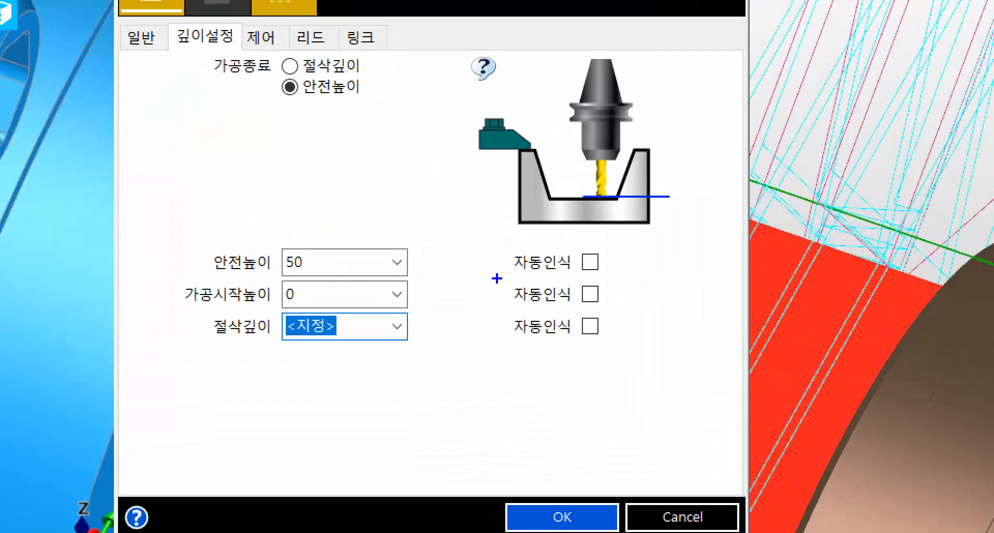
drag(533, 218, 471, 287)
drag(468, 229, 554, 291)
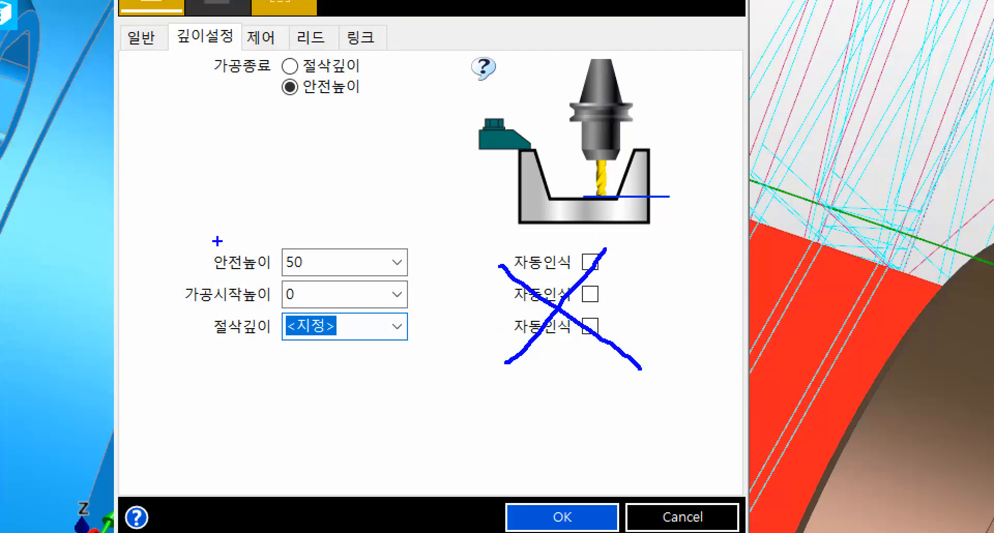
mouse_move(138, 233)
mouse_down()
mouse_move(191, 271)
mouse_move(419, 352)
mouse_up()
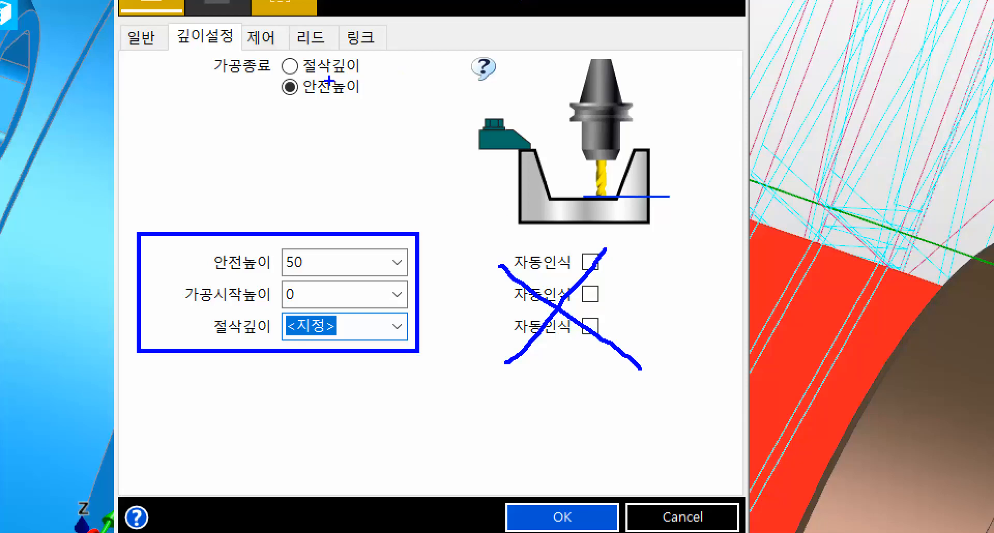
mouse_move(282, 10)
mouse_down()
mouse_move(342, 57)
mouse_move(412, 162)
mouse_up()
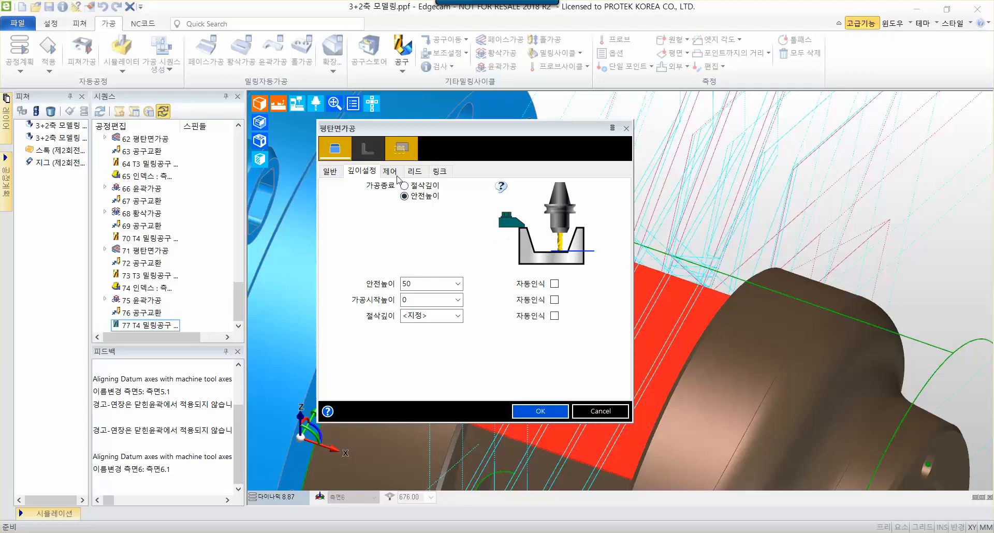
Check the cycle's 수평 lead settings, including the start and end lengths, approach angle and approach distance
click(414, 172)
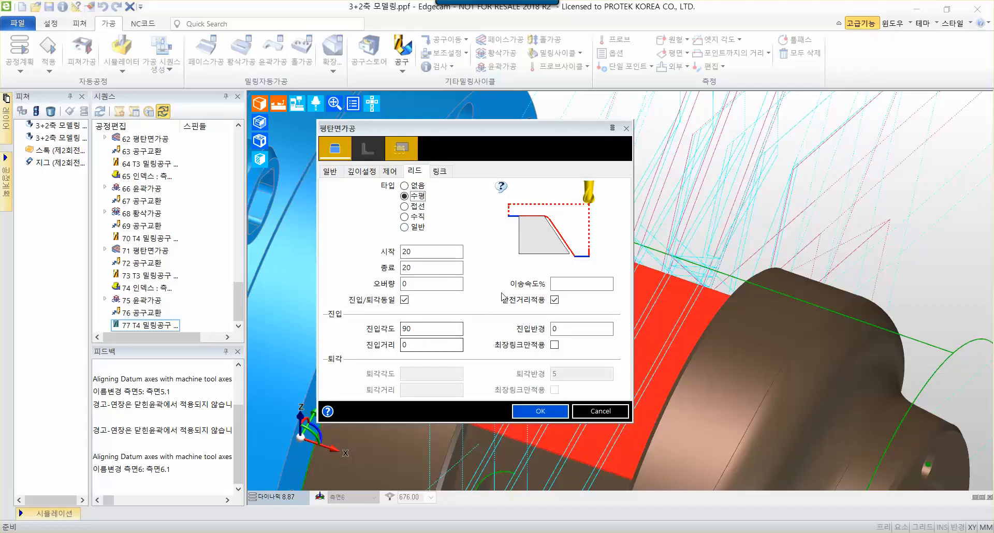
click(437, 251)
key(Tab)
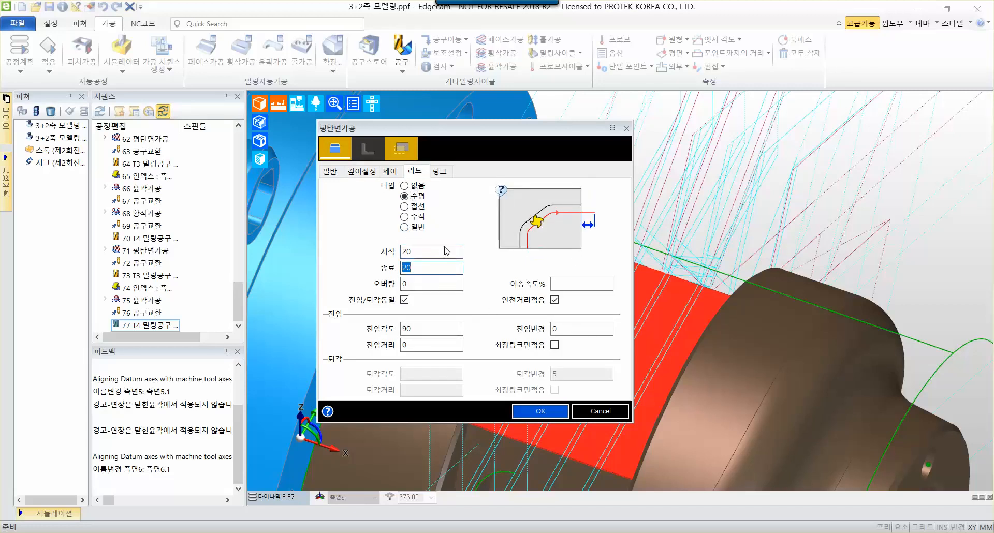
click(431, 330)
click(433, 345)
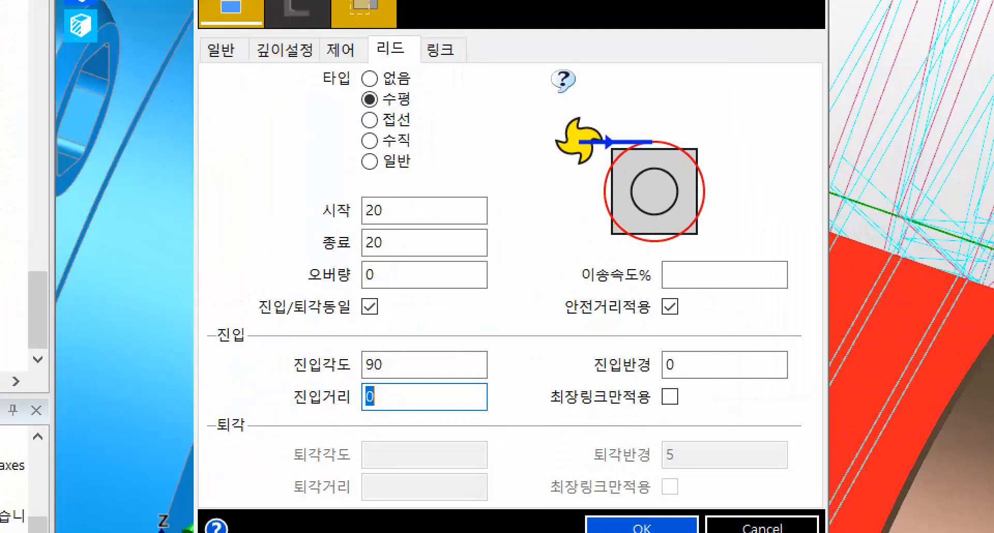
drag(725, 378, 708, 387)
mouse_move(413, 417)
mouse_down()
mouse_move(460, 388)
mouse_move(409, 415)
mouse_up()
drag(286, 193, 467, 263)
mouse_move(581, 516)
mouse_down()
mouse_move(698, 532)
mouse_move(635, 363)
mouse_up()
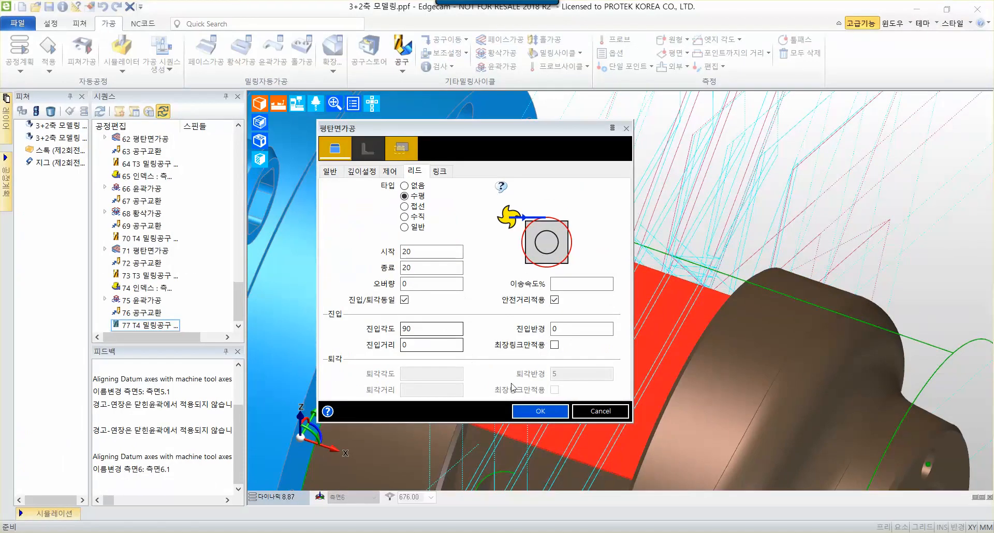
Accept the flat-face cycle's settings and select the part solid as the feature to machine
click(642, 527)
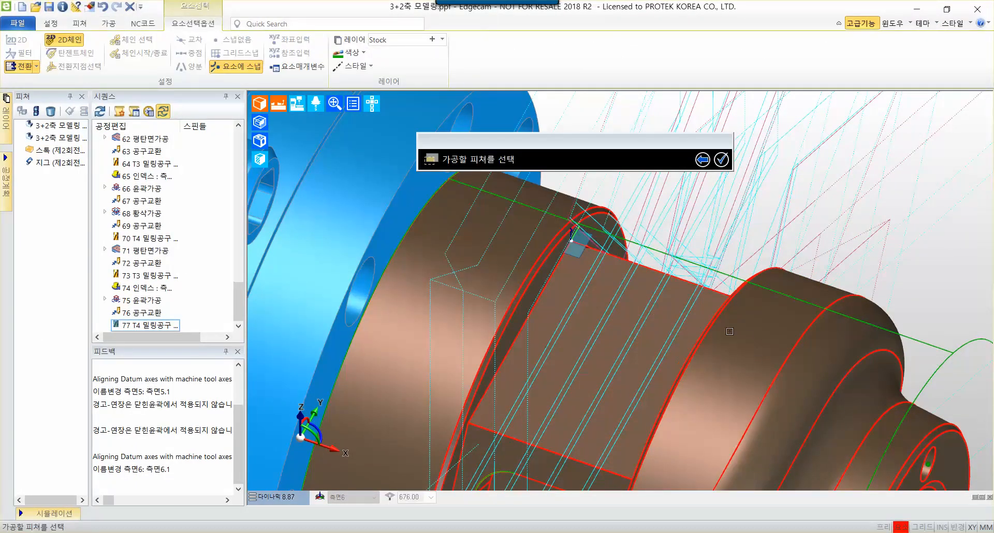
click(755, 341)
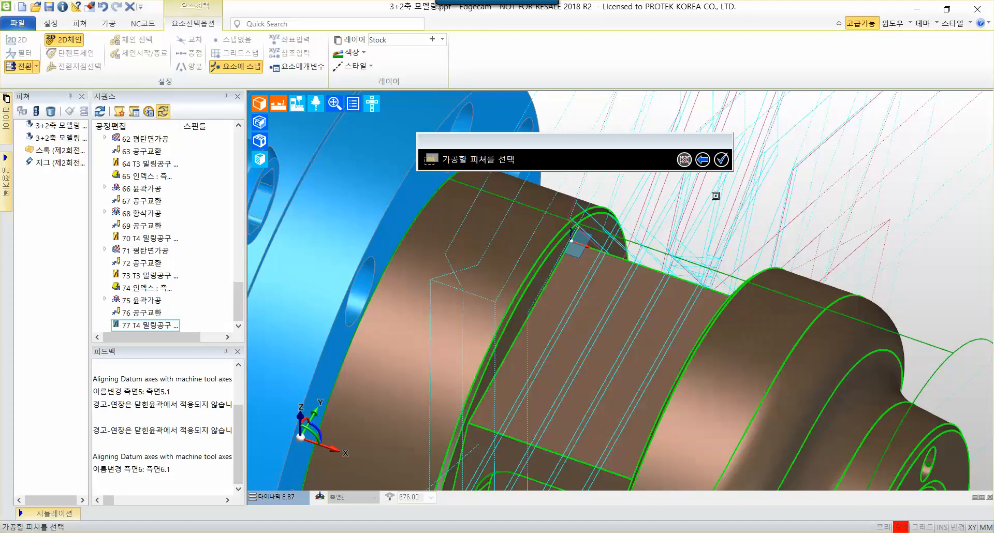
click(722, 156)
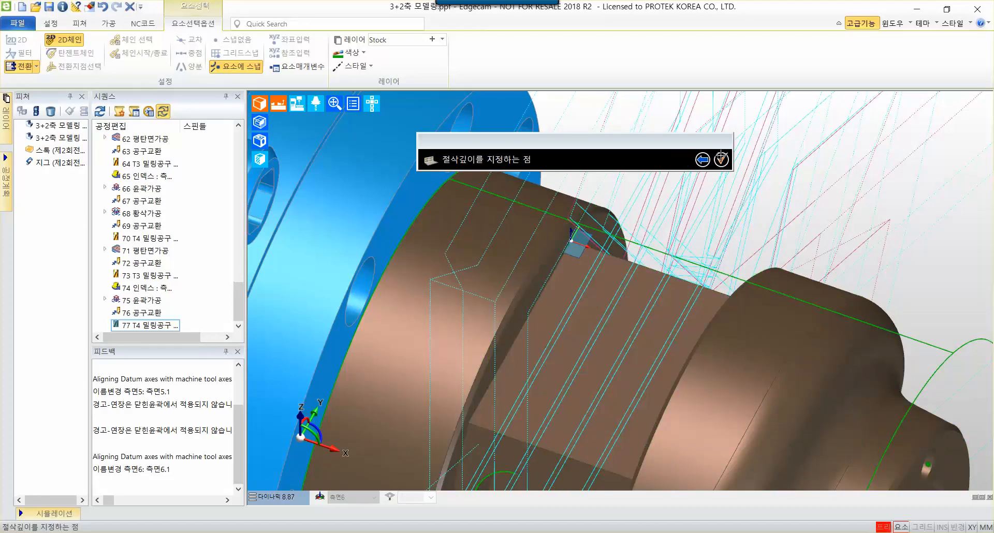
Define the cutting depth at the flat face's corner vertex on the side away from the datum
scroll(592, 269, up, 2)
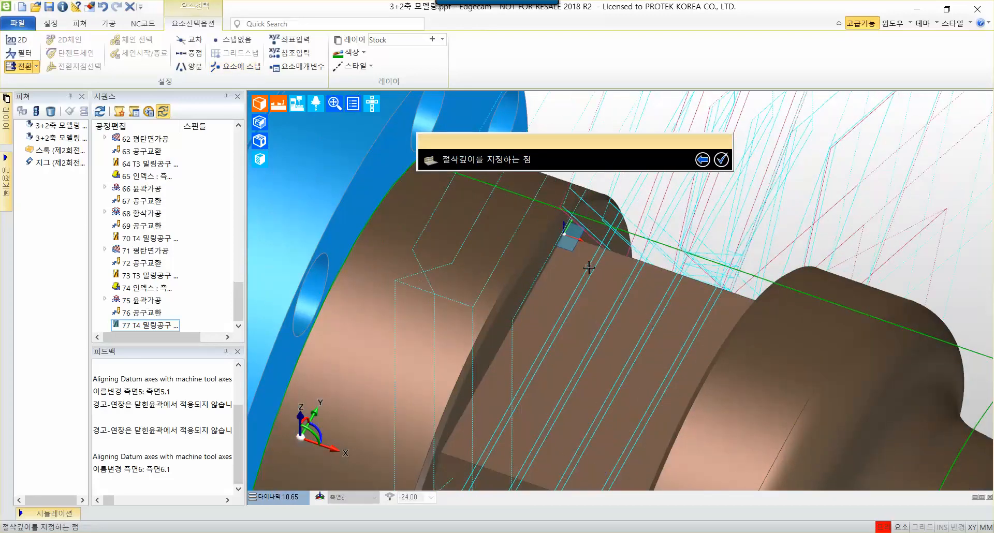
middle_drag(564, 231, 547, 256)
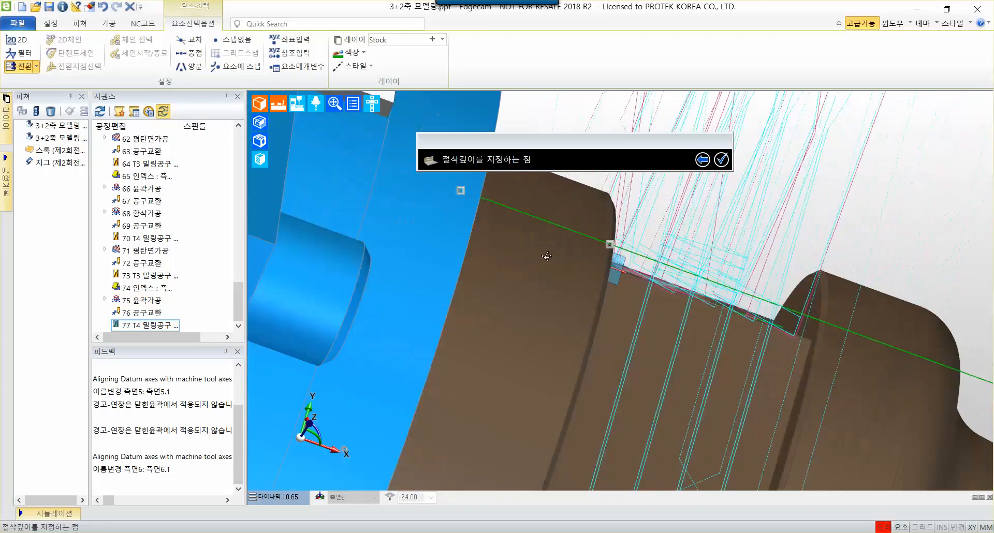
scroll(615, 251, up, 8)
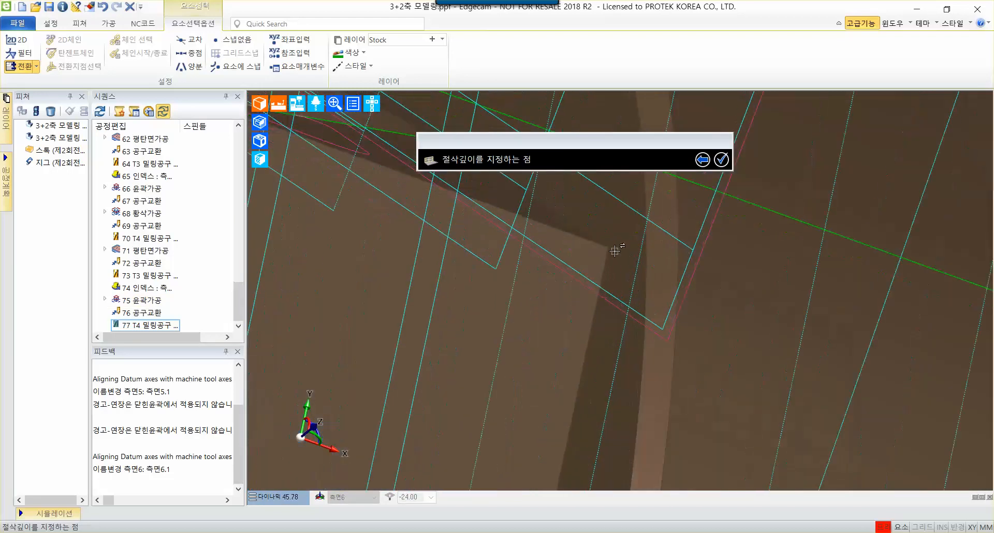
mouse_move(608, 247)
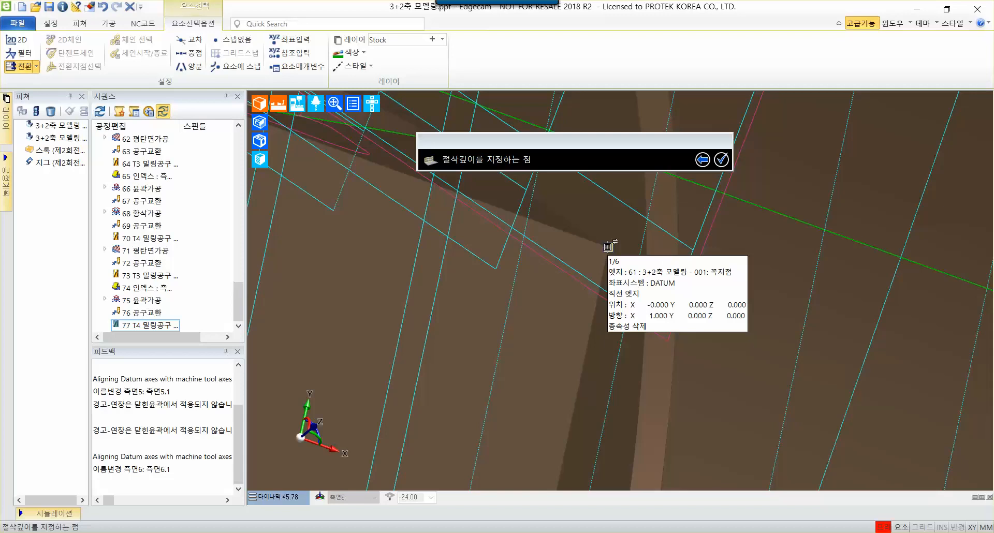
click(608, 247)
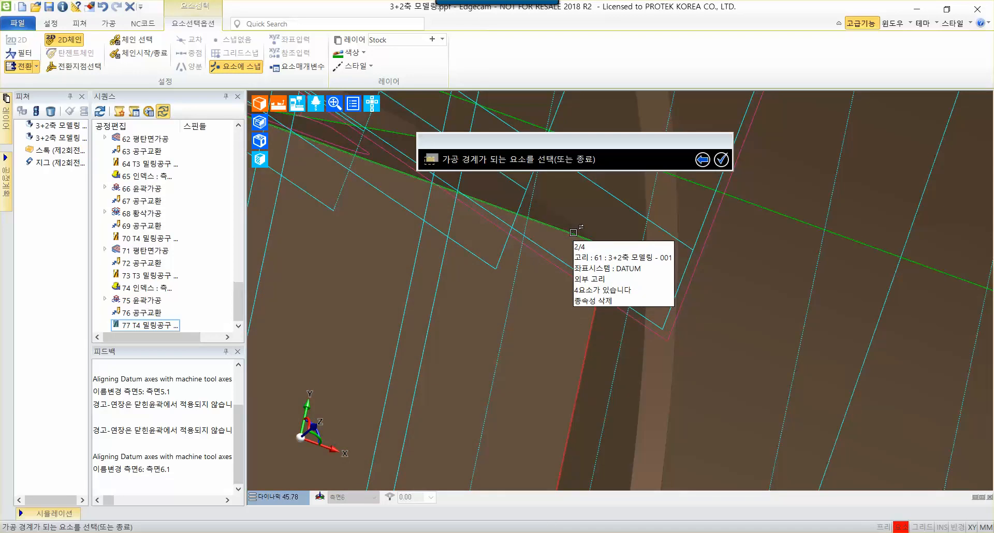
Select the flat face's four-edge outer loop as the machining boundary and finish the flat-face cycle
click(574, 233)
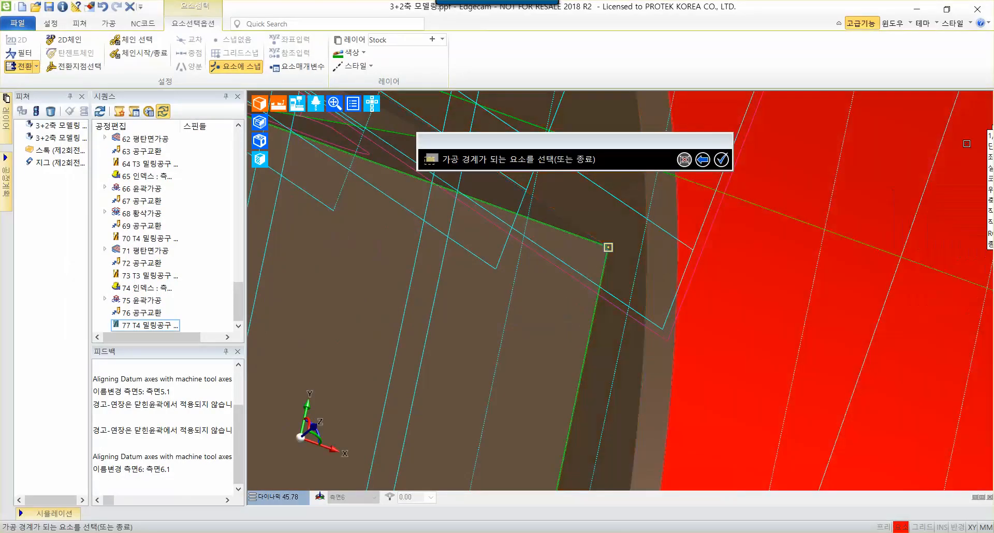
scroll(806, 251, down, 3)
scroll(804, 250, down, 3)
middle_drag(829, 243, 740, 280)
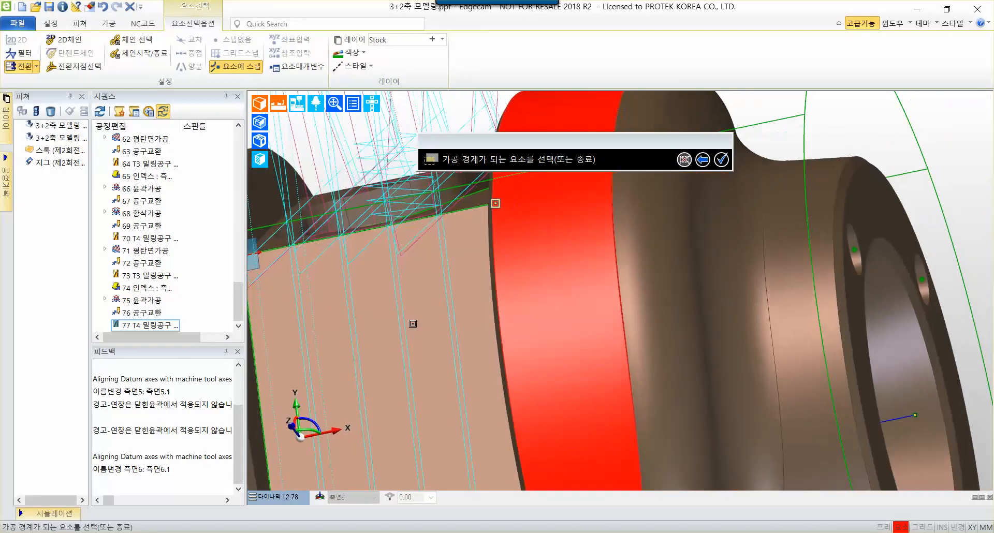
mouse_move(412, 324)
middle_down()
mouse_move(776, 297)
mouse_move(655, 338)
mouse_move(689, 313)
mouse_move(723, 241)
mouse_move(739, 256)
mouse_move(567, 347)
middle_up()
mouse_move(487, 233)
middle_down()
mouse_move(637, 295)
mouse_move(539, 312)
mouse_move(604, 251)
mouse_move(710, 205)
middle_up()
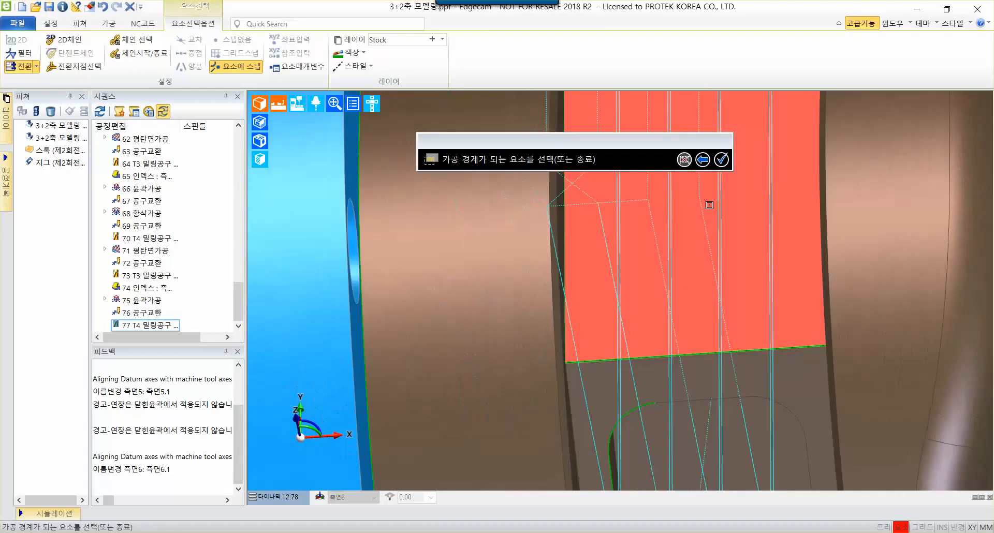
click(722, 159)
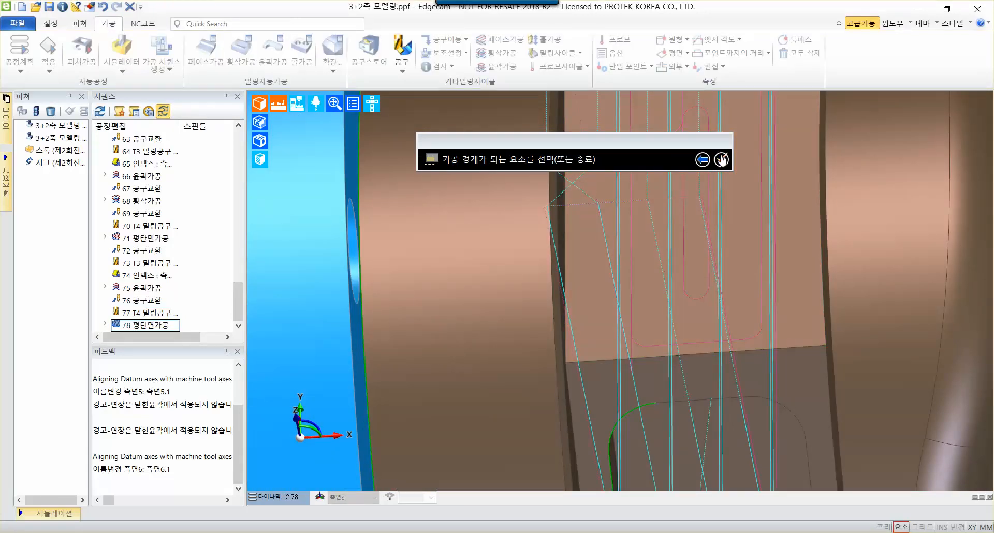
click(722, 159)
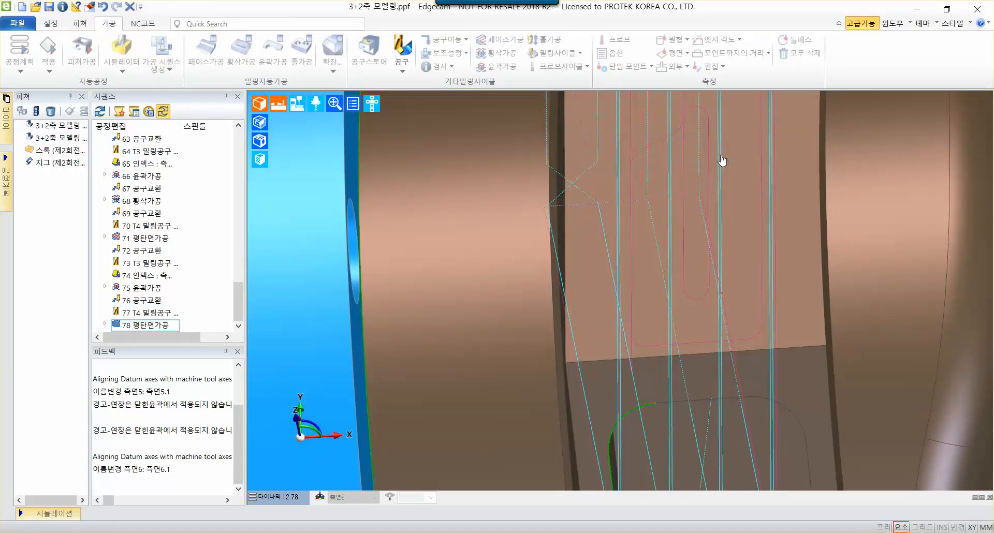
Select the new flat-face cycle in the sequence, inspect its toolpath on the part and save the file
click(162, 326)
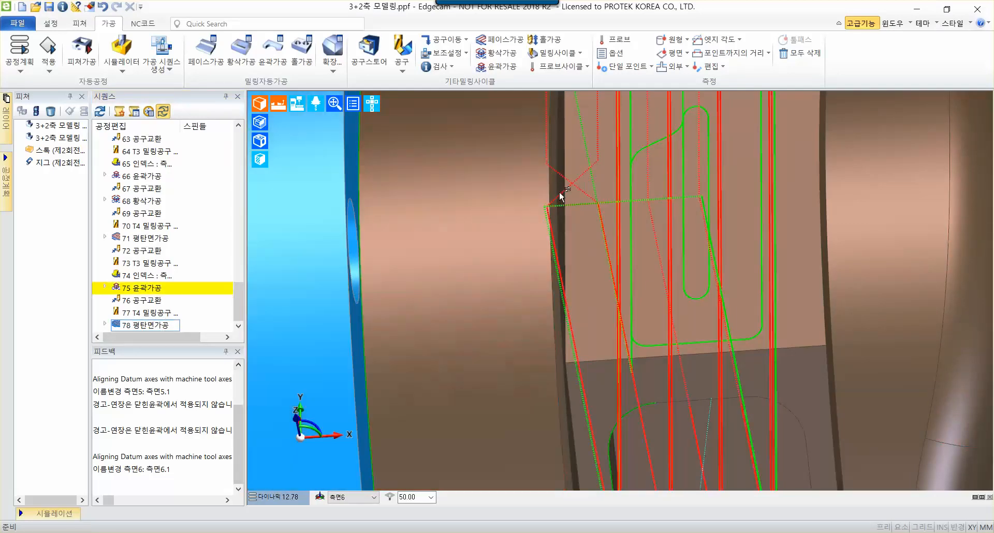
scroll(559, 195, down, 5)
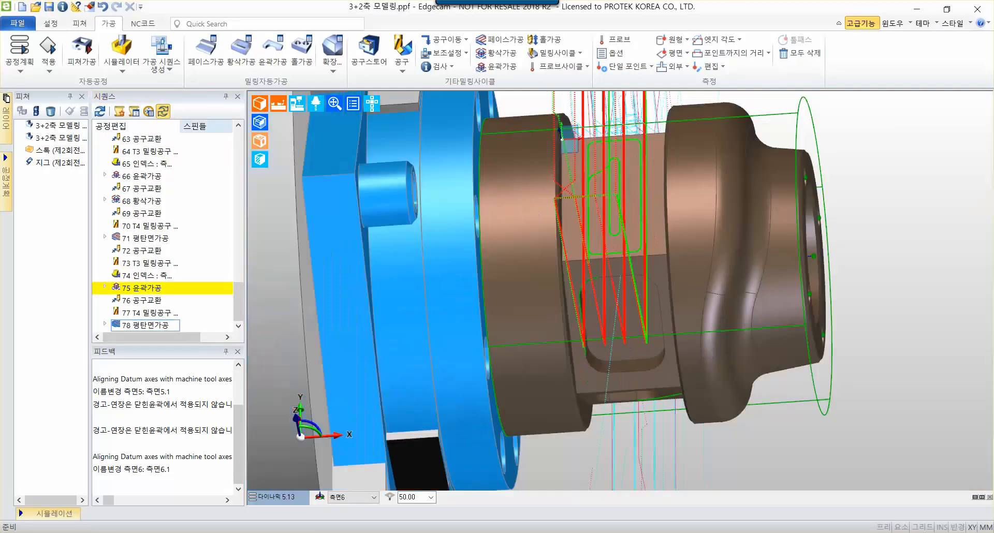
click(49, 7)
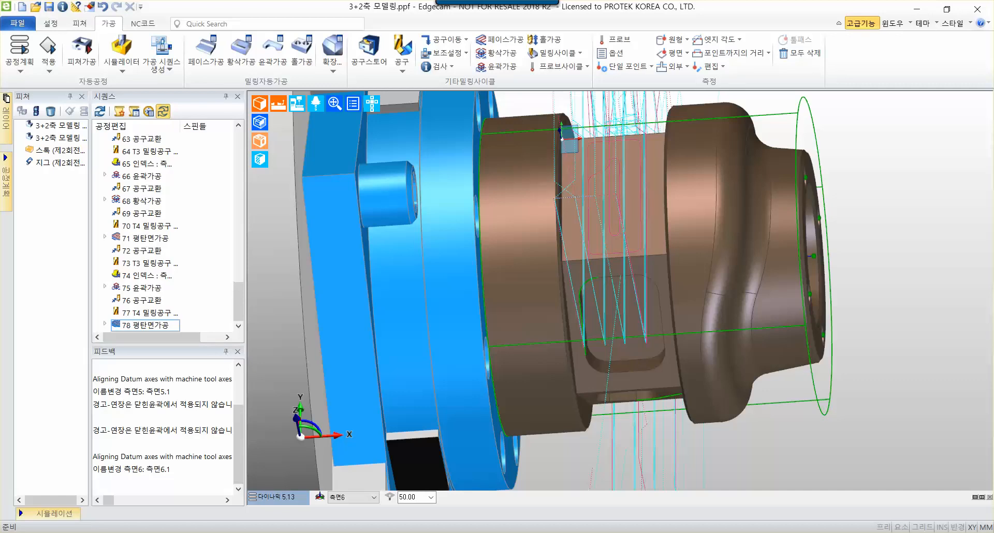
Add a tool change (공구교환) after the flat-face cycle with its default settings
click(444, 39)
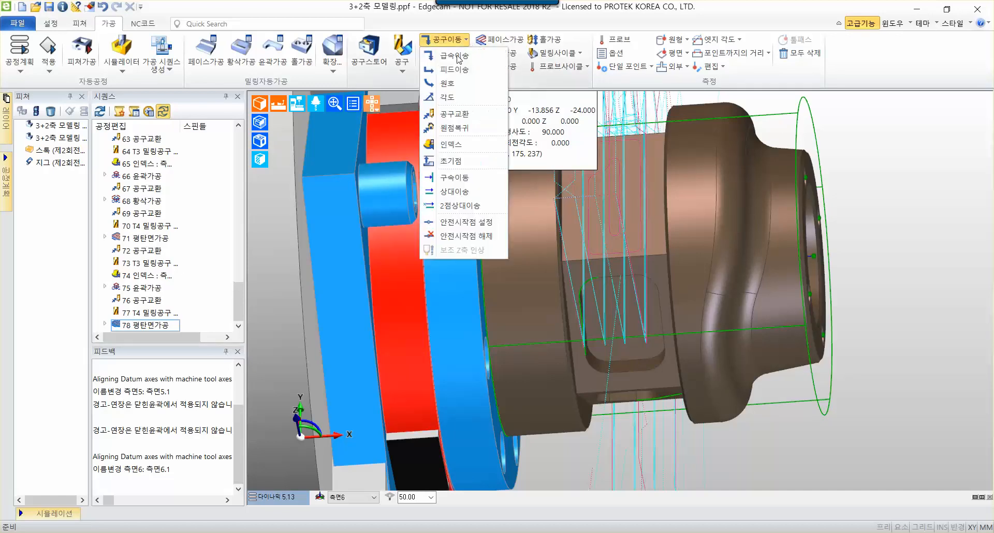
click(461, 113)
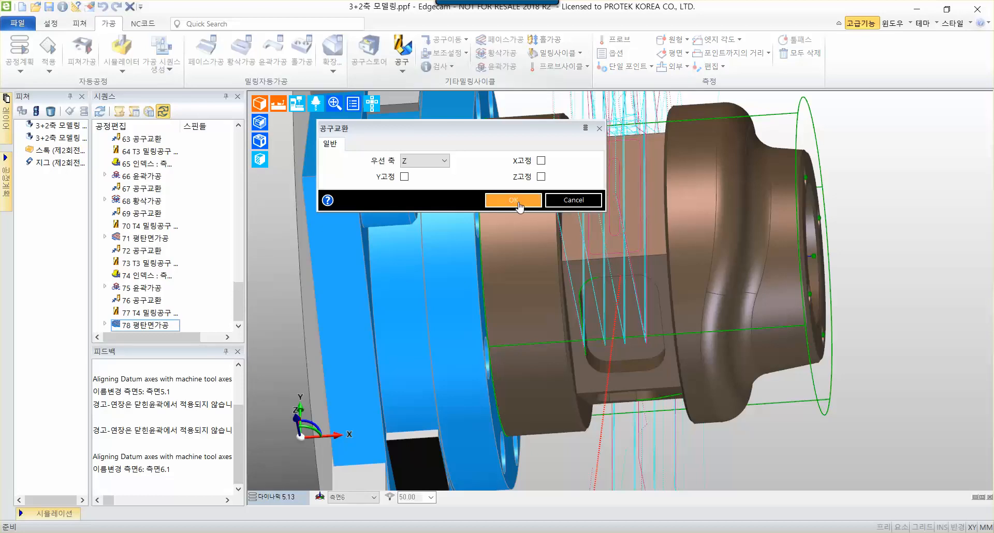
click(518, 203)
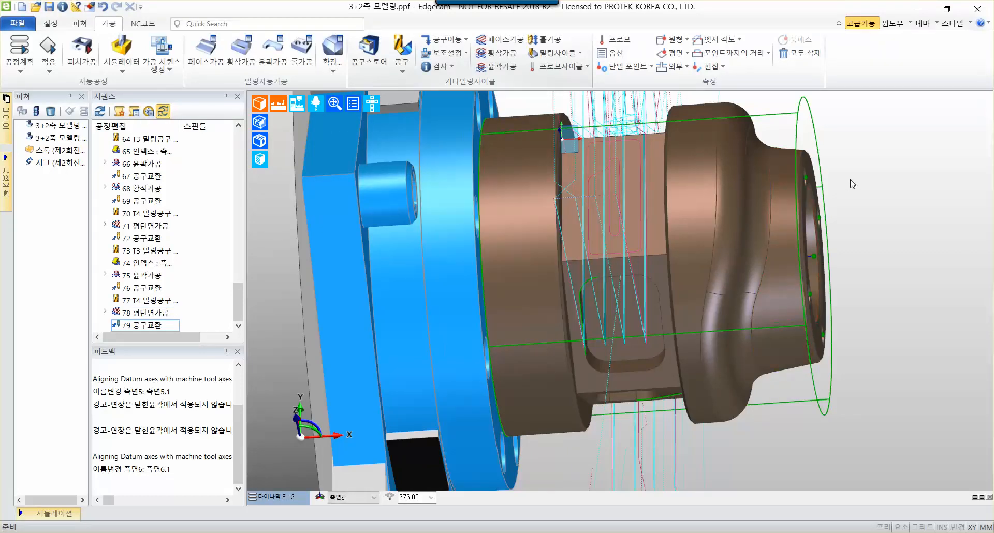
Add a rapid angular move (각도이송) after the tool change with the C coordinate set to 0
middle_drag(779, 223, 678, 243)
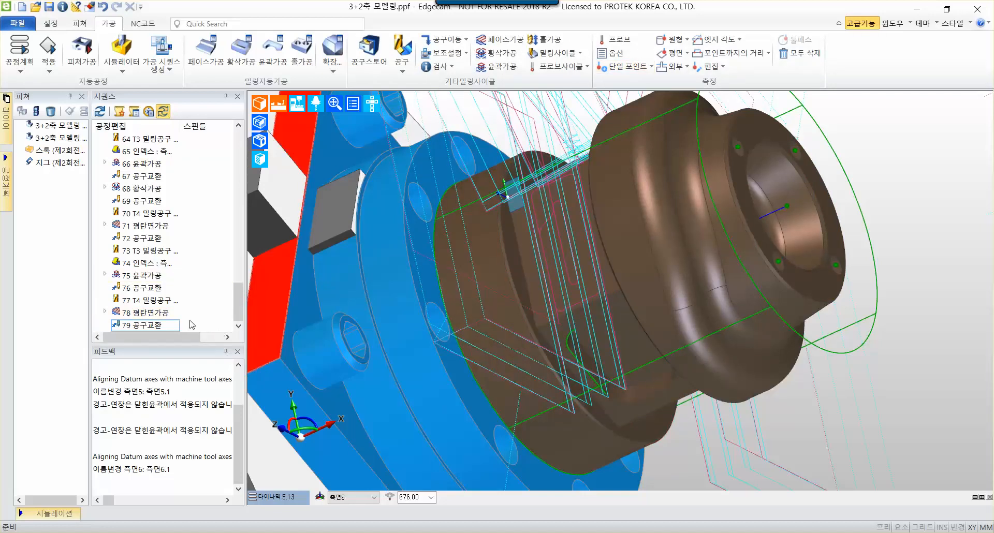
click(460, 41)
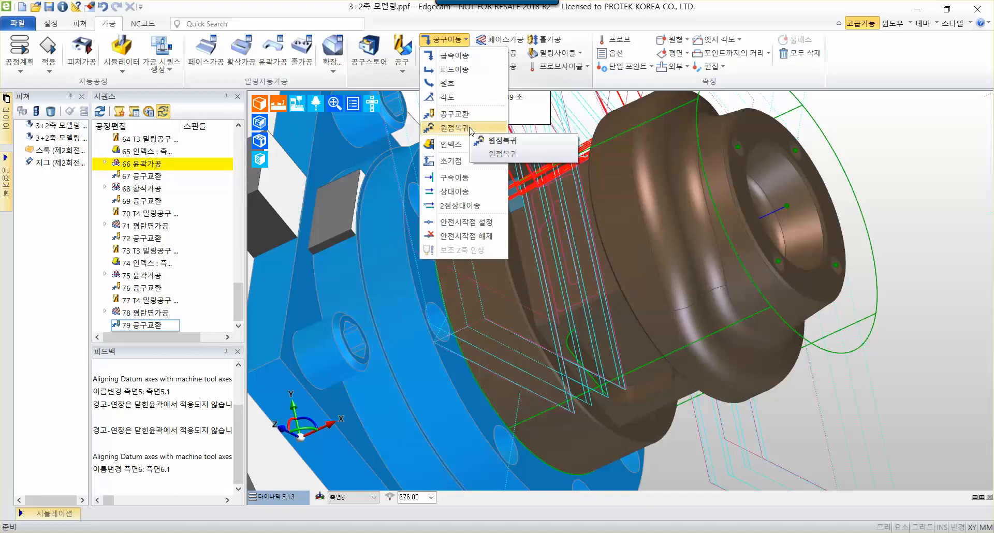
mouse_move(468, 99)
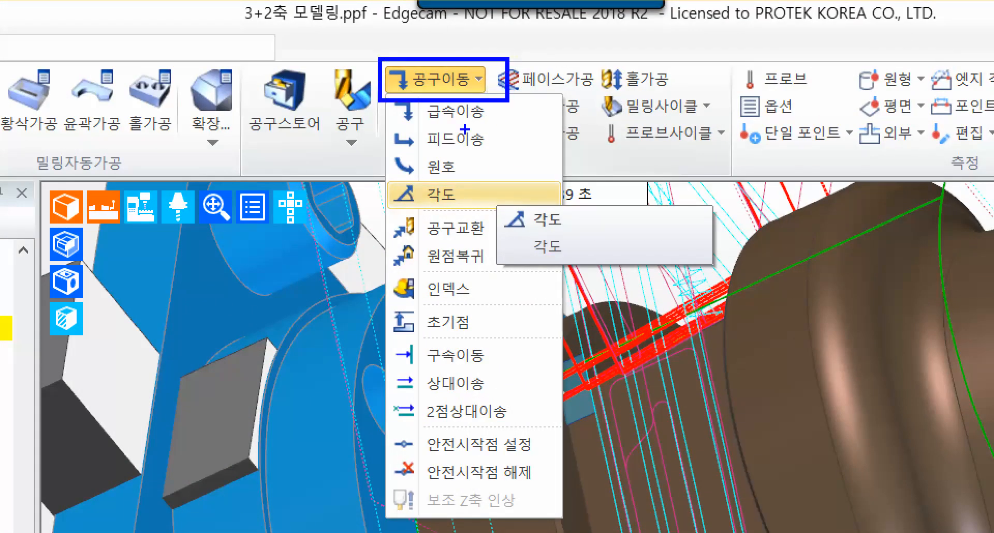
mouse_move(720, 436)
mouse_down()
mouse_move(772, 386)
mouse_move(770, 400)
mouse_up()
drag(752, 387, 751, 398)
mouse_move(395, 191)
ctrl+mouse_down()
mouse_move(471, 216)
mouse_move(645, 201)
ctrl+mouse_up()
key(Escape)
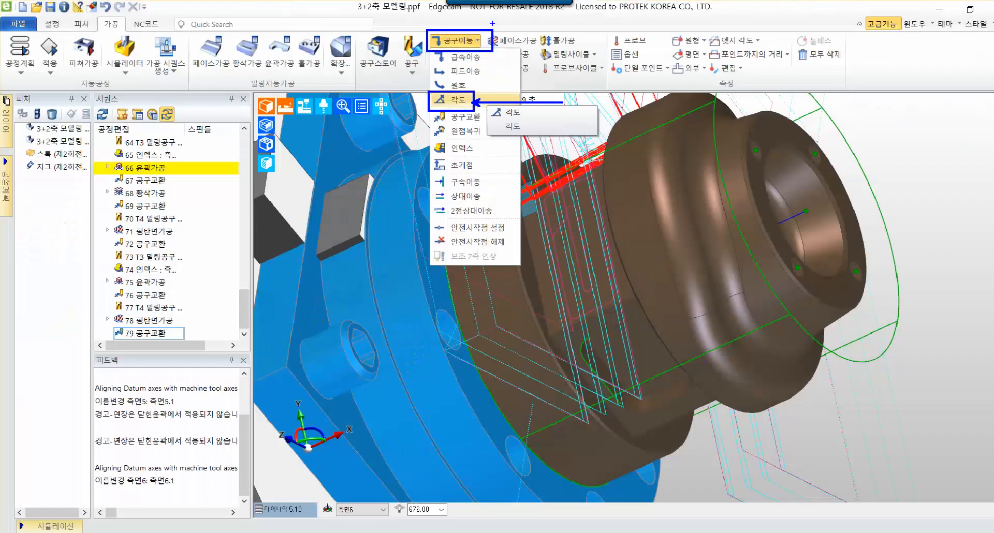
click(445, 43)
click(455, 100)
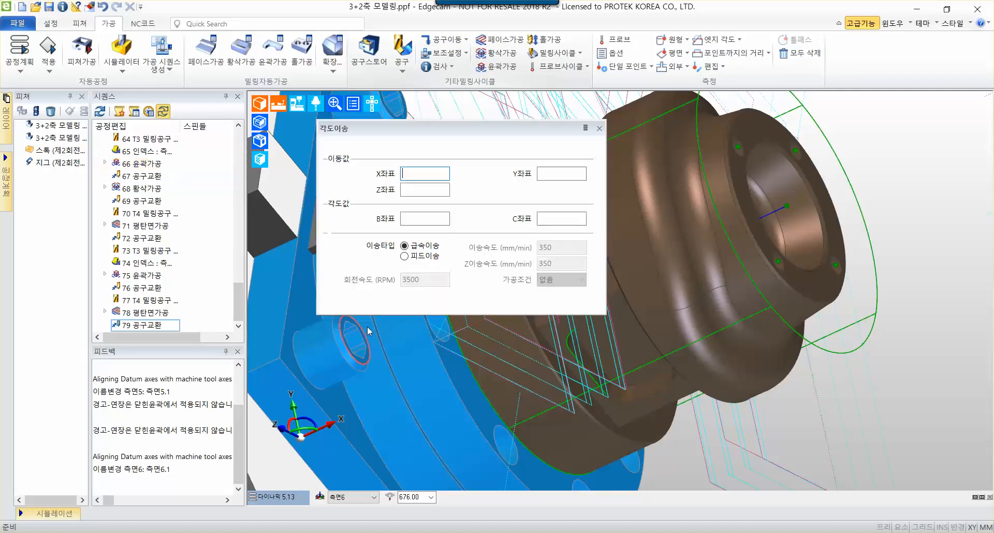
click(556, 219)
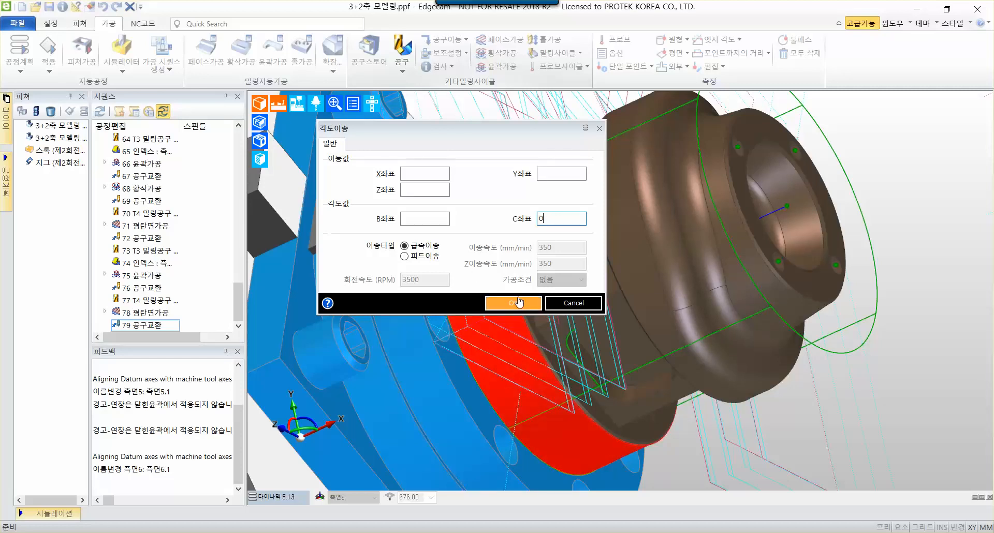
drag(554, 220, 519, 224)
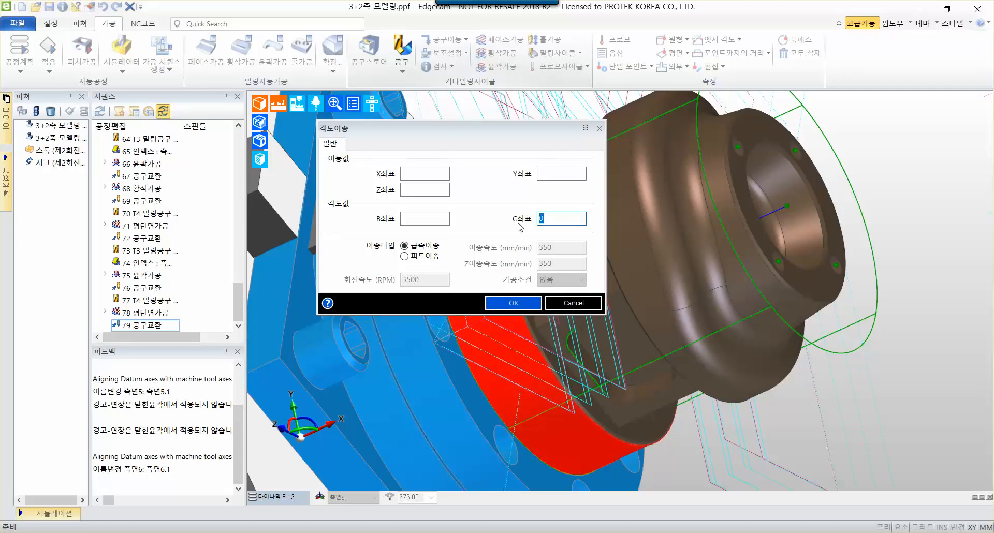
key(ctrl+1)
ctrl+drag(417, 228, 515, 270)
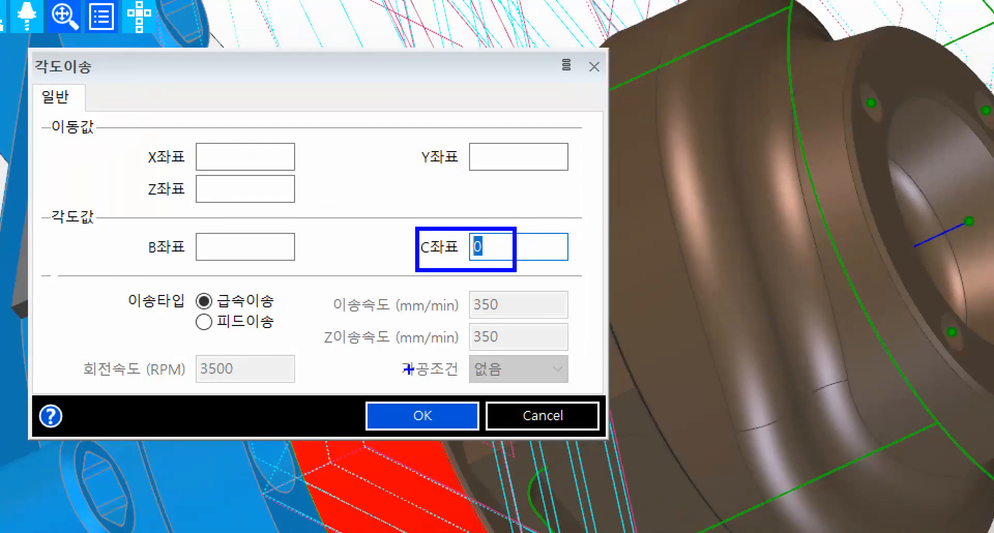
ctrl+drag(356, 391, 500, 445)
ctrl+shift+drag(476, 410, 663, 213)
key(Escape)
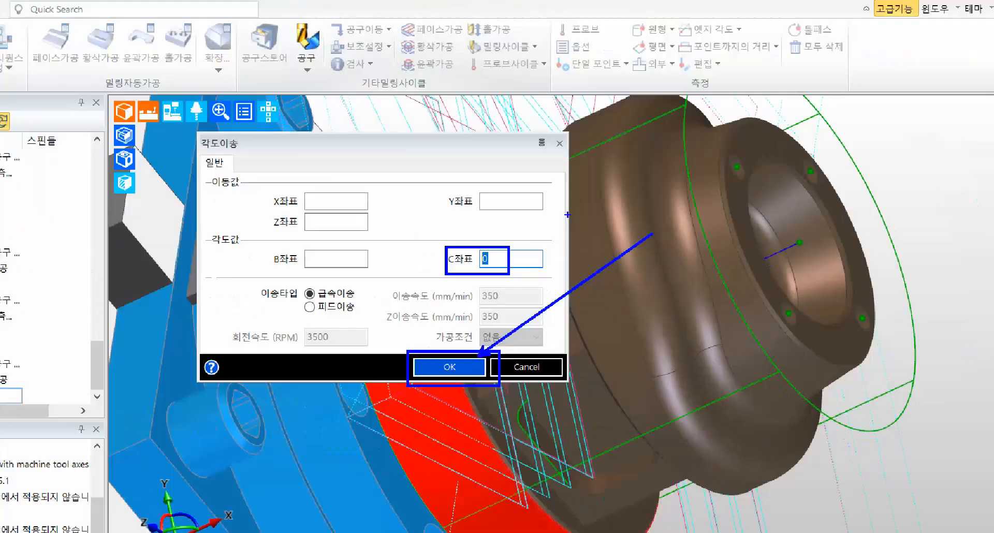
click(517, 303)
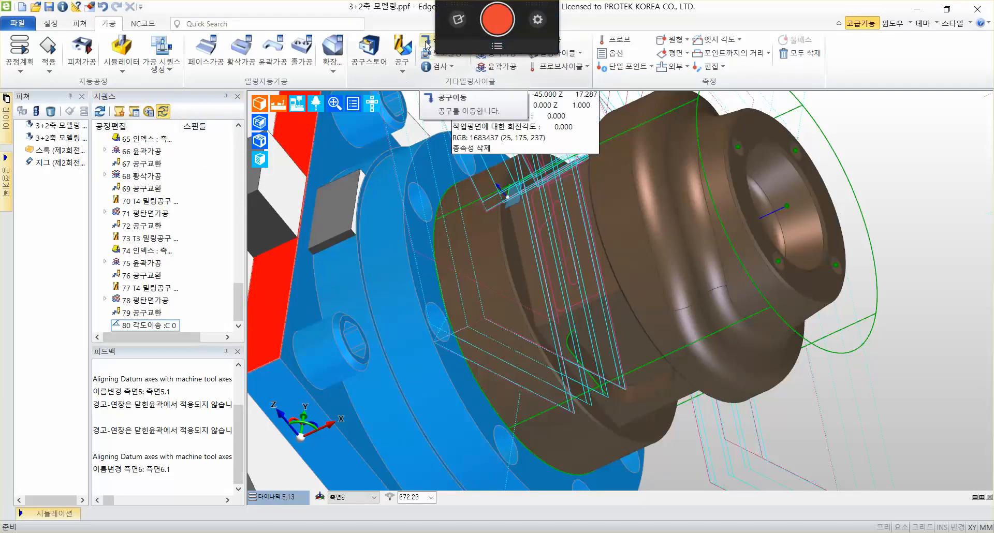
Add an index move to the 평면도 plane after the angular move and save the file
click(444, 39)
mouse_move(454, 150)
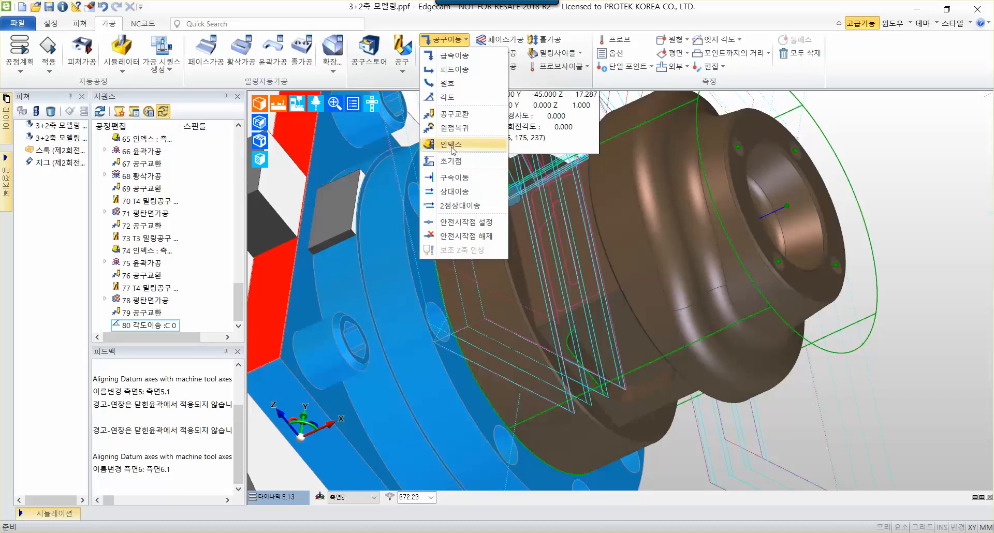
click(452, 148)
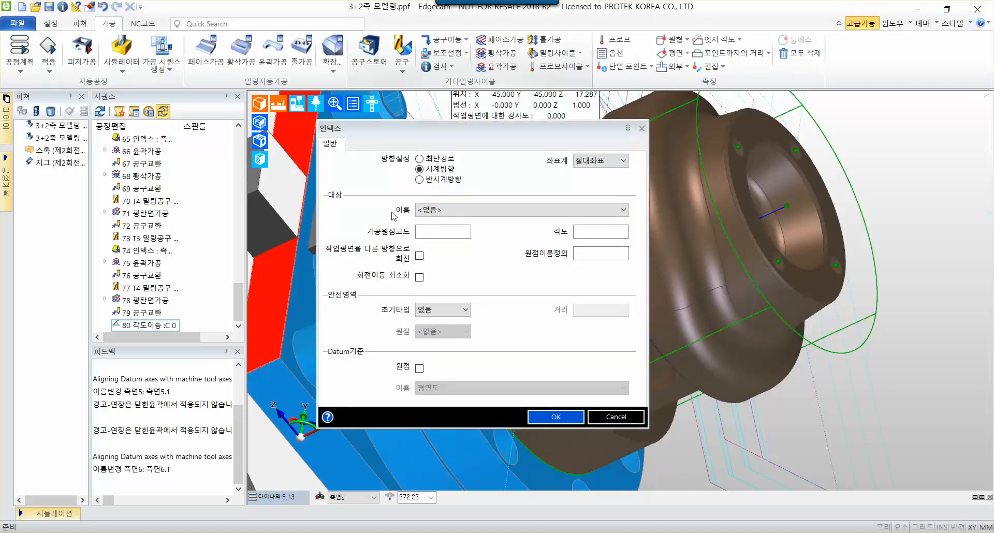
click(532, 211)
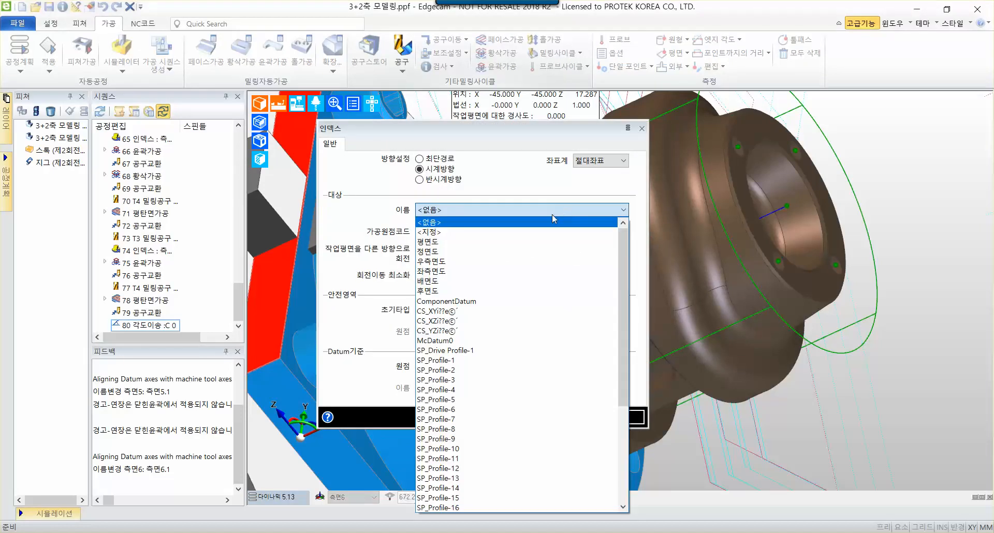
click(484, 241)
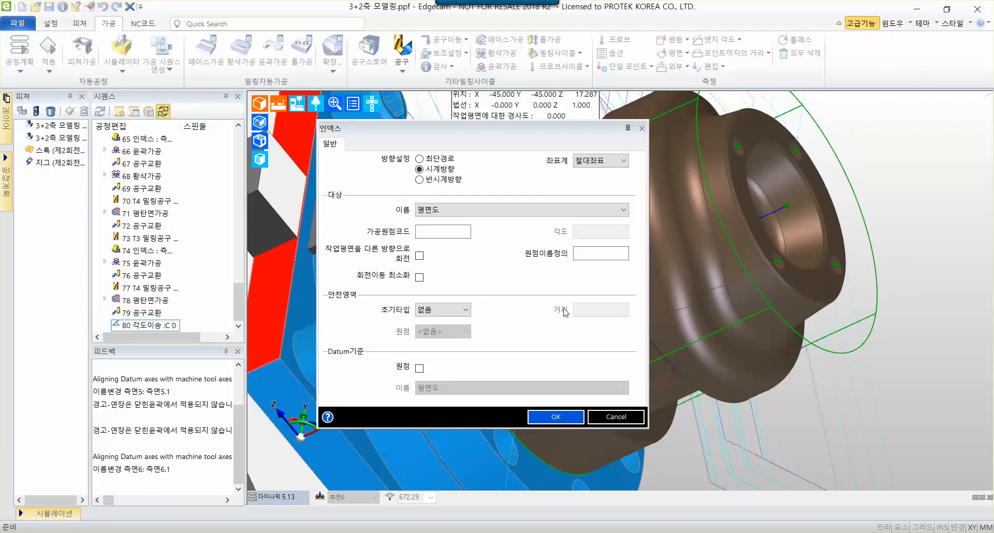
click(556, 417)
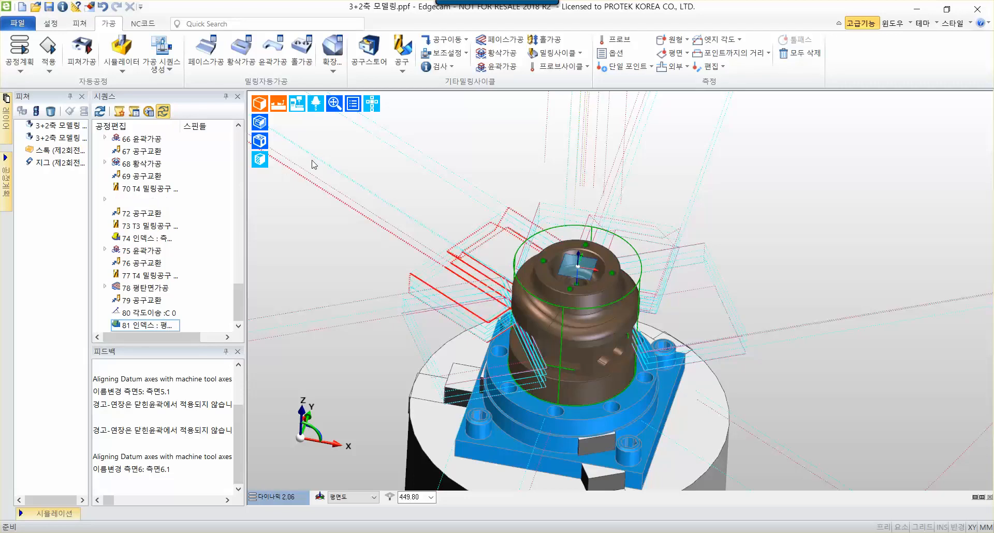
key(ctrl+s)
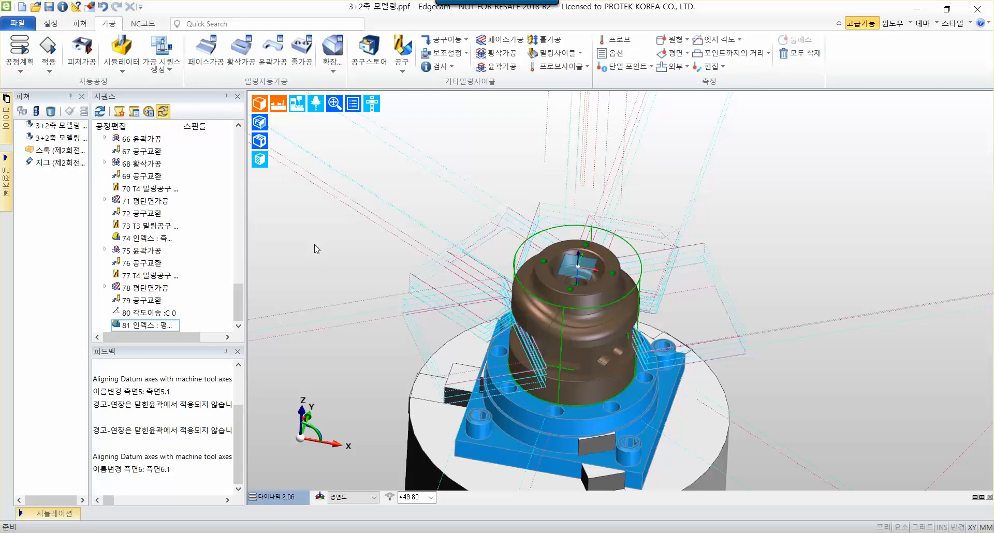
Begin defining a new ball endmill (볼엔드밀) after the index to 평면도
middle_drag(580, 228, 559, 206)
scroll(535, 263, up, 3)
middle_drag(535, 261, 663, 291)
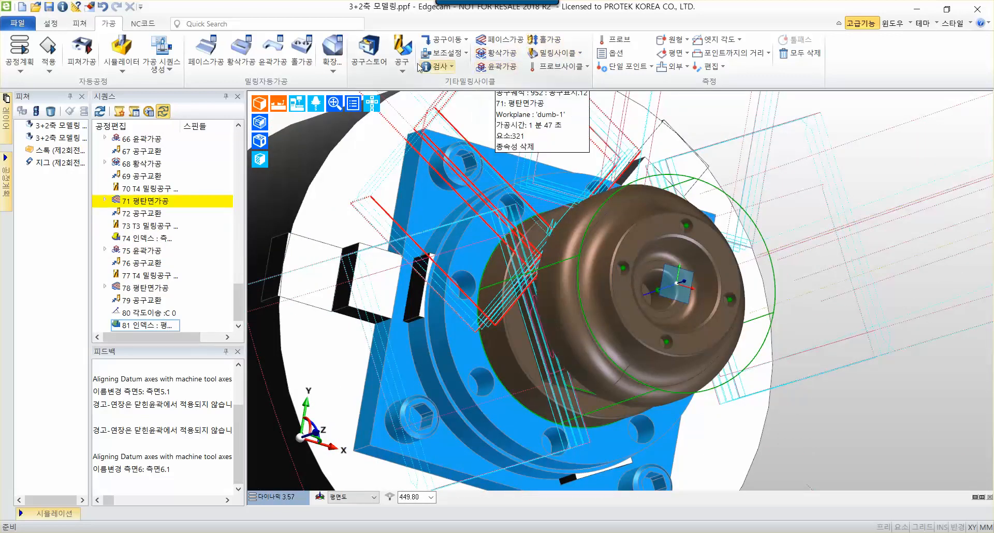
click(400, 65)
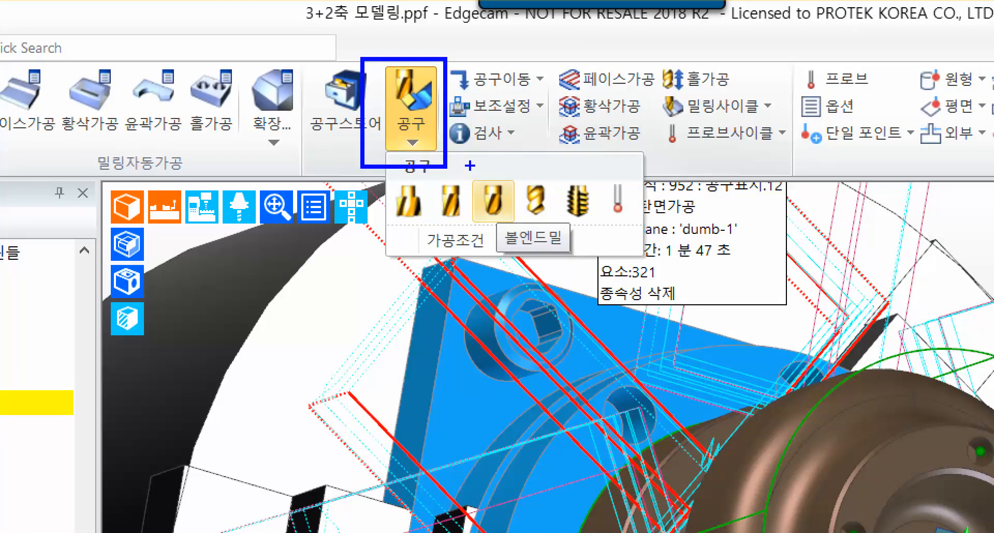
ctrl+drag(467, 164, 611, 420)
key(Escape)
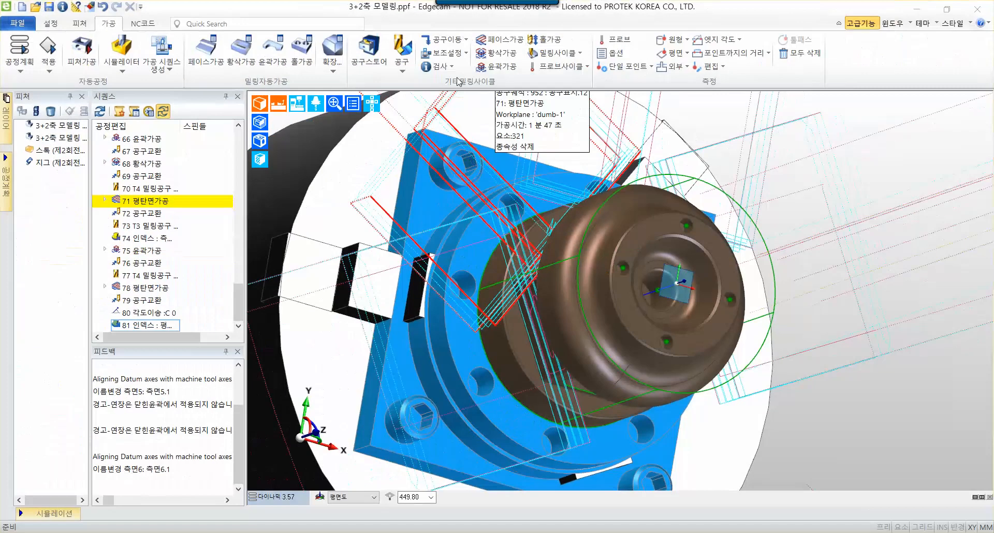
click(402, 61)
click(444, 101)
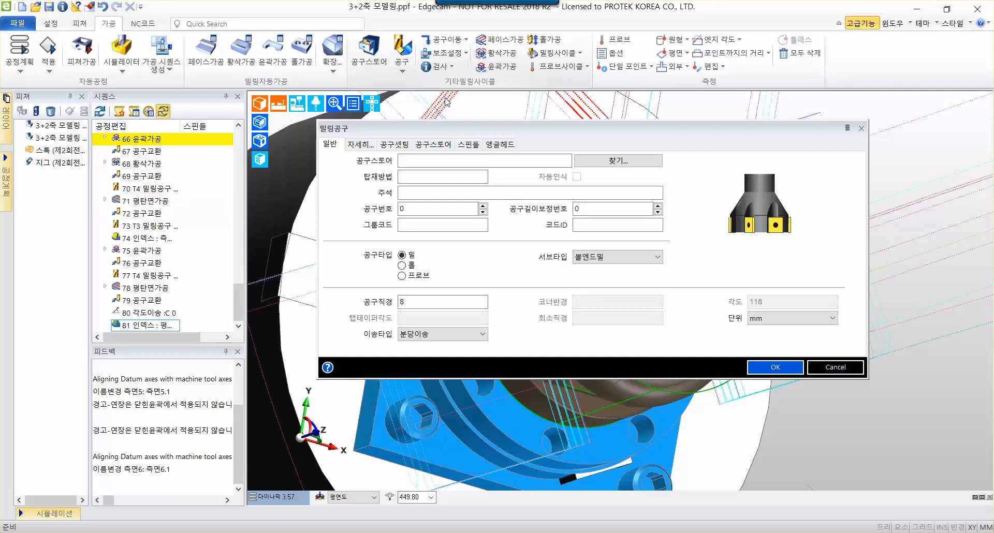
Set the ball endmill's tool number to 5 and its diameter to 6 mm
double_click(438, 208)
text(5)
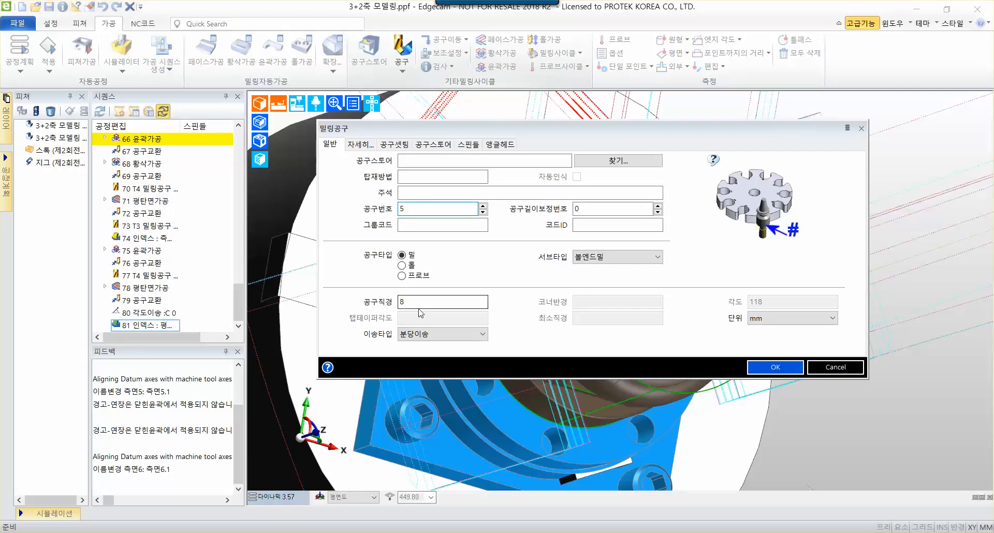
double_click(421, 302)
text(6)
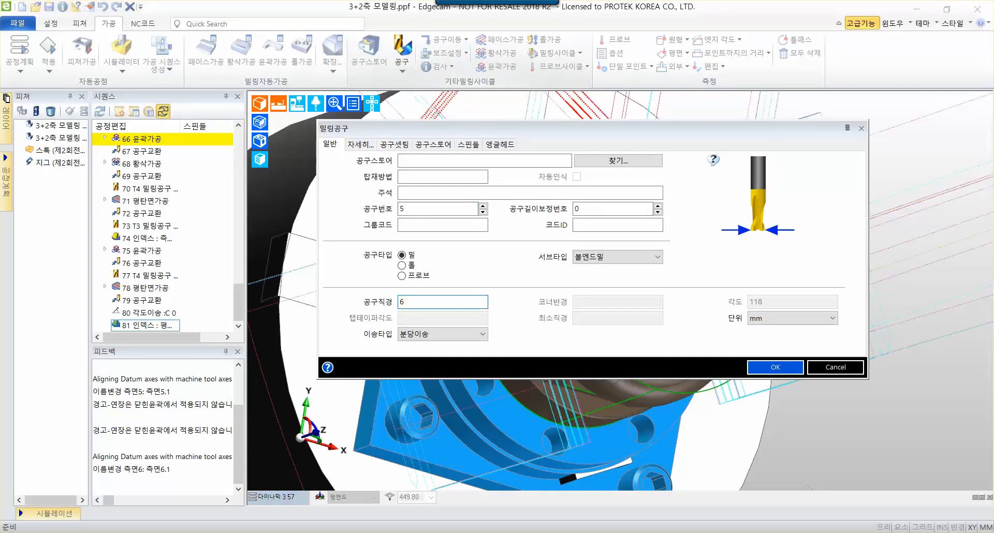
key(ctrl+1)
click(481, 257)
shift+drag(308, 212, 468, 211)
shift+drag(307, 399, 438, 399)
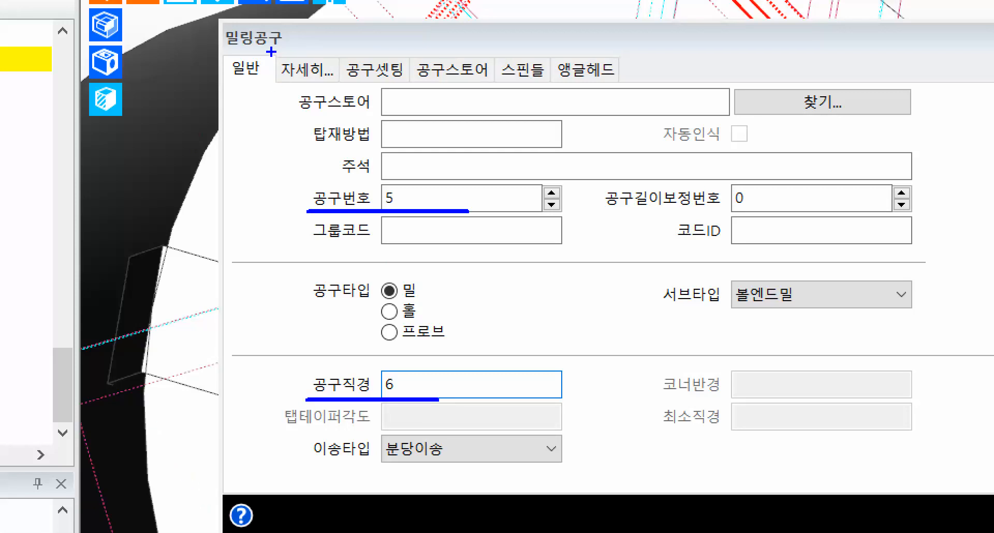
ctrl+drag(271, 51, 351, 89)
ctrl+shift+drag(284, 96, 241, 188)
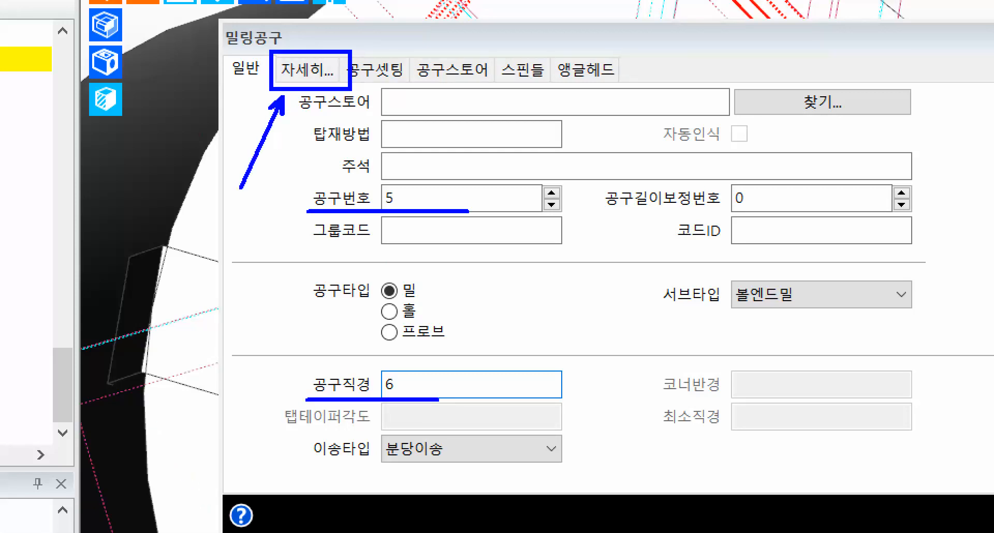
key(Escape)
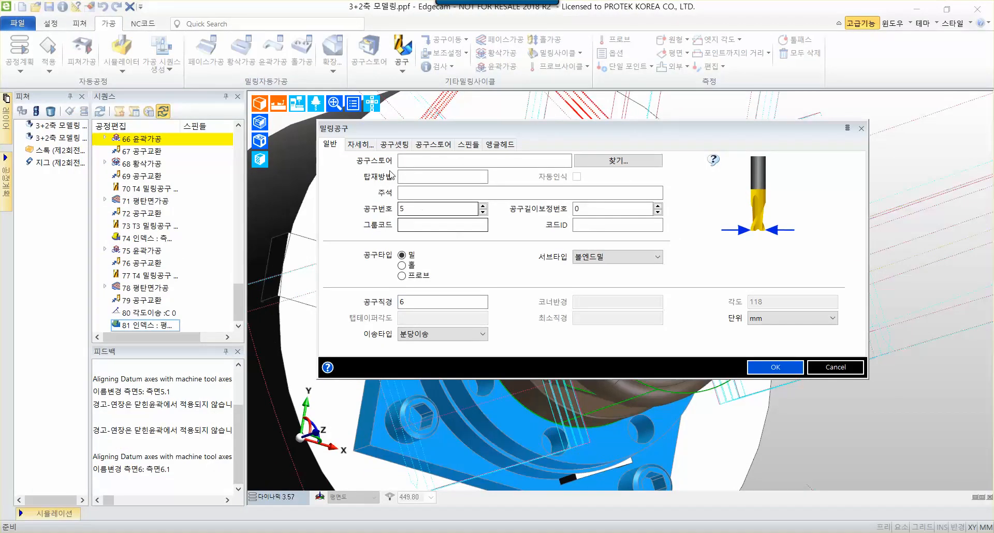
Set the ball endmill's flute length (날장) to 50 and its display color to Violet Red
click(362, 145)
click(436, 163)
text(50)
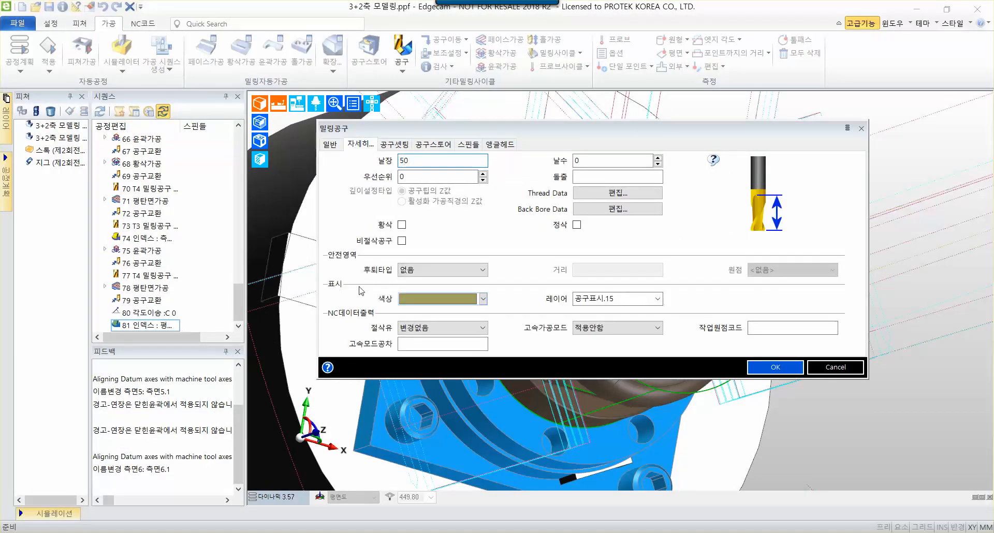
click(458, 298)
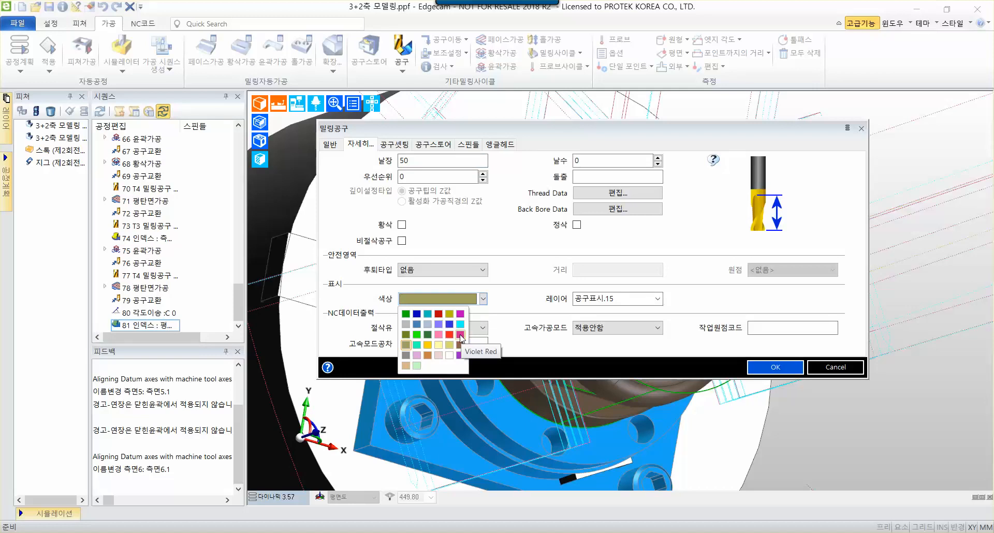
click(459, 334)
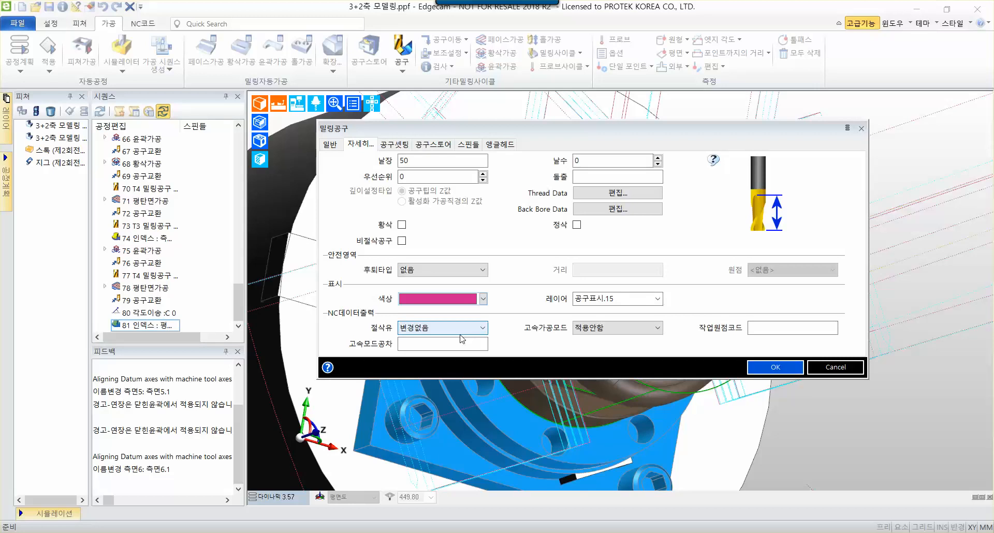
Set the ball endmill's Z gauge (Z측정) and shank length (길이) to 50 and finish defining the tool
click(395, 144)
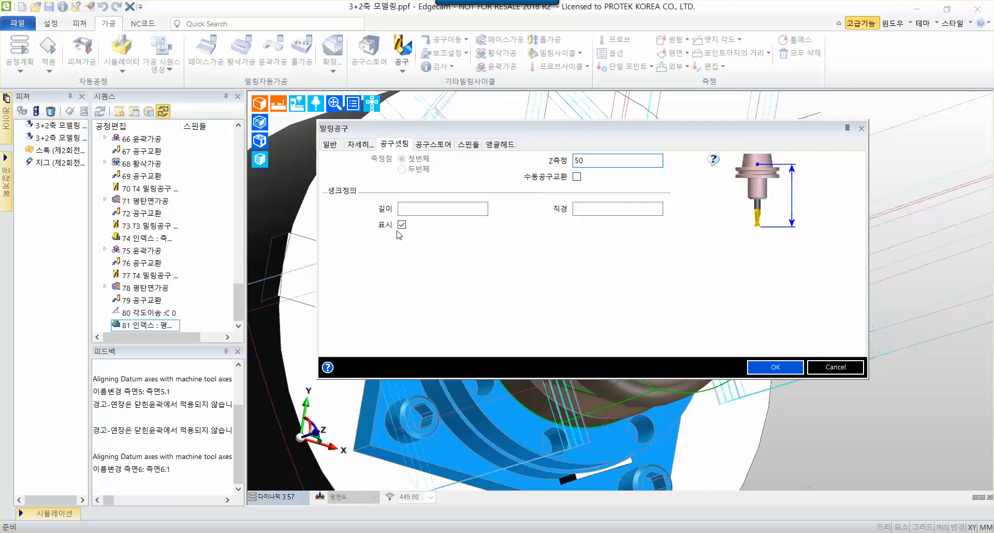
click(402, 209)
text(50)
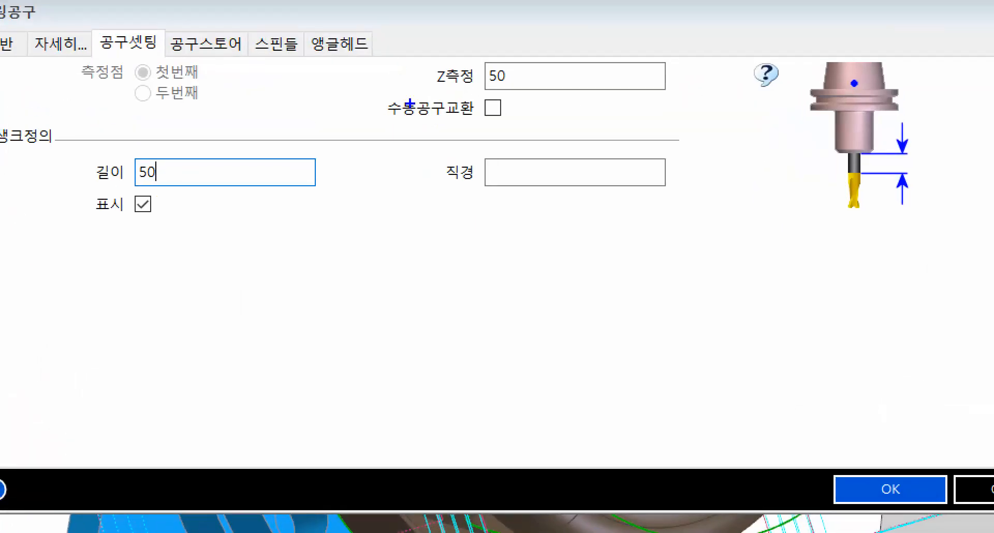
drag(534, 175, 652, 160)
drag(110, 202, 315, 202)
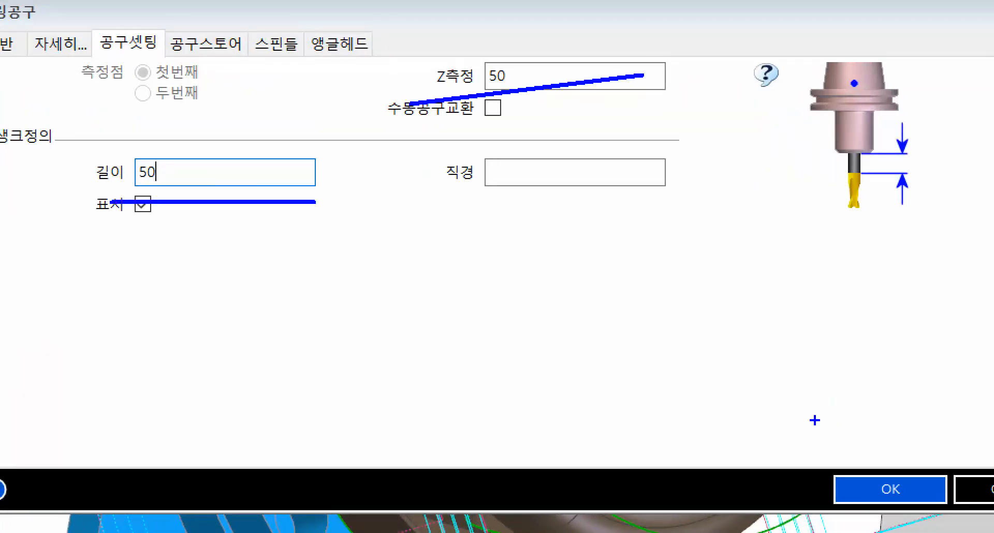
drag(806, 471, 963, 522)
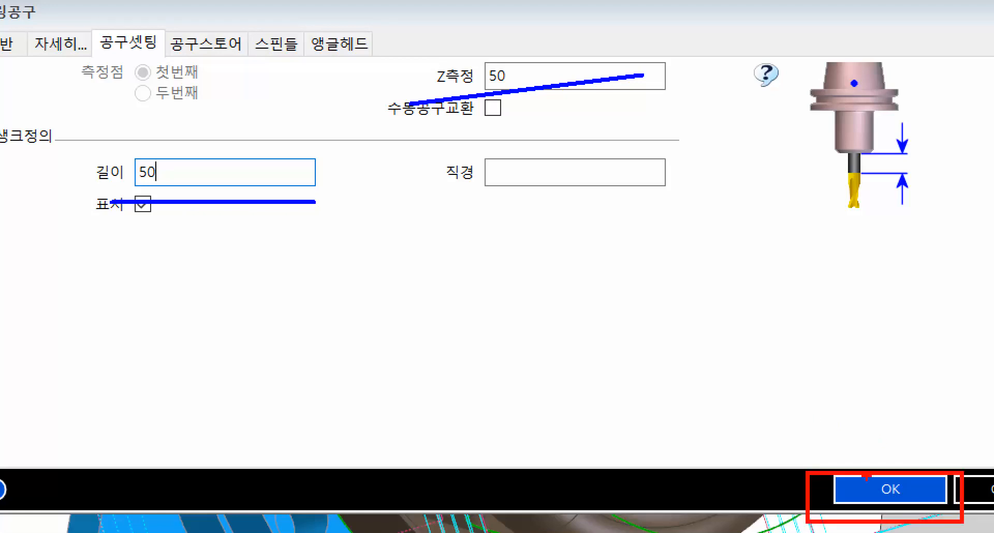
drag(837, 460, 579, 291)
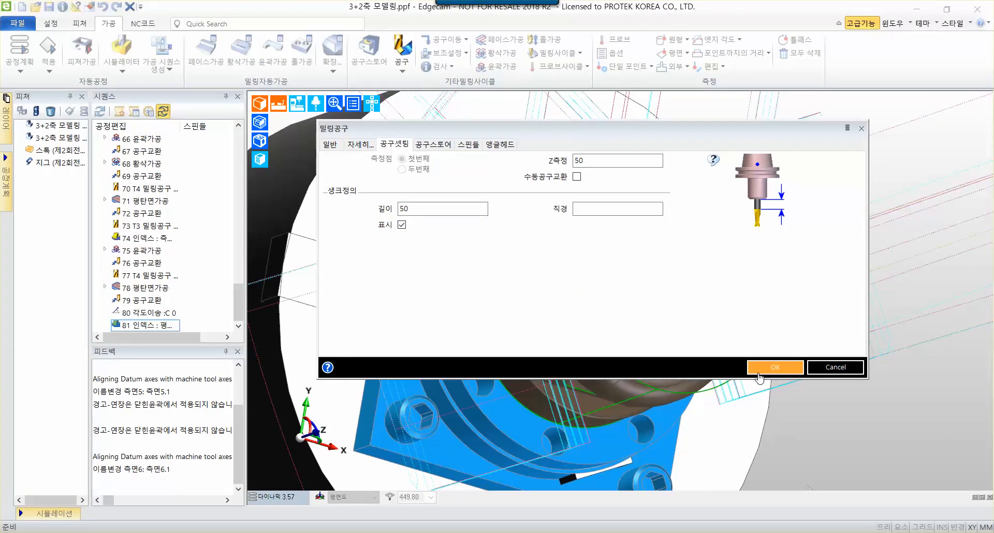
click(775, 367)
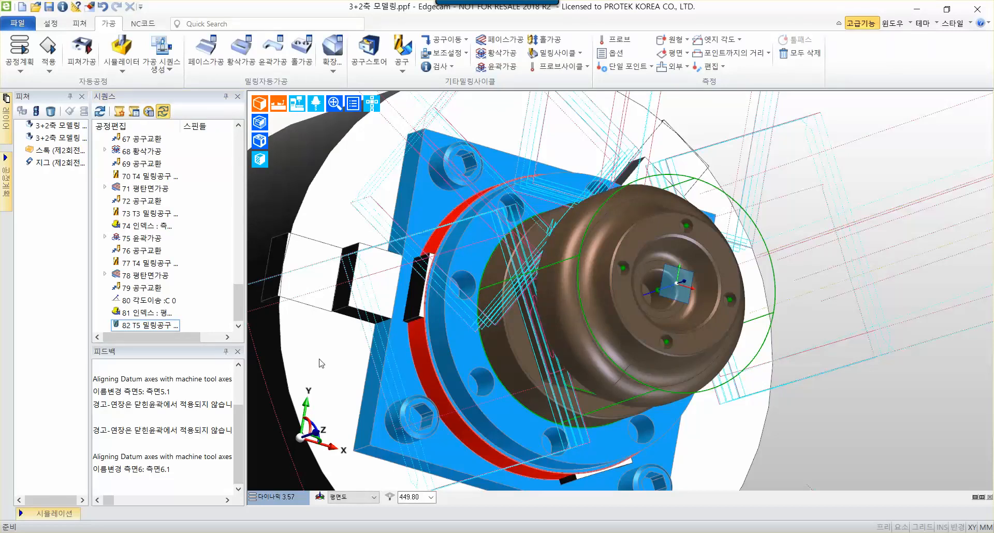
Hide the toolpaths of operations 68 황삭가공, 71 평탄면가공, 75 윤곽가공 and 78 평탄면가공
scroll(611, 297, down, 6)
middle_drag(760, 280, 608, 229)
scroll(491, 318, up, 3)
scroll(351, 270, up, 4)
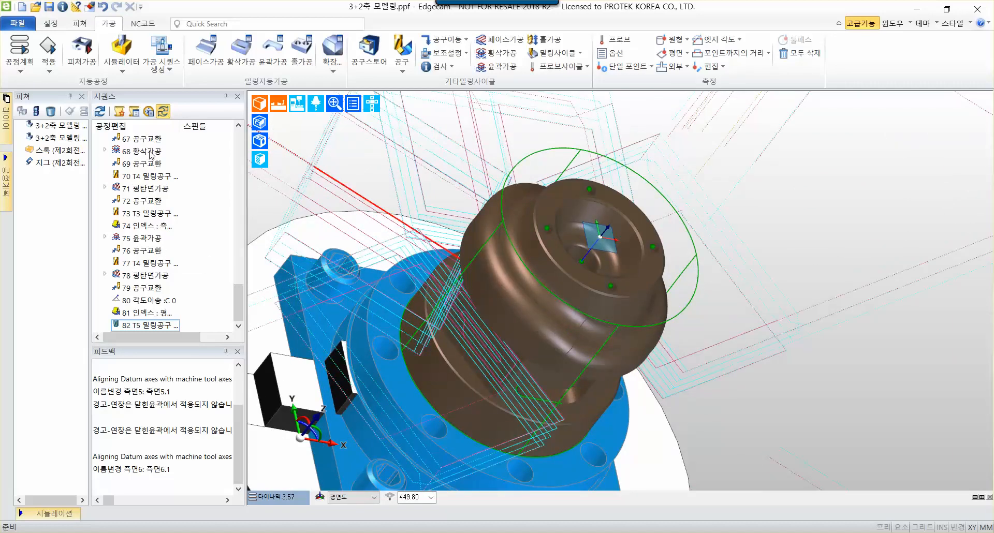
ctrl+click(149, 151)
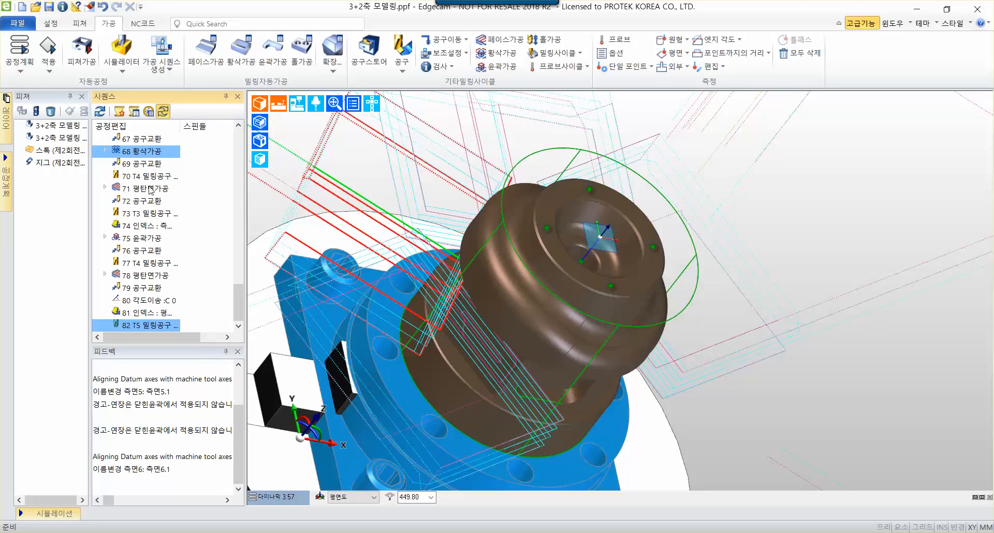
click(152, 237)
click(155, 152)
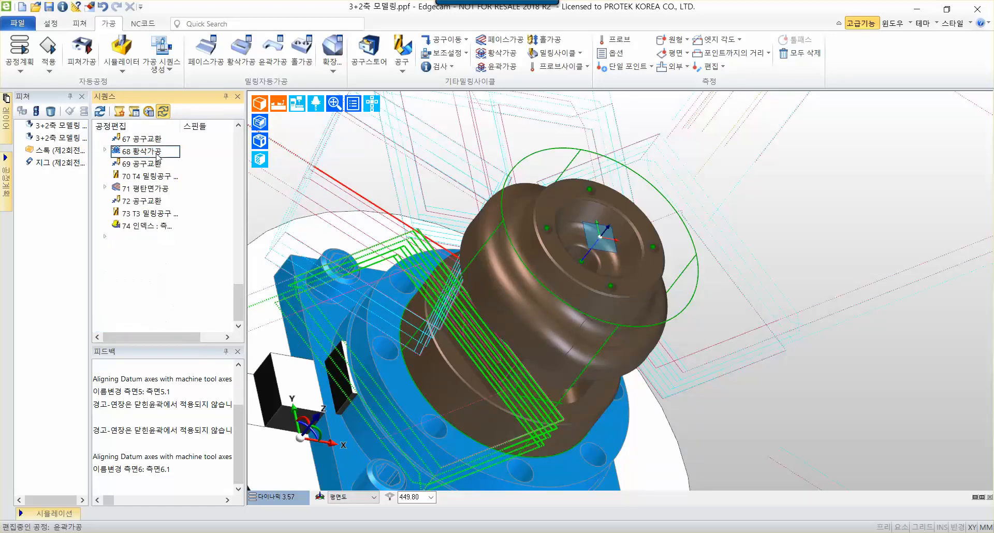
ctrl+click(152, 191)
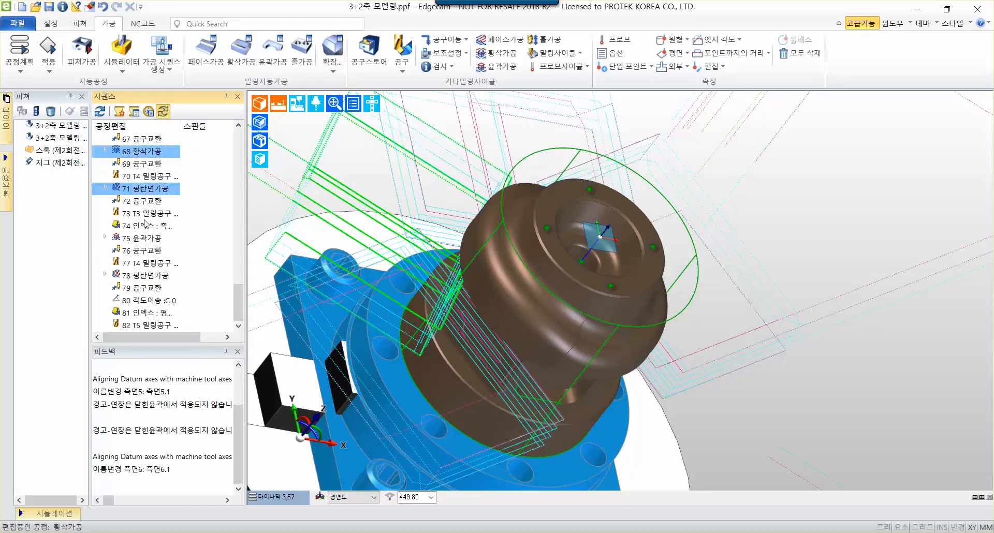
ctrl+click(146, 239)
ctrl+click(150, 276)
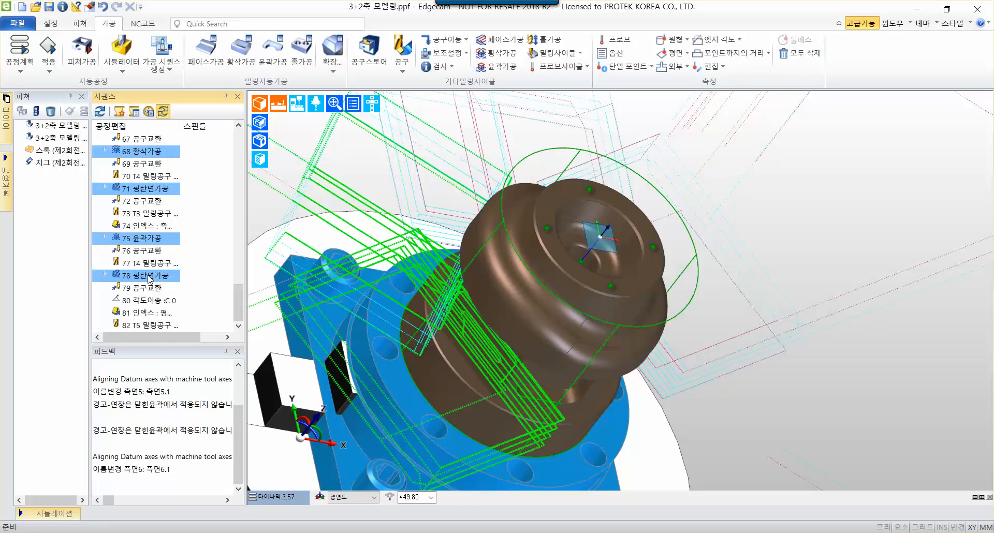
right_click(158, 278)
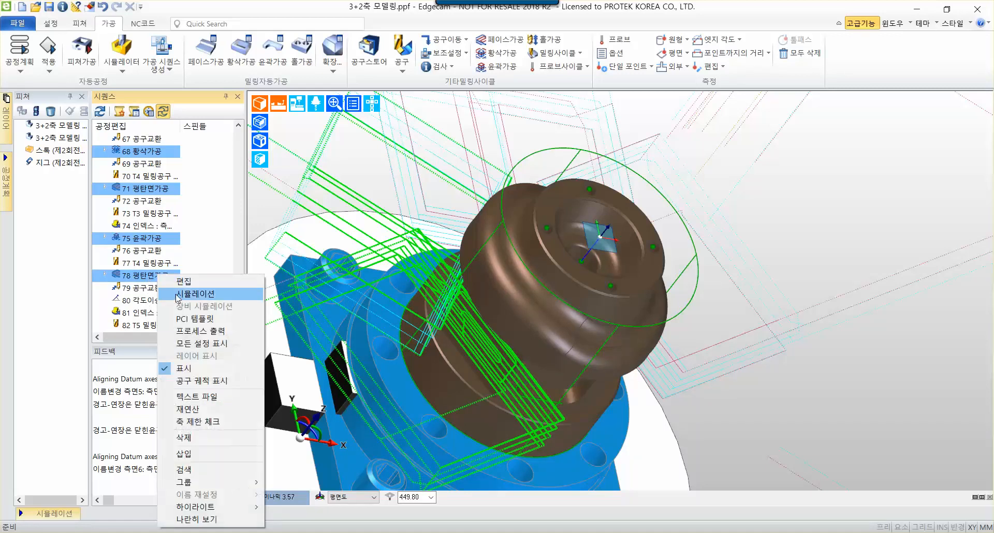
click(184, 370)
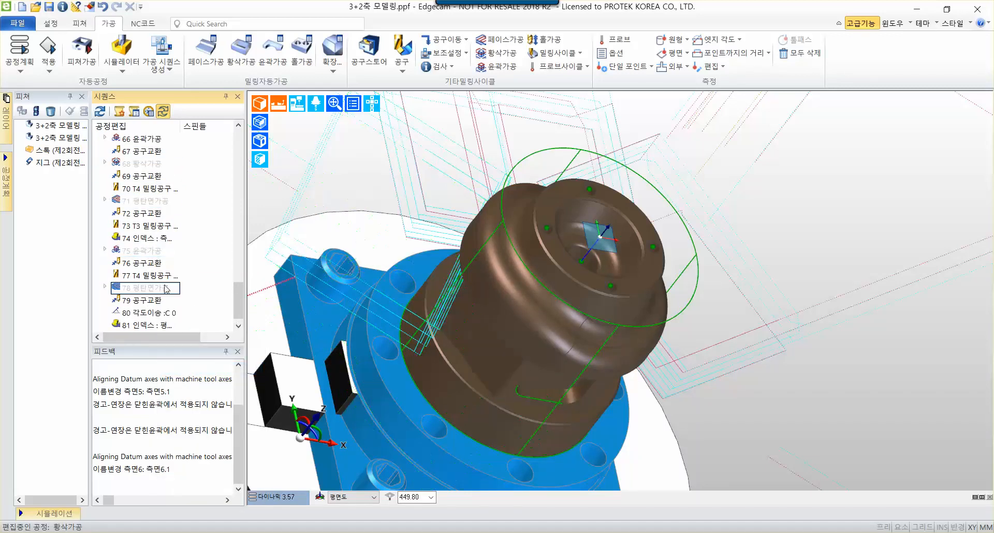
Hide the toolpaths of operations 62 평탄면가공 and 66 윤곽가공
scroll(167, 175, up, 2)
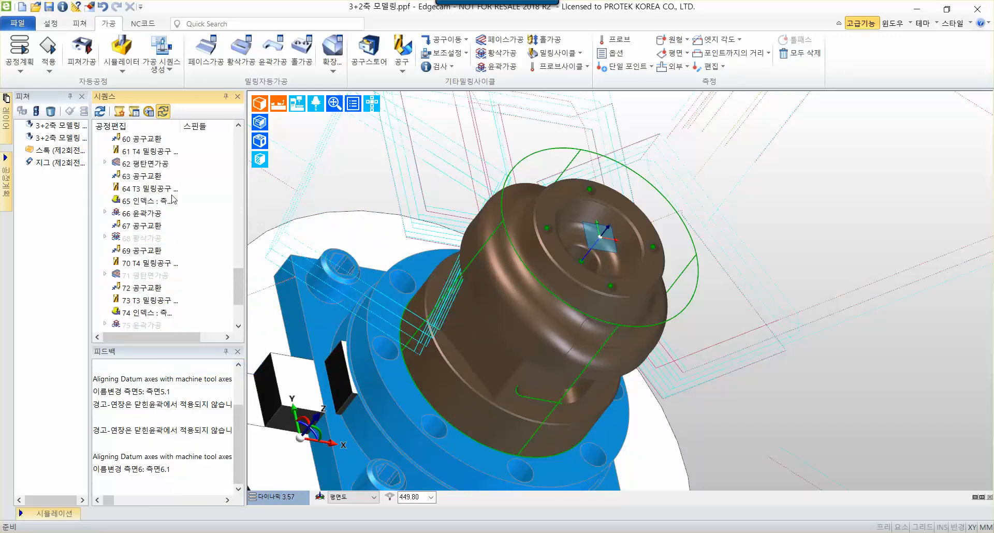
click(150, 218)
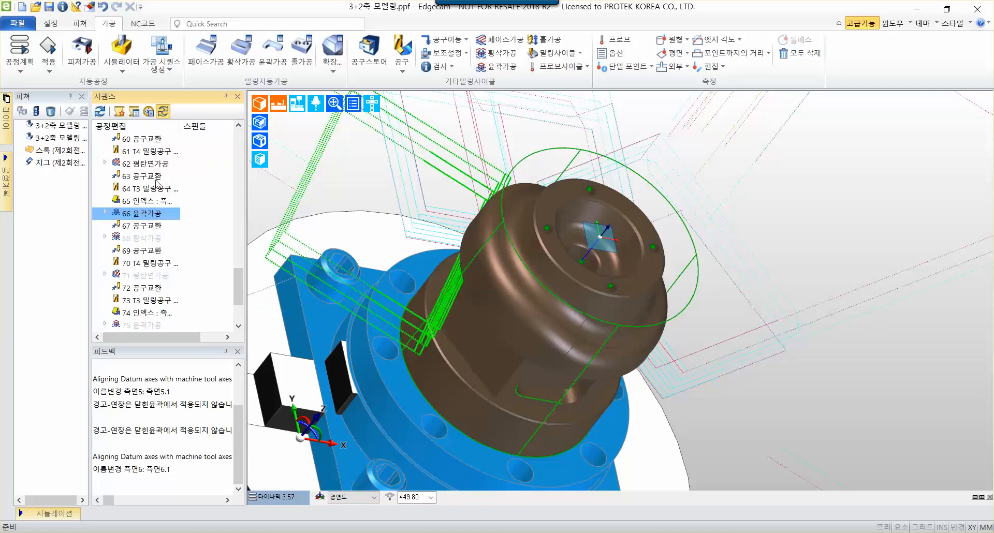
ctrl+click(157, 165)
right_click(158, 166)
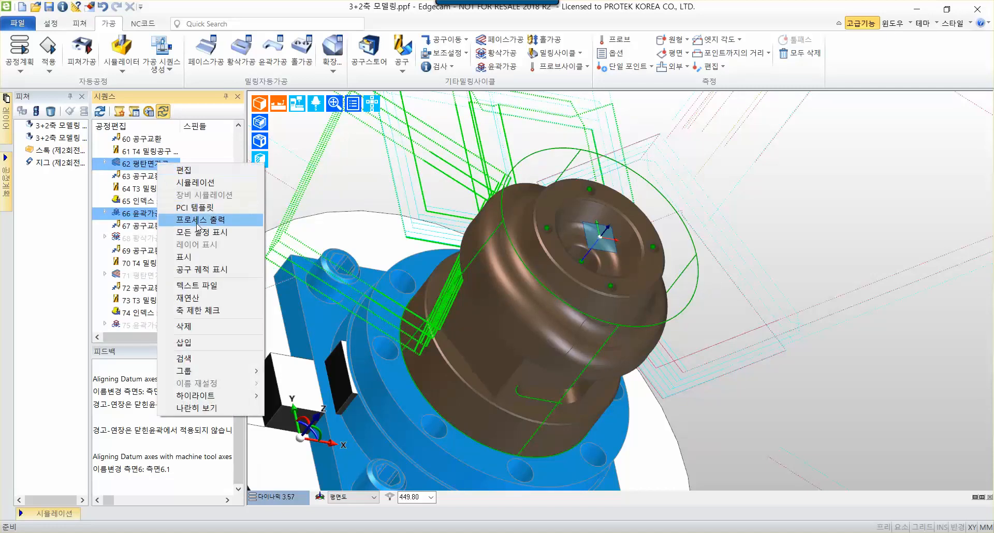
click(187, 256)
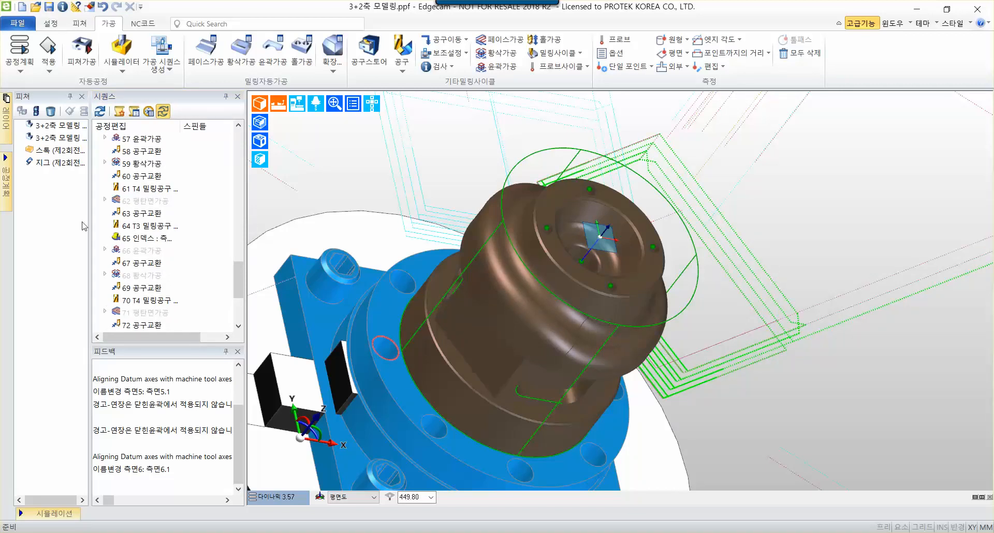
Hide the toolpaths of operations 50 윤곽가공, 53 평탄면가공, 57 윤곽가공 and 59 황삭가공
click(145, 140)
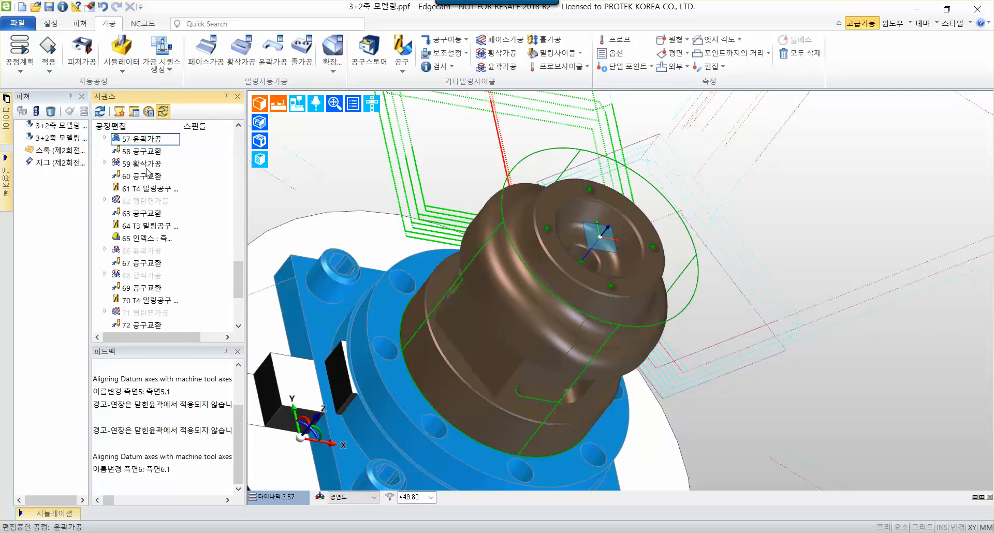
scroll(161, 204, up, 3)
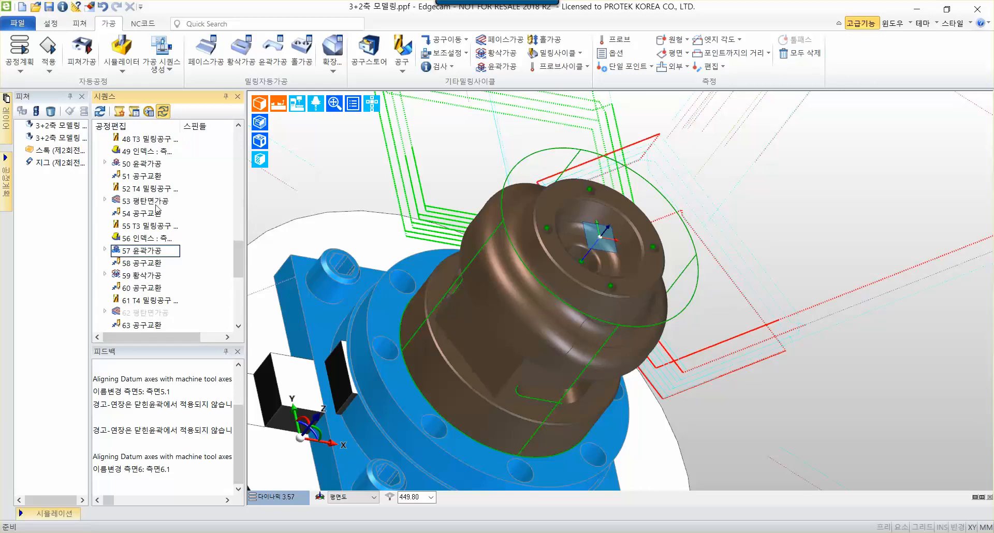
scroll(155, 204, up, 2)
scroll(153, 204, down, 1)
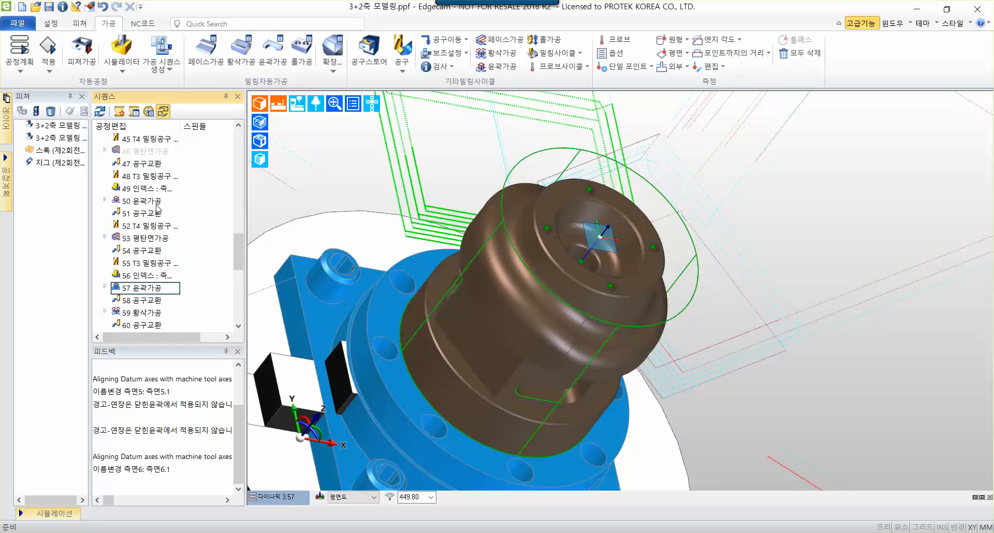
ctrl+click(149, 203)
ctrl+click(151, 239)
scroll(150, 244, down, 1)
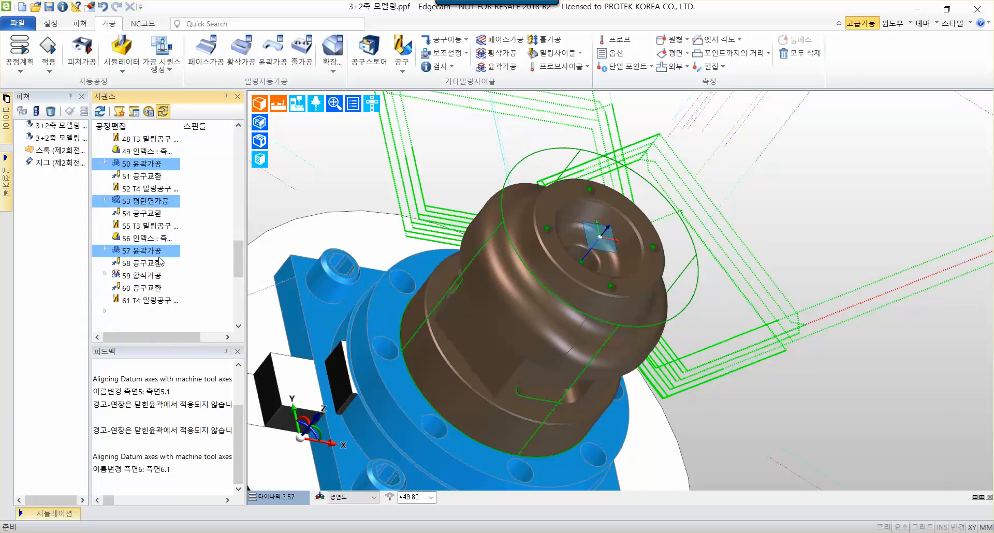
ctrl+click(150, 275)
right_click(150, 276)
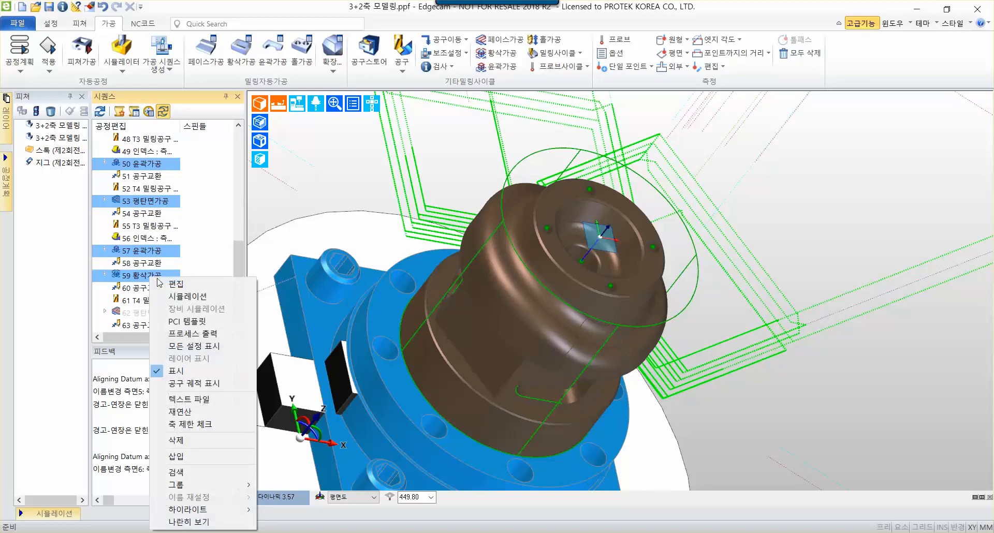
click(196, 371)
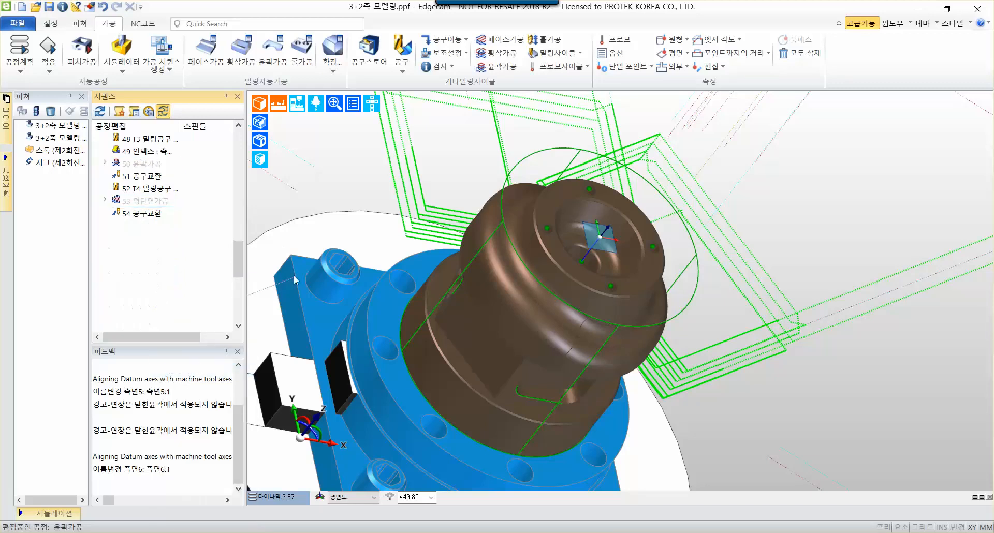
Start an advanced simultaneous 5-axis milling cycle (고급동시5축) with the ball endmill
scroll(743, 279, down, 3)
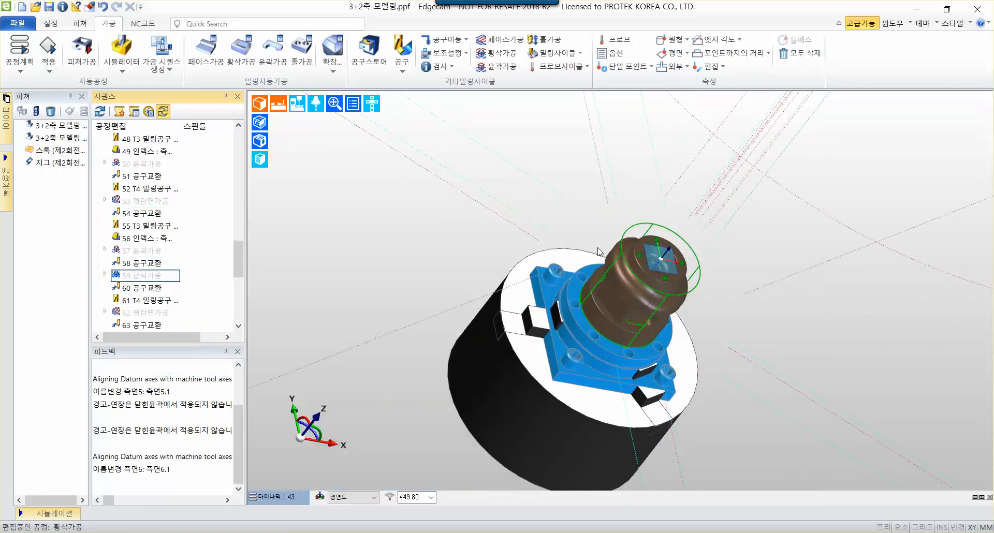
middle_drag(718, 203, 702, 183)
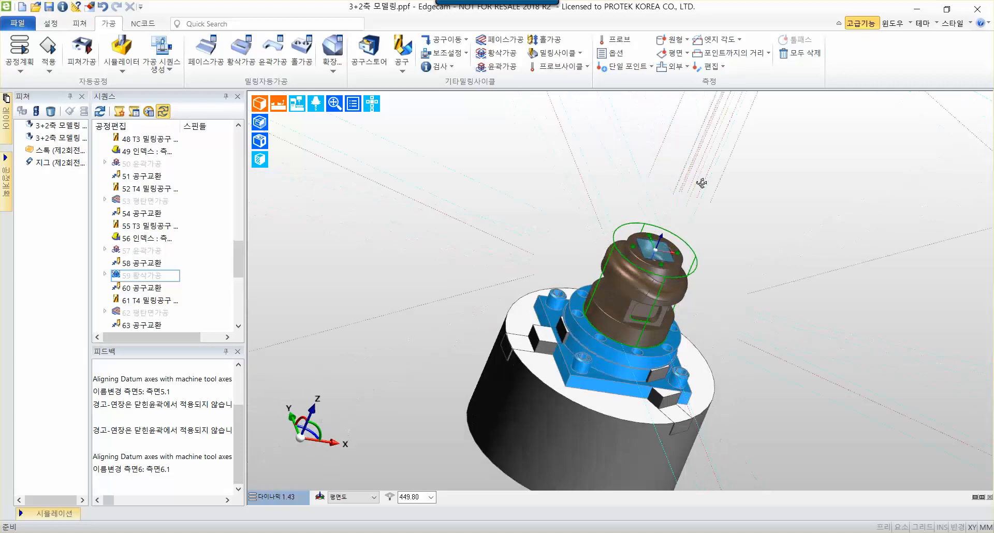
scroll(699, 207, up, 3)
scroll(682, 228, up, 3)
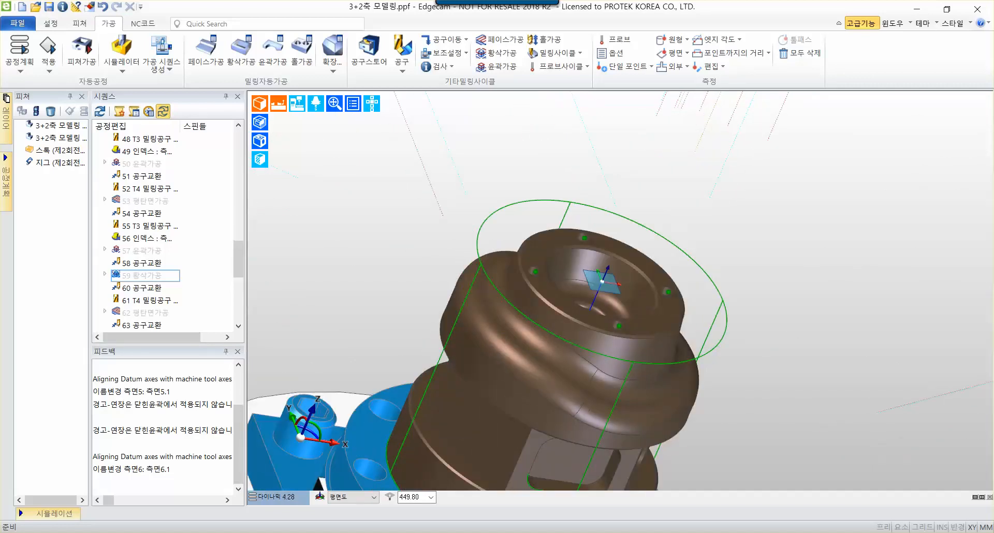
click(556, 58)
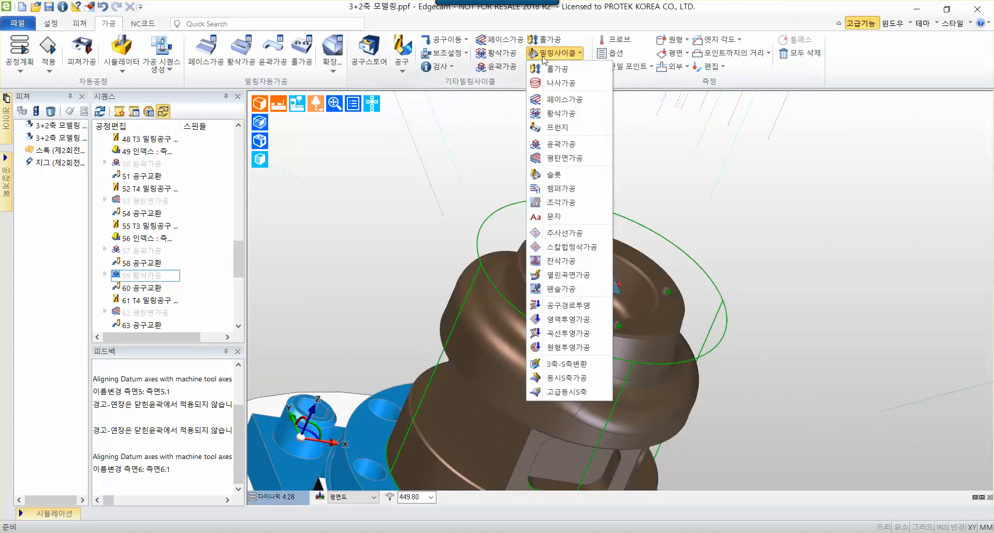
mouse_move(583, 393)
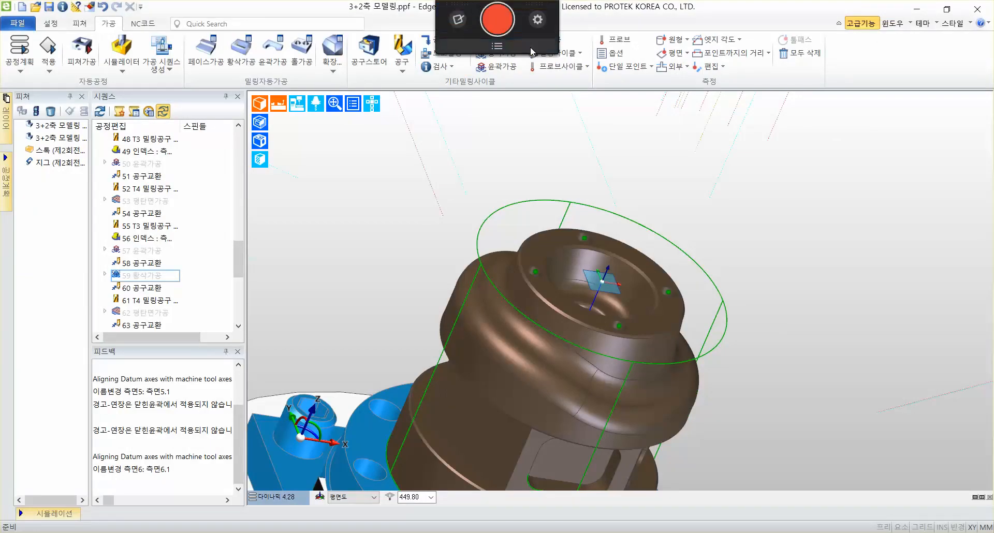
click(579, 54)
click(575, 394)
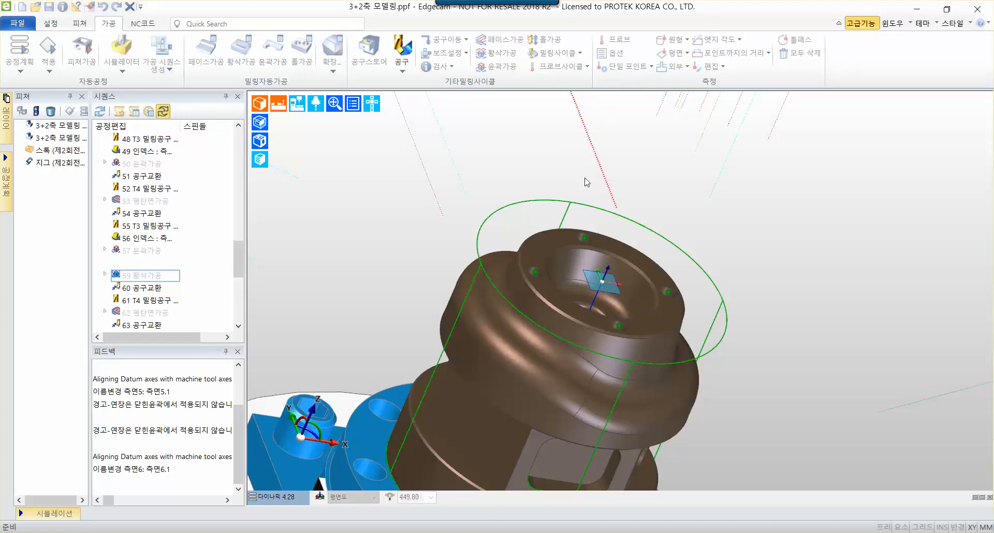
scroll(219, 218, down, 5)
scroll(219, 218, down, 2)
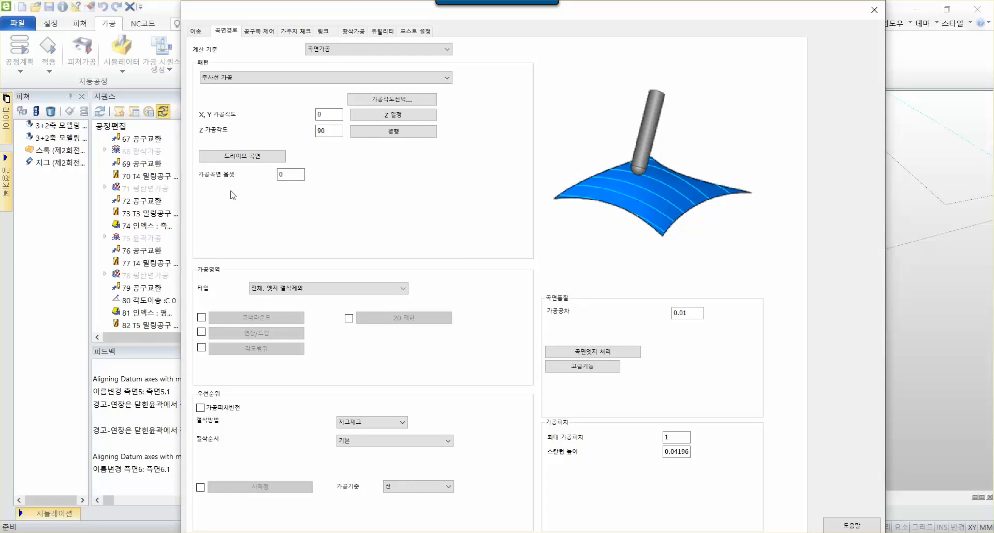
Keep the surface-based calculation (곡면가공) and 주사선 가공 pattern, and set the machining angle to constant Z (Z 일정)
click(379, 51)
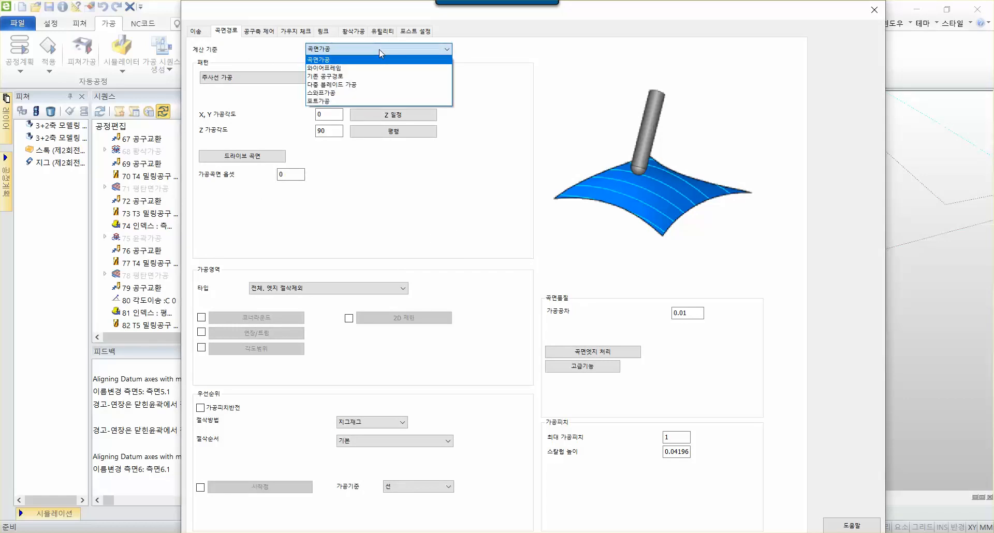
click(381, 51)
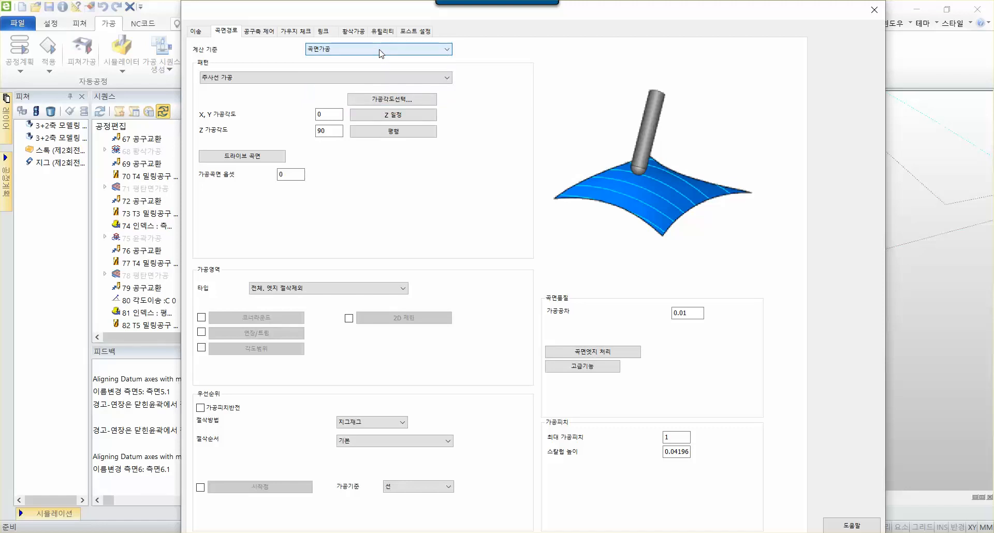
click(342, 77)
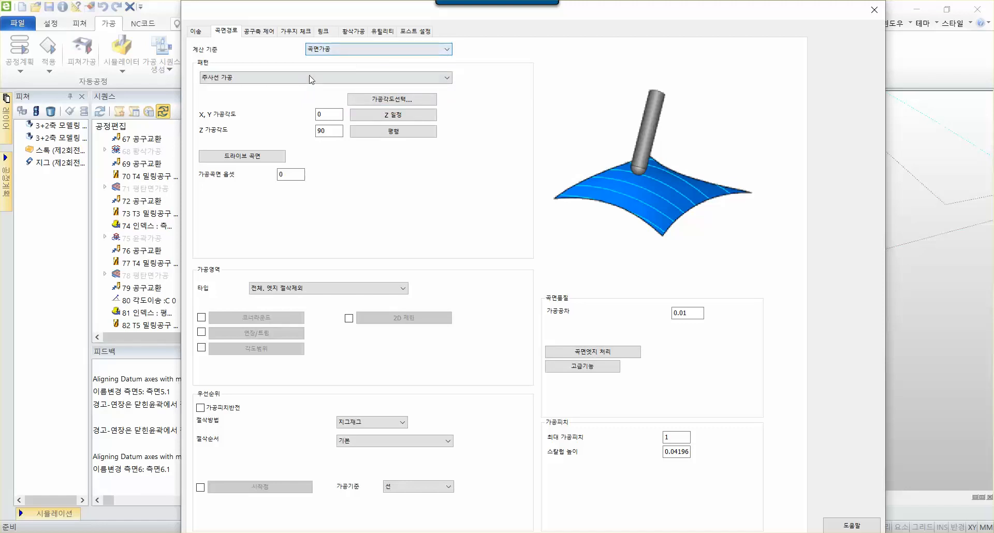
click(229, 88)
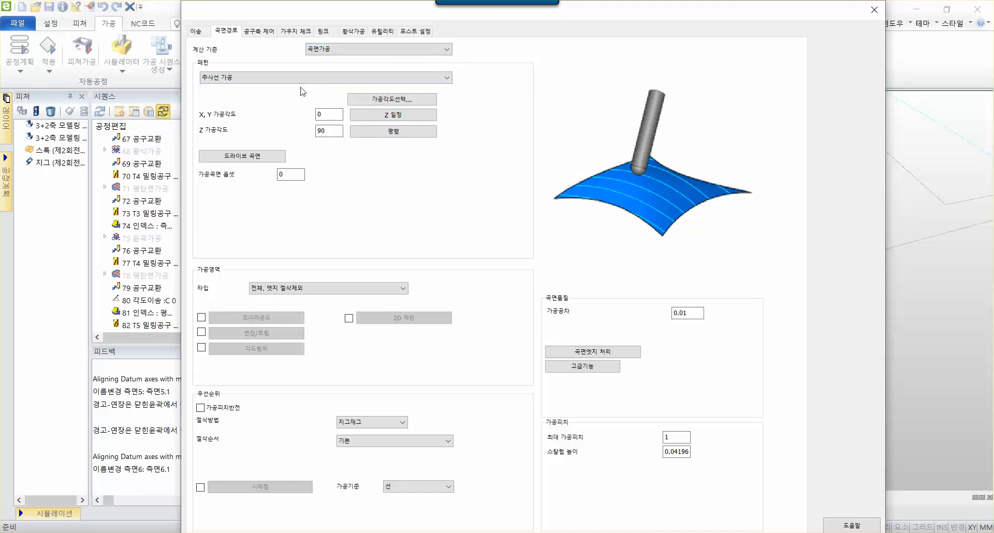
click(379, 119)
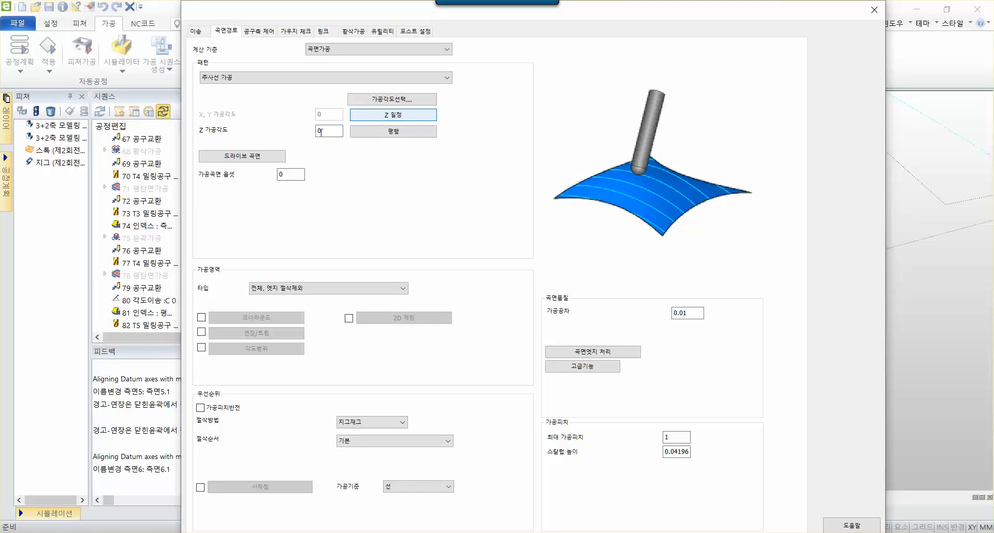
Set the cutting method (절삭방법) to 방사형 and the maximum machining pitch (최대 가공피치) to 0.2
click(383, 423)
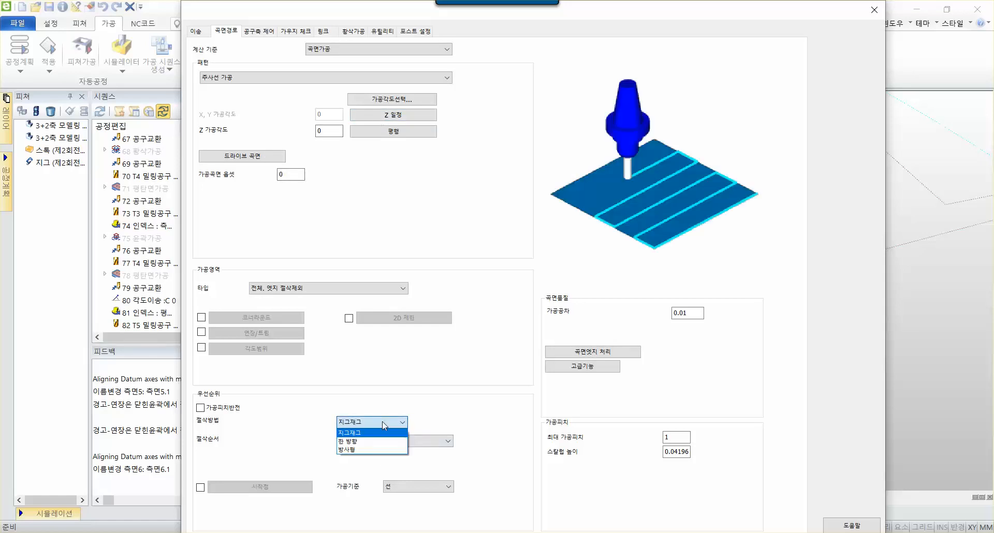
click(378, 450)
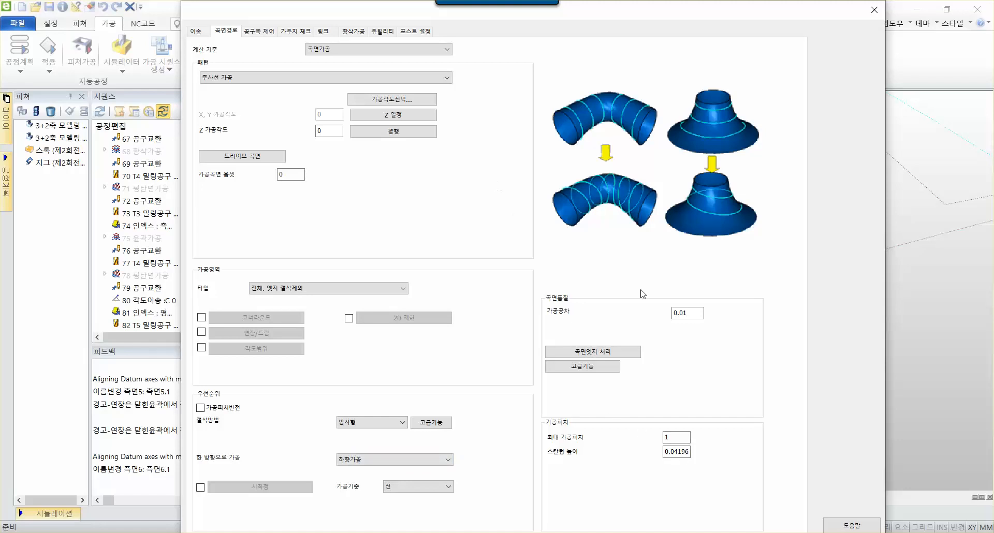
drag(680, 438, 640, 443)
text(0.2)
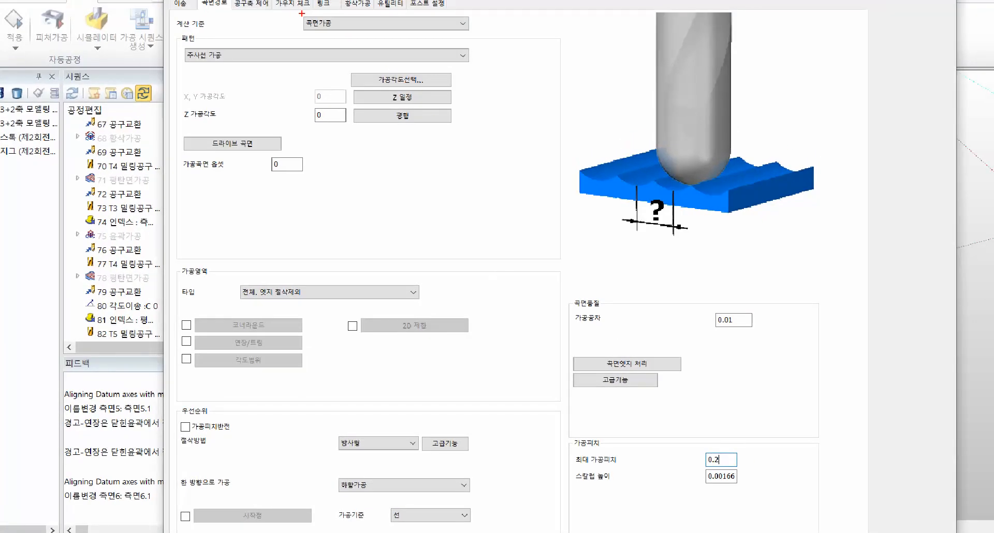
ctrl+drag(295, 13, 515, 37)
ctrl+drag(179, 47, 466, 63)
mouse_move(351, 86)
ctrl+mouse_down()
mouse_move(454, 108)
mouse_move(549, 71)
ctrl+mouse_up()
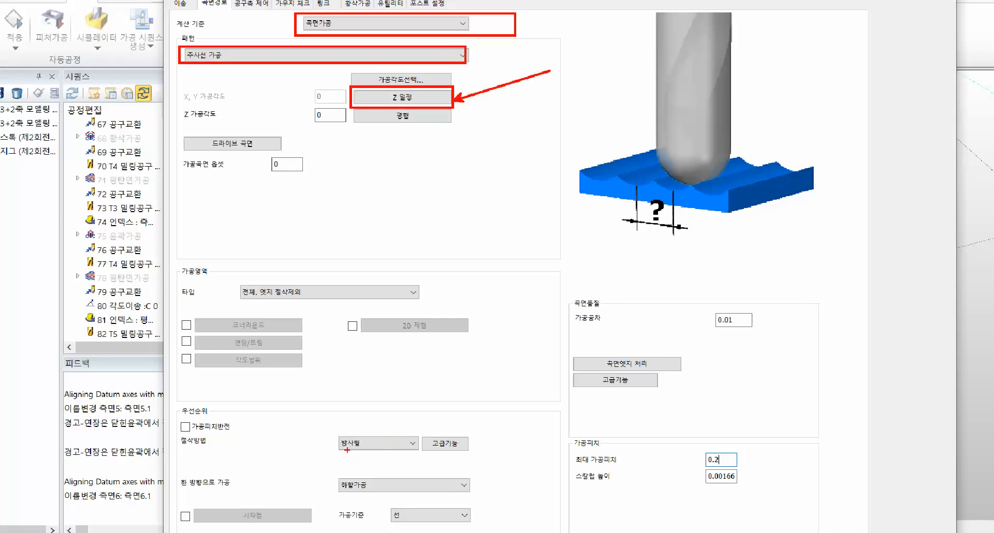
mouse_move(334, 430)
ctrl+mouse_down()
mouse_move(438, 447)
mouse_move(424, 455)
ctrl+mouse_up()
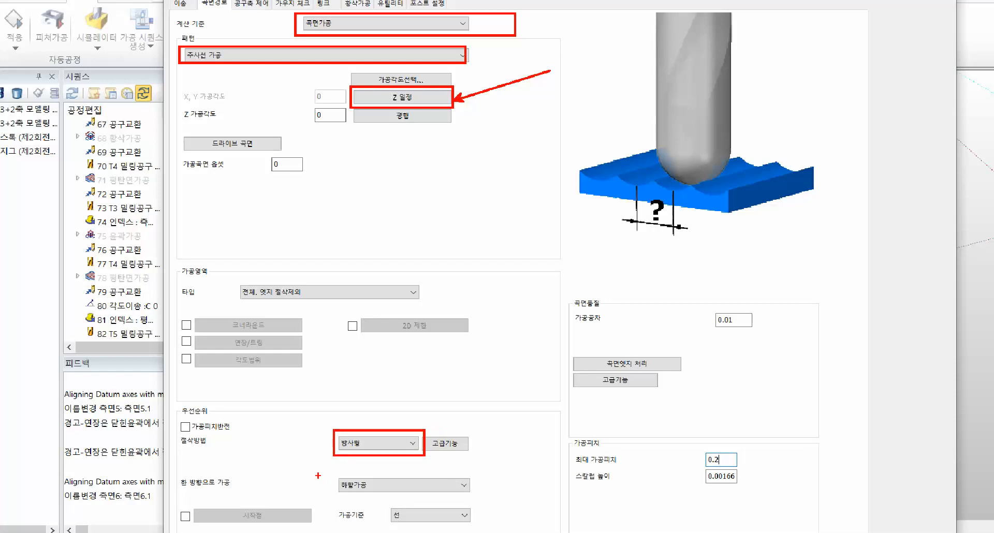
ctrl+drag(318, 474, 473, 492)
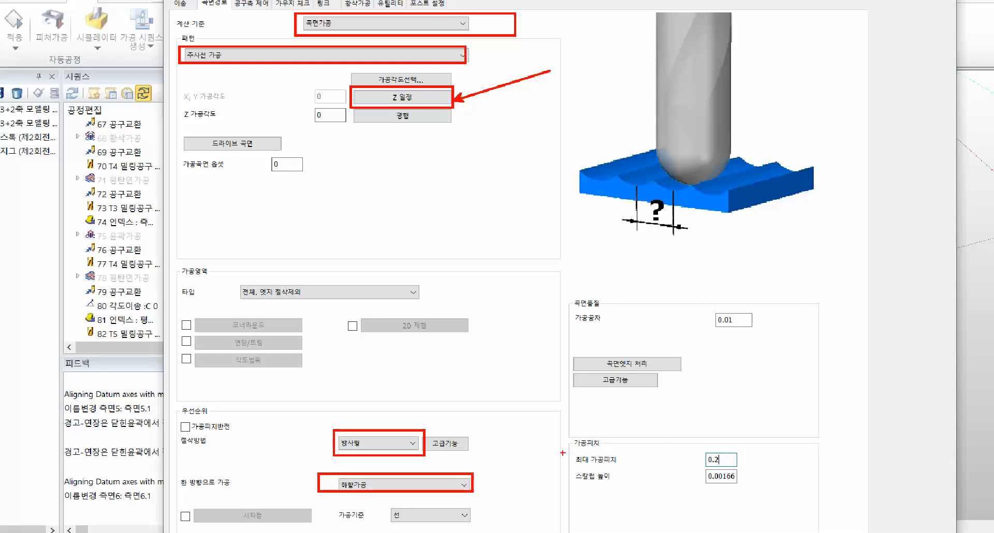
mouse_move(559, 451)
ctrl+mouse_down()
mouse_move(703, 472)
mouse_move(744, 465)
mouse_move(736, 471)
ctrl+mouse_up()
ctrl+shift+drag(736, 430, 796, 356)
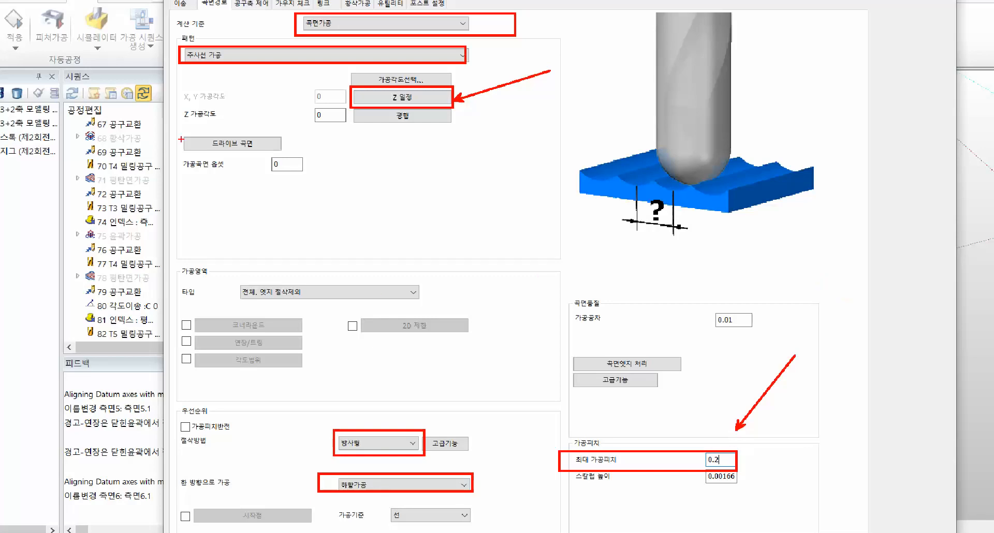
mouse_move(181, 136)
mouse_down()
mouse_move(289, 150)
mouse_move(408, 126)
mouse_up()
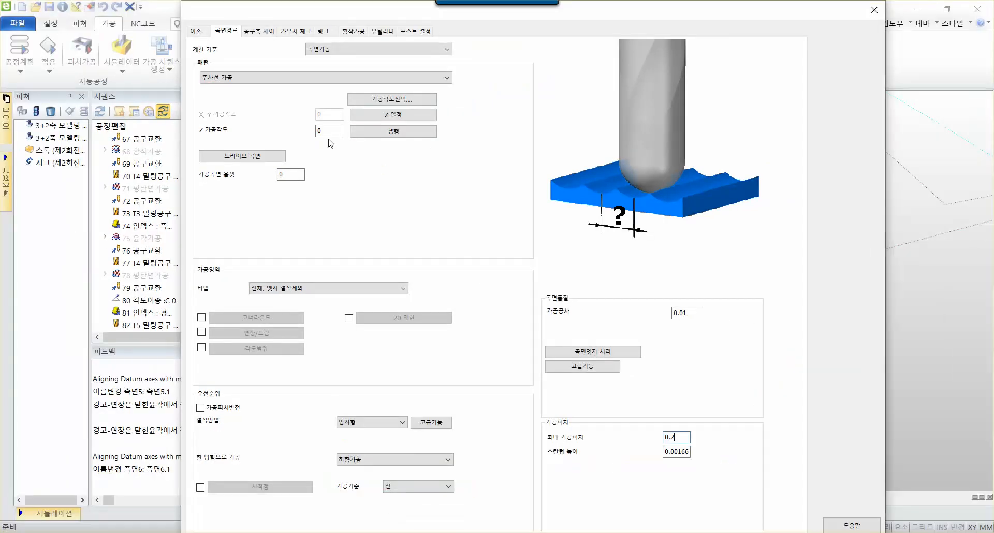
Select the outer side wall around the part's upper boss as the drive surface (드라이브 곡면)
click(232, 145)
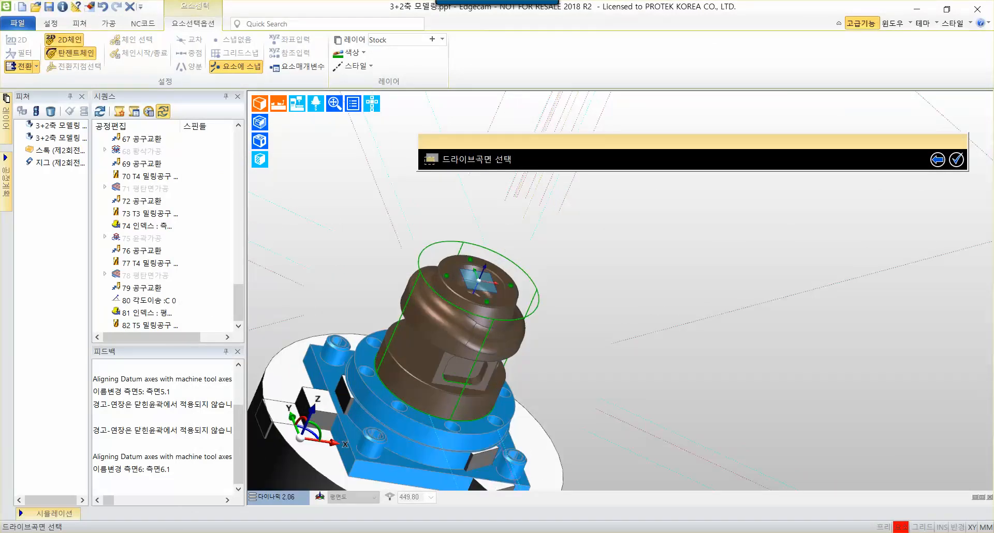
scroll(446, 320, up, 5)
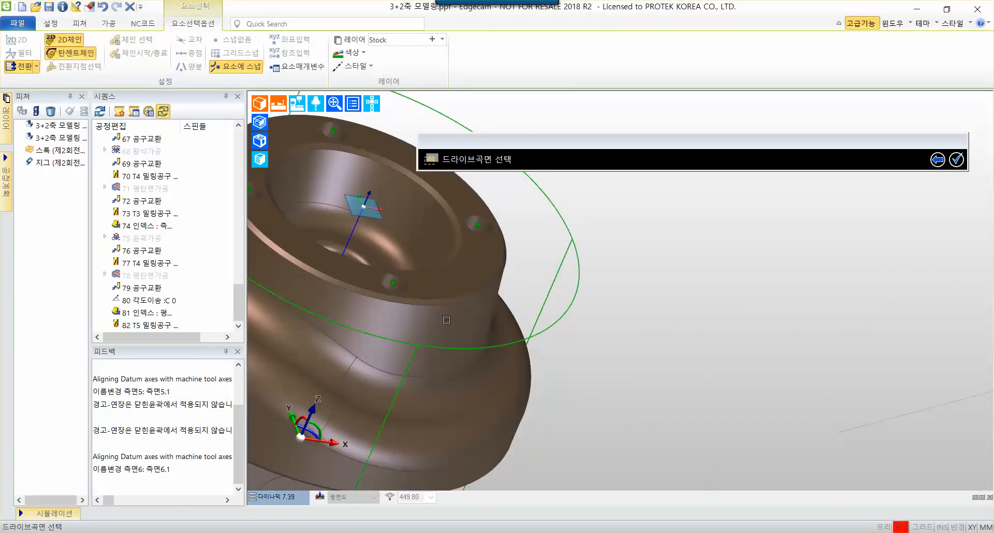
click(433, 325)
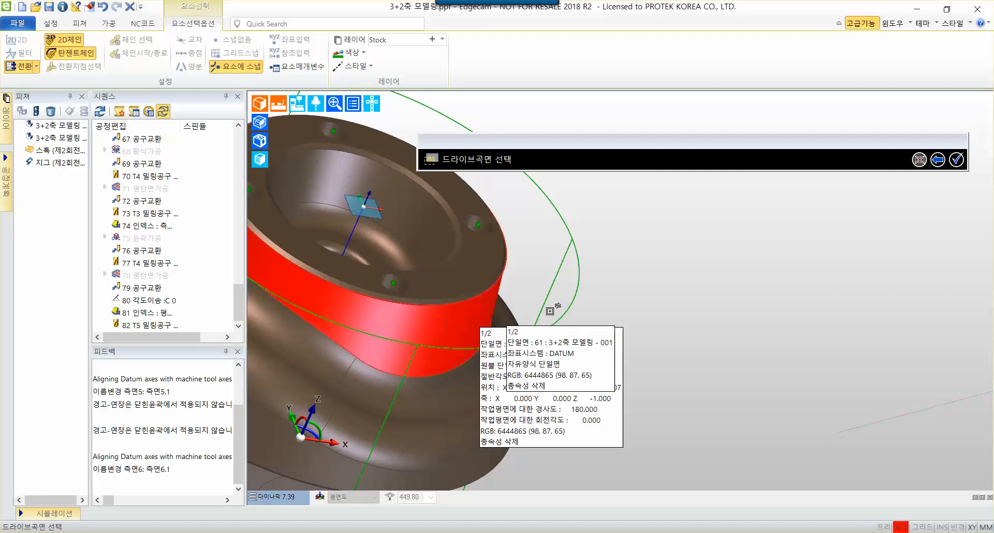
middle_drag(695, 301, 882, 291)
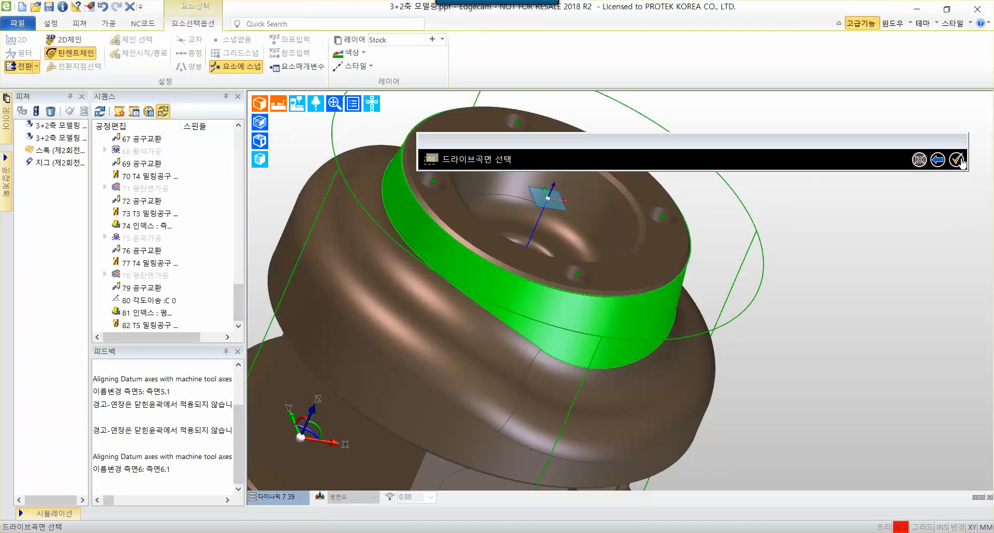
click(956, 159)
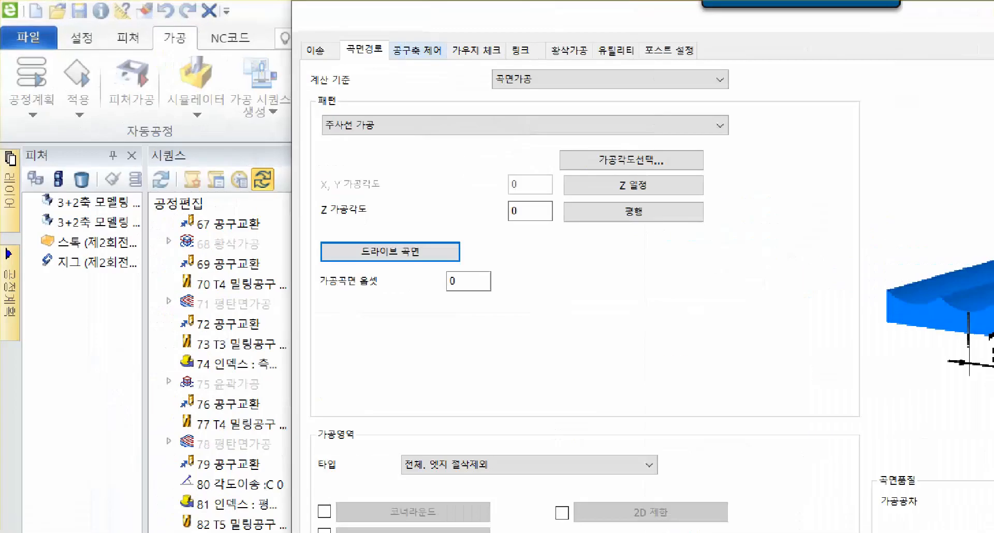
click(423, 42)
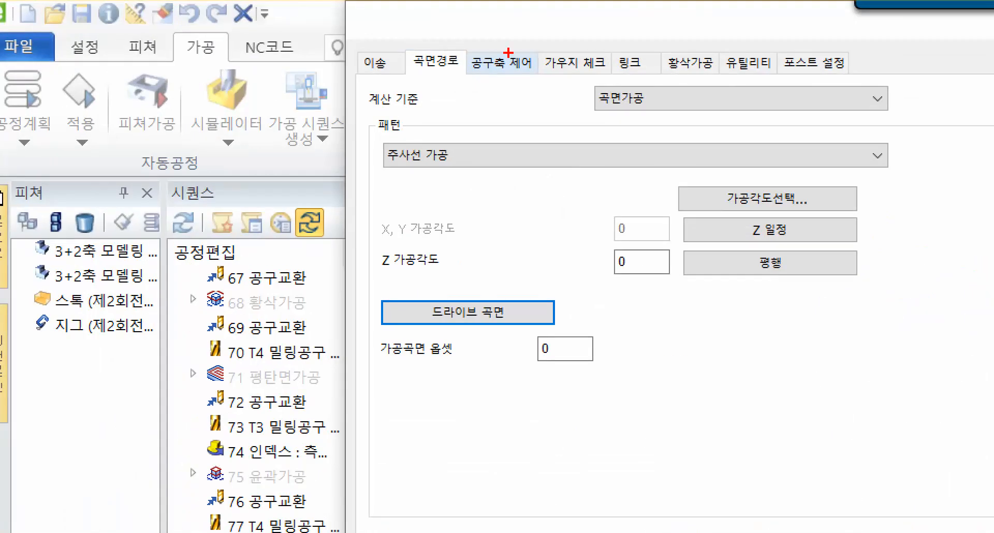
mouse_move(380, 35)
ctrl+mouse_down()
mouse_move(467, 62)
mouse_move(458, 61)
ctrl+mouse_up()
ctrl+shift+drag(550, 81, 585, 185)
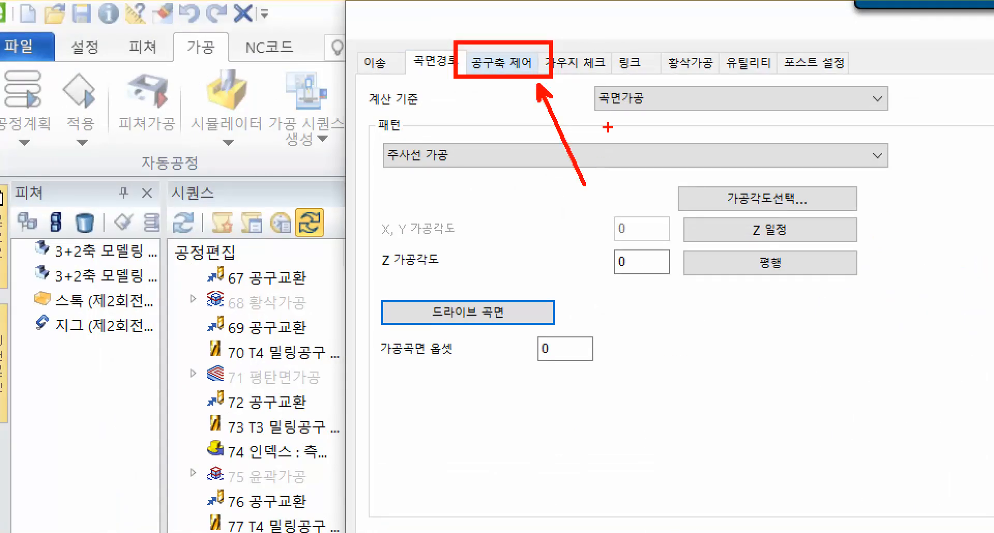
key(Escape)
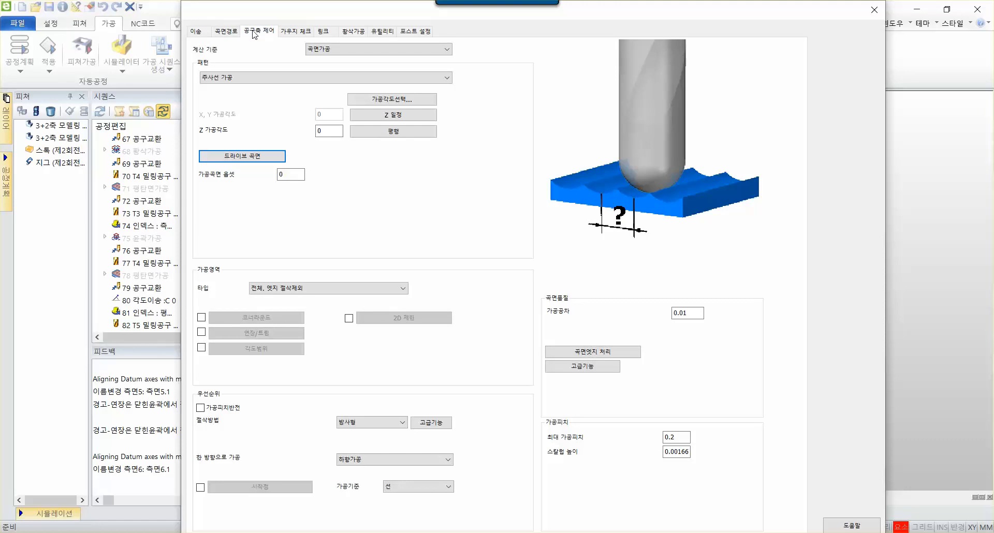
Set the output format (출력형식) in the cycle's tool axis control to 4 축
click(255, 34)
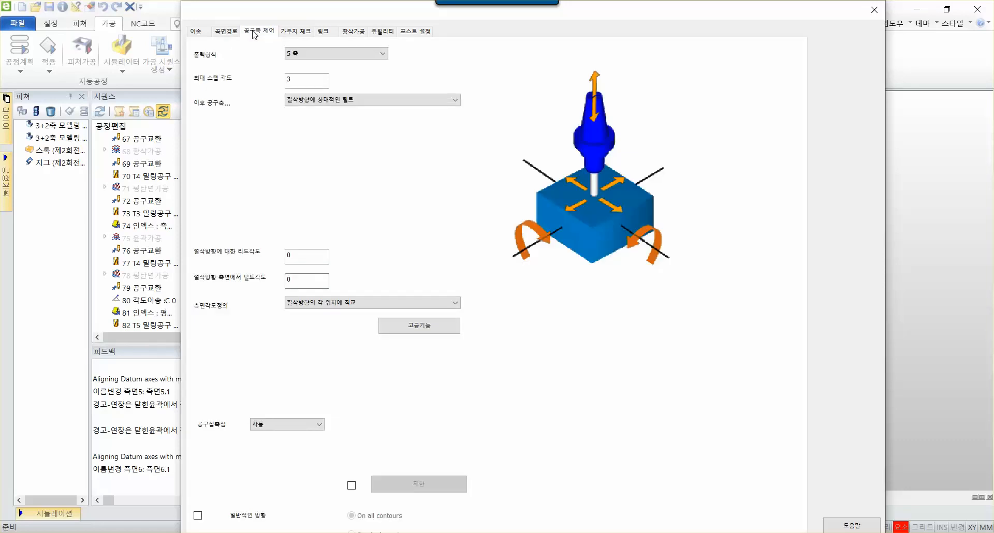
click(347, 53)
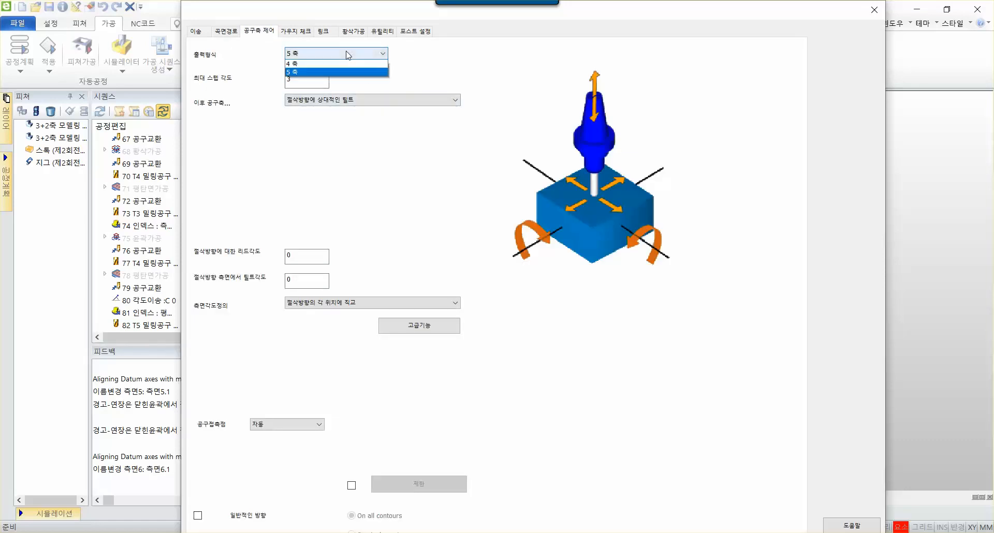
click(333, 73)
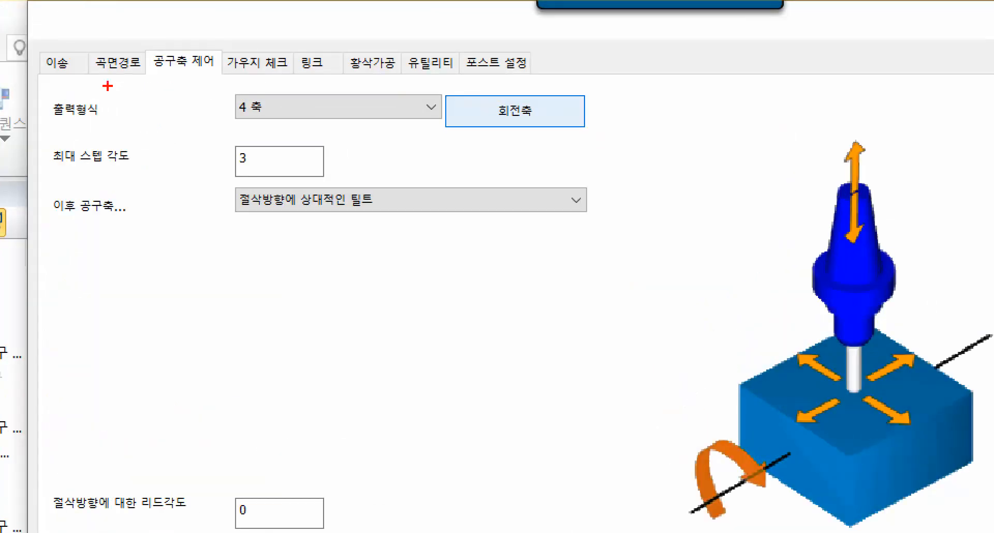
mouse_move(223, 89)
ctrl+mouse_down()
mouse_move(345, 115)
mouse_move(466, 123)
mouse_move(449, 125)
ctrl+mouse_up()
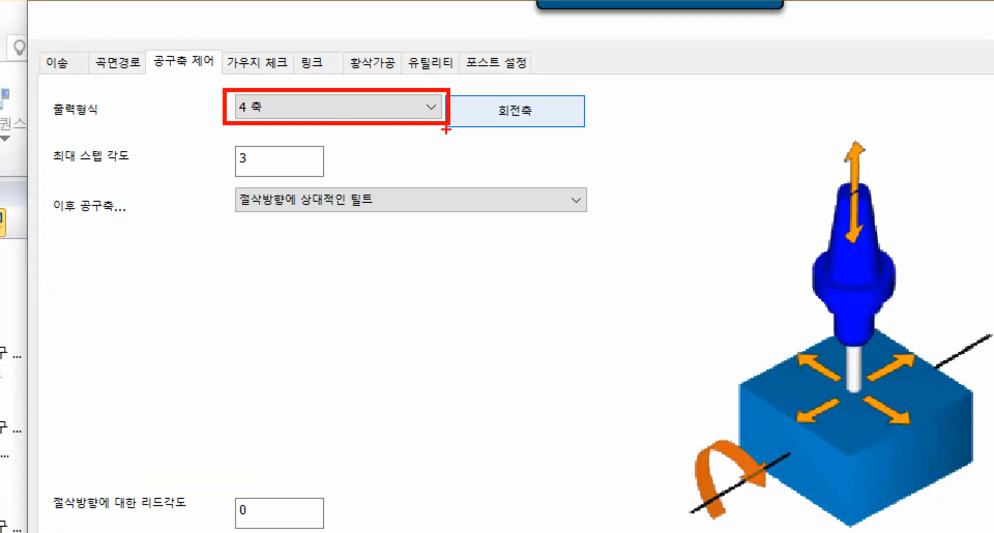
mouse_move(541, 143)
mouse_down()
mouse_move(559, 118)
mouse_move(548, 138)
mouse_move(679, 158)
mouse_up()
key(Escape)
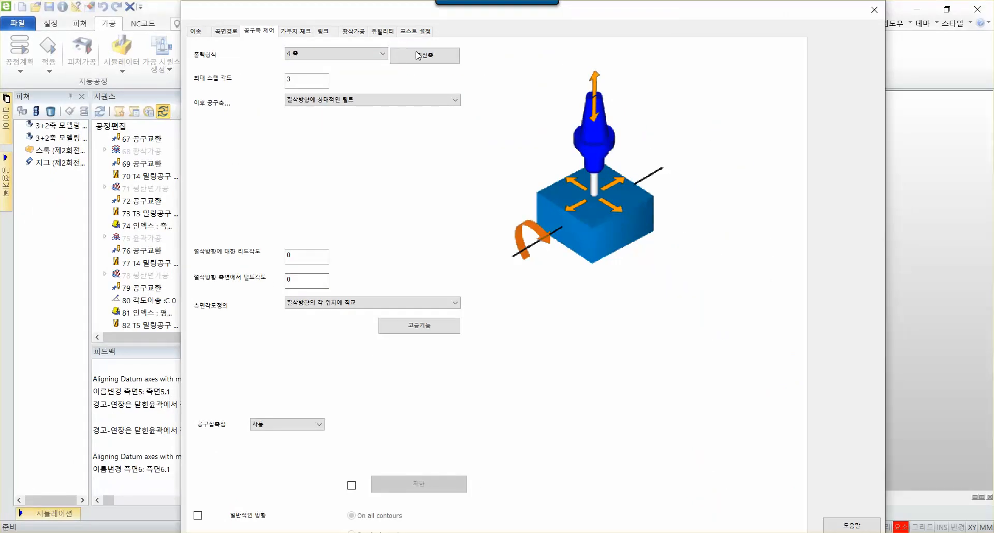
Set the fourth rotary axis direction to Z 축 and make the tool point toward the rotary axis (공구가 회전축을 향함)
click(416, 72)
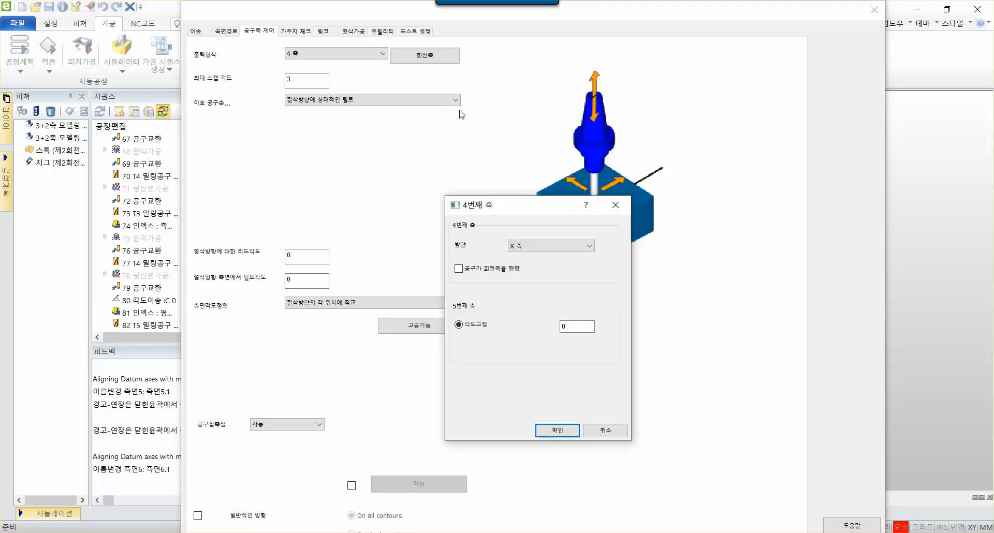
click(561, 246)
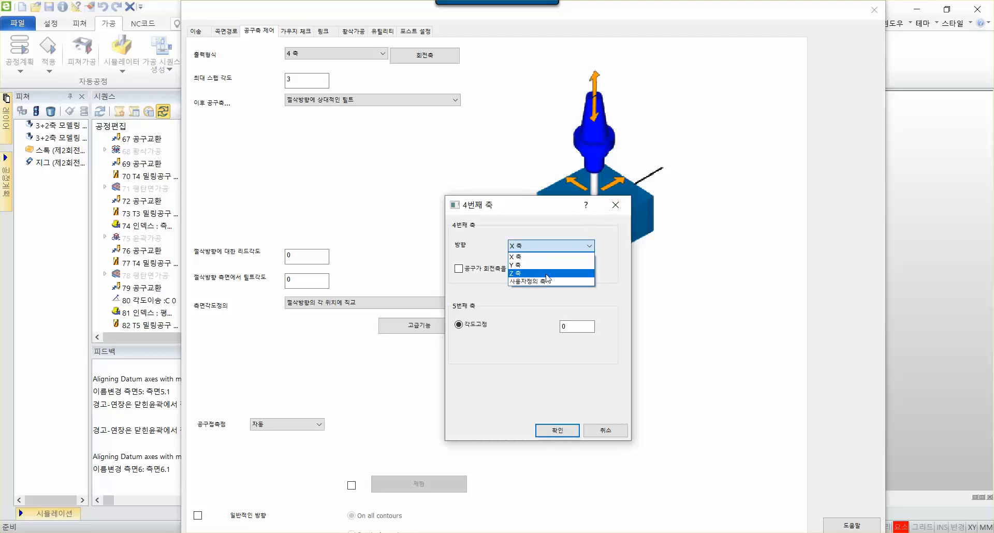
click(528, 273)
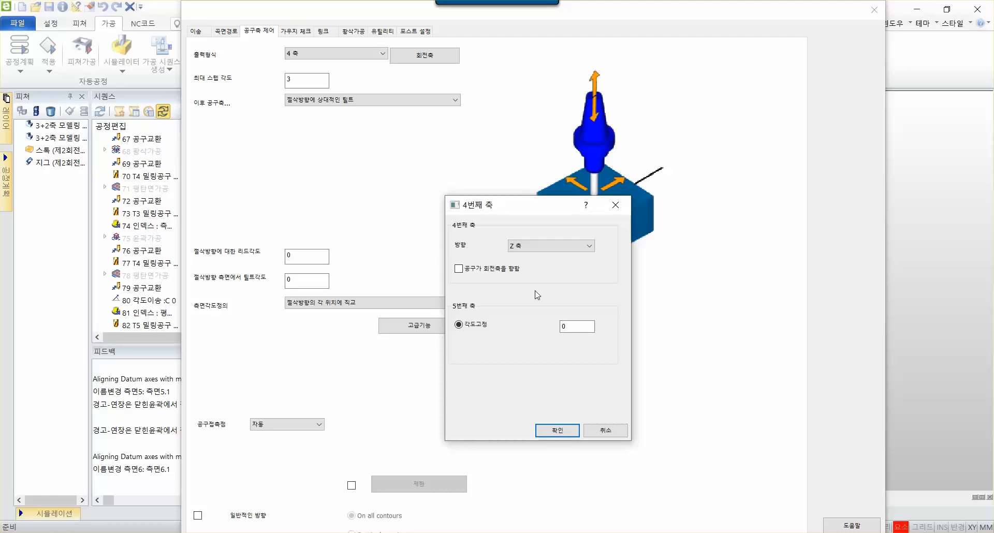
click(459, 269)
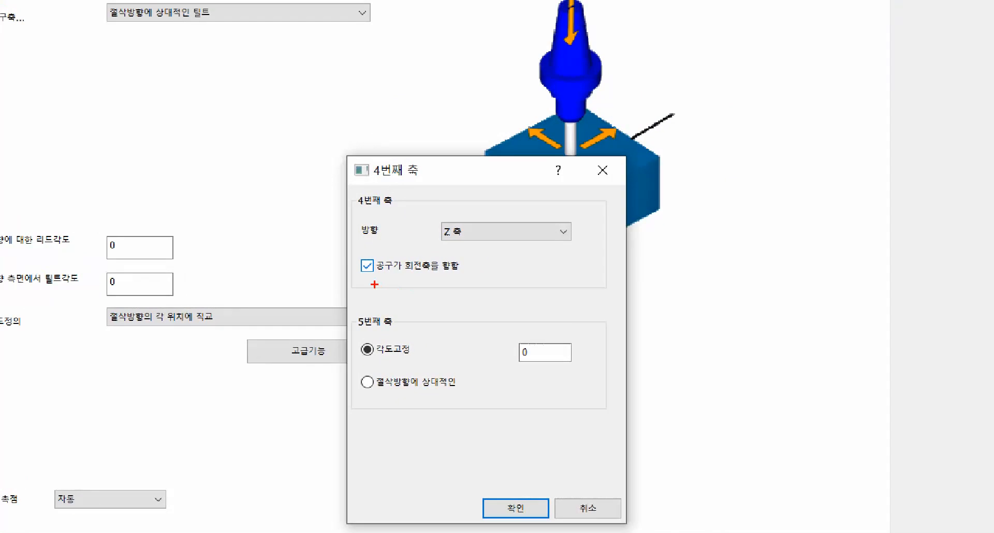
mouse_move(359, 275)
mouse_down()
mouse_move(443, 275)
mouse_move(545, 244)
mouse_up()
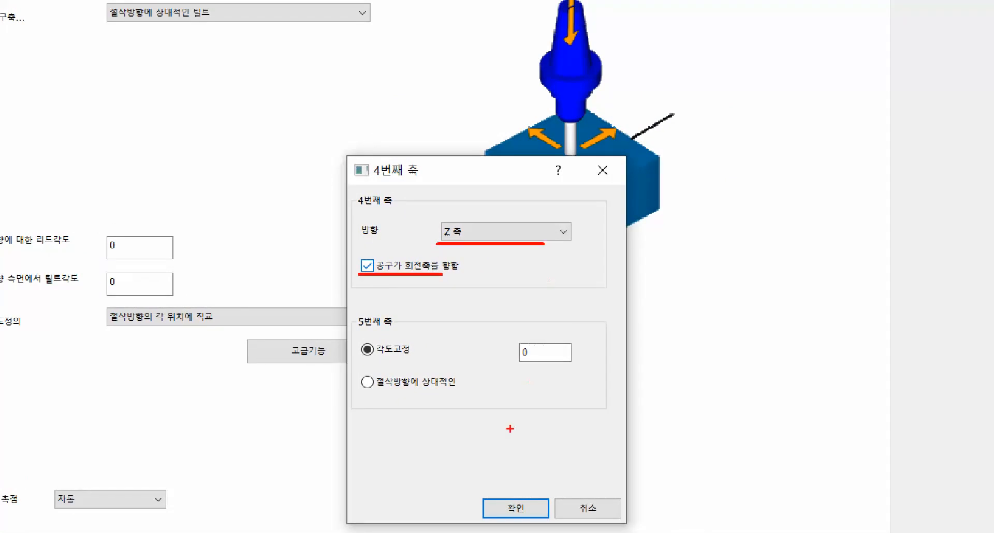
drag(699, 112, 705, 285)
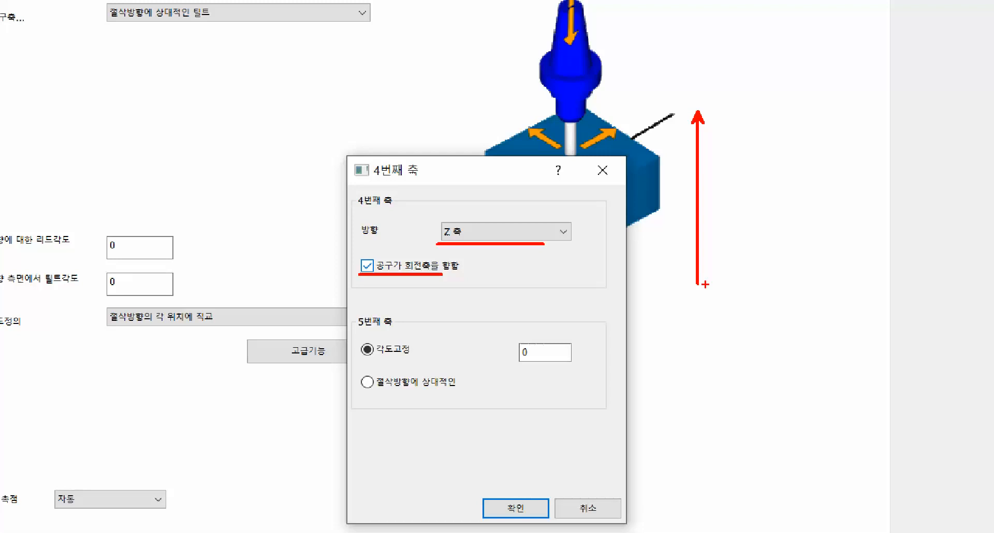
key(ctrl+z)
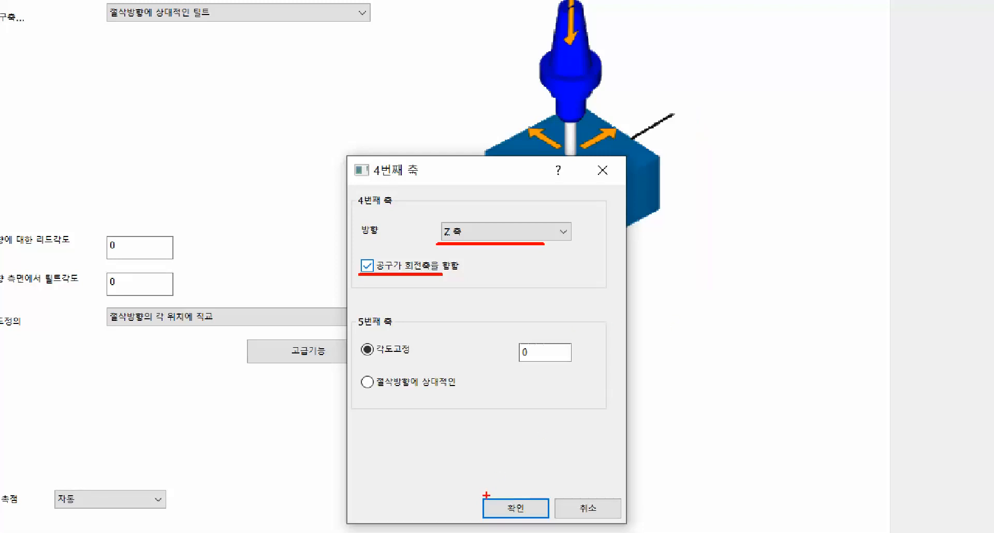
mouse_move(487, 495)
mouse_down()
mouse_move(552, 526)
mouse_move(672, 403)
mouse_up()
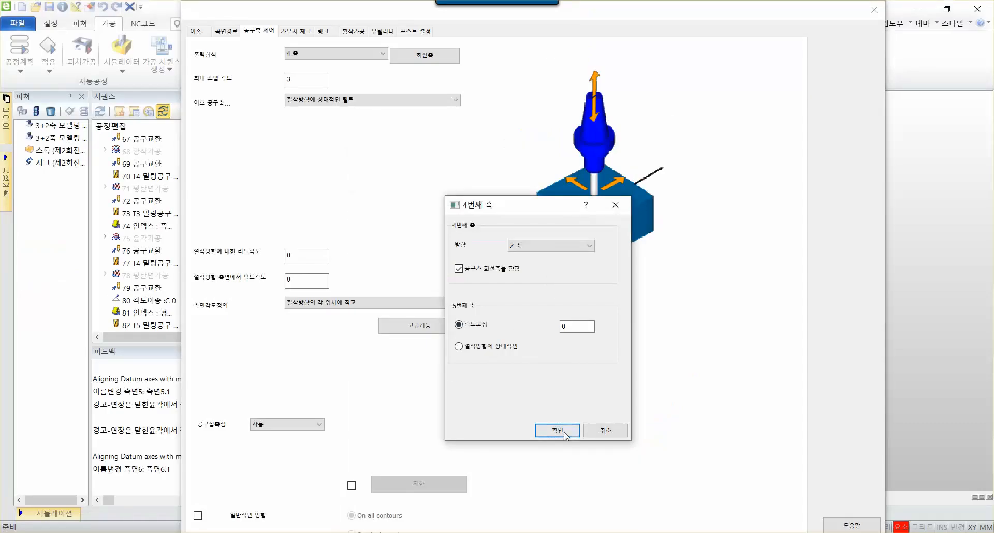
click(516, 508)
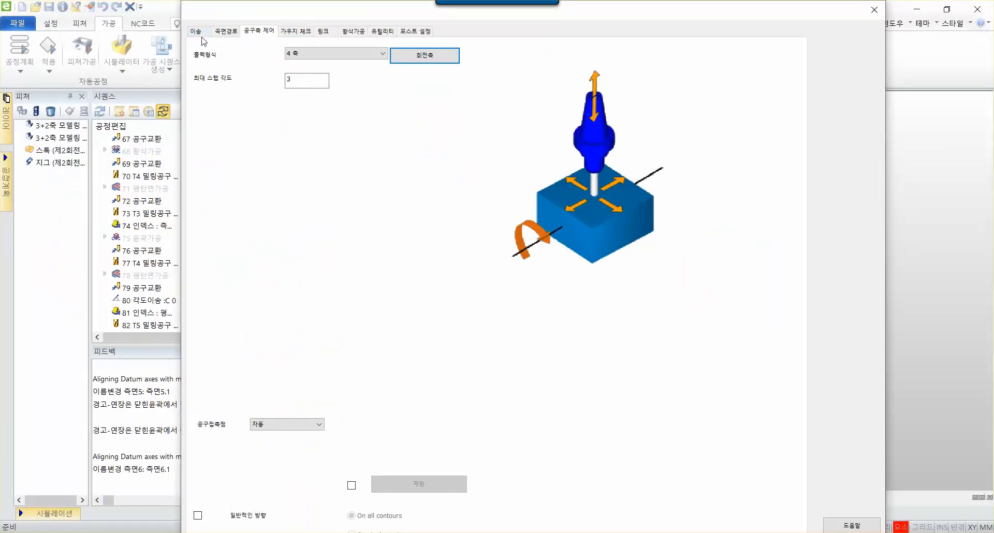
Review the cutting feedrate (이송속도) and Z feedrate (Z이송속도) in the cycle's feed settings
click(200, 33)
click(472, 102)
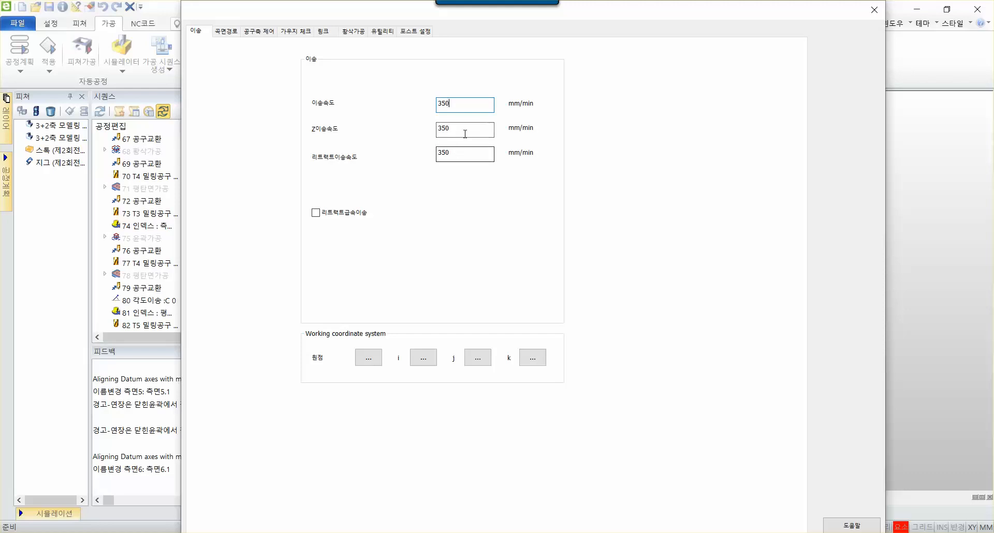
double_click(472, 104)
double_click(458, 124)
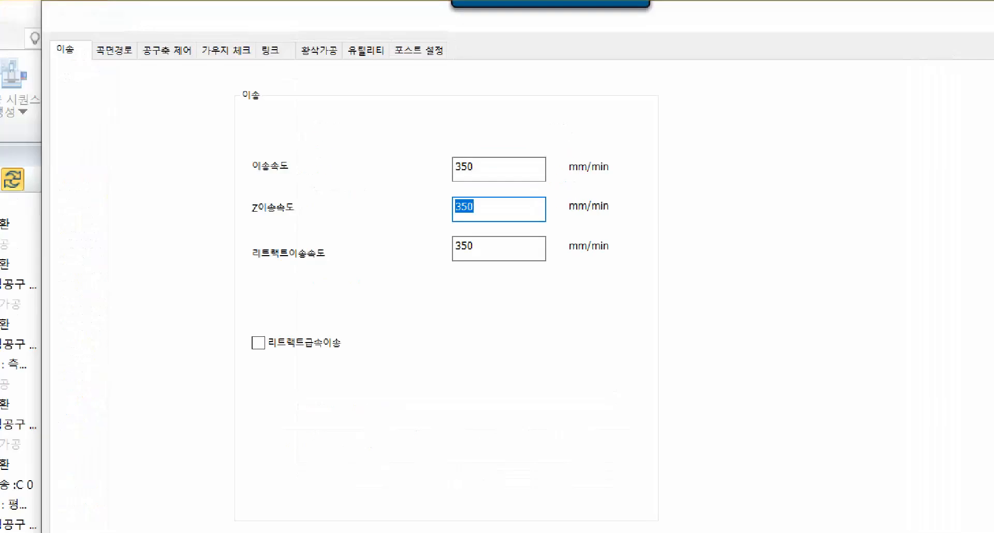
mouse_move(179, 183)
mouse_down()
mouse_move(673, 315)
mouse_move(625, 297)
mouse_up()
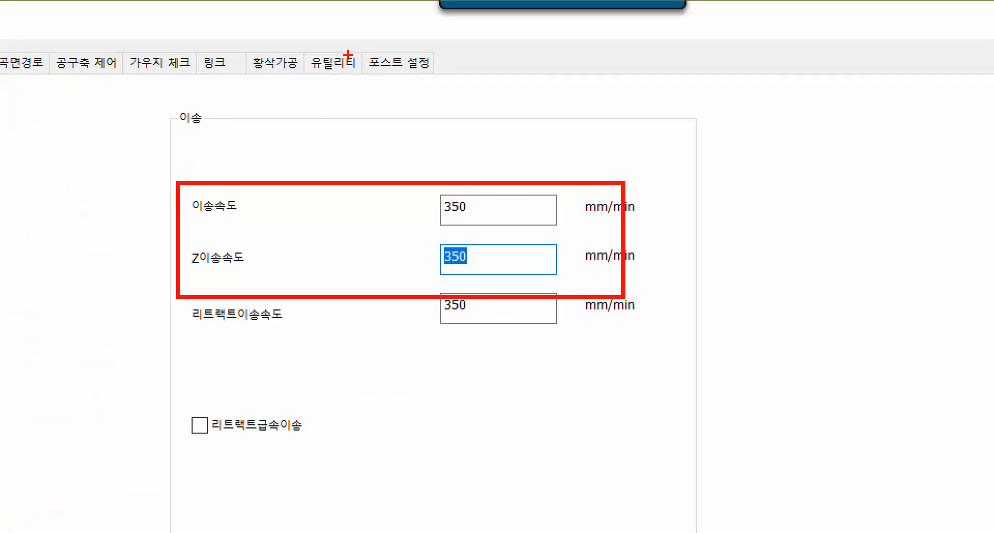
mouse_move(344, 54)
mouse_down()
mouse_move(453, 80)
mouse_move(598, 94)
mouse_up()
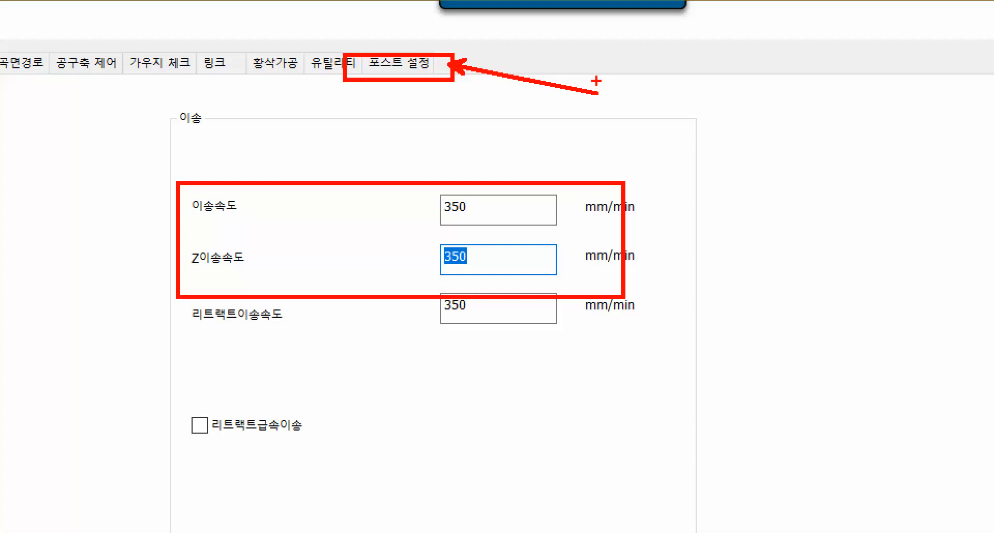
key(Escape)
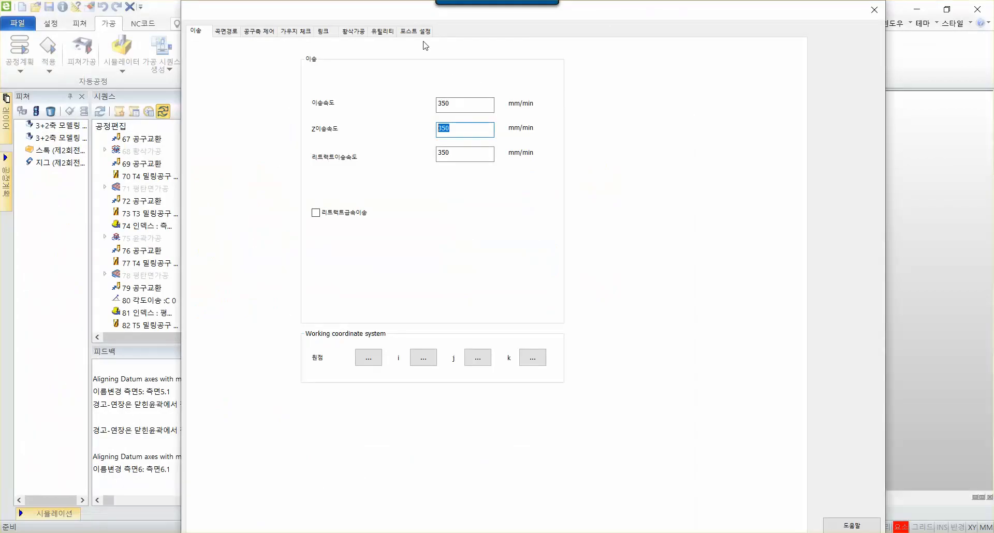
Review the post settings (포스트 설정) and generate the advanced simultaneous surface cycle on the boss's outer wall
click(419, 32)
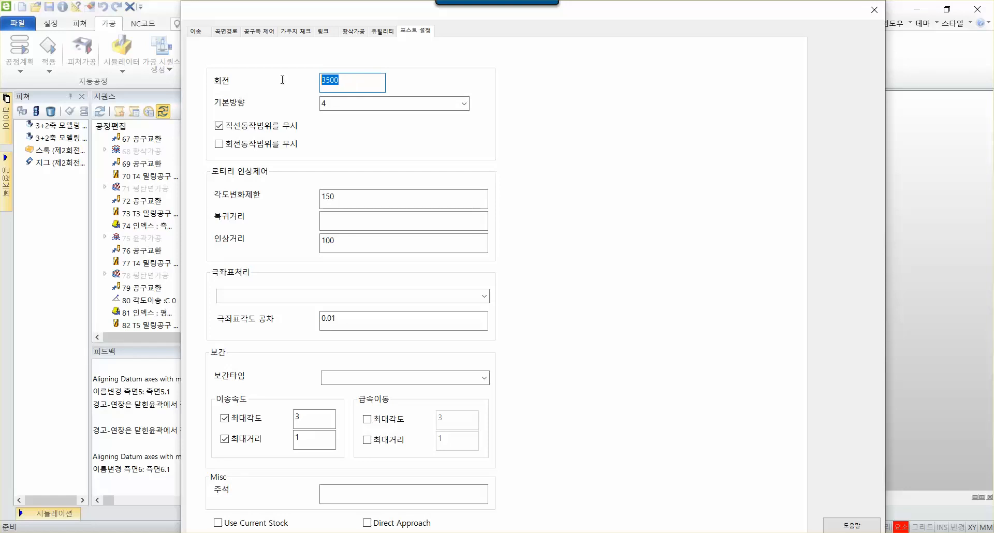
drag(629, 3, 659, 43)
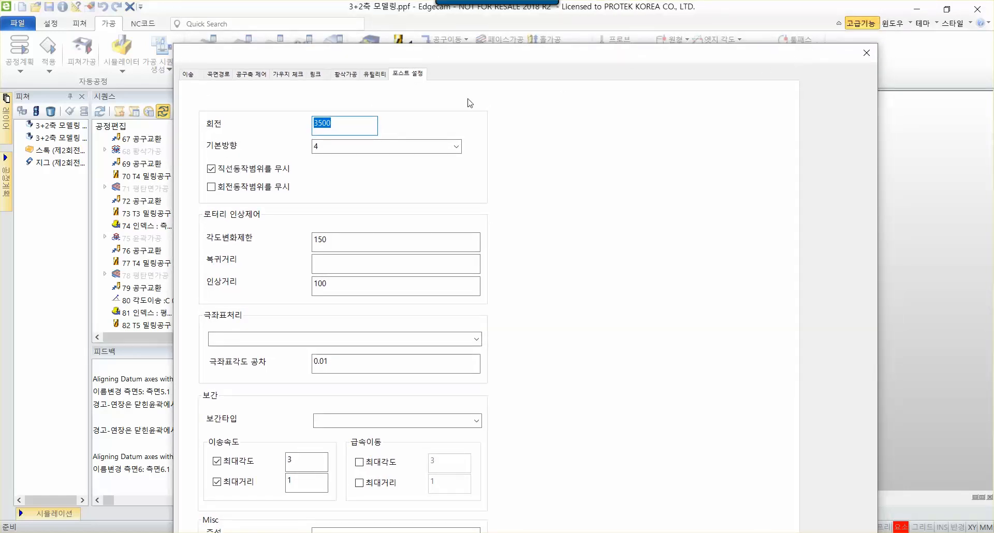
drag(521, 64, 481, 20)
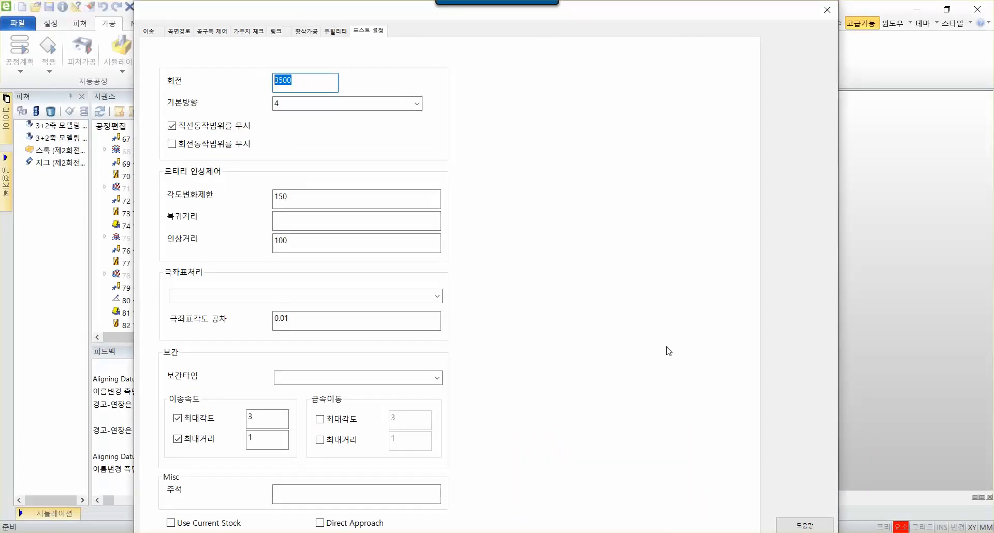
key(Escape)
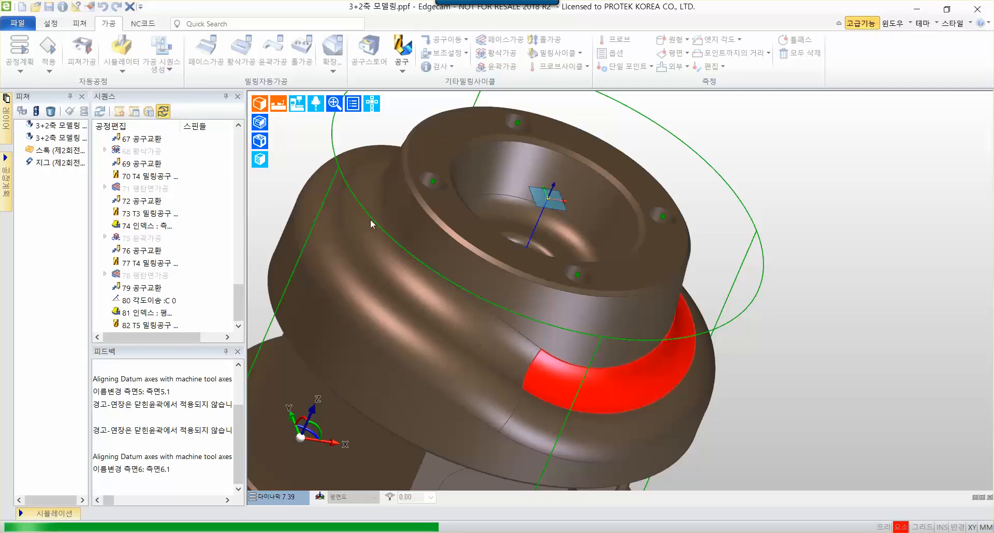
scroll(443, 317, down, 3)
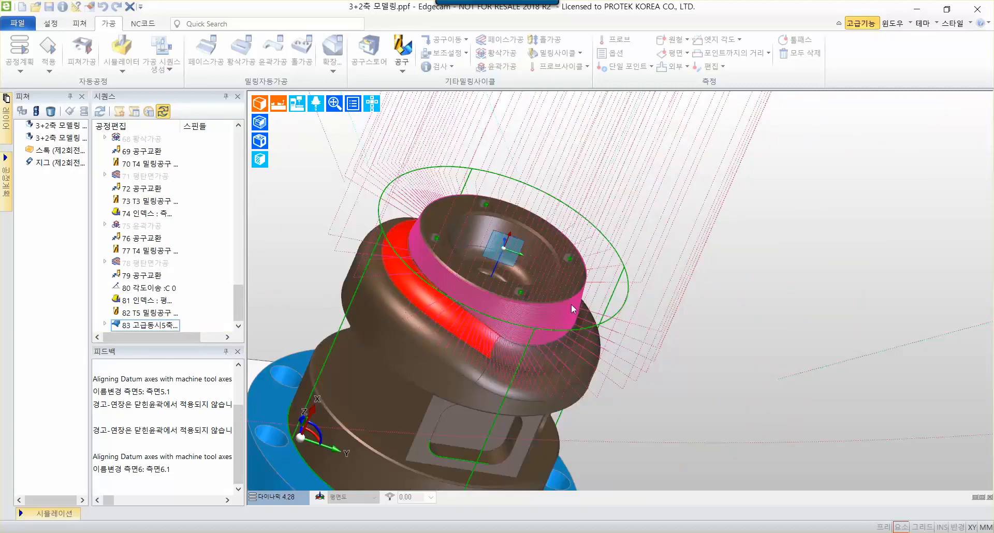
middle_drag(659, 239, 687, 290)
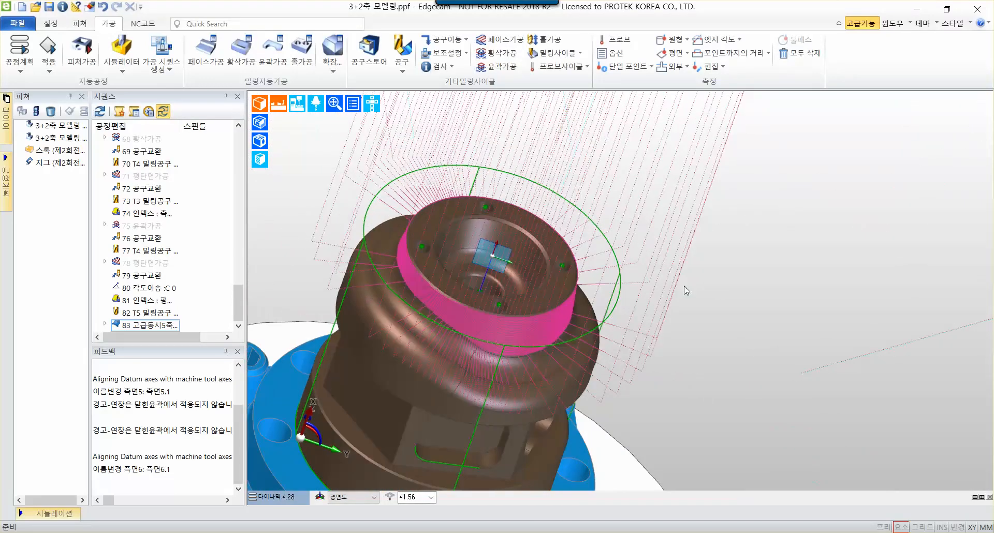
Add a tool change move (공구교환) with Z as the priority axis after the advanced surface cycle
click(150, 325)
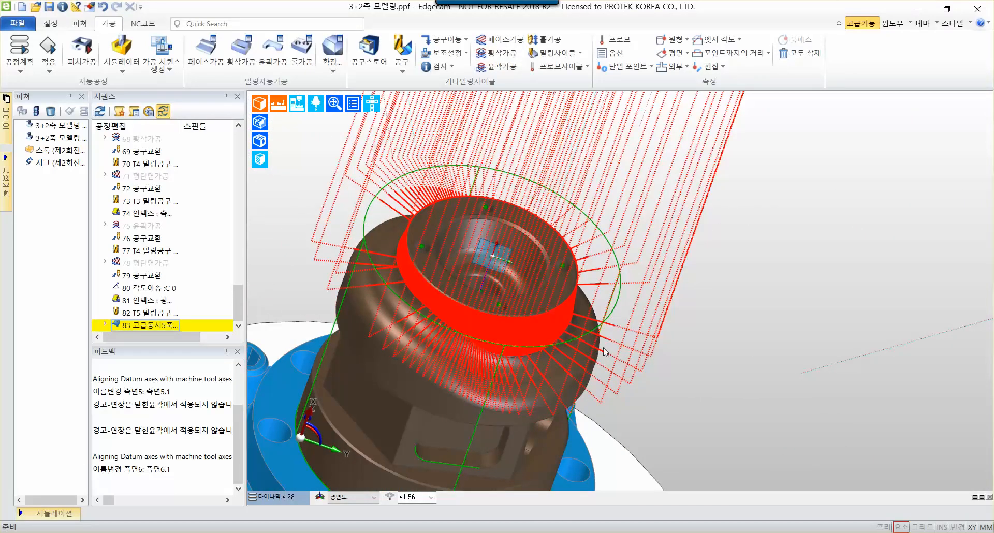
click(449, 41)
click(452, 113)
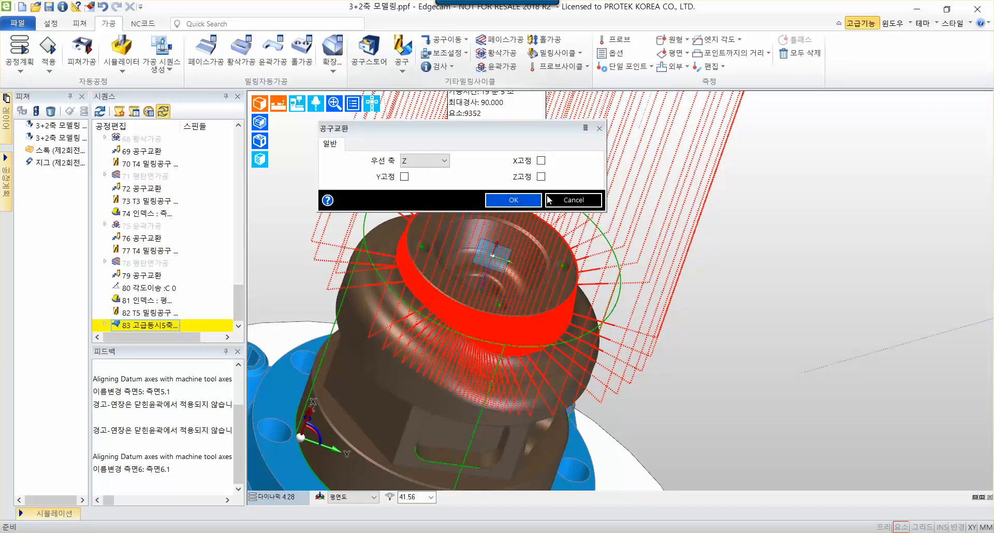
click(516, 200)
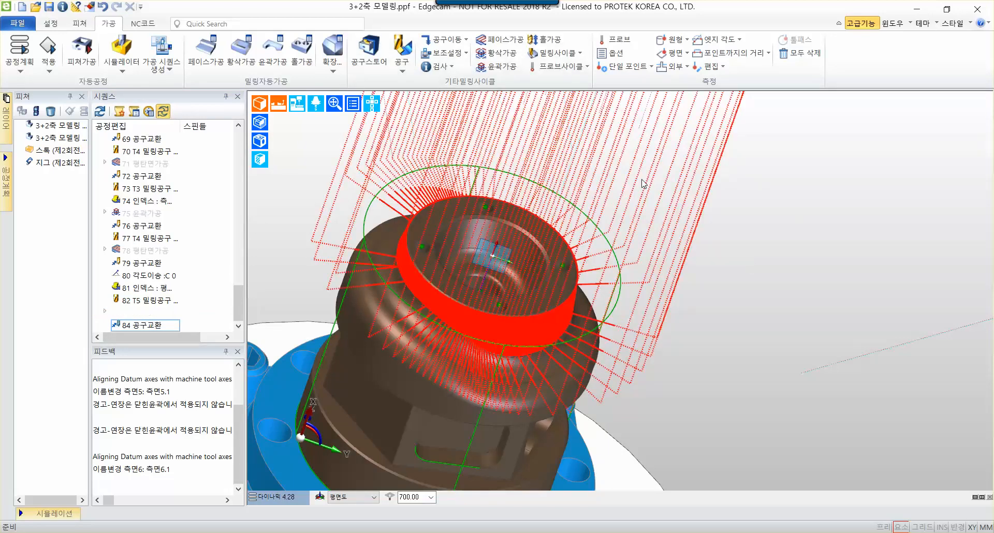
Add a rapid angle move (각도이송) with the C axis set to 0 after the tool change move
middle_drag(684, 223, 648, 233)
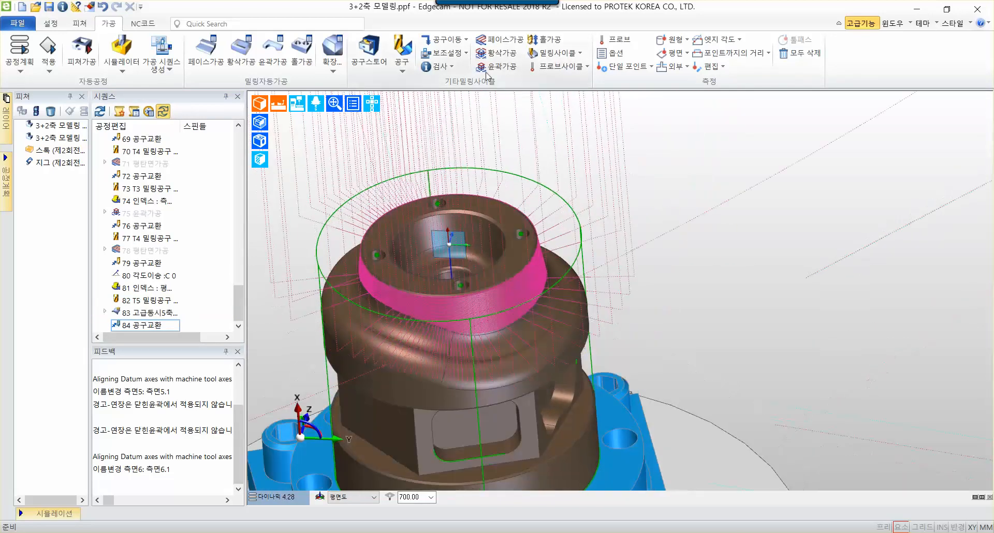
click(444, 40)
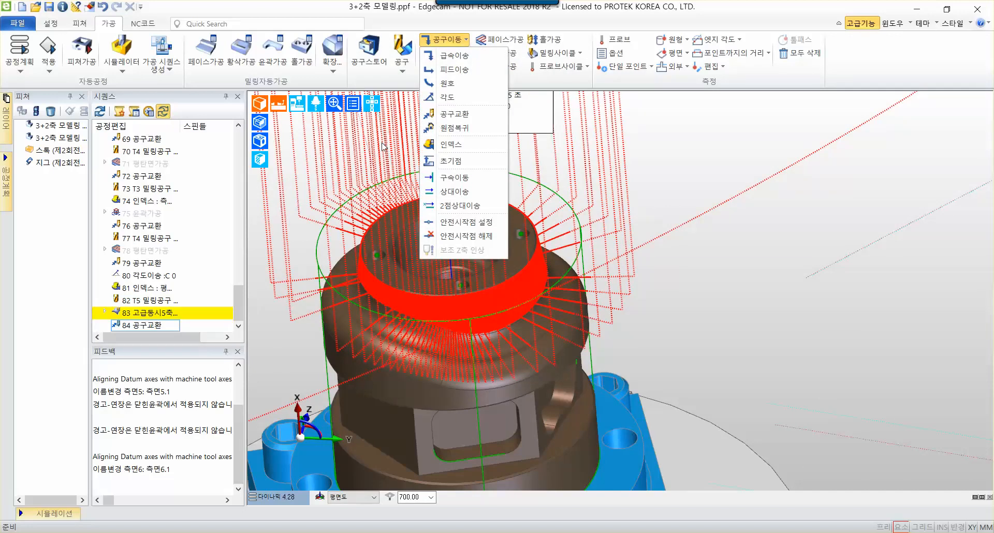
click(449, 97)
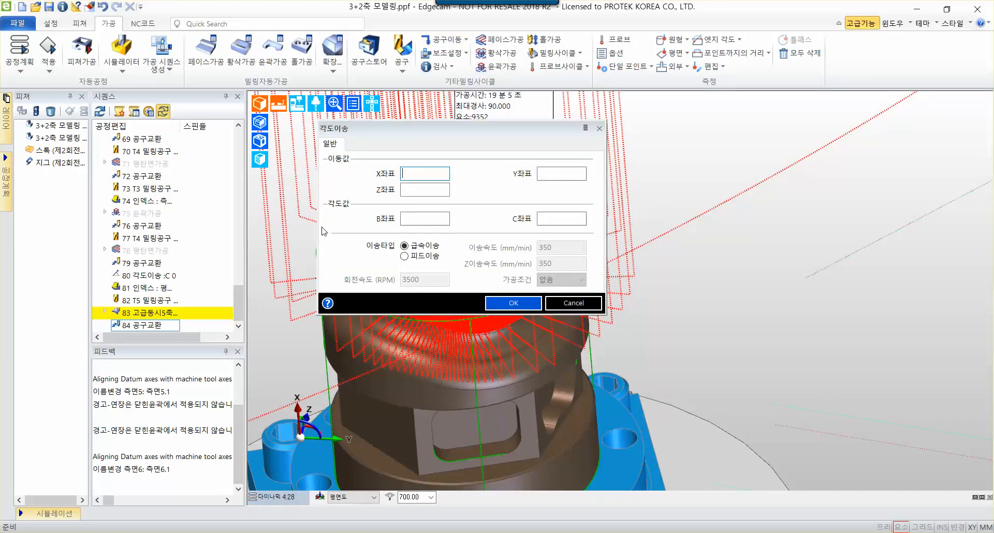
click(553, 218)
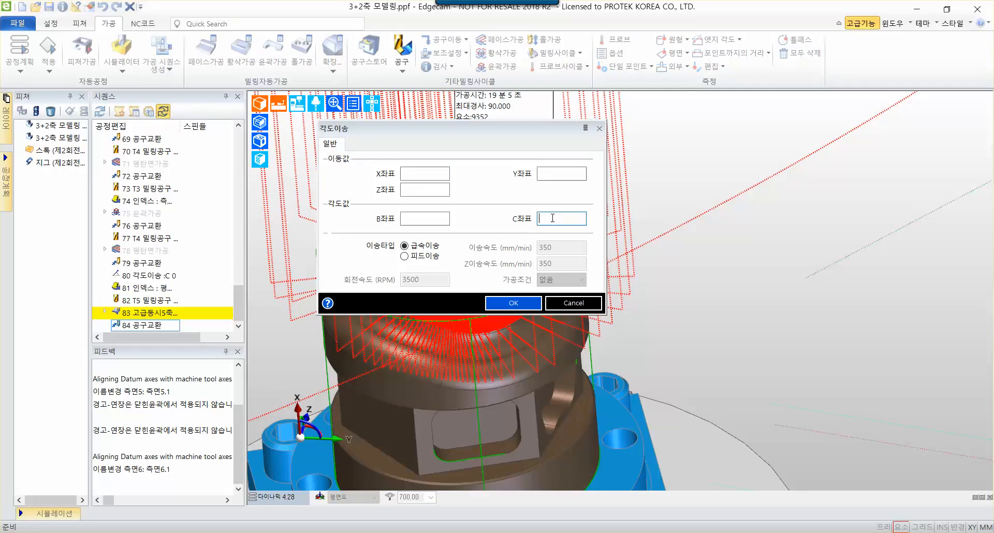
text(0)
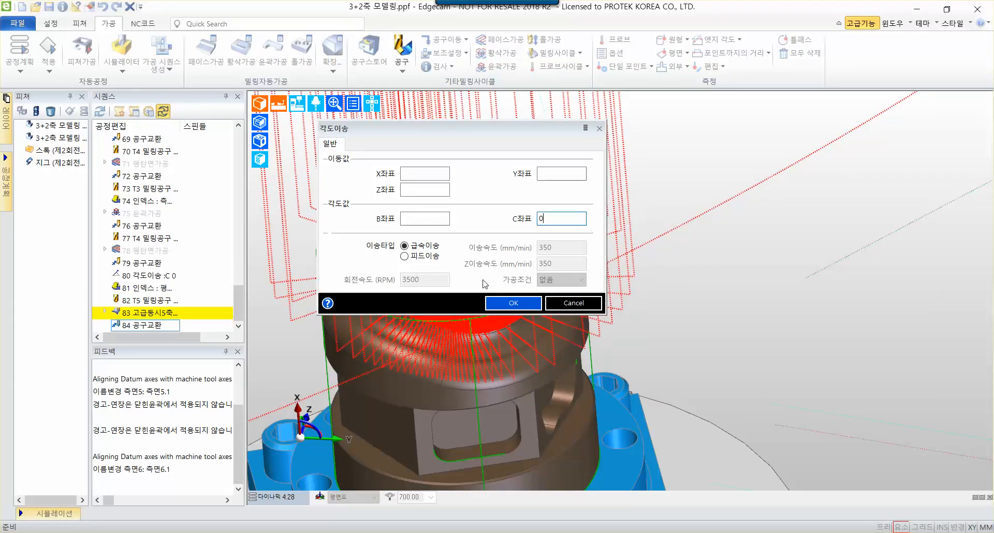
click(515, 304)
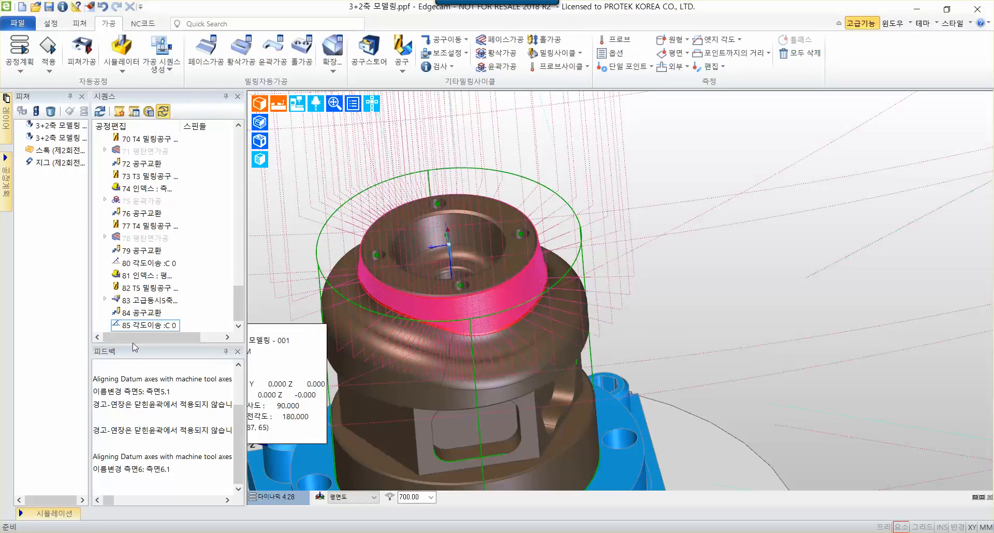
Open the machining simulator and play the simulation of the whole sequence
click(136, 324)
scroll(480, 236, down, 3)
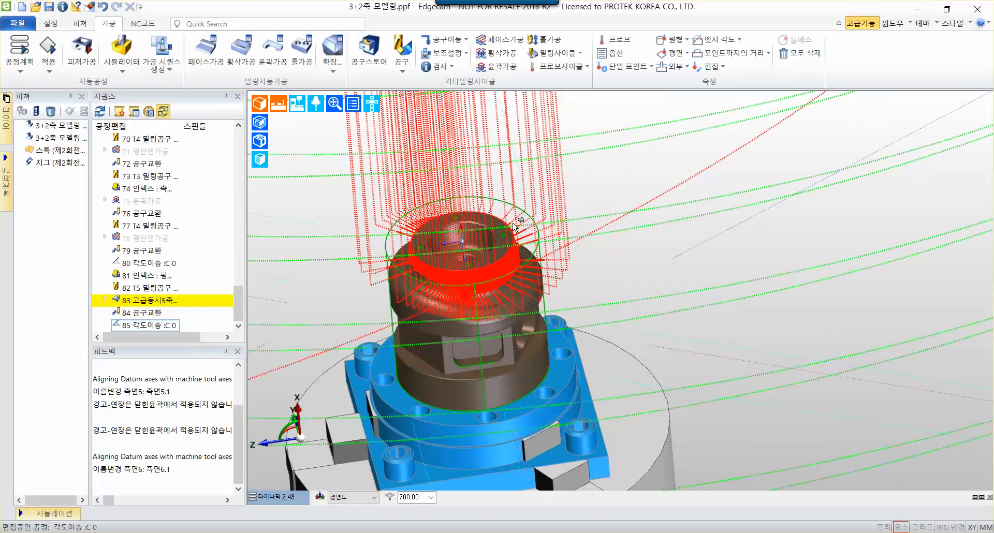
middle_drag(683, 209, 714, 187)
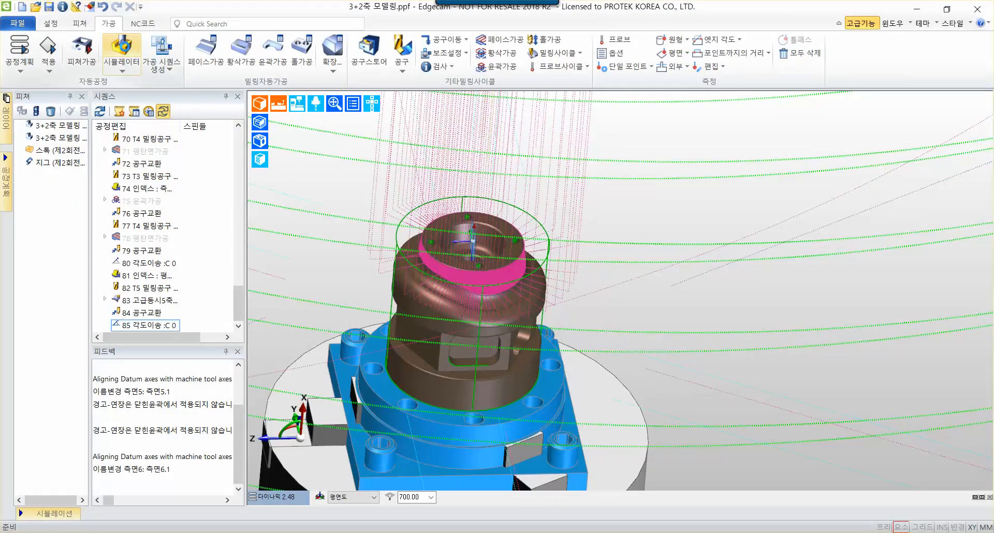
click(122, 50)
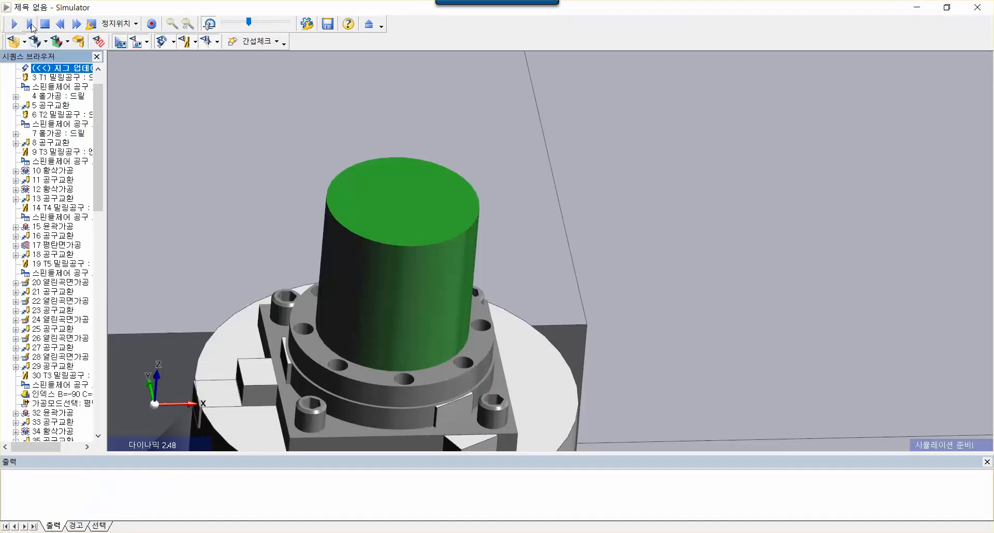
click(31, 25)
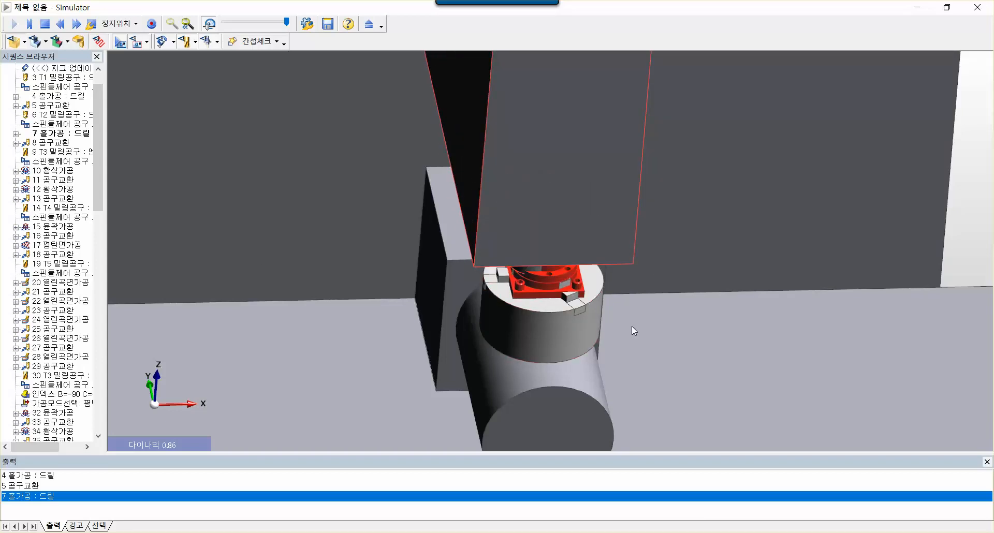
Examine the machine head's clearance to the workpiece during drilling cycle 7, stop the simulation and switch back to Edgecam
middle_drag(631, 327, 637, 290)
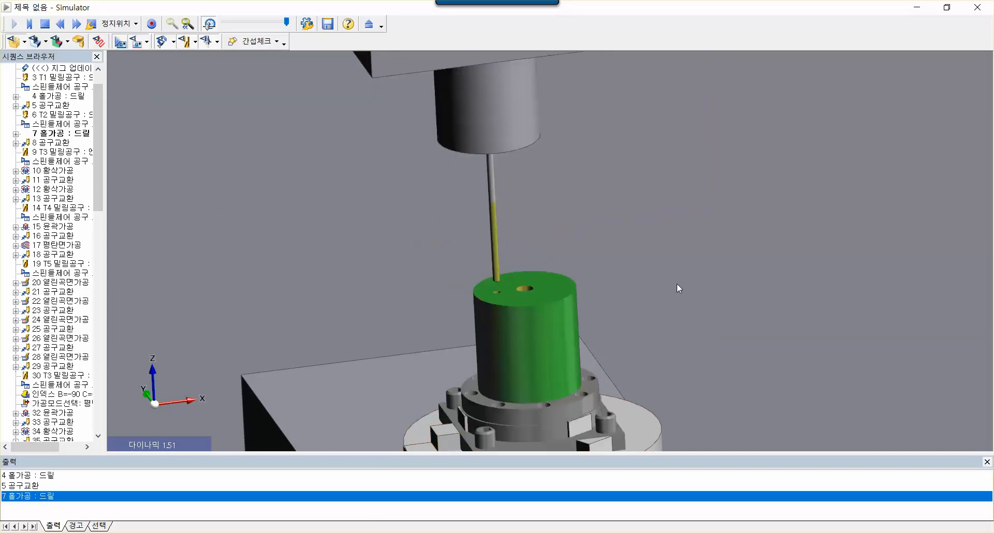
middle_drag(677, 284, 714, 278)
scroll(543, 290, down, 3)
middle_drag(544, 290, 638, 260)
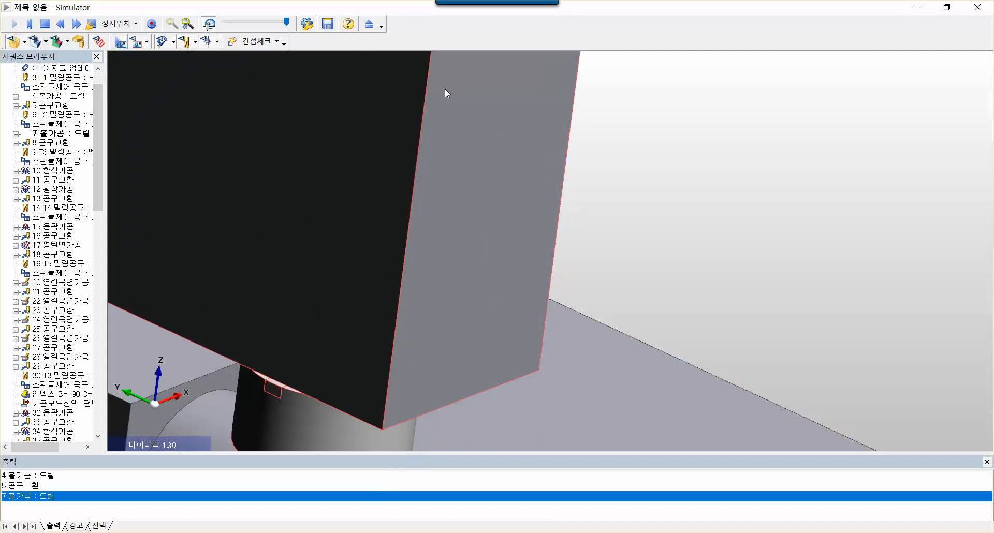
click(45, 23)
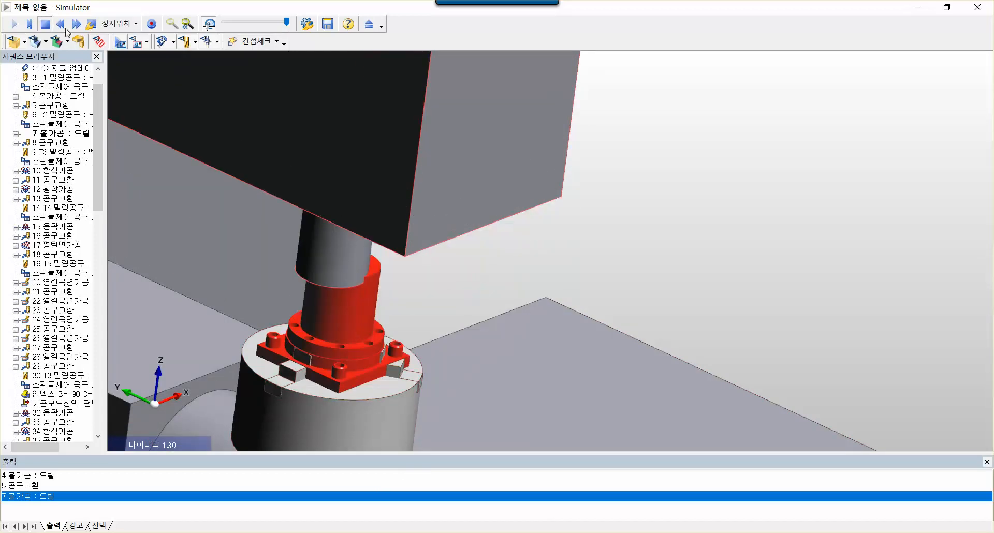
click(929, 11)
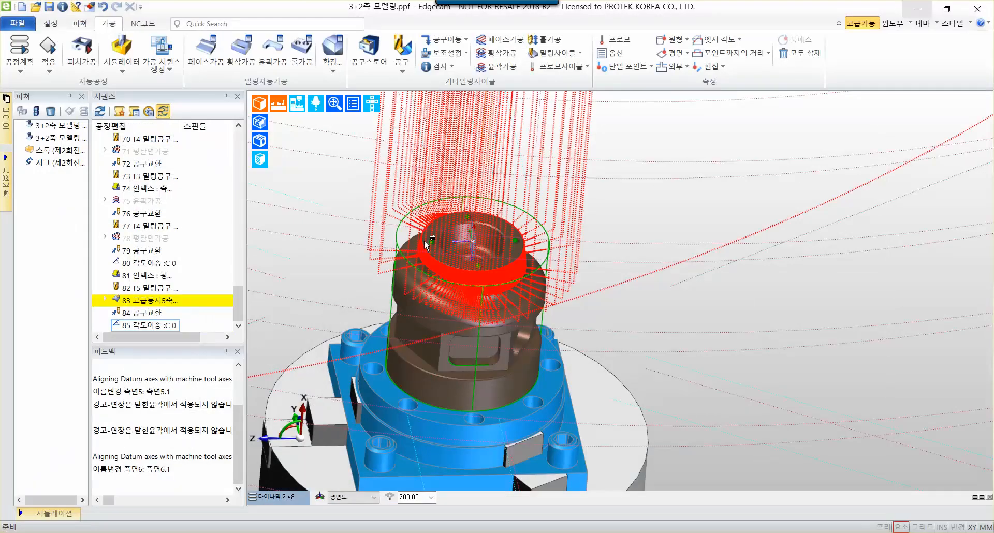
Set the cutting depth (절삭깊이) of drilling cycle 7 to <지정> for picking on the model and accept the cycle settings
scroll(173, 215, up, 2)
scroll(173, 215, up, 10)
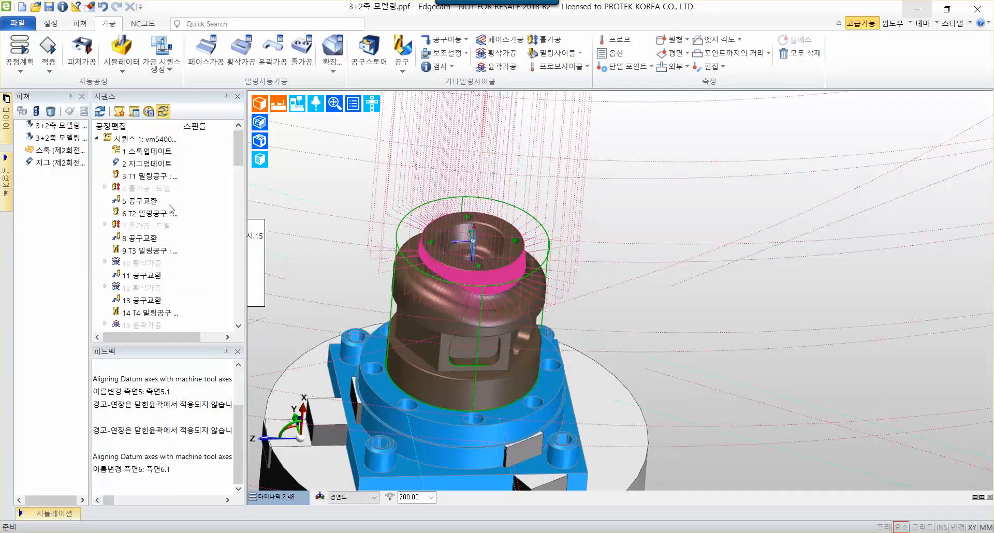
click(164, 189)
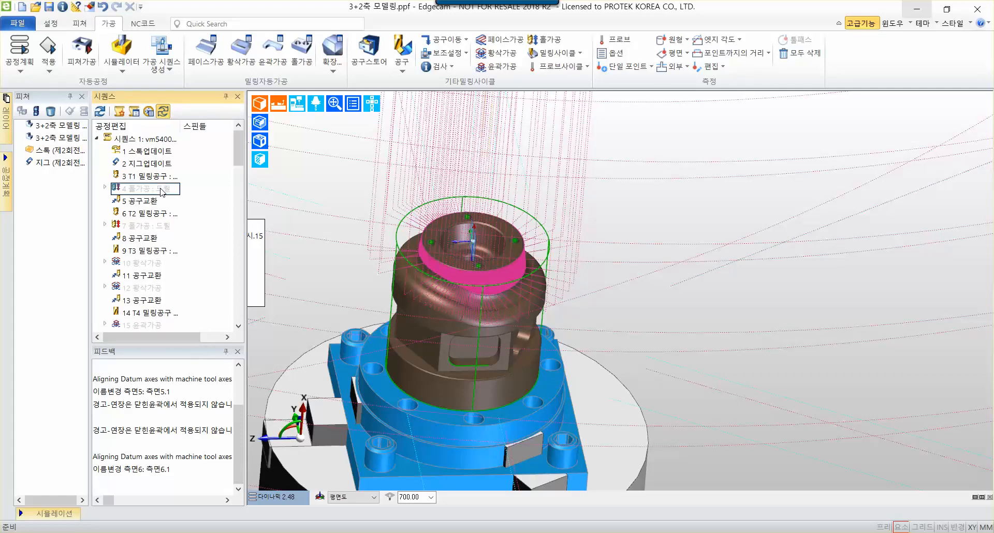
click(149, 226)
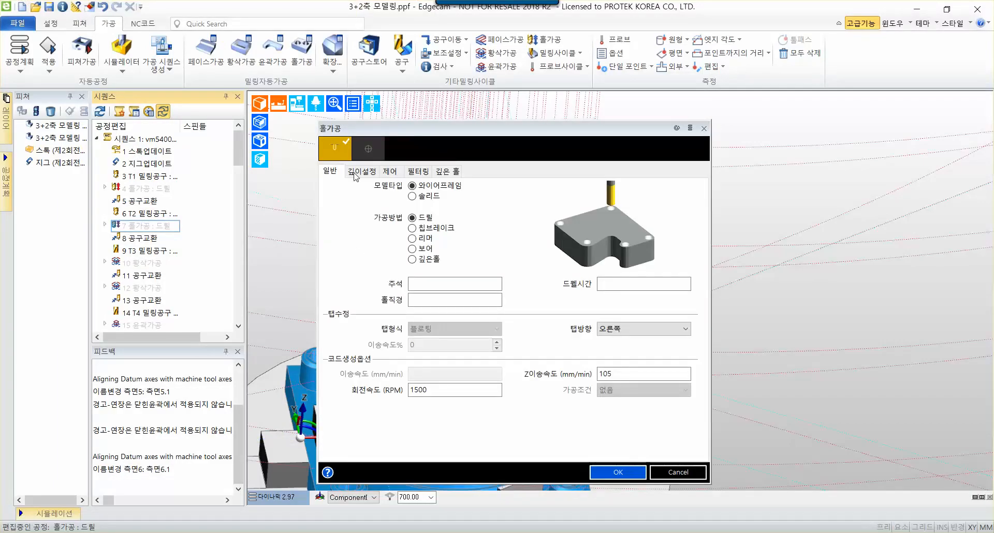
click(361, 171)
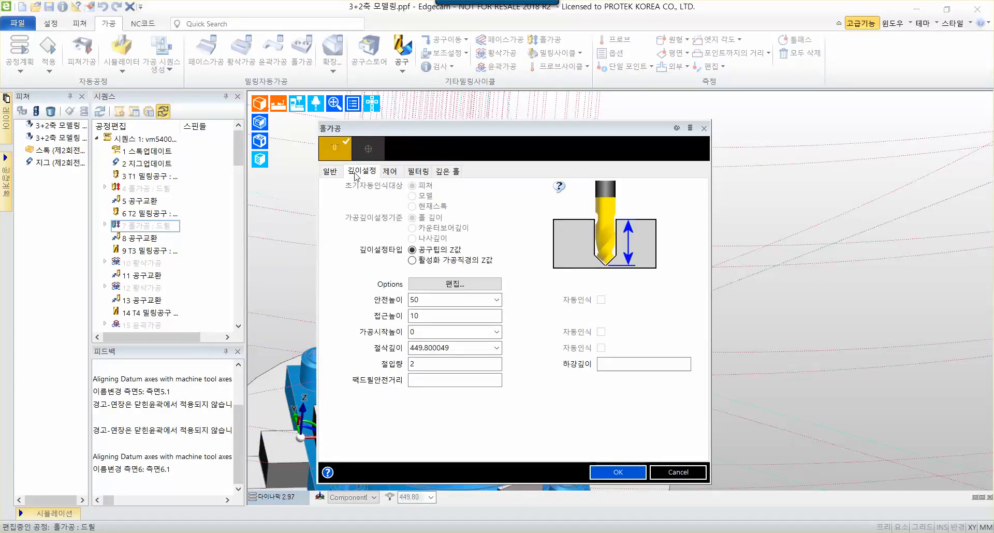
click(465, 353)
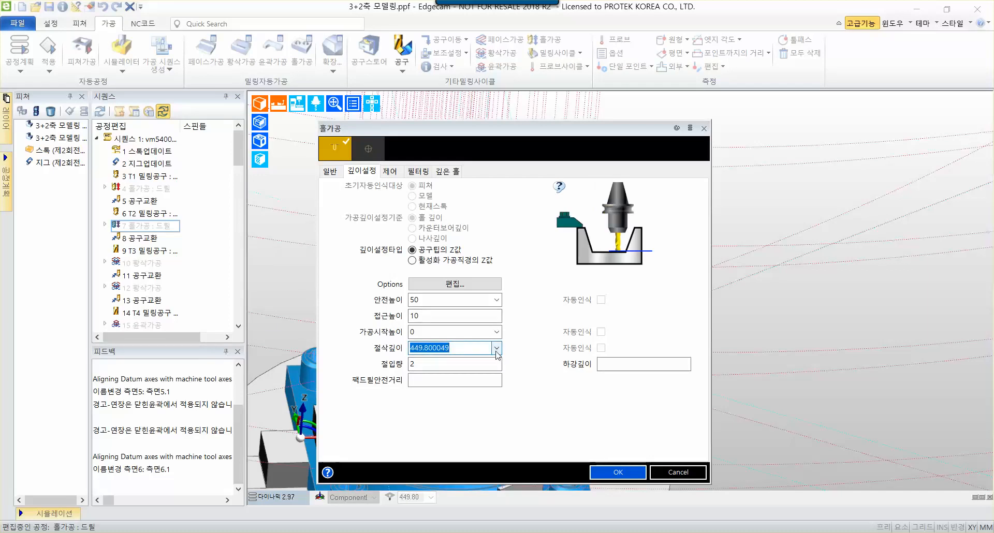
click(497, 348)
click(478, 363)
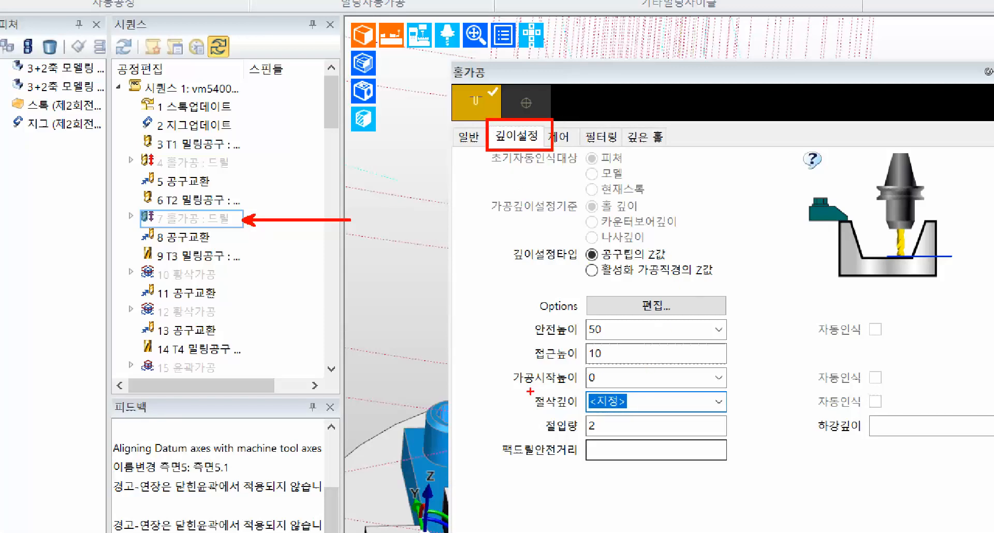
mouse_move(528, 390)
ctrl+mouse_down()
mouse_move(701, 427)
mouse_move(701, 413)
mouse_move(851, 365)
ctrl+mouse_up()
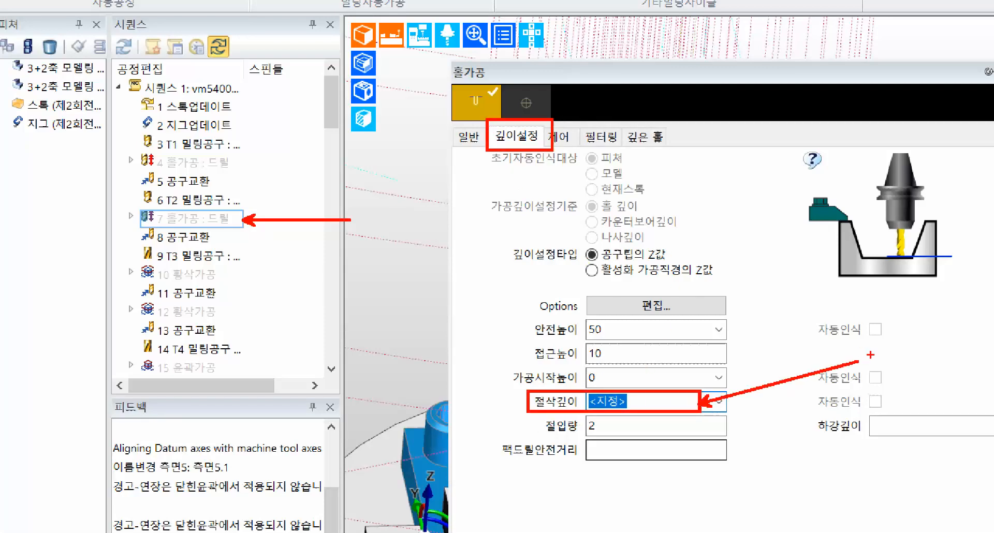
key(Escape)
click(610, 473)
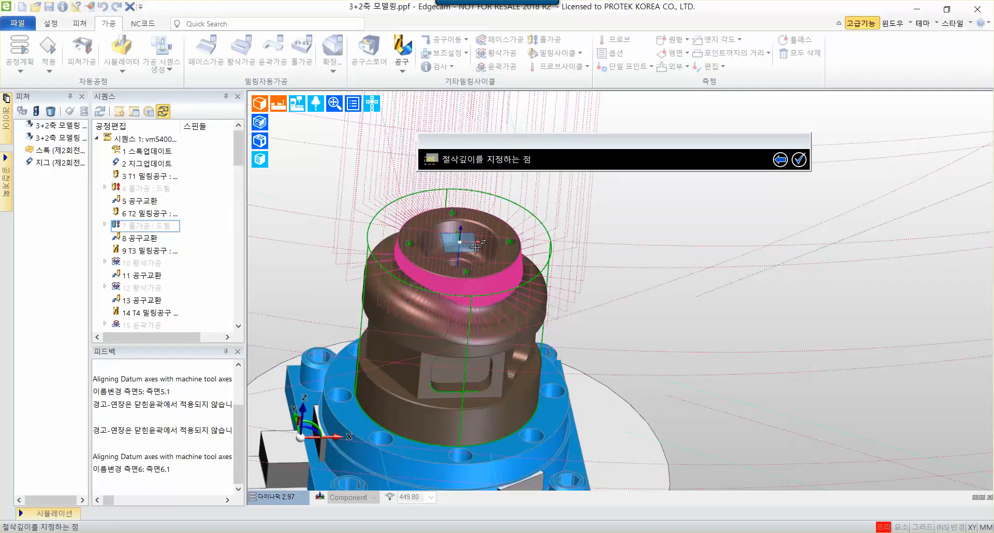
Pick the conical bottom face of one of the top-face holes as the cutting depth point for drilling cycle 7
scroll(466, 249, up, 2)
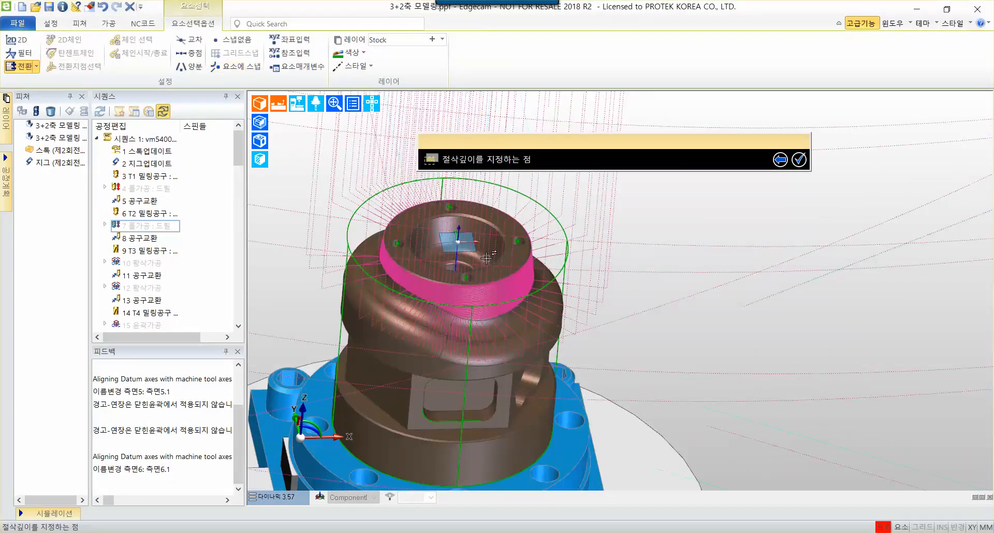
scroll(466, 259, up, 6)
middle_drag(470, 260, 519, 295)
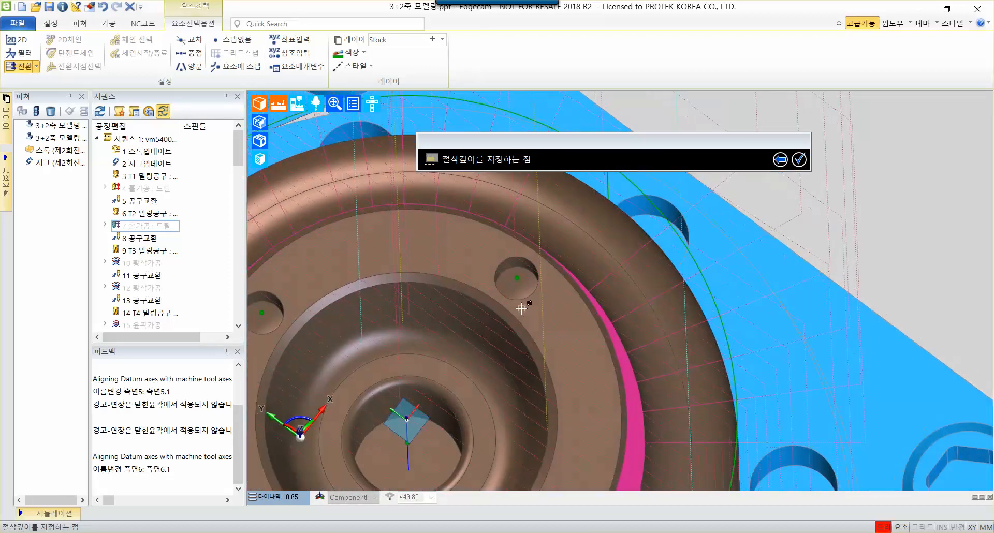
scroll(518, 293, up, 4)
scroll(519, 293, up, 4)
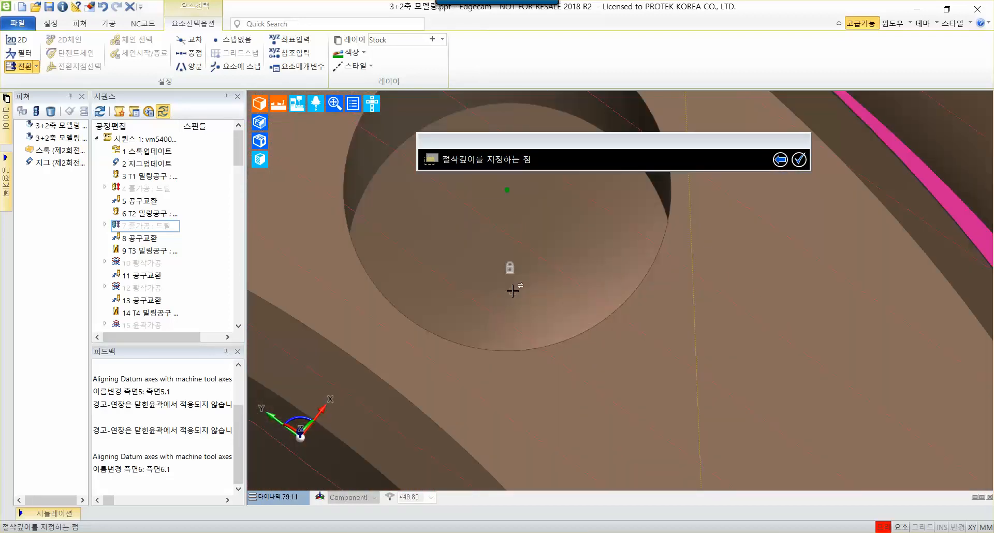
mouse_move(509, 265)
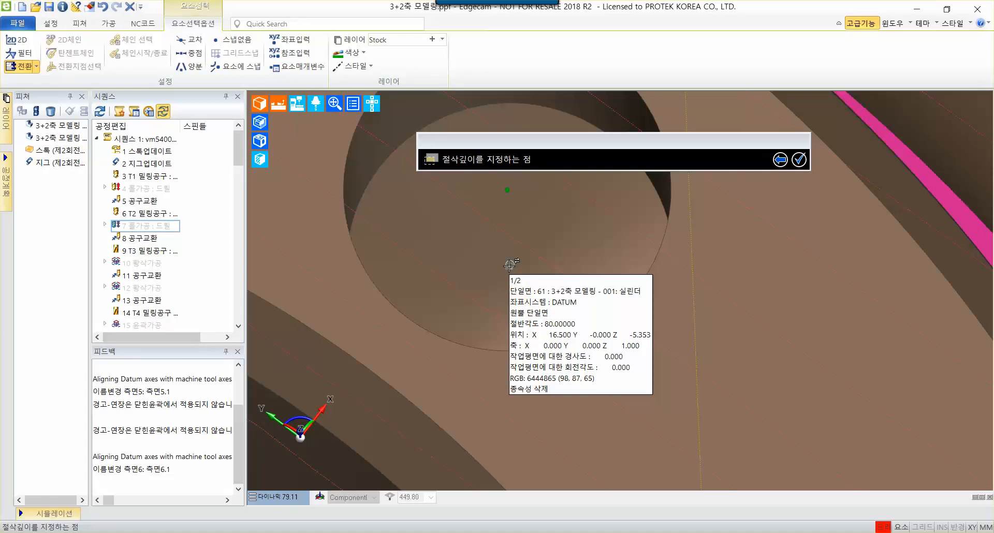
click(509, 265)
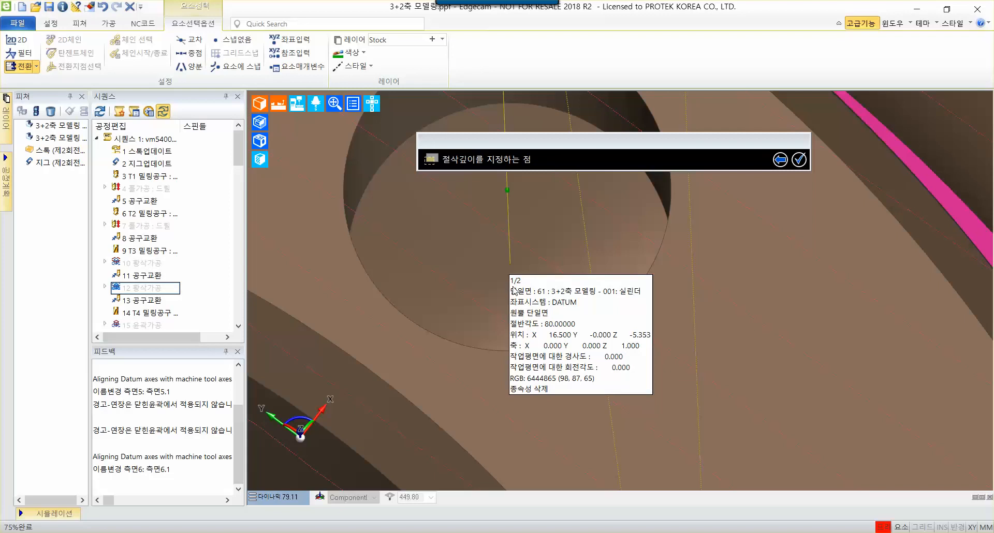
scroll(452, 267, down, 1)
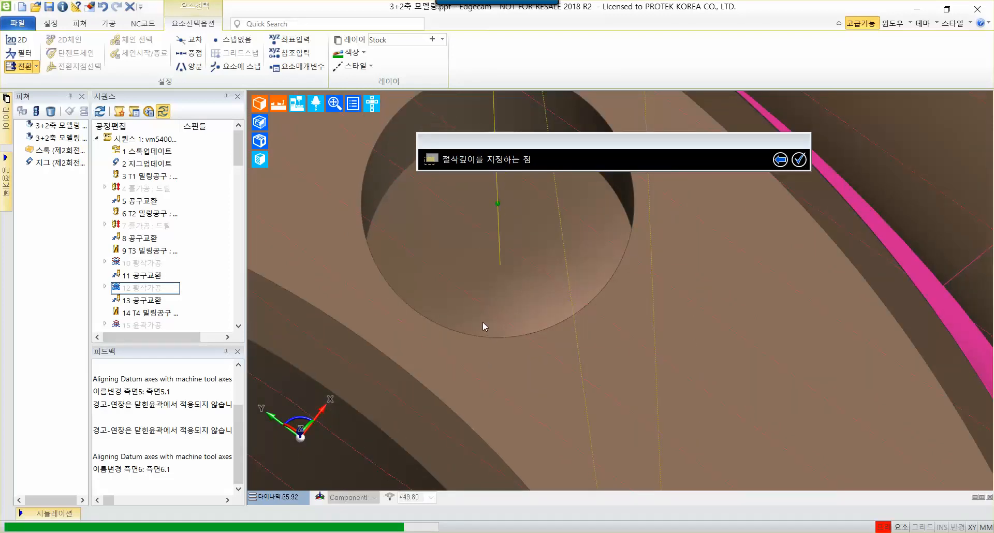
scroll(483, 322, down, 1)
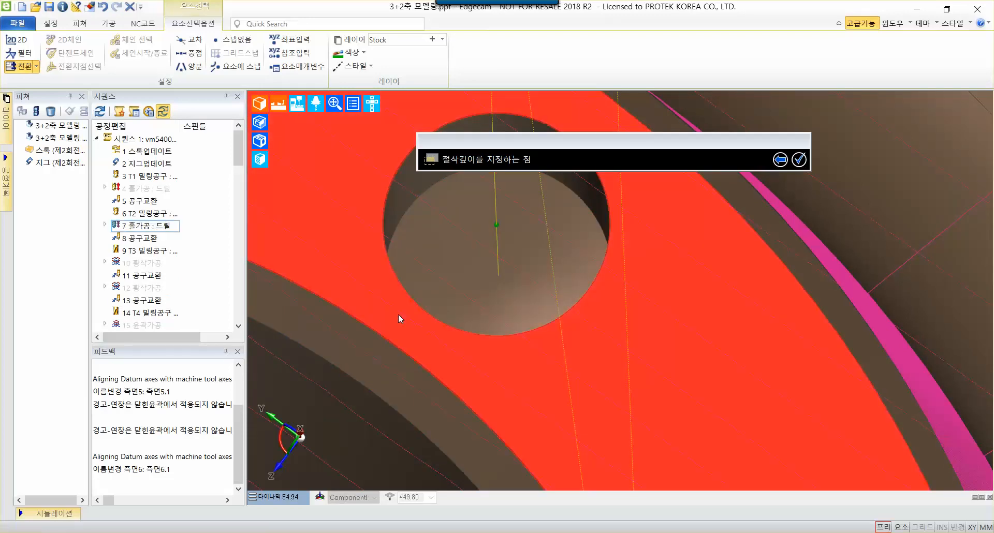
click(495, 275)
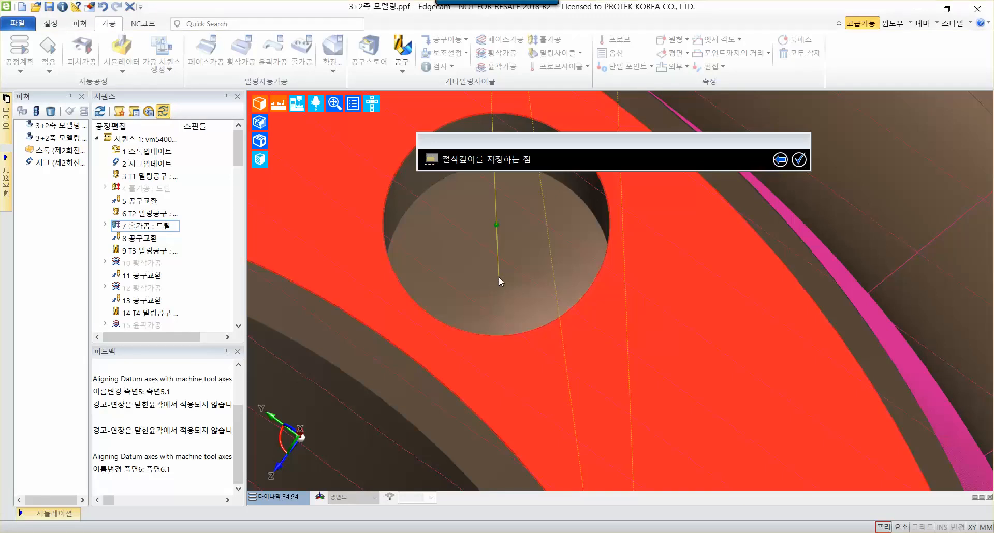
Examine the regenerated drilling paths of cycle 7 in the top-face holes with the solid model hidden and shown
scroll(490, 293, down, 2)
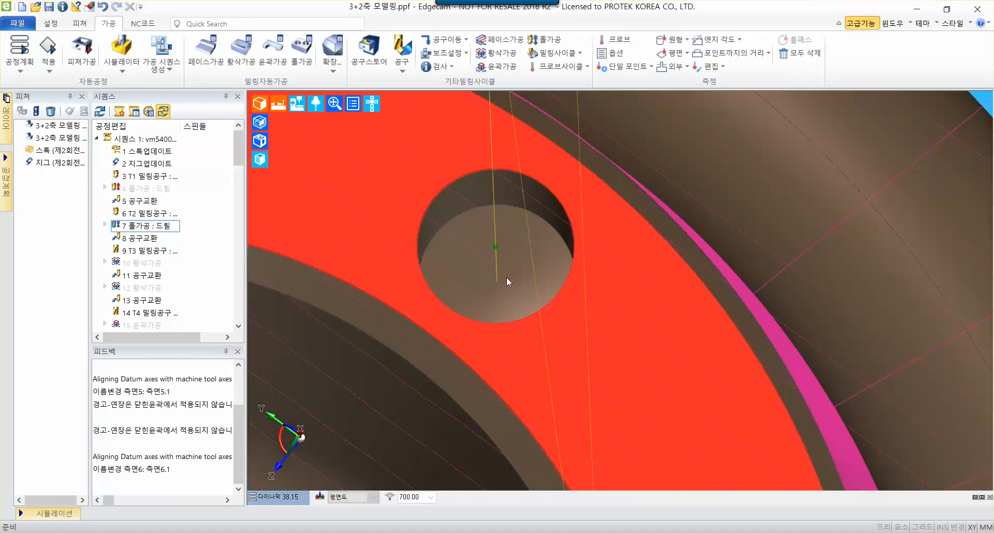
scroll(496, 287, down, 13)
middle_drag(486, 308, 333, 220)
click(259, 103)
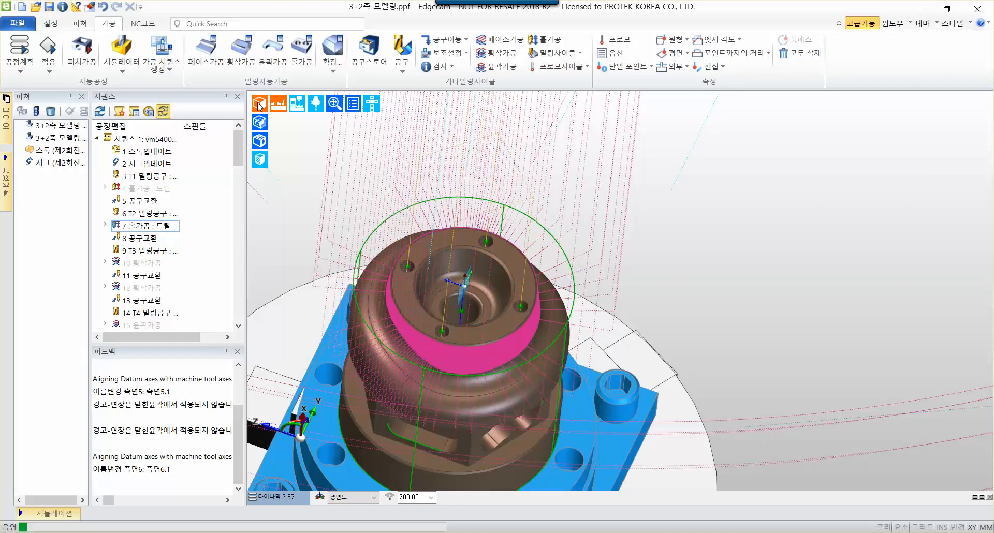
mouse_move(581, 336)
middle_down()
mouse_move(497, 246)
mouse_move(526, 278)
middle_up()
scroll(498, 246, up, 8)
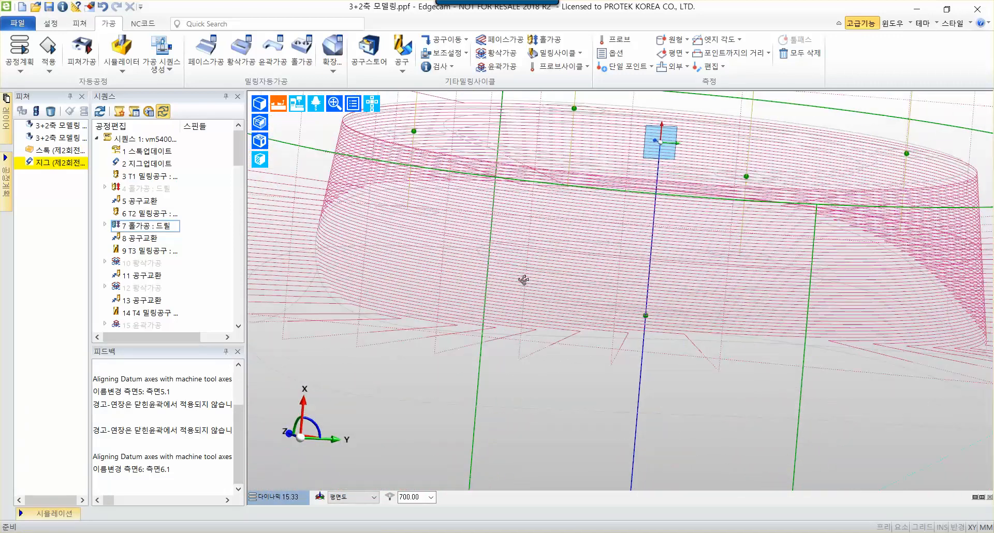
click(260, 140)
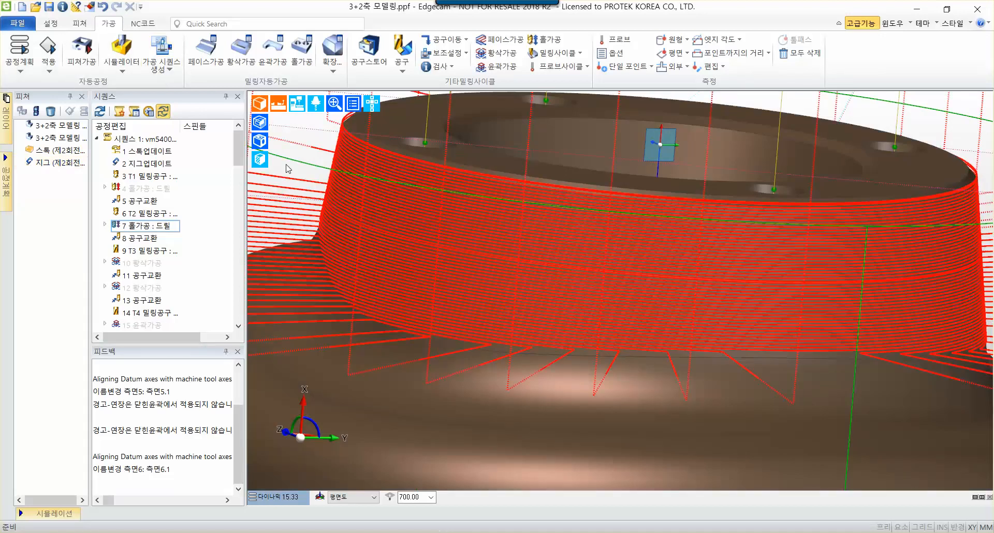
Switch to the Simulator, replay the machining simulation with the workpiece in view and fast-forward it to the end
click(564, 532)
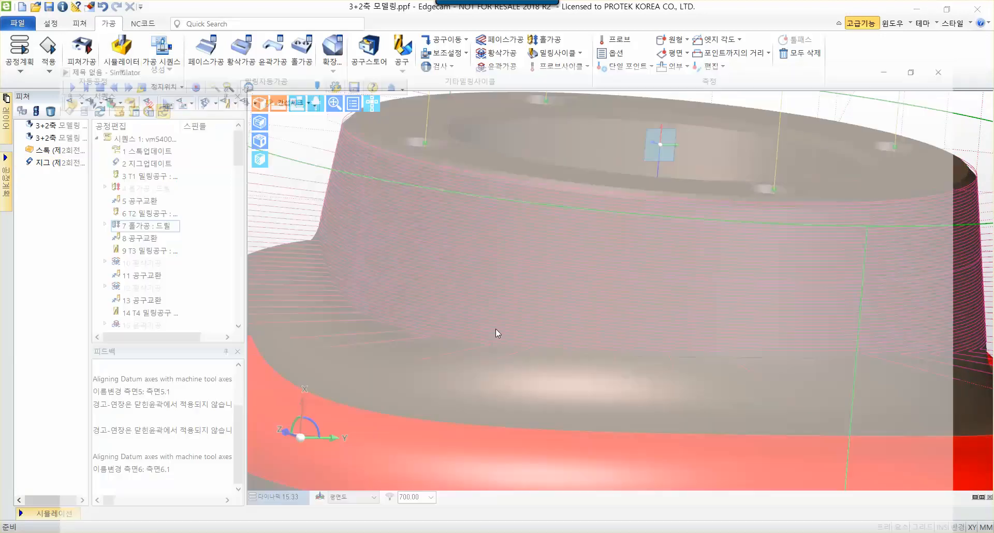
click(369, 25)
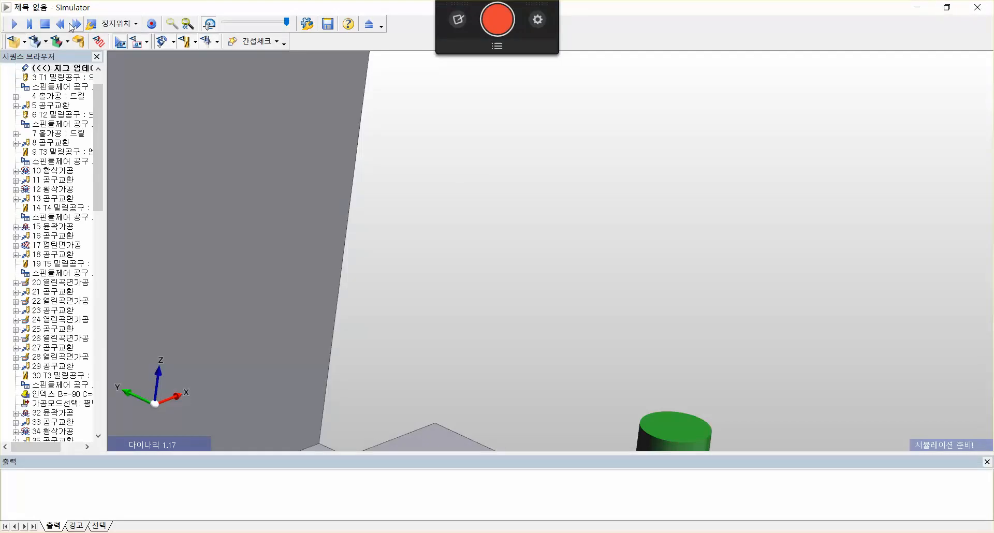
click(14, 25)
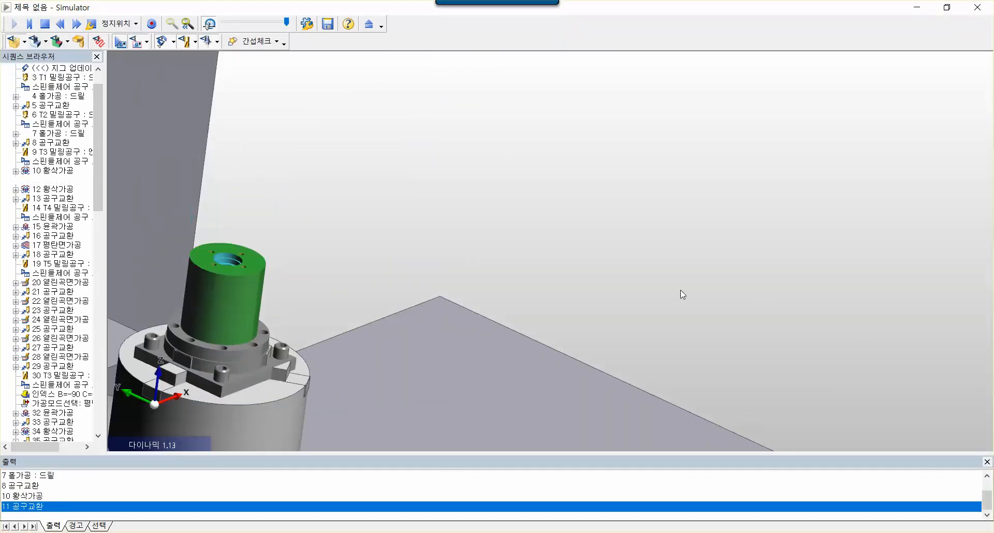
middle_drag(228, 288, 385, 275)
scroll(304, 252, up, 4)
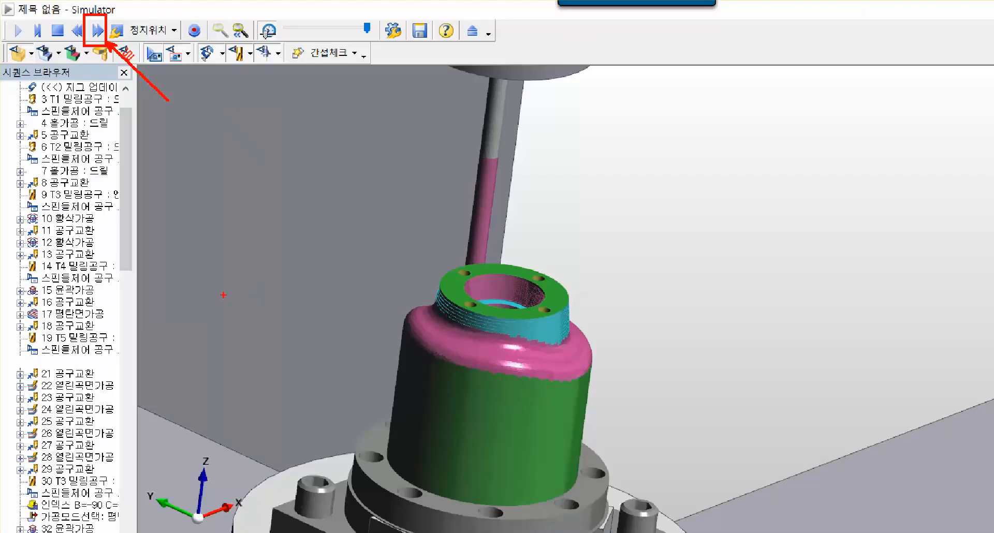
click(96, 31)
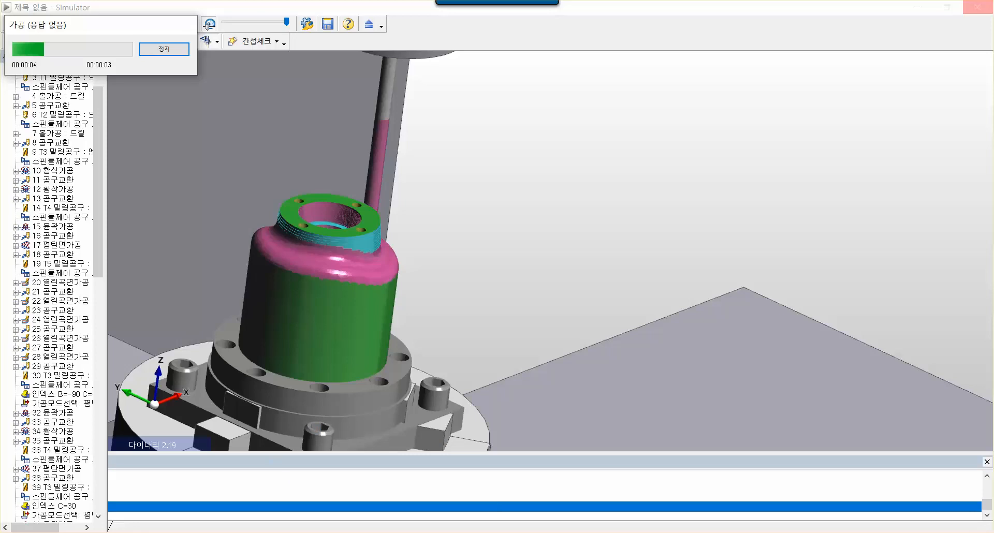
Switch back to Edgecam and start the NC data output (NC데이터출력) for the sequence
click(490, 495)
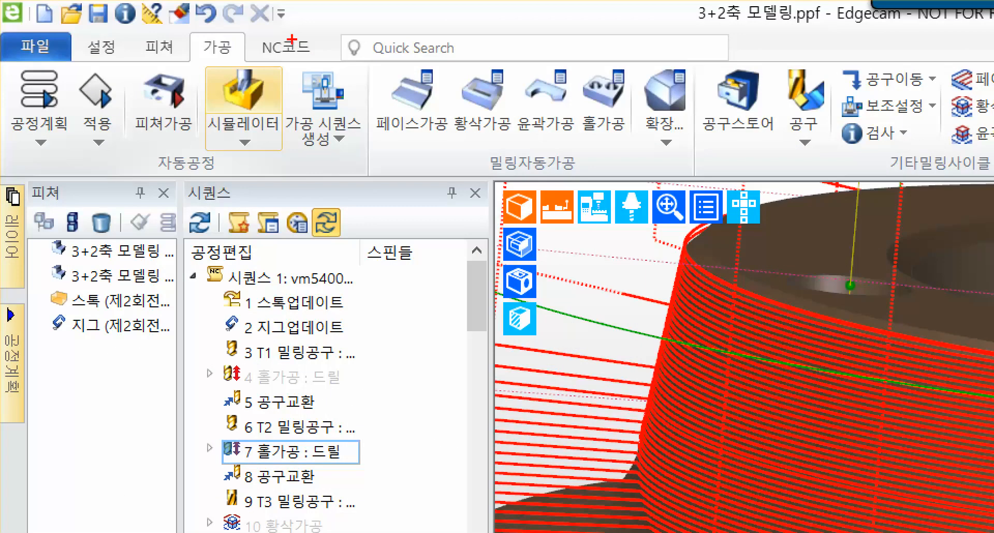
mouse_move(241, 23)
mouse_down()
mouse_move(347, 63)
mouse_move(466, 191)
mouse_up()
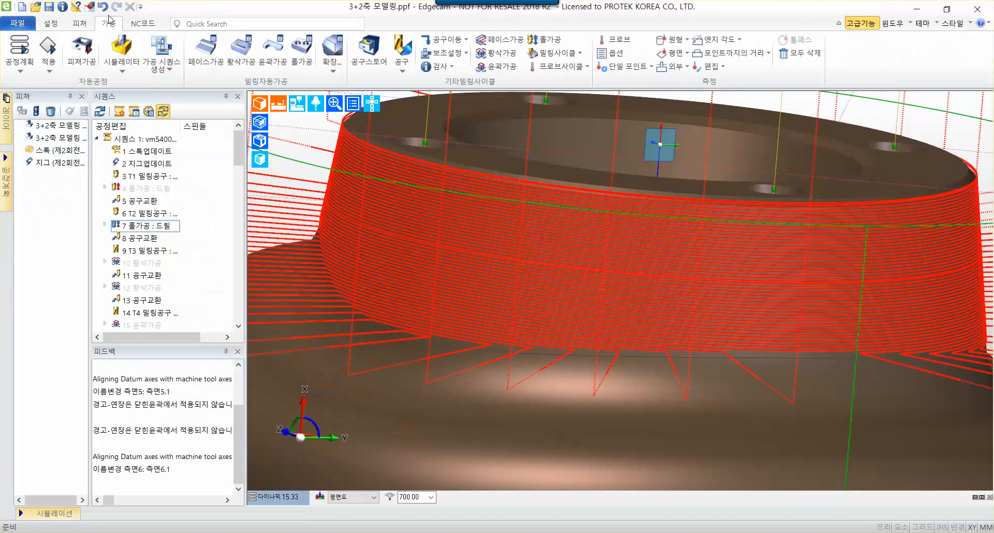
click(285, 48)
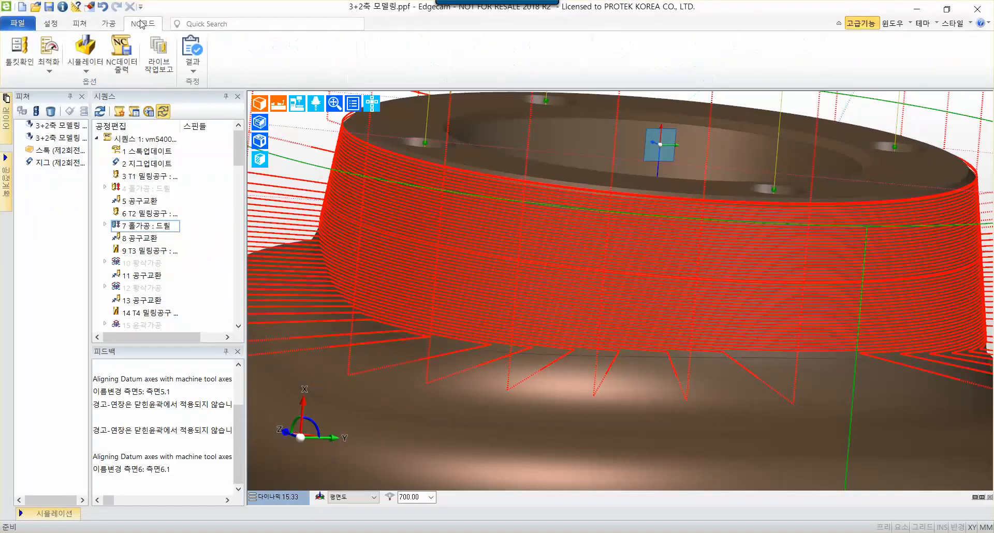
click(117, 56)
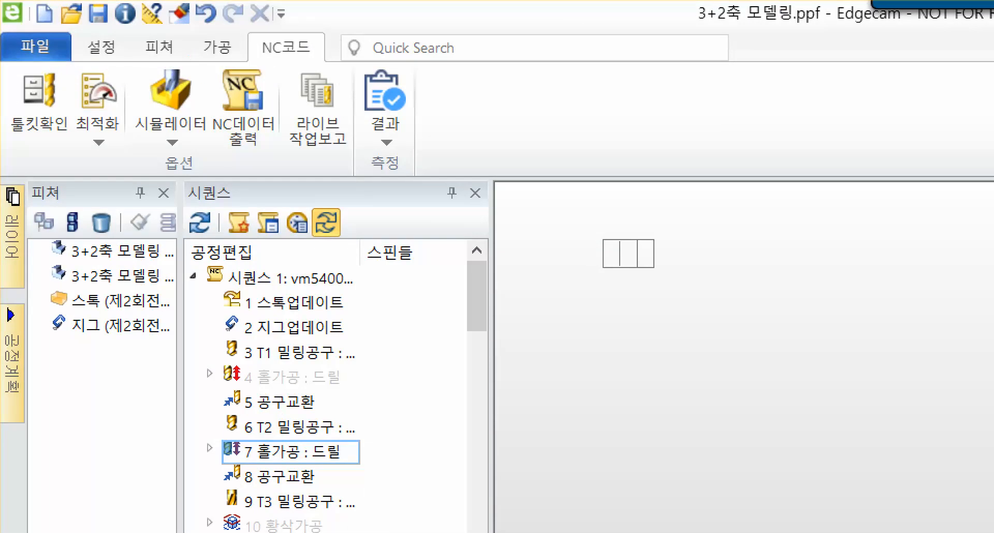
drag(96, 28, 150, 78)
drag(299, 156, 422, 284)
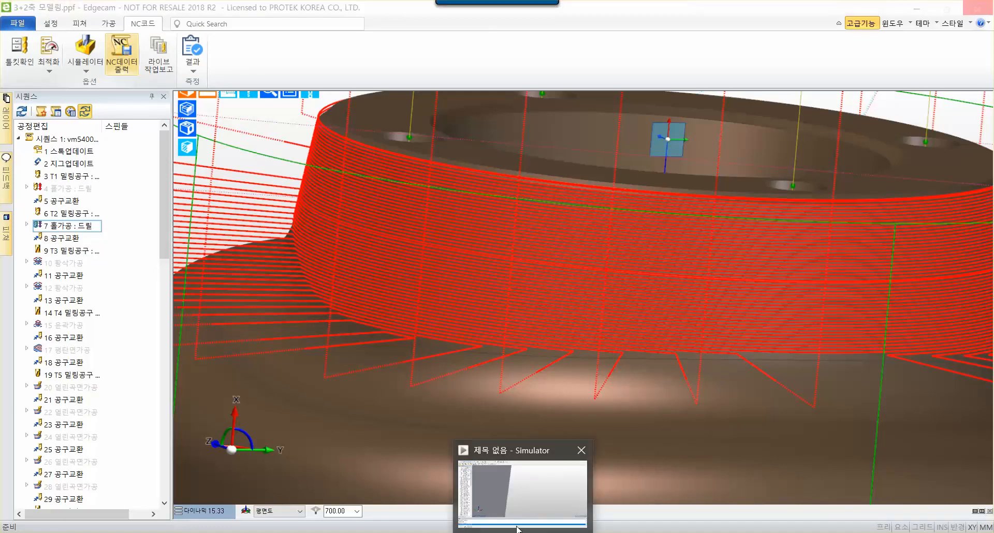
Switch to the Simulator and examine the finished workpiece up close from several sides
click(504, 489)
click(503, 489)
scroll(446, 327, down, 10)
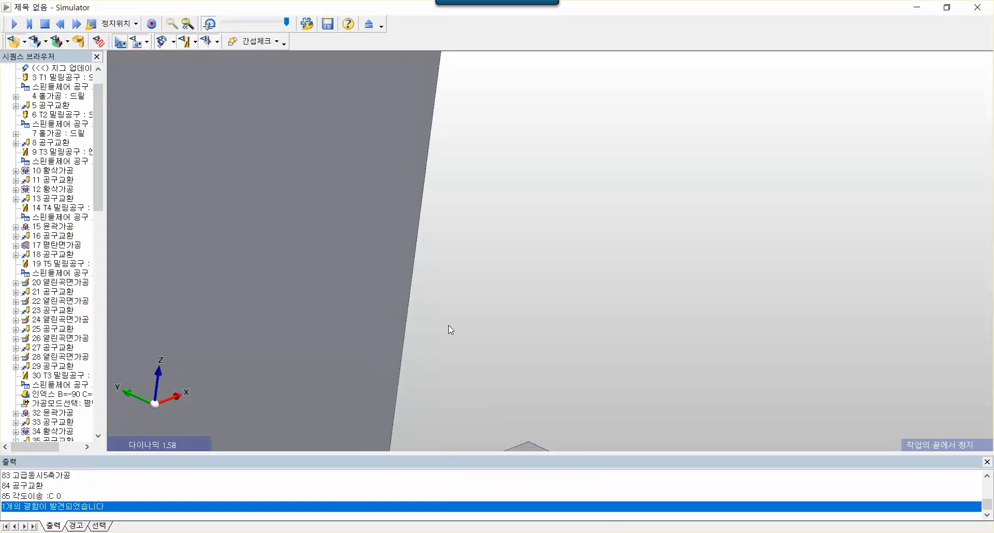
middle_drag(433, 331, 647, 305)
scroll(514, 321, up, 8)
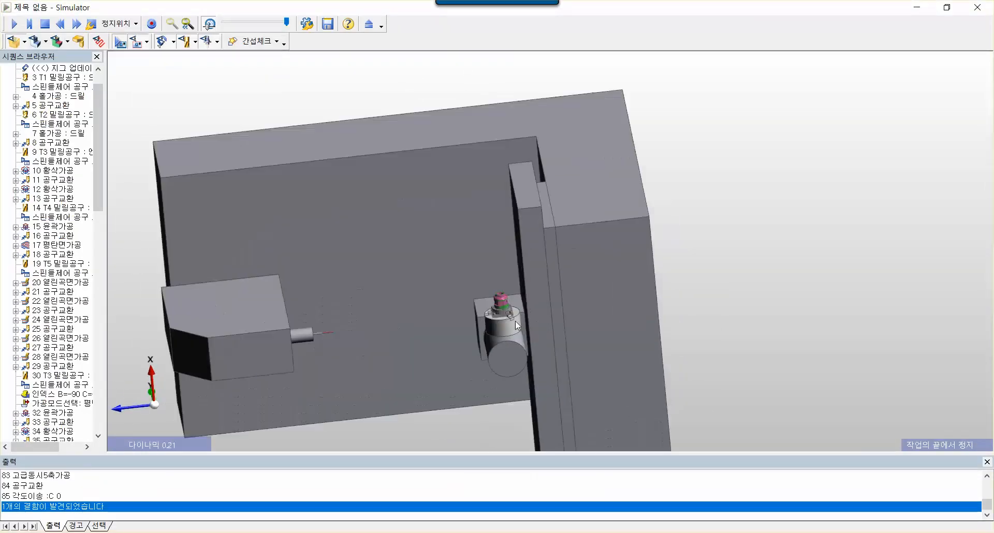
mouse_move(593, 268)
middle_down()
mouse_move(592, 323)
mouse_move(536, 194)
mouse_move(576, 279)
middle_up()
scroll(543, 311, up, 5)
middle_drag(542, 306, 268, 294)
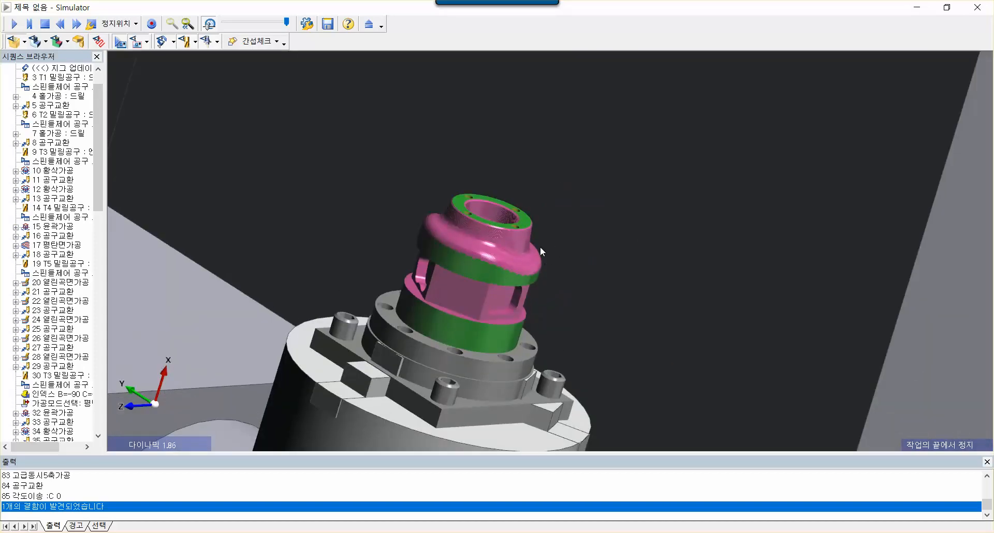
scroll(469, 306, up, 5)
middle_drag(585, 265, 489, 276)
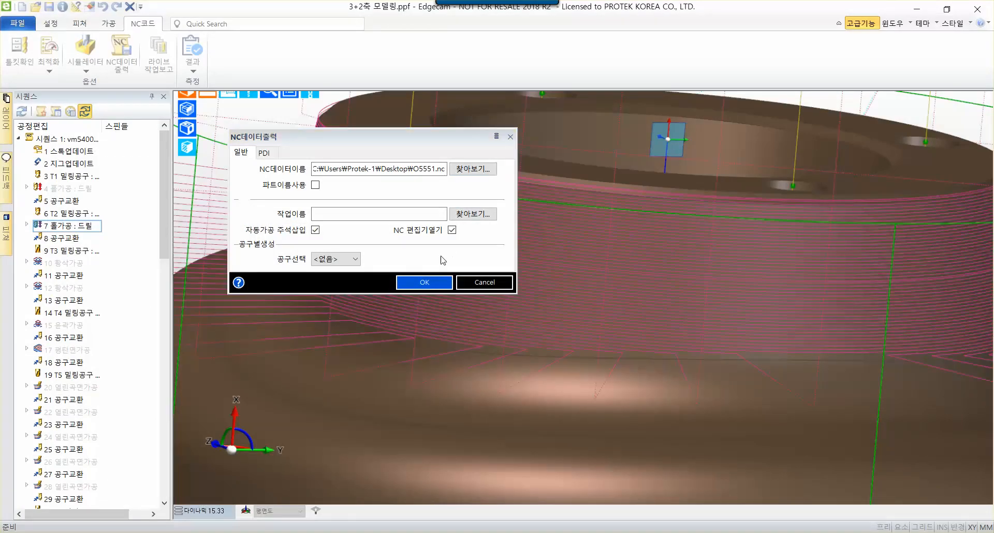
Set the NC data output file to O0306 in the desktop folder (바탕 화면)
click(473, 168)
click(159, 179)
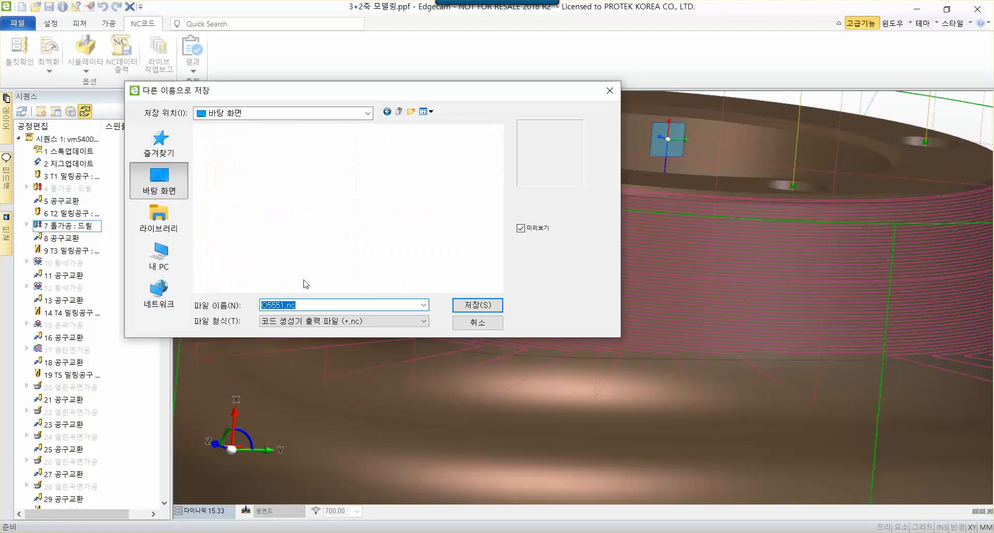
click(306, 306)
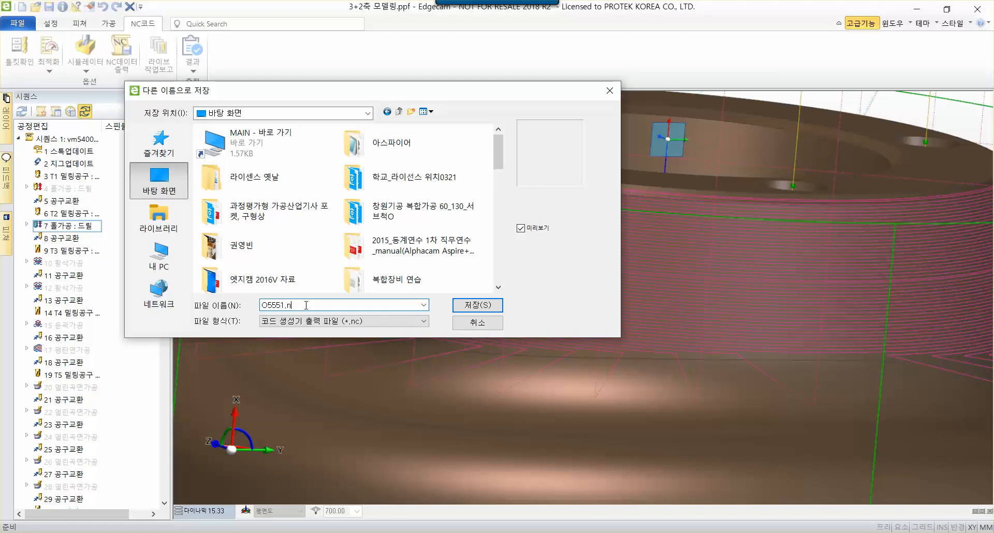
key(BackSpace)
key(BackSpace)
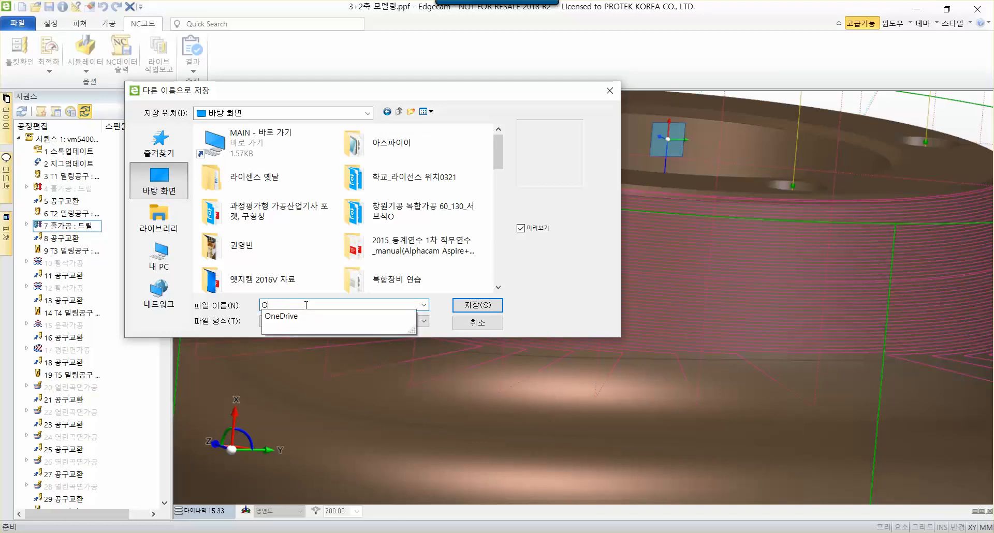
text(0306)
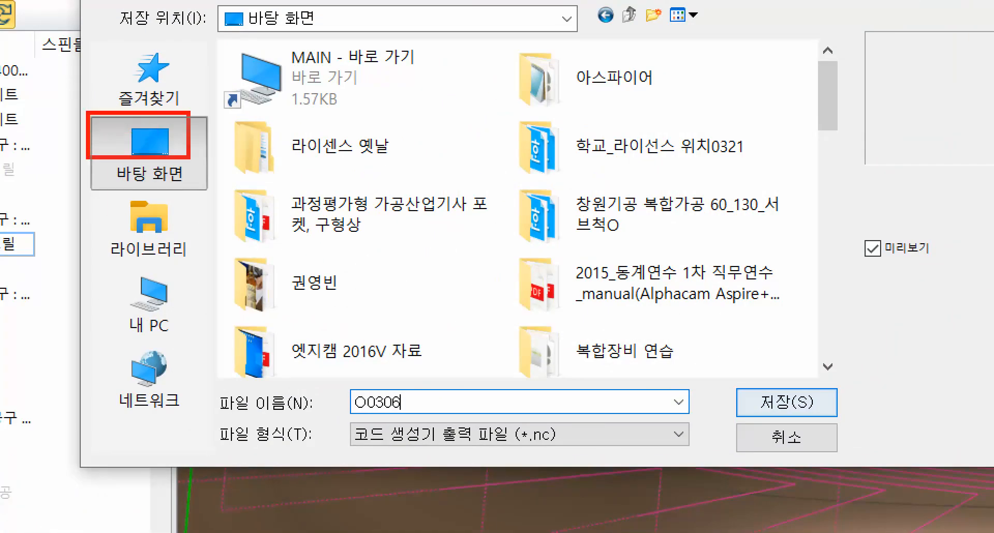
drag(219, 388, 447, 416)
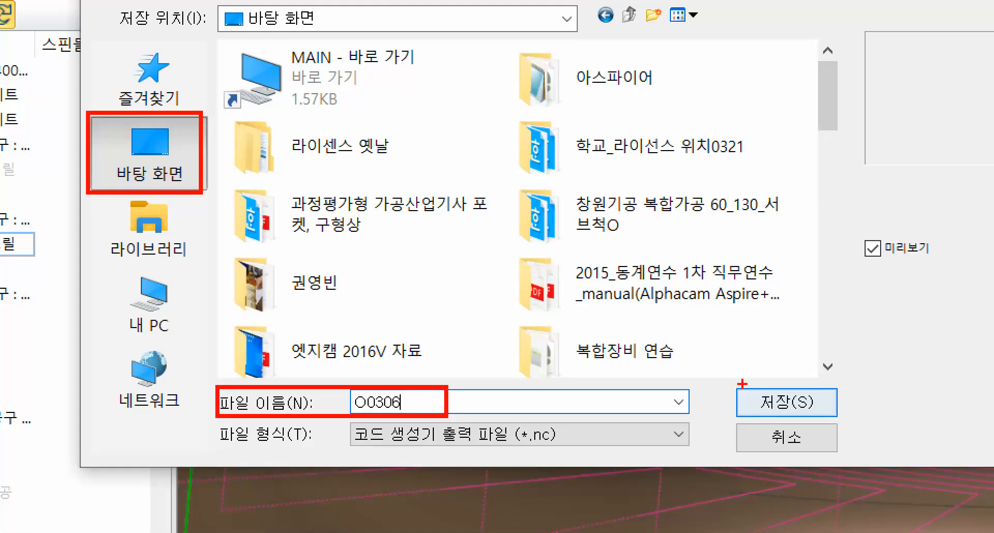
mouse_move(718, 386)
mouse_down()
mouse_move(834, 424)
mouse_move(965, 266)
mouse_up()
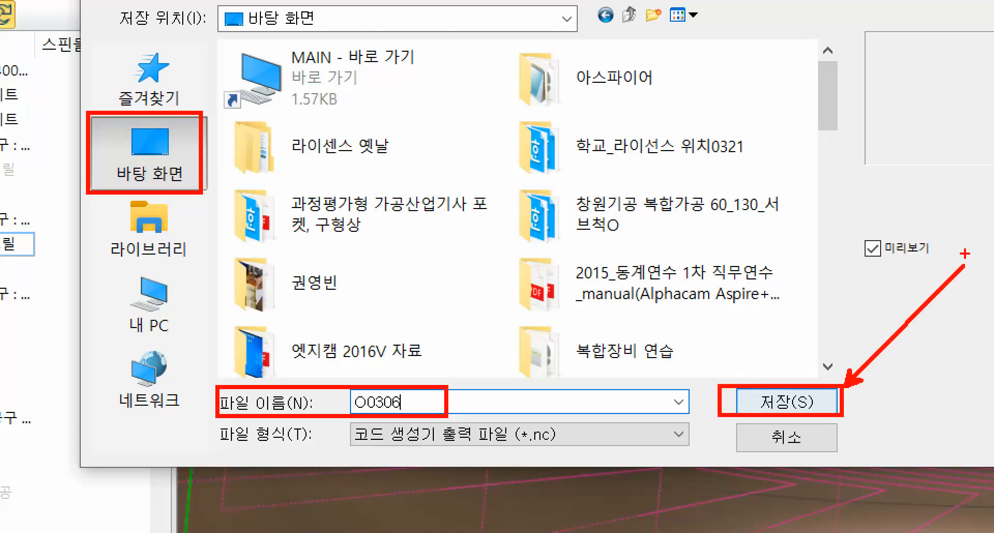
key(Escape)
click(786, 404)
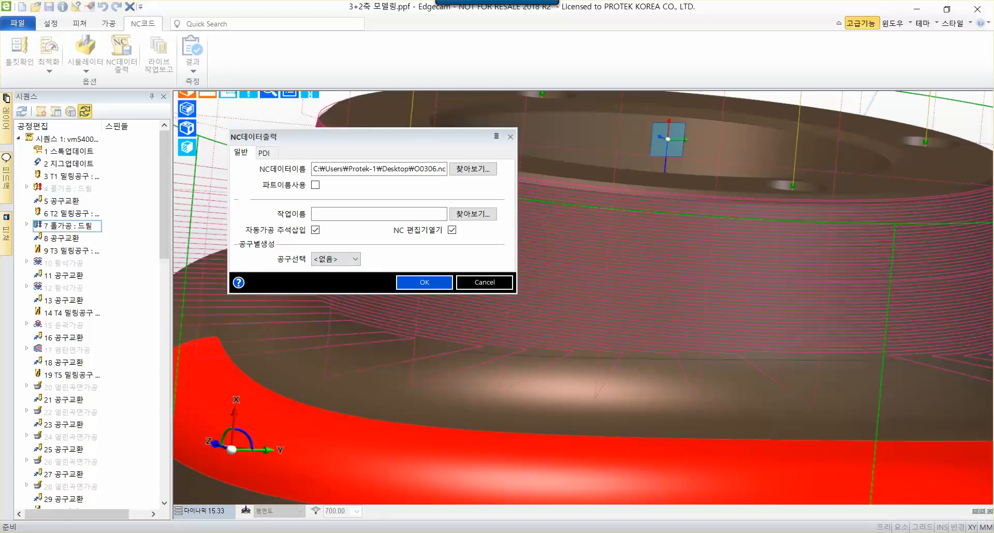
Generate the NC code without entering a program ID number and review the beginning of O0306.nc in the Editor
click(417, 283)
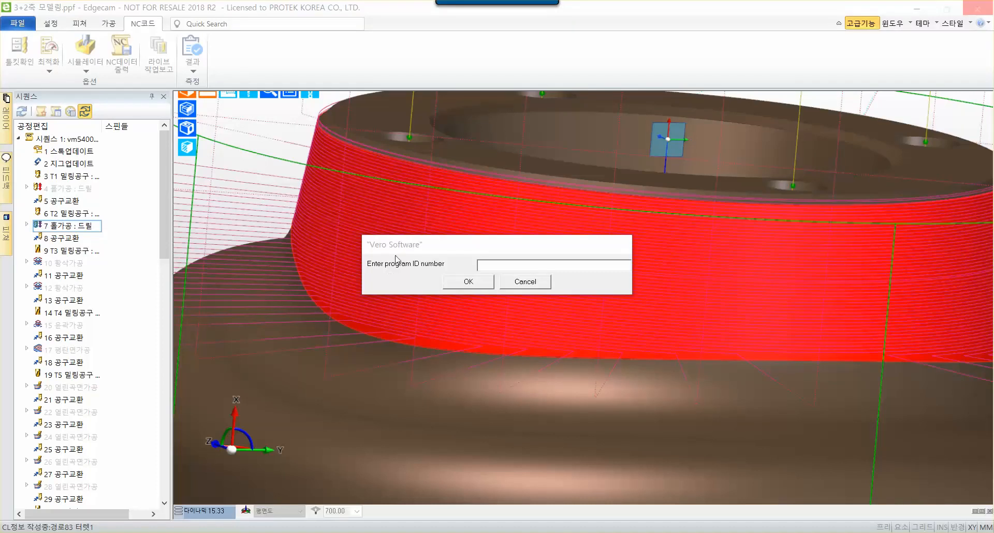
drag(459, 245, 378, 210)
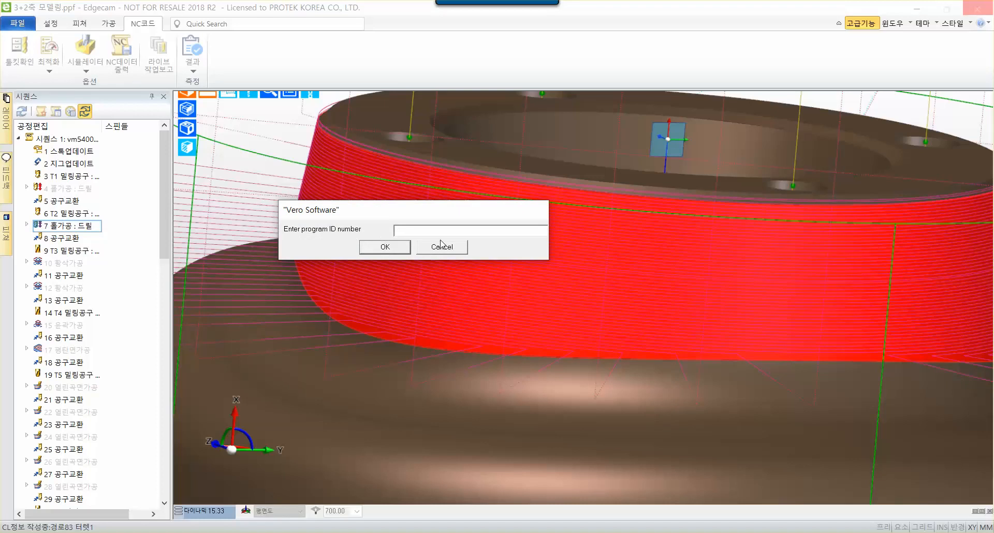
click(455, 249)
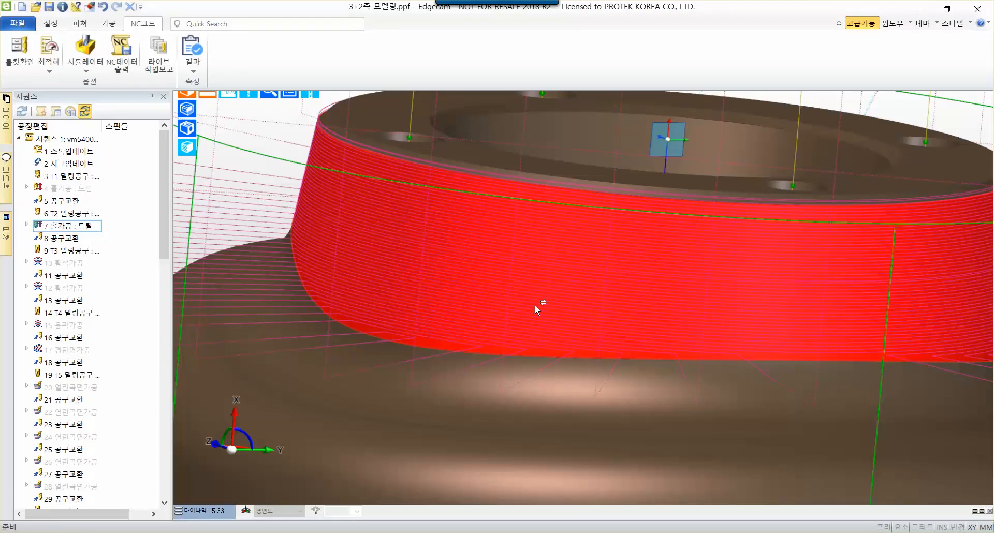
mouse_move(530, 305)
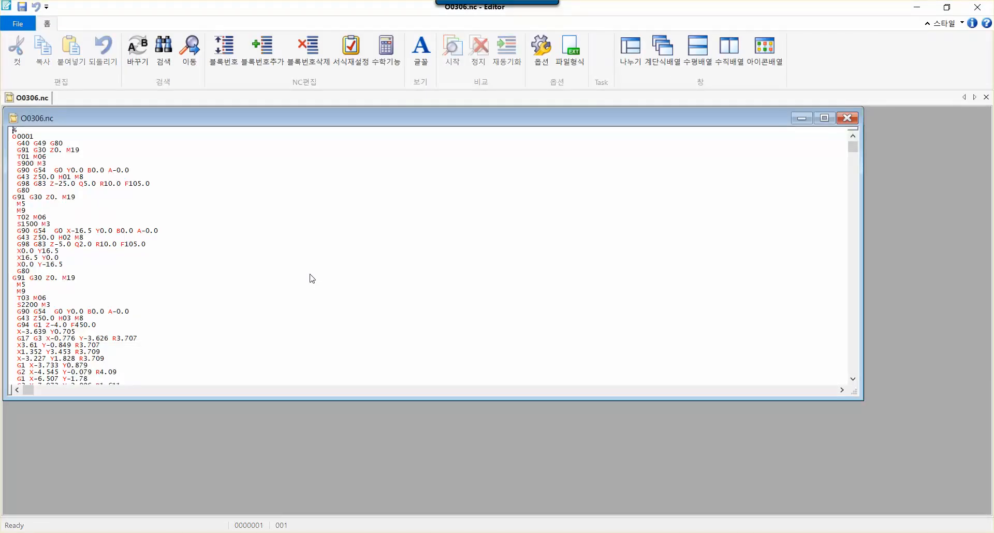
scroll(284, 275, down, 5)
scroll(248, 284, up, 5)
scroll(466, 236, down, 11)
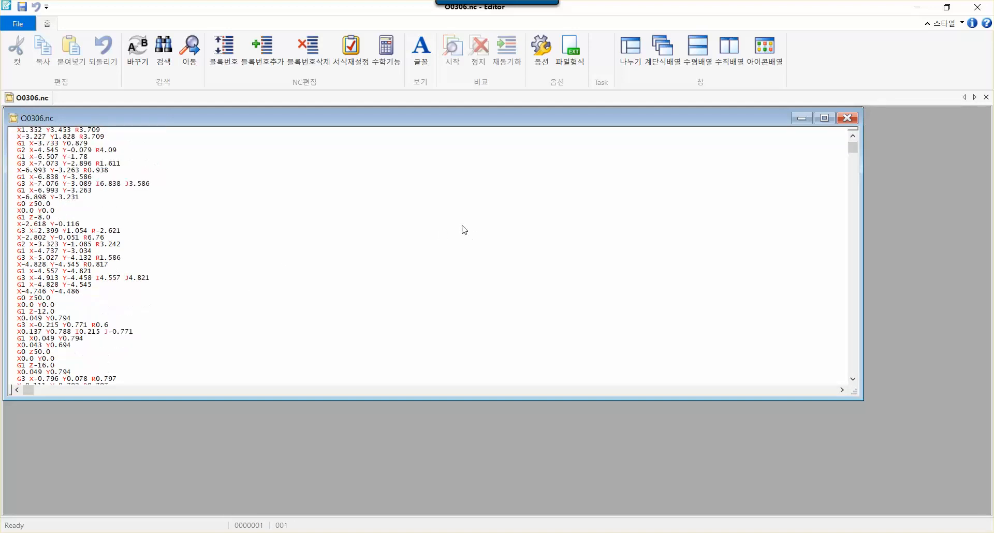
scroll(465, 230, up, 11)
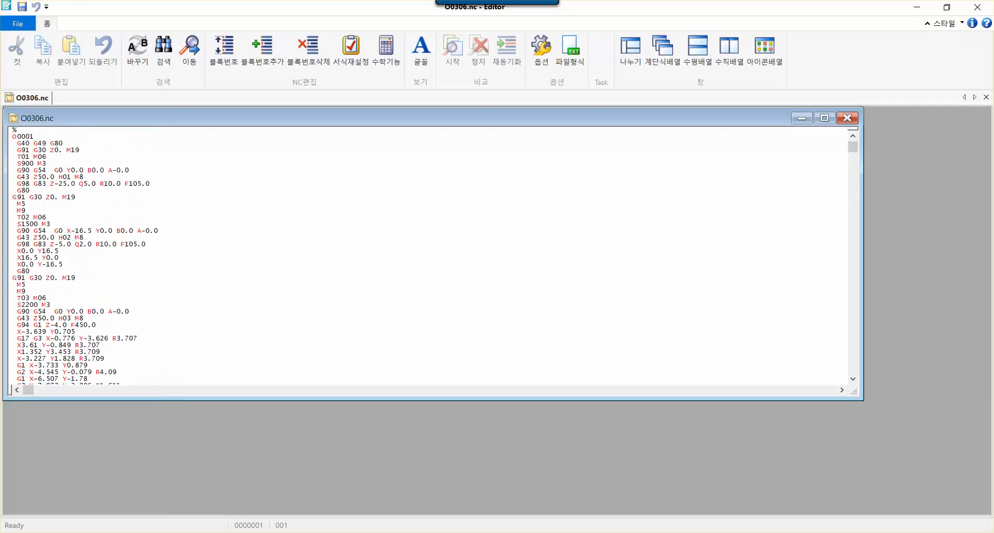